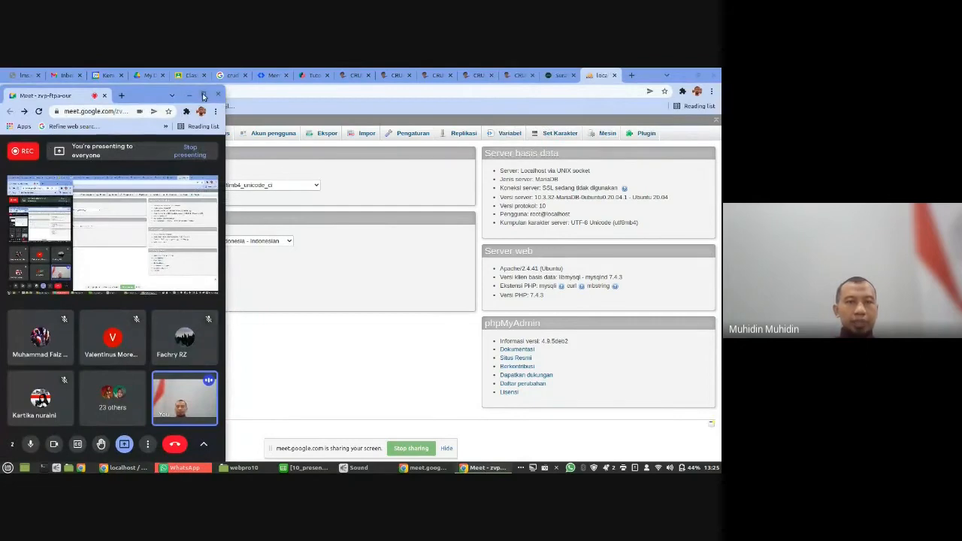
click(203, 94)
click(701, 137)
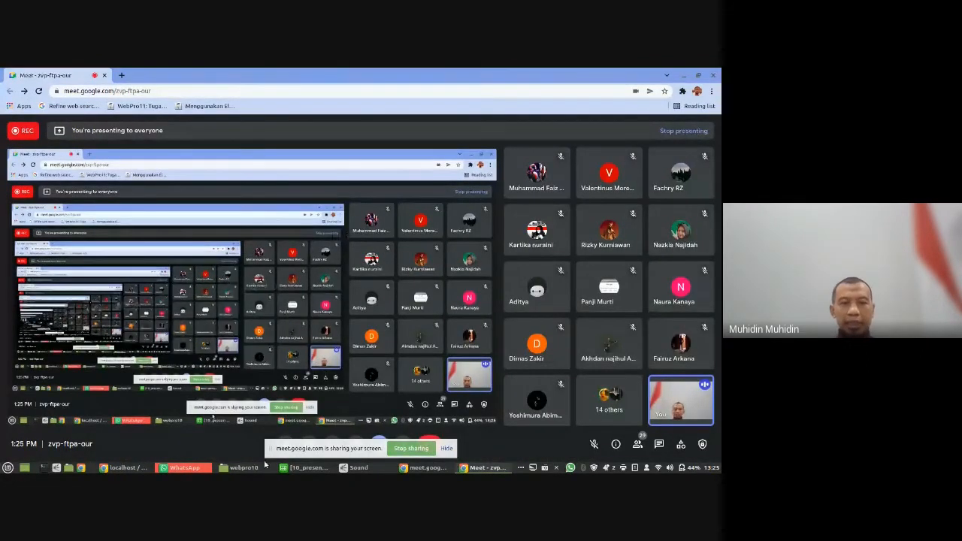
click(426, 468)
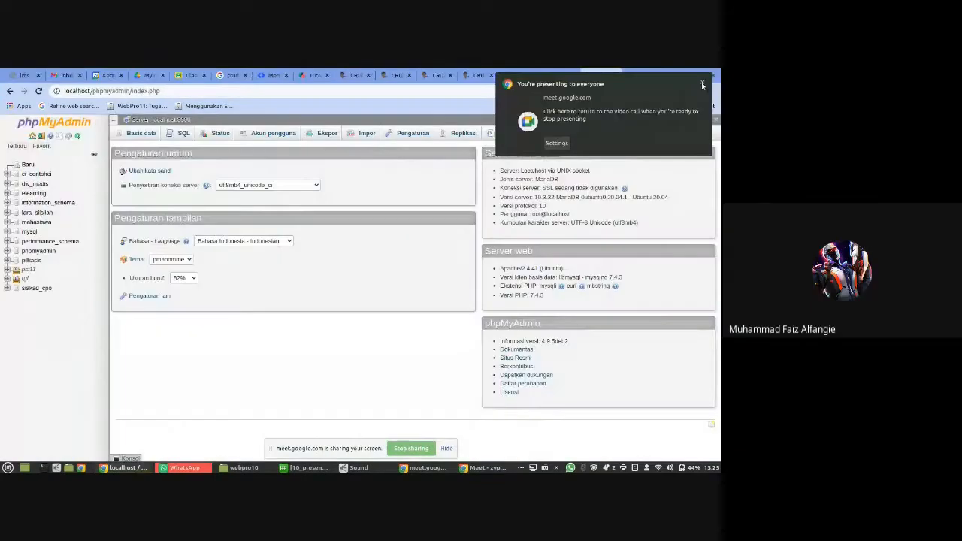
click(485, 468)
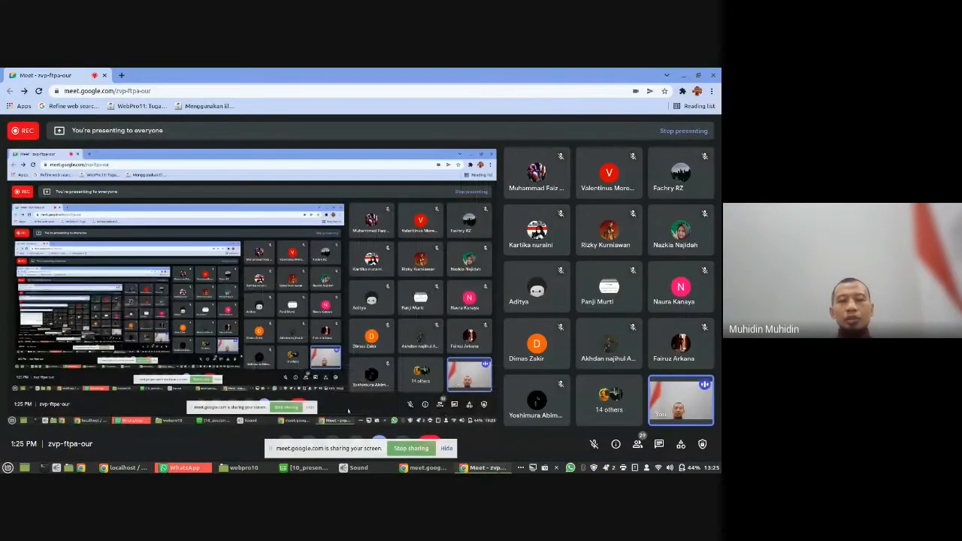
mouse_move(427, 470)
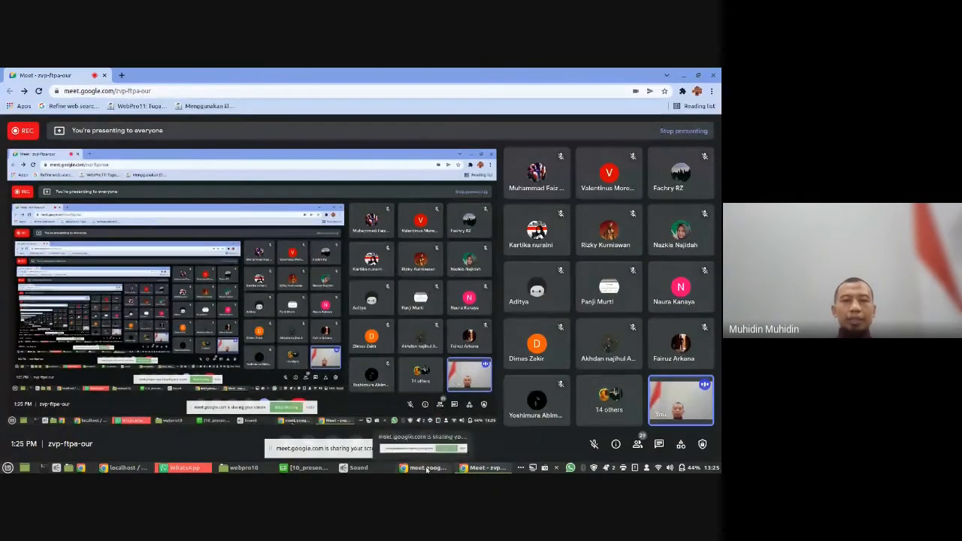
click(698, 75)
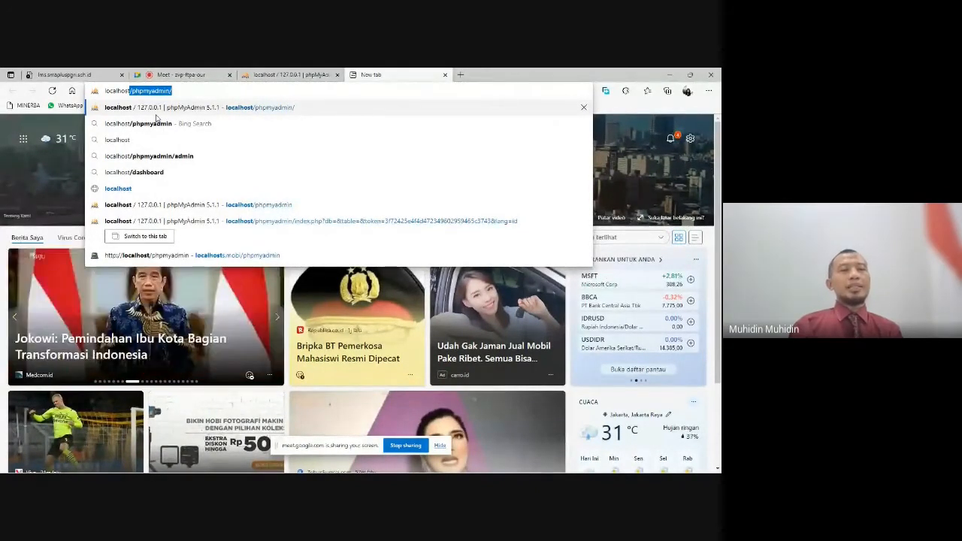
- Load localhost in the browser and look through the XAMPP welcome page
key(Return)
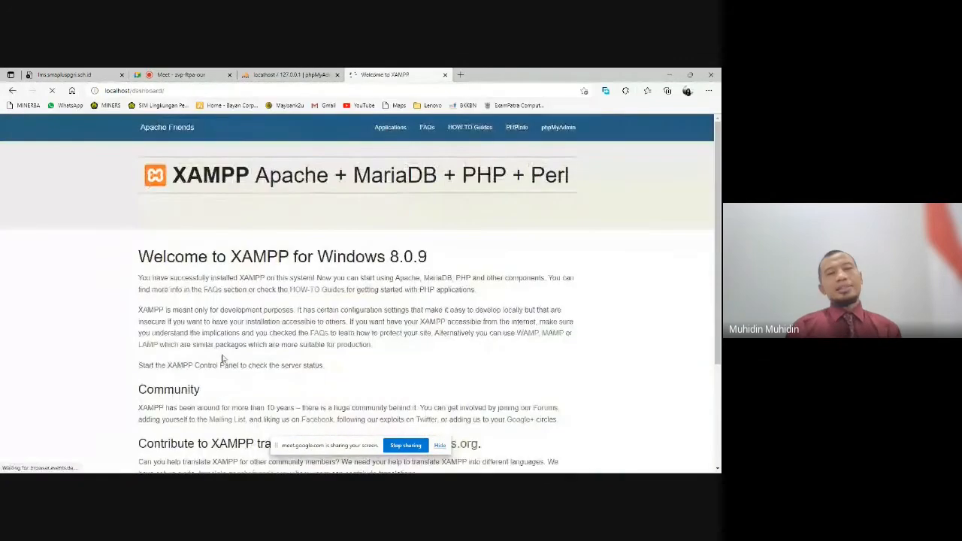
scroll(256, 319, down, 1)
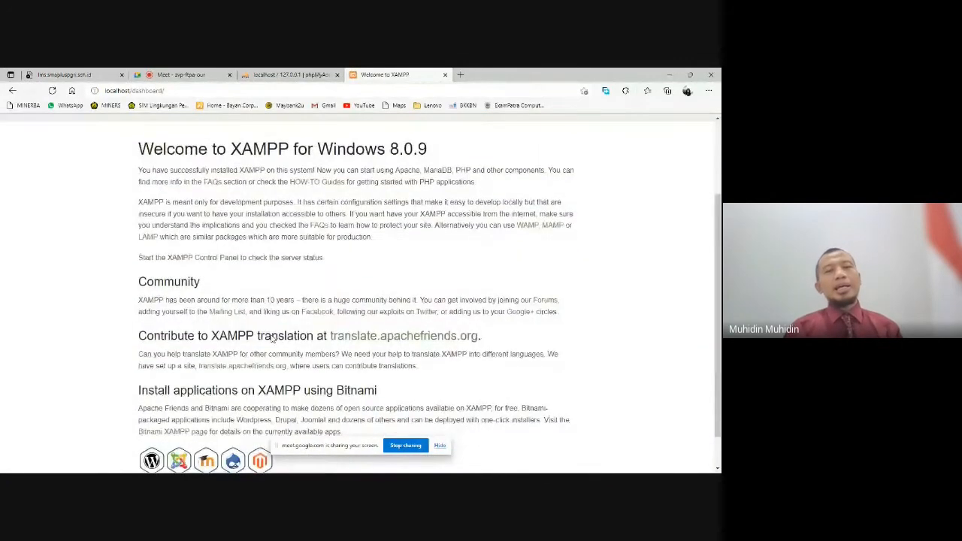
scroll(244, 342, up, 2)
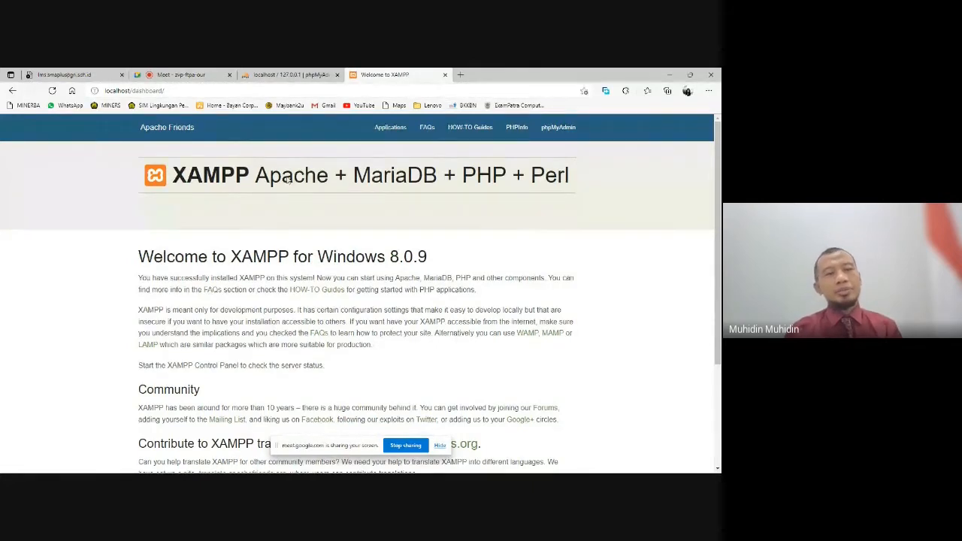
- Open phpMyAdmin from the XAMPP dashboard's navigation
click(251, 90)
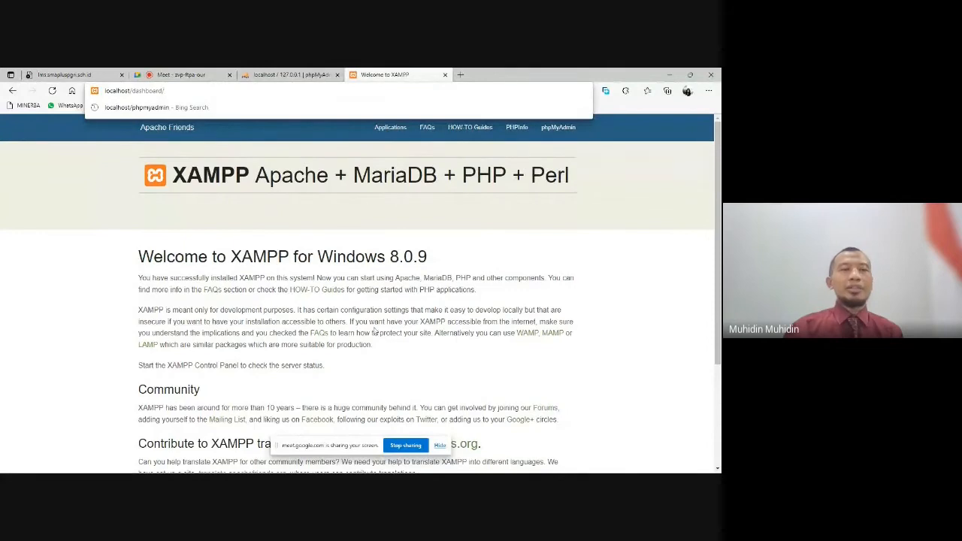
click(680, 206)
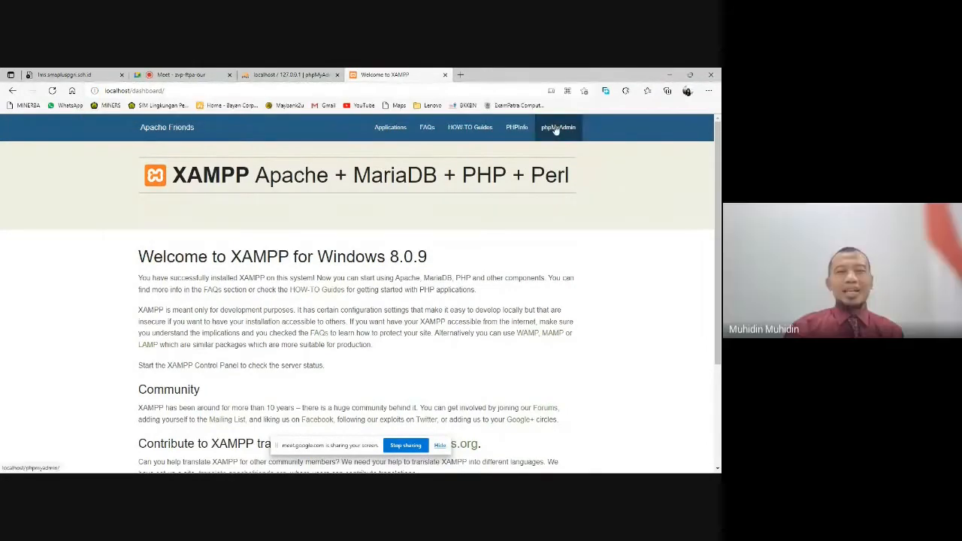
click(556, 129)
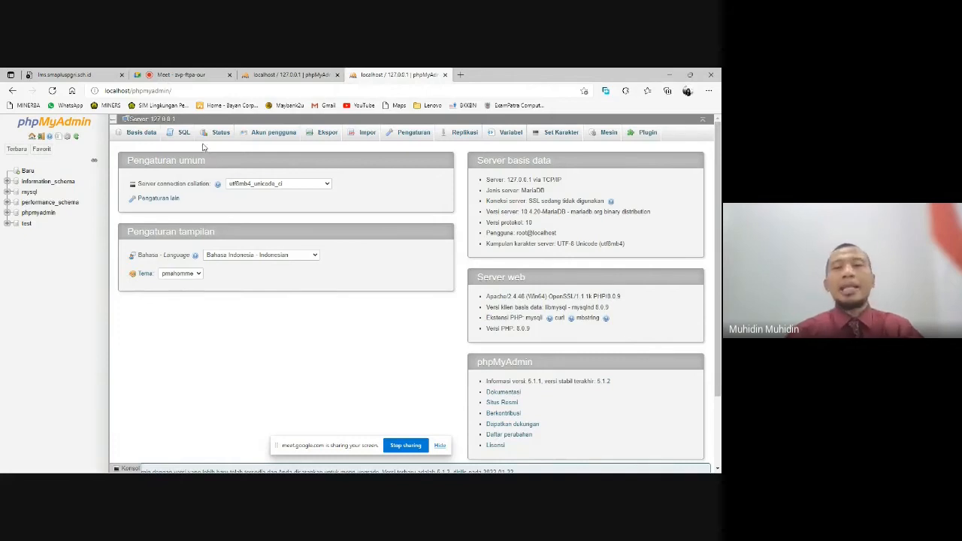
- Return to the Google Meet call, make sure the microphone is on, and stop sharing the screen
click(166, 74)
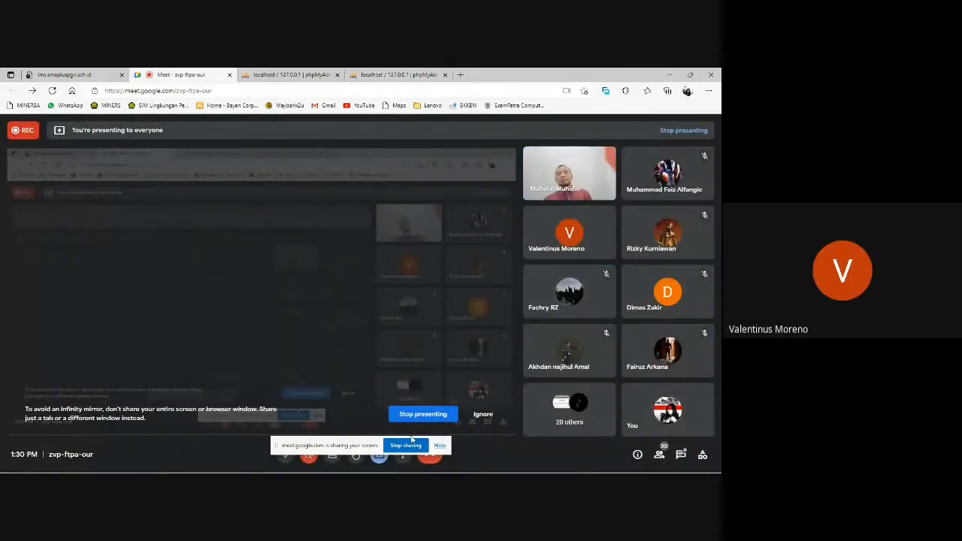
click(287, 460)
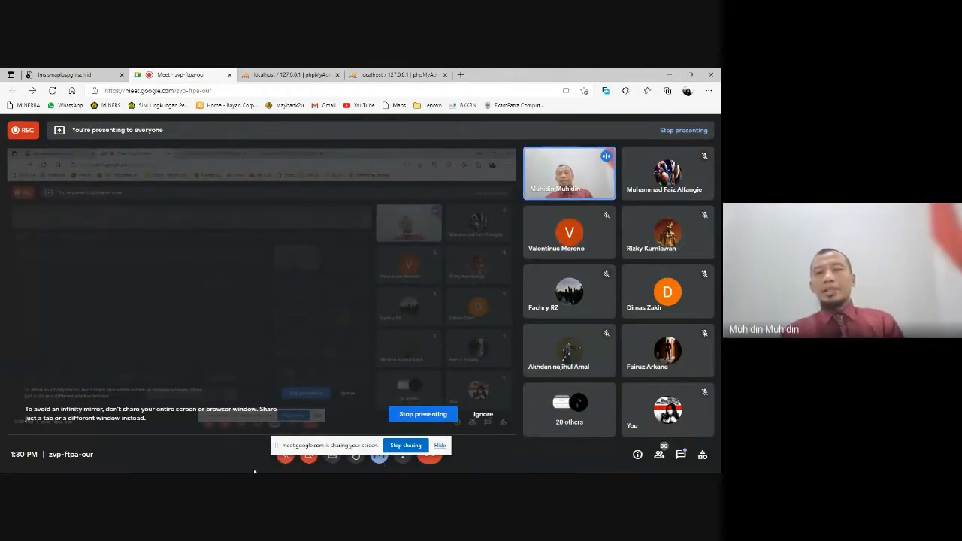
click(286, 457)
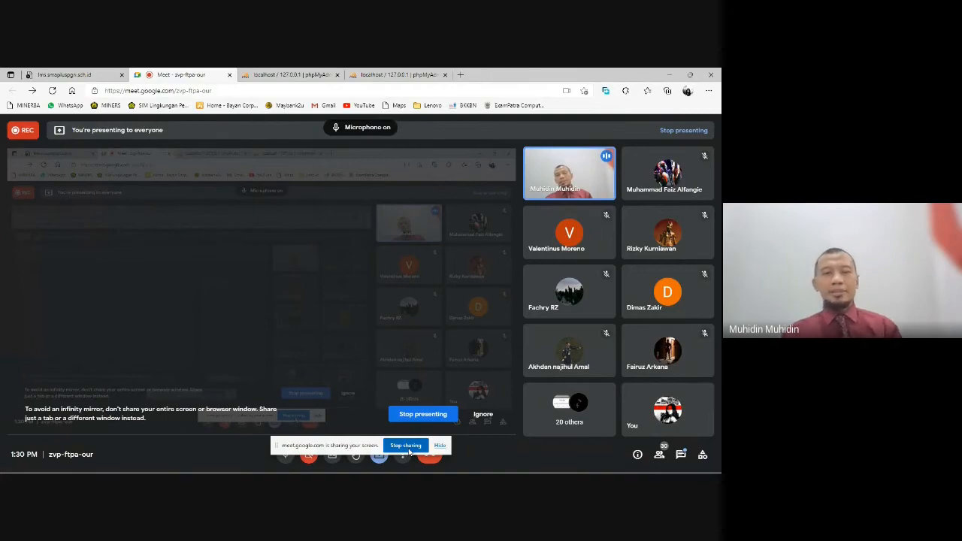
click(406, 445)
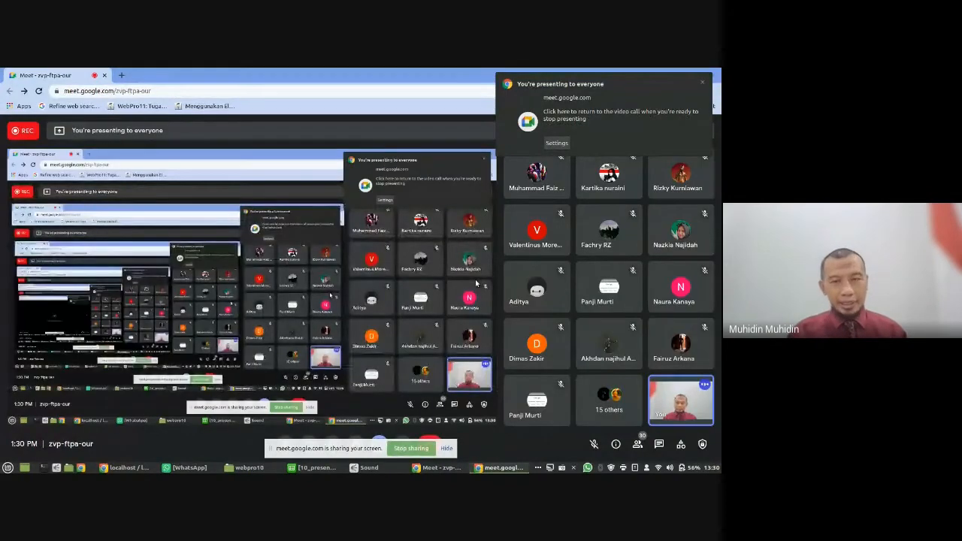
- Switch to the localhost browser window and save the e-learning site's login credentials in the browser
click(141, 468)
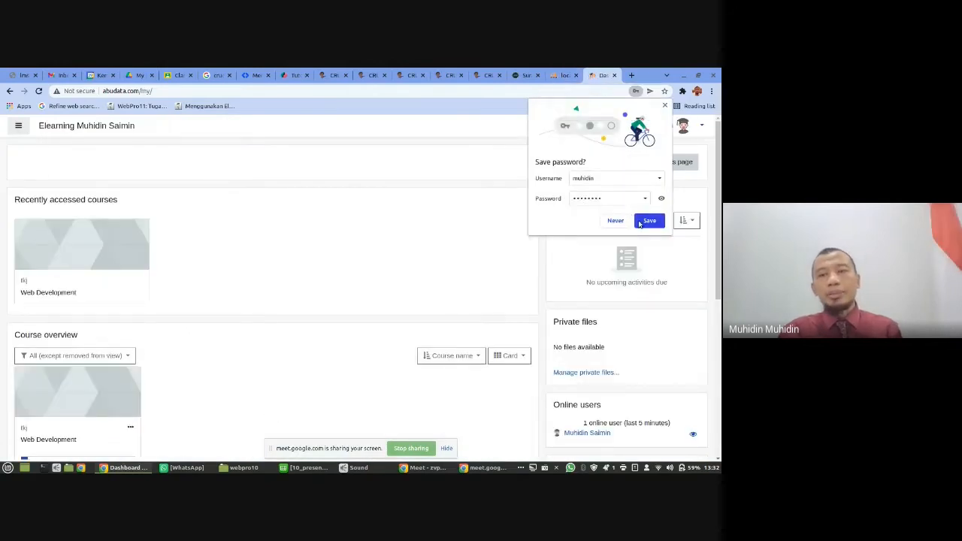
click(647, 221)
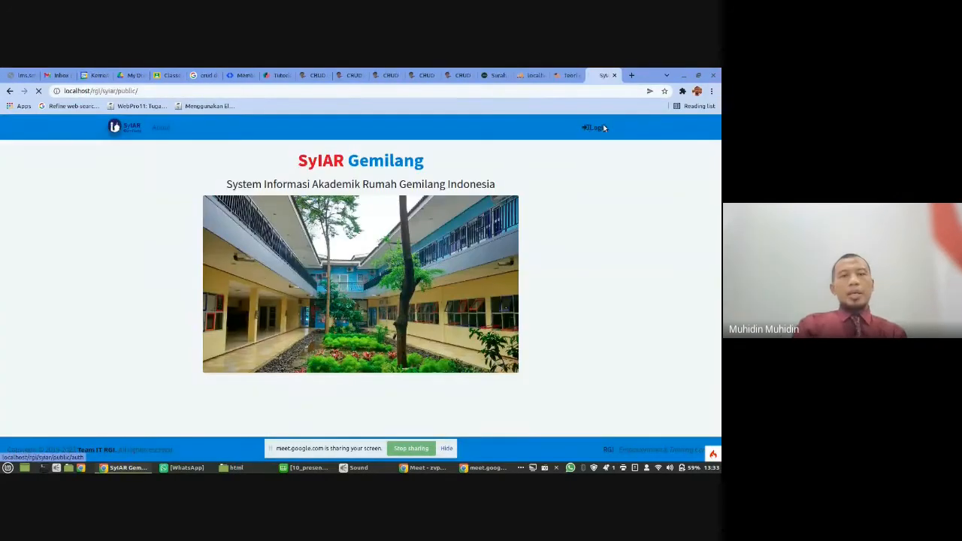
- Log in to SyIAR Gemilang as Admin by entering the account's username and password
click(599, 127)
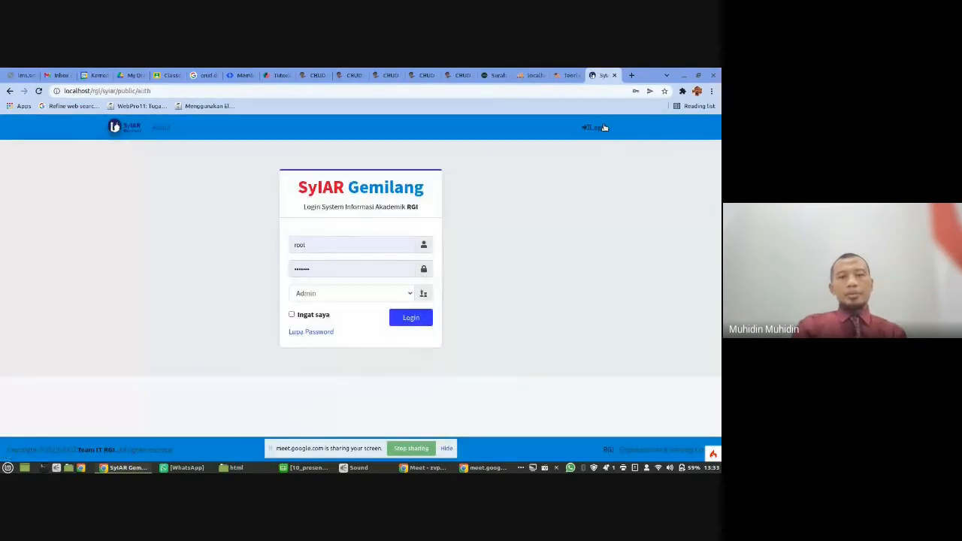
click(338, 244)
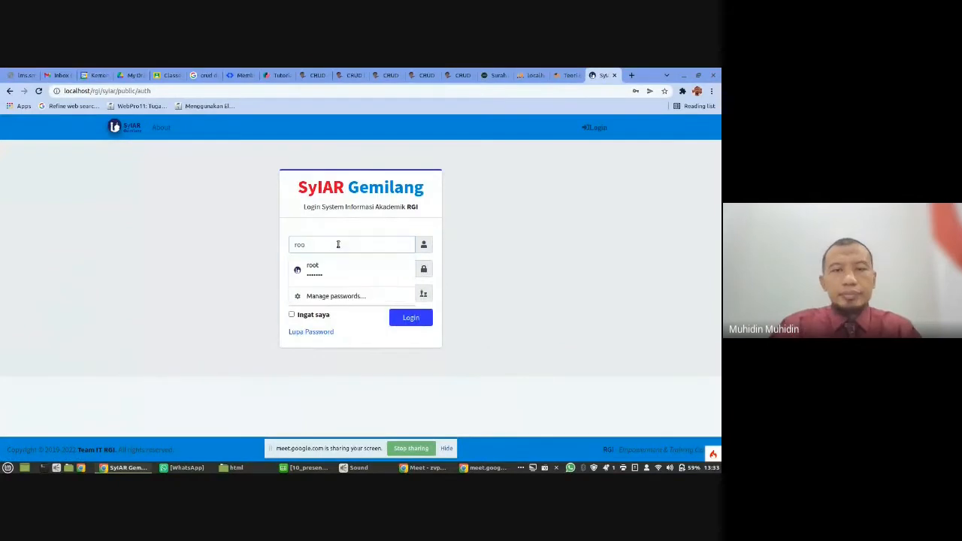
text(muhidin)
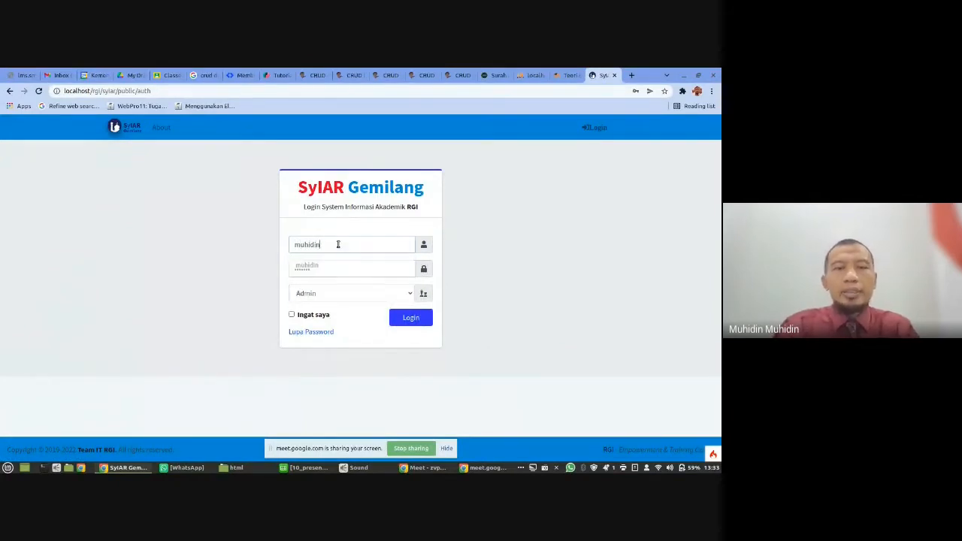
key(Tab)
text(•)
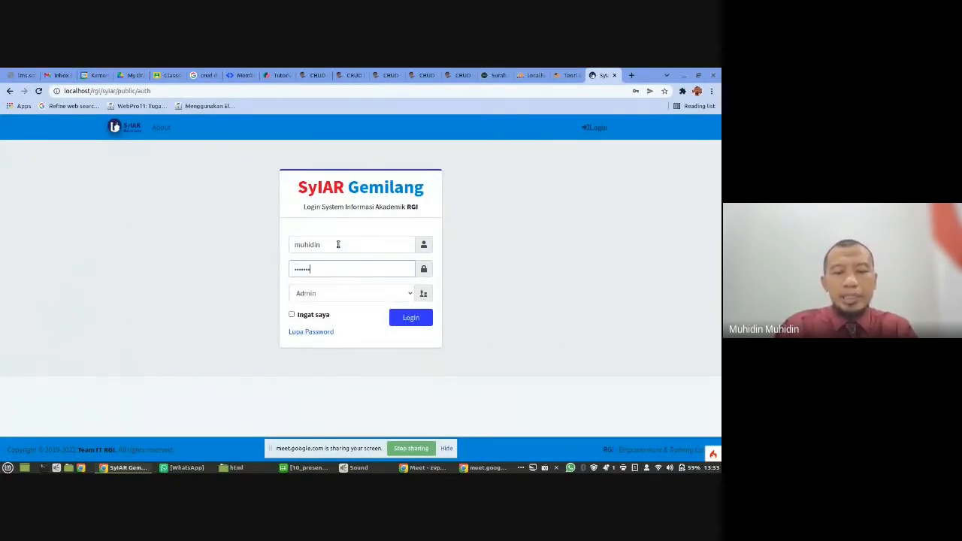
key(Return)
- Open the Lokasi data list from the master data of the admin dashboard
click(211, 128)
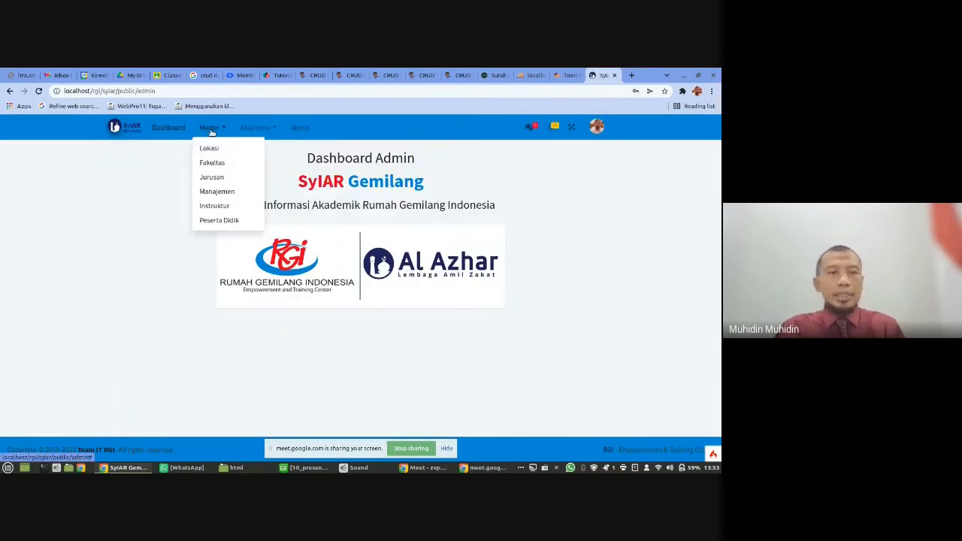
click(212, 148)
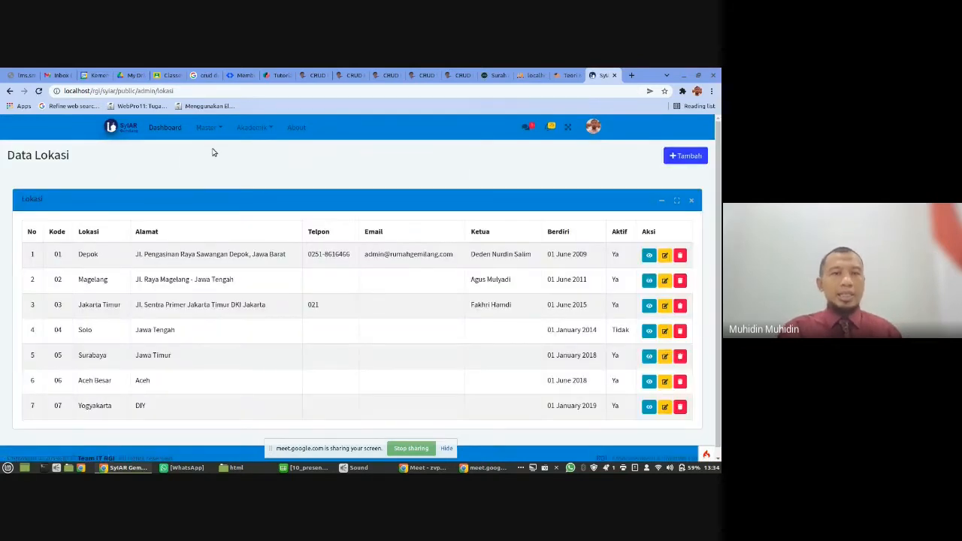
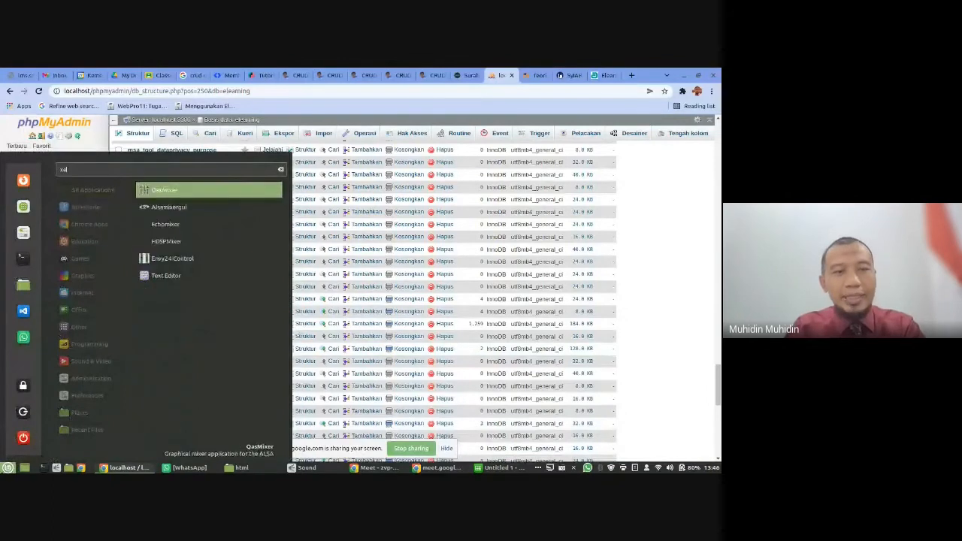
- Switch to the Text Editor with a blank document and place it as a small window over the CRUD PHP Native tutorial page
click(195, 192)
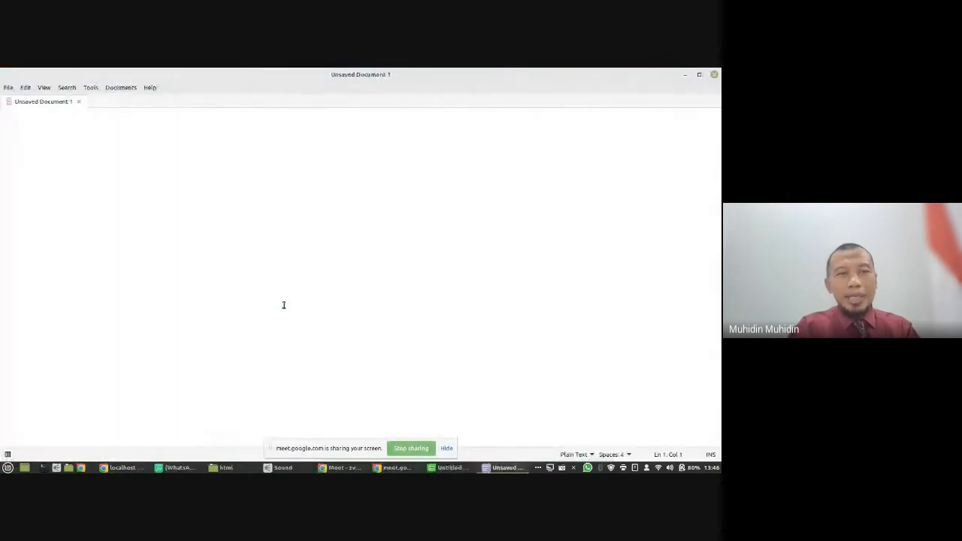
double_click(565, 79)
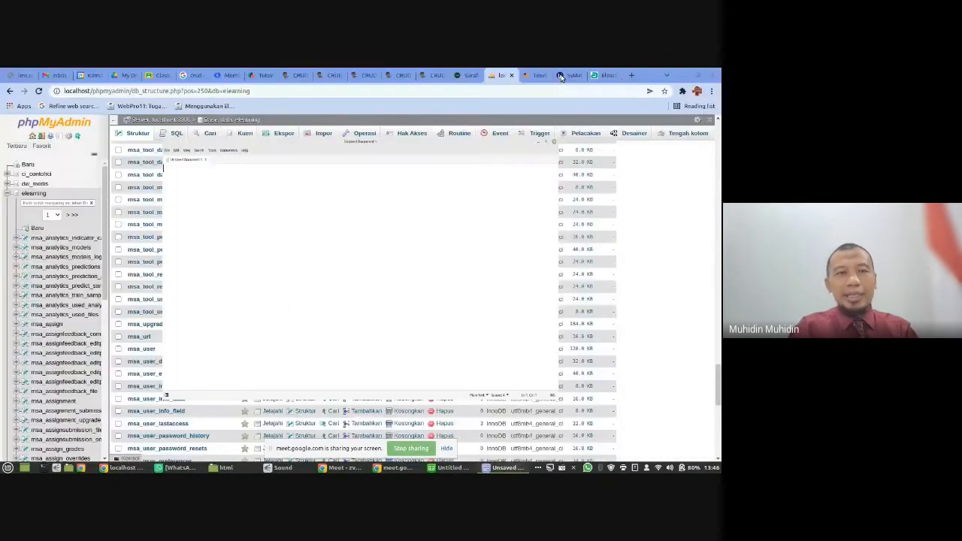
click(432, 75)
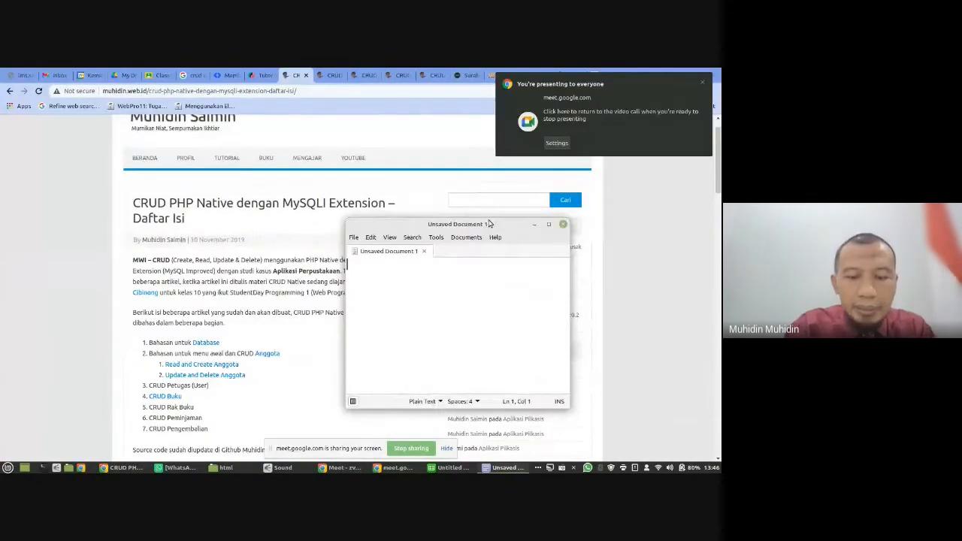
- Write three application ideas on separate lines: "Aplikasi Perpustakaan", "Aplikasi Nilai" and "Aplikasi Data Siswa"
text(Aplikasi)
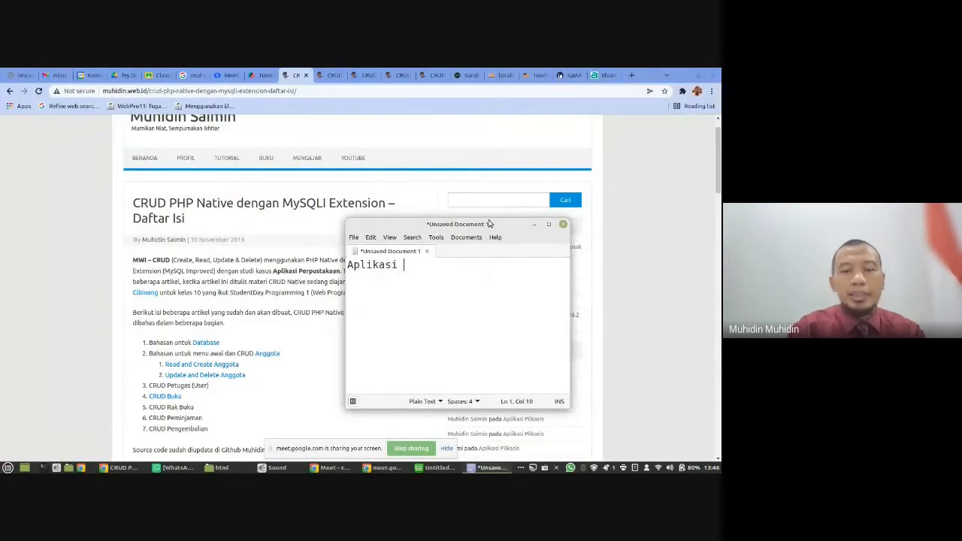
text( Perpustakaan)
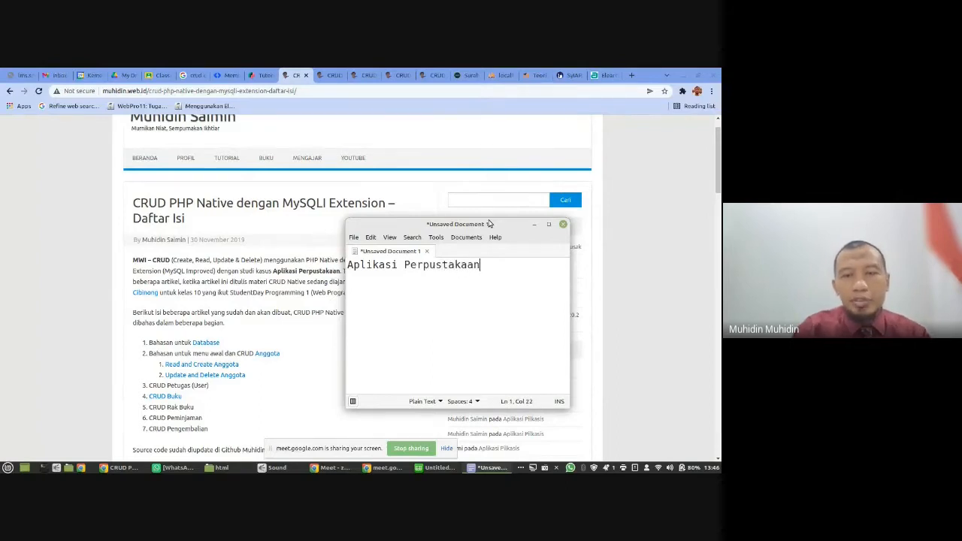
key(Return)
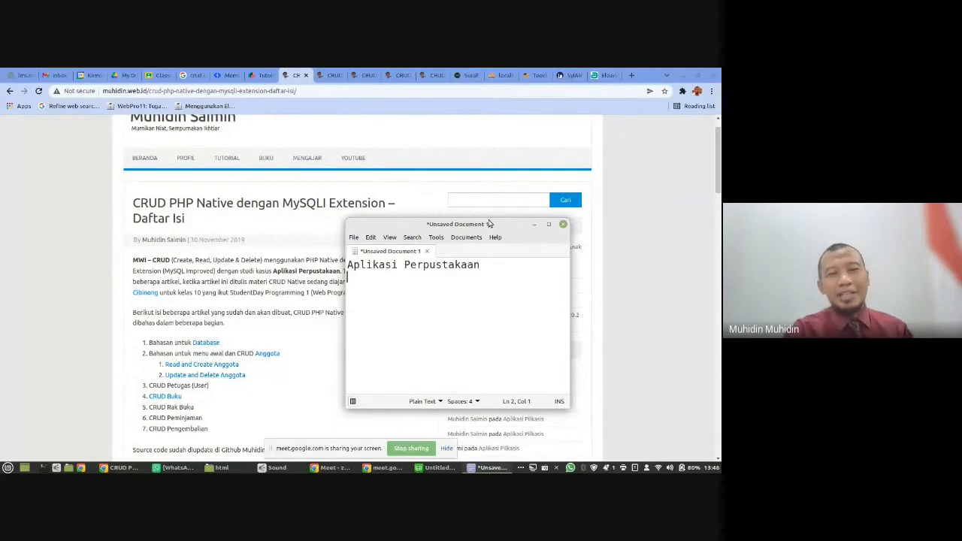
text(Aplikasi)
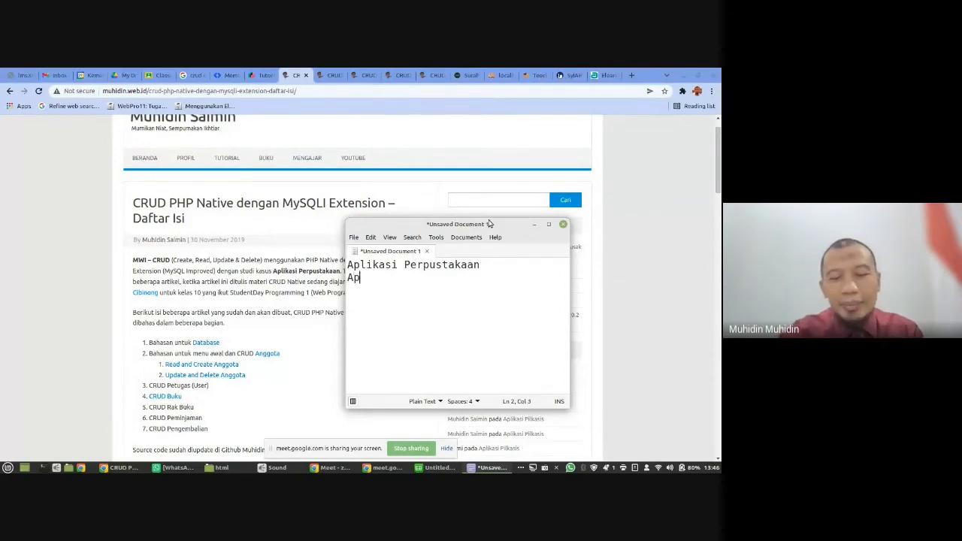
text(Nilai)
key(Return)
text(Aplikasi Data Siswa)
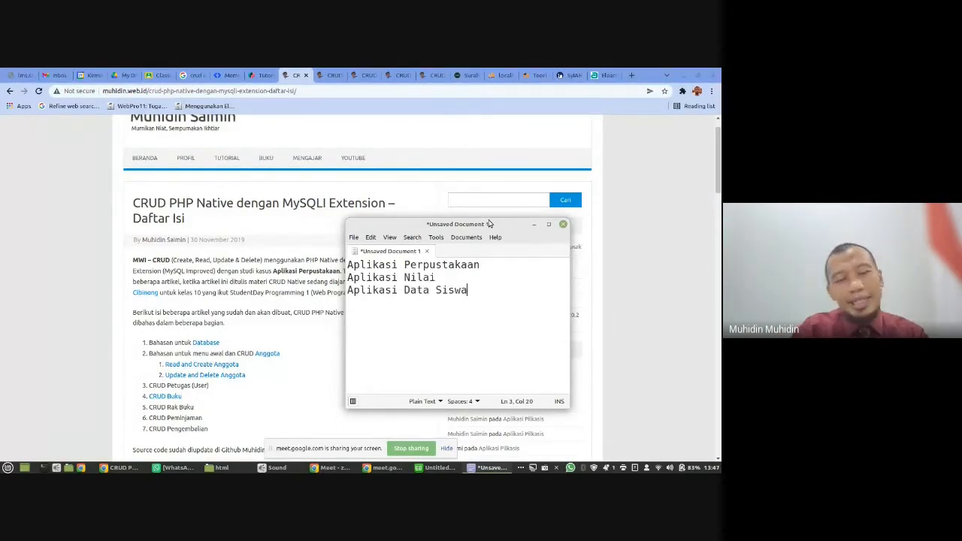
- Copy the tutorial's items from CRUD Petugas (User) to CRUD Pengembalian and paste them below "Aplikasi Perpustakaan"
key(Up)
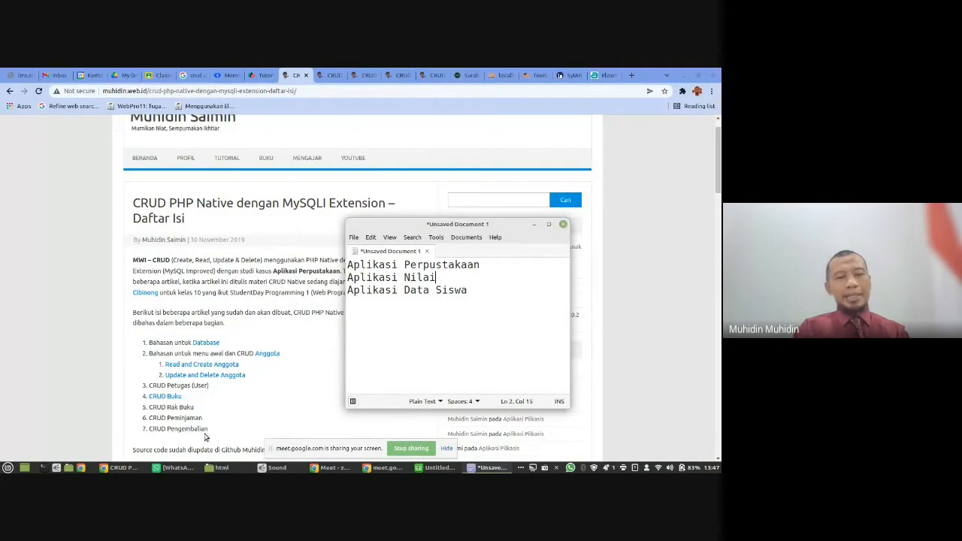
drag(208, 429, 141, 392)
key(ctrl+c)
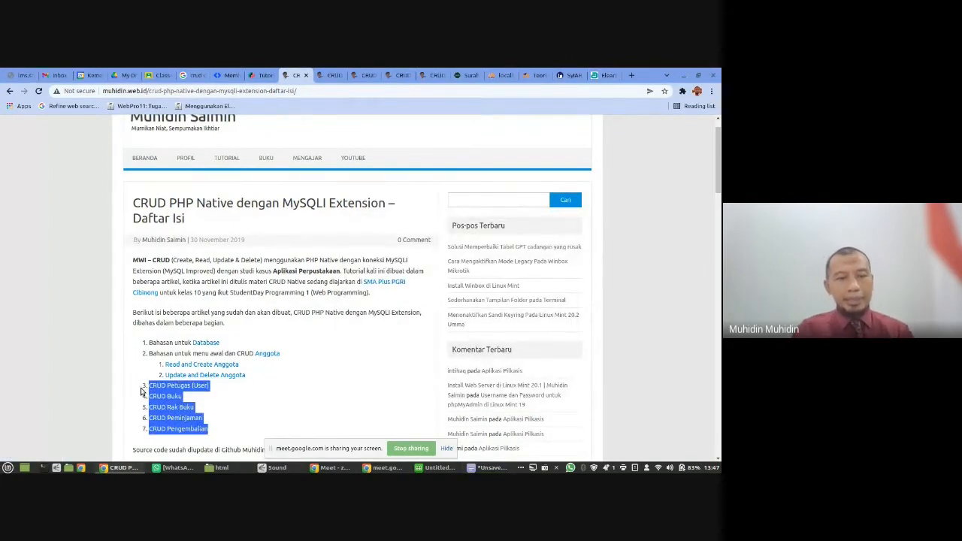
key(alt+Tab)
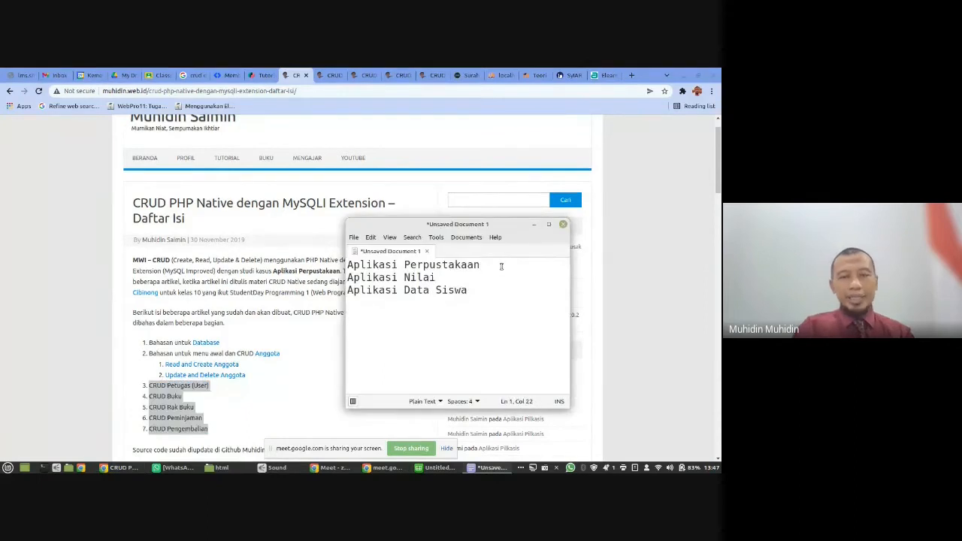
key(Return)
key(ctrl+v)
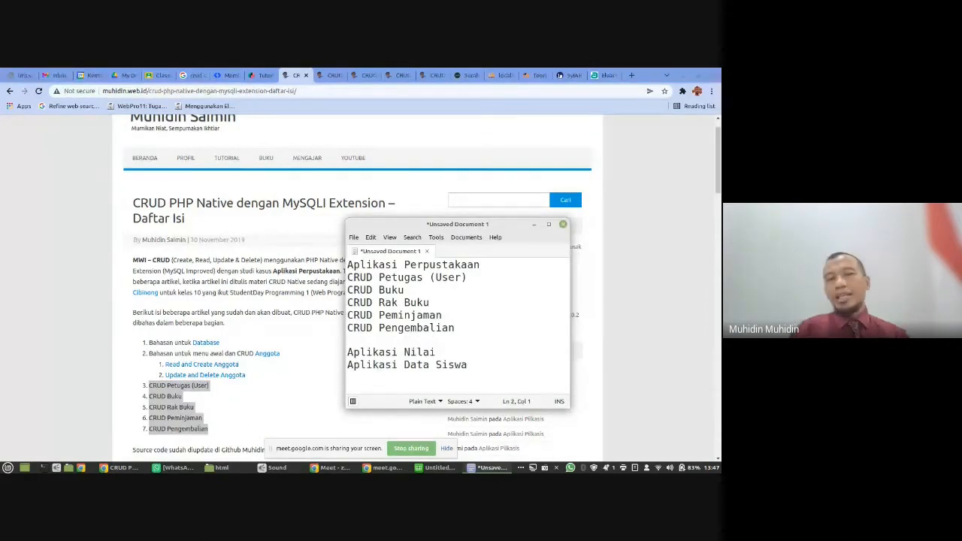
- Insert a blank line between "Aplikasi Nilai" and "Aplikasi Data Siswa"
key(Down)
key(Down)
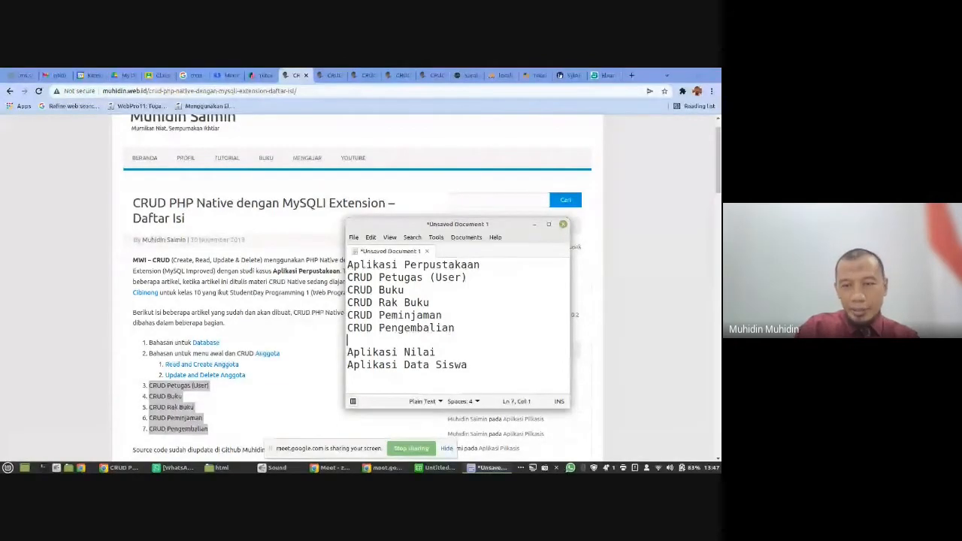
key(Return)
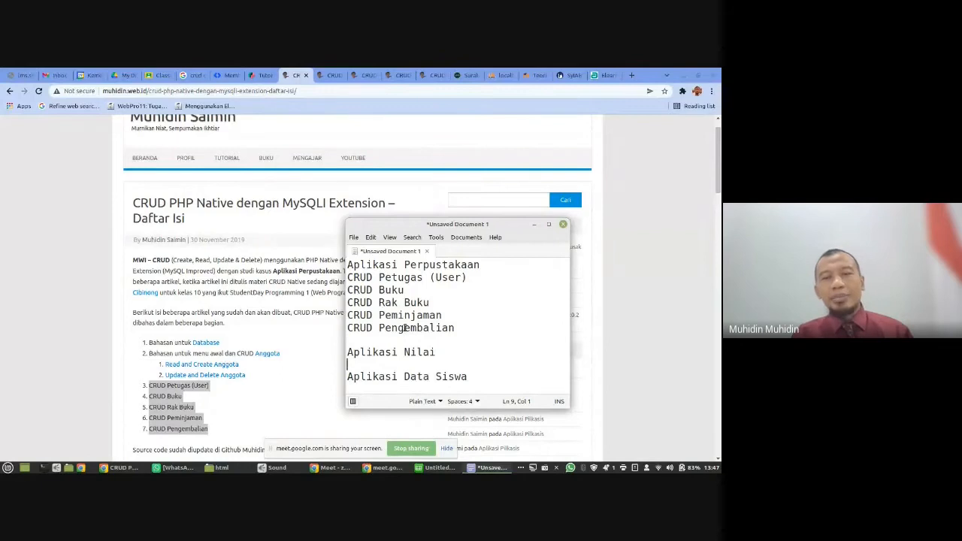
- Indent the five CRUD lines under "Aplikasi Perpustakaan" by one space each
click(348, 283)
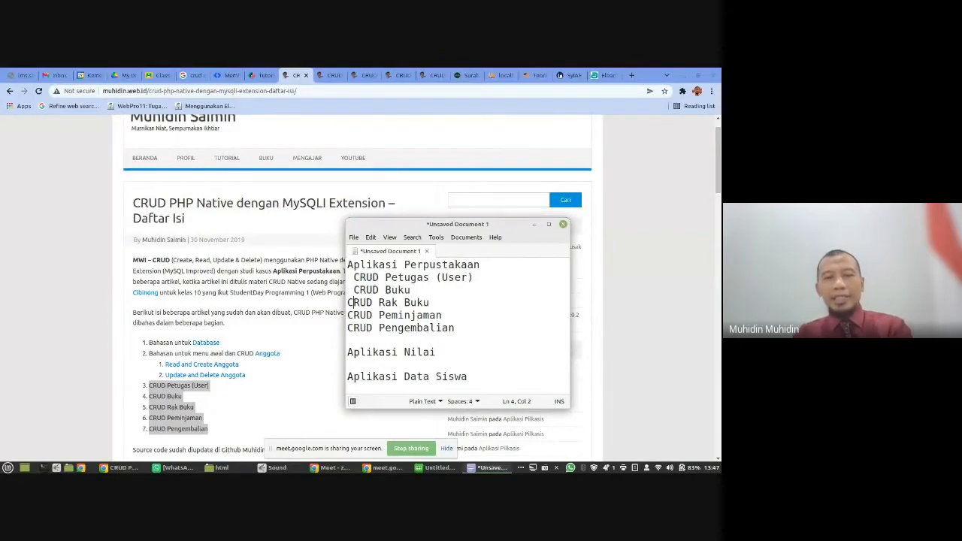
click(349, 302)
click(349, 315)
click(348, 327)
click(348, 340)
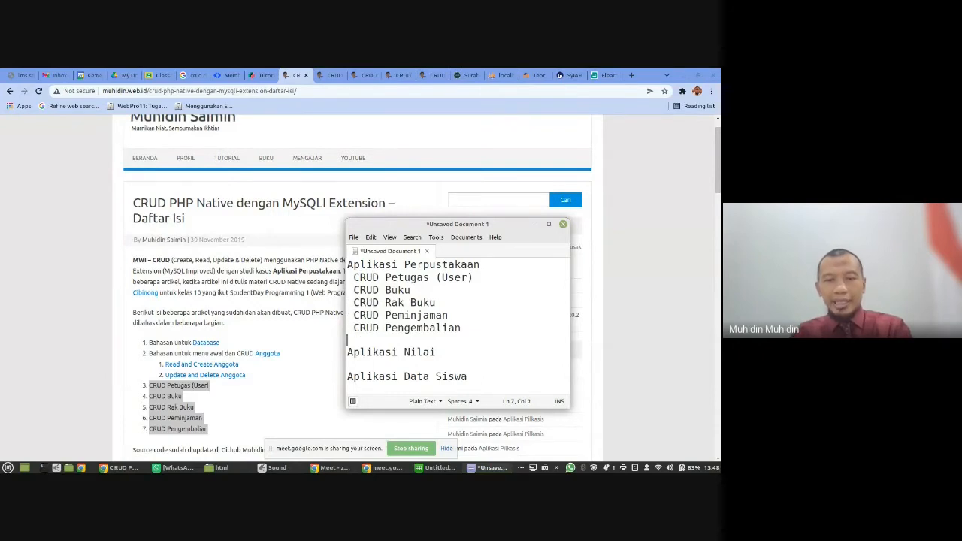
- Delete the "Aplikasi Data Siswa" line from the end of the notes
key(Down)
key(shift+End)
key(BackSpace)
key(BackSpace)
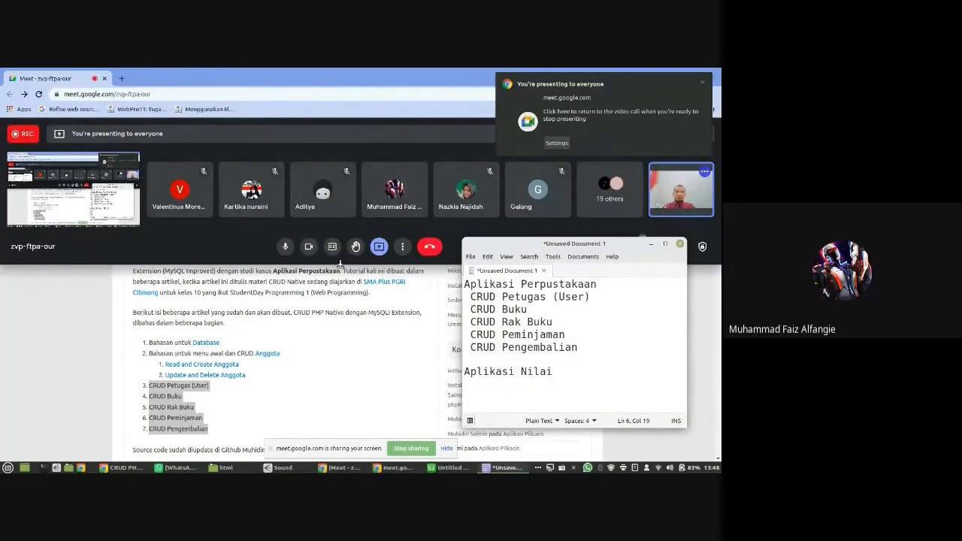
- Add the dashed list entries "- Tabel Siswa" and "- Tabel Guru" below "Aplikasi Nilai"
click(581, 366)
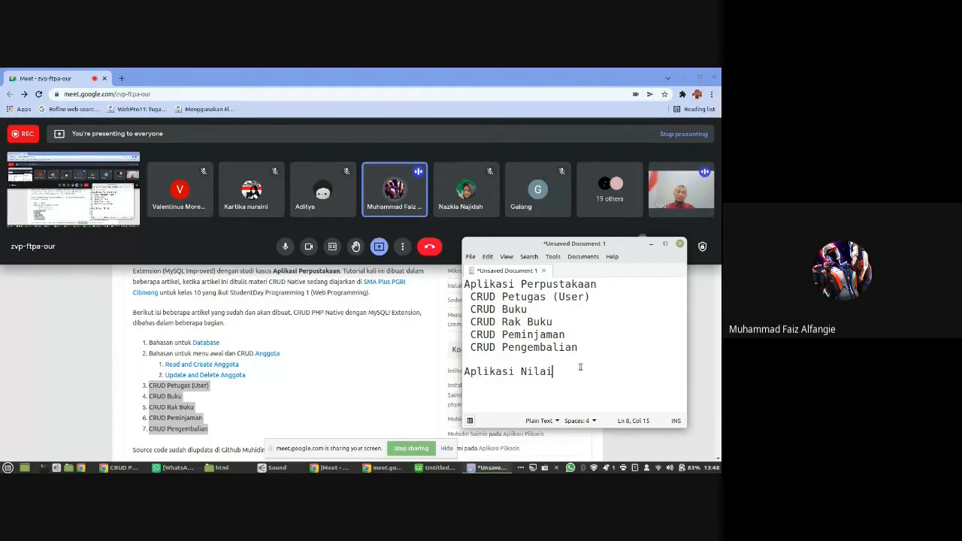
key(Return)
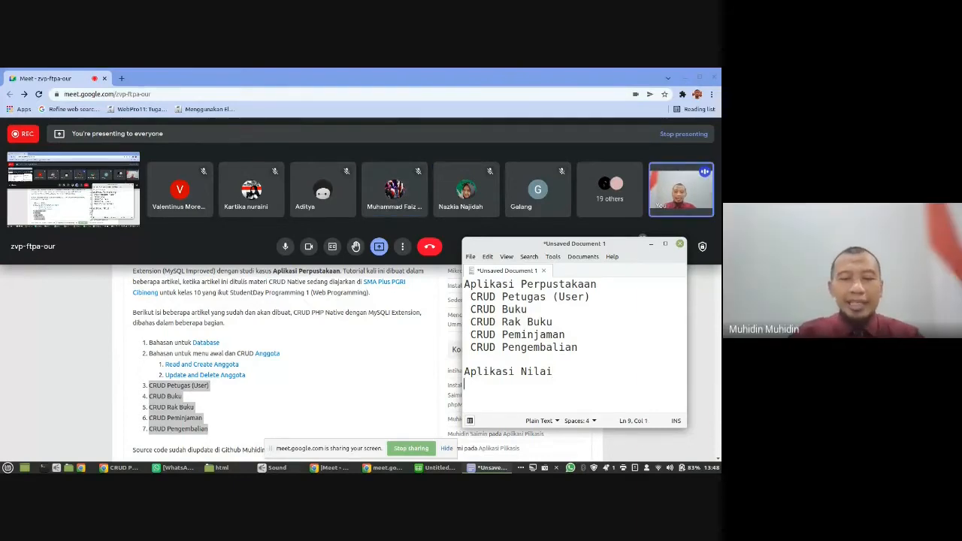
text(-)
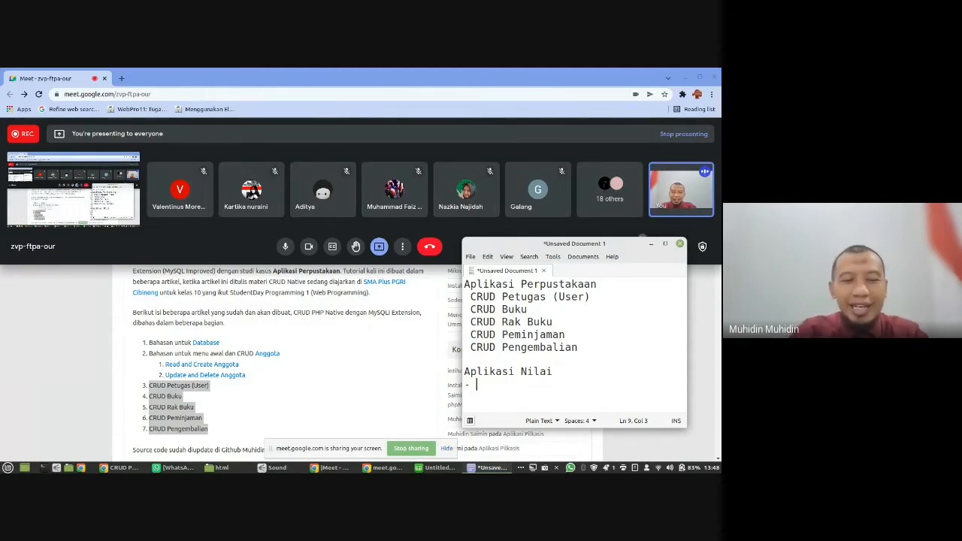
text(Tabel S)
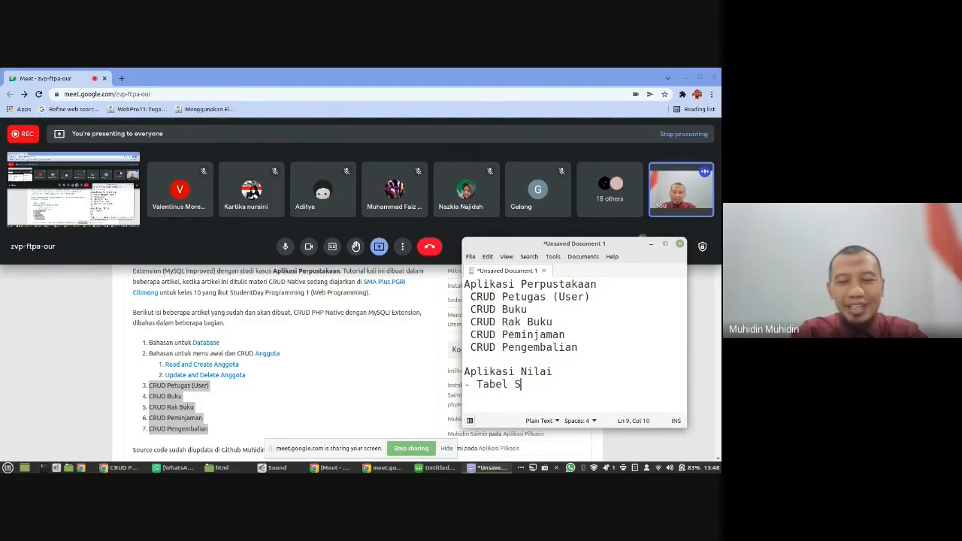
text(iswa)
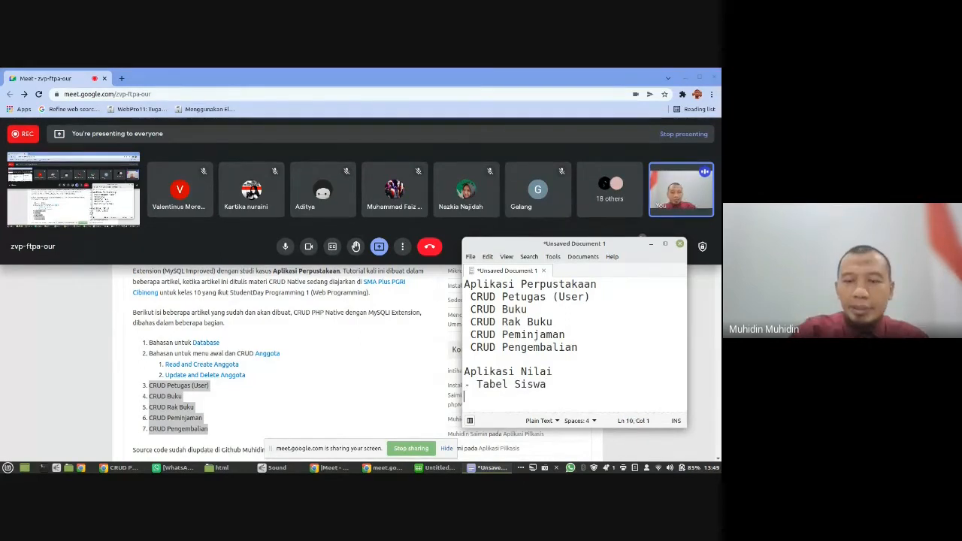
key(Return)
text(- )
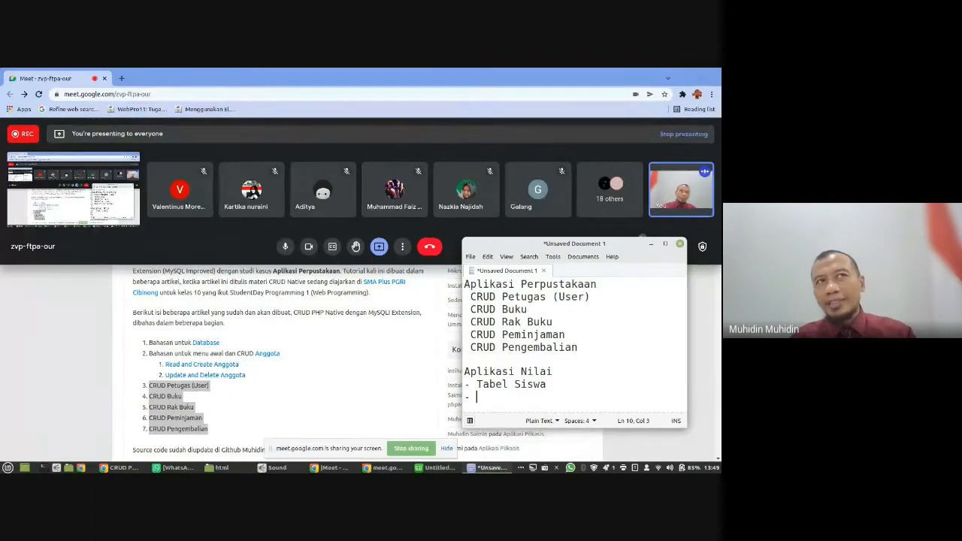
text(Tab)
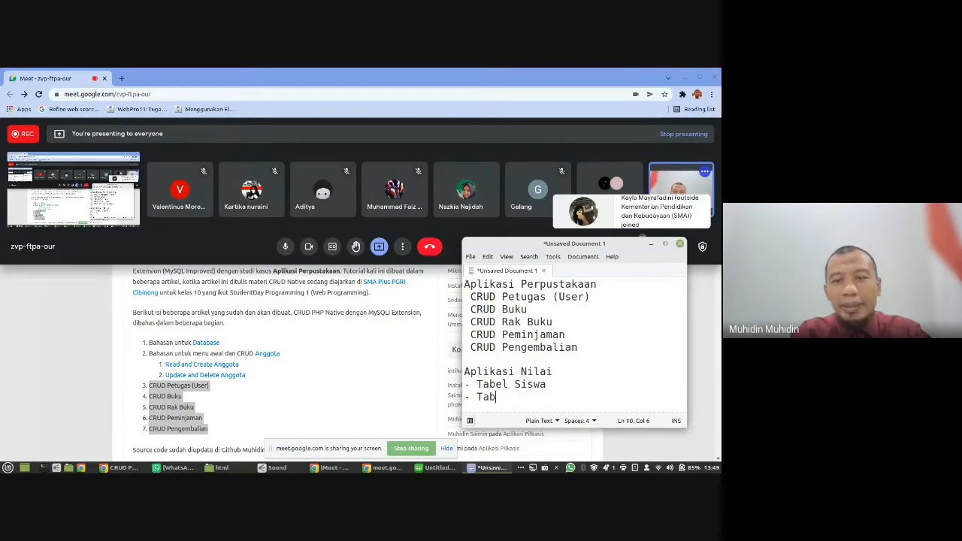
text(el Guru)
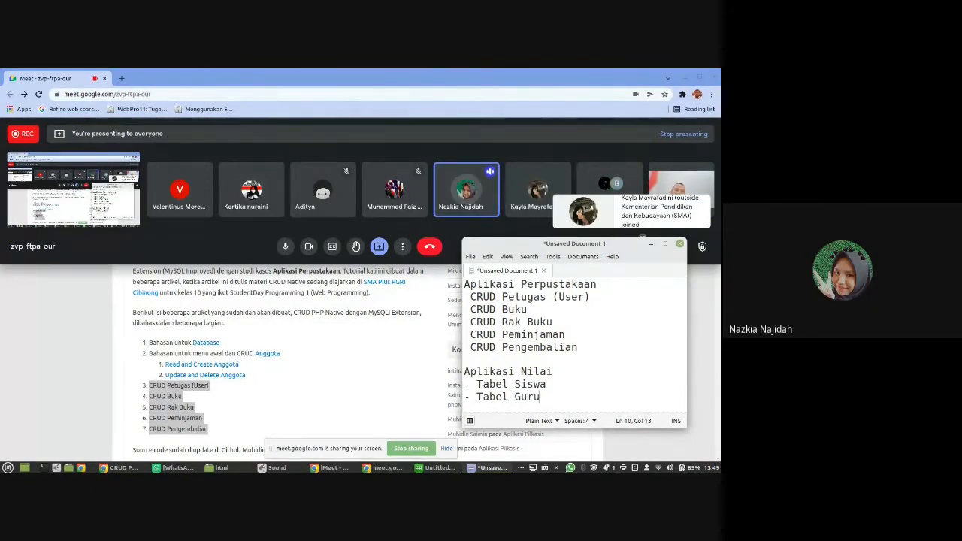
- Extend the Aplikasi Nilai list with the entries "- Tabel Mapel" and "- Tabel Nilai"
key(Return)
text(- )
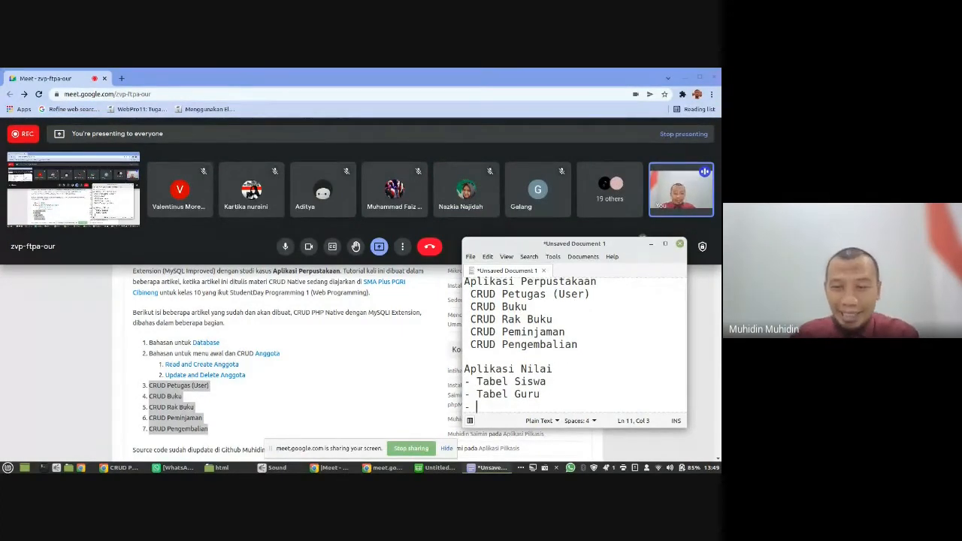
text(Tabe)
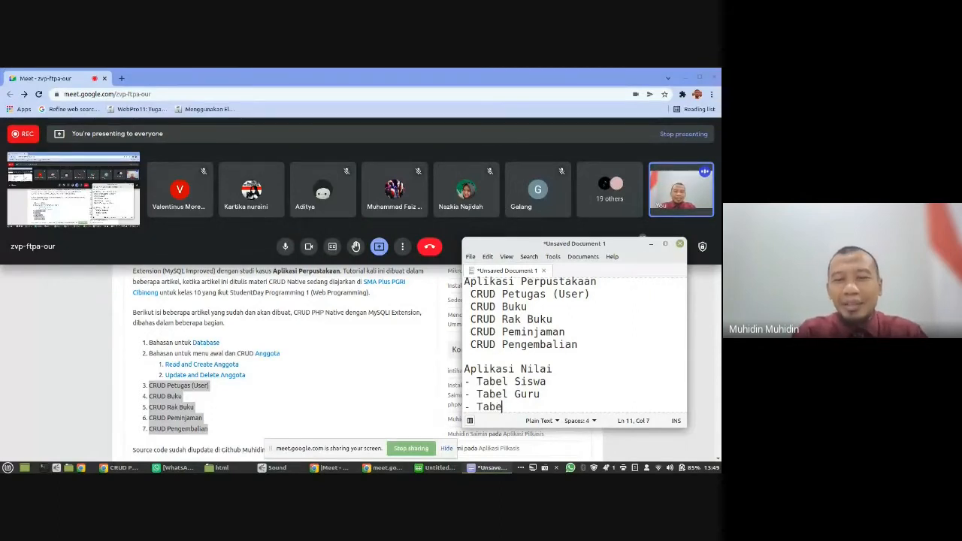
text(l Mapel)
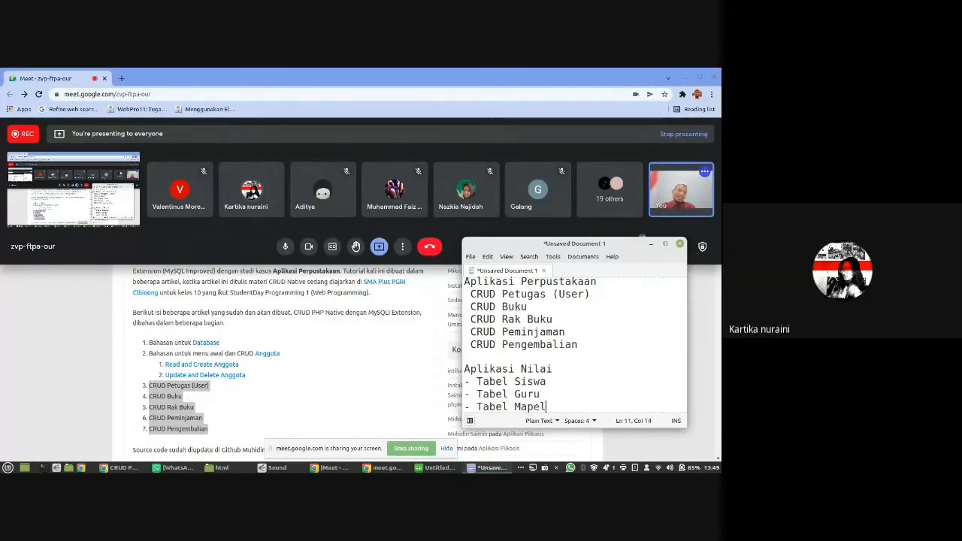
key(Return)
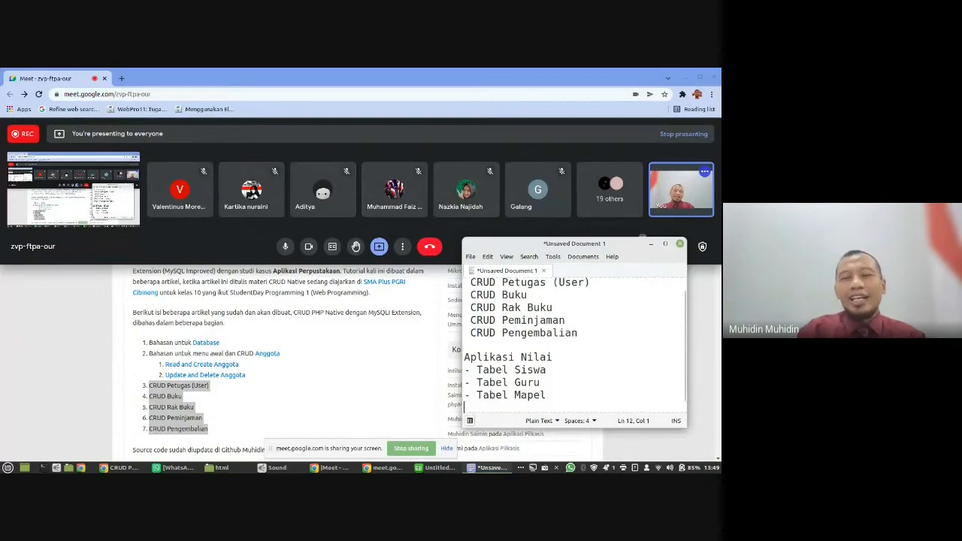
text(- )
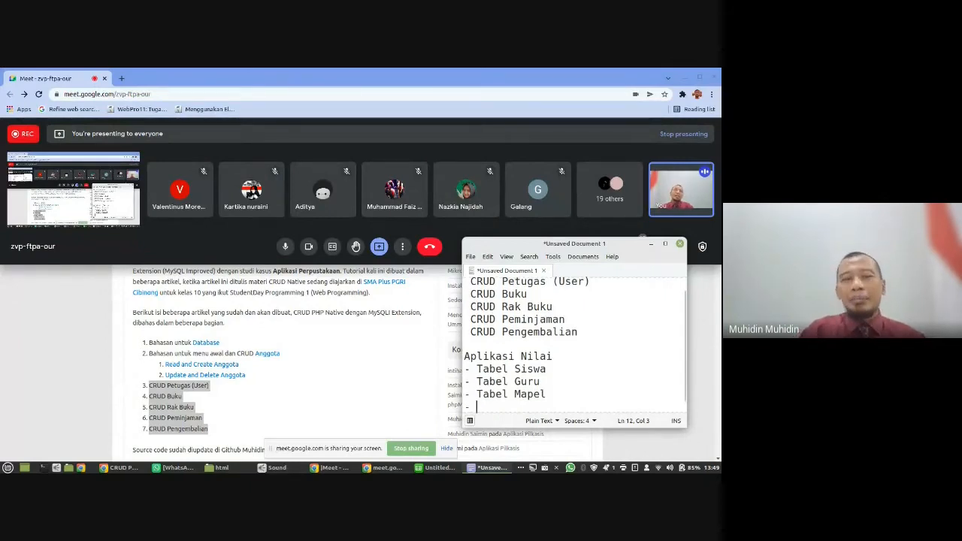
text(Tabel N)
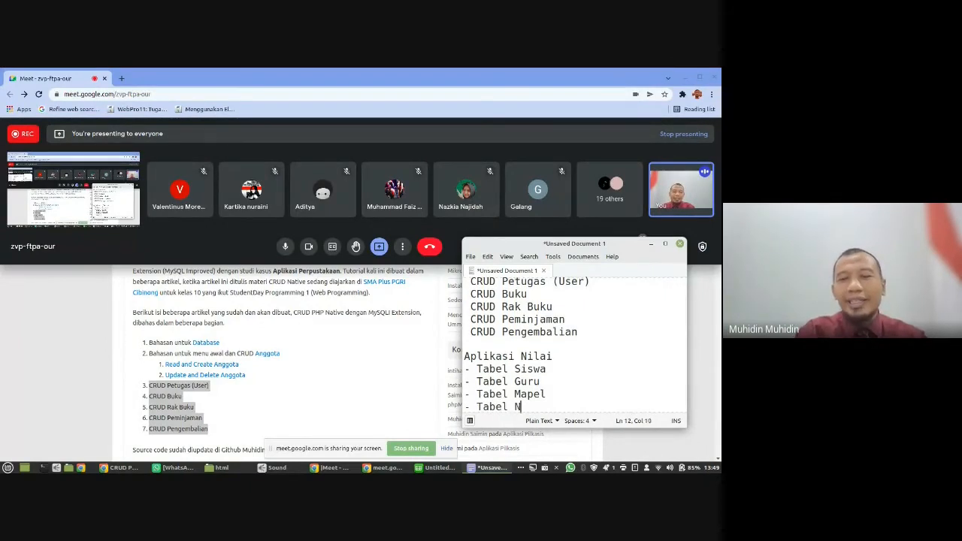
text(i)
key(BackSpace)
text(ilai)
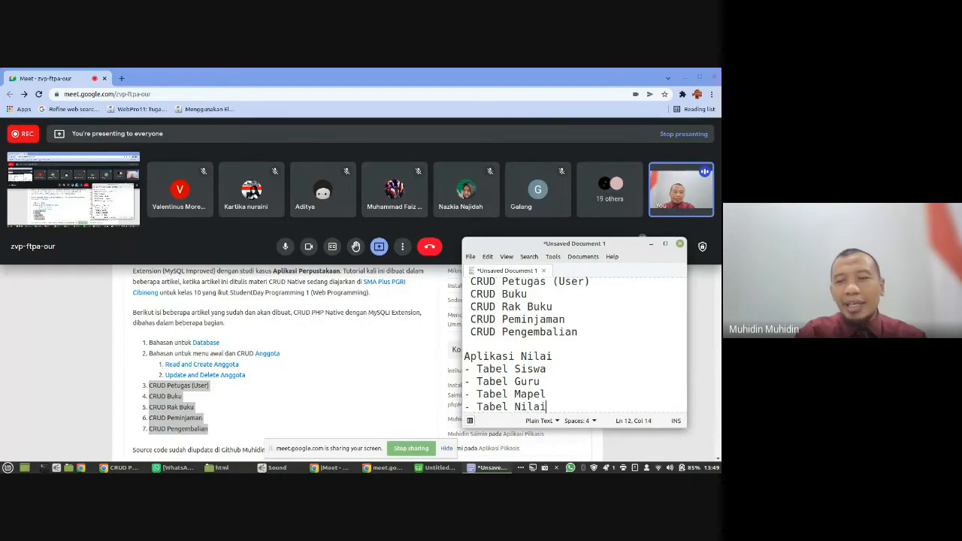
- Insert the heading "Tabel Master" on a new line between "Aplikasi Nilai" and "- Tabel Siswa"
click(546, 369)
key(Up)
key(End)
key(Return)
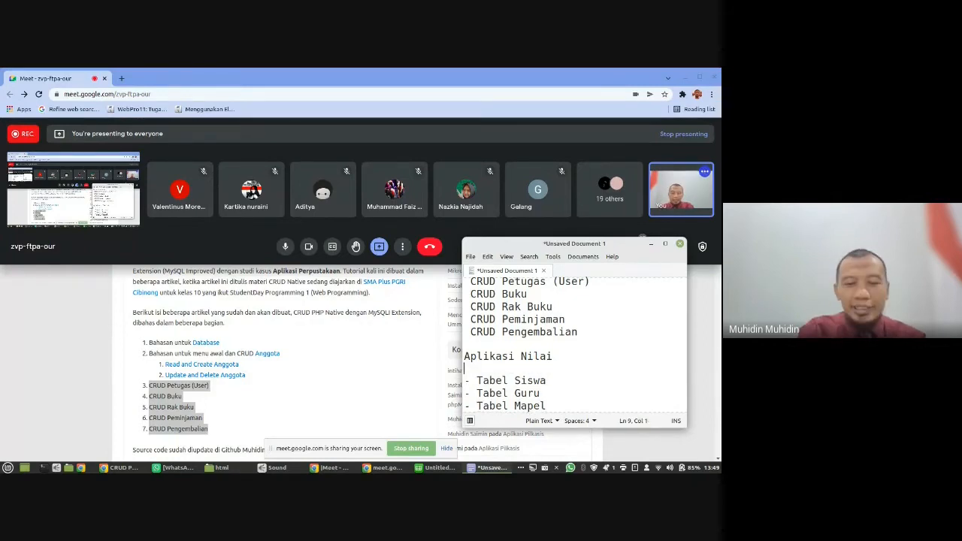
text(Tabel Master)
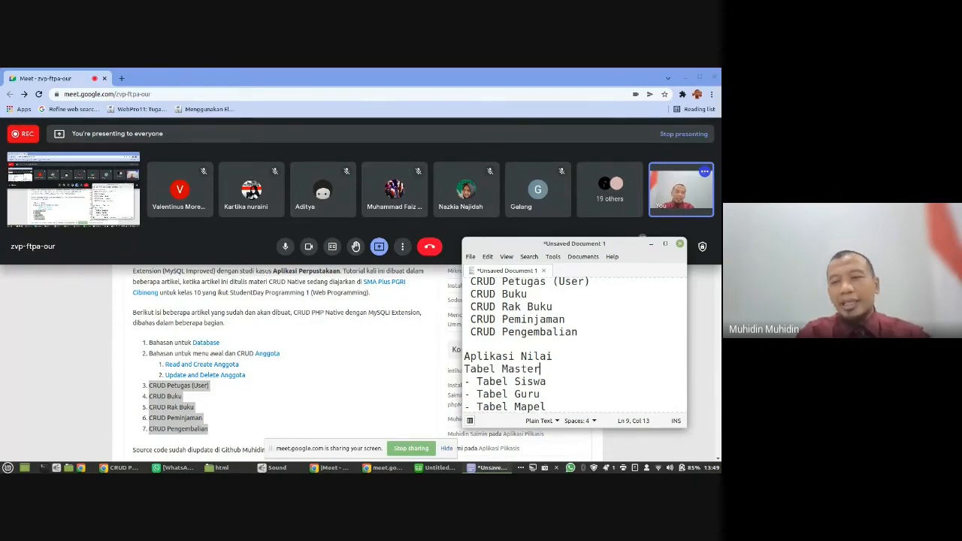
- Insert a blank line between the "- Tabel Mapel" and "- Tabel Nilai" entries
key(Down)
key(Down)
key(Down)
key(Down)
key(Up)
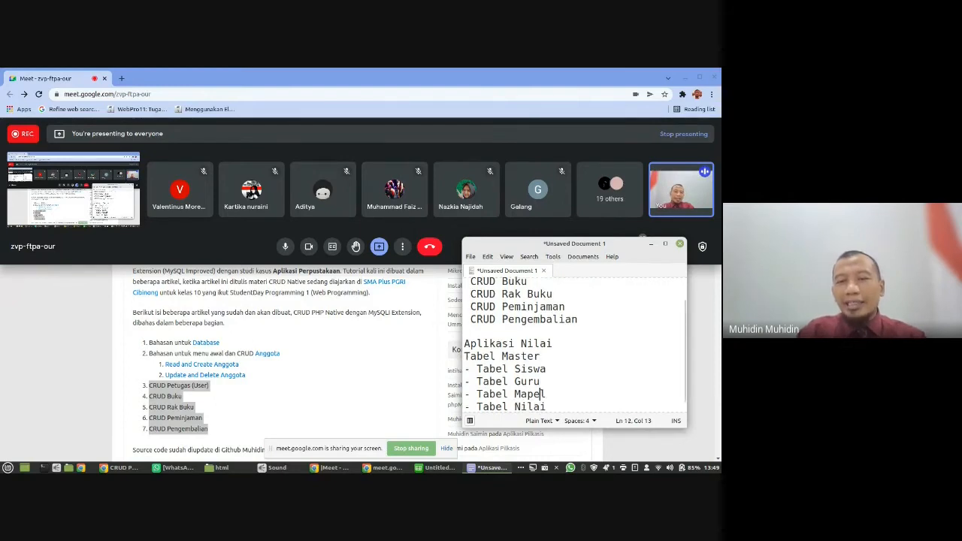
key(End)
key(Return)
key(Down)
key(Down)
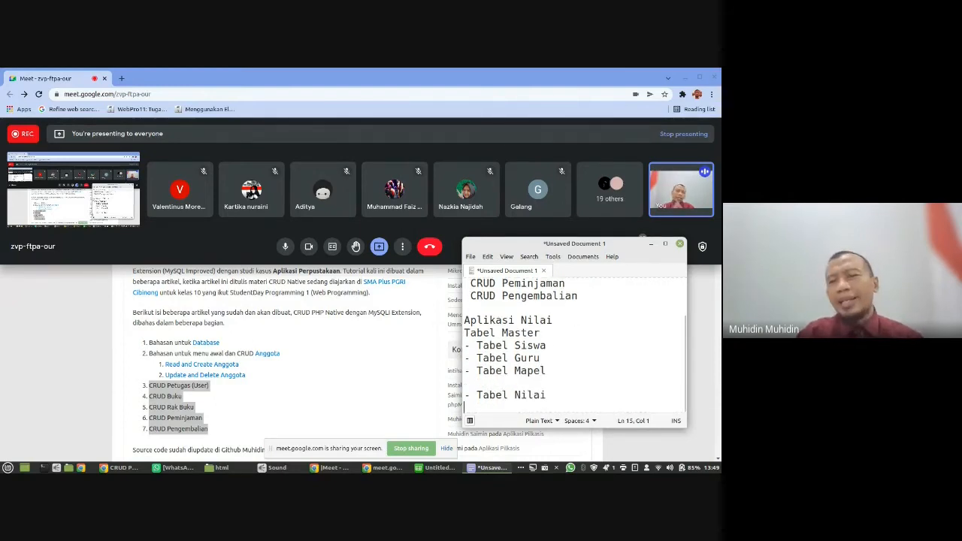
- Highlight the Tabel Siswa, Tabel Guru and Tabel Mapel entries to point out the master tables
key(Up)
key(Up)
key(Up)
key(shift+Down)
key(shift+Down)
key(shift+Down)
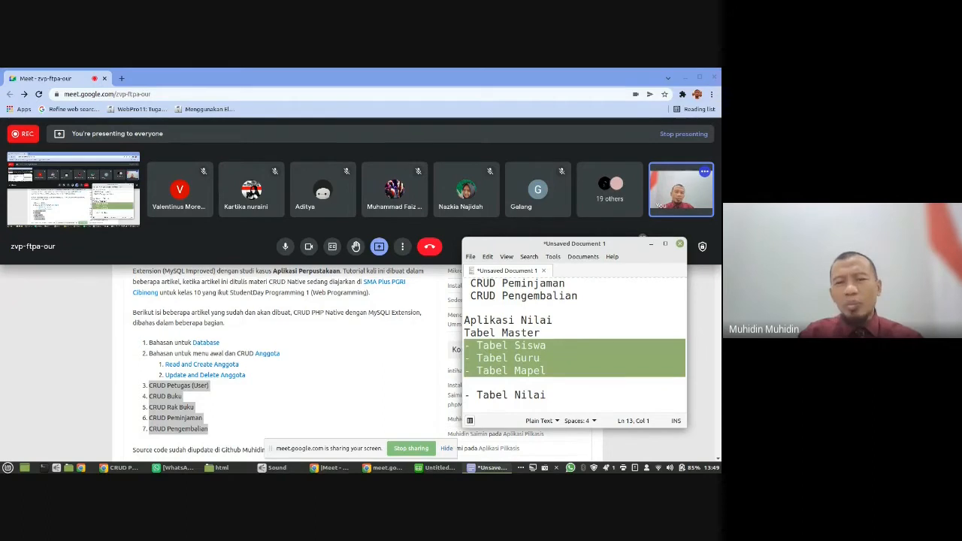
key(Up)
key(Up)
key(Down)
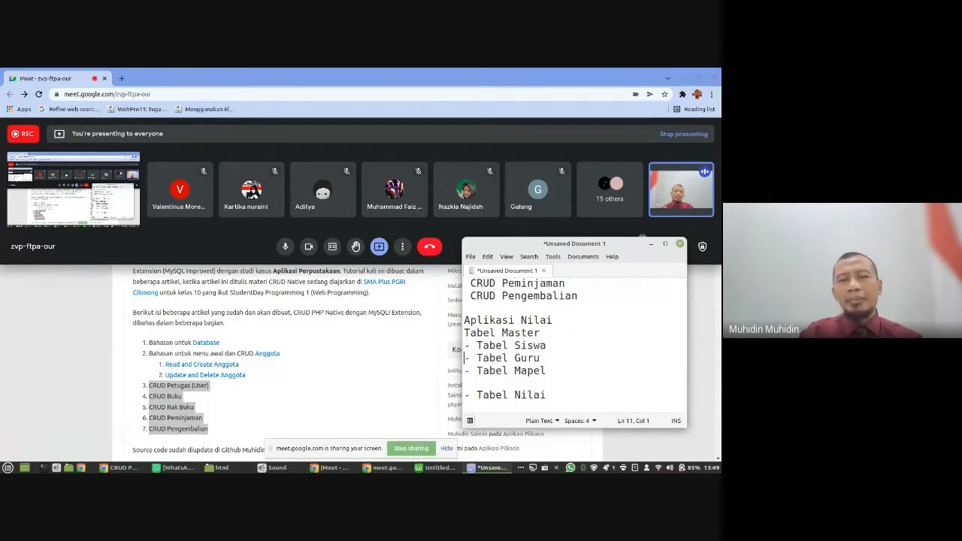
- Insert the entry "- Tabel Kelas" directly below the "Tabel Master" heading
key(Up)
key(Up)
key(Up)
key(End)
key(Return)
text(- )
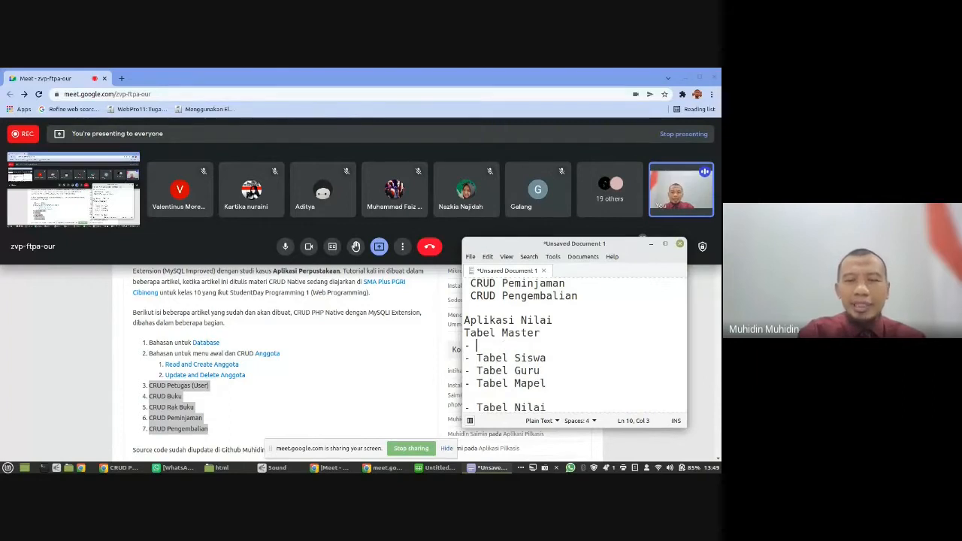
text(Tabel)
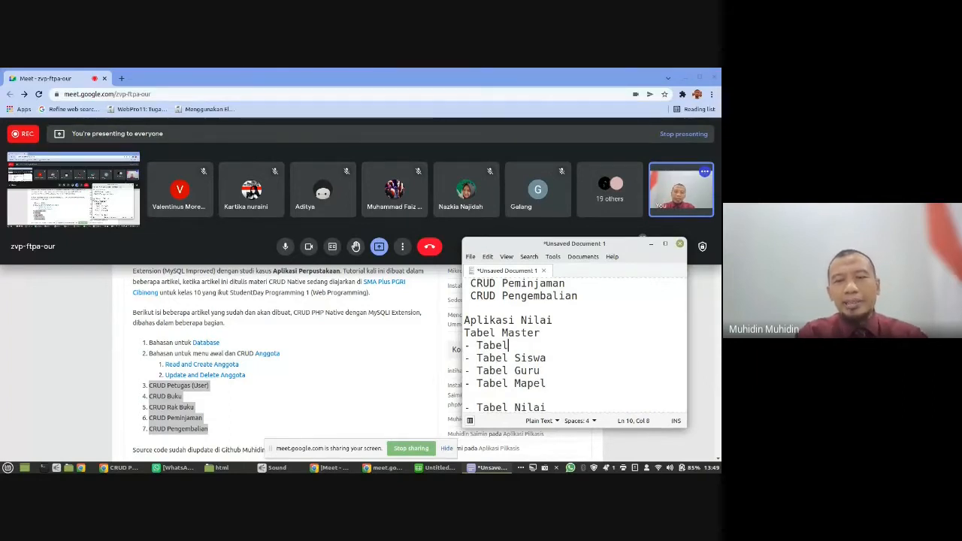
text( Kelas)
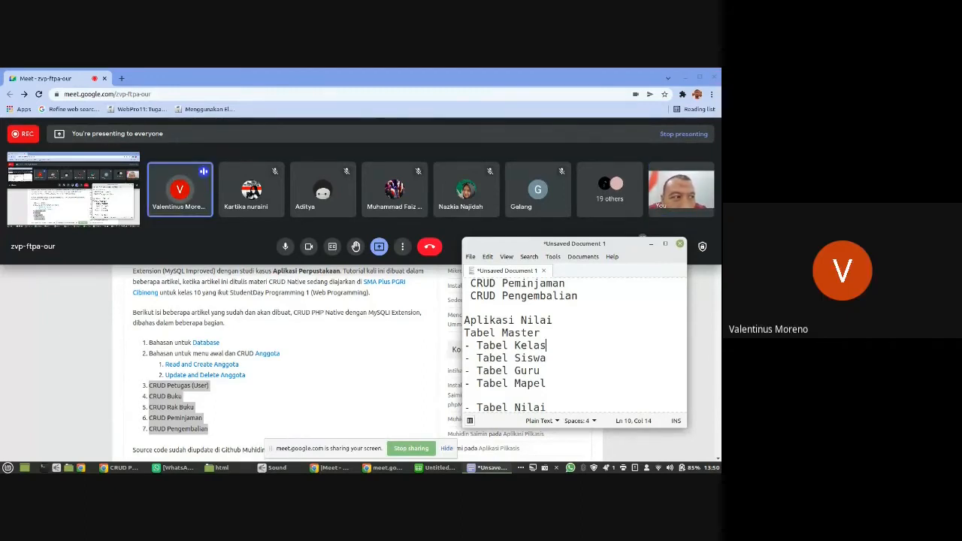
- Add the entry "- Tabel Predikat" on a new line below "- Tabel Kelas"
key(Return)
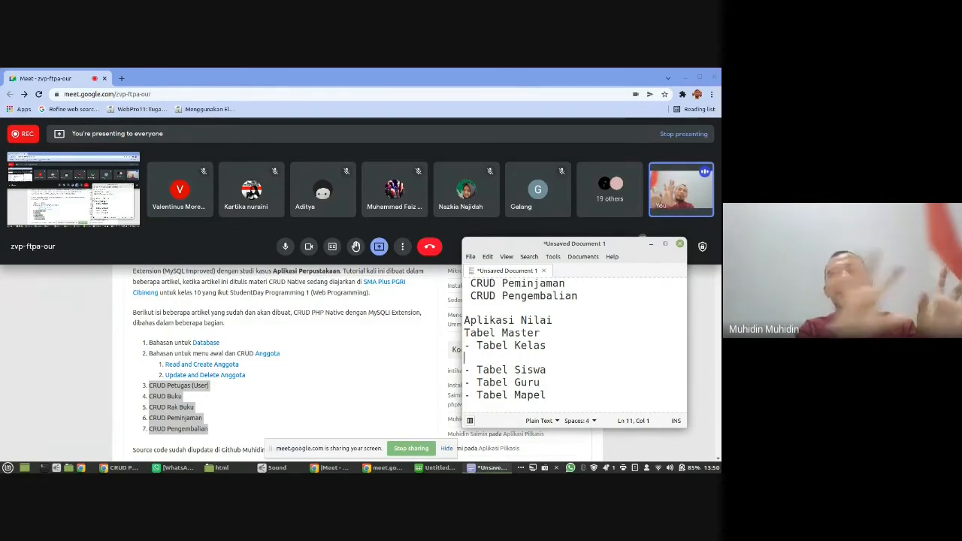
text(- Tabel )
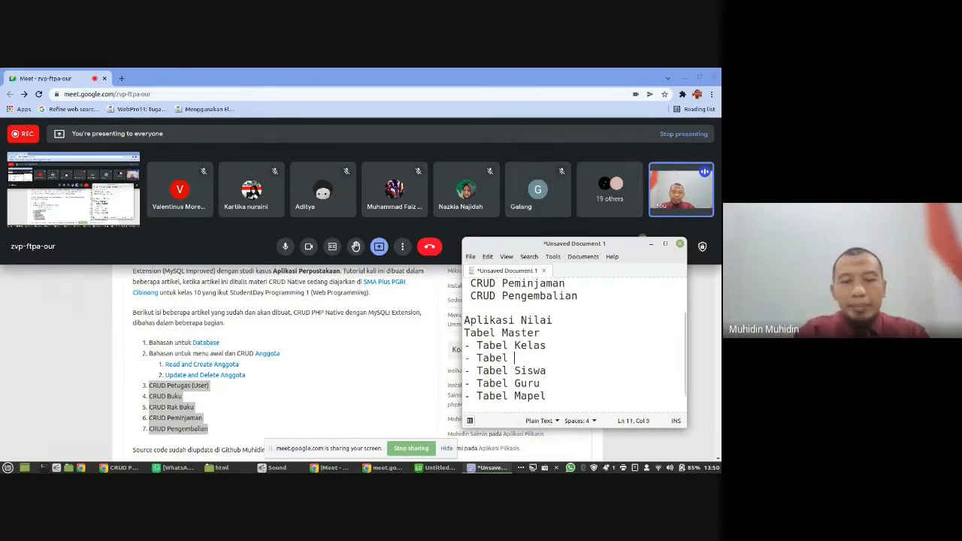
text(Predikat)
- Insert the heading "Tabel Transaksi" on its own line directly above "- Tabel Nilai"
key(Down)
key(Down)
key(Down)
key(Down)
key(Down)
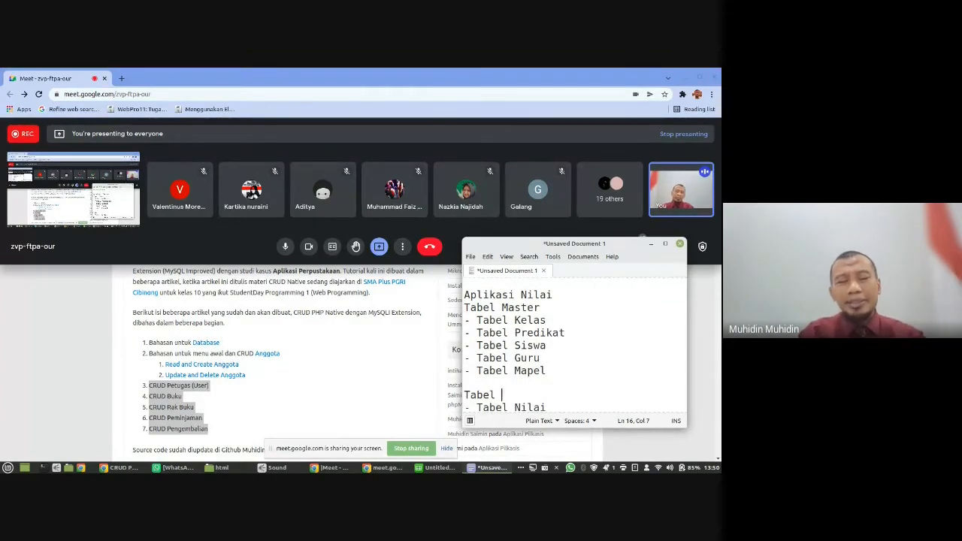
text(Transaksi)
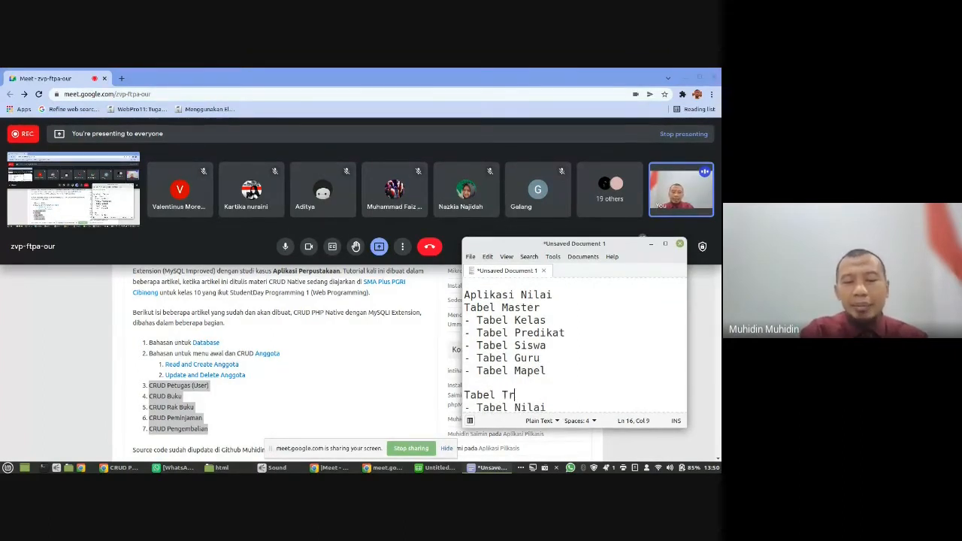
key(Return)
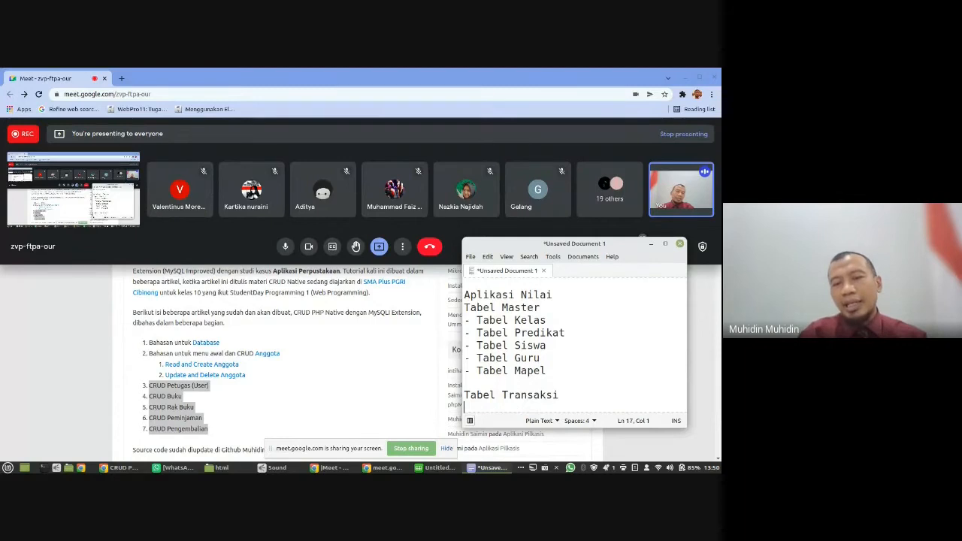
key(Down)
key(Down)
key(Up)
key(Up)
key(BackSpace)
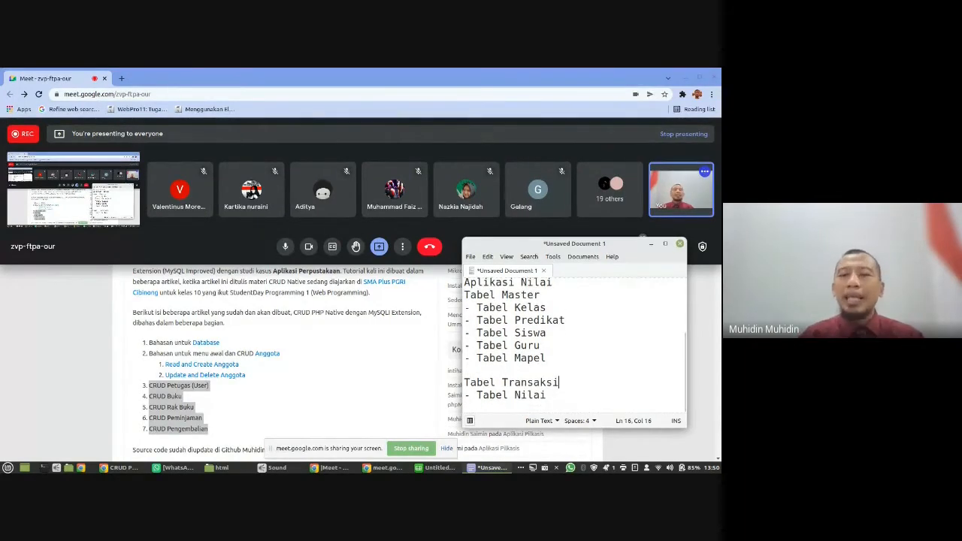
- Move "- Tabel Mapel" directly below "- Tabel Predikat" and cut the "- Tabel Guru" line
click(577, 320)
key(Return)
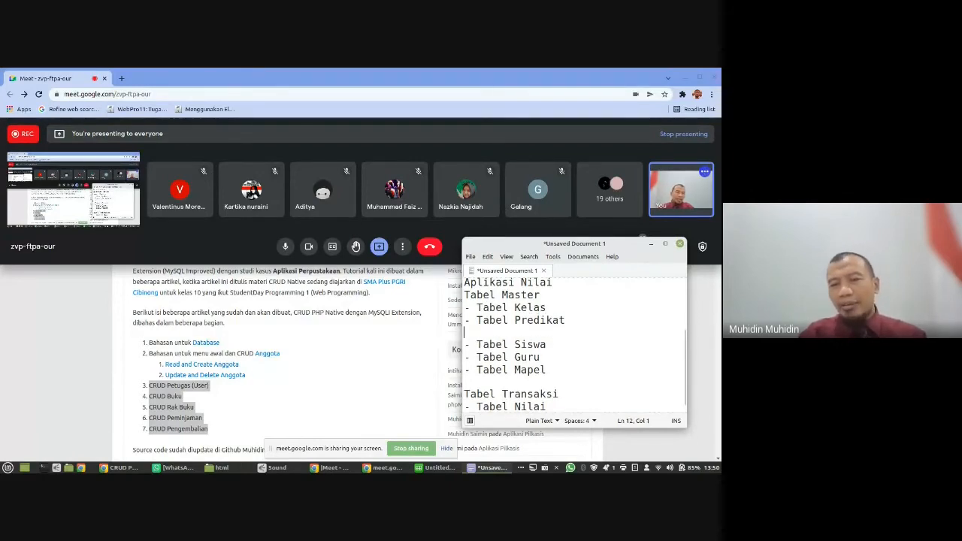
key(Down)
key(shift+Down)
key(shift+Down)
click(547, 347)
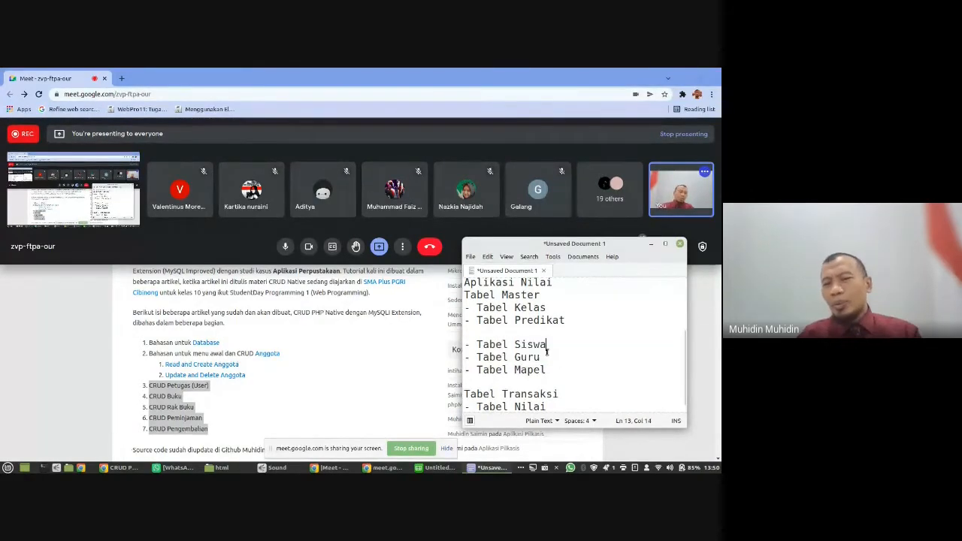
key(shift+Down)
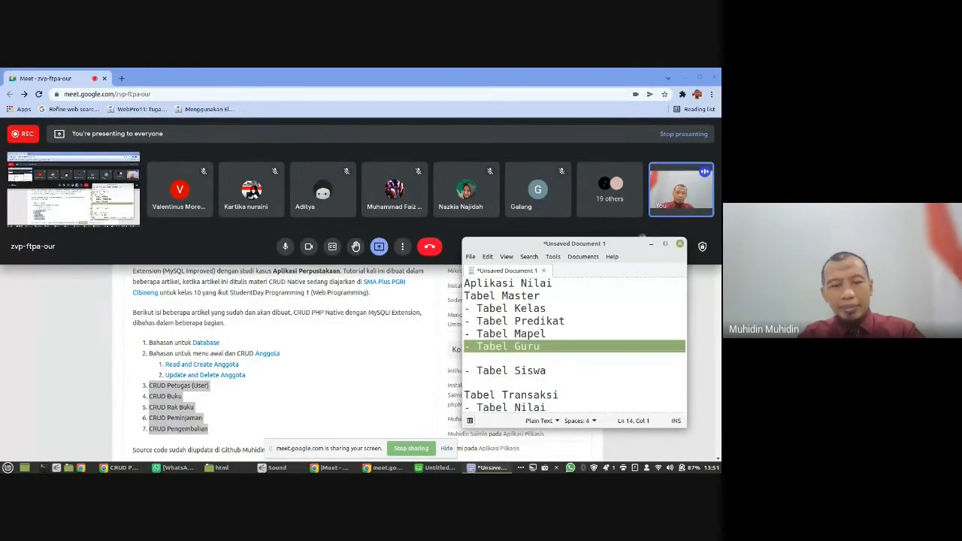
key(ctrl+x)
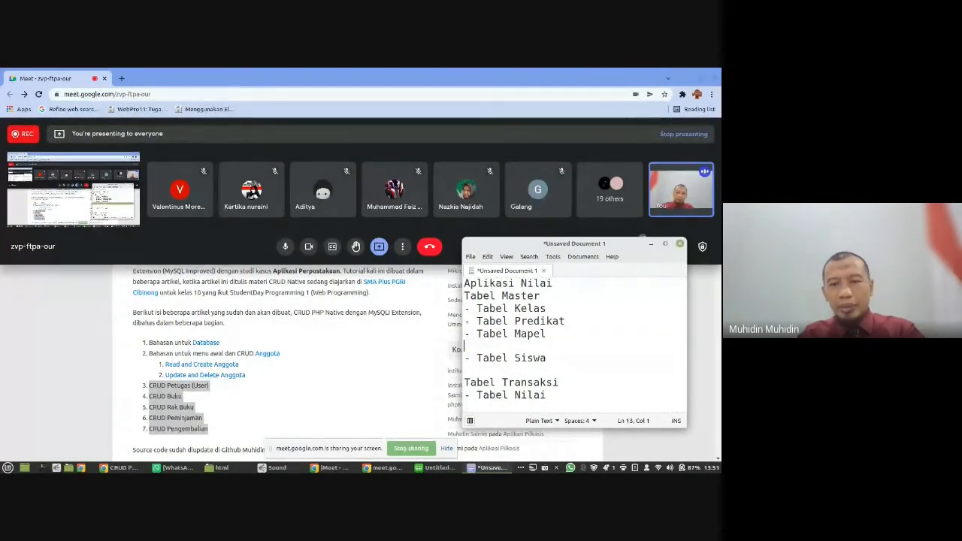
- Paste "- Tabel Guru" below "- Tabel Siswa" and remove the blank line above "- Tabel Siswa"
key(Down)
key(Down)
key(ctrl+v)
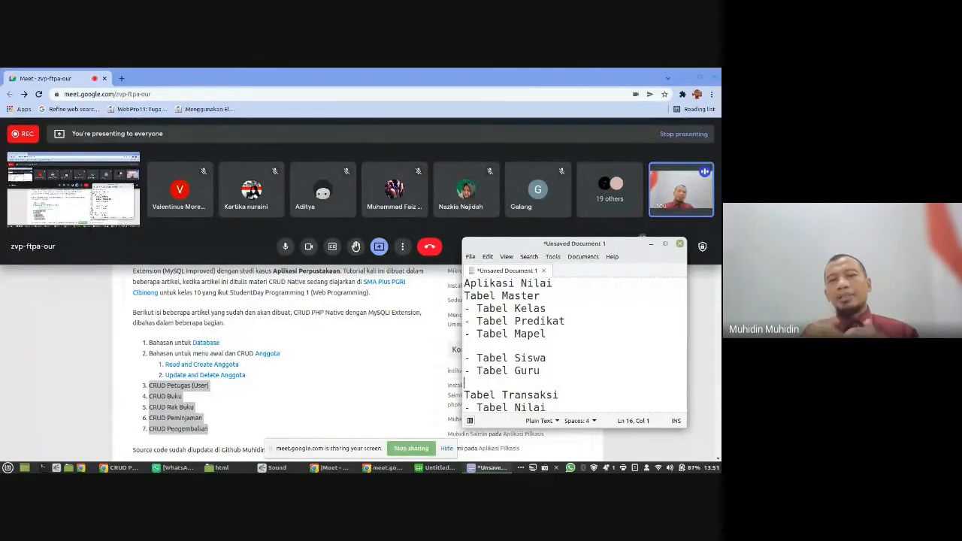
key(Up)
key(Up)
key(Up)
key(BackSpace)
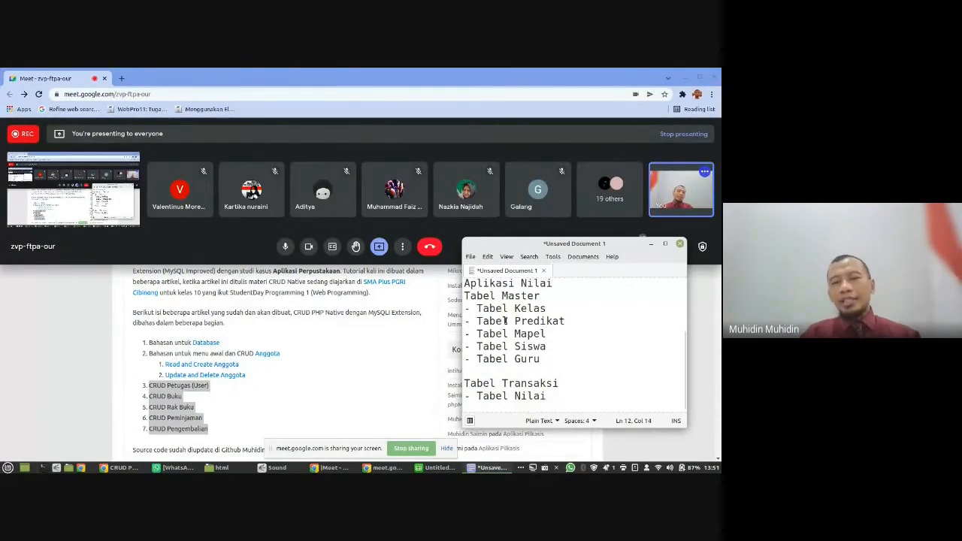
- Add the indented sub-entry "-- Nama" below "- Tabel Siswa"
click(556, 311)
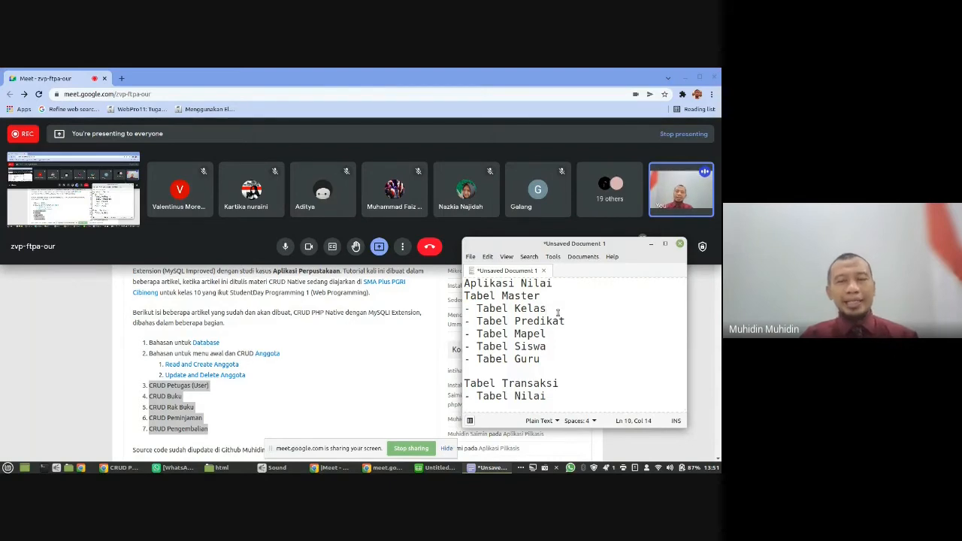
drag(541, 362, 463, 307)
click(556, 349)
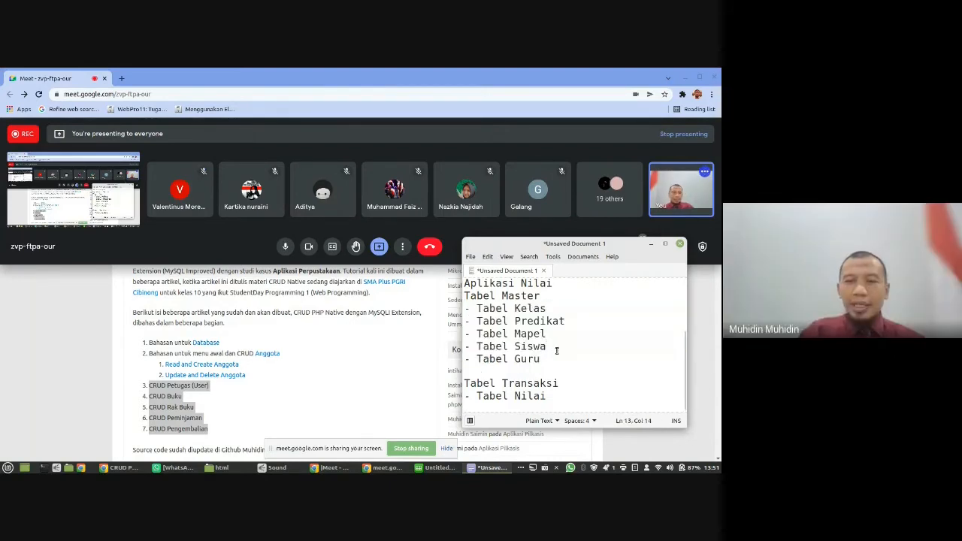
key(Return)
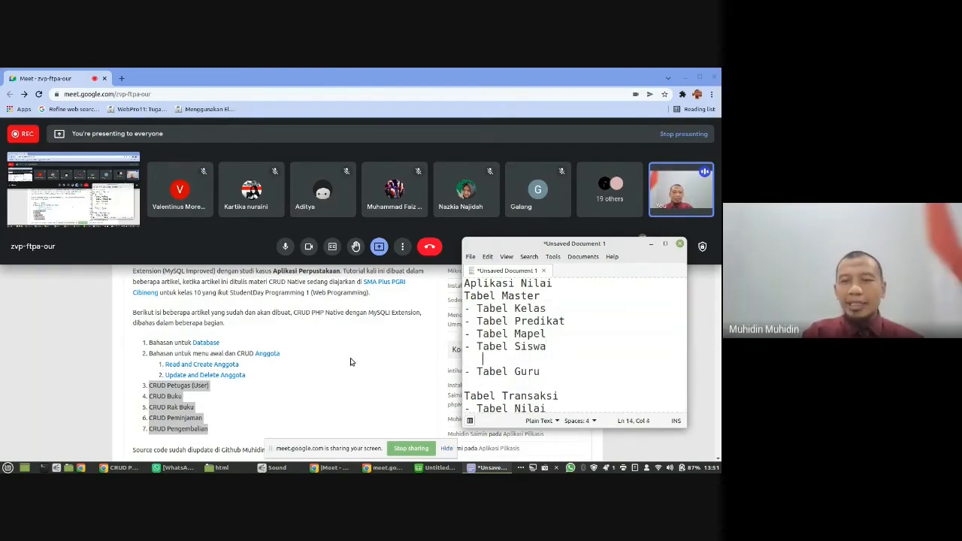
key(BackSpace)
text(-- )
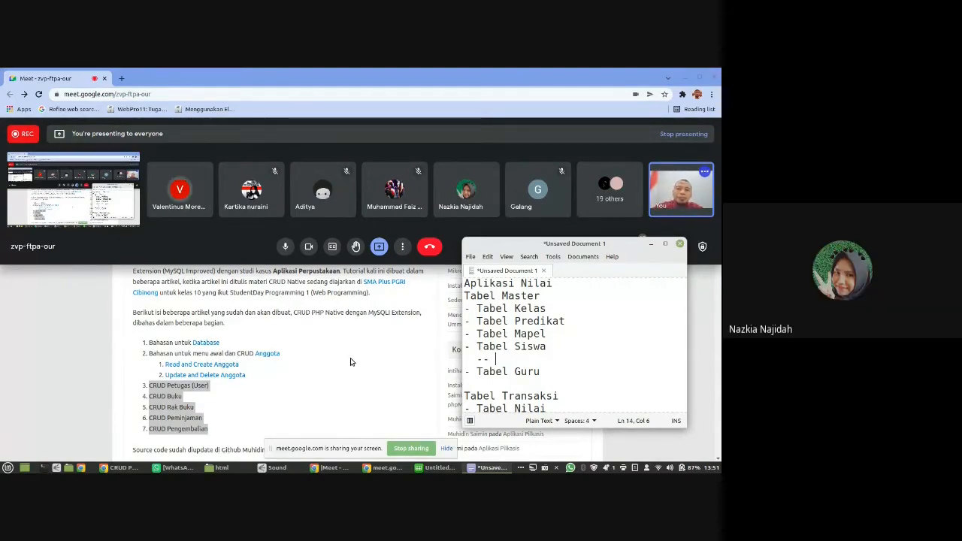
text(Nama)
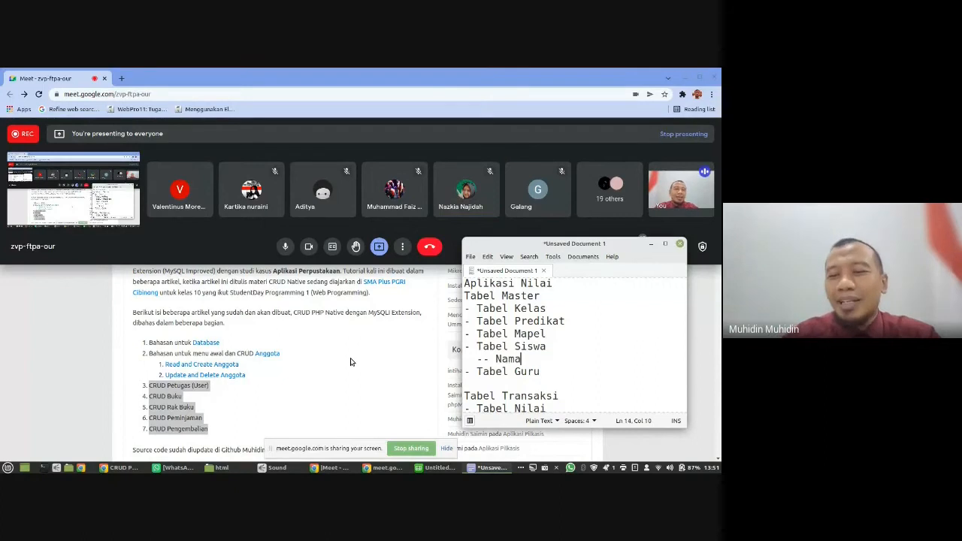
- Extend the Tabel Siswa fields with the indented sub-entries "-- tempatlahir", "-- tanggallahir" and "-- kelas"
key(Return)
text(-)
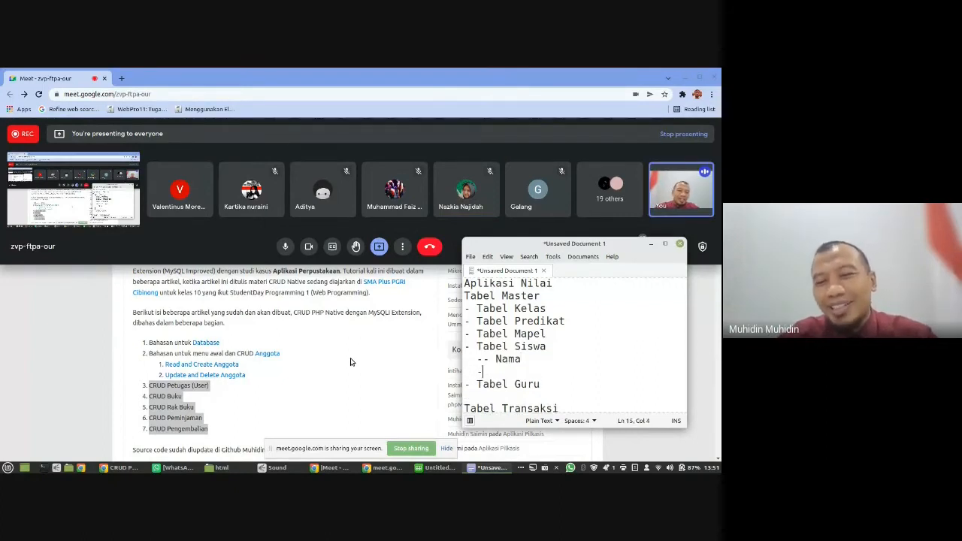
text(- te)
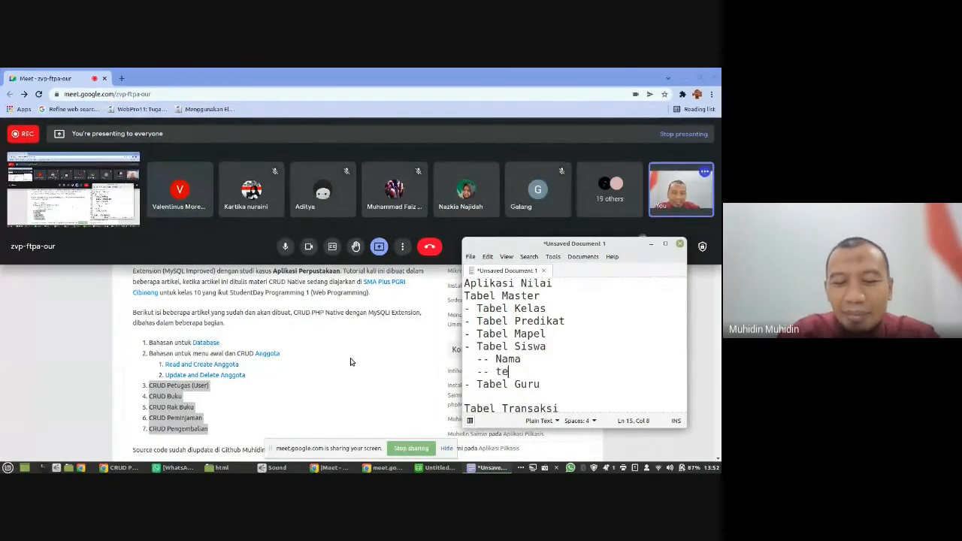
text(mpatlahir)
key(Return)
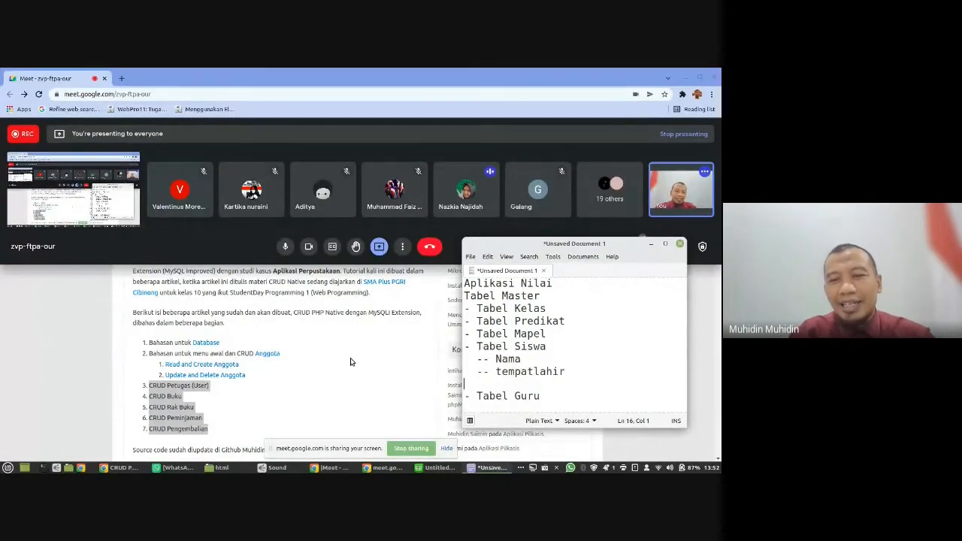
text(-- tanggal)
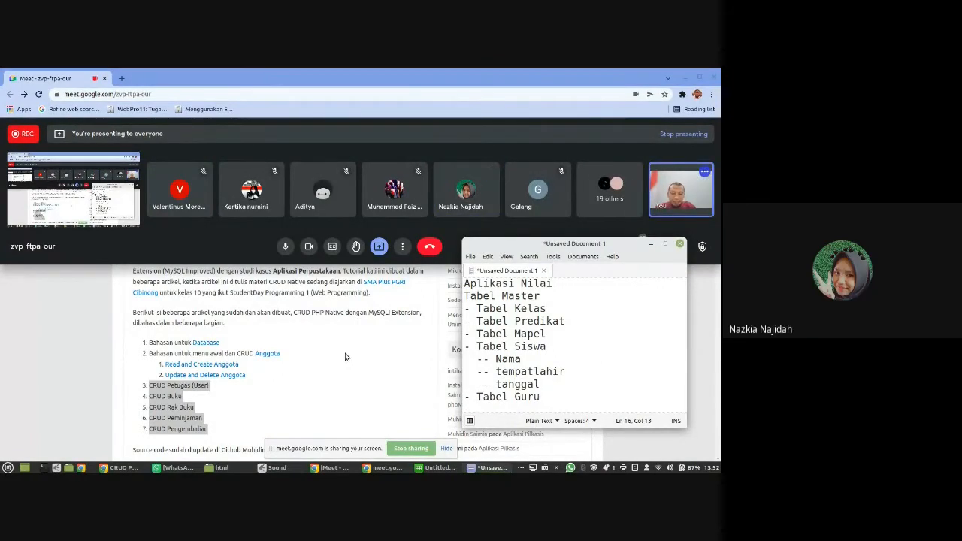
text(lahir)
key(Return)
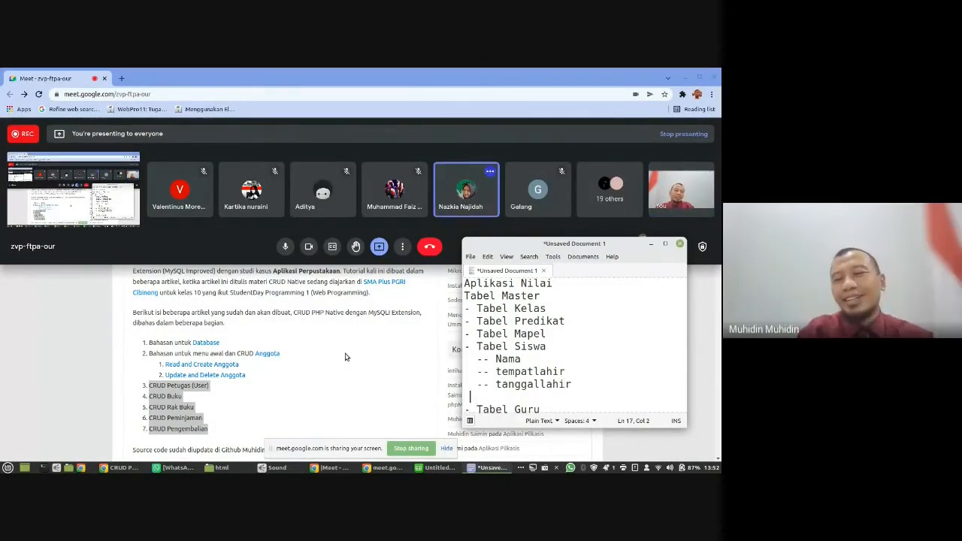
text(-- kelas)
- Set the Tabel Siswa block off with blank lines above and below, and change "Nama" to lowercase "nama"
key(shift+Left)
key(shift+Left)
key(shift+Left)
key(shift+Left)
key(shift+Left)
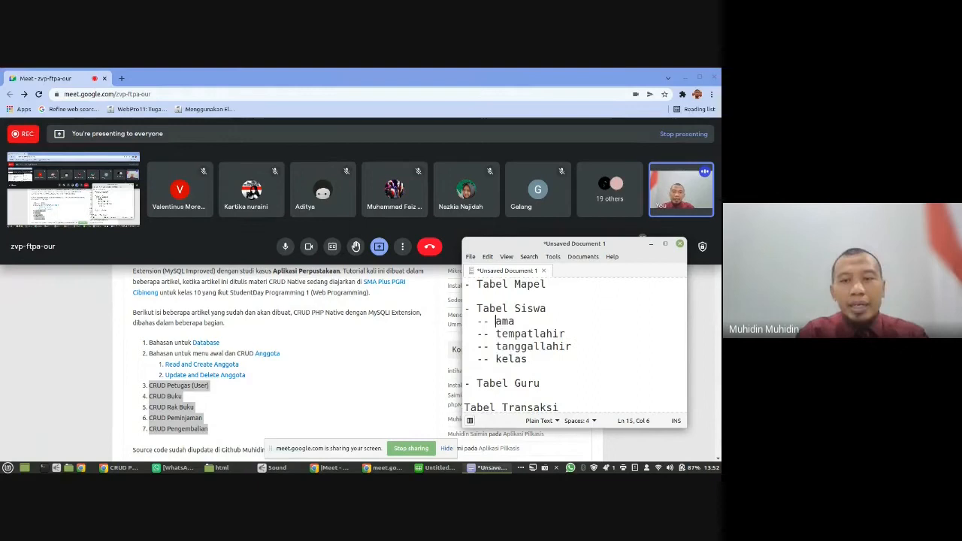
text(n)
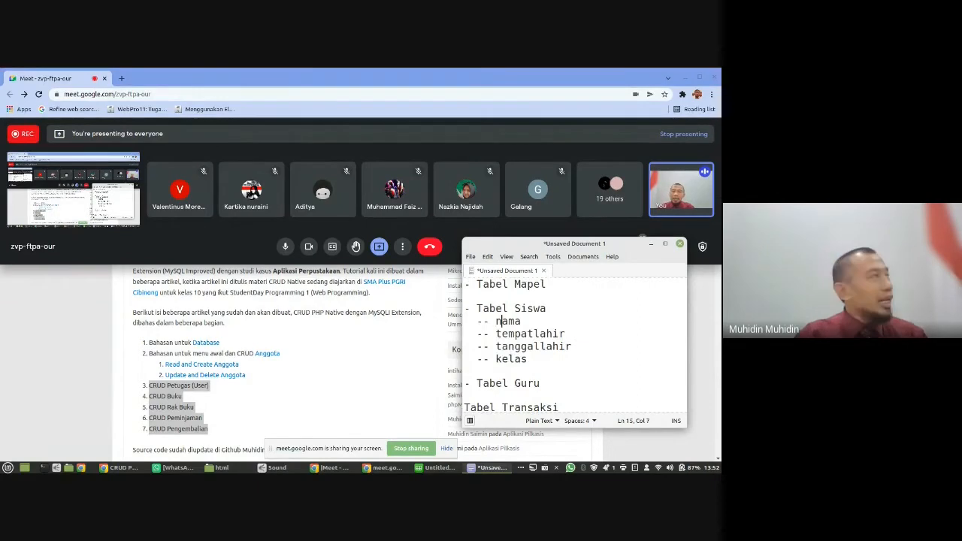
key(End)
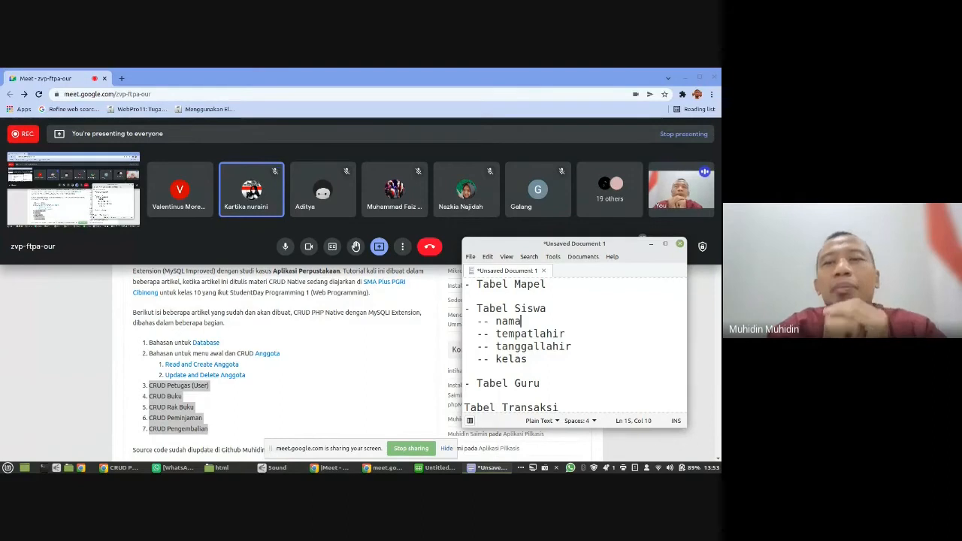
- Insert the indented sub-entry "-- (PK) - Primary" above "-- nama" under Tabel Siswa, leaving a gap before "(PK)" for the field name
key(Up)
key(Right)
key(Right)
key(Right)
key(Right)
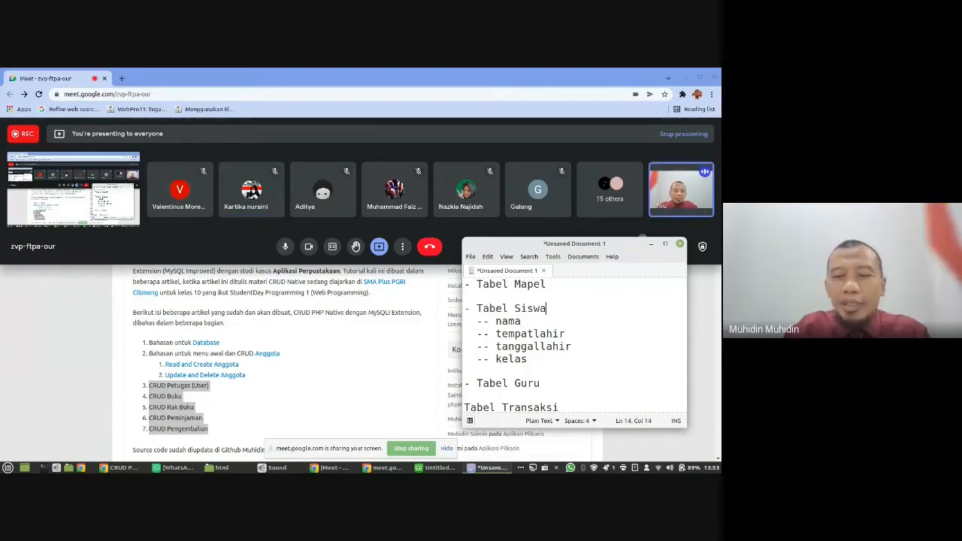
key(Return)
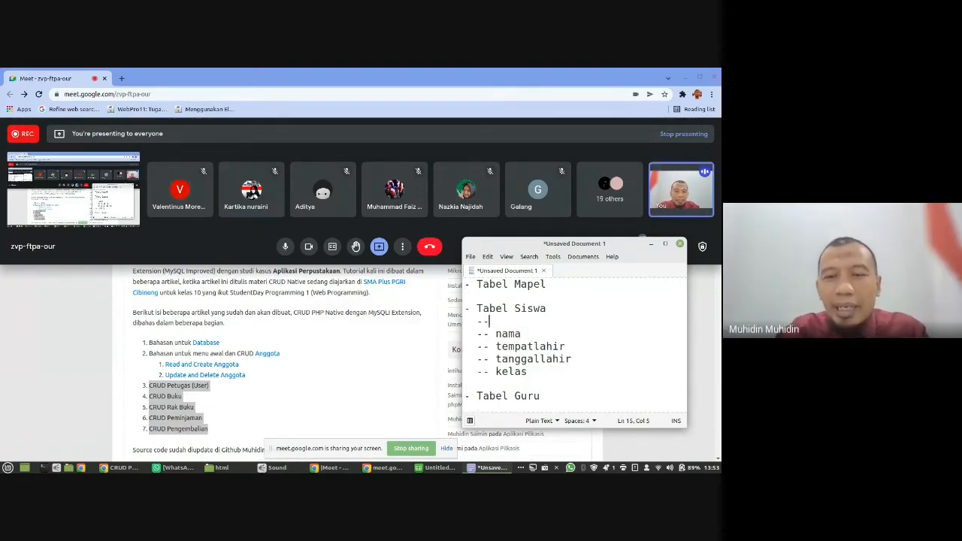
text(--)
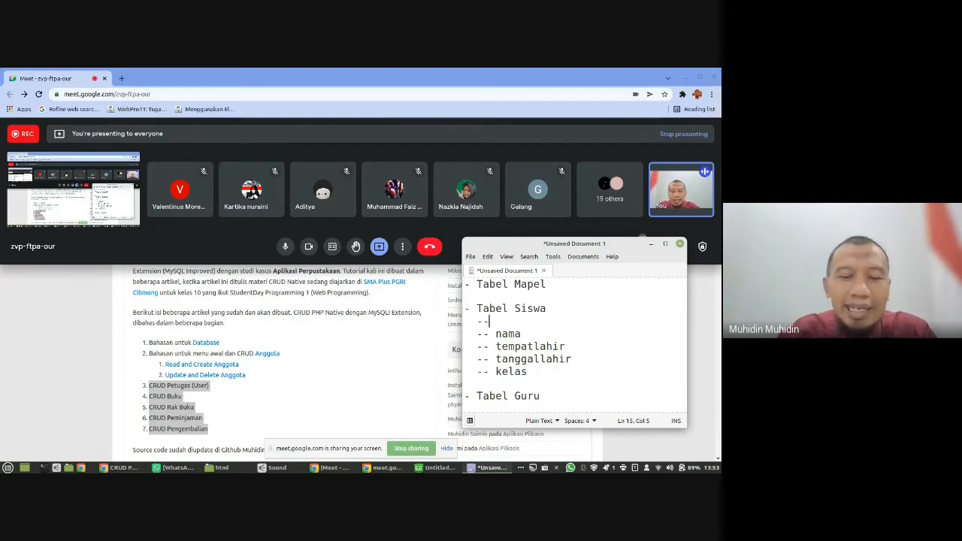
text(         ()
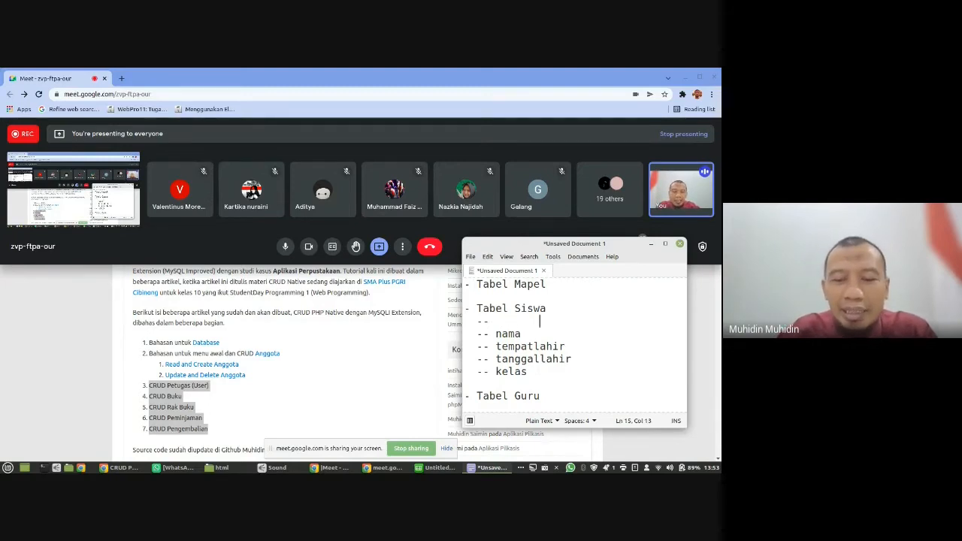
text(PK) - )
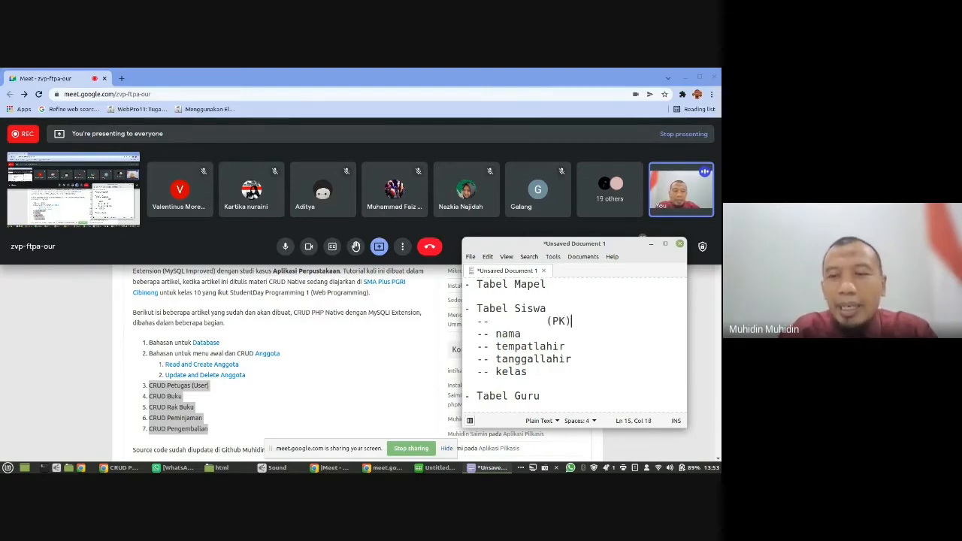
text(Primary)
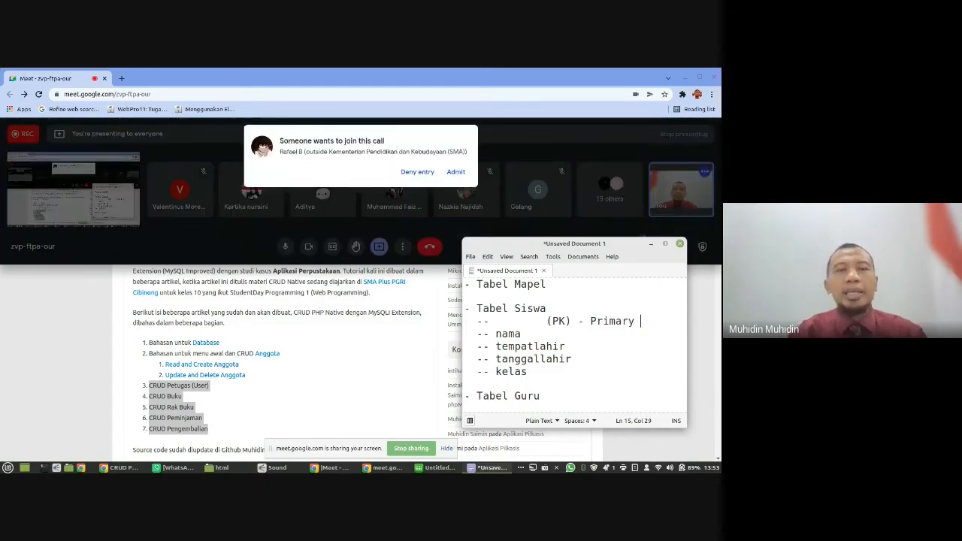
- Admit the waiting participant to the call and widen the notes window
click(456, 172)
drag(463, 324, 336, 326)
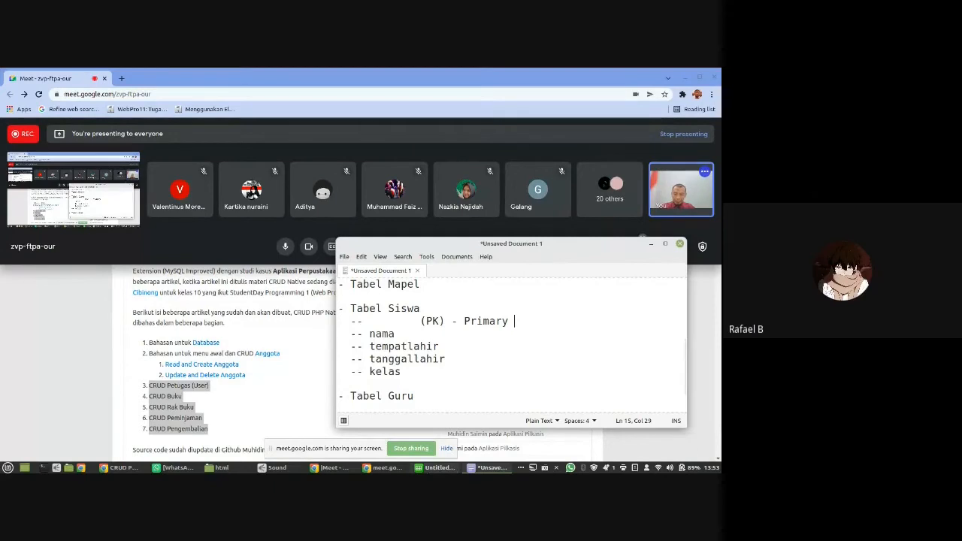
- Bring the Google Meet call window back to the front after checking the blank spreadsheet and the CRUD article
click(440, 468)
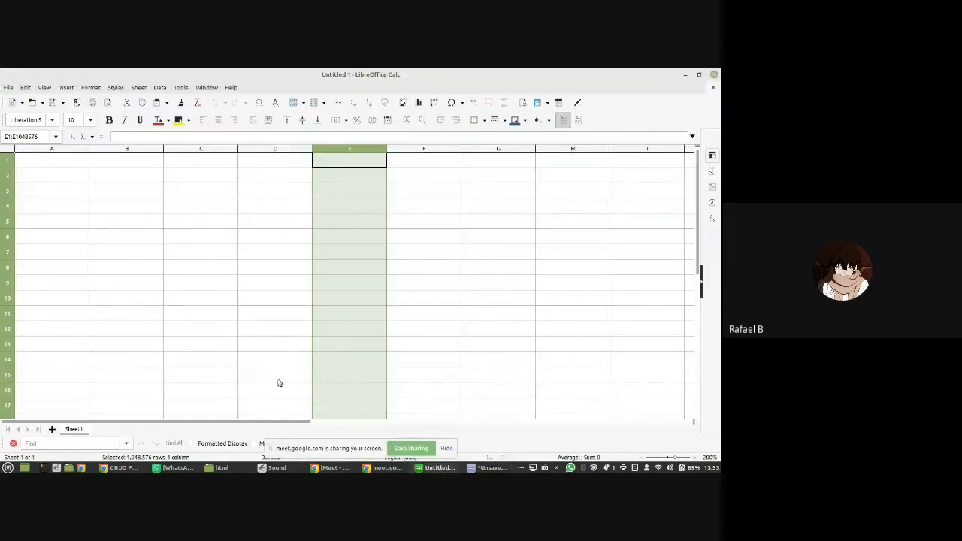
click(132, 468)
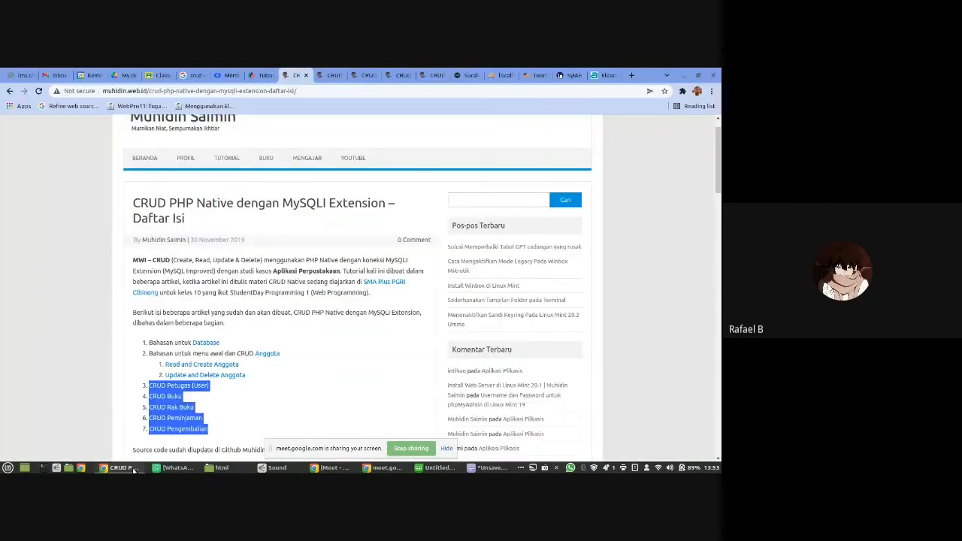
click(333, 468)
click(449, 467)
click(449, 467)
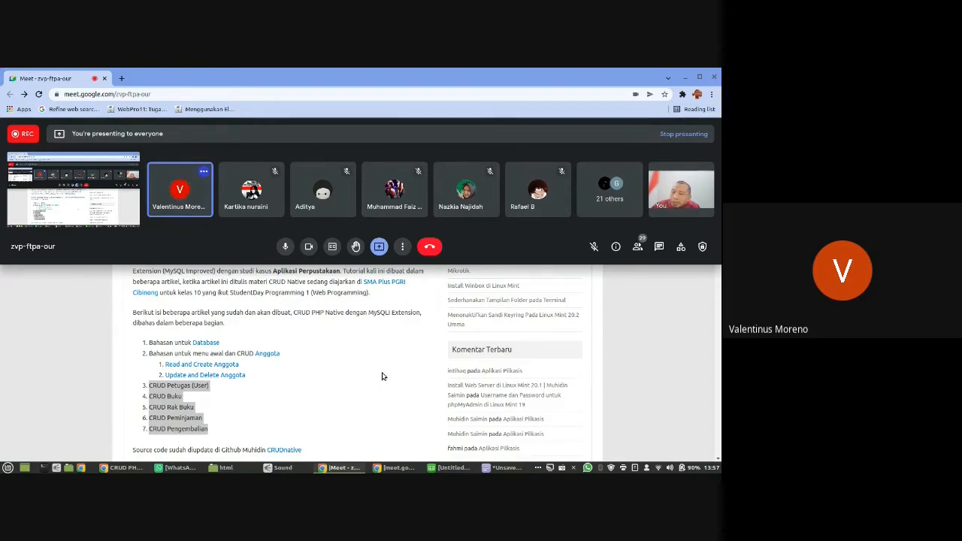
key(XF86AudioRaiseVolume)
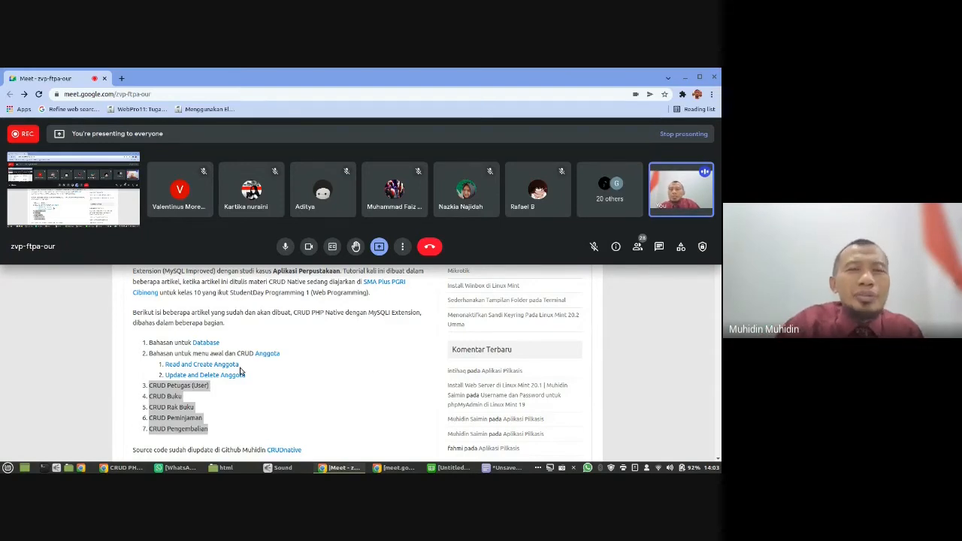
- Switch to the browser window with the CRUD article, dismiss the presenting notification, and search Google in a new tab for the instructor's full name
click(68, 315)
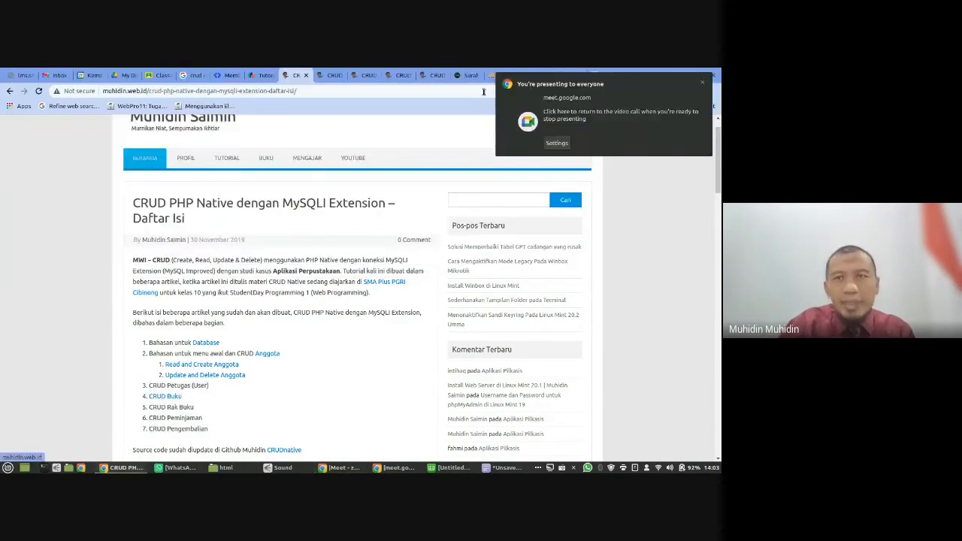
click(703, 80)
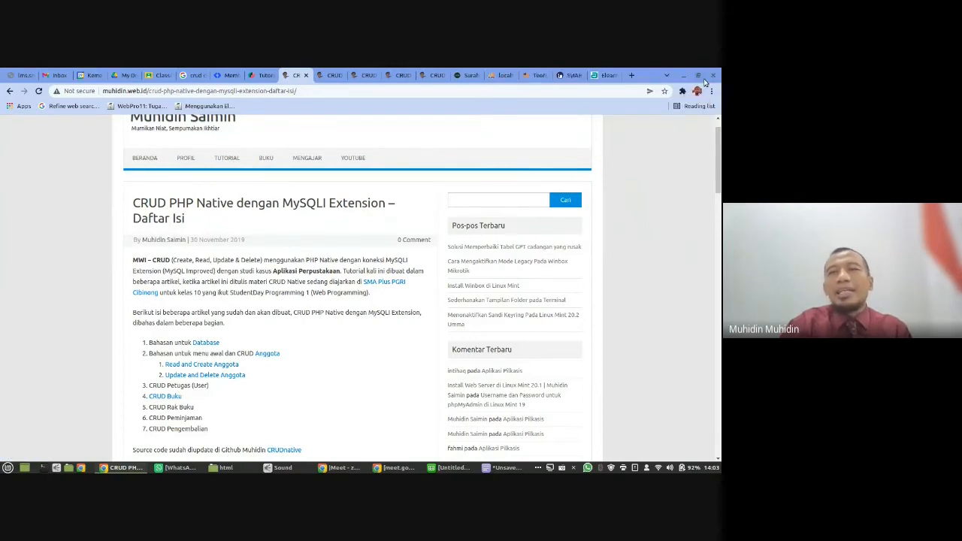
click(631, 76)
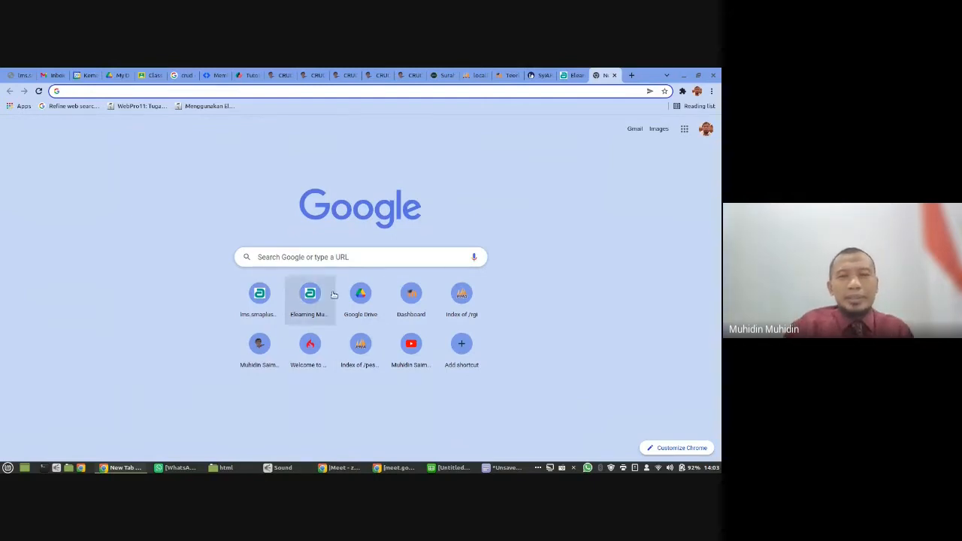
click(353, 259)
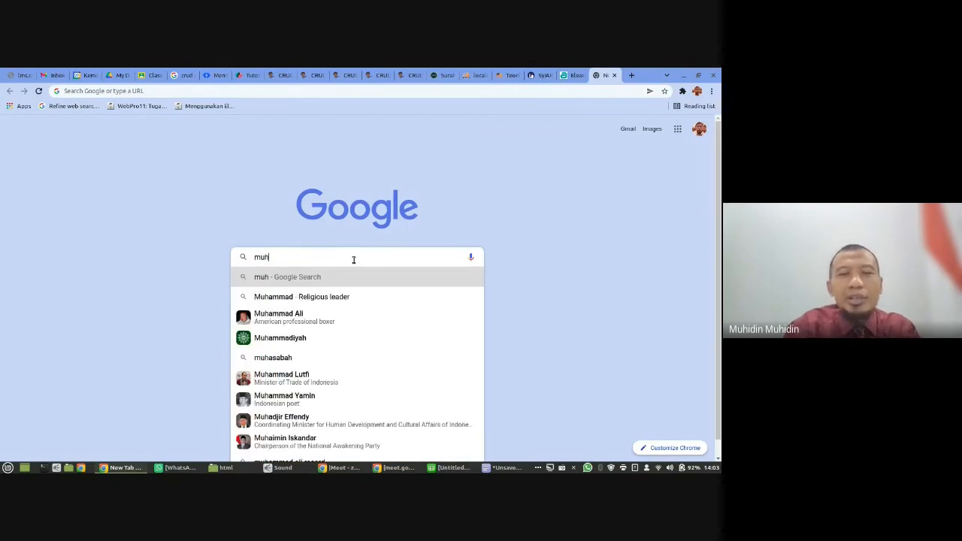
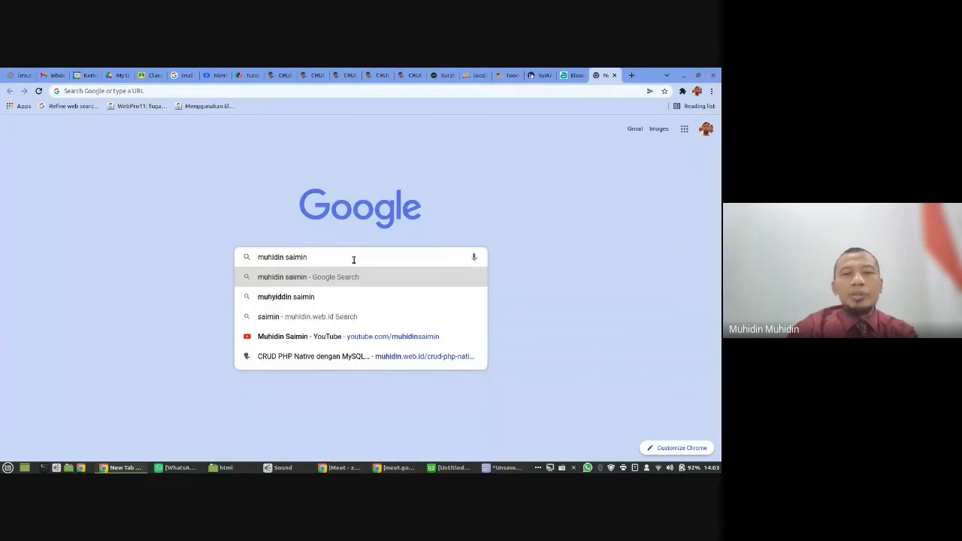
key(Return)
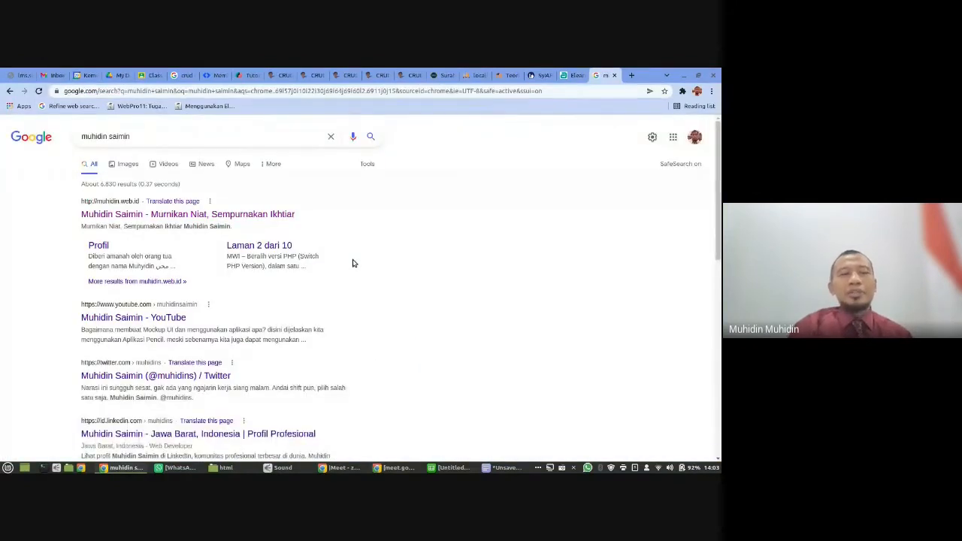
- Look through the search results for the instructor's websites, social profiles and e-learning page
scroll(190, 271, down, 3)
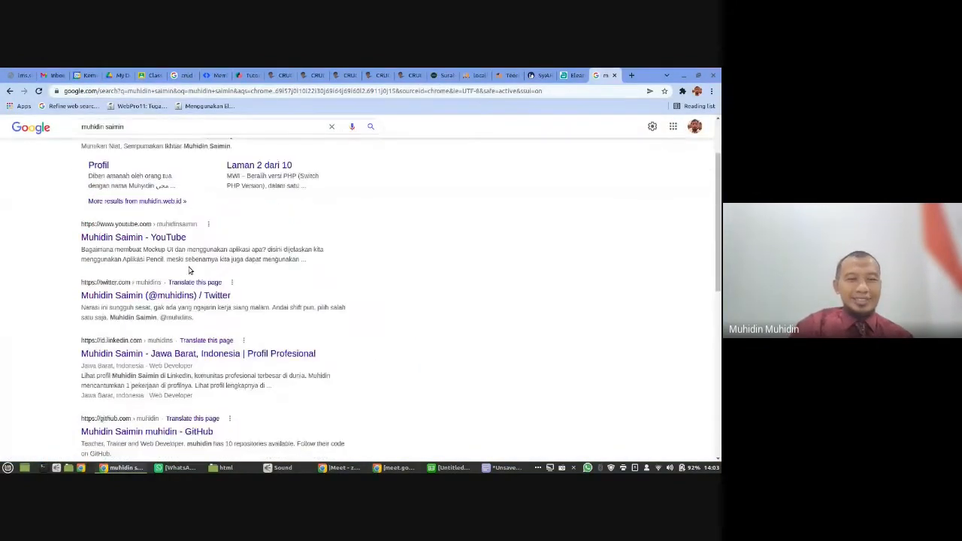
scroll(189, 271, down, 10)
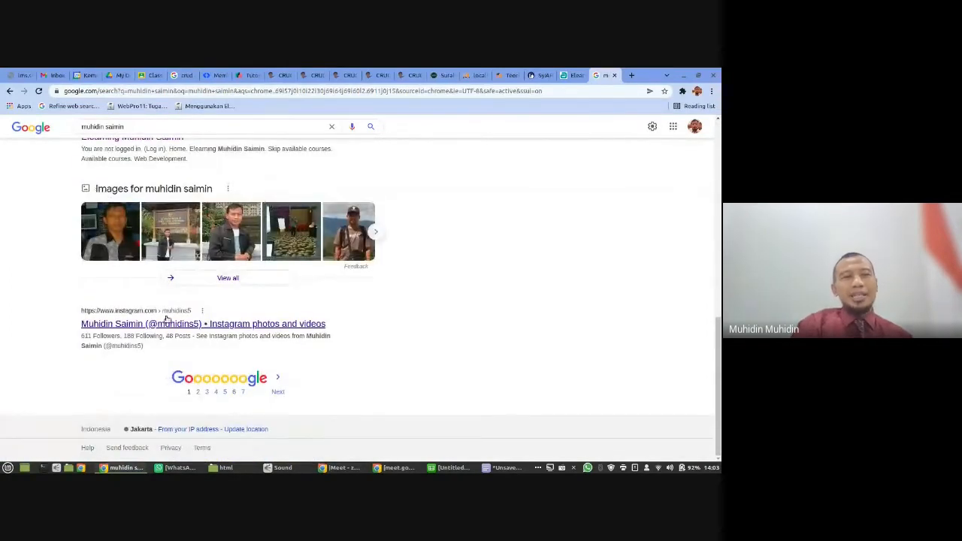
scroll(166, 319, up, 3)
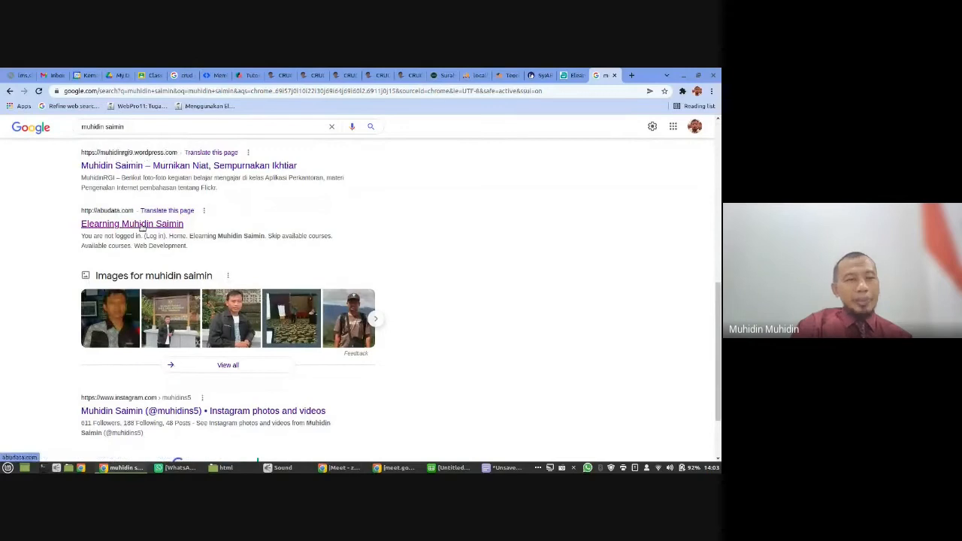
scroll(119, 215, up, 3)
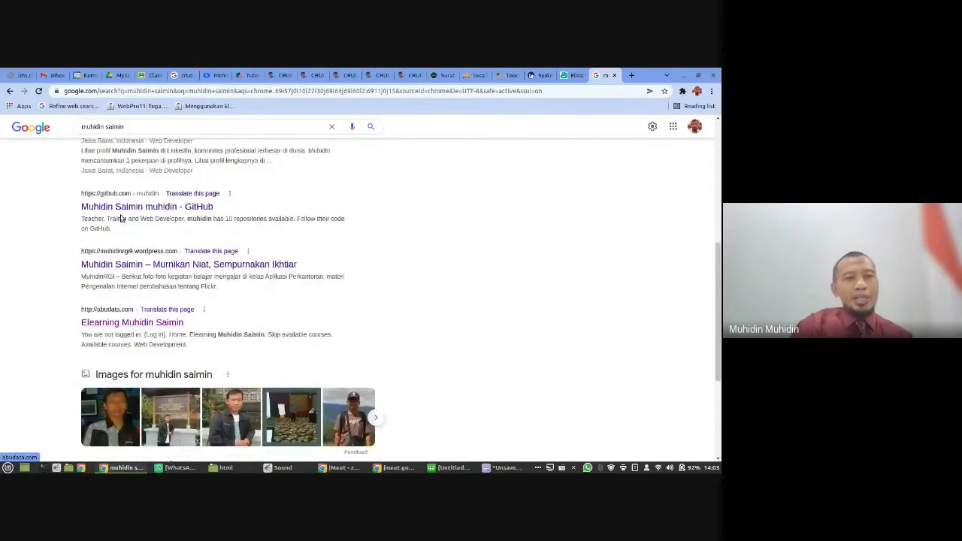
scroll(146, 259, up, 4)
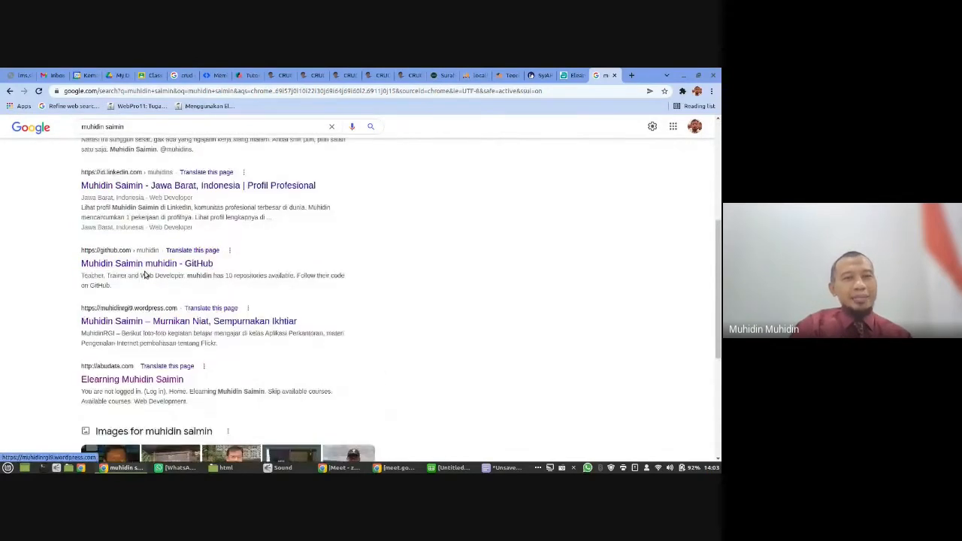
scroll(174, 254, up, 3)
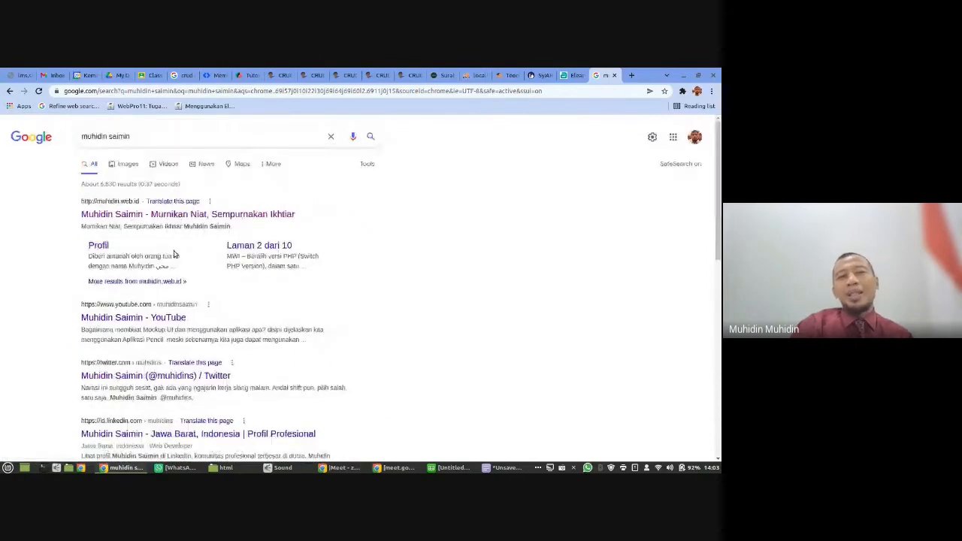
- Remove the surname from the query, rerun the search with the first name only, and look over the results
double_click(120, 136)
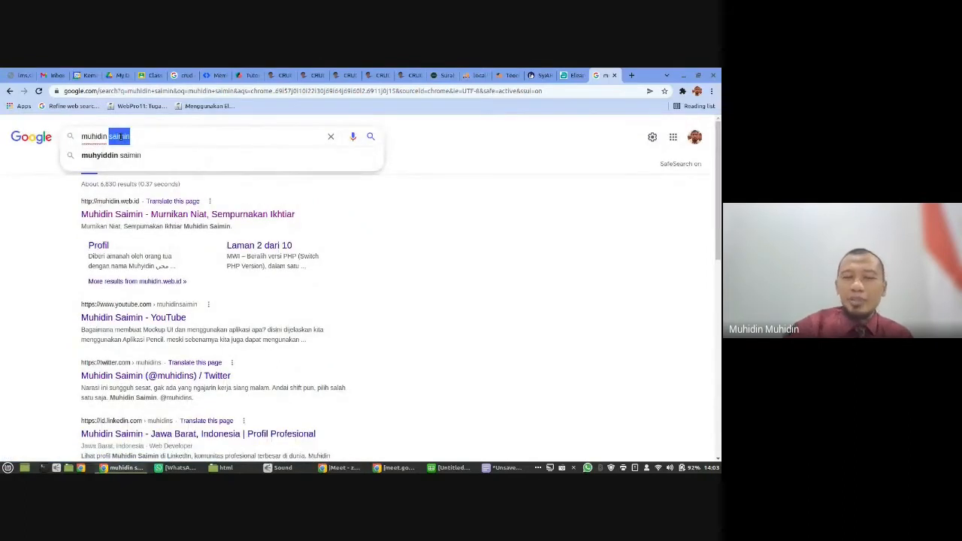
key(BackSpace)
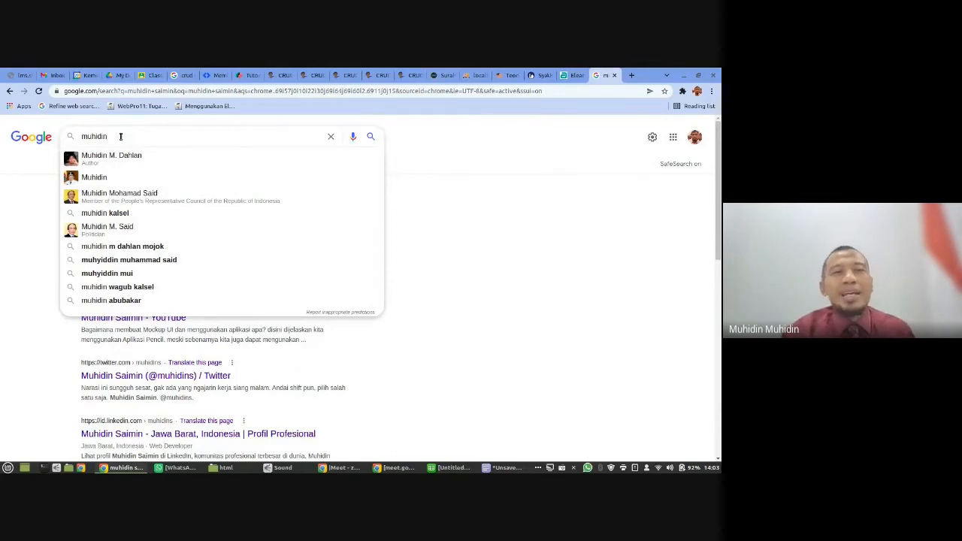
key(Return)
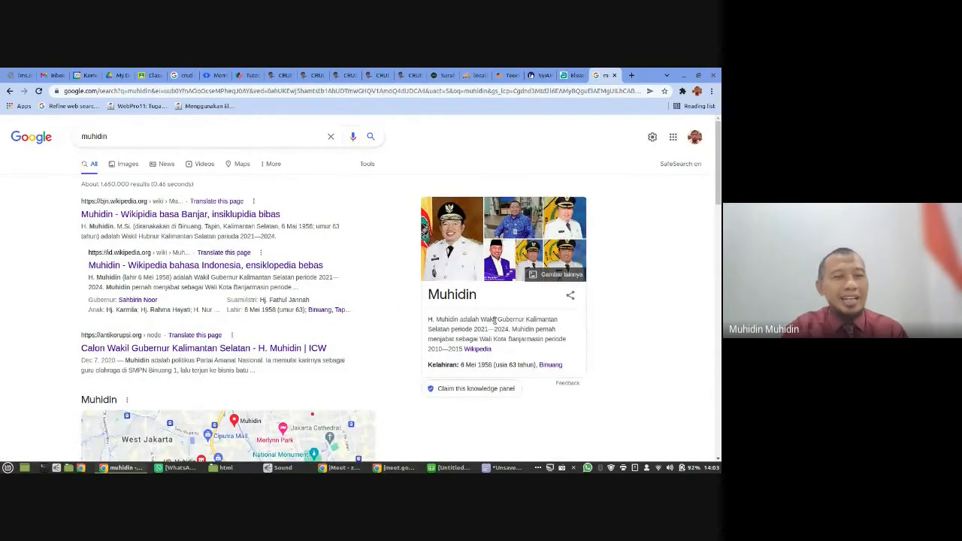
scroll(313, 337, down, 3)
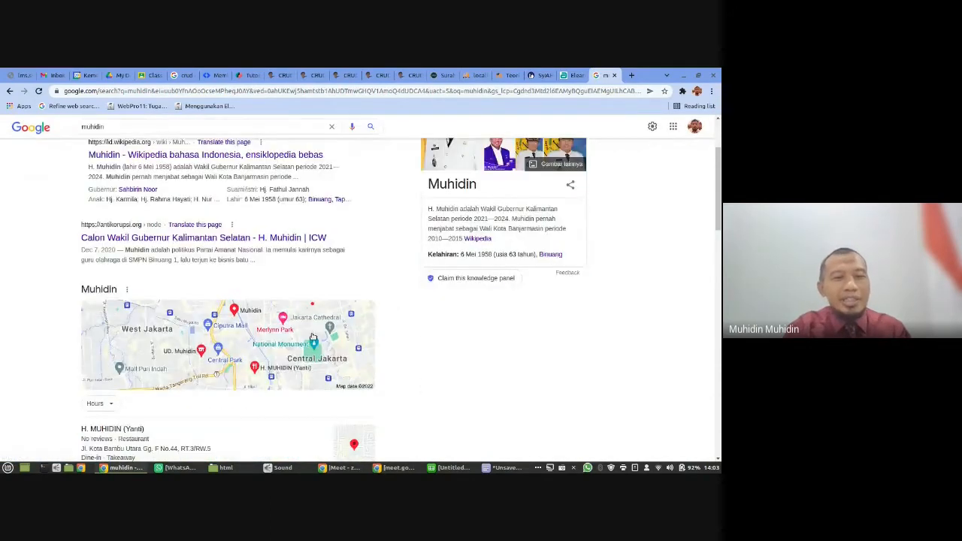
scroll(313, 337, down, 1)
scroll(313, 337, up, 4)
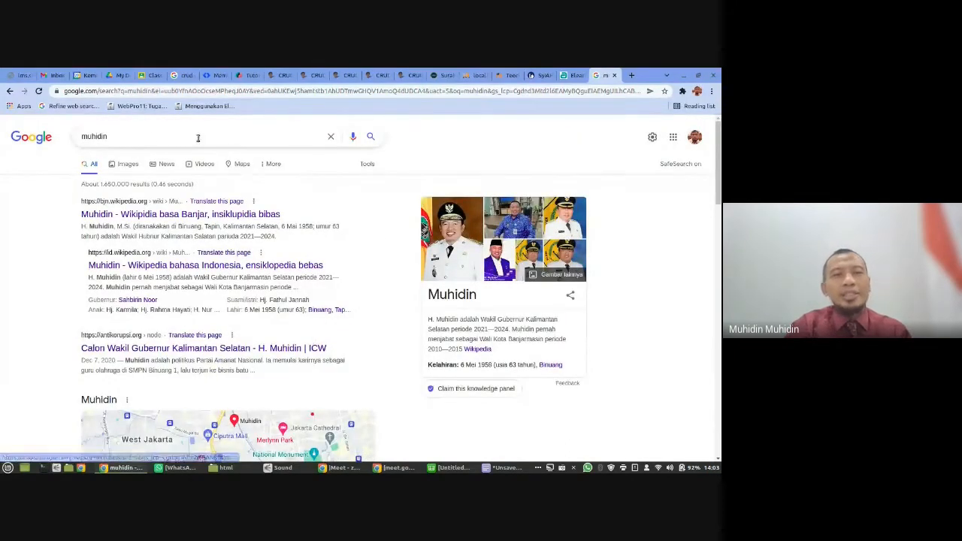
- Replace the first-name query with "sekolah kader bangsa" and run the Google search
double_click(152, 137)
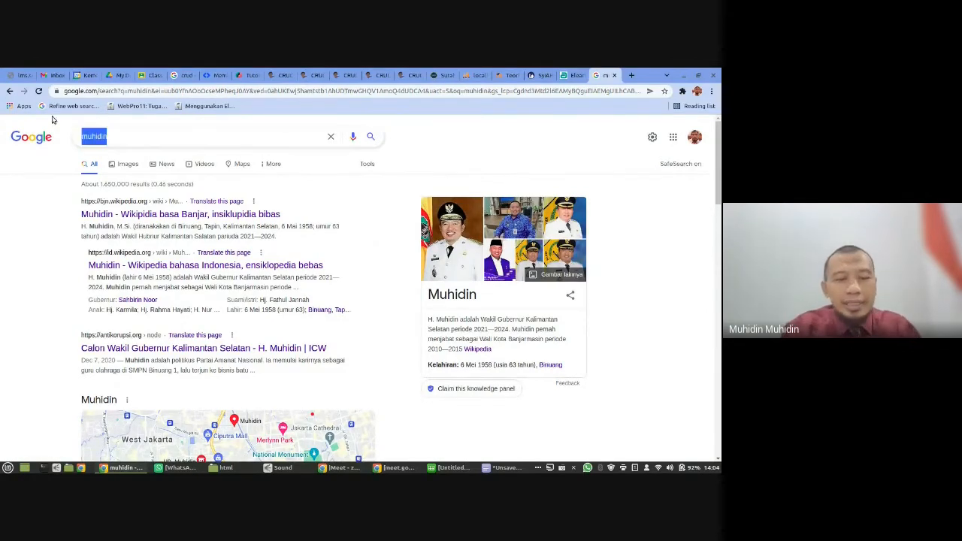
text(sekola)
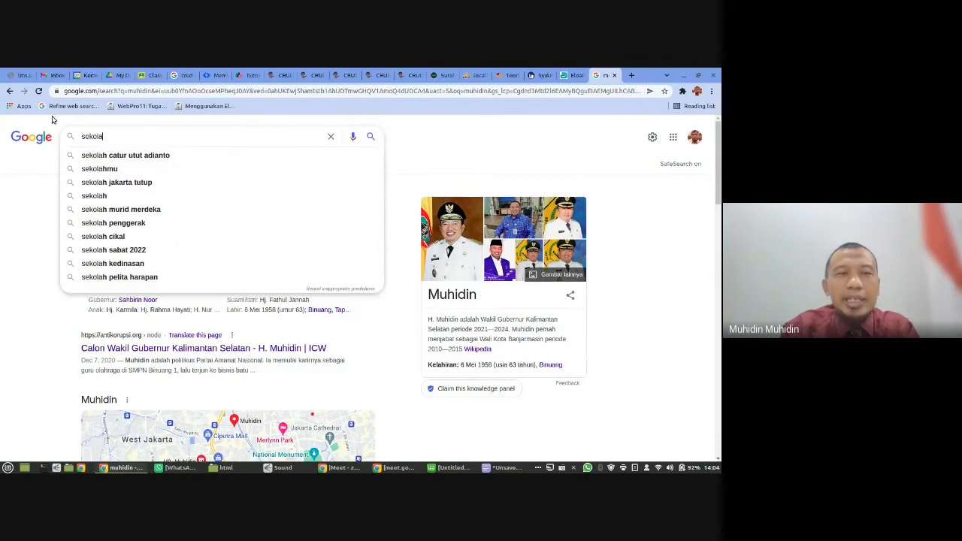
text(h)
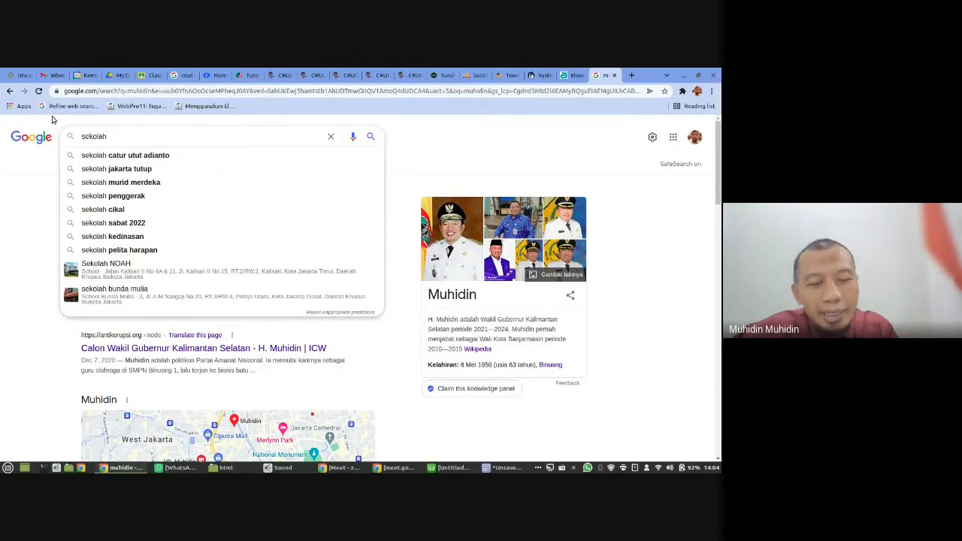
text(kader)
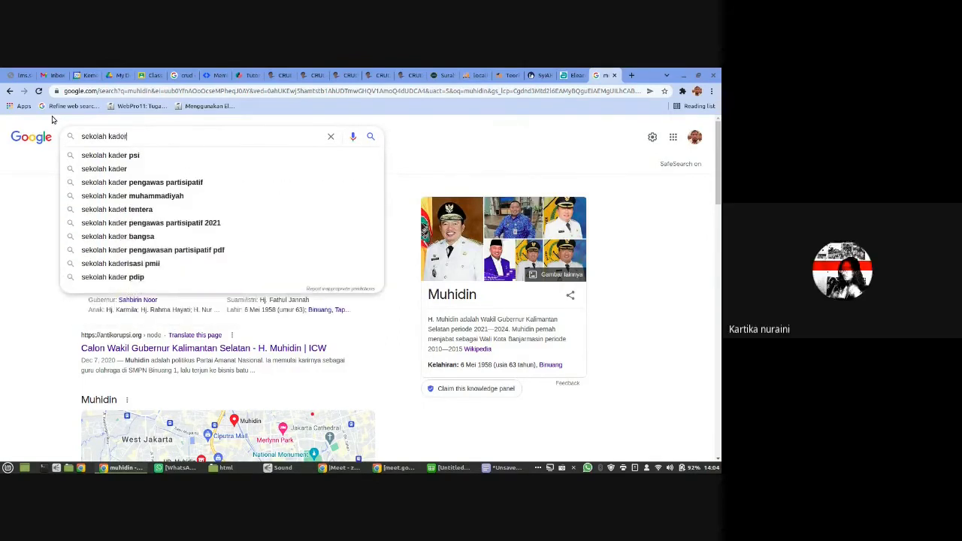
text( bangsa)
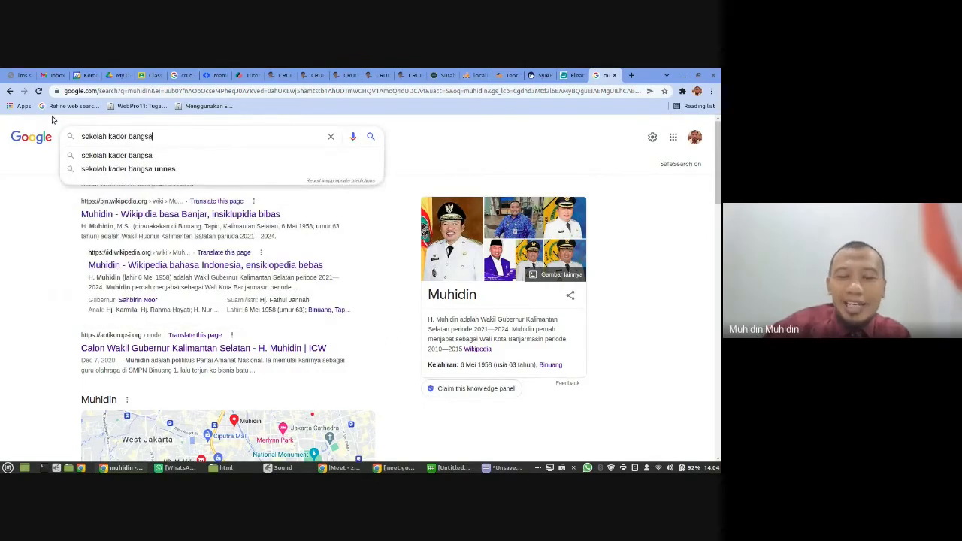
key(Return)
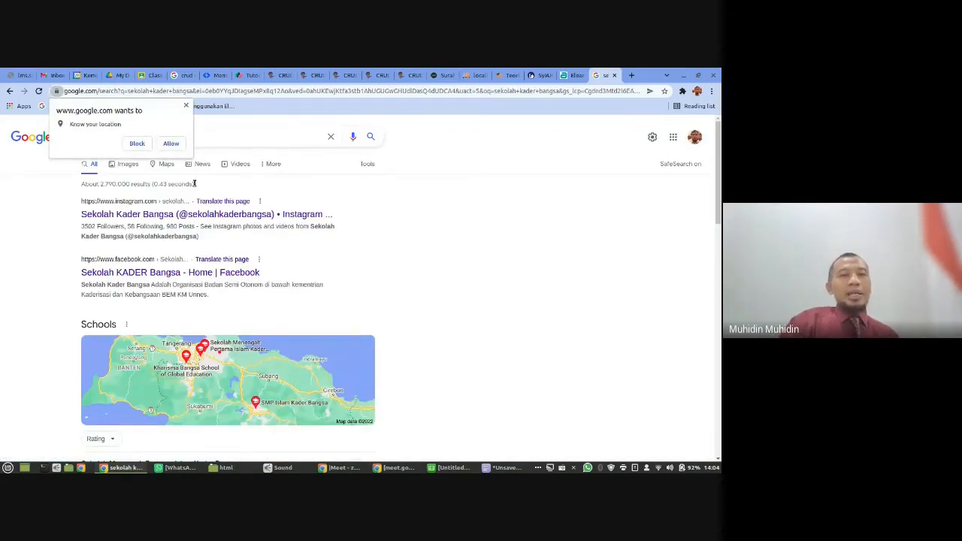
- Open the Sekolah Kader Bangsa Instagram result in a new tab, dismiss the location request, and view the profile before returning to the results
right_click(141, 220)
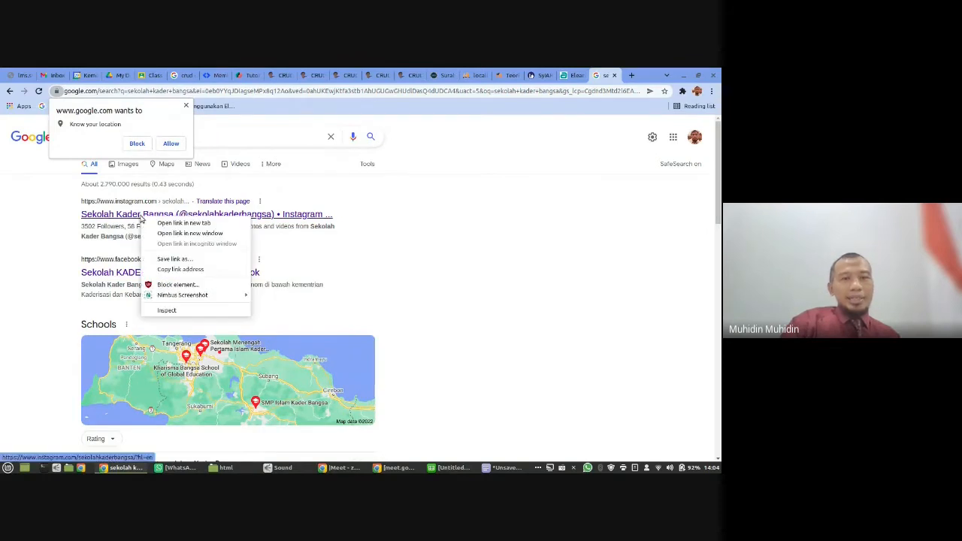
click(162, 224)
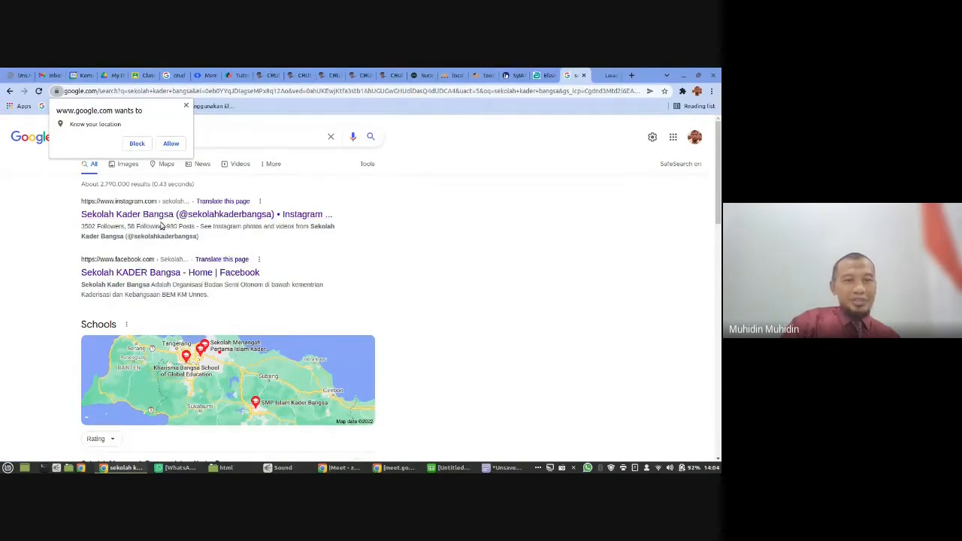
click(187, 106)
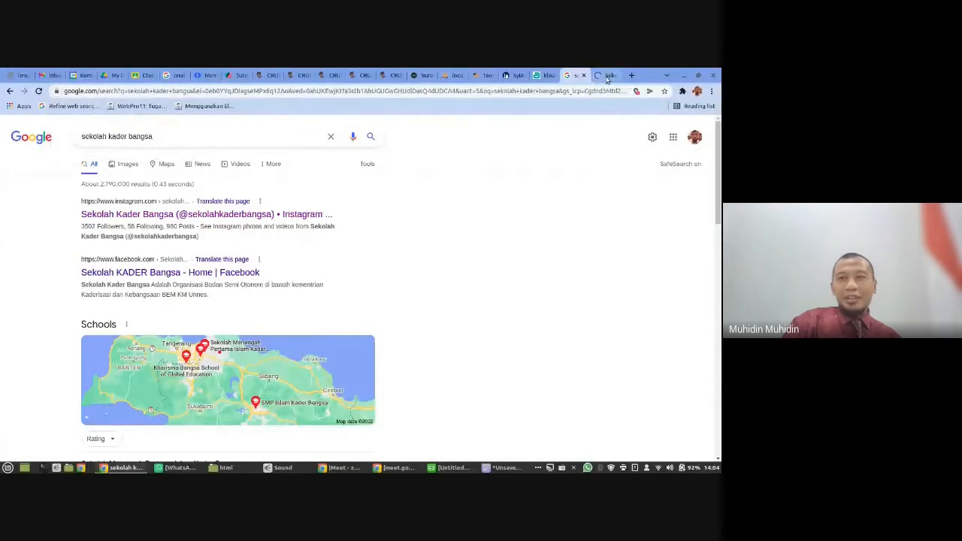
click(607, 77)
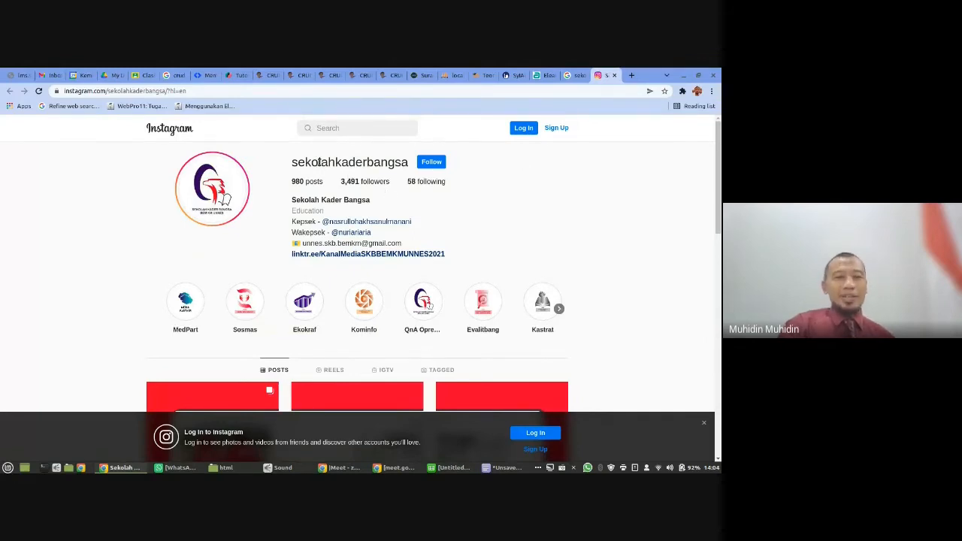
click(572, 74)
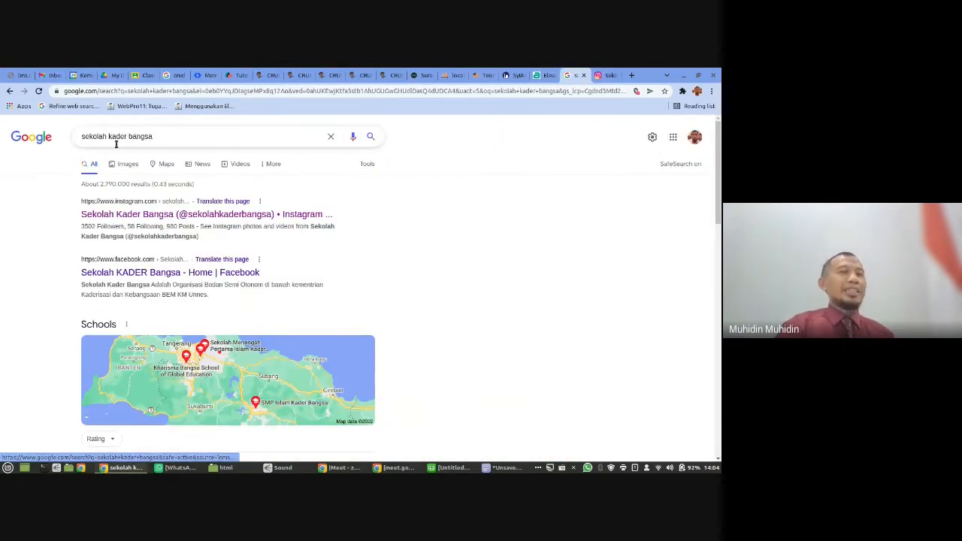
- Replace the query with "quantum learning school", run the search, and look over the map listings and web results
drag(106, 136, 411, 195)
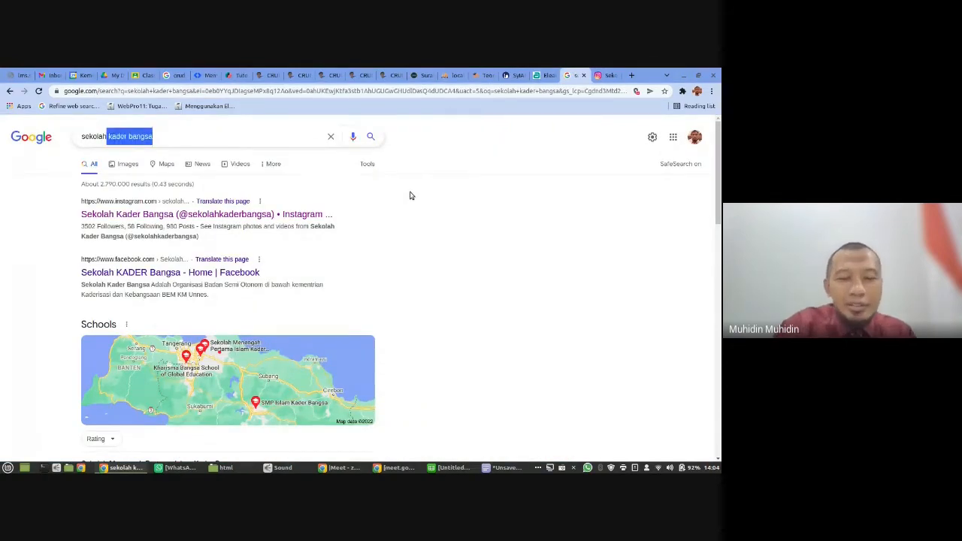
key(BackSpace)
key(BackSpace)
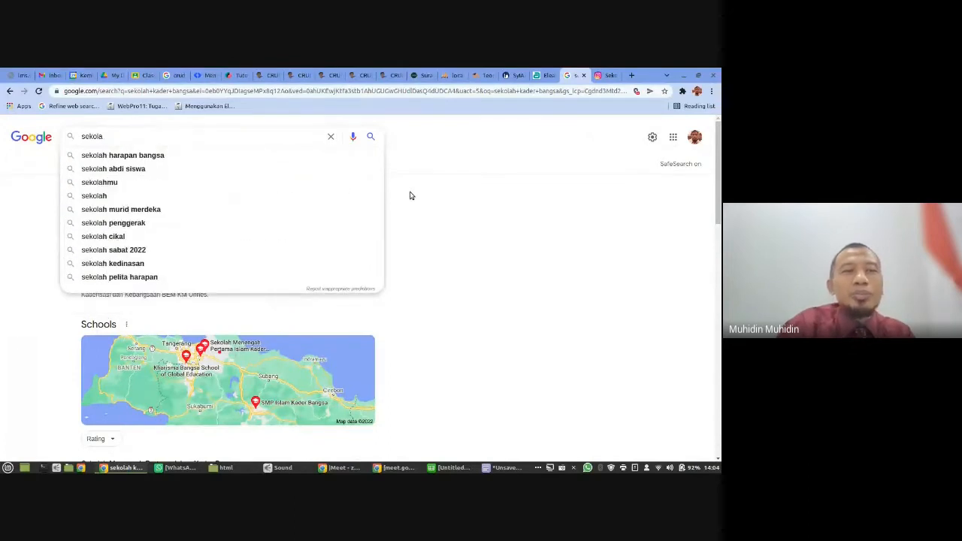
key(BackSpace)
key(BackSpace)
key(BackSpace)
key(BackSpace)
key(BackSpace)
key(BackSpace)
text(quantum)
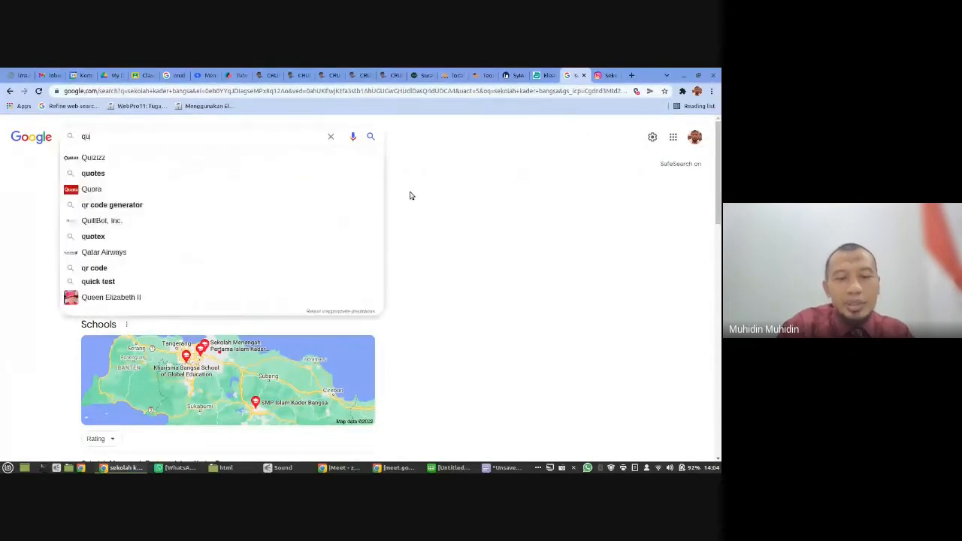
key(BackSpace)
key(BackSpace)
key(BackSpace)
key(BackSpace)
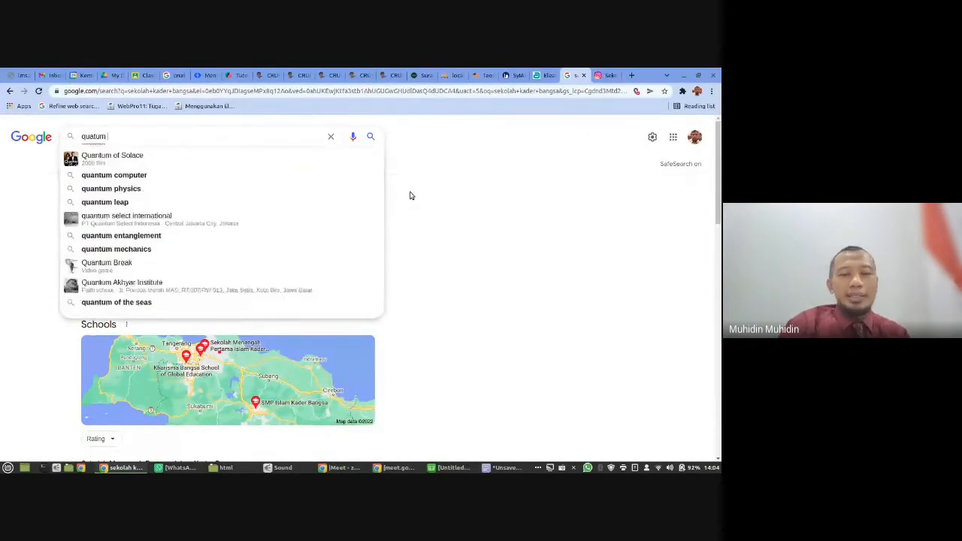
text(n)
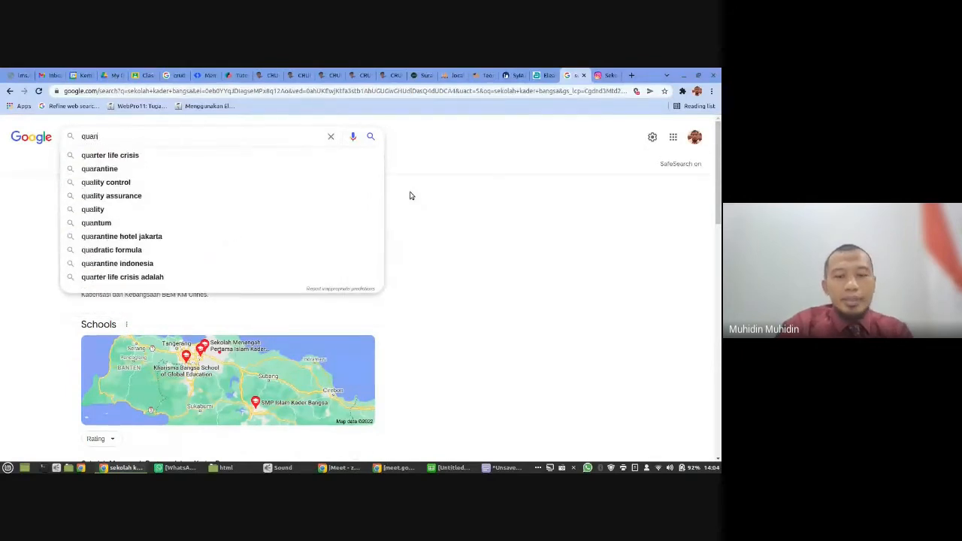
text(tum learnin)
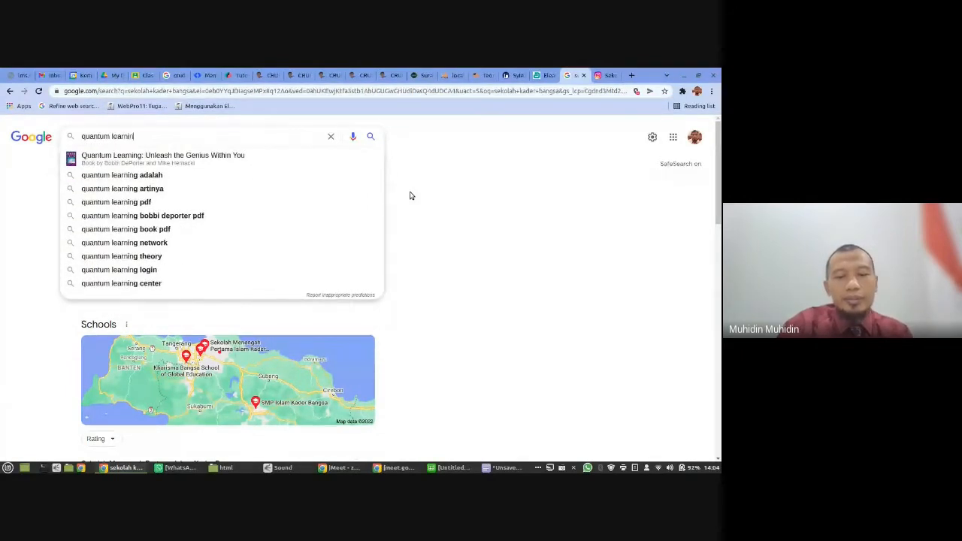
text(g school)
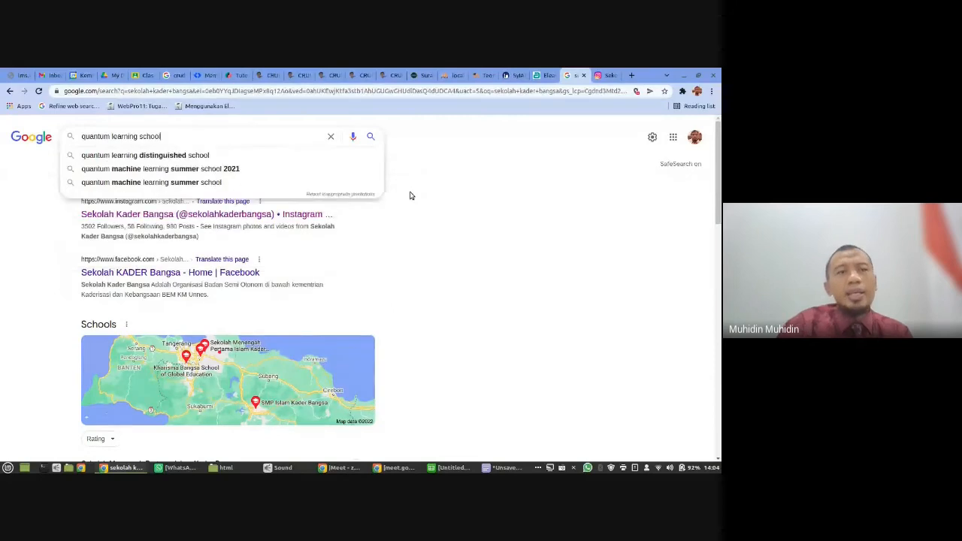
key(Return)
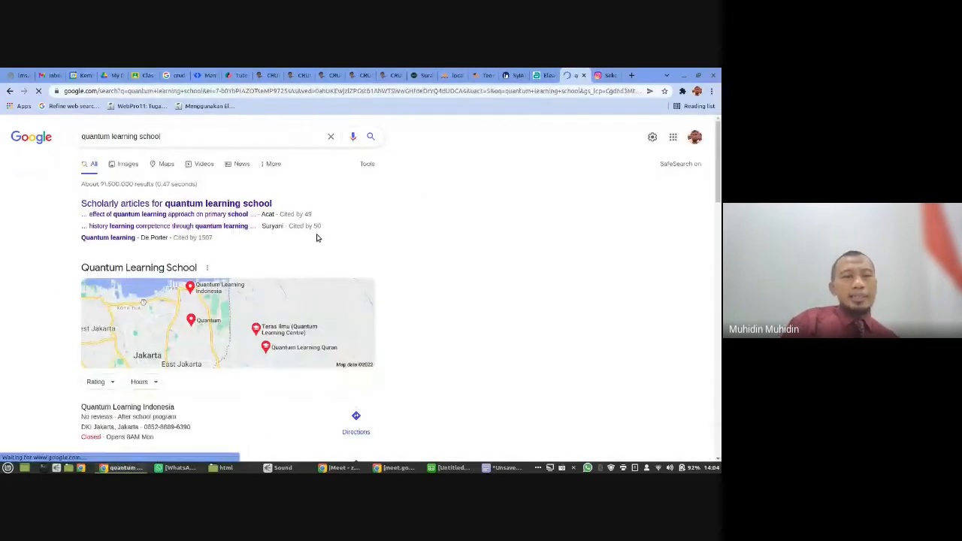
scroll(316, 238, down, 3)
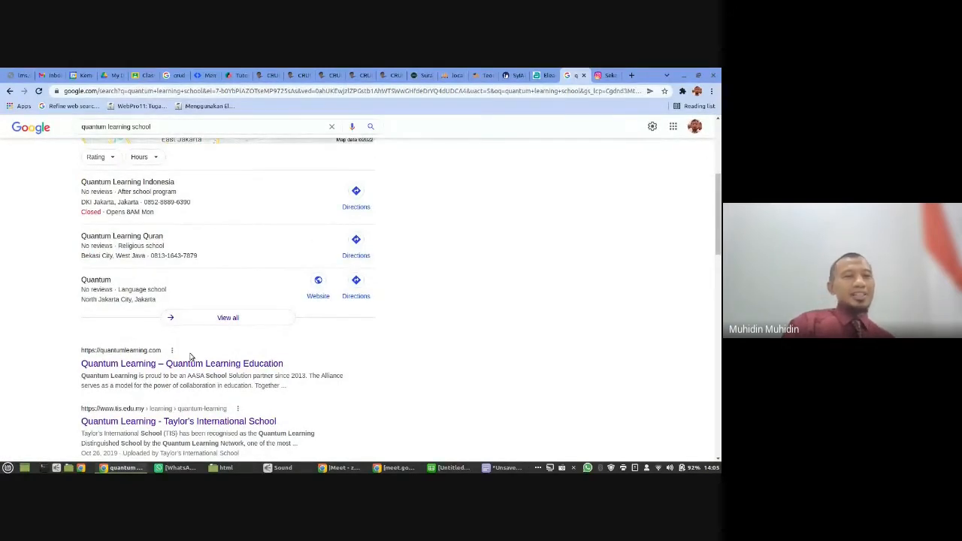
scroll(274, 368, up, 2)
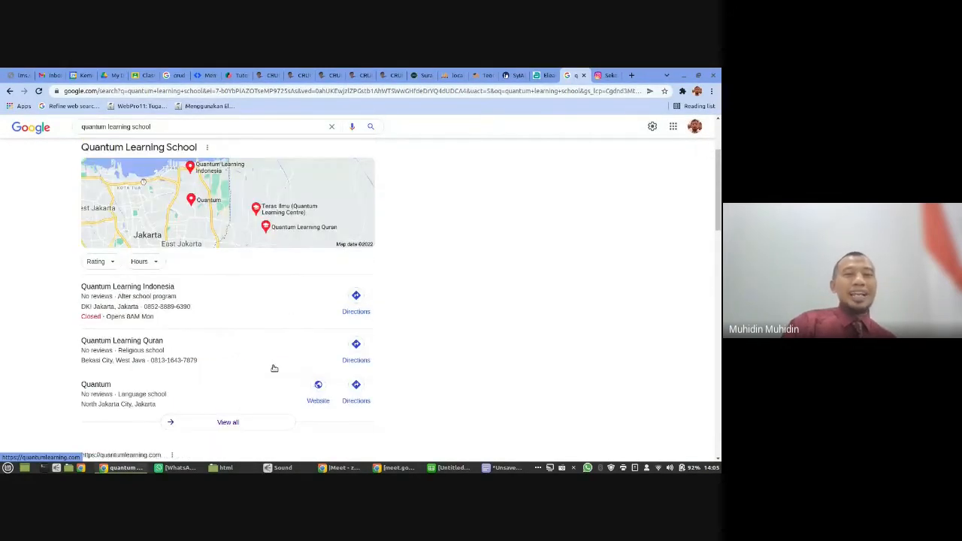
scroll(274, 369, up, 2)
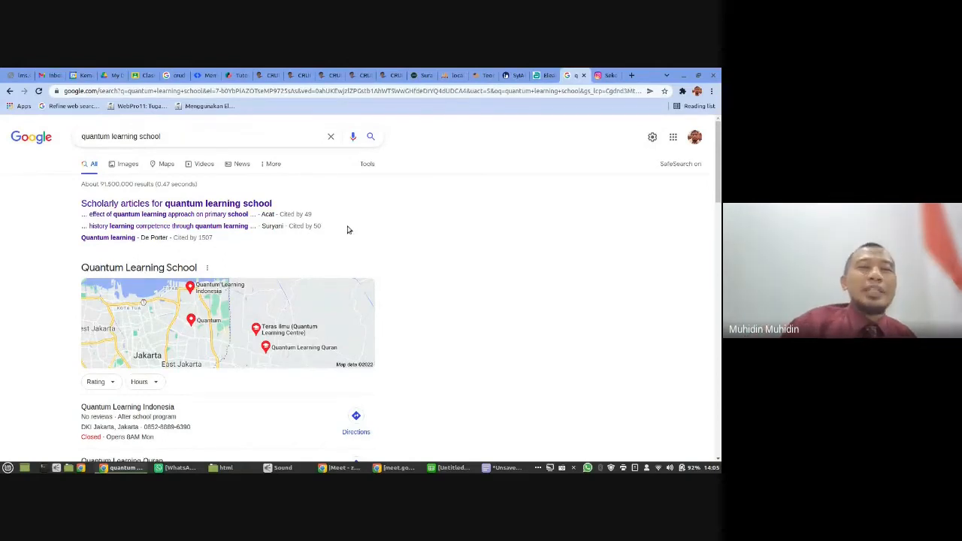
- Search Google for "seo adalah" in place of the quantum learning query
drag(226, 140, 72, 128)
text(seo ad)
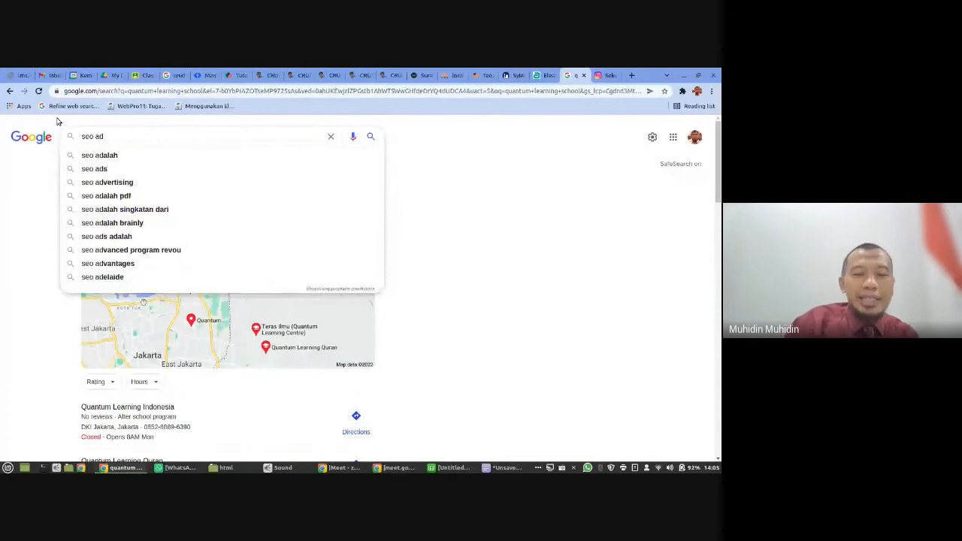
text(alah)
key(Return)
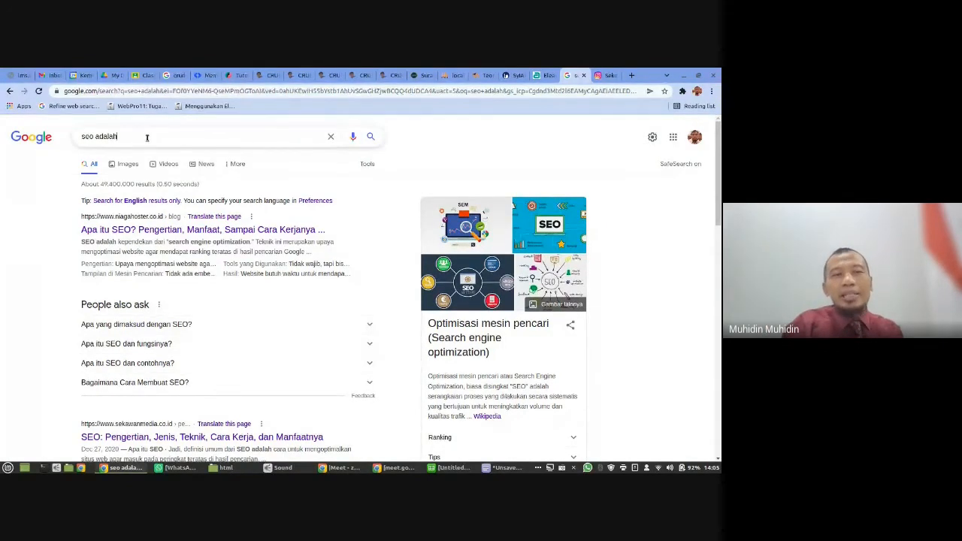
- Change the query to "sma plus pgri" and run the search
drag(147, 137, 63, 119)
text(sma plus pgri)
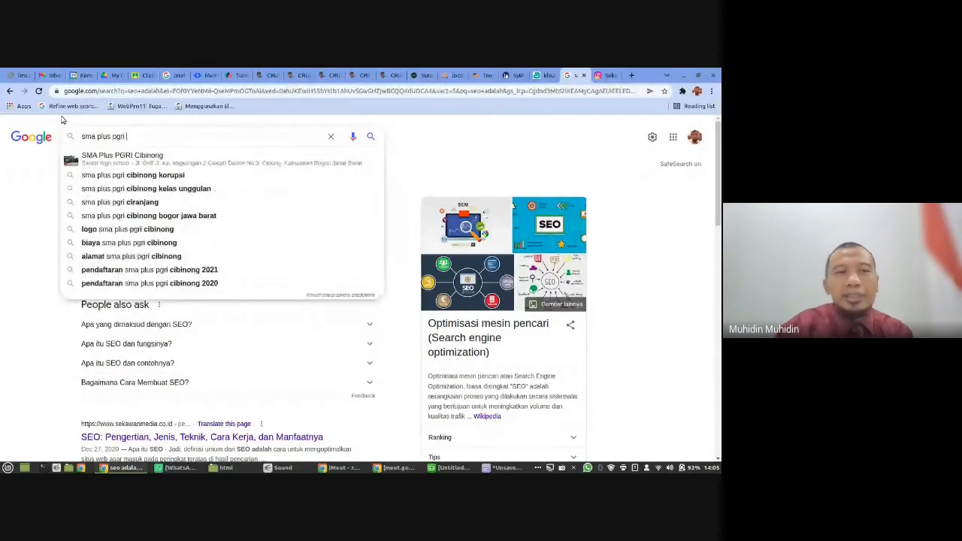
key(Return)
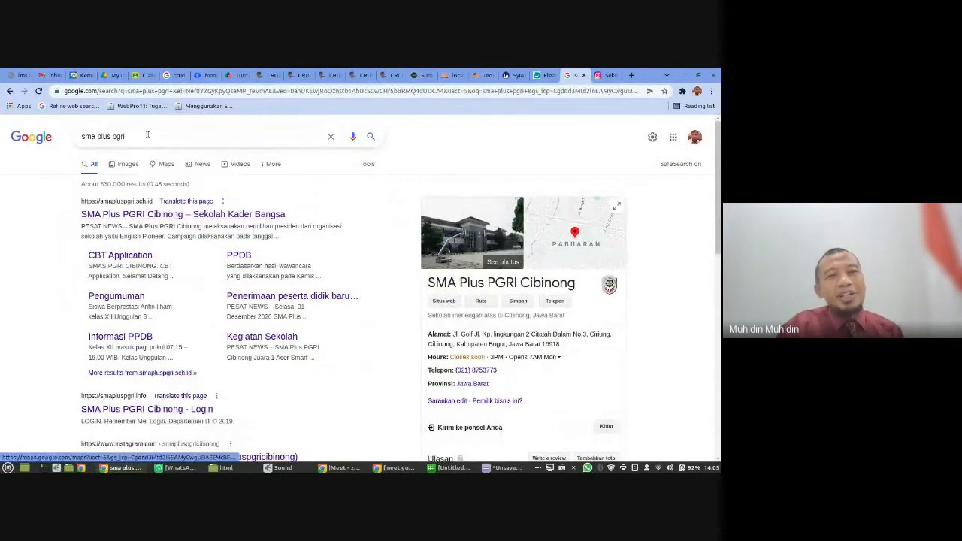
- Run the search for "sekolah kader bangsa" again in place of the SMA Plus PGRI query
drag(143, 136, 69, 143)
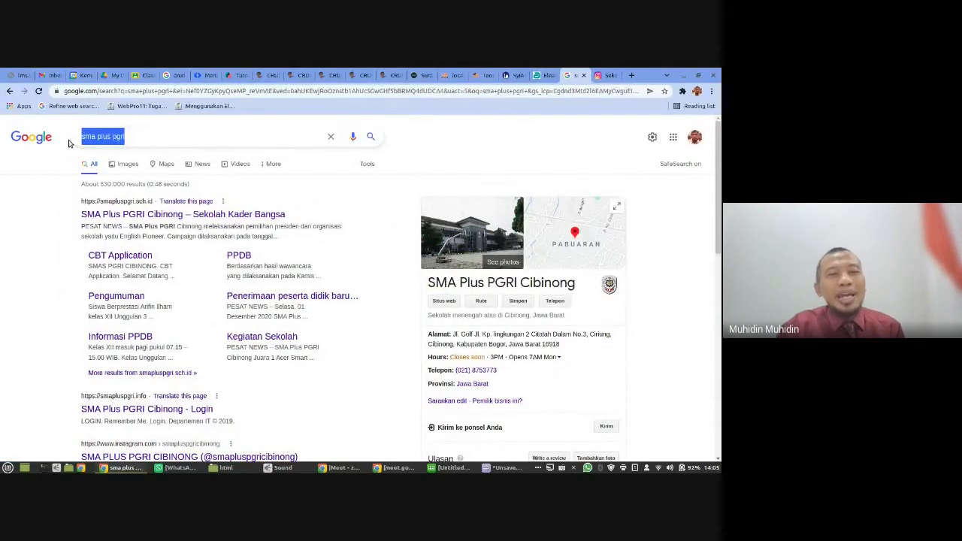
text(seko)
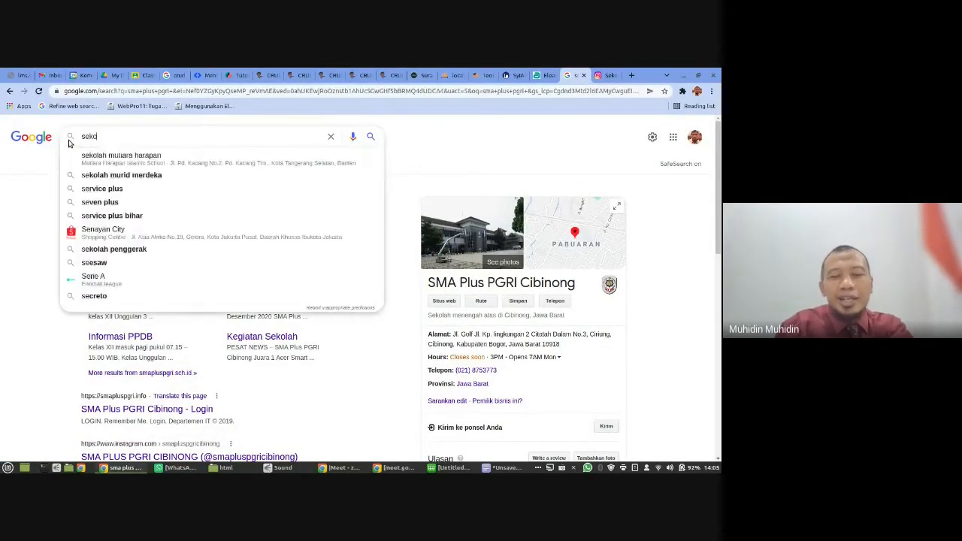
text(lah kader bangsa)
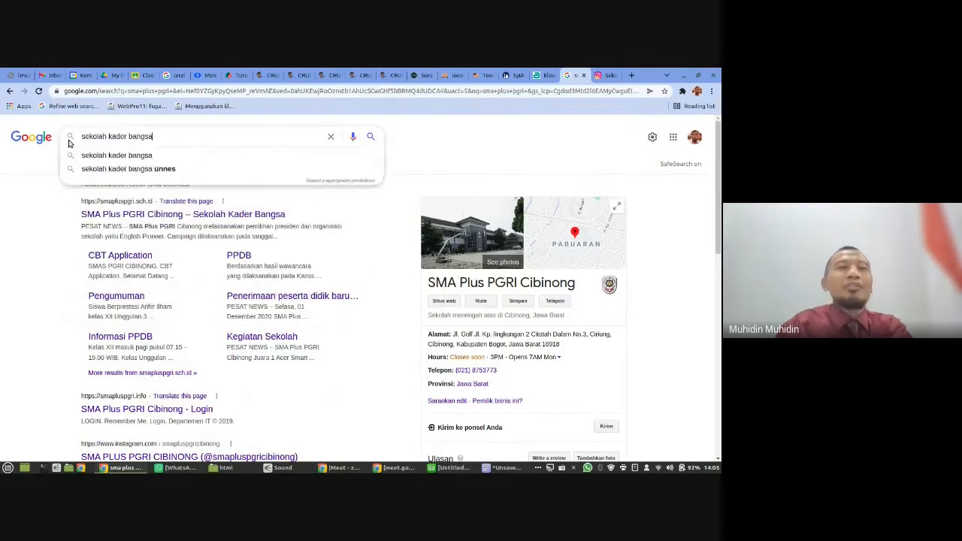
key(Return)
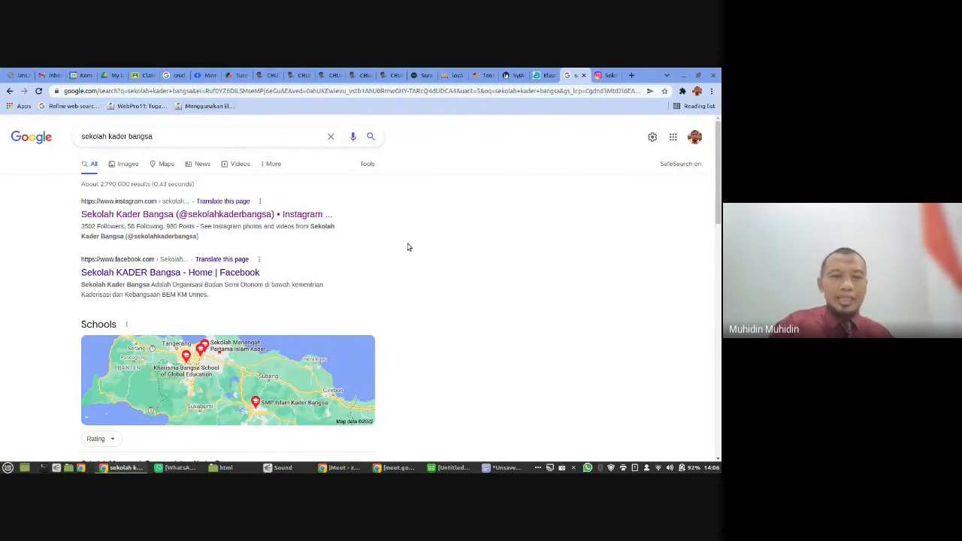
- Switch to the Google Meet window, search Google for "nib" in a new tab there, and return to the call
click(368, 469)
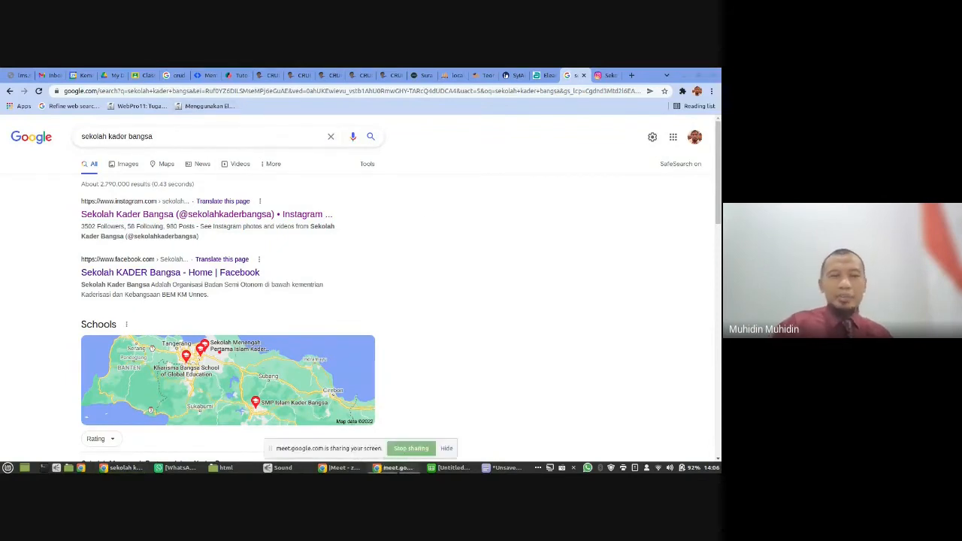
click(344, 468)
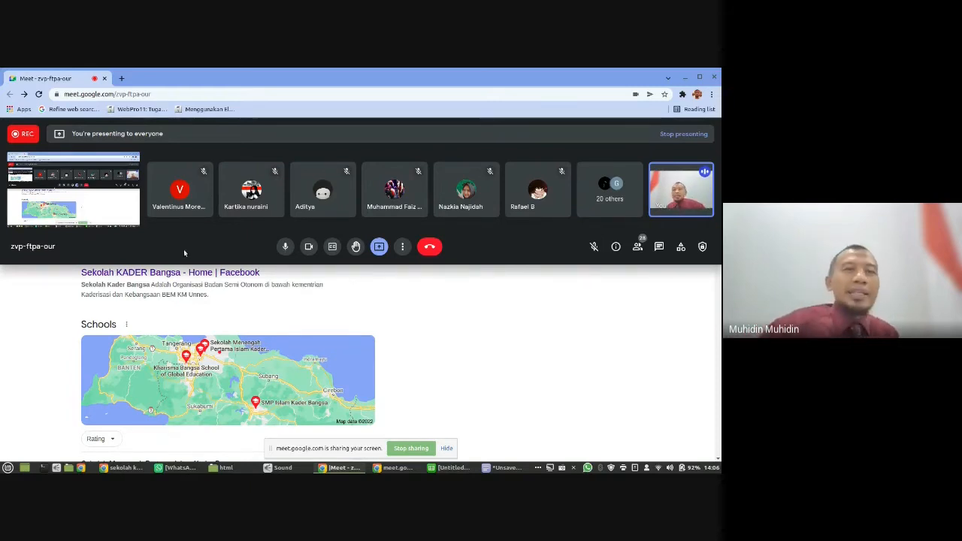
click(124, 78)
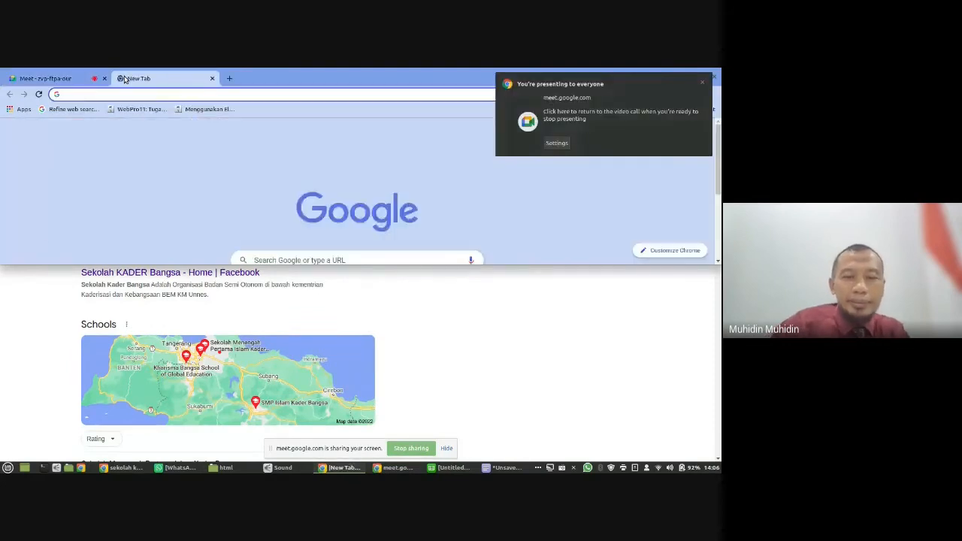
text(nib)
key(Return)
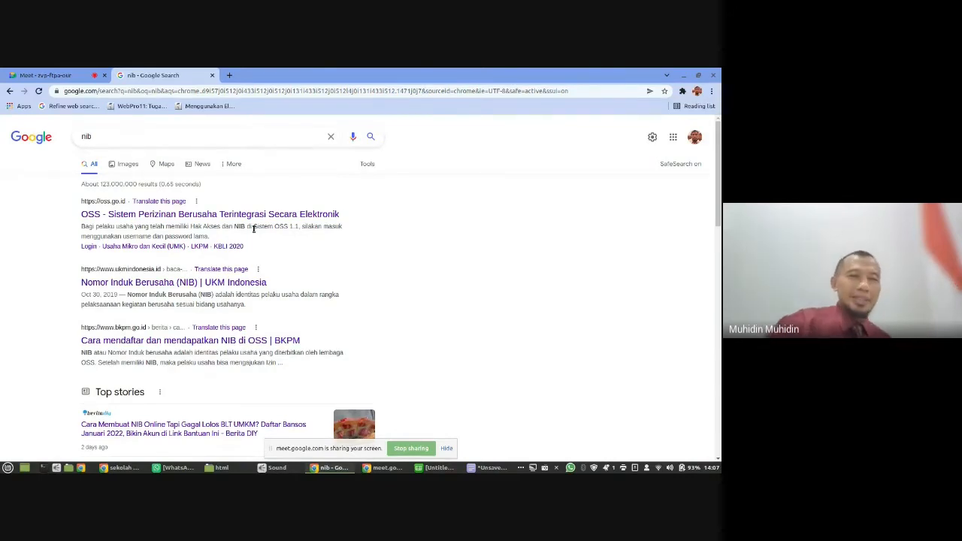
click(75, 74)
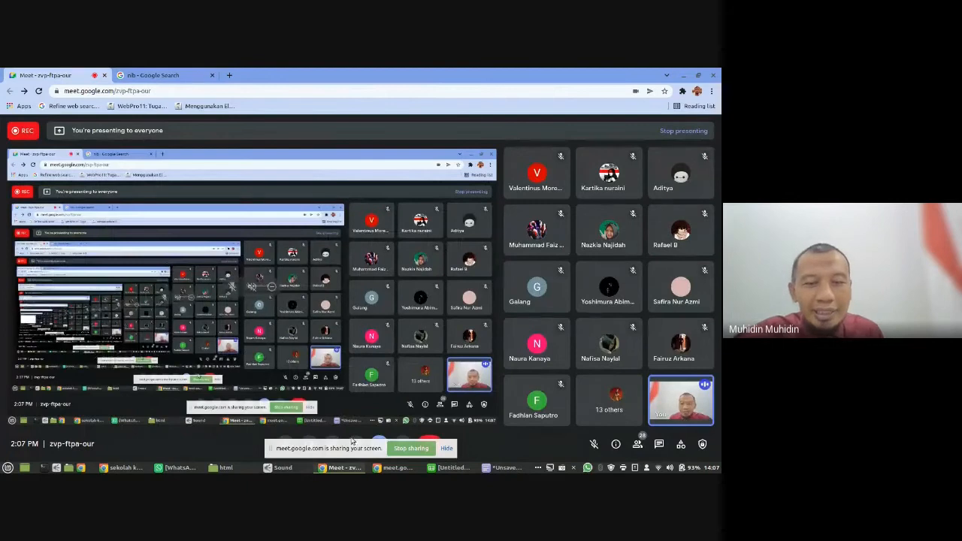
- Return to the search results window, switch to the text editor notes, and complete Tabel Siswa's first field as "nis (PK) - Primary Key"
click(134, 469)
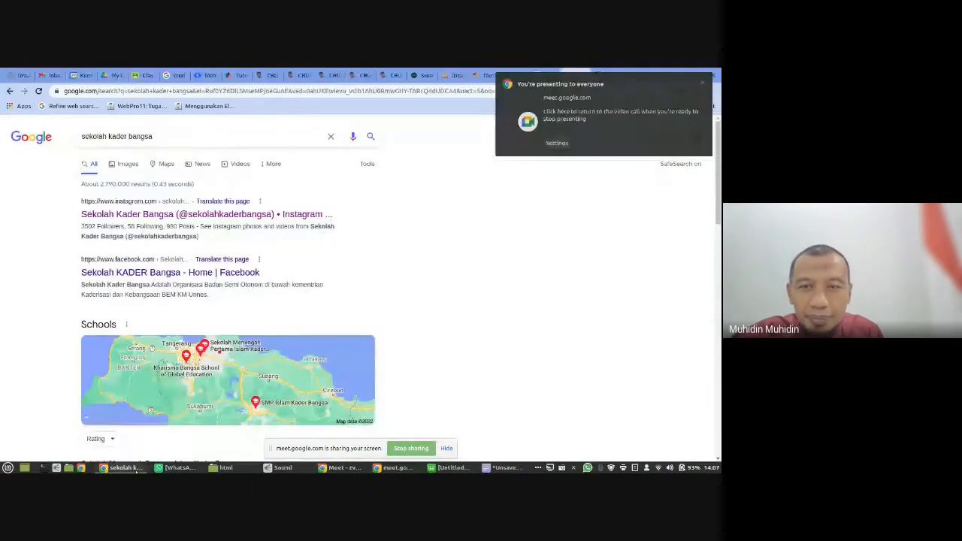
click(700, 86)
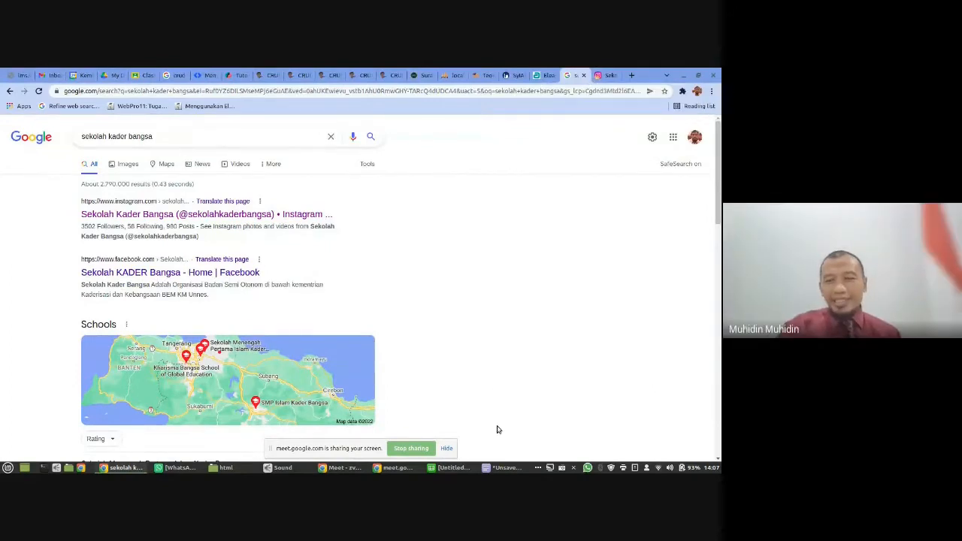
click(505, 468)
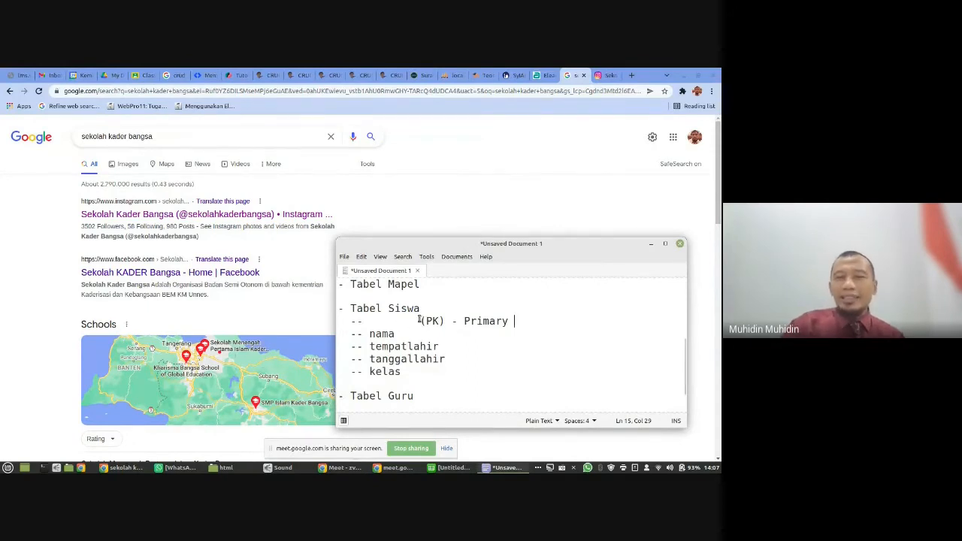
drag(421, 321, 536, 328)
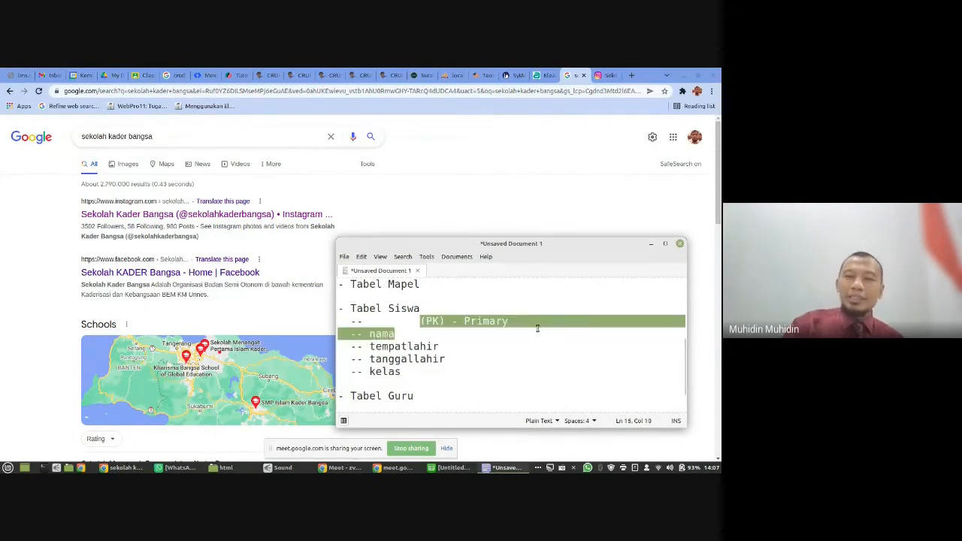
click(526, 321)
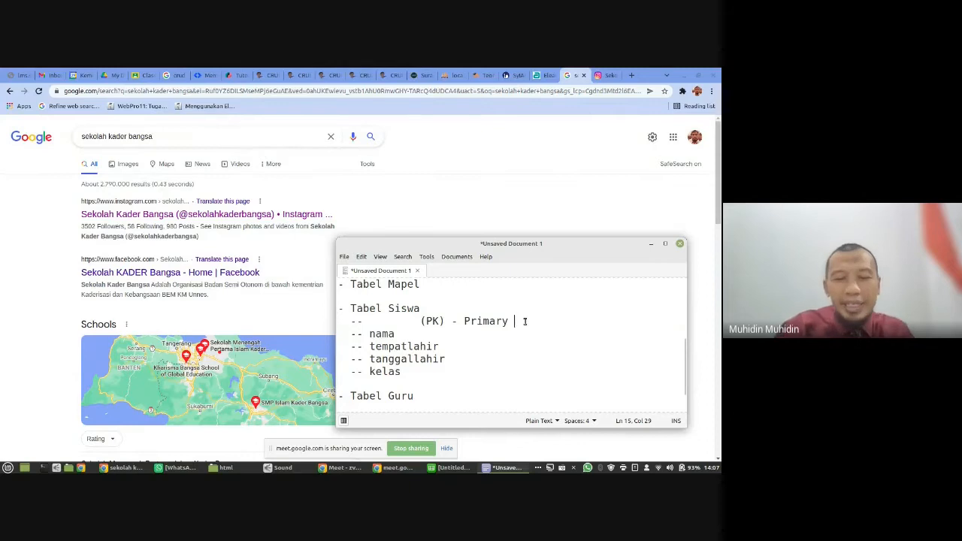
text(Key)
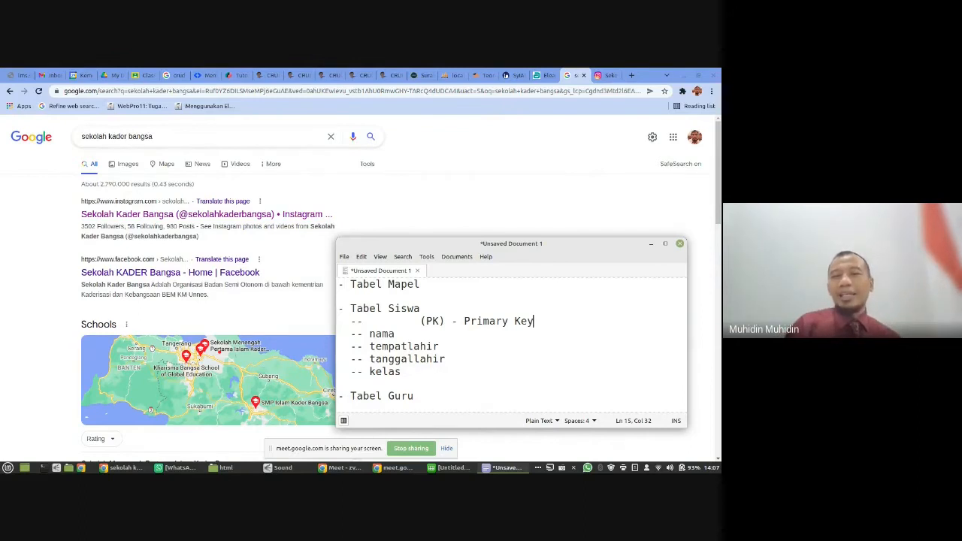
click(370, 321)
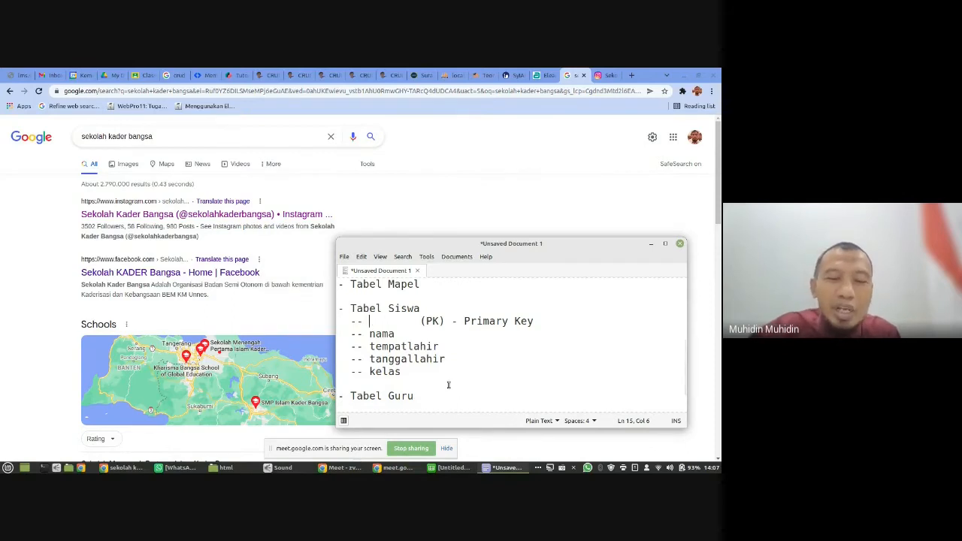
text(nis)
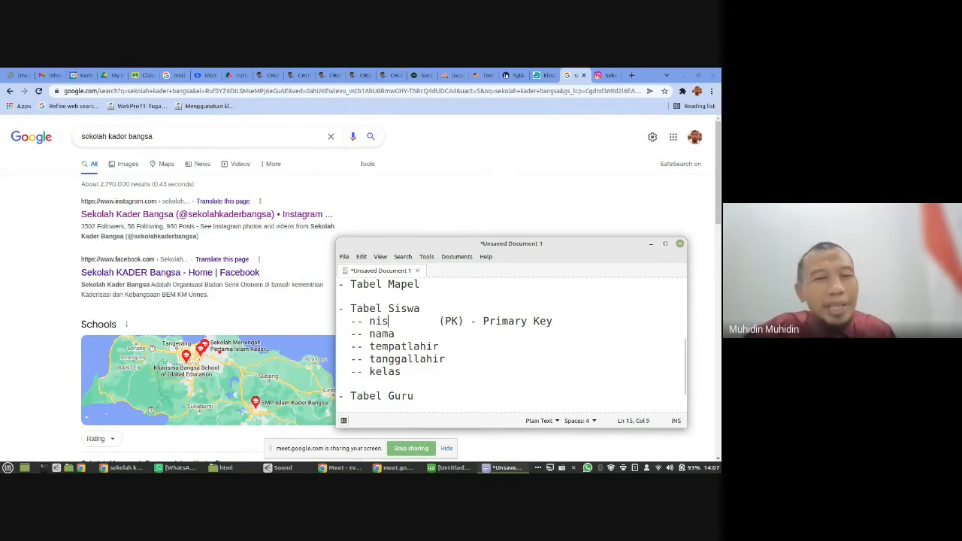
- Add the field line "-- id (pk) - AI" under Tabel Siswa, above the nis line
key(Up)
key(Right)
key(Right)
key(Right)
key(Right)
key(Right)
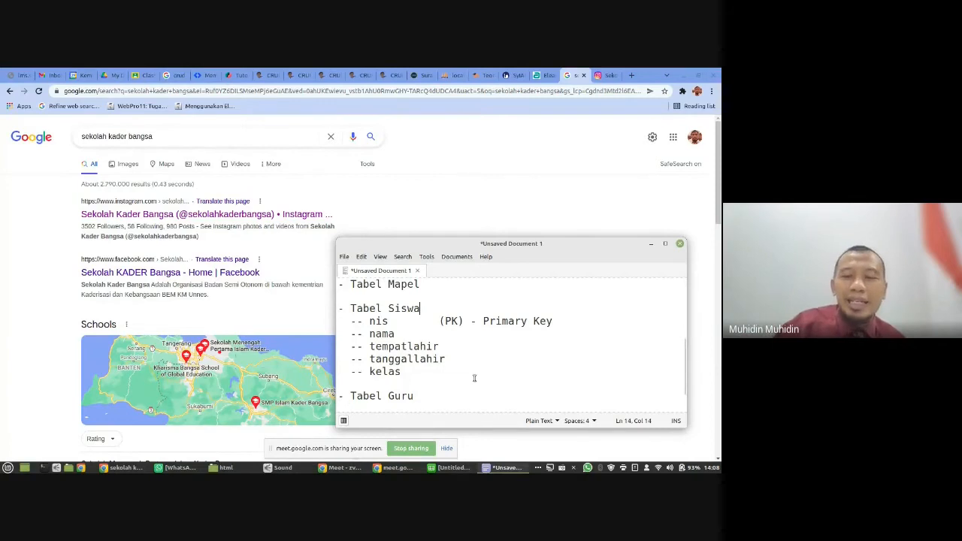
key(Return)
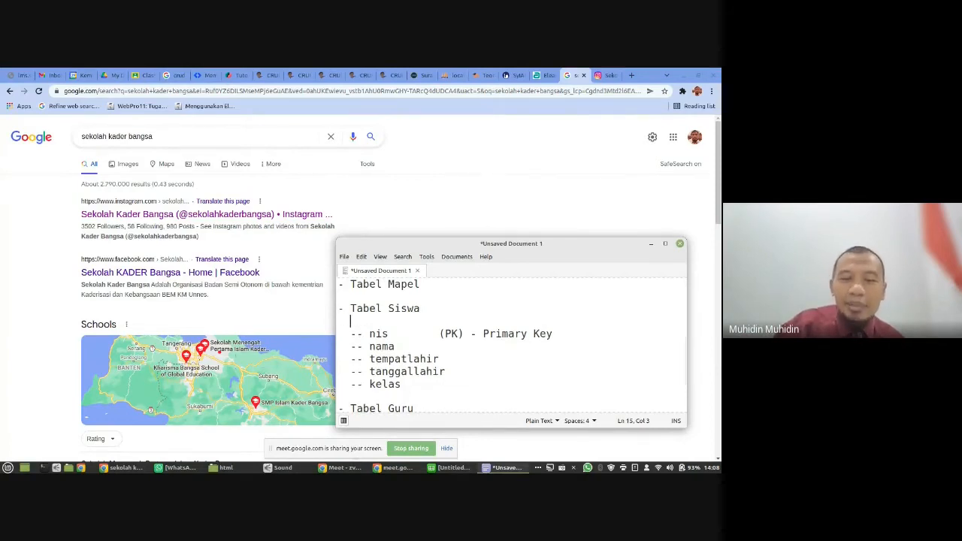
text(--)
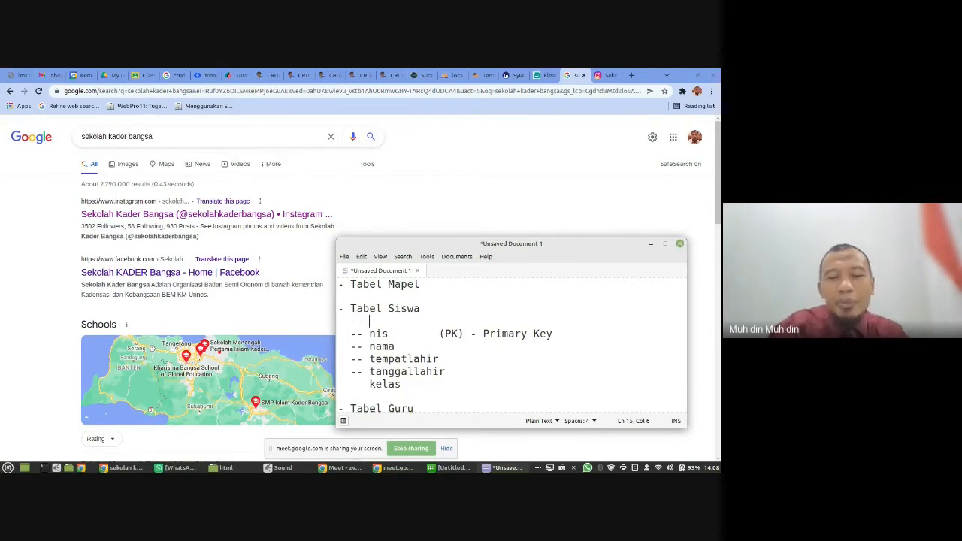
text( id)
key(Right)
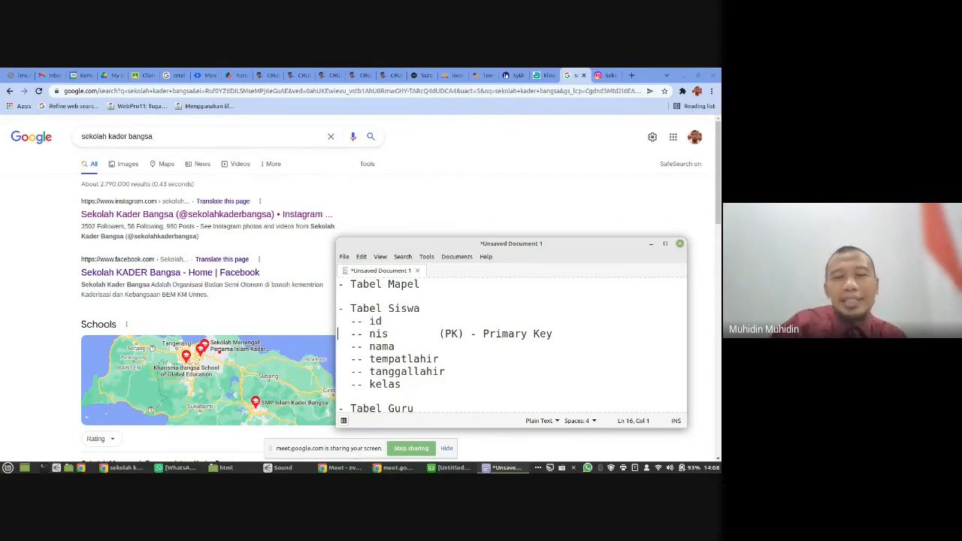
key(Down)
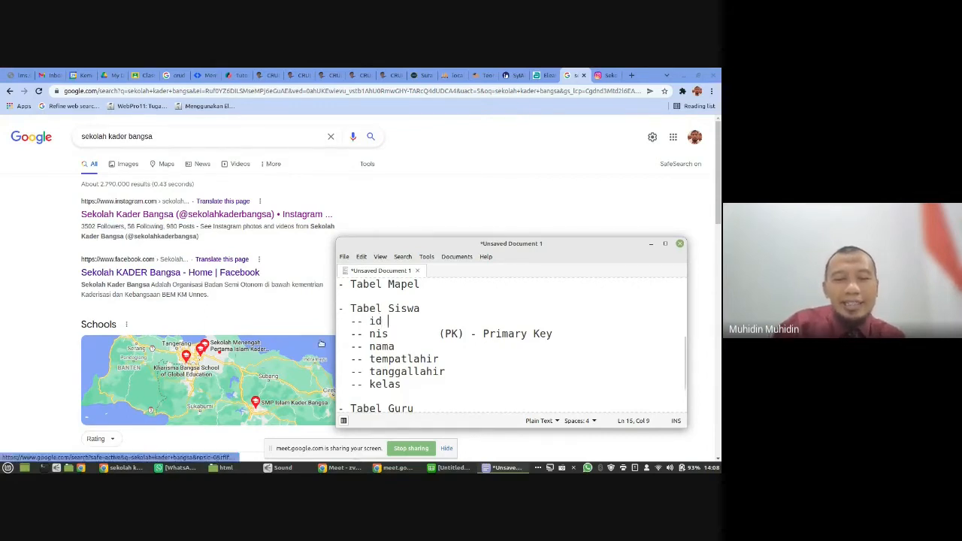
text((pk) )
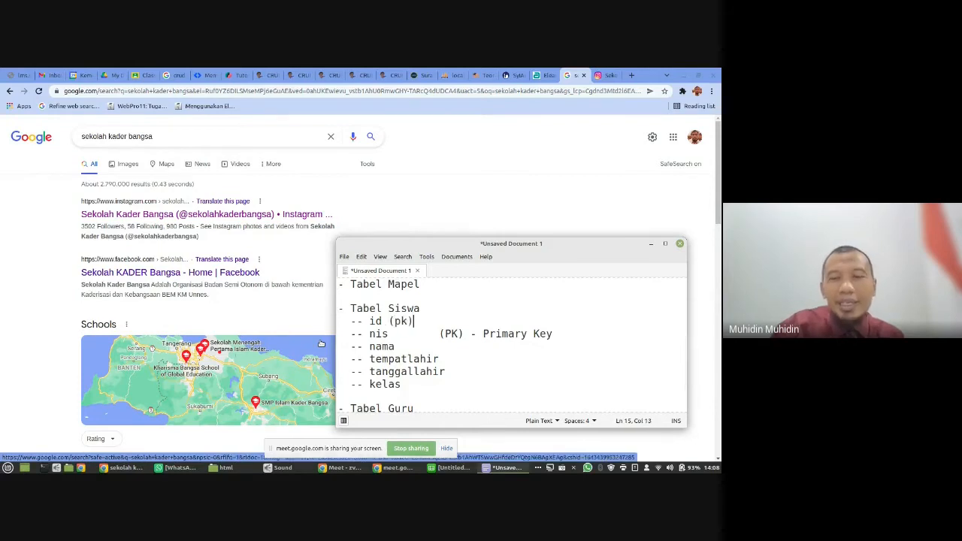
text(- )
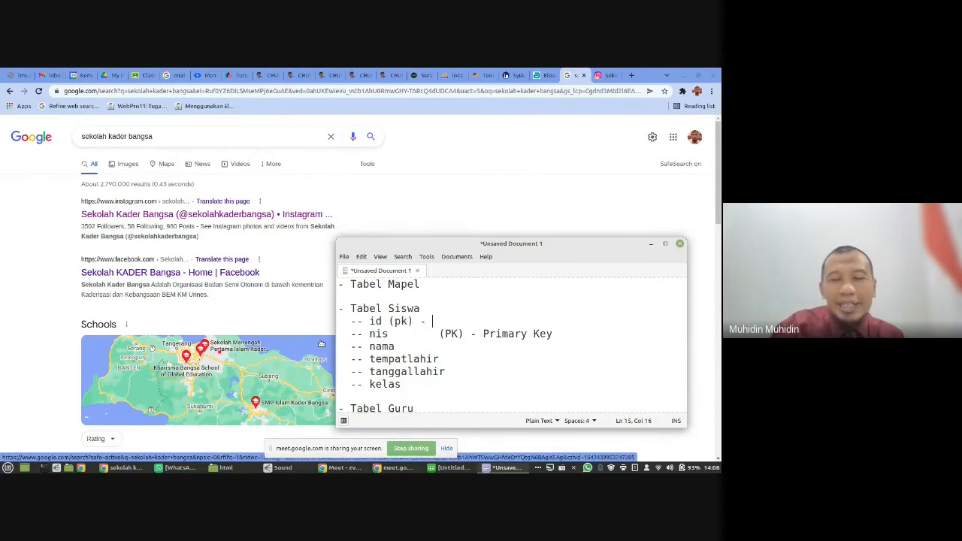
text(AI)
- Delete the "(PK) - Primary Key" note after the nis field
key(Down)
key(Left)
key(Left)
key(Left)
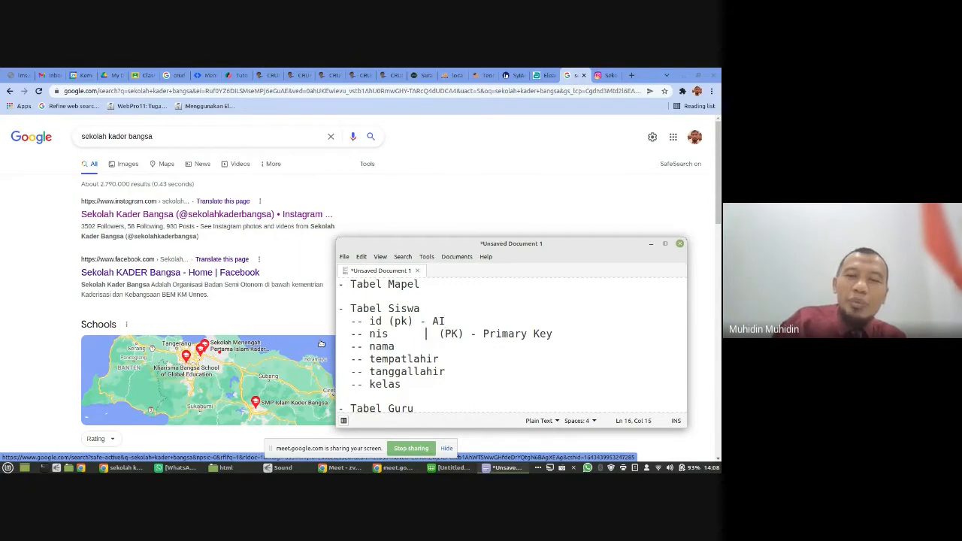
key(Left)
key(Left)
key(Left)
key(Left)
key(Left)
key(Left)
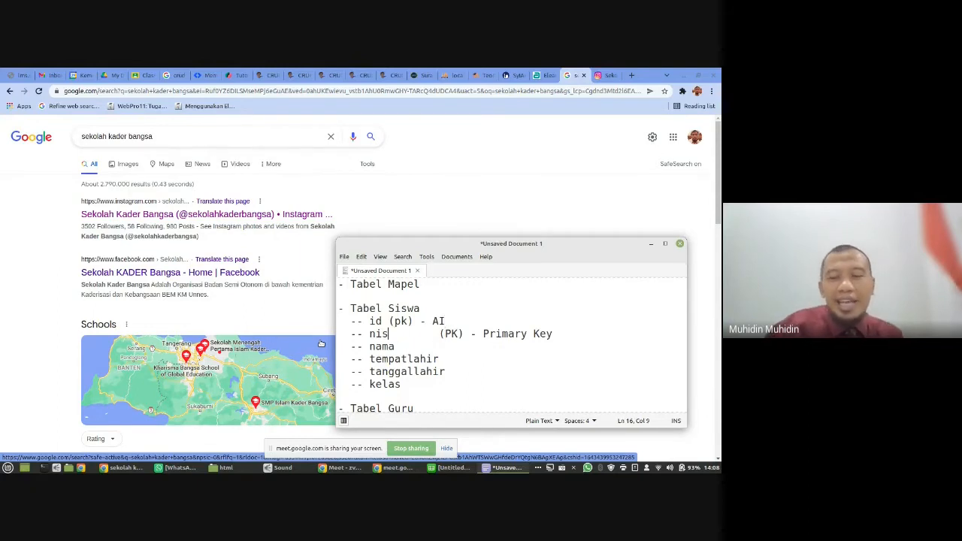
key(shift+End)
key(Delete)
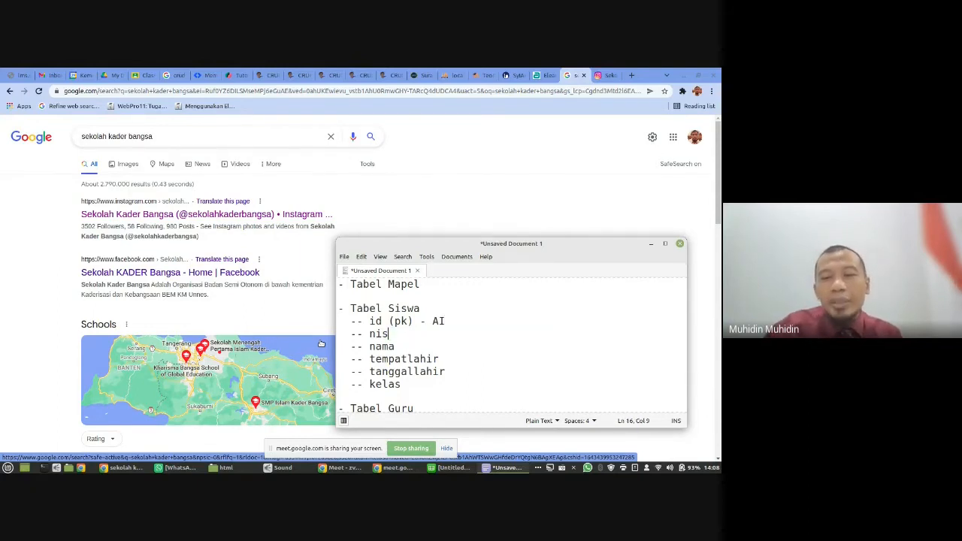
- Expand "AI" on the id line of Tabel Siswa to "Auto Increment"
key(Up)
key(Right)
key(Right)
key(Right)
key(Right)
key(Right)
key(Right)
key(Right)
key(Right)
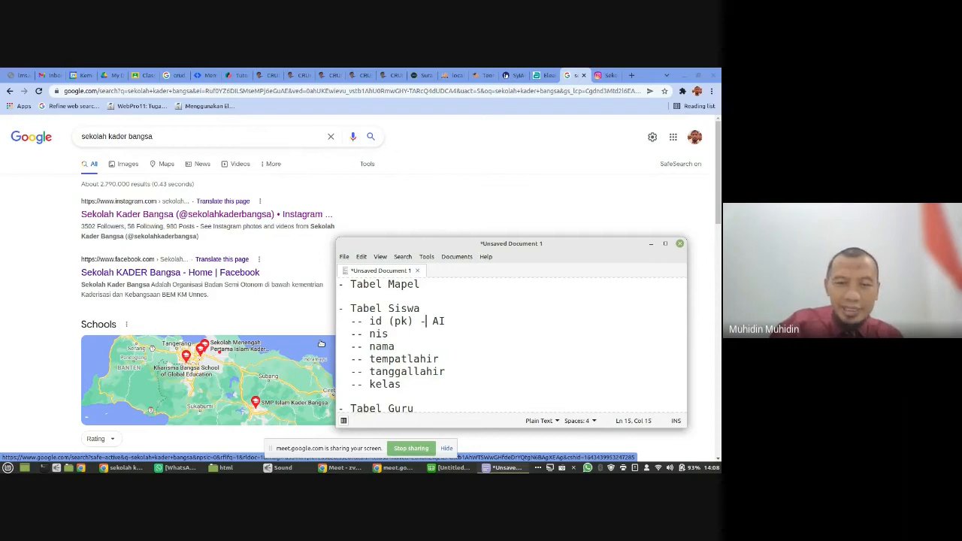
text(u)
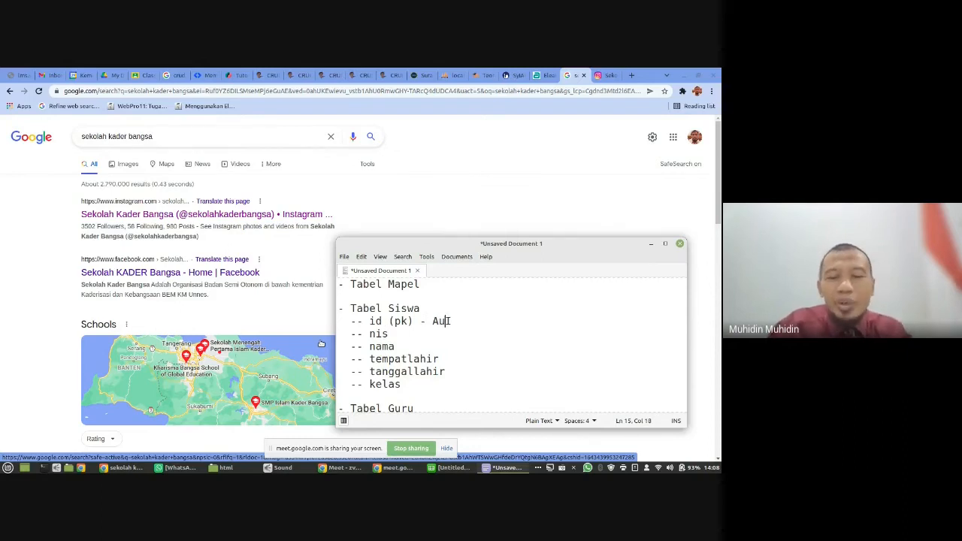
text(to I)
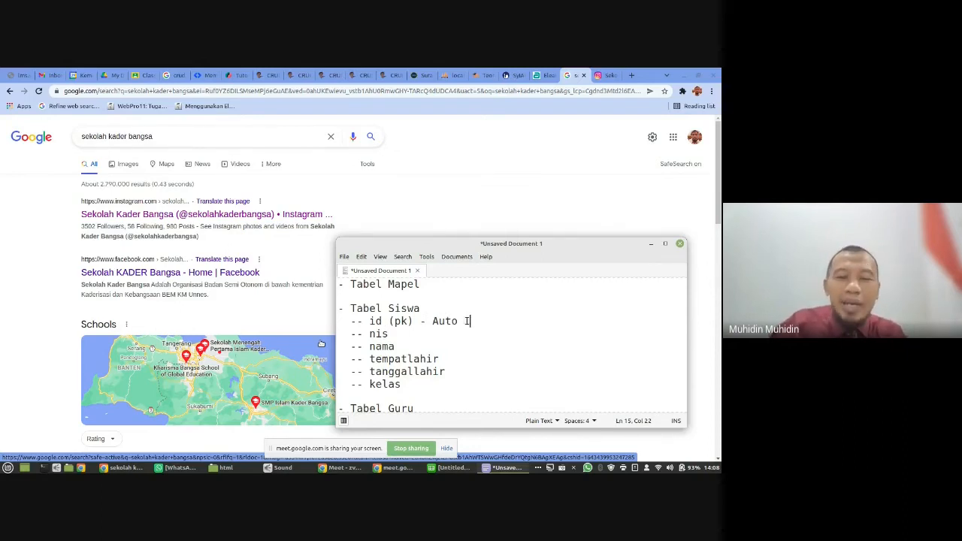
text(ncrement)
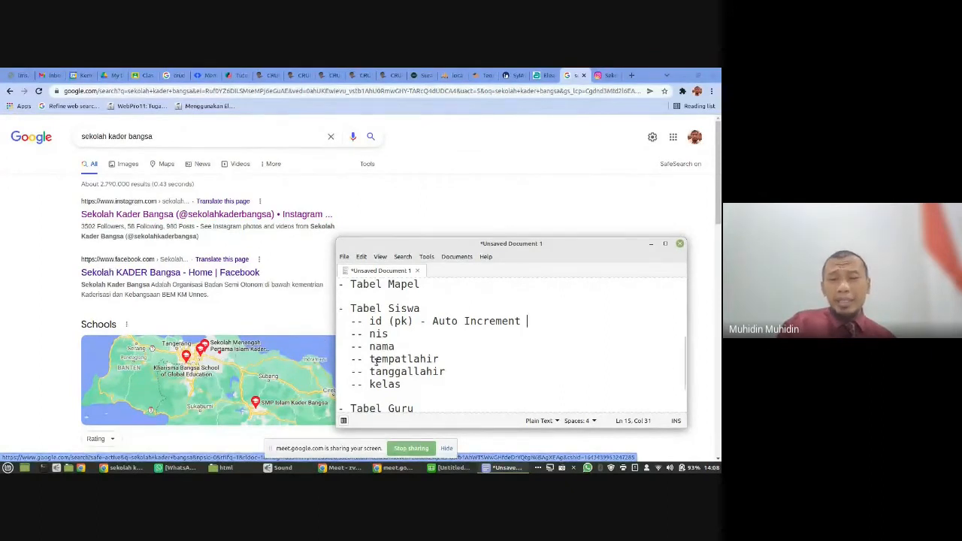
- Add the indented fields "id" and "kelas" on separate lines beneath Tabel Kelas
scroll(376, 363, down, 1)
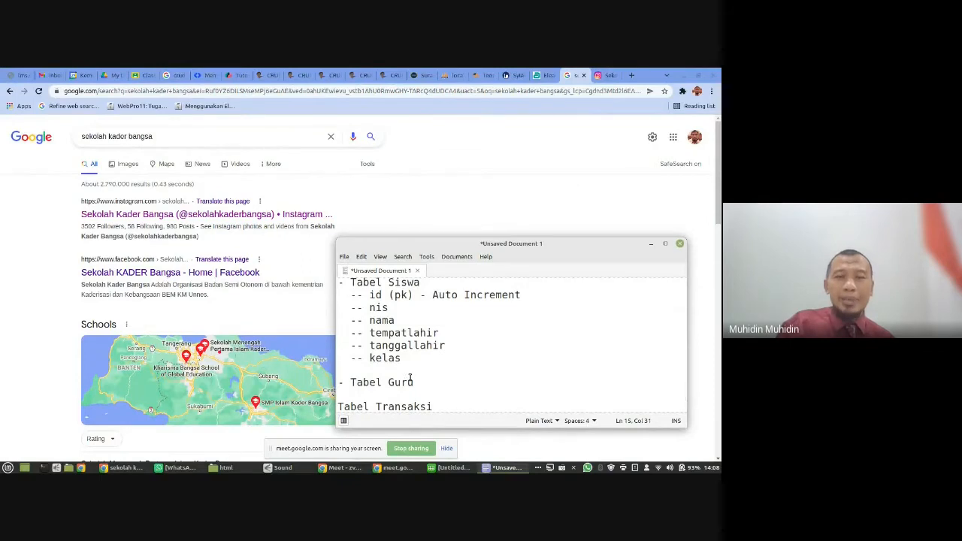
drag(414, 359, 351, 283)
scroll(402, 308, up, 3)
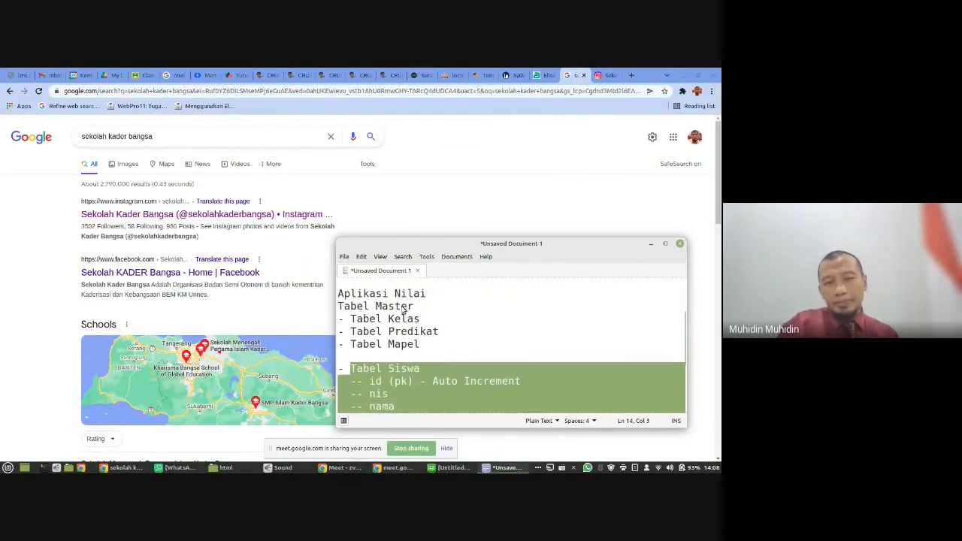
click(433, 319)
key(Return)
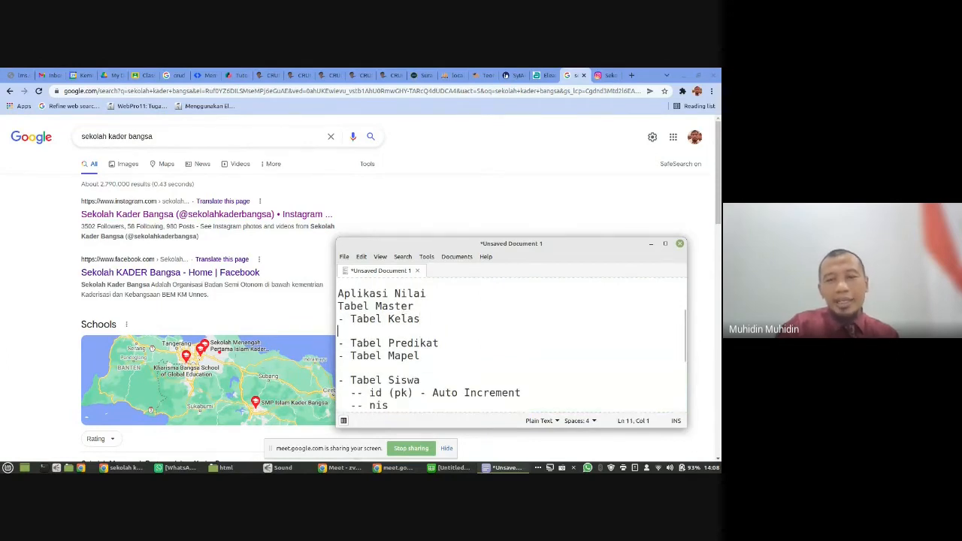
text(id)
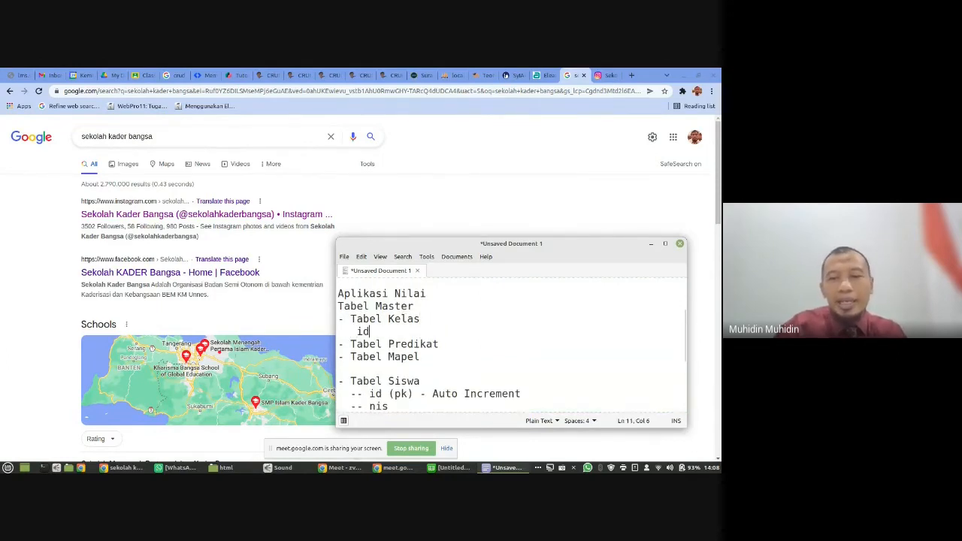
key(Return)
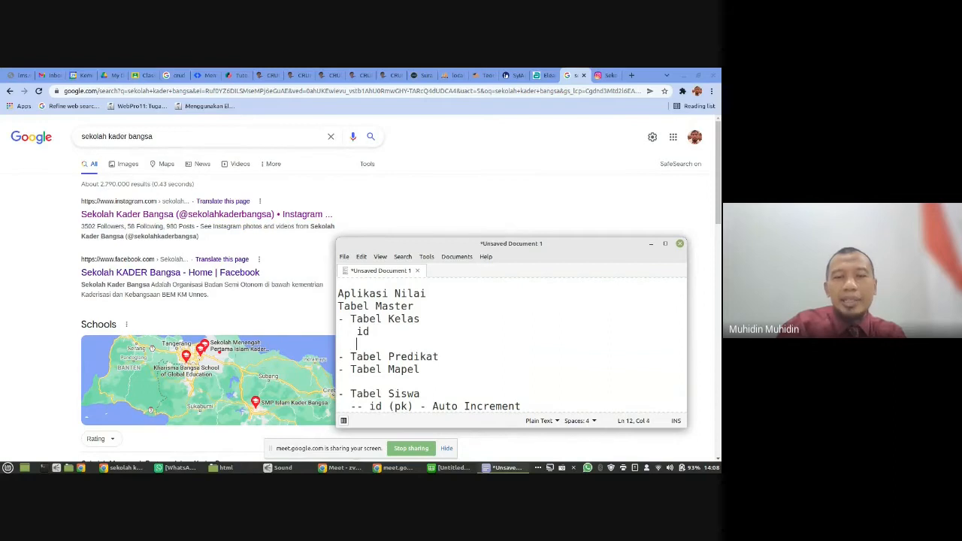
text(nama)
key(BackSpace)
key(BackSpace)
key(BackSpace)
key(BackSpace)
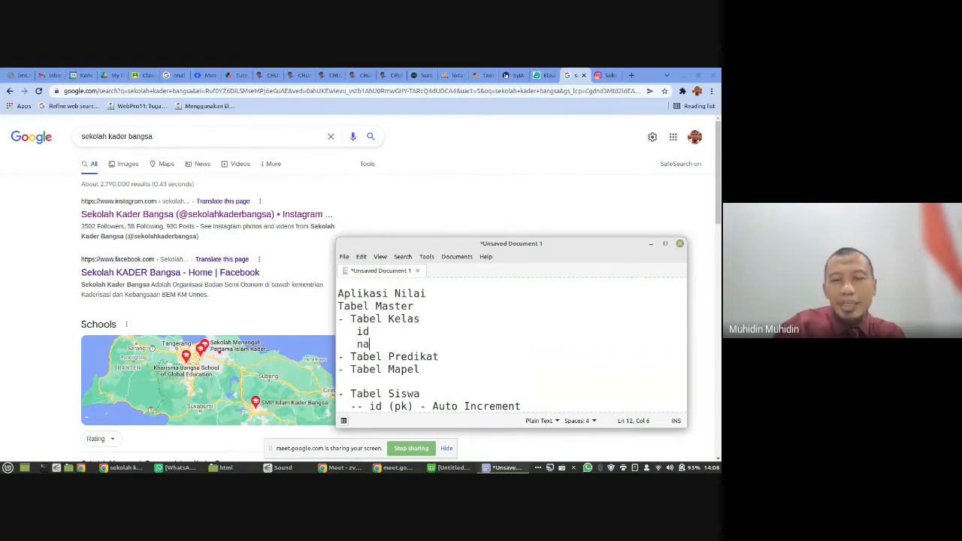
text(kelas)
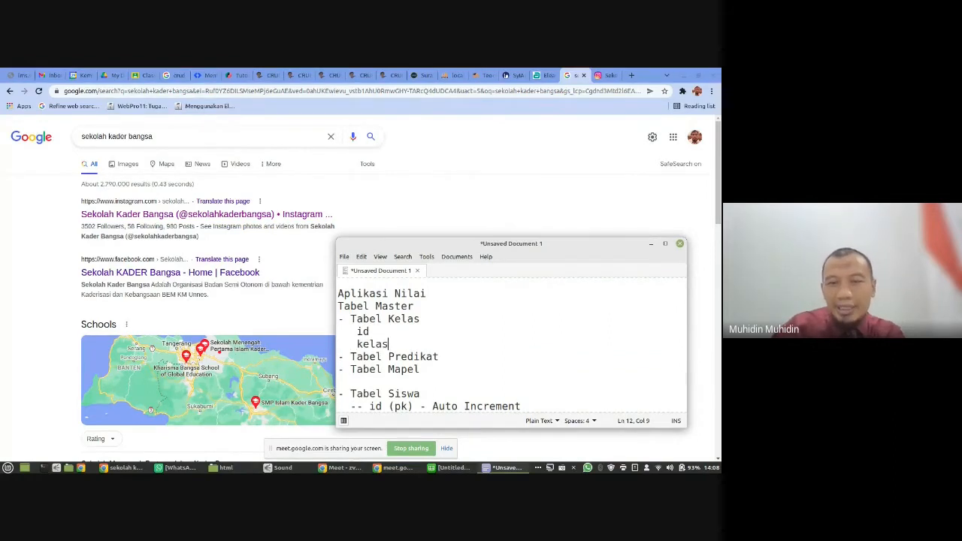
- Add the fields "kapasitas" and "terisi" to Tabel Kelas, followed by a blank line before Tabel Predikat
key(Return)
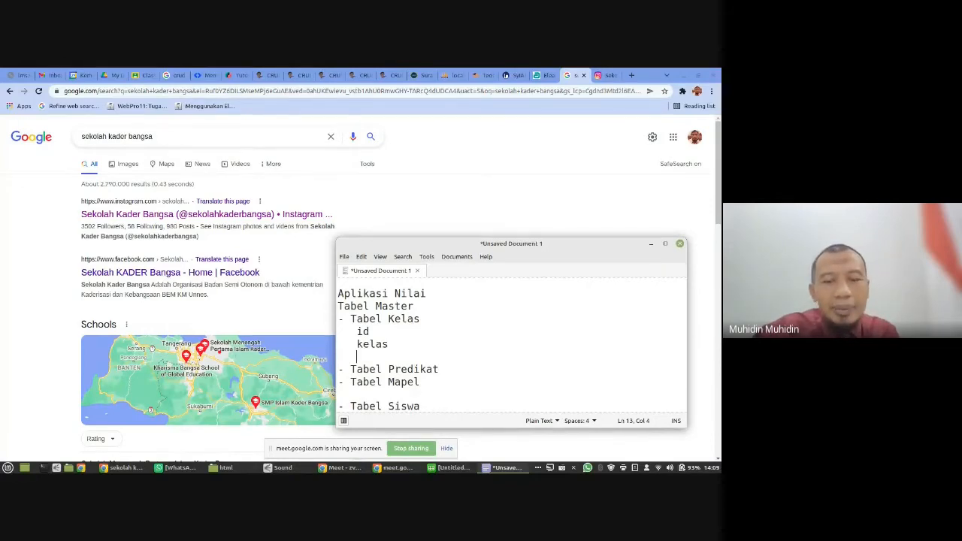
text(kapasitas)
key(Return)
key(BackSpace)
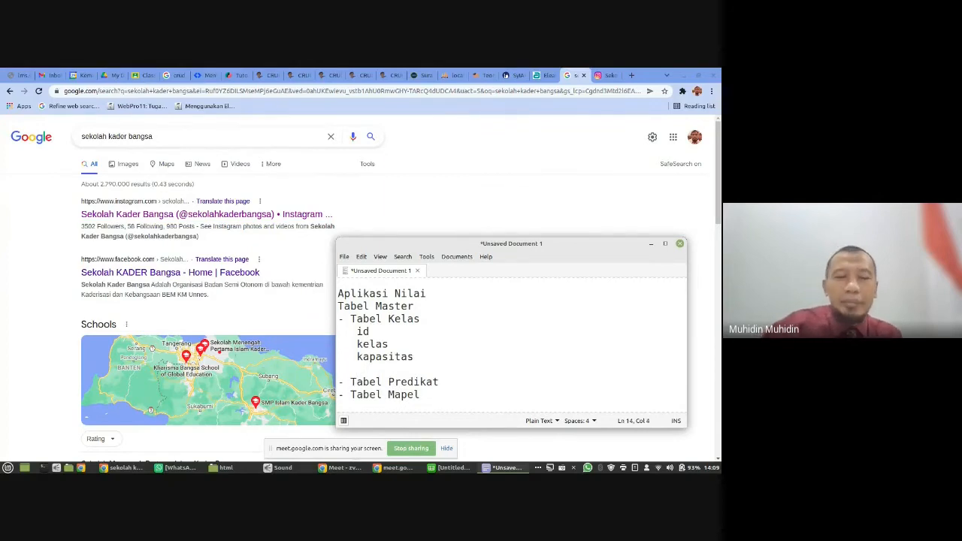
text(ter)
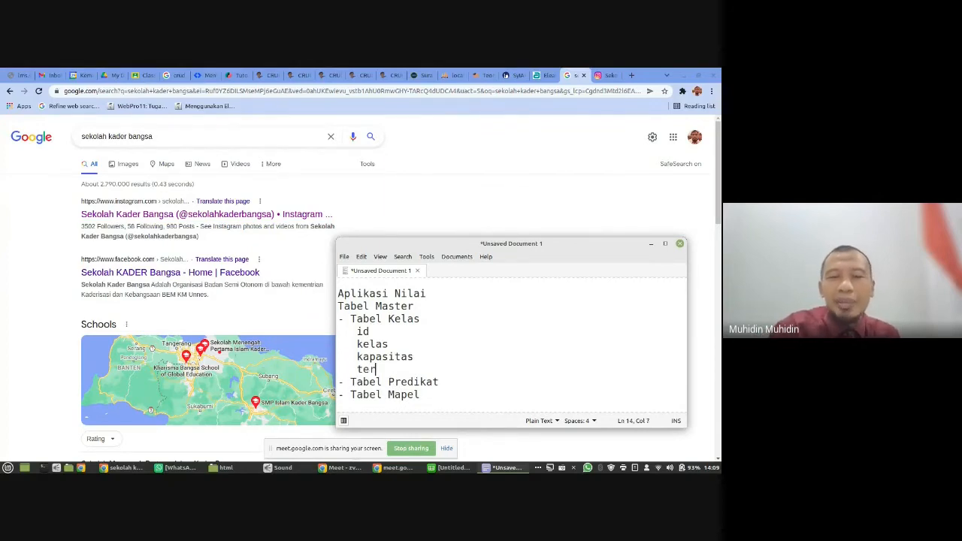
text(isi)
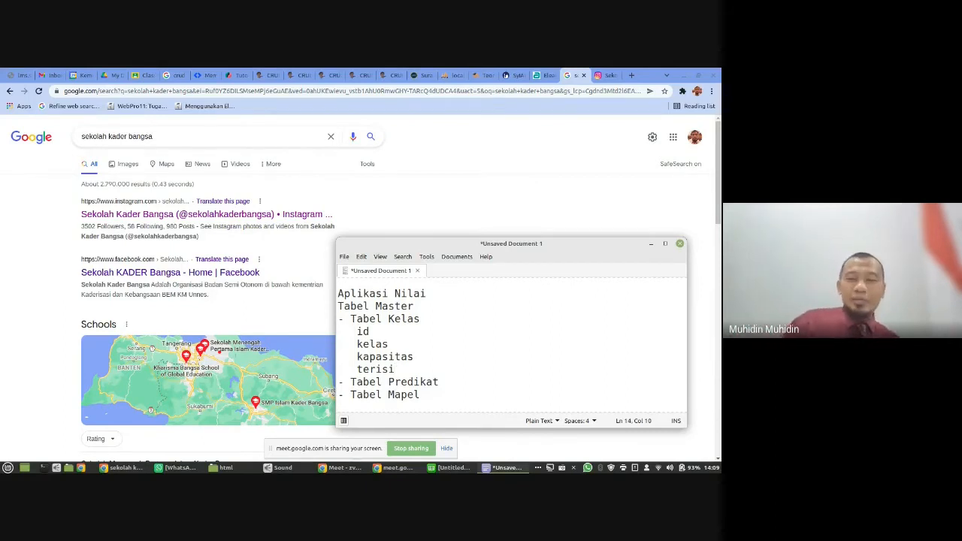
key(Return)
- Move the Tabel Siswa heading with all its fields from below Tabel Mapel to between Tabel Kelas and Tabel Predikat
key(Down)
key(Down)
key(Down)
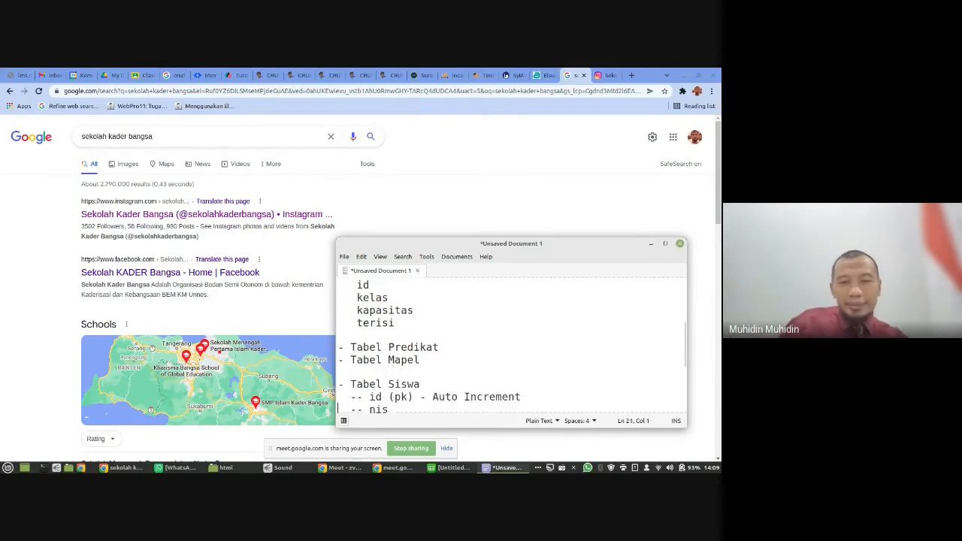
key(shift+Down)
key(shift+Down)
key(shift+Down)
key(shift+Down)
key(shift+Down)
key(shift+Down)
key(shift+Down)
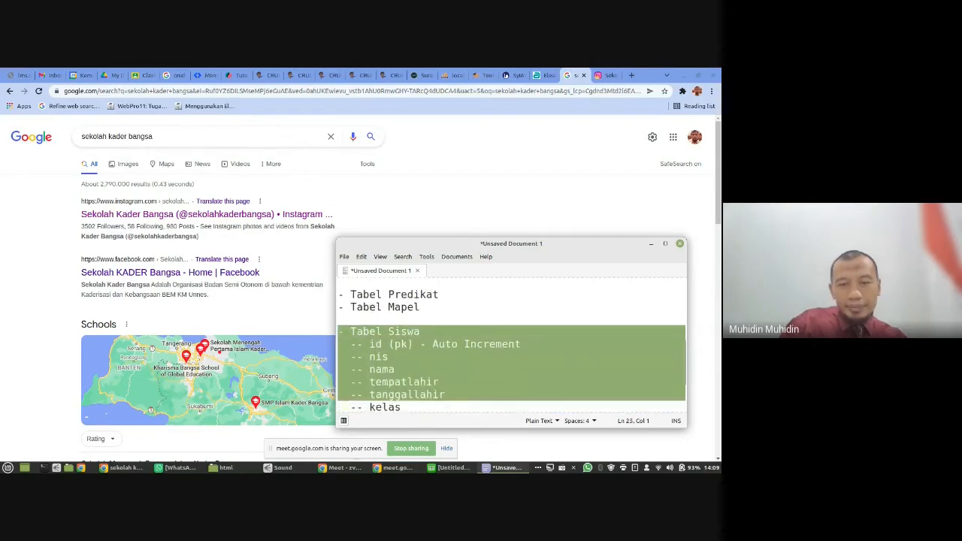
key(ctrl+x)
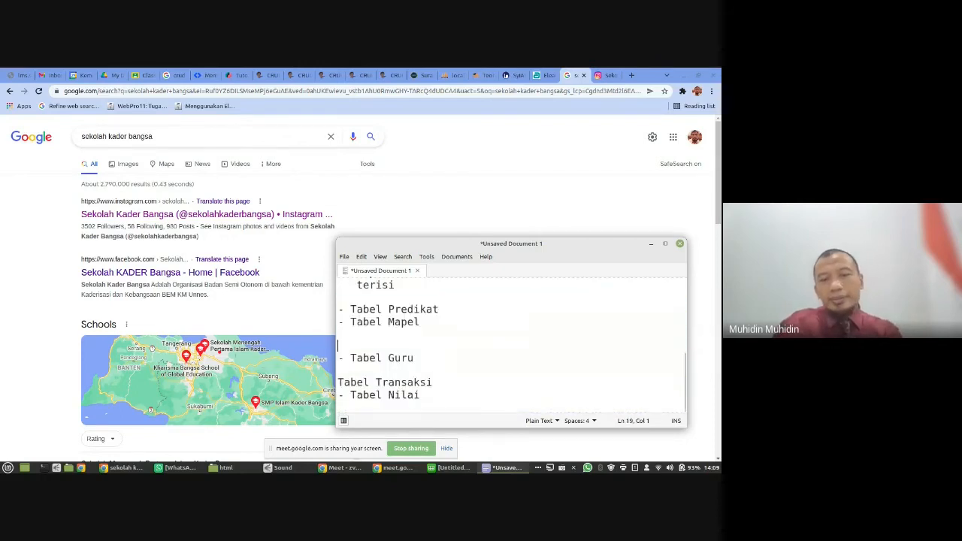
key(Up)
key(Up)
key(Up)
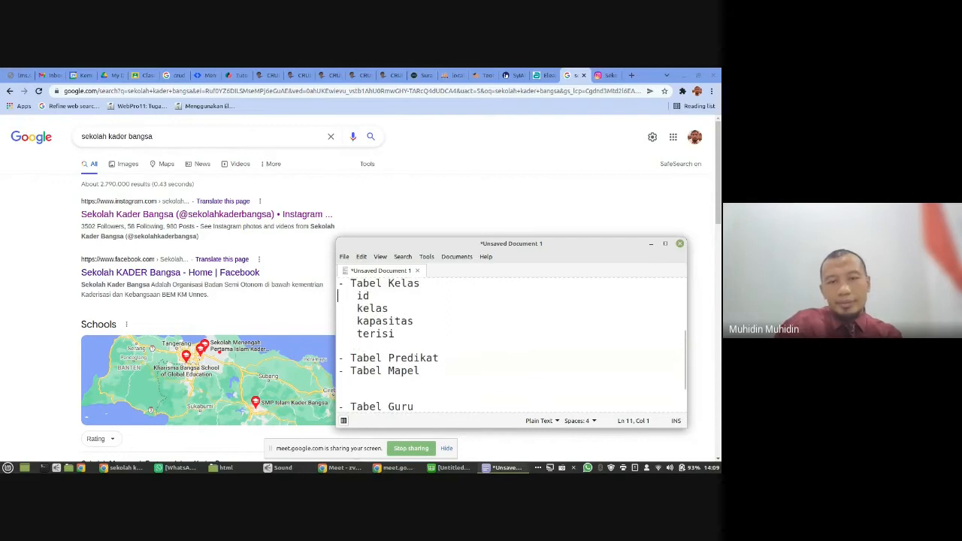
key(Return)
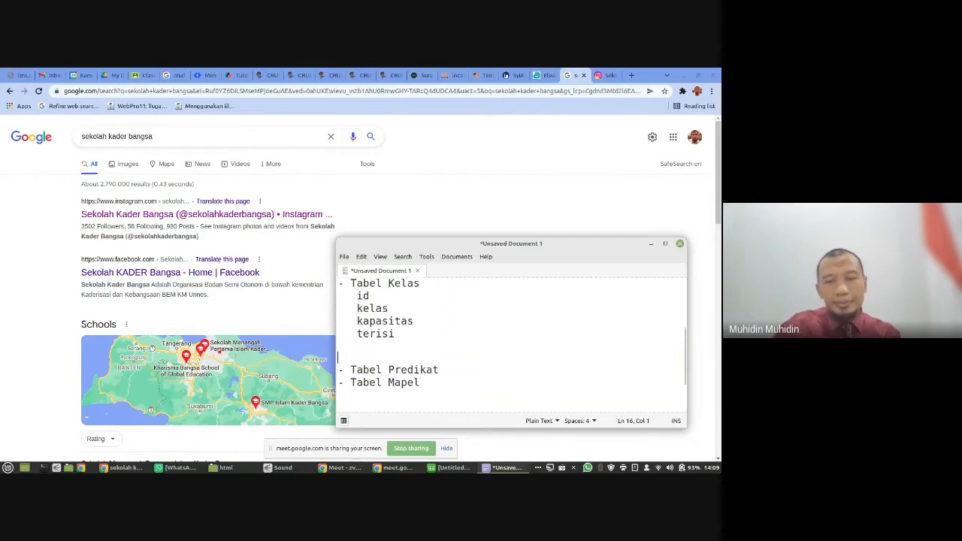
key(Return)
key(Up)
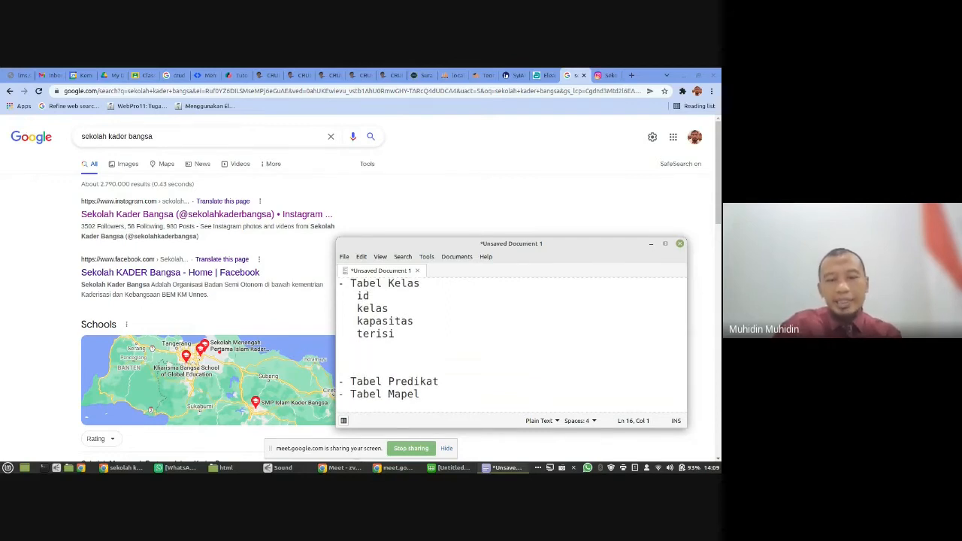
key(ctrl+v)
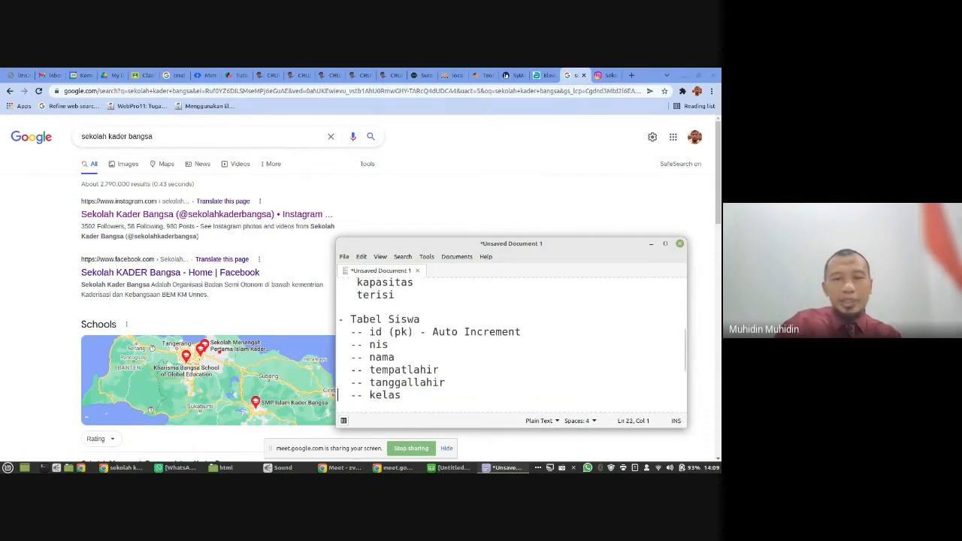
- Append "- nilai" to the "Aplikasi Nilai" heading line as the database name
key(Page_Up)
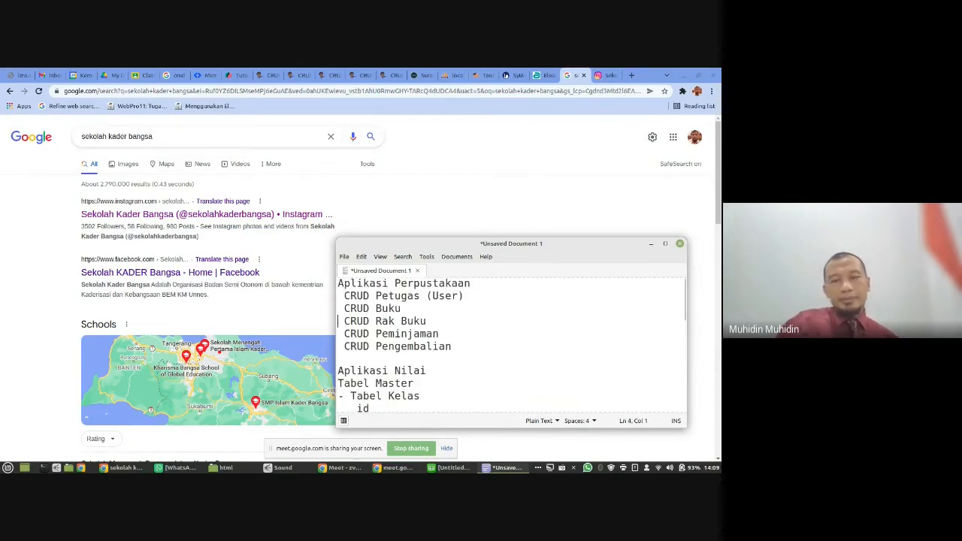
key(Down)
key(Down)
key(Down)
key(Down)
key(Down)
key(Down)
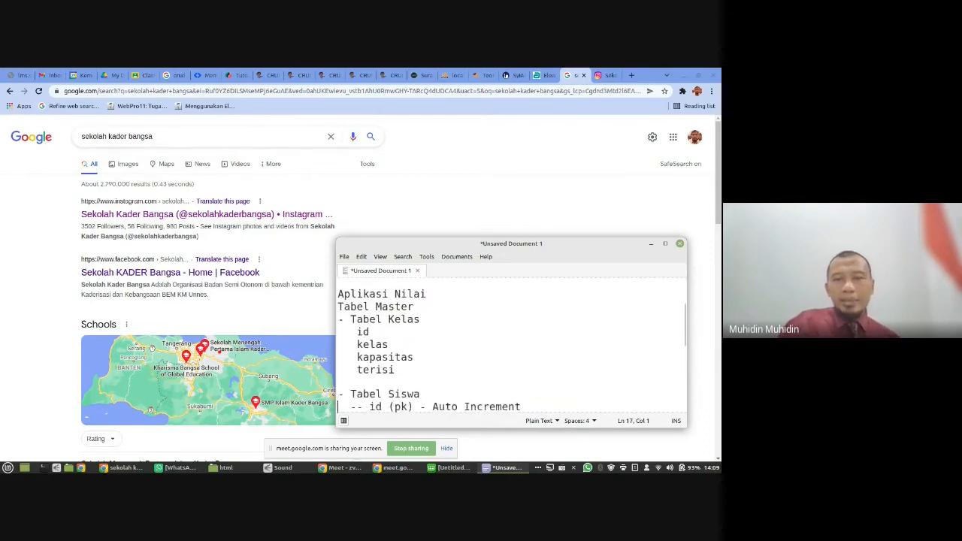
click(365, 296)
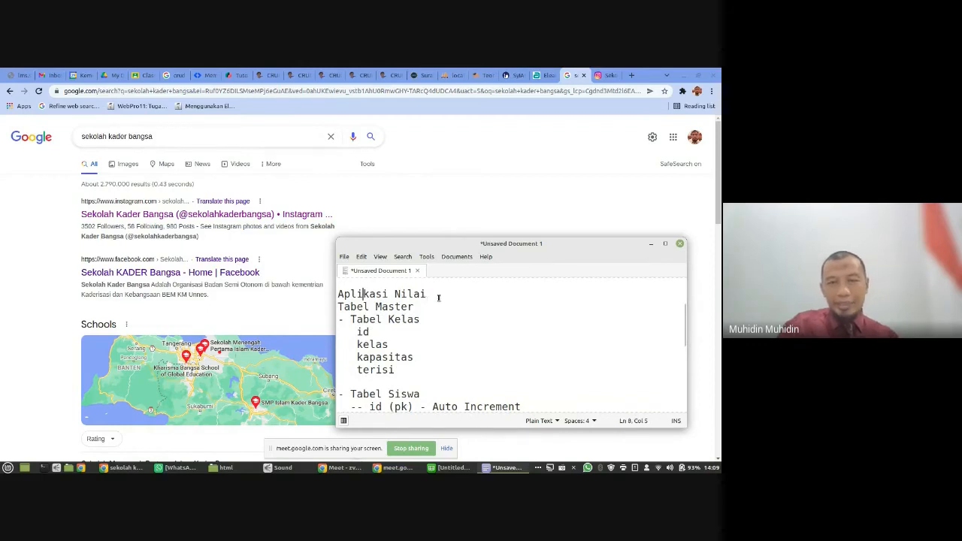
click(439, 297)
text(- nil)
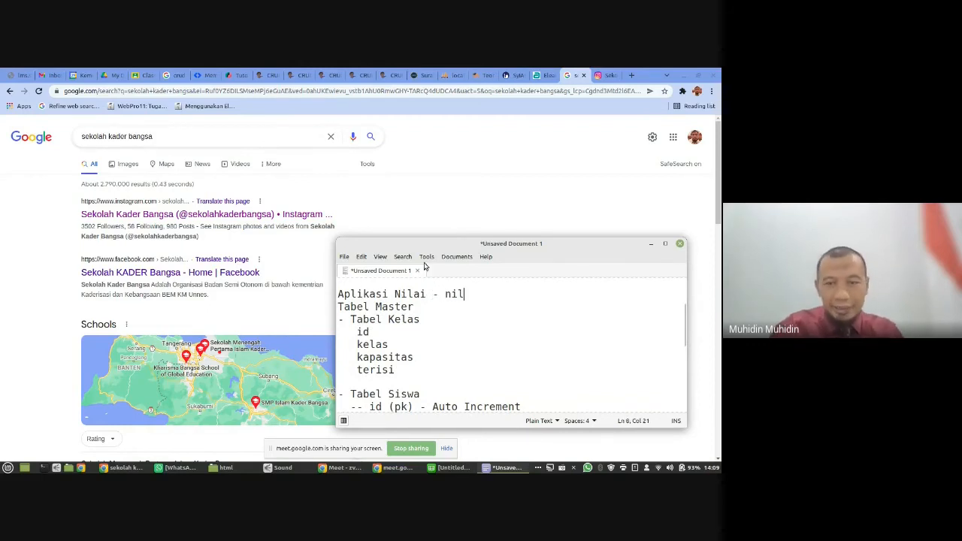
text(ai)
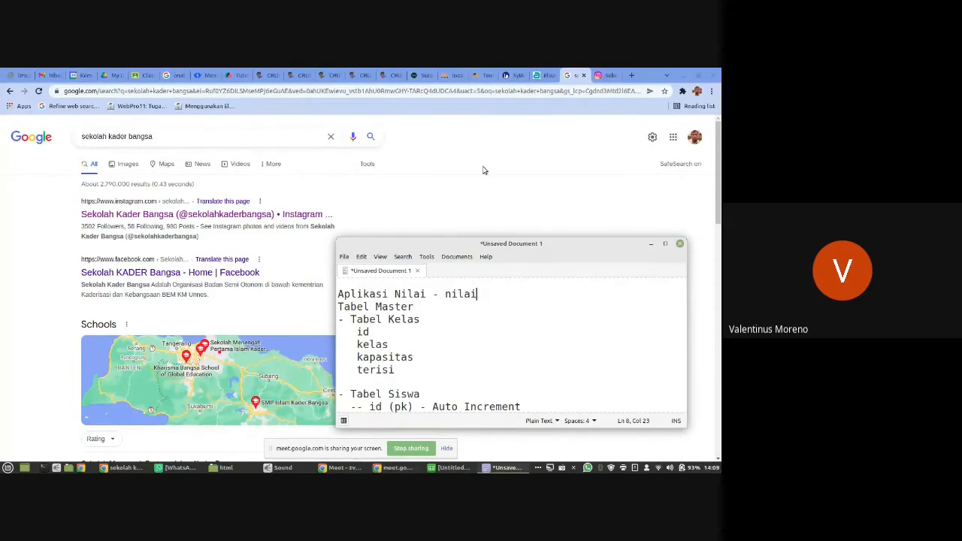
- Switch to phpMyAdmin and set its interface language to English on the home page
click(451, 75)
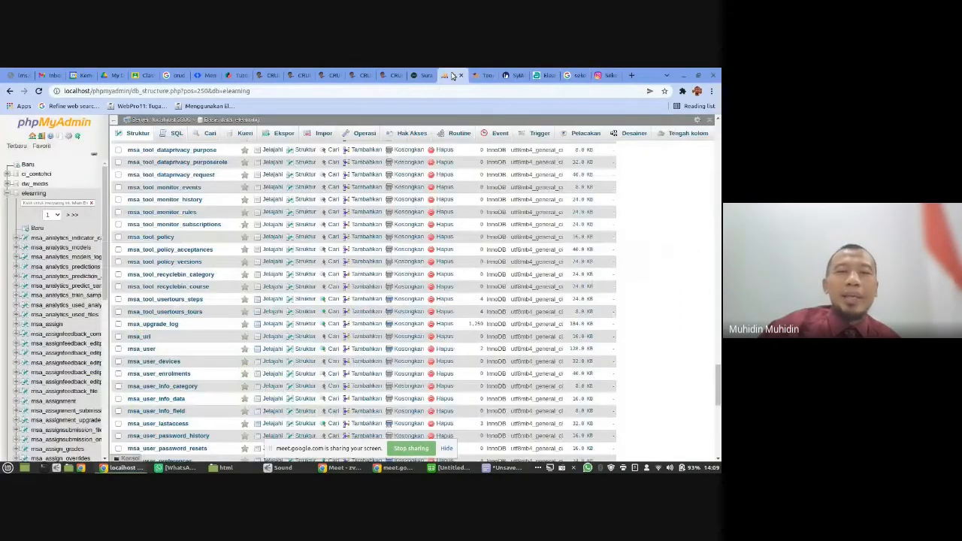
click(33, 136)
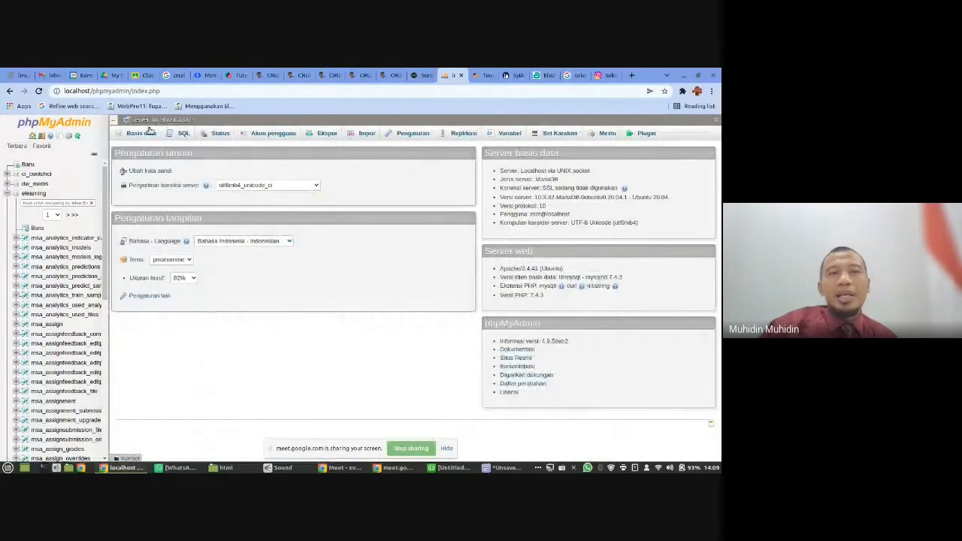
click(223, 244)
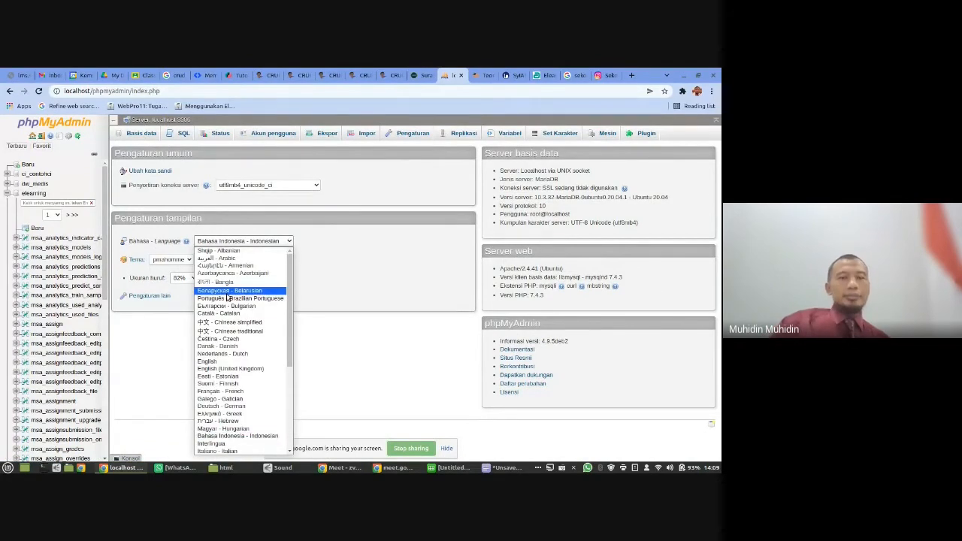
click(218, 362)
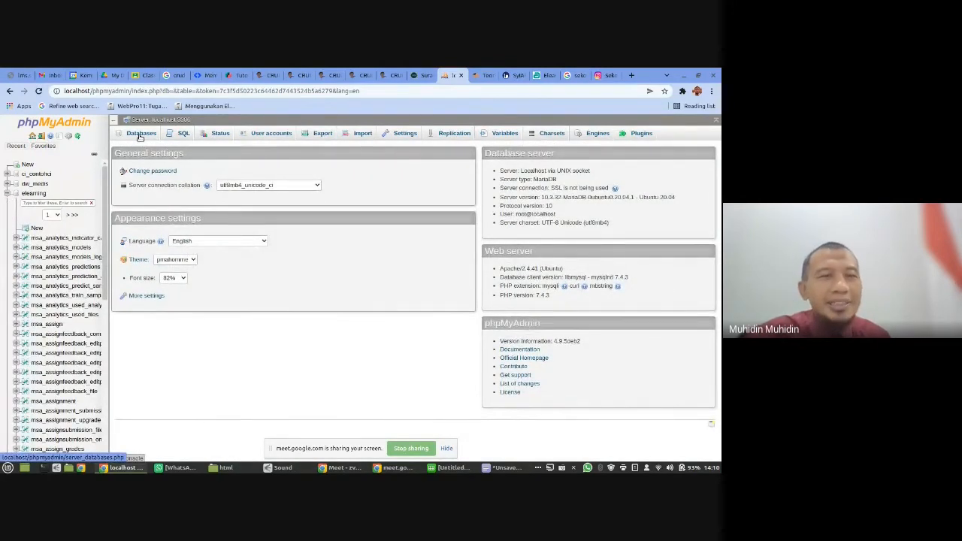
- Look over the server's list of databases and enter "nilai" as the name for a new database
click(139, 134)
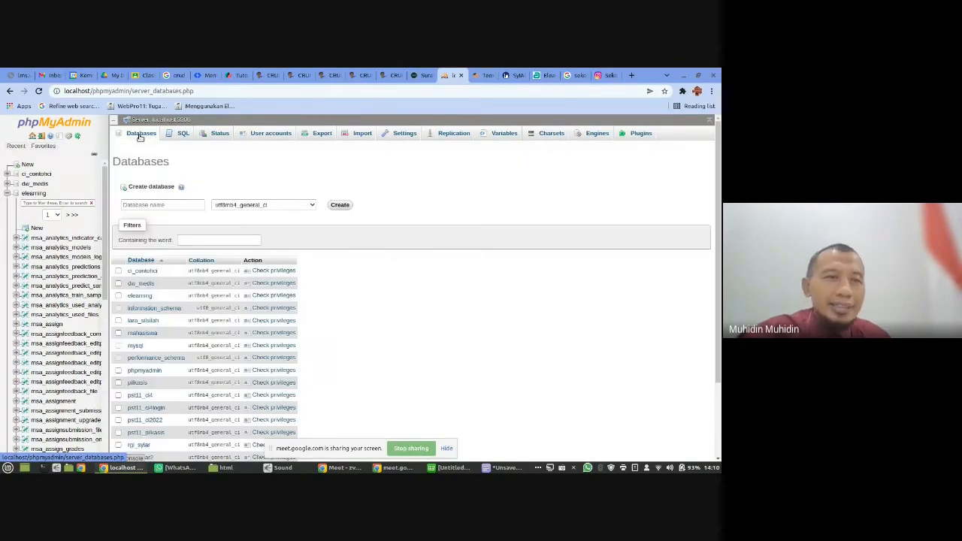
scroll(156, 224, down, 1)
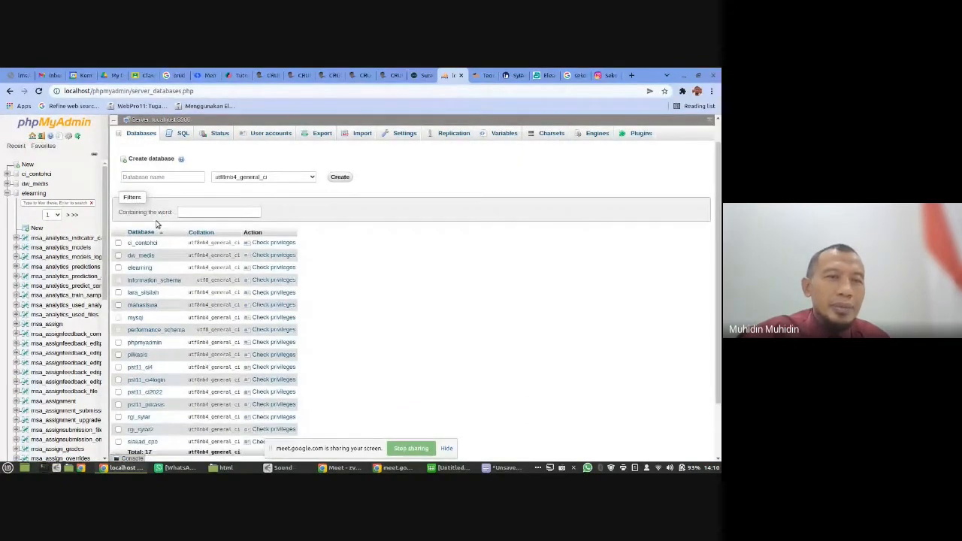
scroll(157, 224, up, 1)
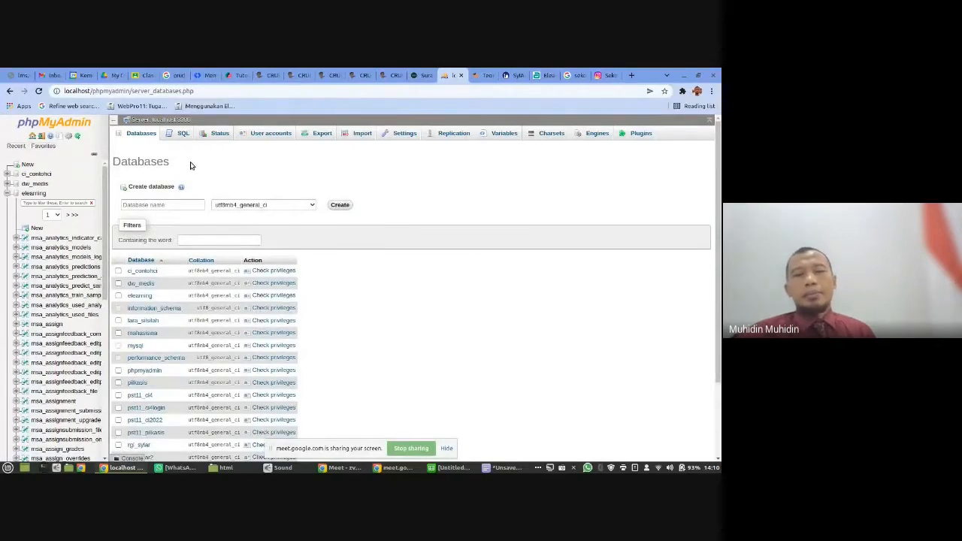
click(173, 208)
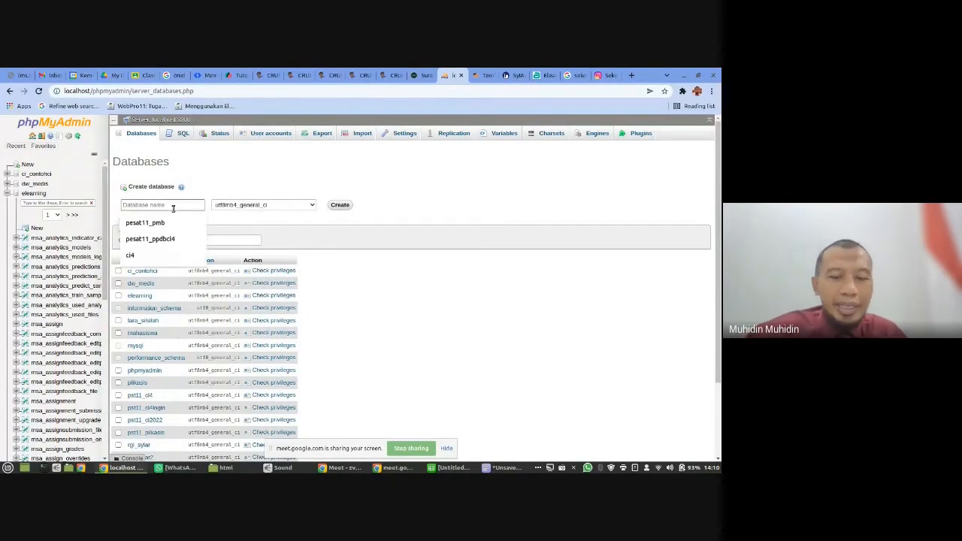
text(nilai)
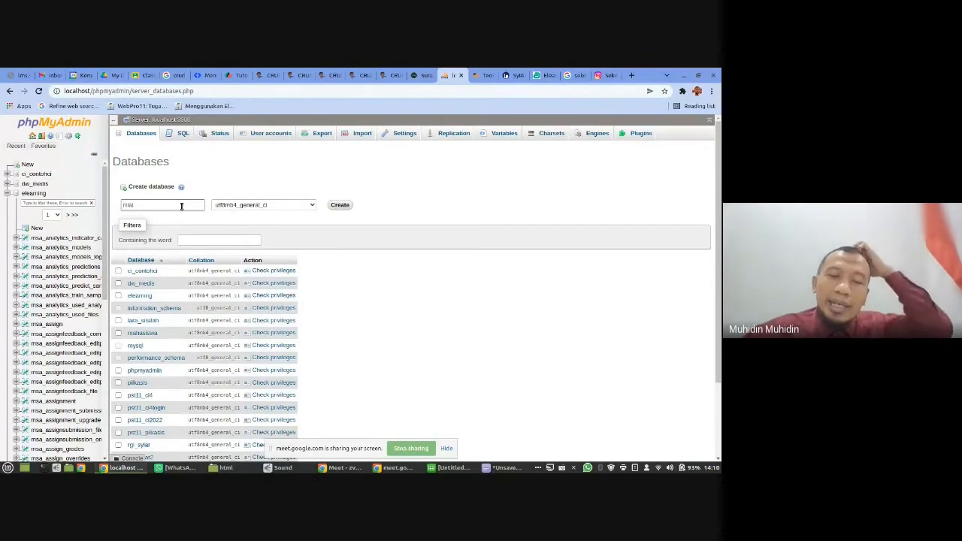
- Switch to the file manager and look inside the pesat folder's subfolder 10 under html
click(224, 467)
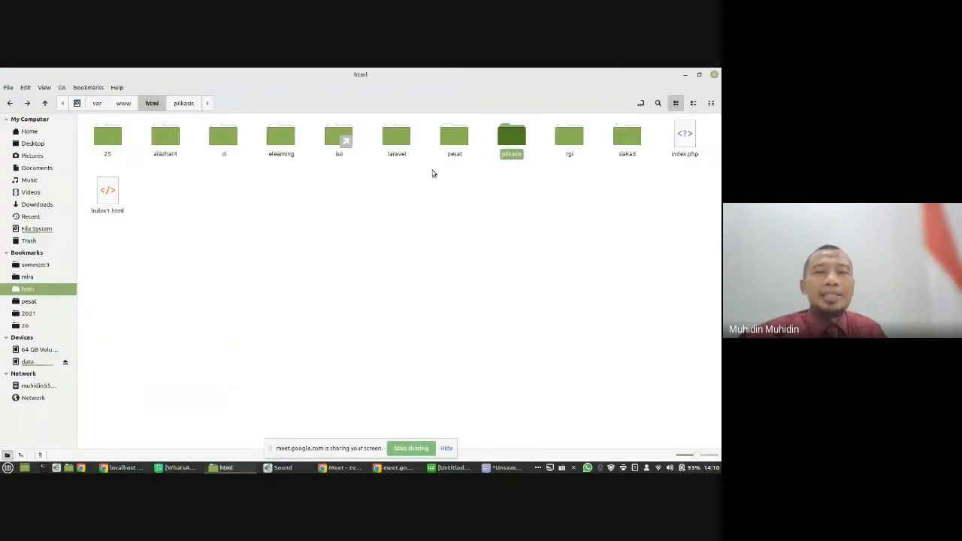
double_click(453, 136)
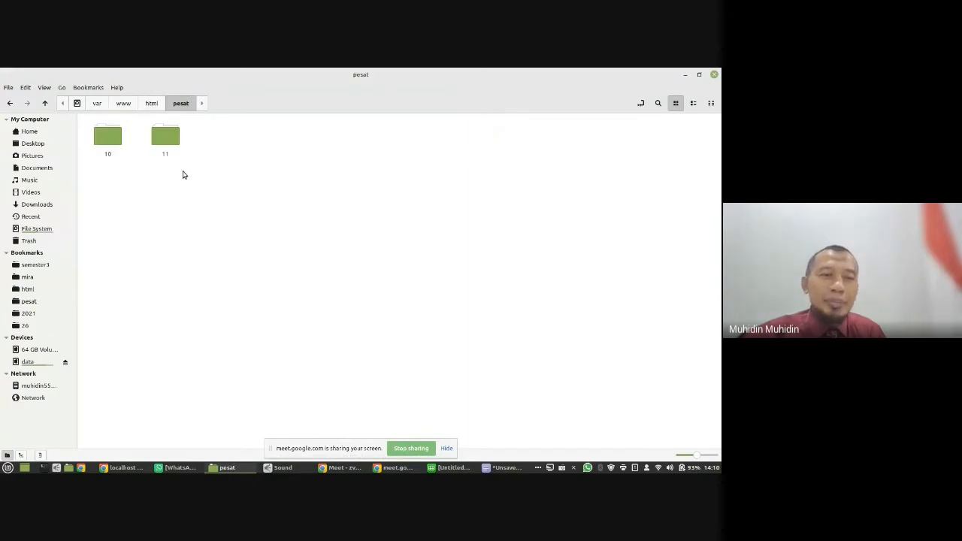
double_click(107, 137)
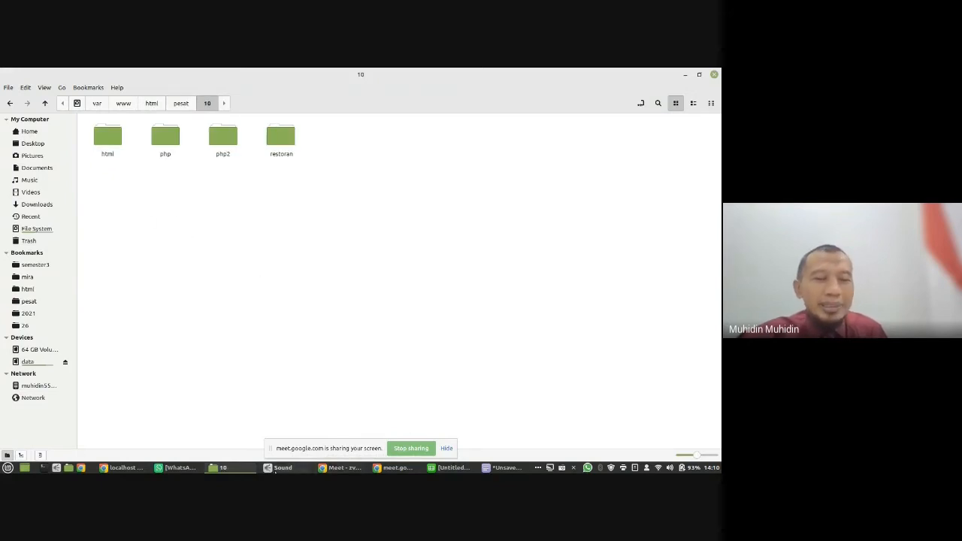
- Return to phpMyAdmin and prefix the new database name with "pst10_" so it reads "pst10_nilai"
click(125, 467)
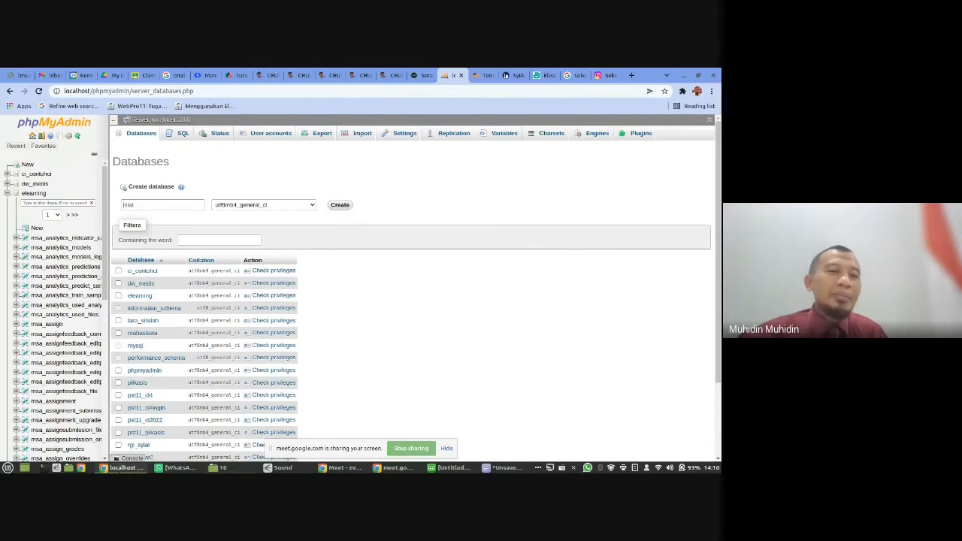
click(147, 203)
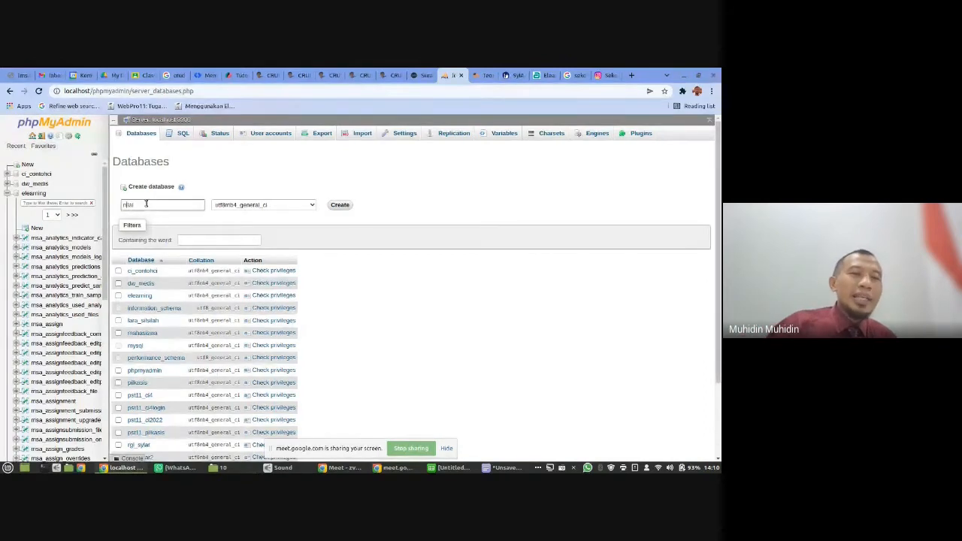
key(Home)
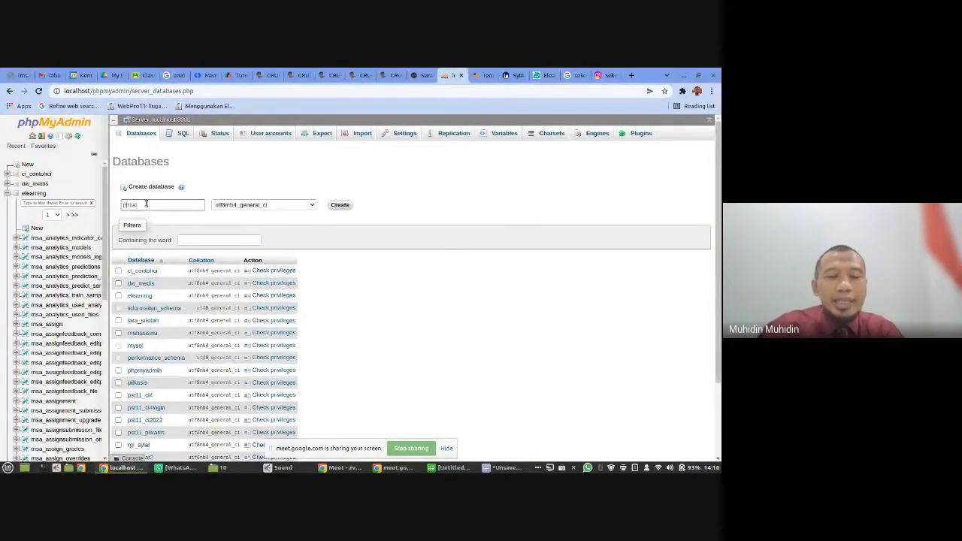
text(pst10)
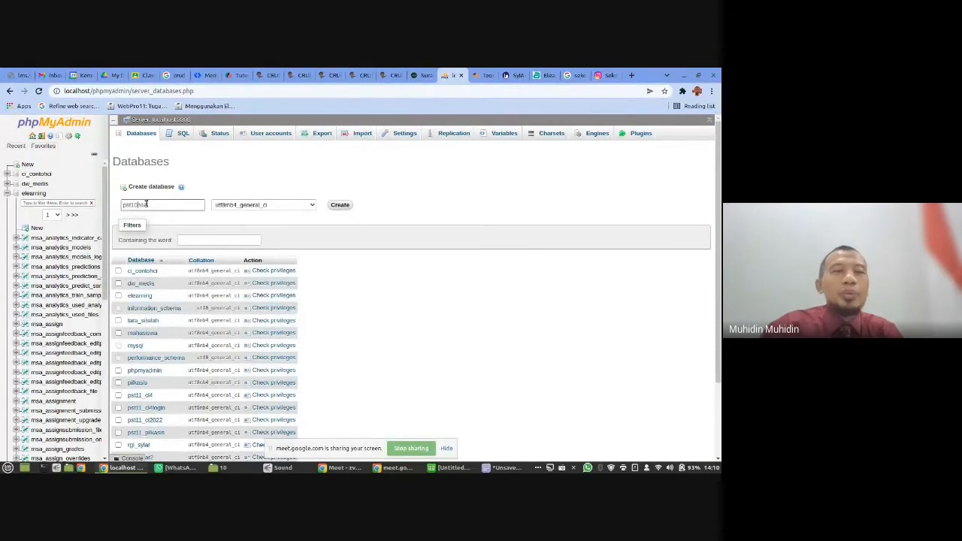
text(_)
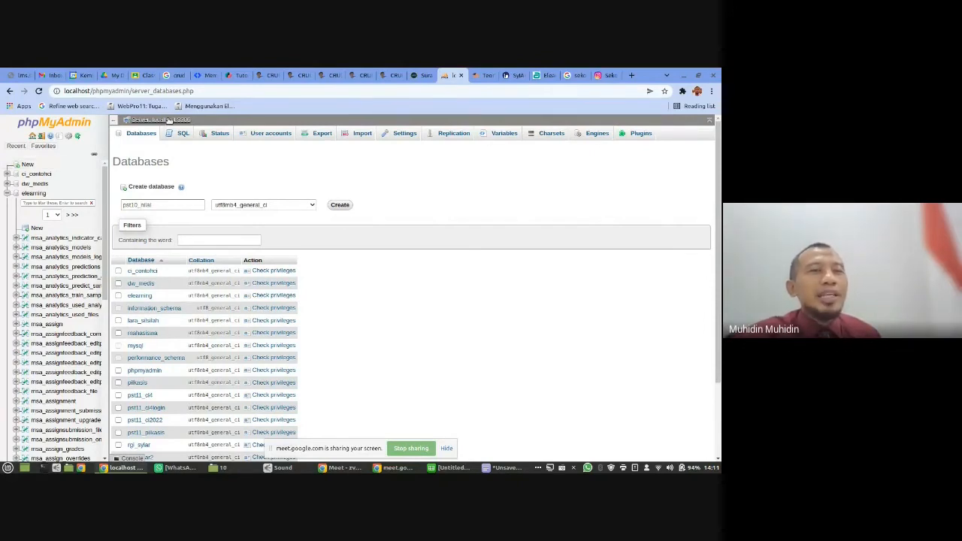
- Reopen the databases list from the server home page and enter "pst10_nilai" as the new database name
click(165, 121)
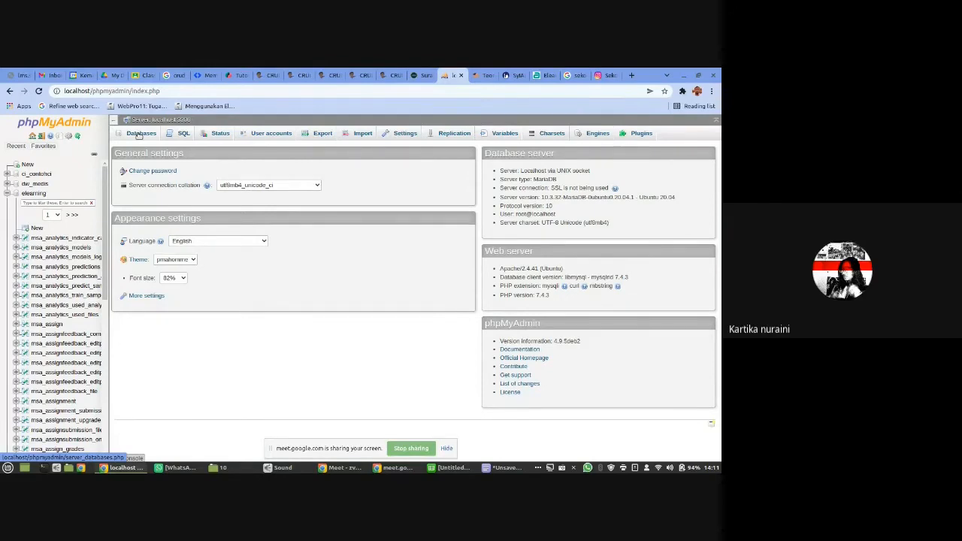
click(138, 134)
click(160, 205)
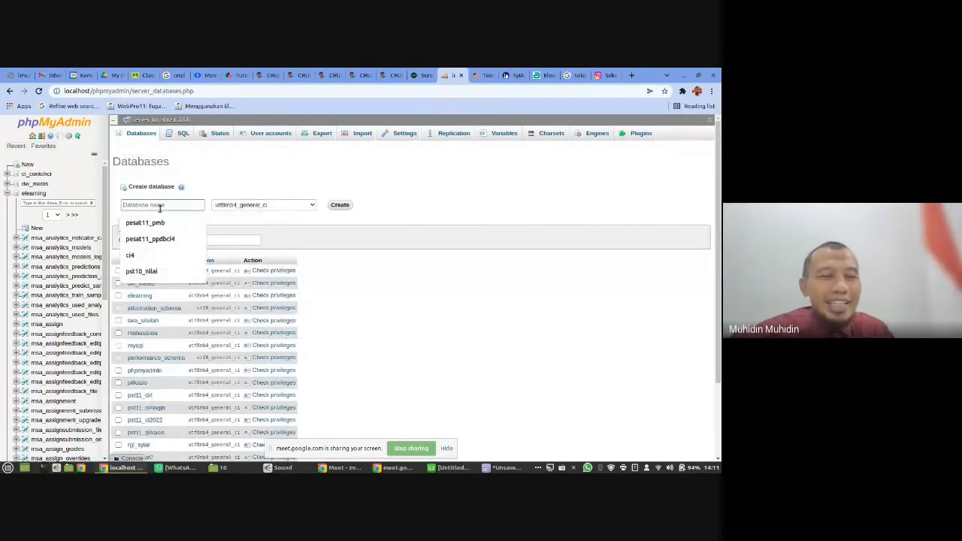
text(nilai)
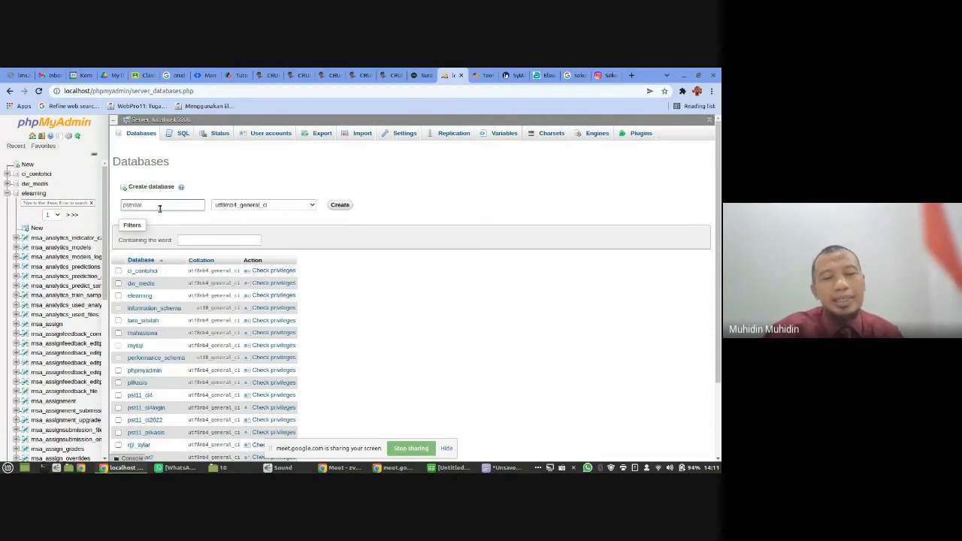
text(11)
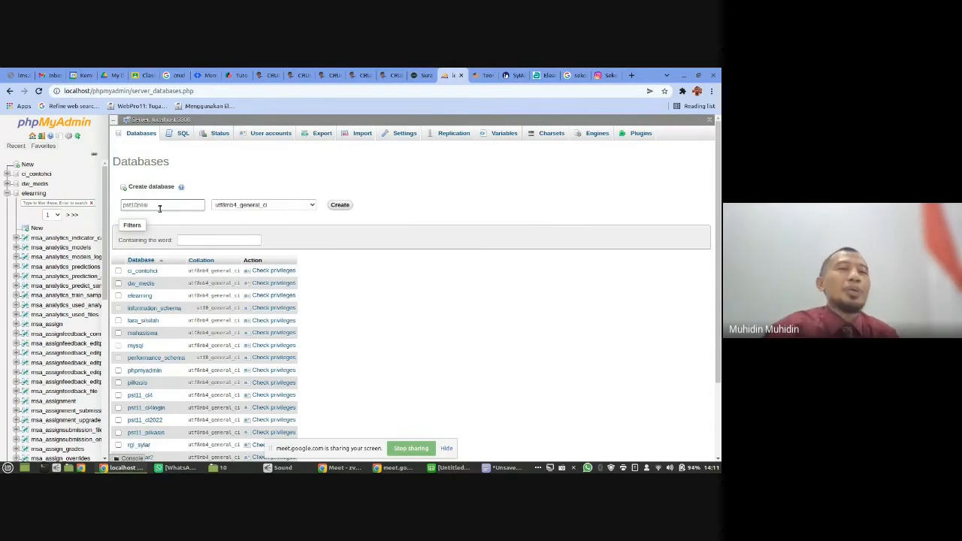
text(_)
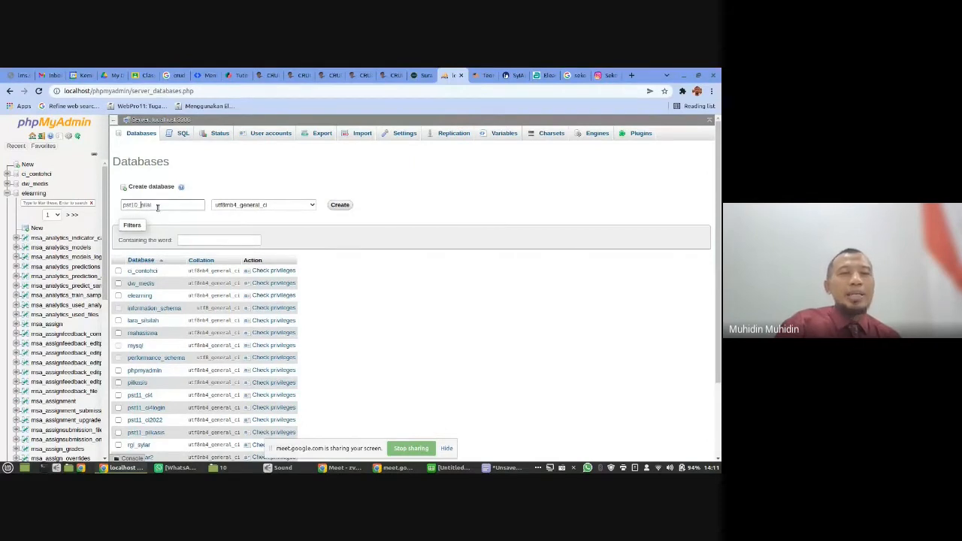
drag(140, 204, 155, 205)
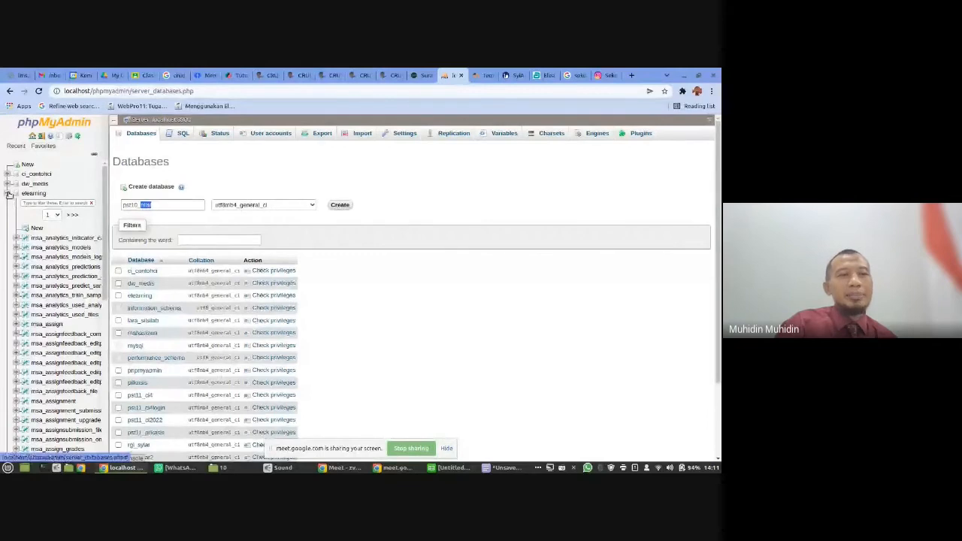
- Collapse the elearning database, expand the pst11 group in the database tree and highlight the "nilai" part of the new database name
click(8, 193)
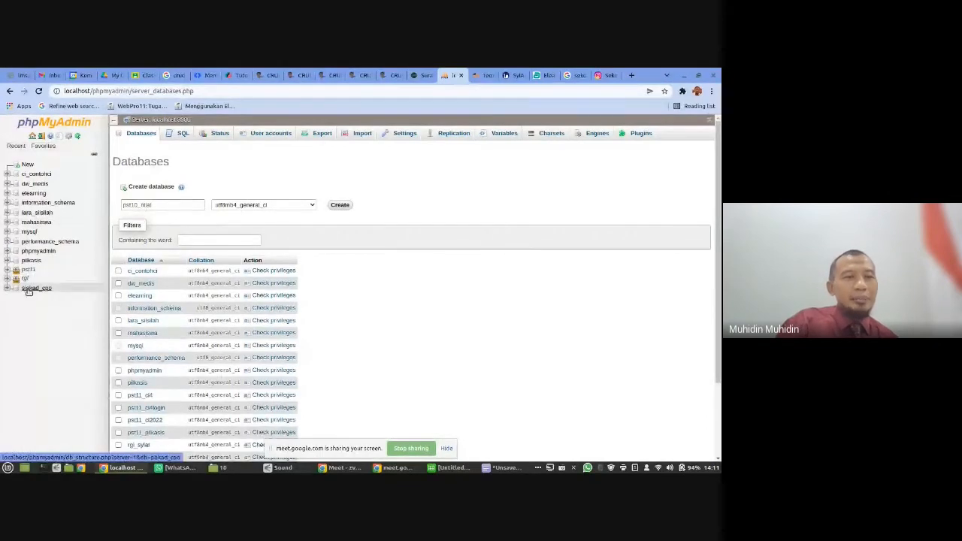
click(6, 270)
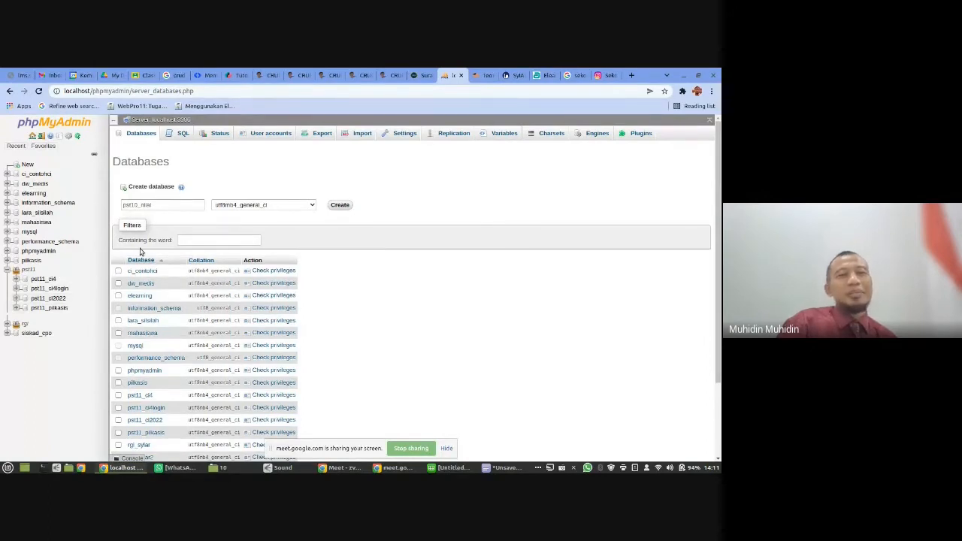
click(134, 206)
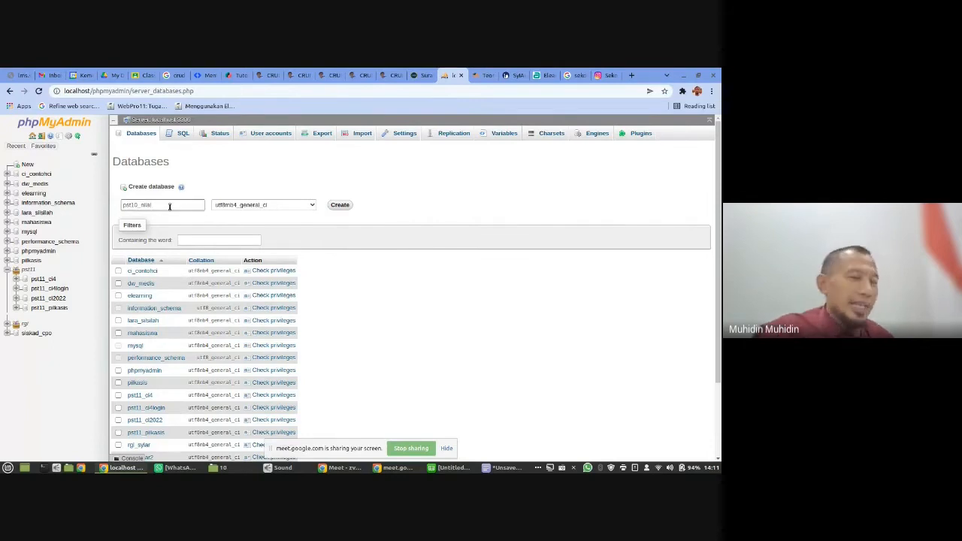
key(shift+Left)
key(shift+Left)
key(shift+Left)
key(shift+Left)
key(shift+Left)
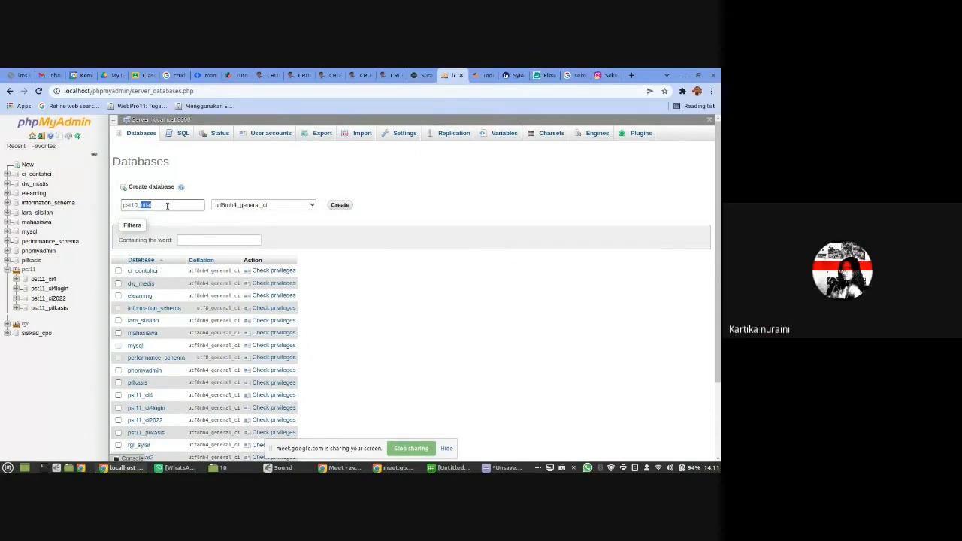
click(166, 205)
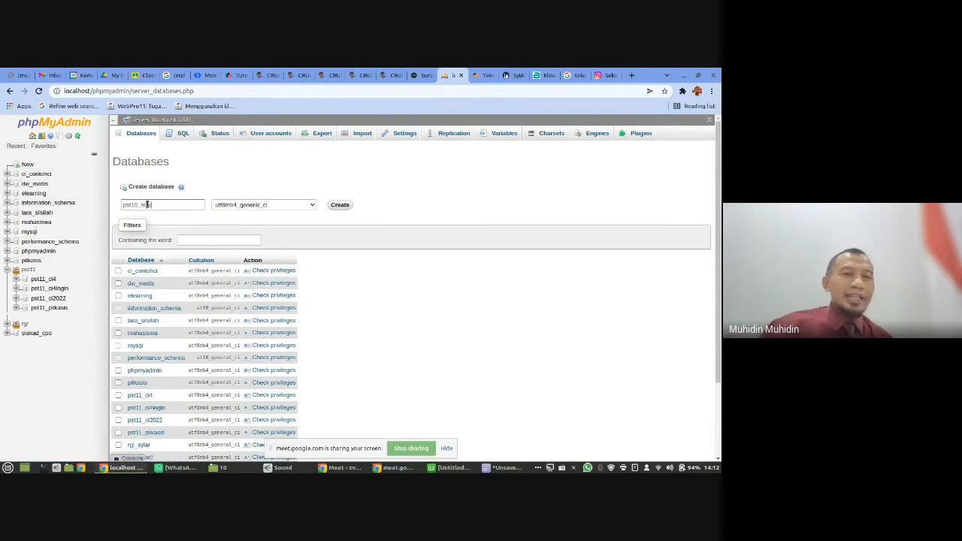
- Try to create a database named "elearning" and look at the tables of the existing elearning database
double_click(158, 204)
text(ele)
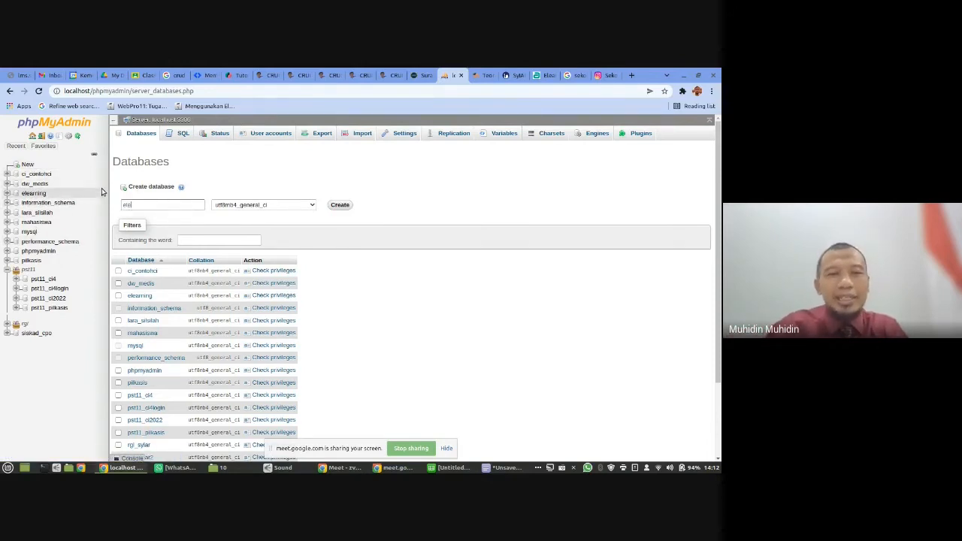
text(arning)
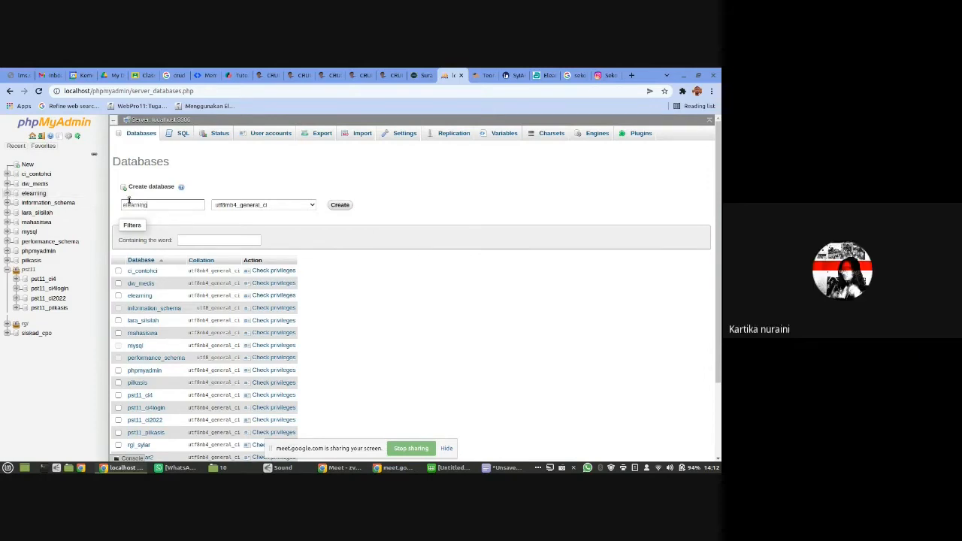
click(350, 206)
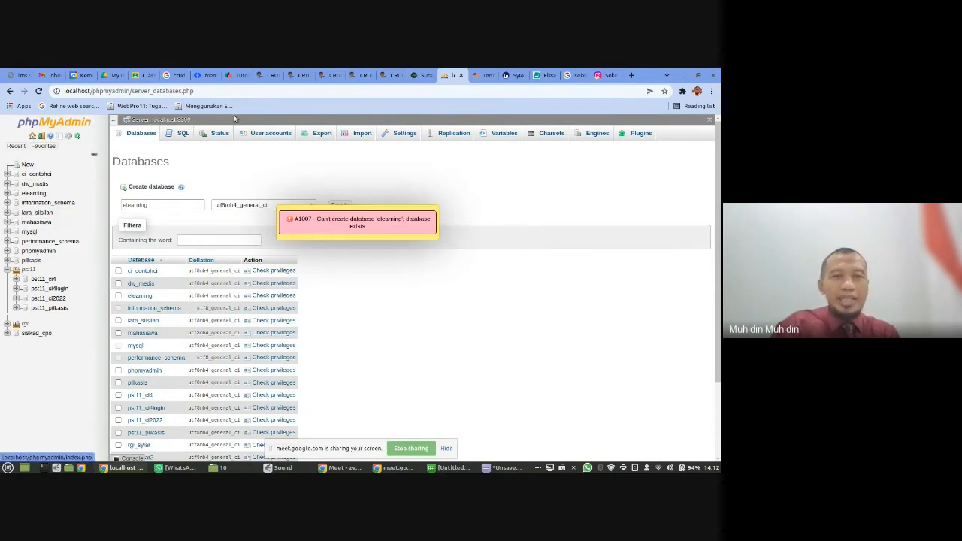
click(38, 193)
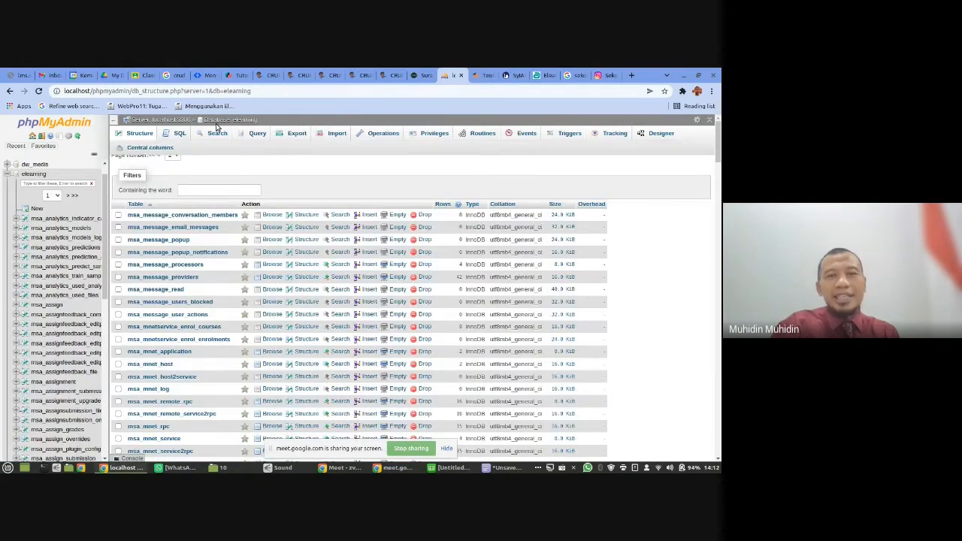
- Go back to the server's databases list at 125% page zoom and enter "nilai" as the new database name
click(164, 121)
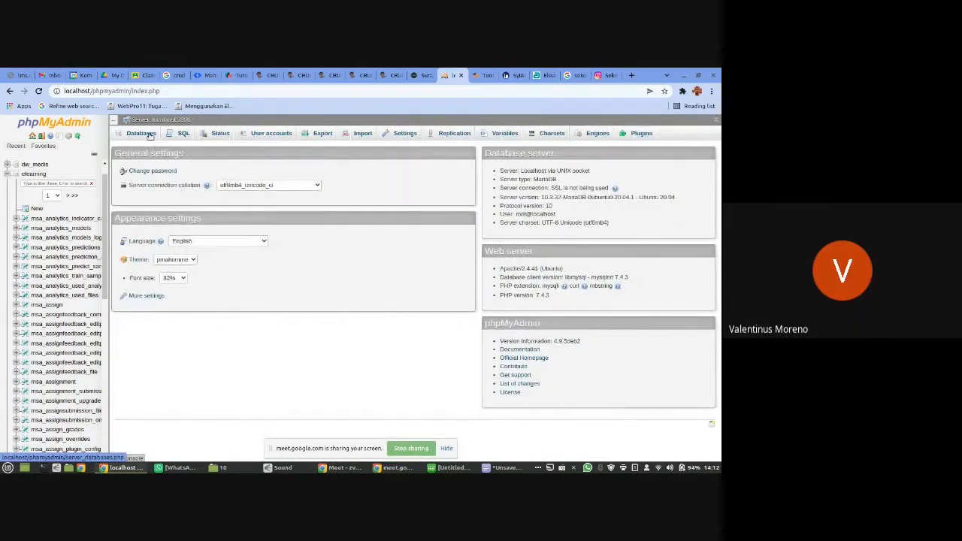
key(ctrl+plus)
key(ctrl+plus)
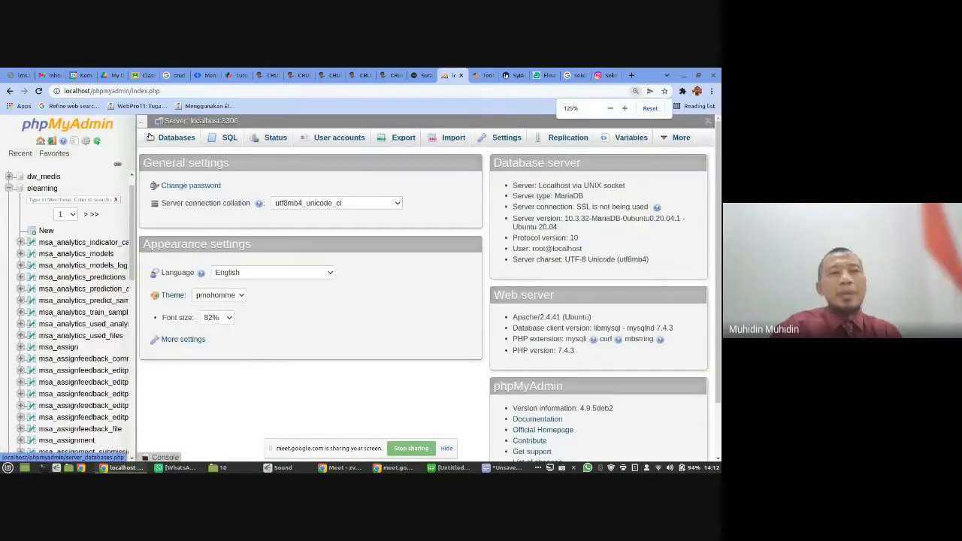
click(173, 141)
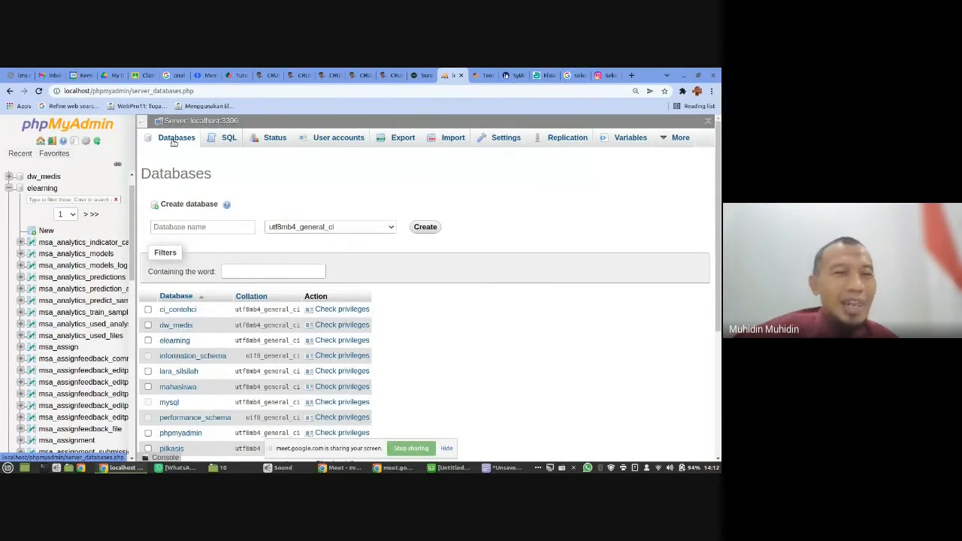
click(209, 227)
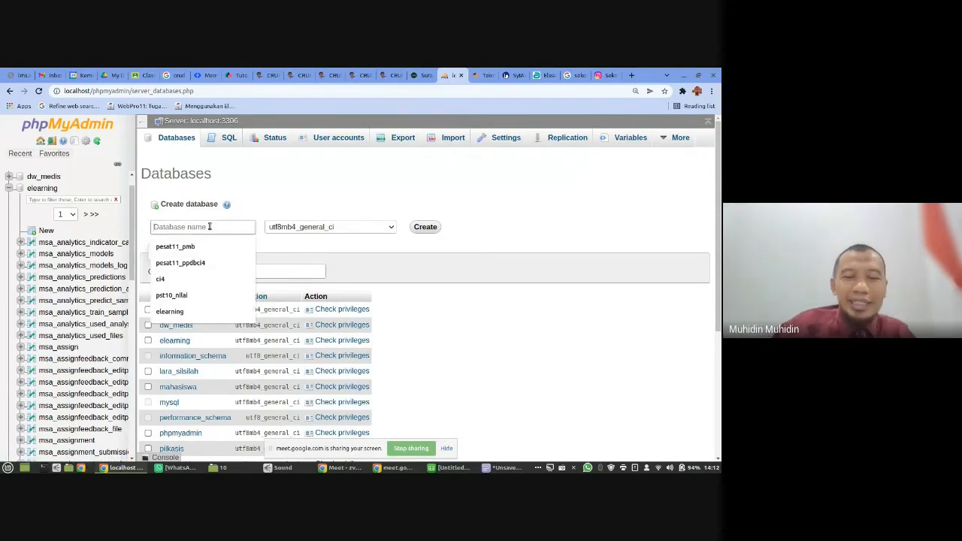
text(nilai)
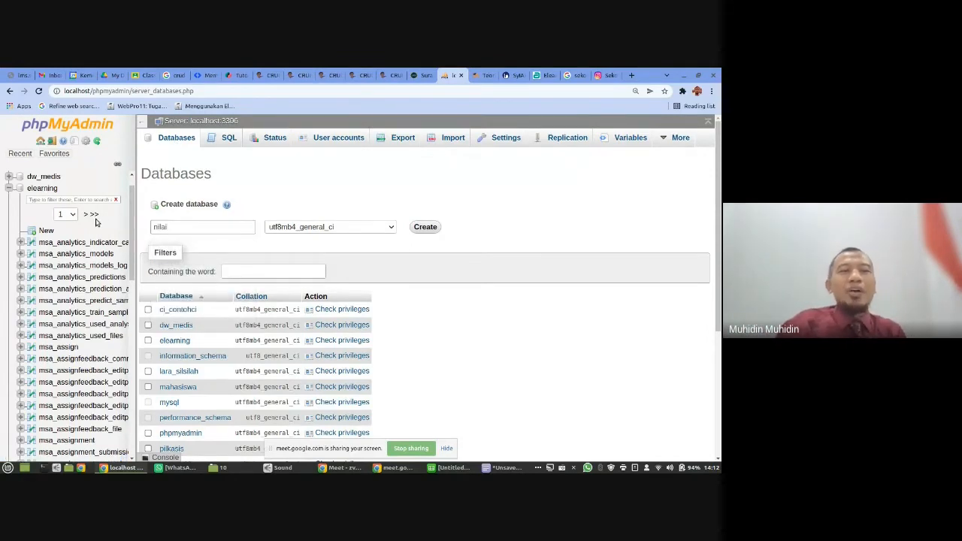
- Collapse the elearning database in the tree and prefix the new database name with "pst10_"
click(9, 188)
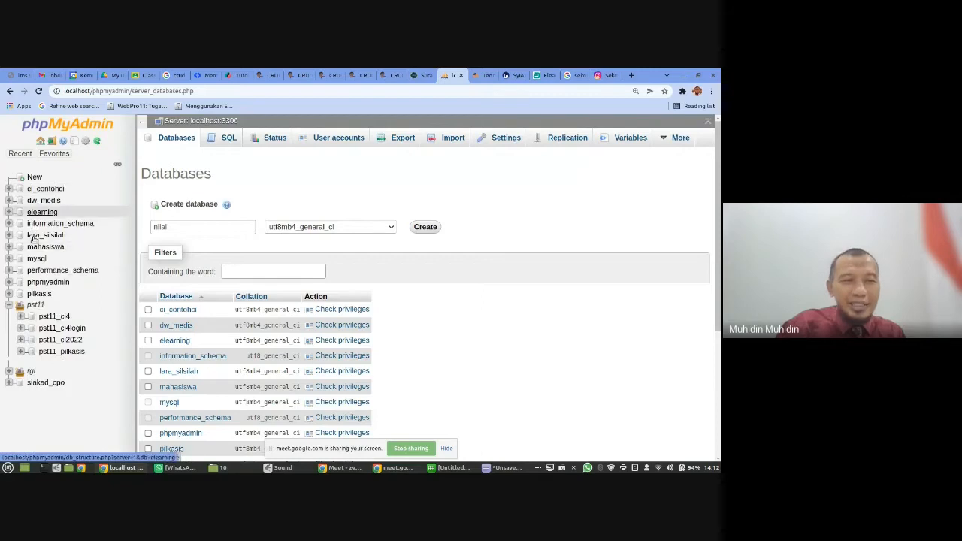
click(201, 223)
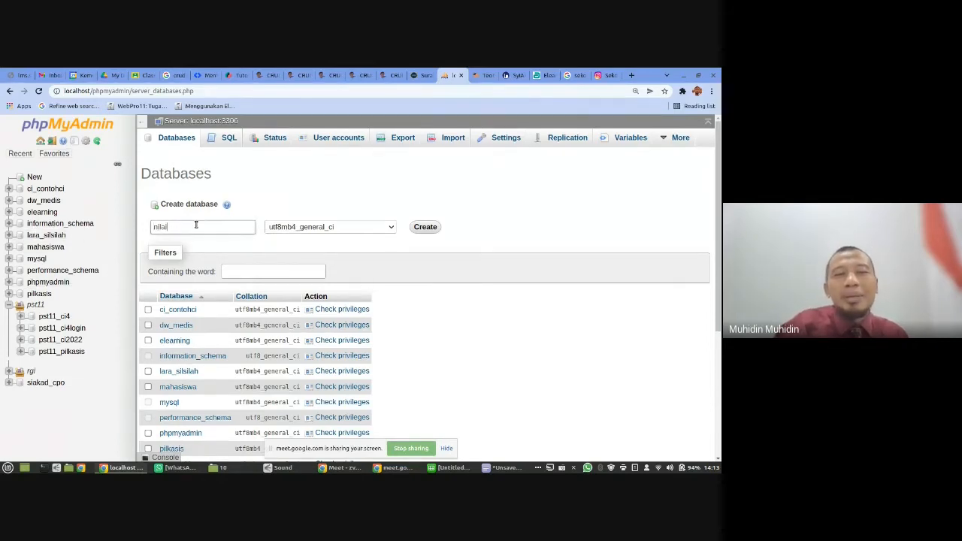
drag(196, 224, 142, 223)
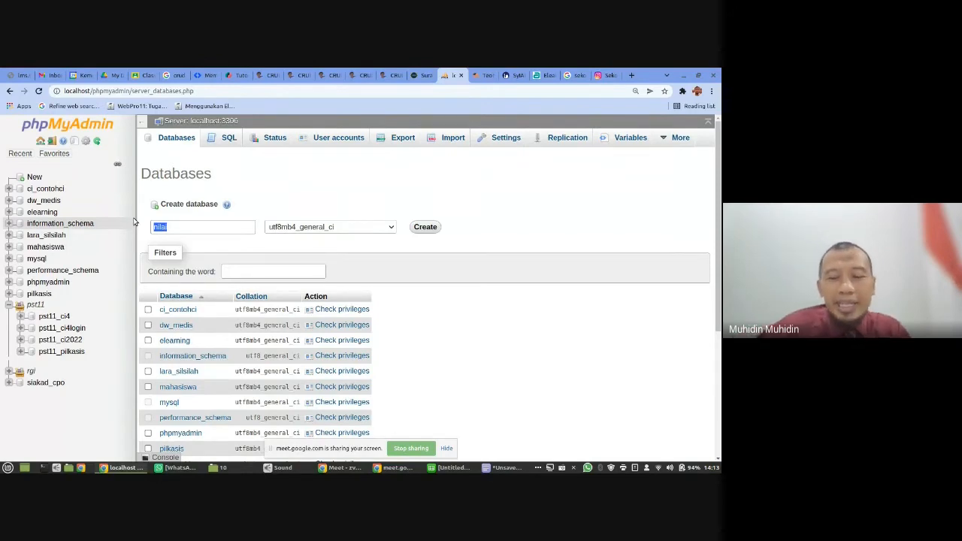
key(Home)
text(pst10_)
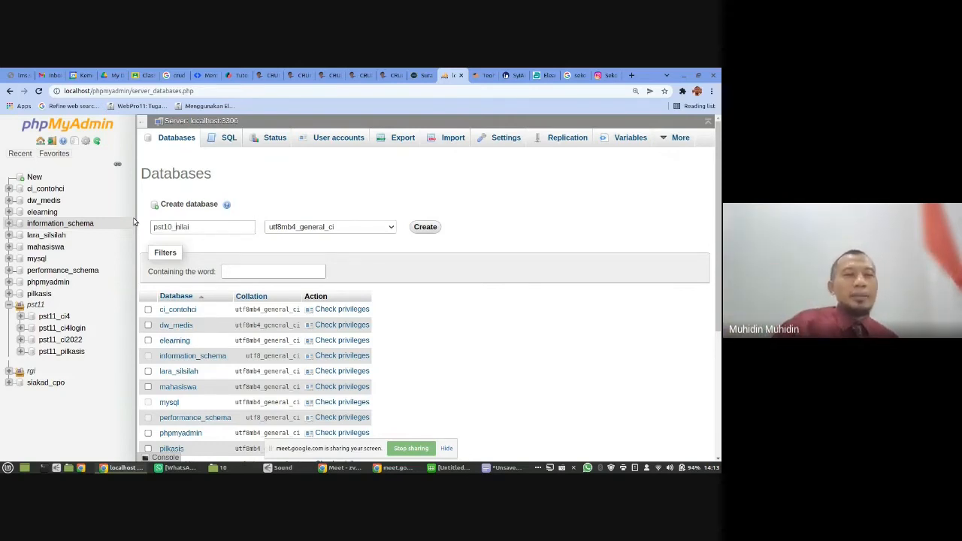
- Replace the "pst" in the name's prefix with "pesat" and create the database "pesat10_nilai"
key(BackSpace)
key(BackSpace)
key(BackSpace)
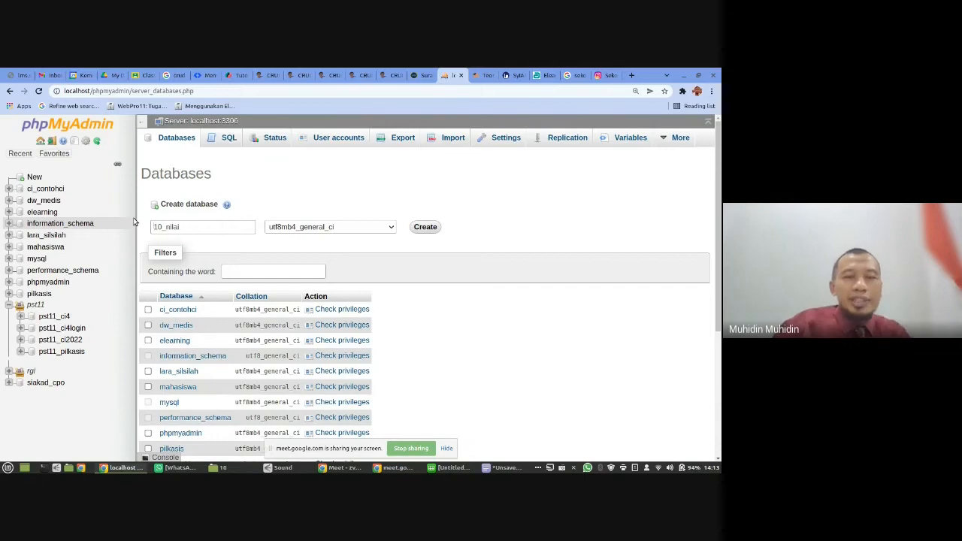
text(pesat)
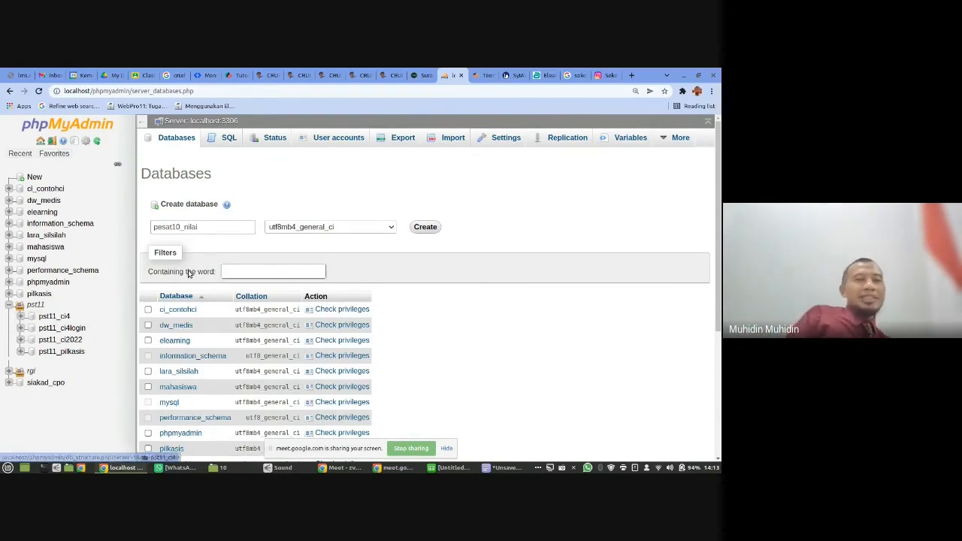
click(180, 229)
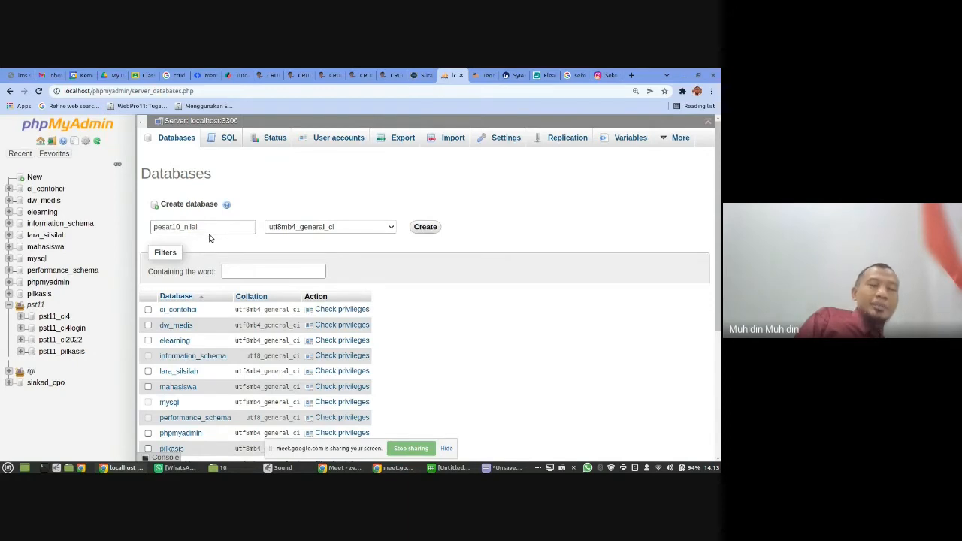
drag(185, 228, 203, 242)
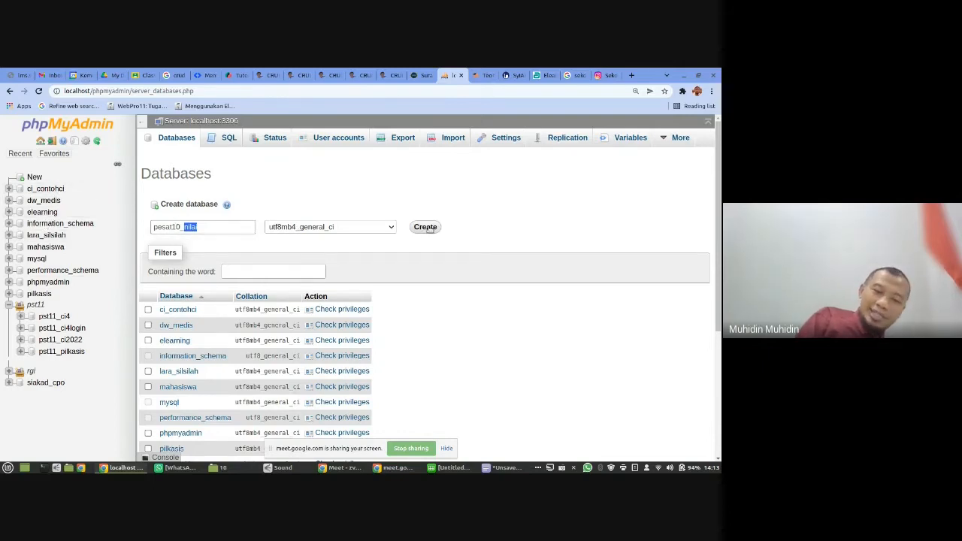
click(425, 227)
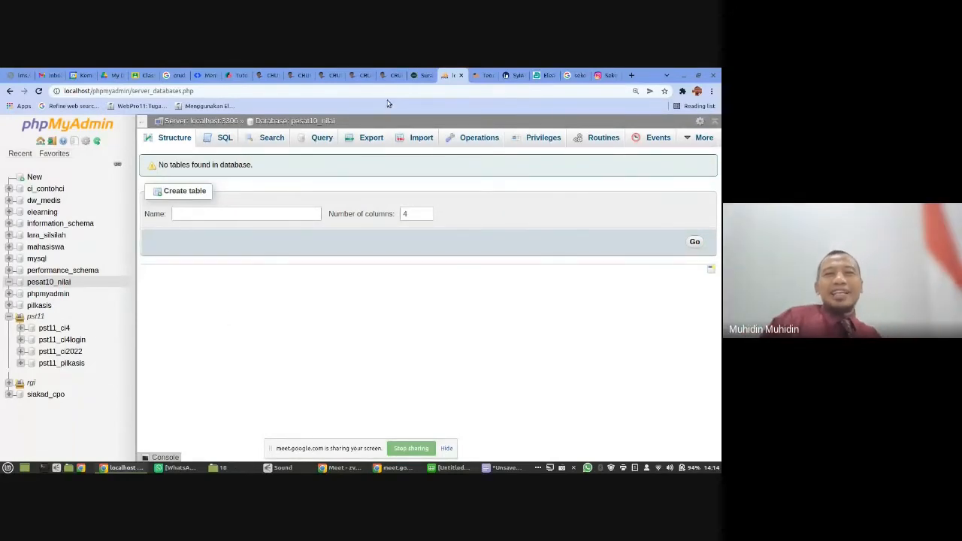
- Look at the CRUD PHP tutorial and the e-learning MySQL lesson, and return to phpMyAdmin
click(390, 76)
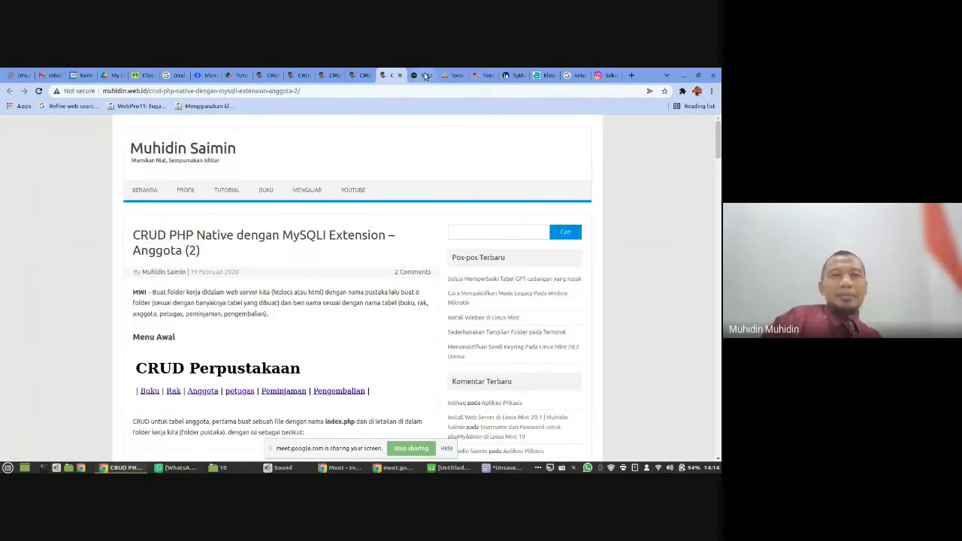
click(421, 76)
click(481, 75)
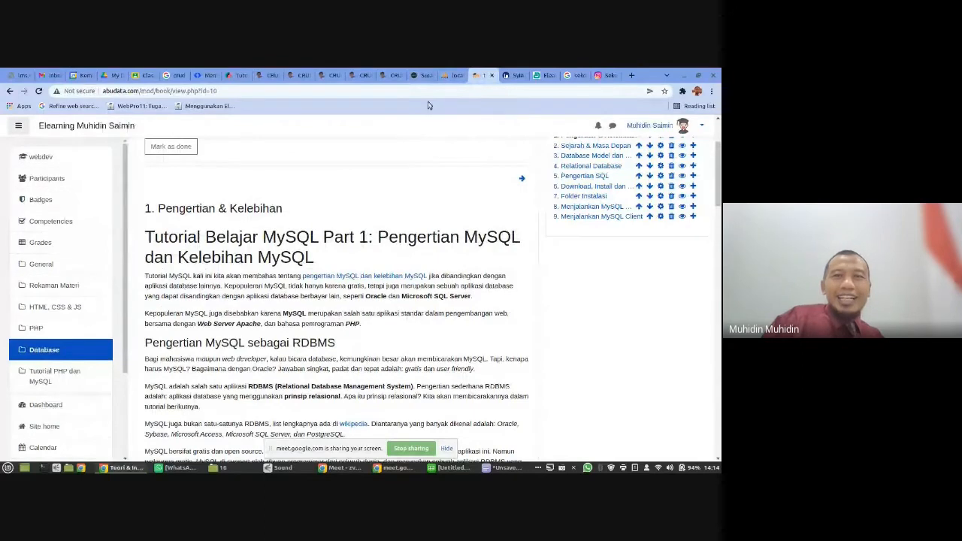
click(451, 76)
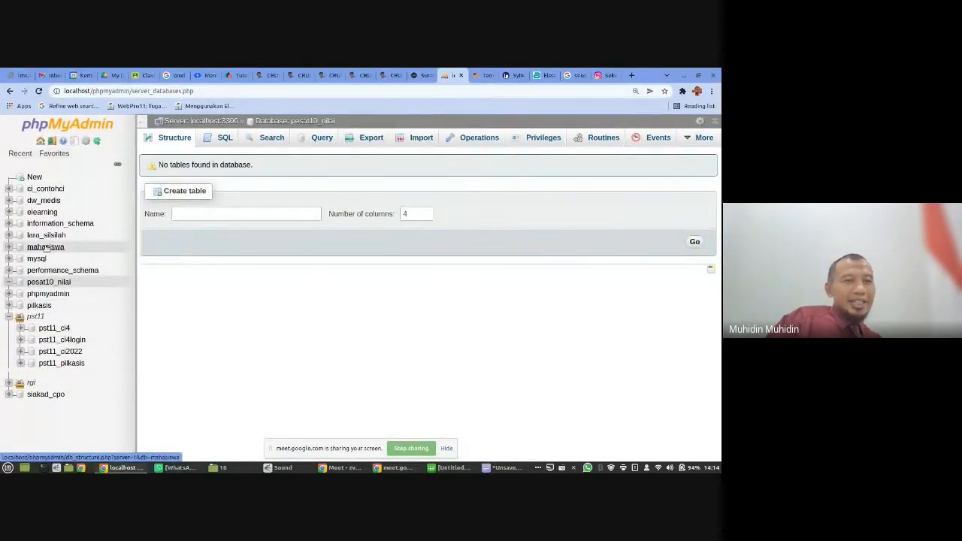
- View the elearning database's tables and bring up the text document outlining the Aplikasi Nilai tables
click(42, 212)
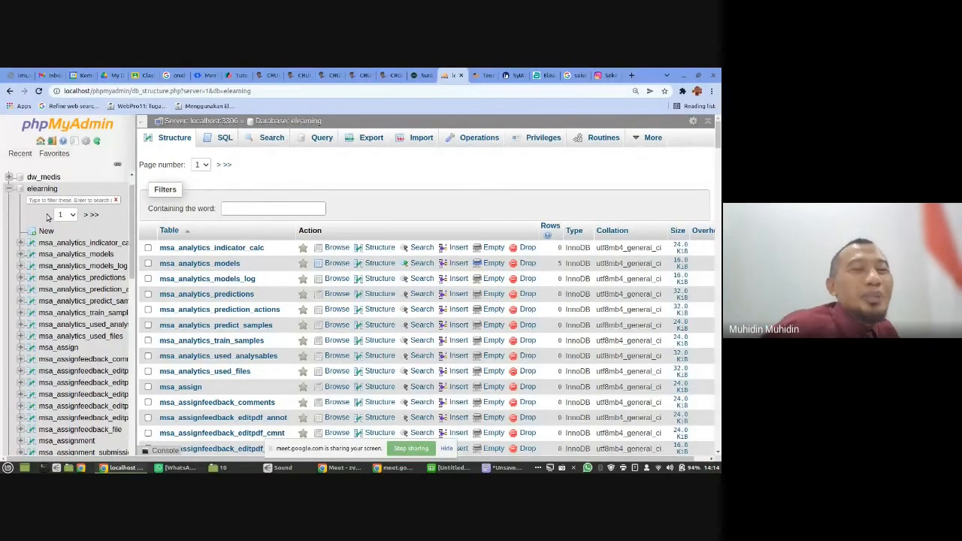
click(508, 468)
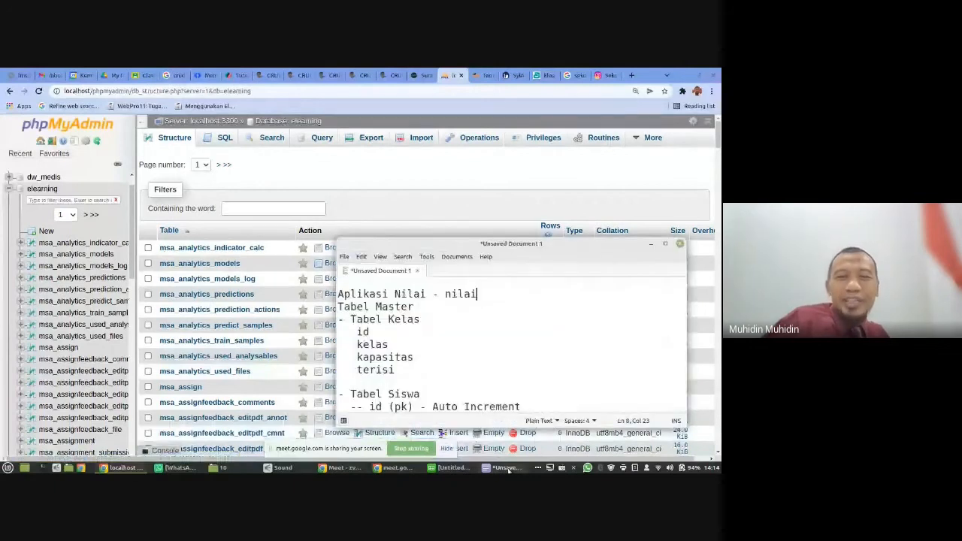
click(421, 394)
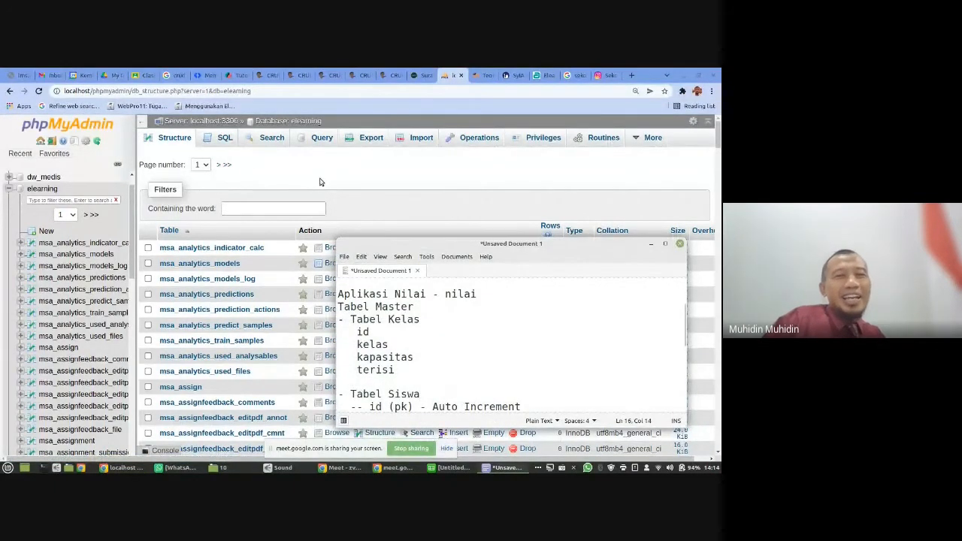
- Return to the phpMyAdmin server home, collapse the elearning database and open the pesat10_nilai database
click(202, 123)
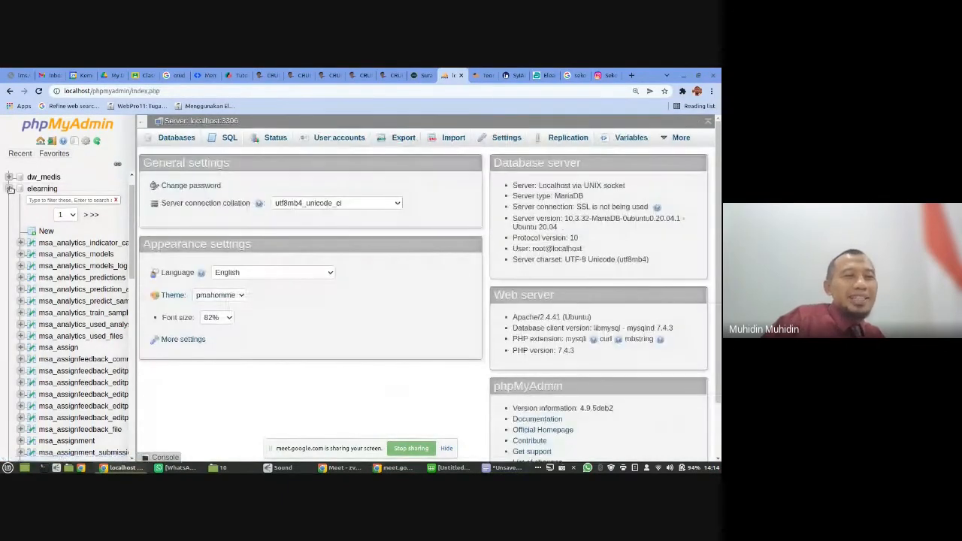
click(9, 188)
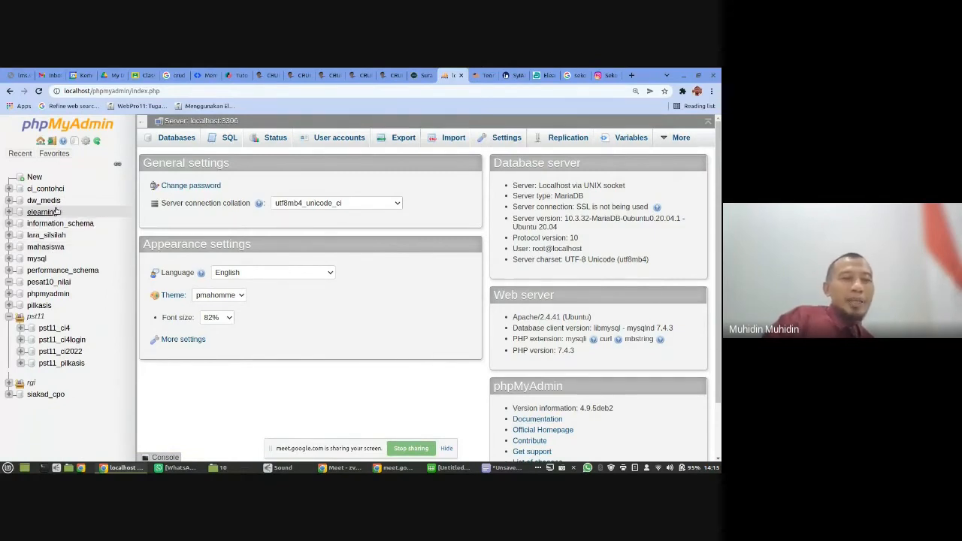
click(49, 282)
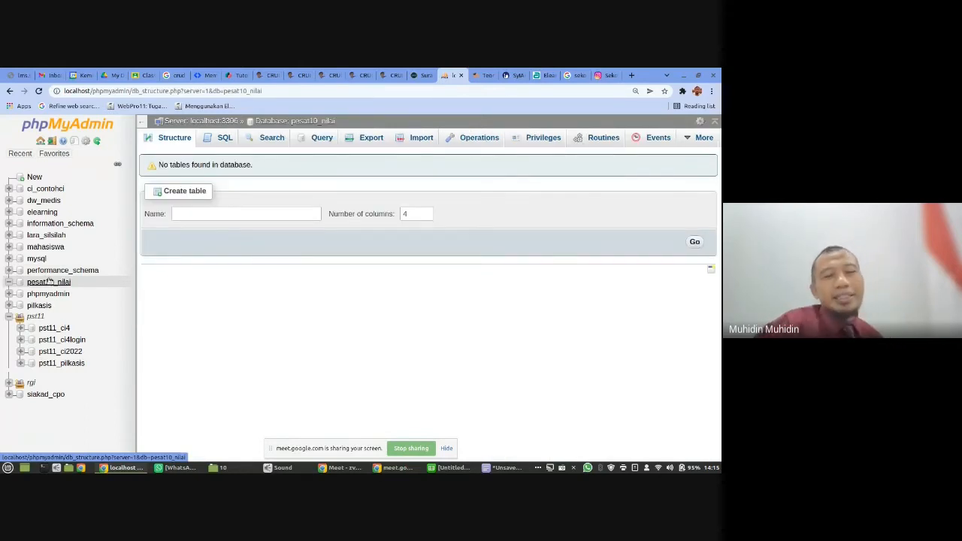
- Open a terminal and try to start the MySQL client with the command "mysql-uroot -p"
click(44, 468)
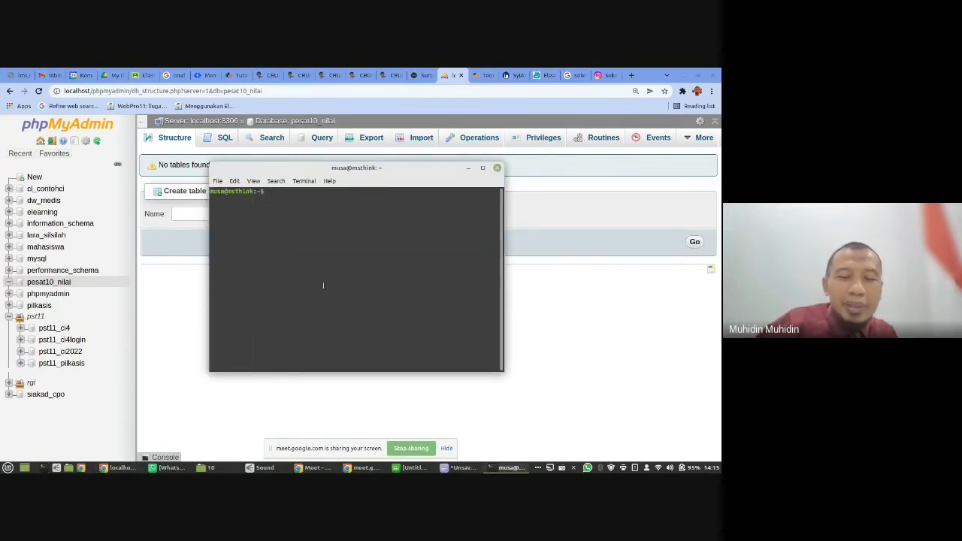
text(mysql)
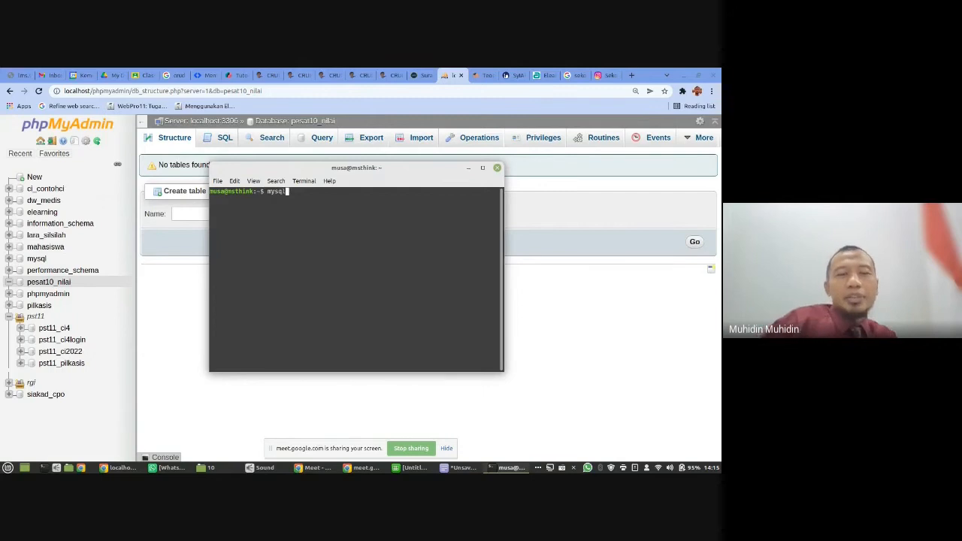
text( -uroot )
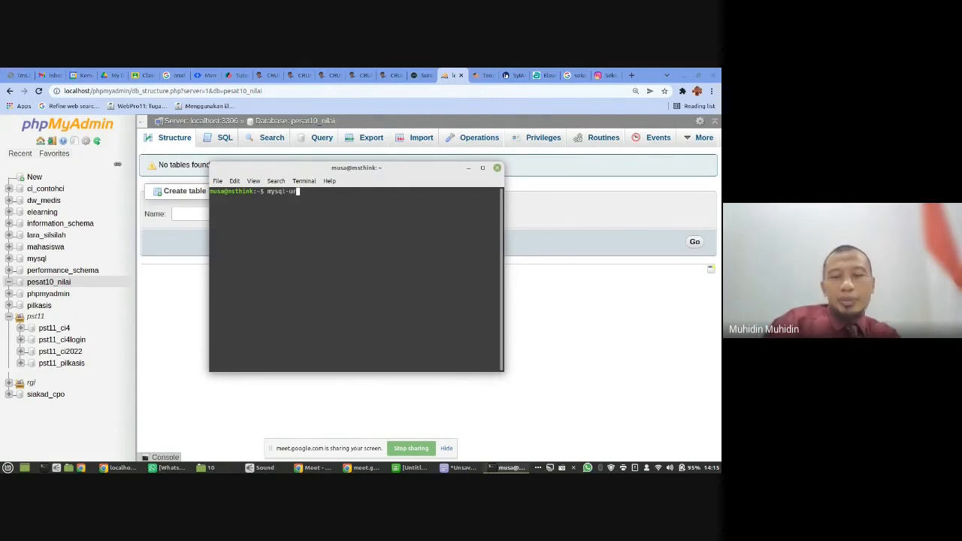
text(-p)
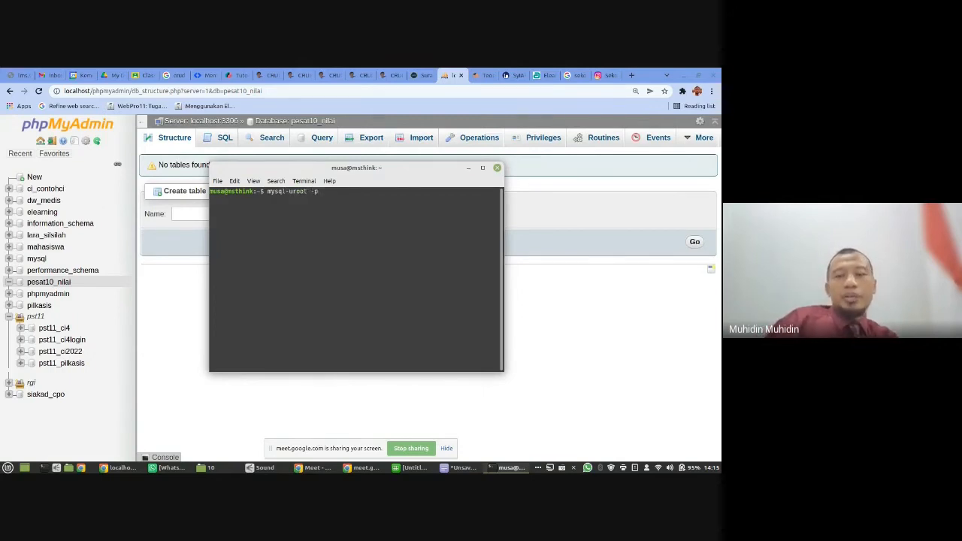
key(Return)
- Correct the command to "mysql -uroot -p", run it and log in with the account password
key(Up)
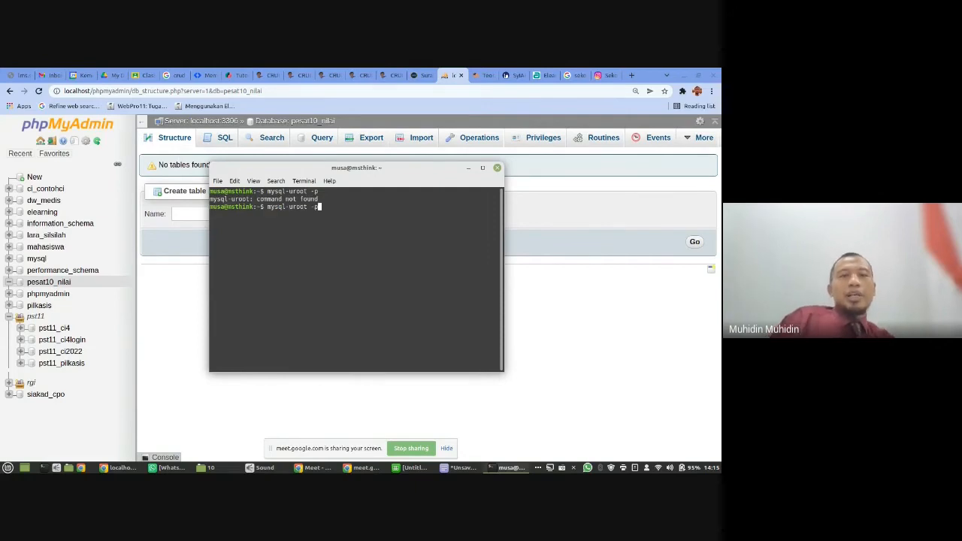
key(Left)
key(Left)
key(Left)
key(Left)
key(Left)
key(Left)
key(Left)
key(Left)
key(Left)
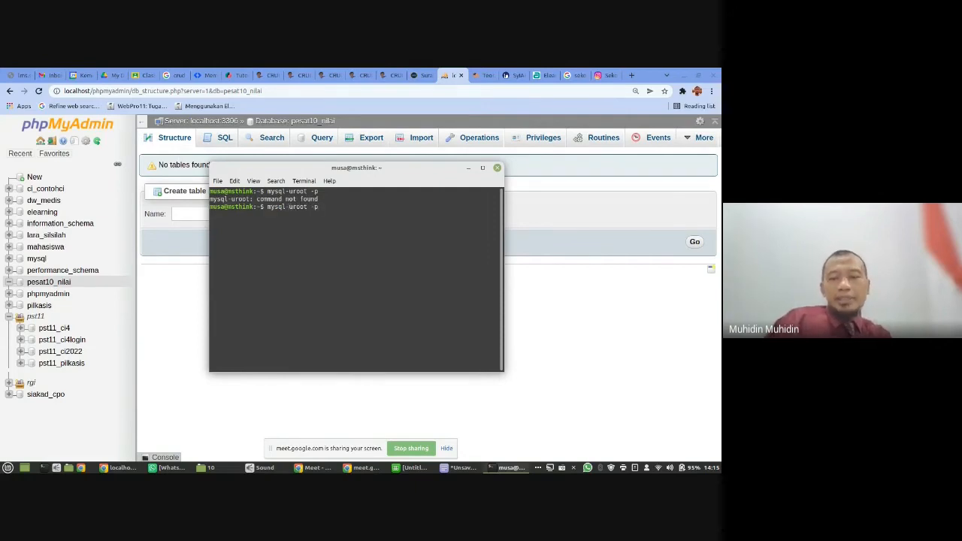
key(Return)
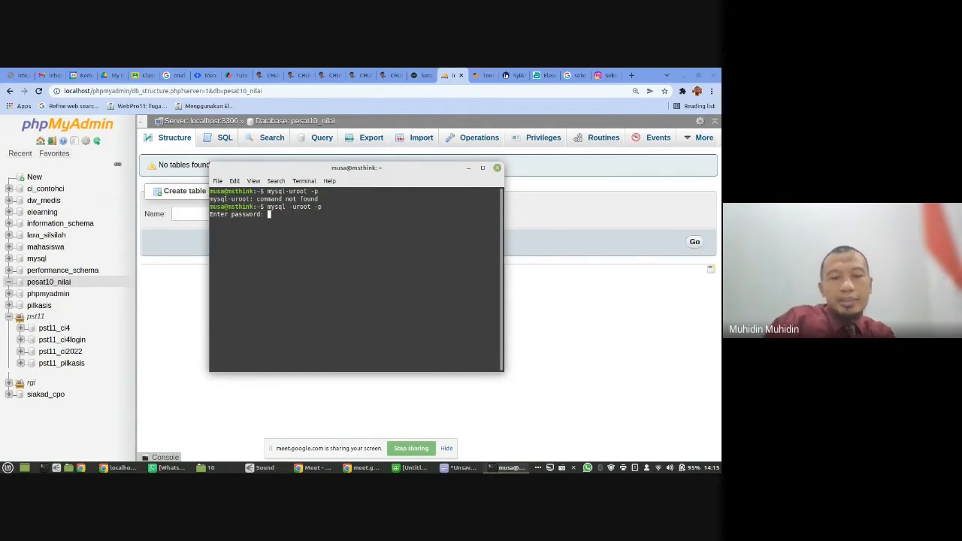
key(Return)
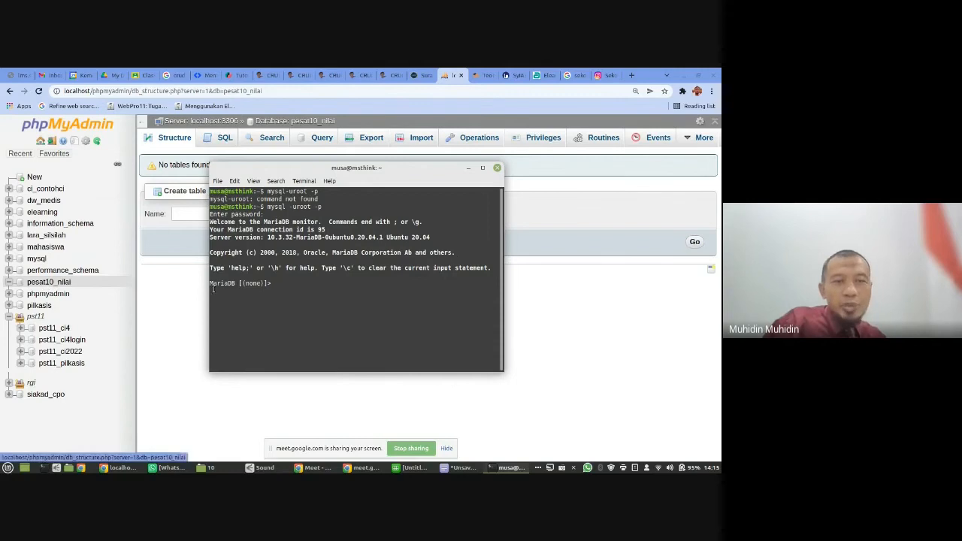
- List the server's databases with "show databases;", highlight pesat10_nilai in the output and return to phpMyAdmin
text(show)
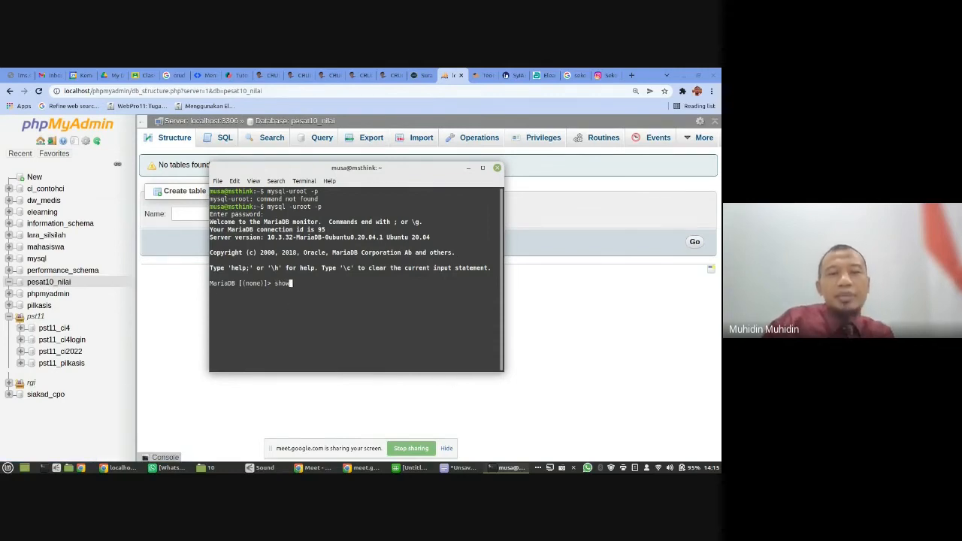
text( databas)
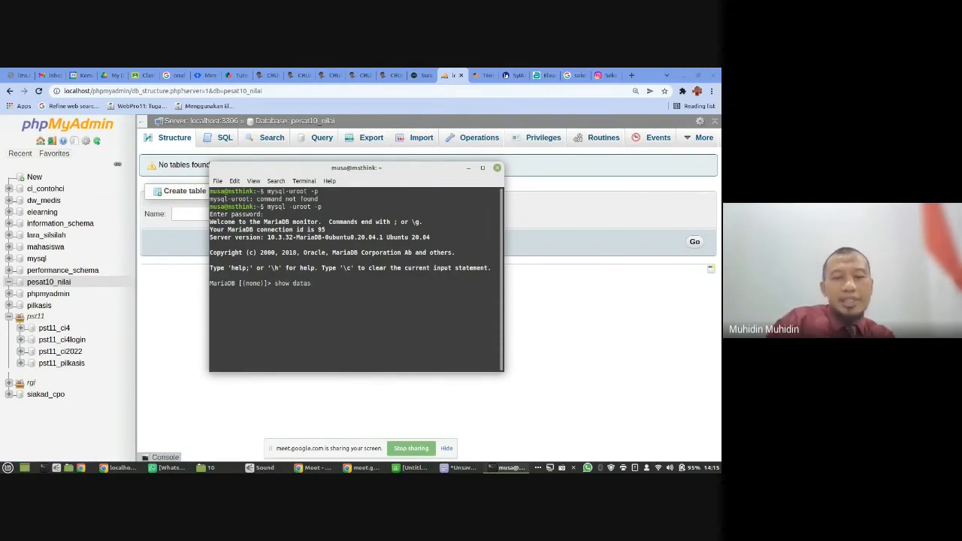
text(es;)
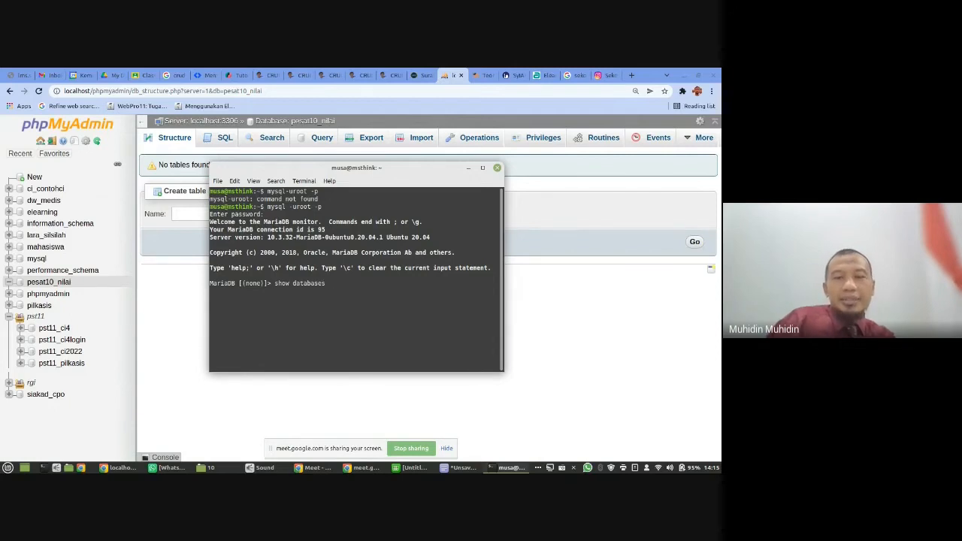
key(Return)
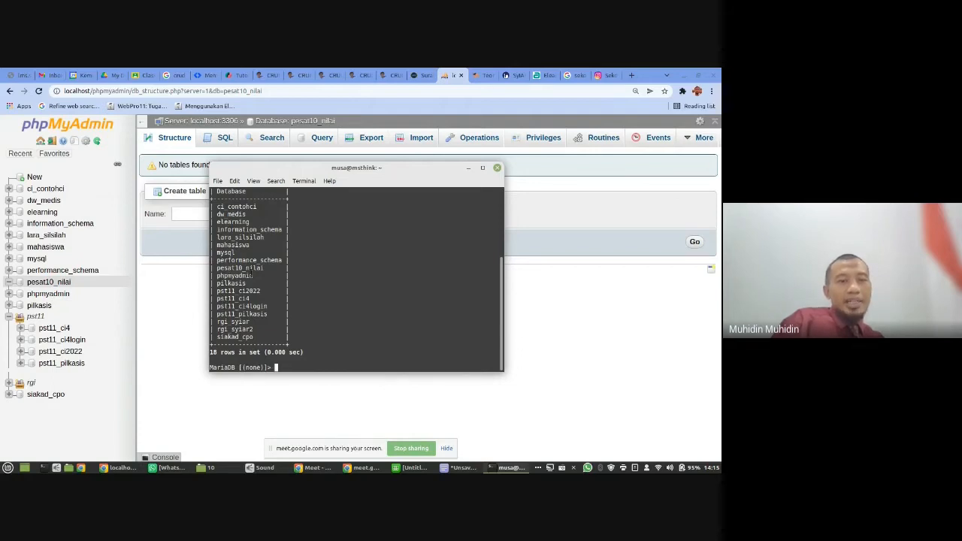
drag(220, 268, 271, 268)
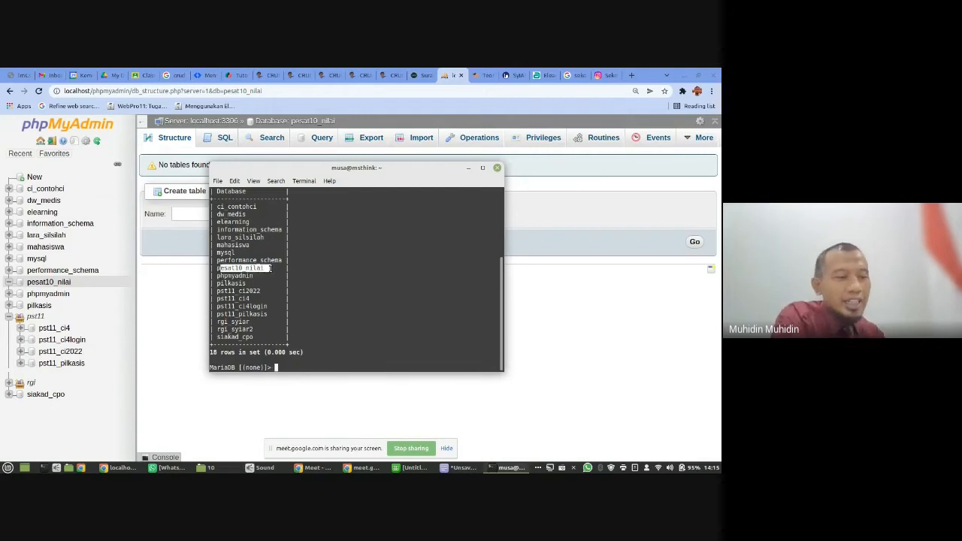
click(514, 251)
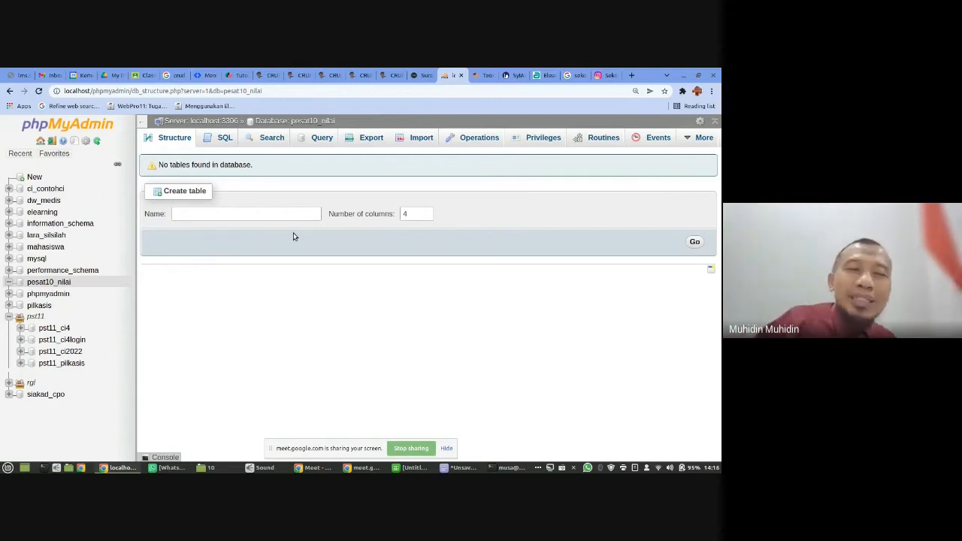
- Bring up the text document and highlight the Kelas table's name and its fields id, kelas, kapasitas and terisi
click(262, 215)
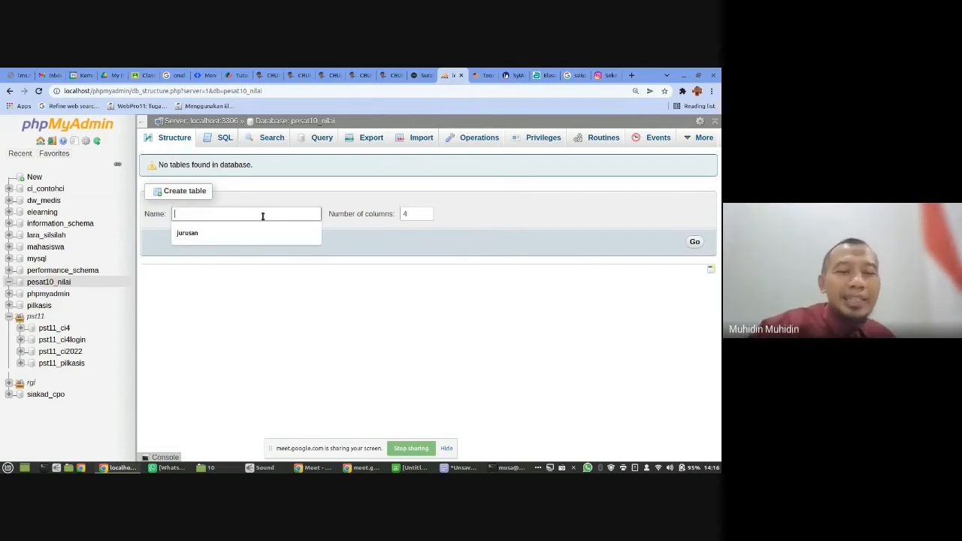
text(t)
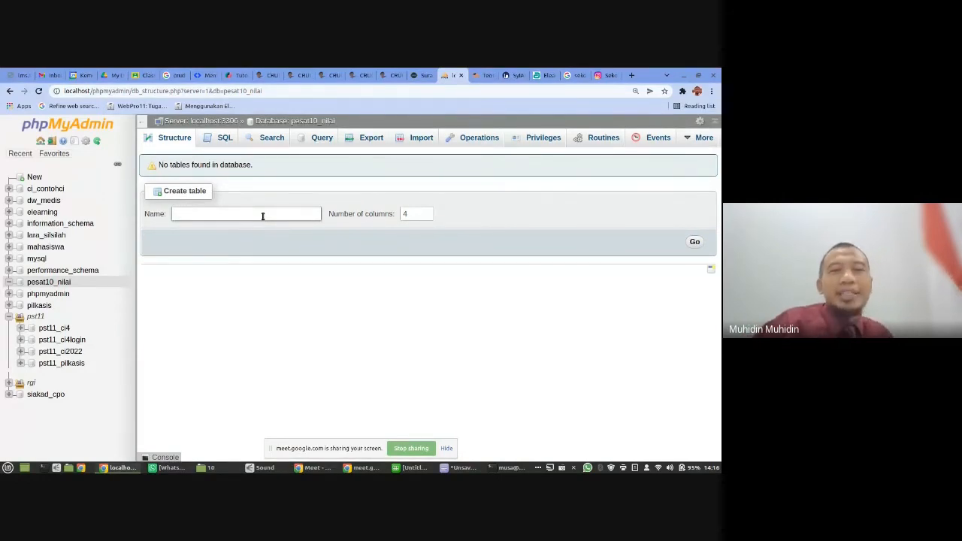
click(462, 468)
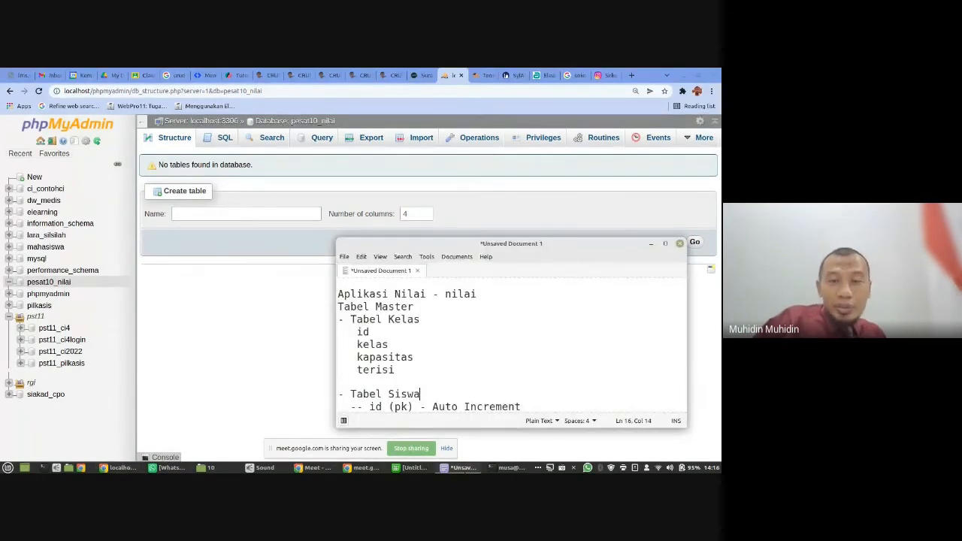
double_click(410, 319)
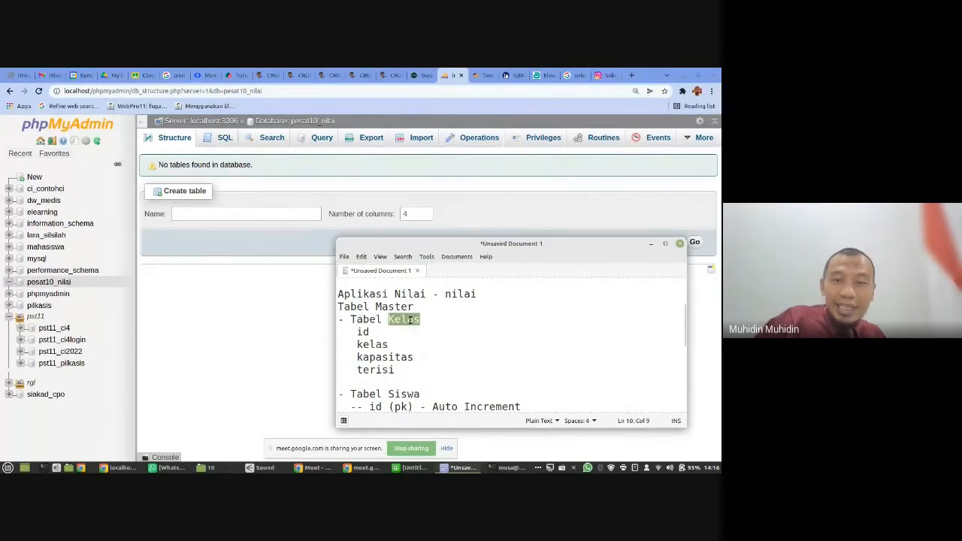
click(369, 332)
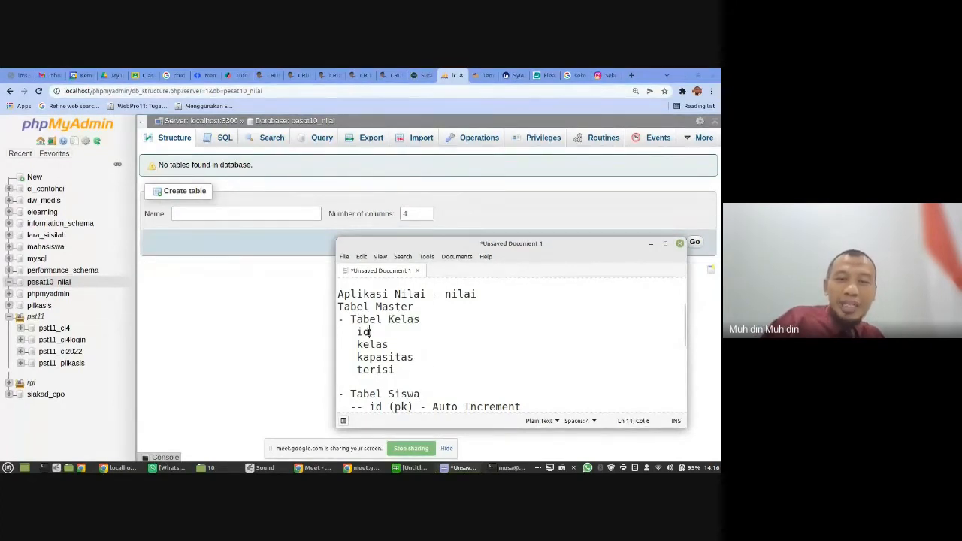
click(399, 369)
drag(399, 369, 357, 332)
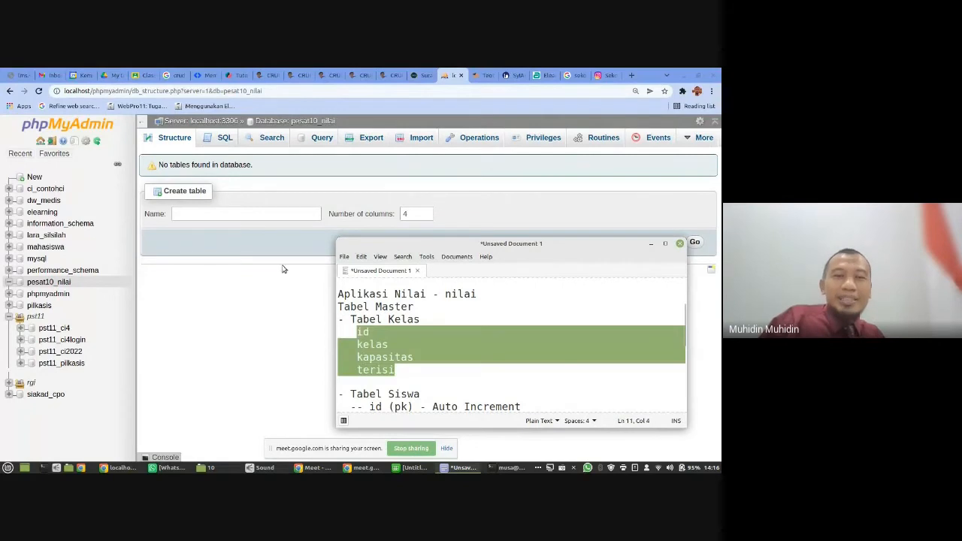
- Name the new table "kelas" in pesat10_nilai, check the field list in the text document and proceed with 4 columns
click(253, 215)
text(ke)
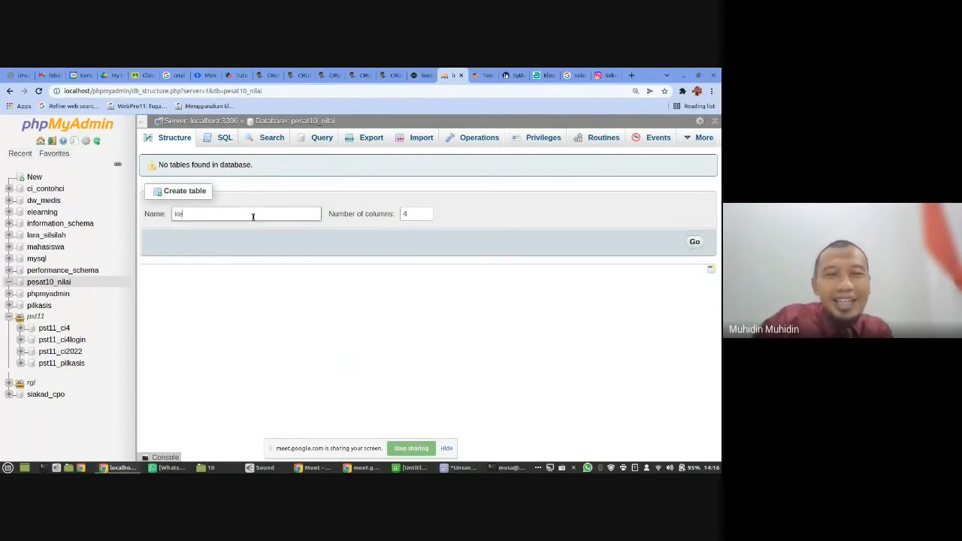
text(las)
key(BackSpace)
key(BackSpace)
key(BackSpace)
key(BackSpace)
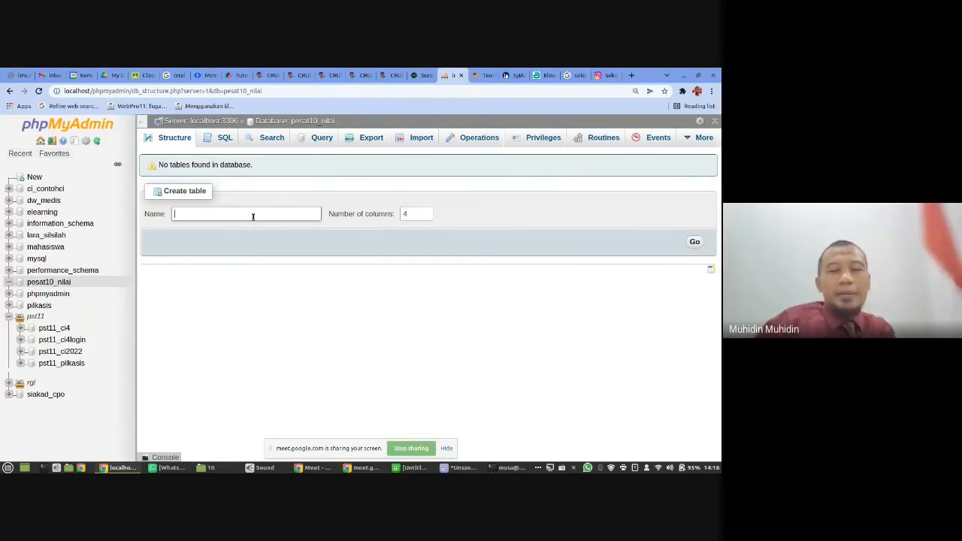
text(kelas)
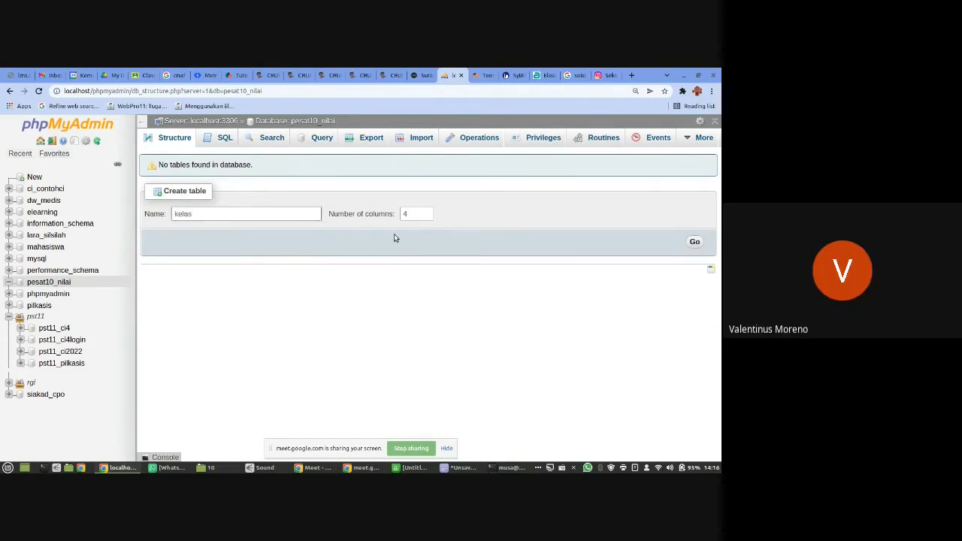
click(425, 214)
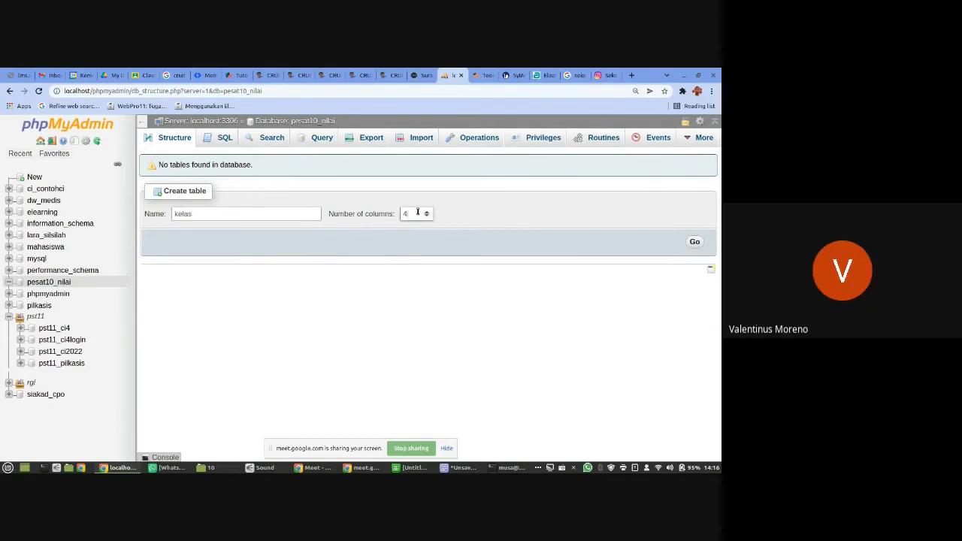
click(462, 467)
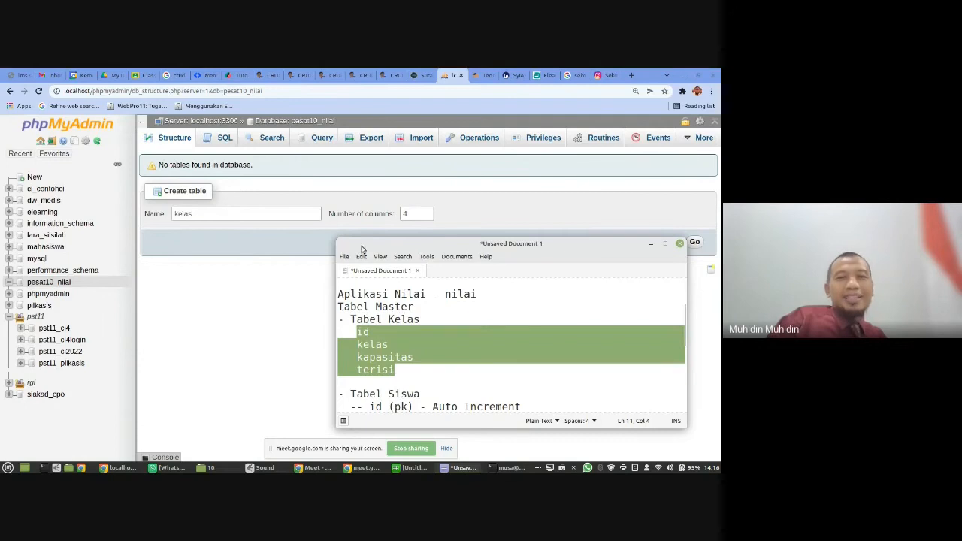
click(415, 215)
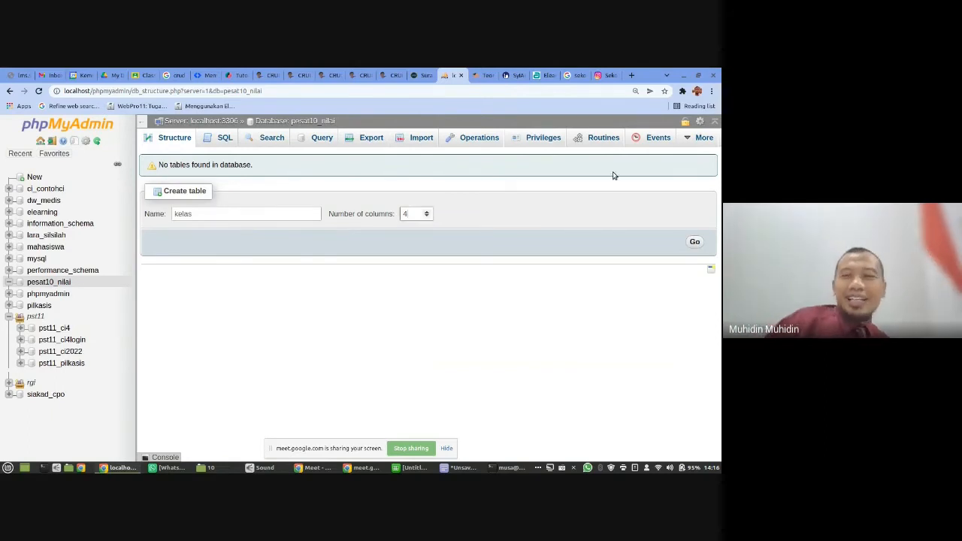
click(695, 241)
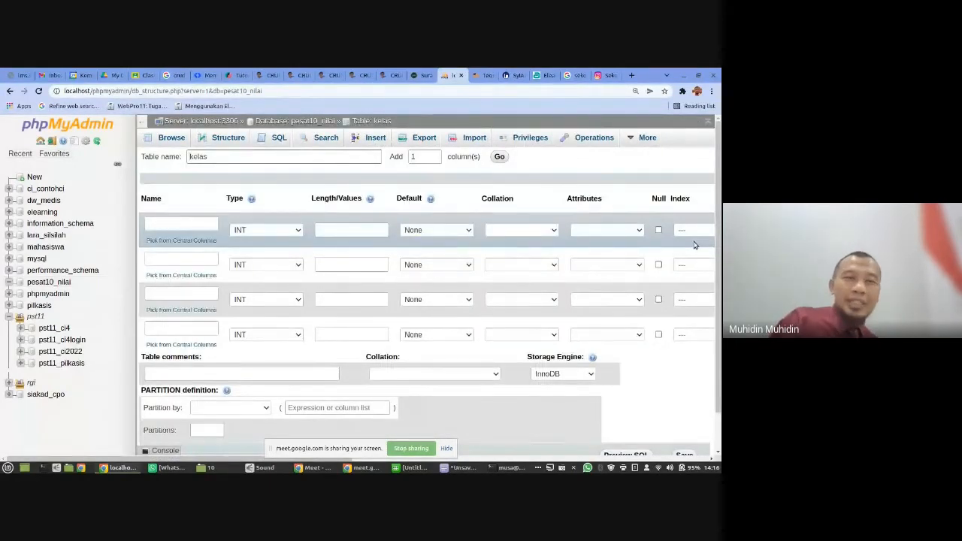
- Collapse the navigation panel and arrange the browser window beside the text document so the column form and field list are both visible
click(188, 225)
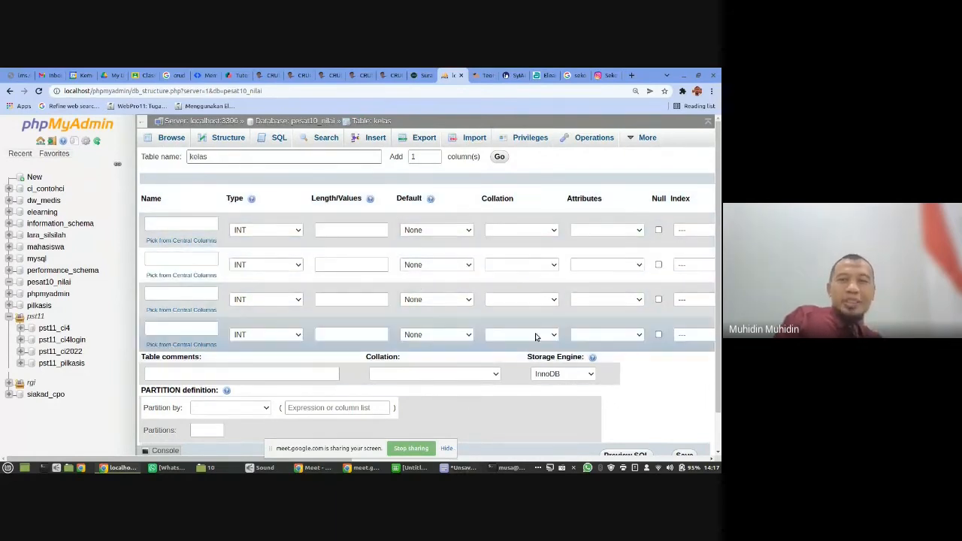
click(142, 121)
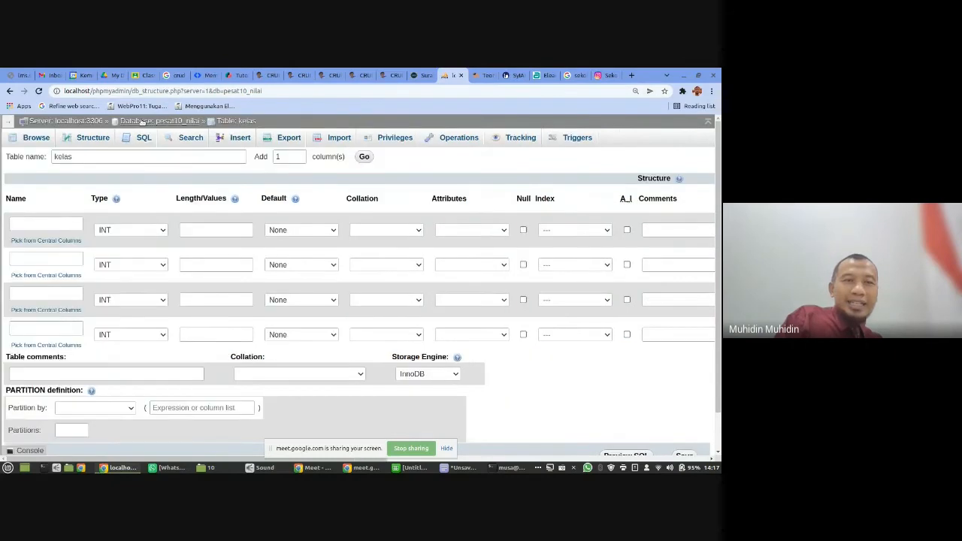
click(698, 74)
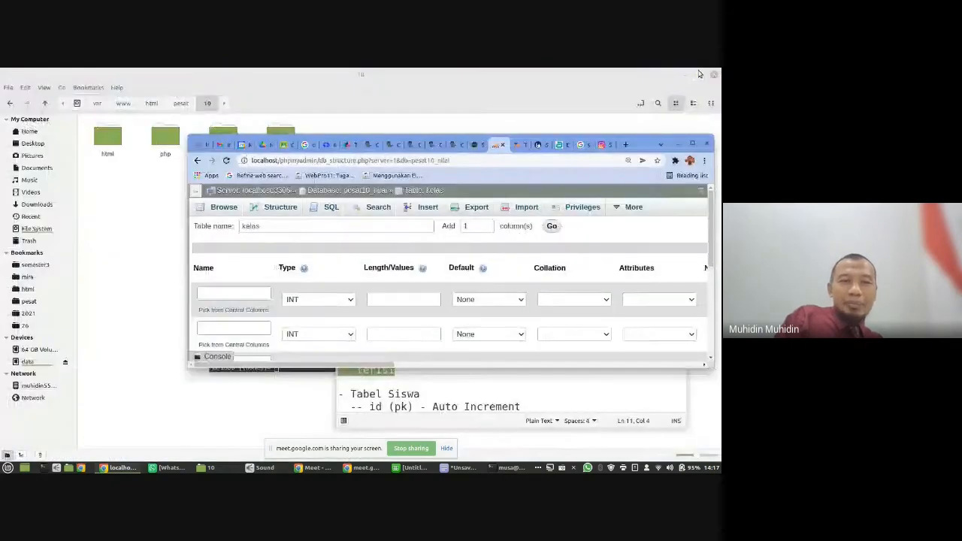
drag(643, 142, 650, 76)
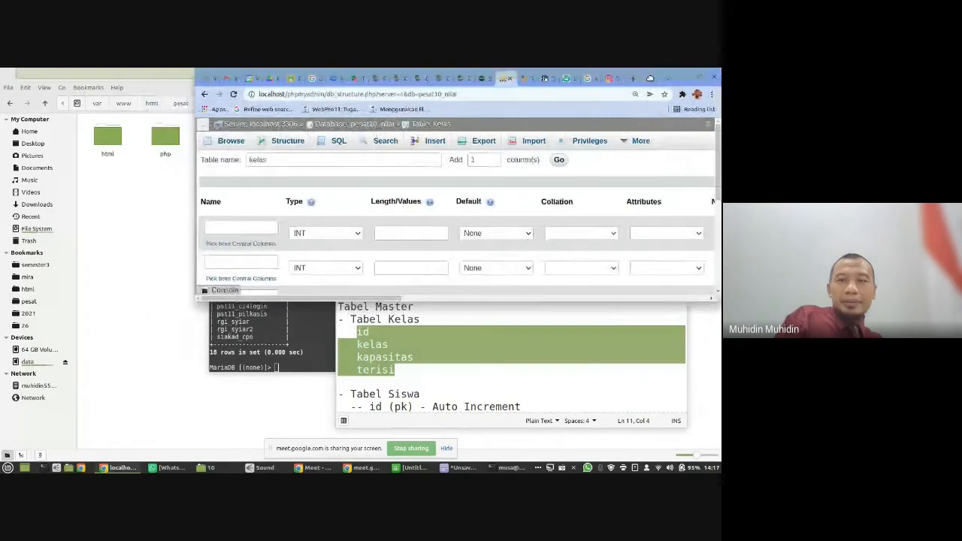
click(490, 415)
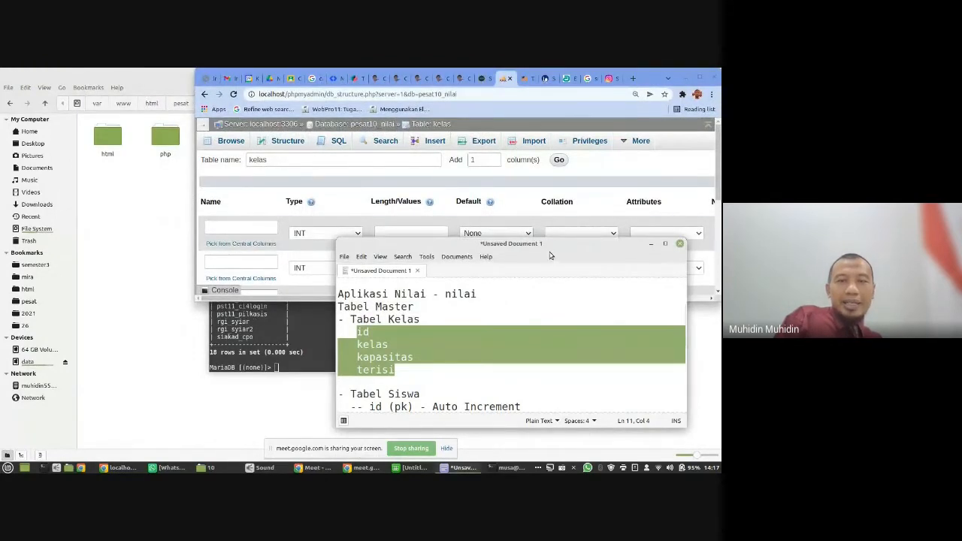
drag(547, 244, 225, 217)
drag(469, 298, 476, 415)
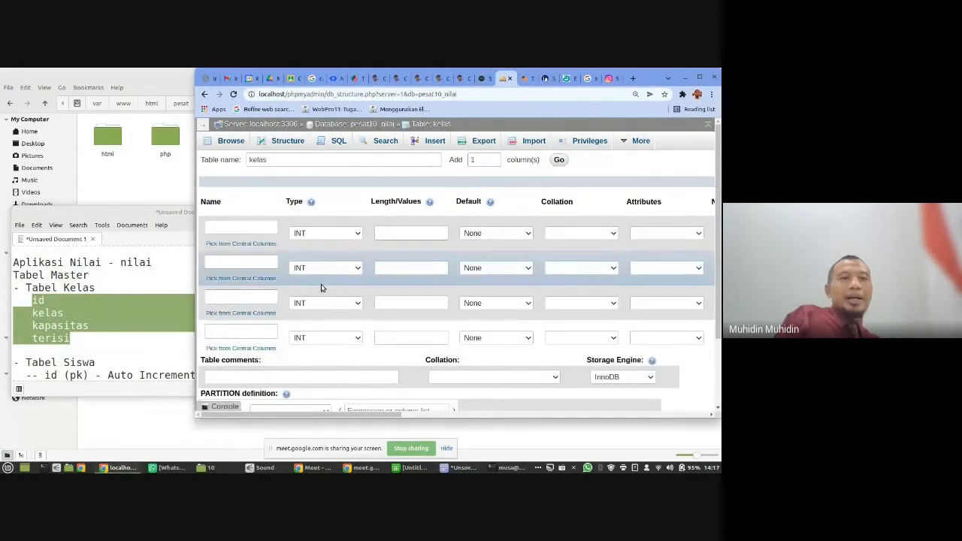
- Name the four columns of the new table id, kelas, kapasitas and terisi, following the field list in the text document
click(252, 227)
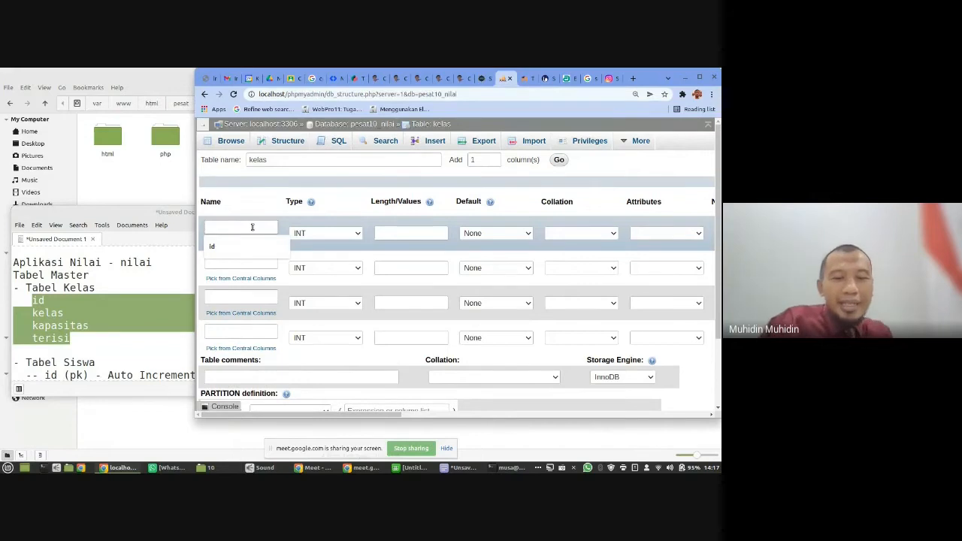
text(id)
click(237, 262)
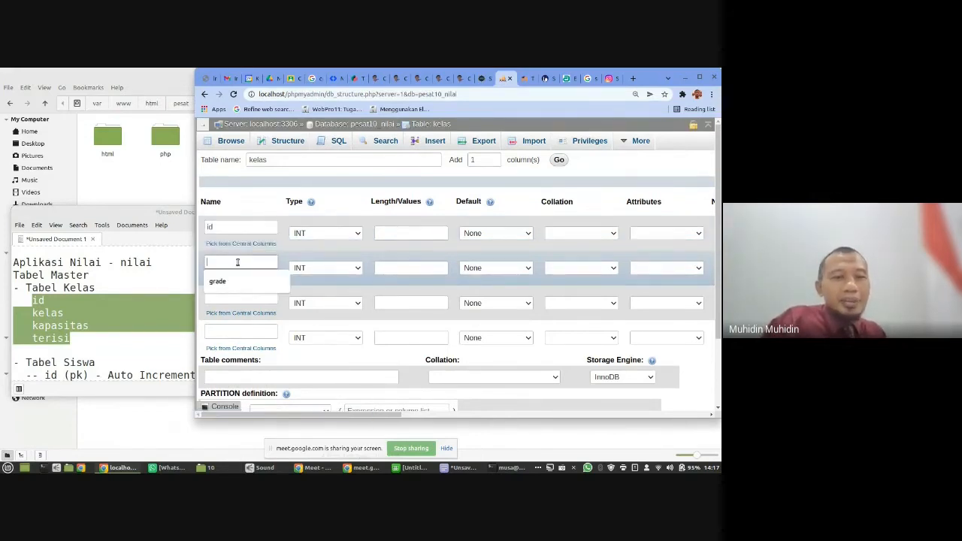
text(kelas)
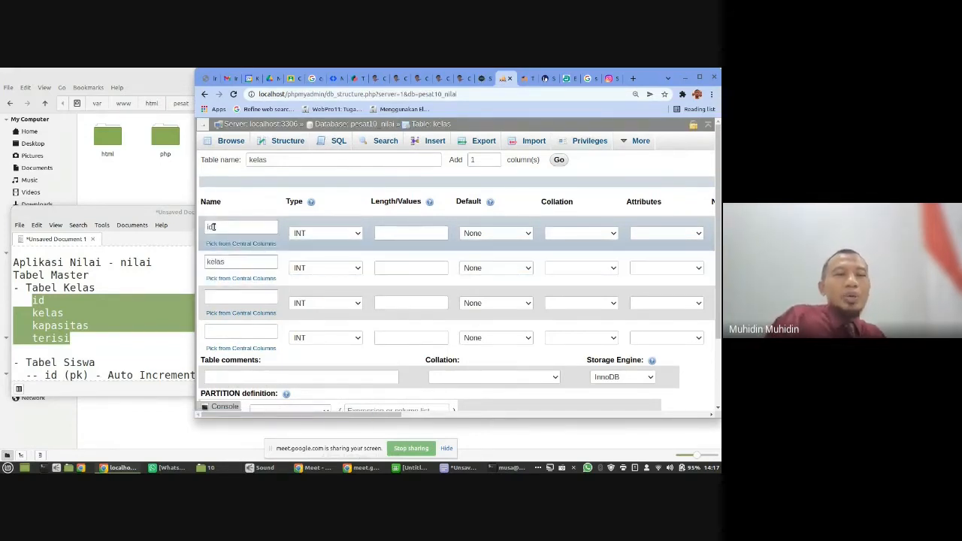
double_click(215, 226)
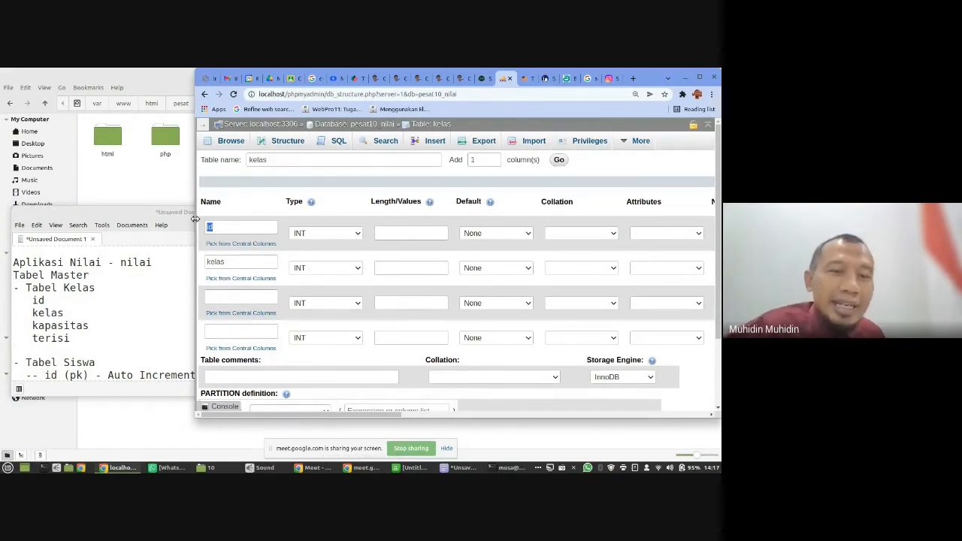
click(245, 303)
text(kapas)
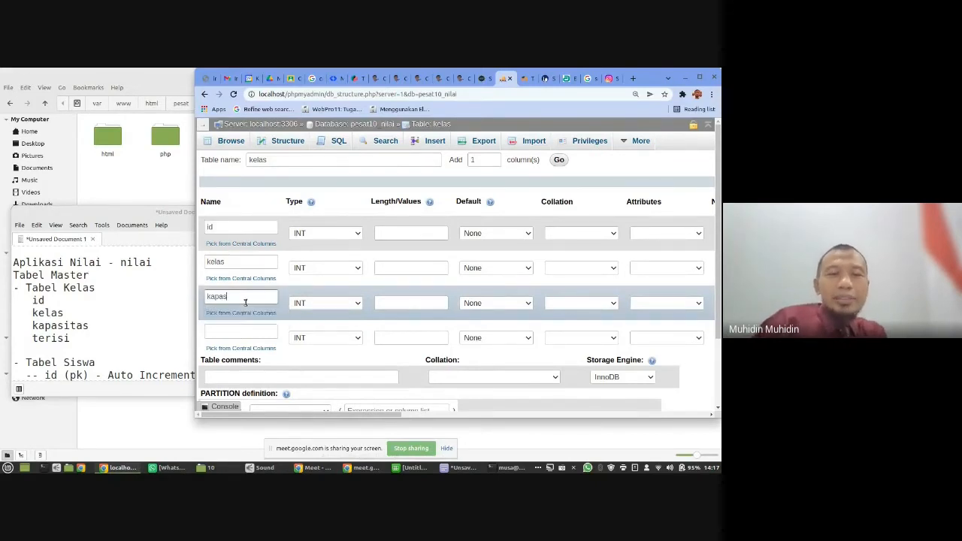
text(itas)
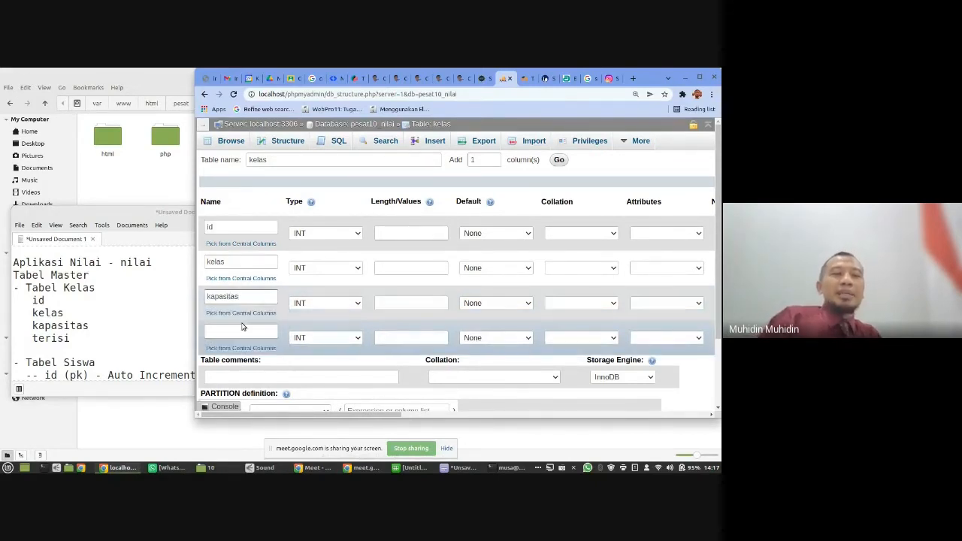
click(241, 327)
click(240, 327)
text(terisi)
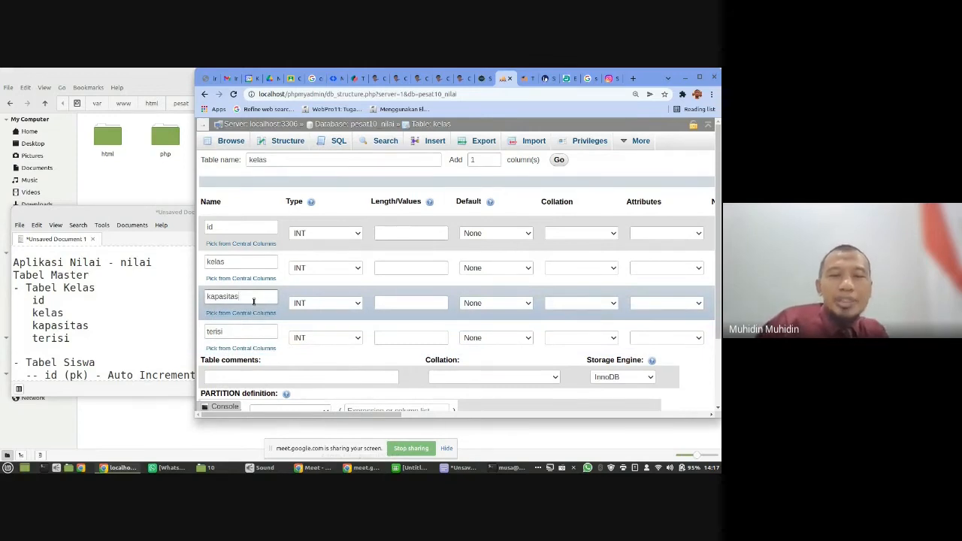
- Try the longer column names "kapasitas_kelas" and "nama_kelas", and restore the names kapasitas and kelas
text(kelas)
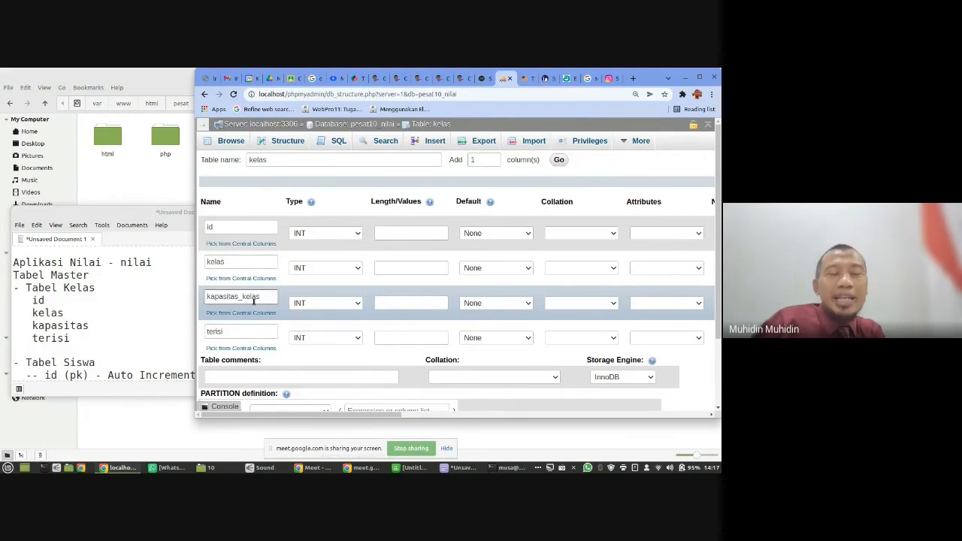
click(246, 263)
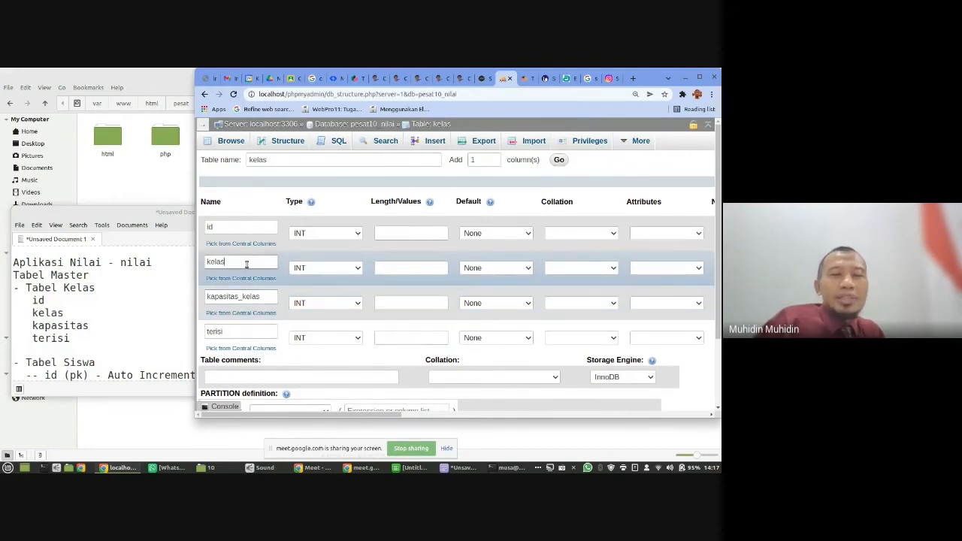
key(Home)
text(nama_)
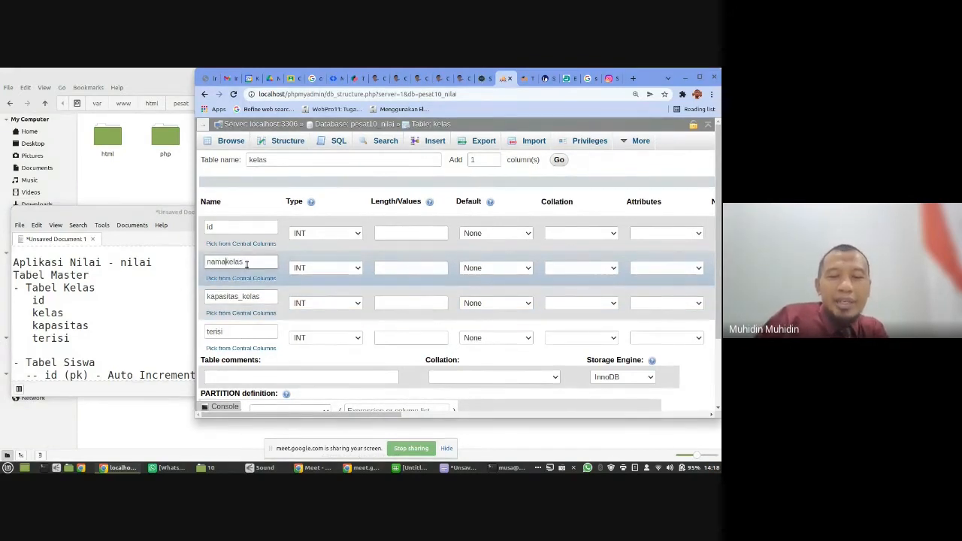
key(BackSpace)
key(BackSpace)
key(BackSpace)
key(BackSpace)
key(BackSpace)
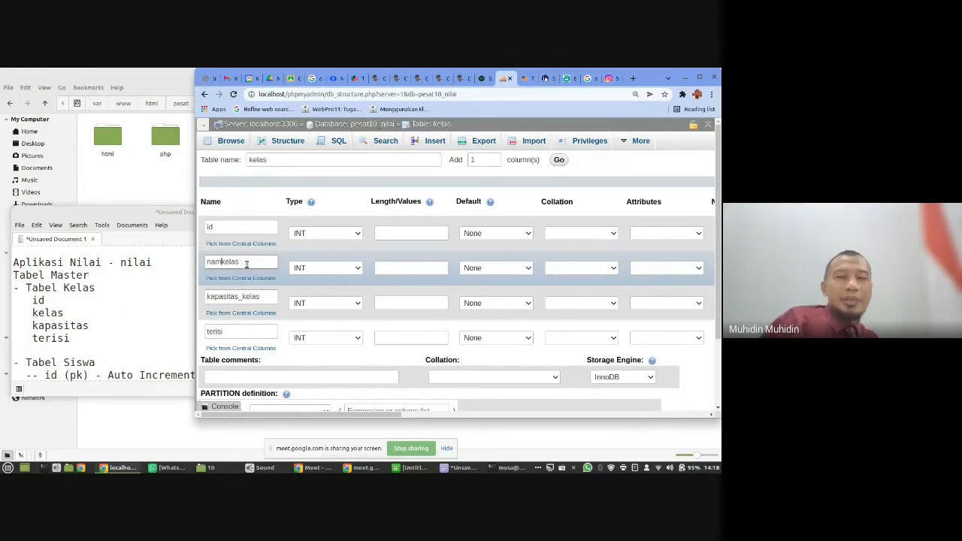
drag(241, 297, 288, 307)
key(BackSpace)
key(BackSpace)
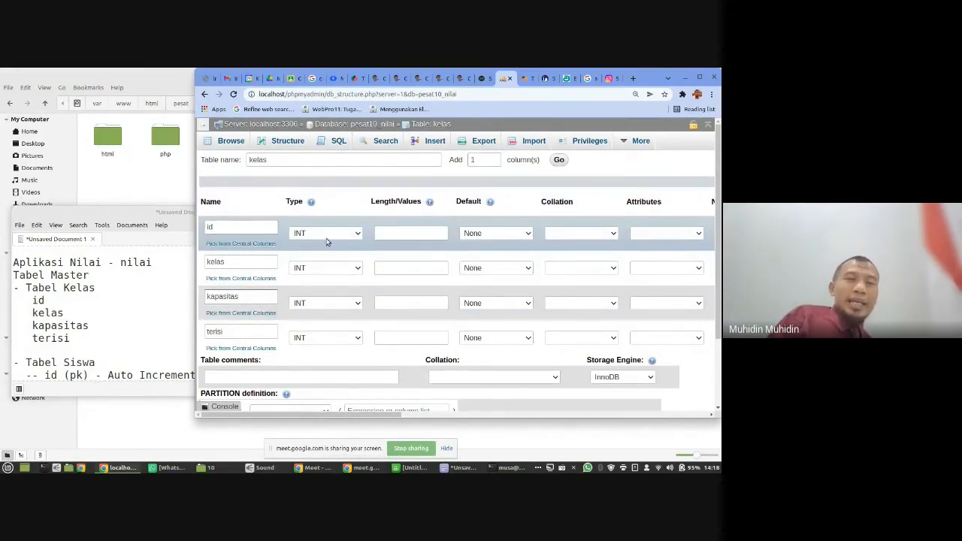
- Maximize the browser window and make the id column an auto-increment PRIMARY key with length 5
click(654, 234)
click(654, 234)
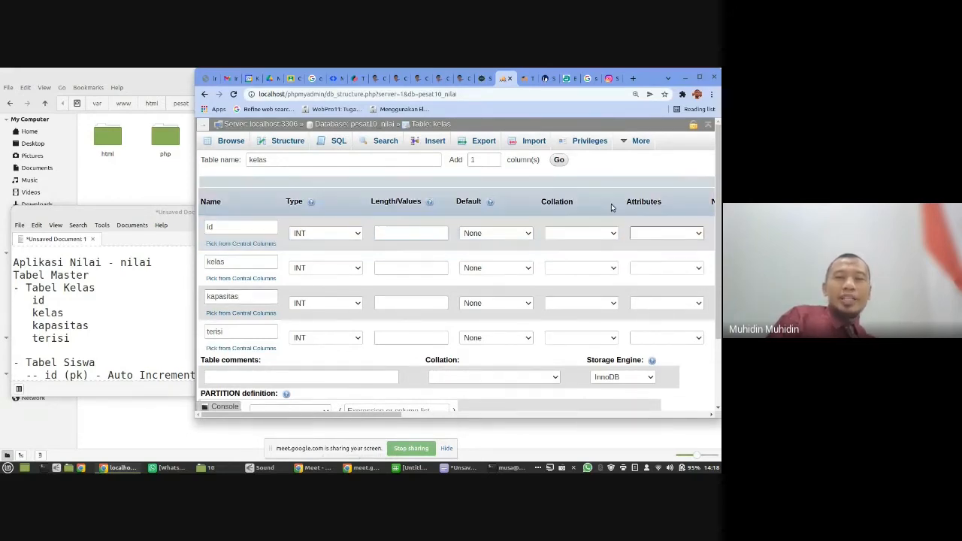
click(699, 78)
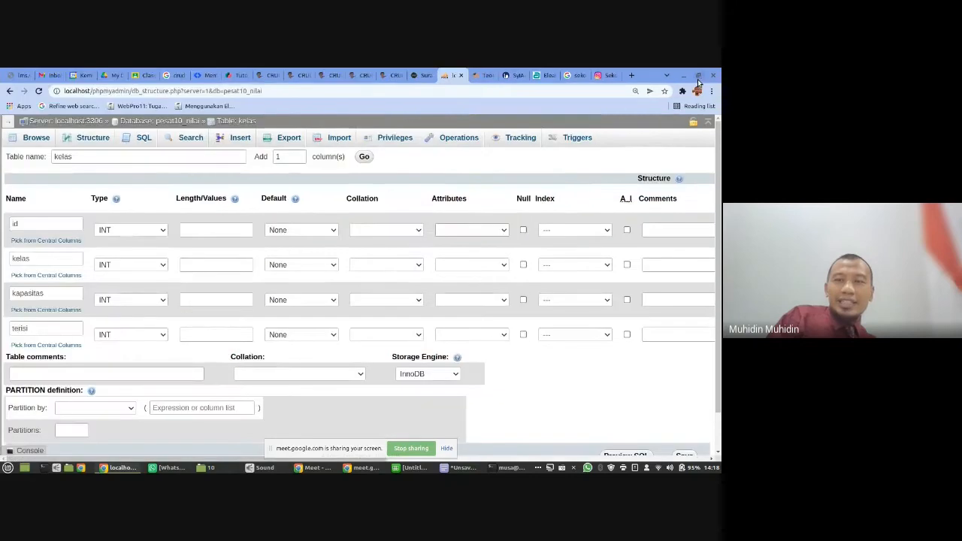
click(626, 232)
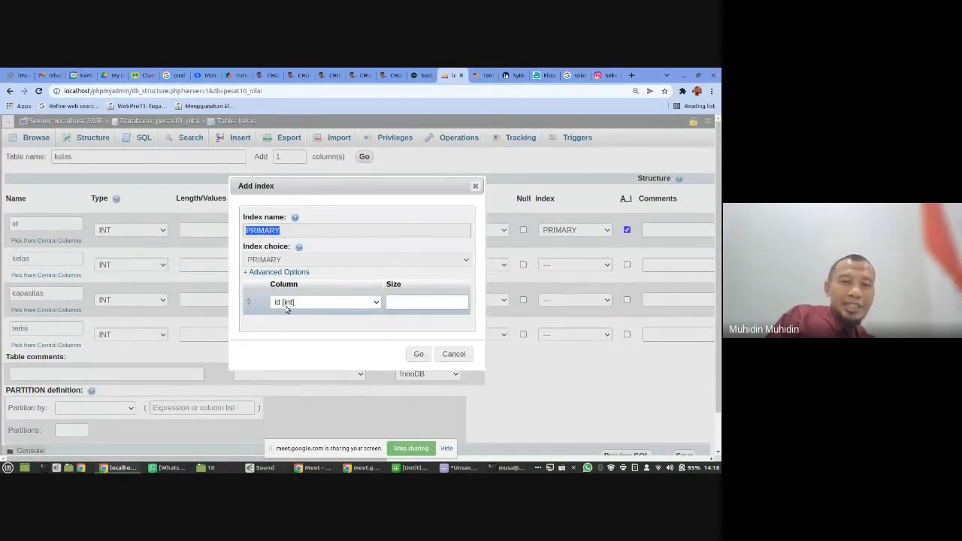
click(417, 355)
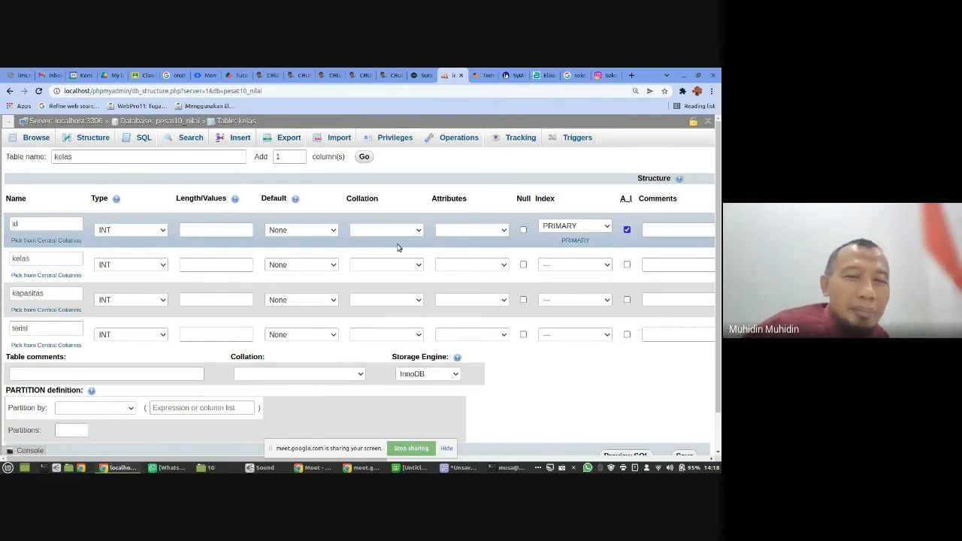
click(225, 233)
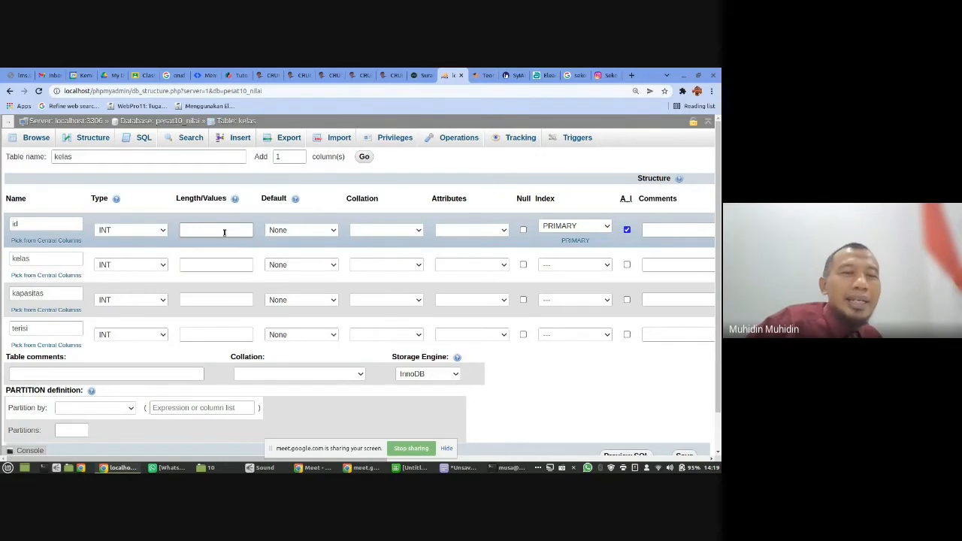
text(5)
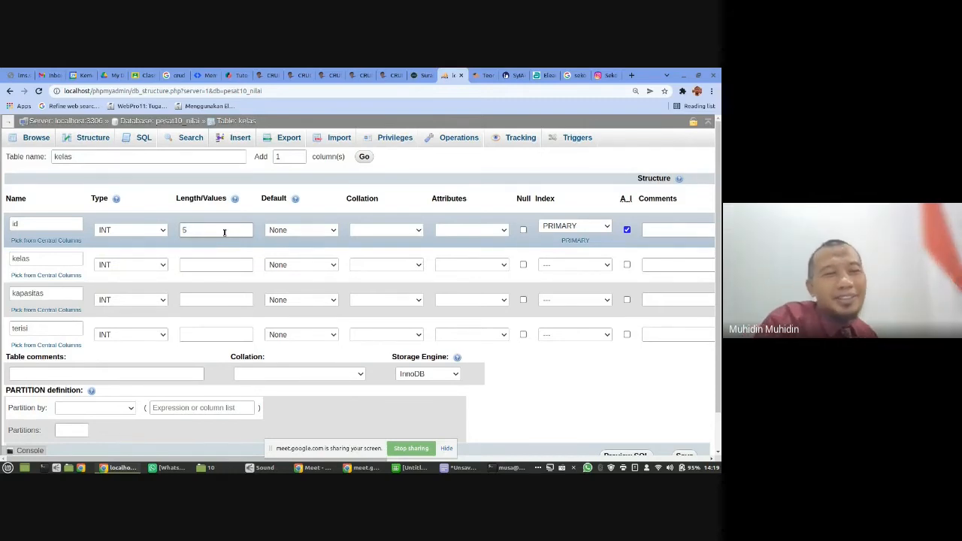
- Set the kelas column to type VARCHAR with length 50 and allow null values
click(154, 266)
click(134, 285)
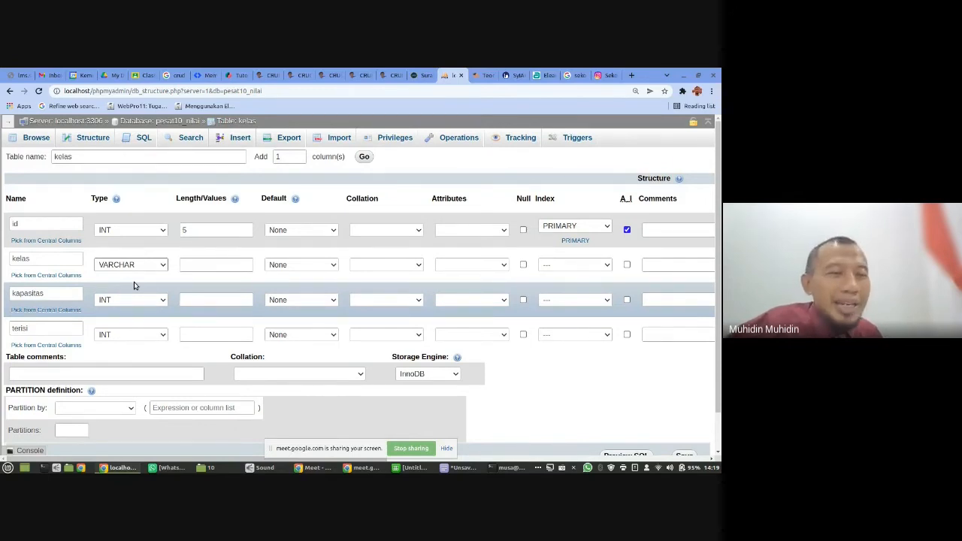
click(210, 265)
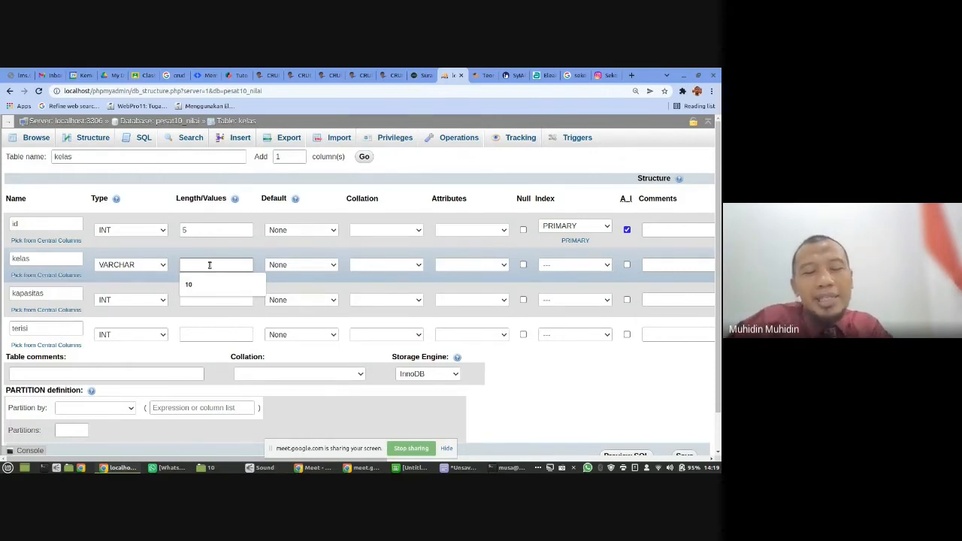
text(50)
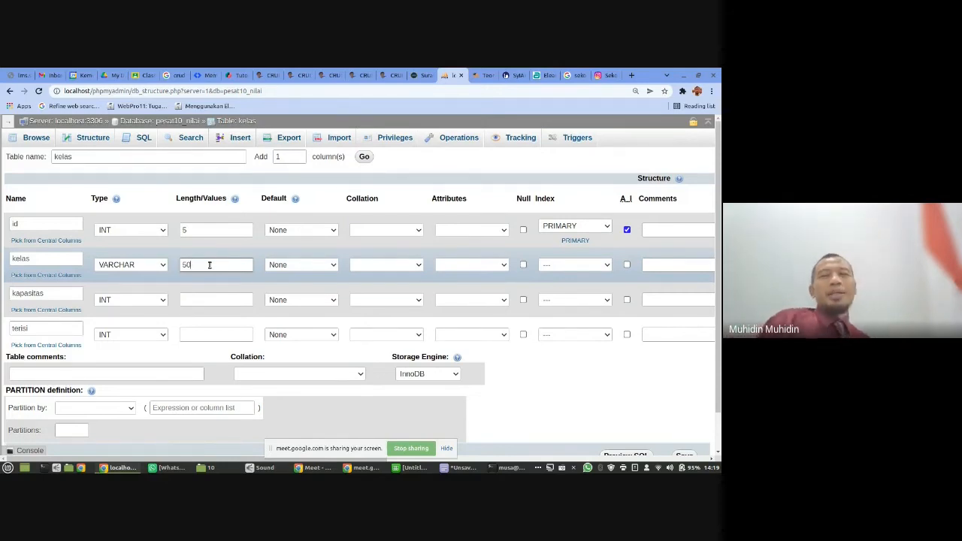
click(524, 264)
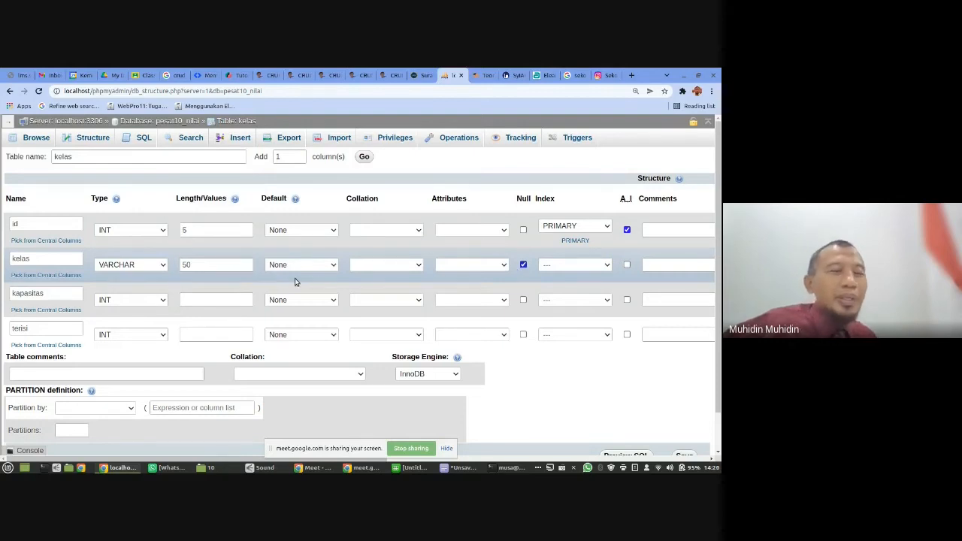
- Set the length of the kapasitas and terisi columns to 3 and allow null values in both
click(200, 299)
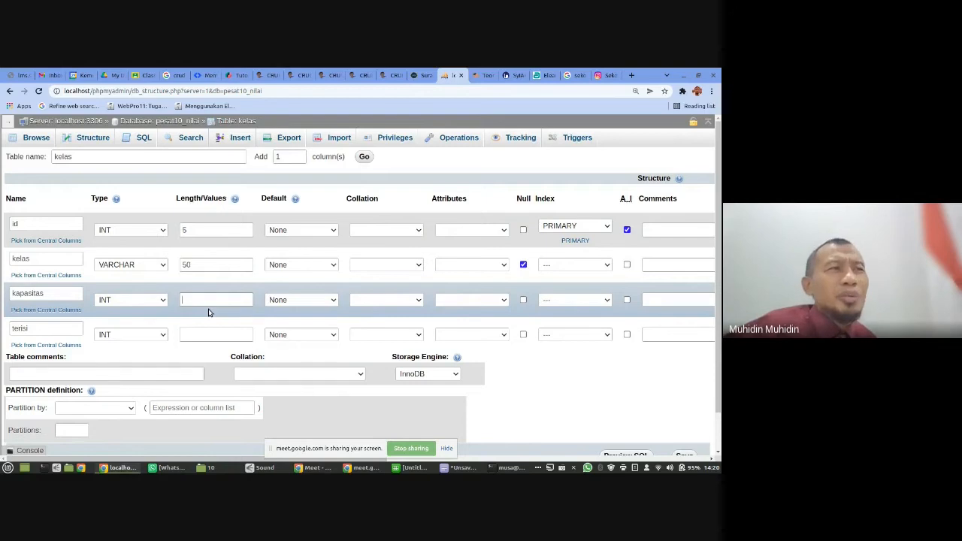
text(3)
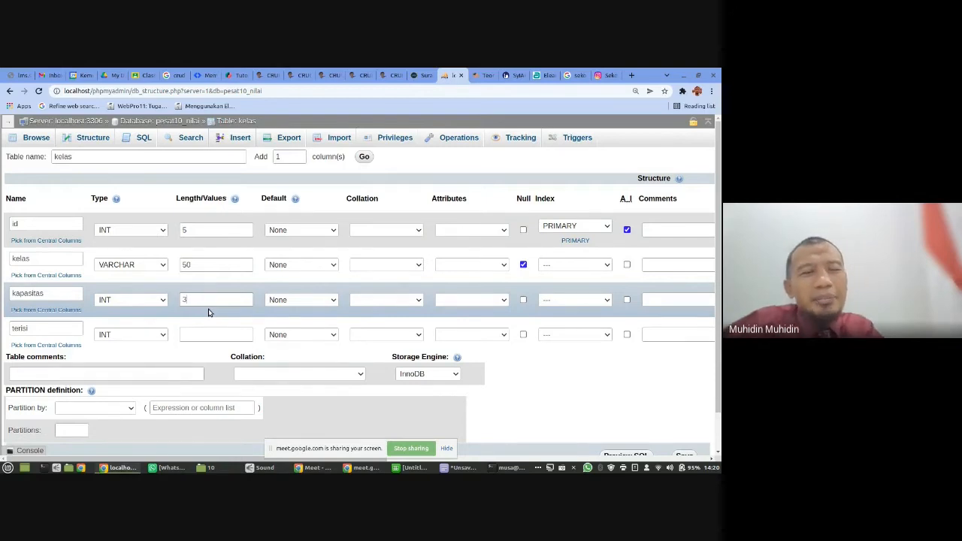
click(209, 335)
text(3)
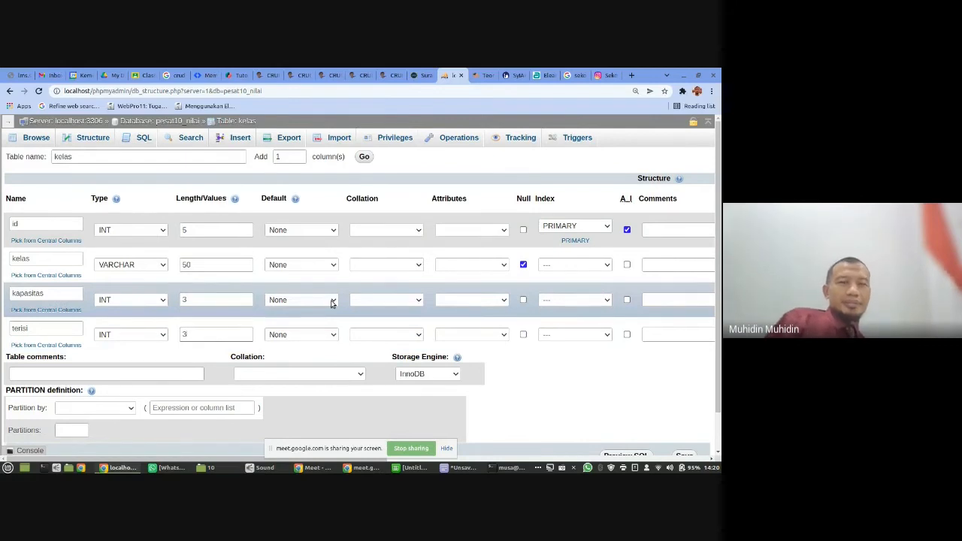
click(524, 301)
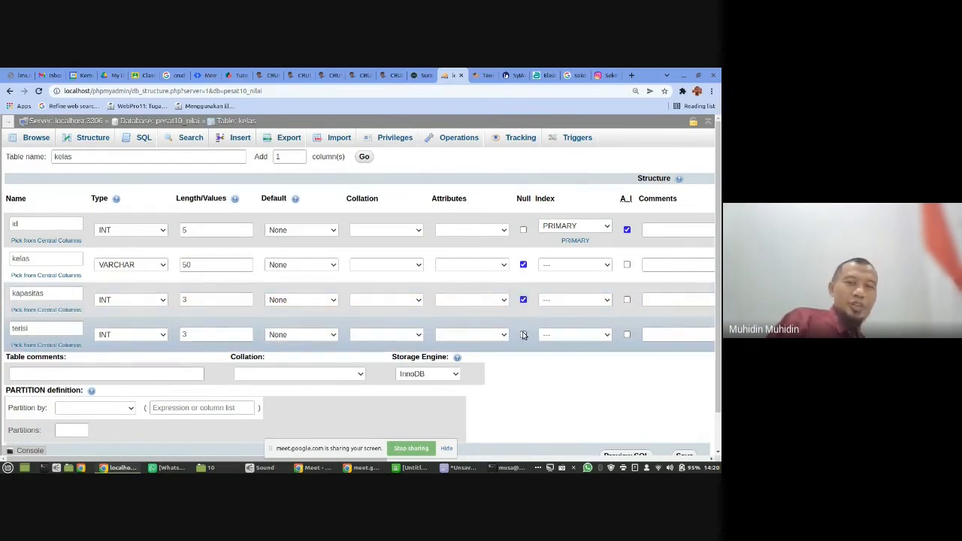
click(524, 335)
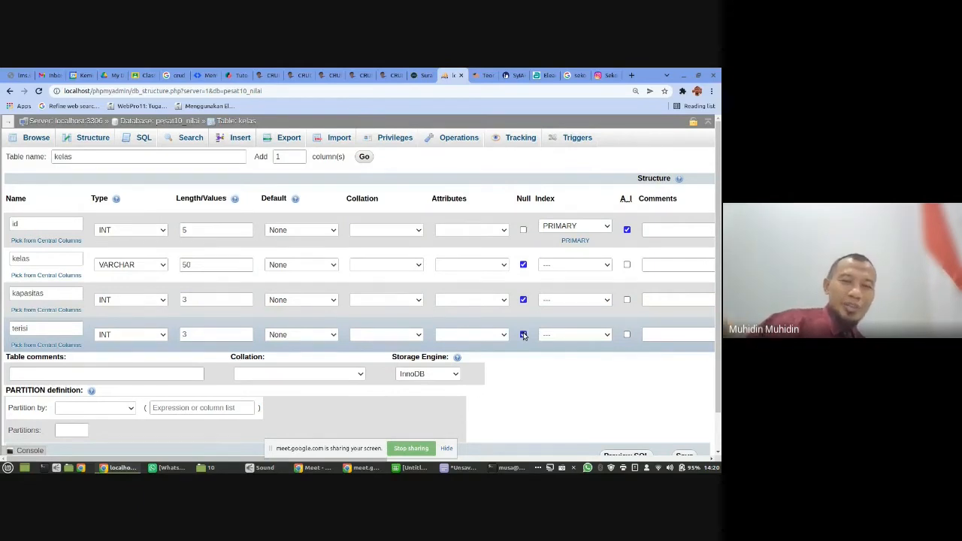
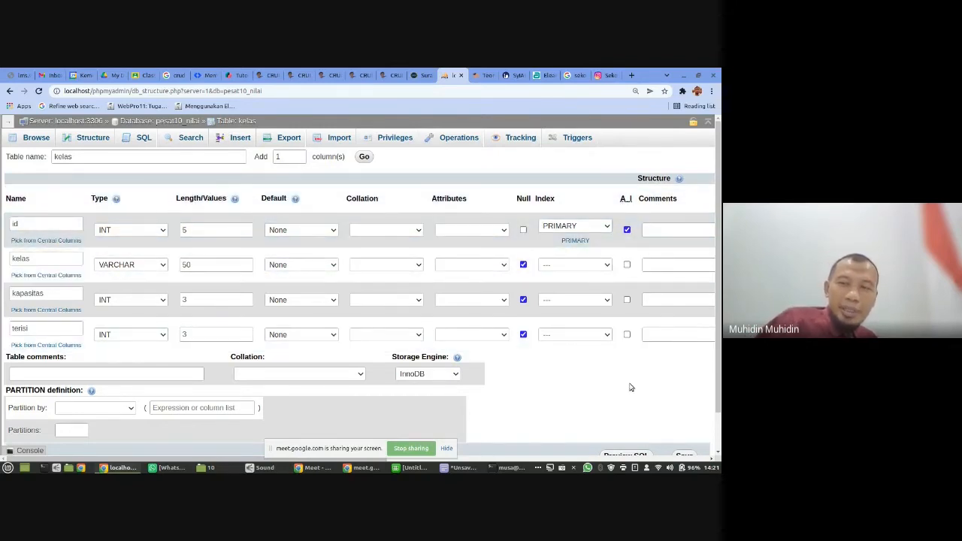
- Choose InnoDB as the storage engine for the kelas table and save the table
scroll(632, 387, down, 1)
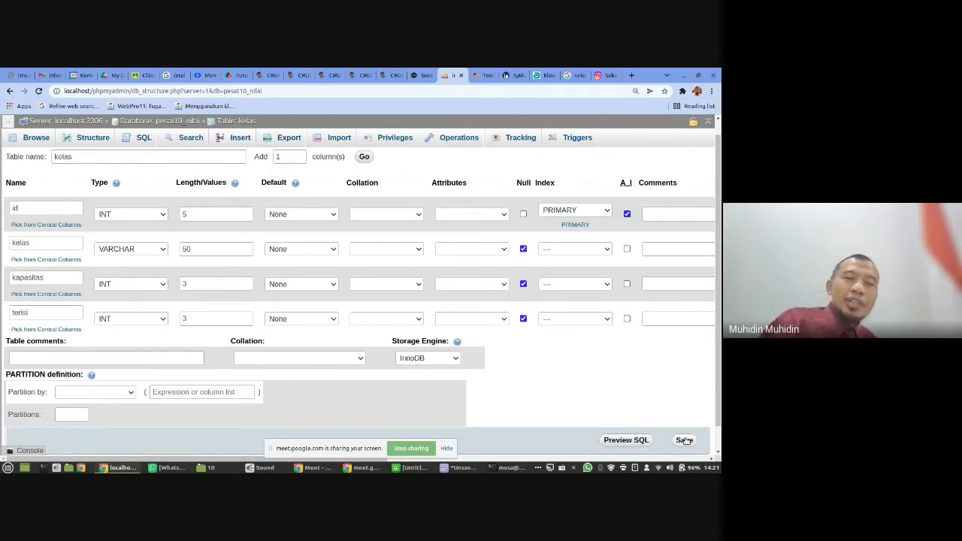
click(445, 359)
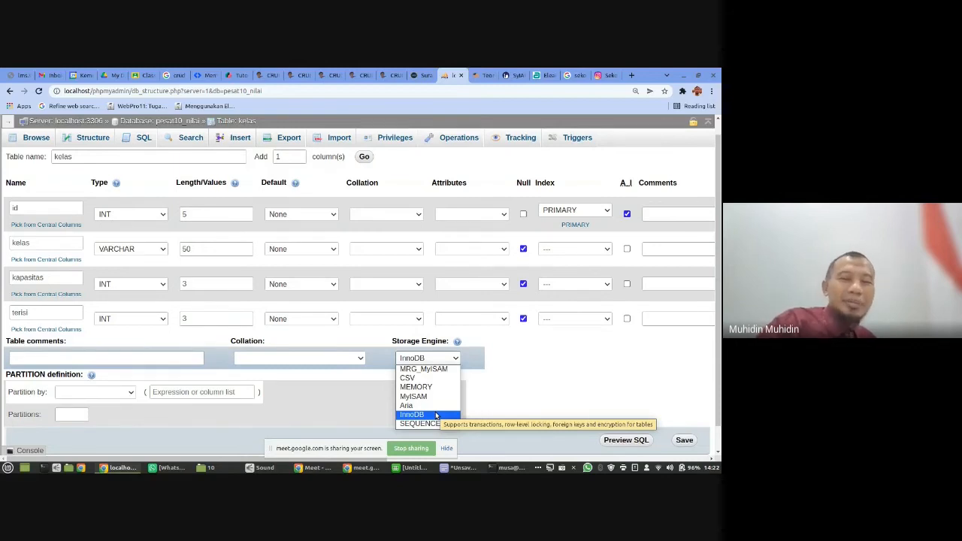
click(436, 415)
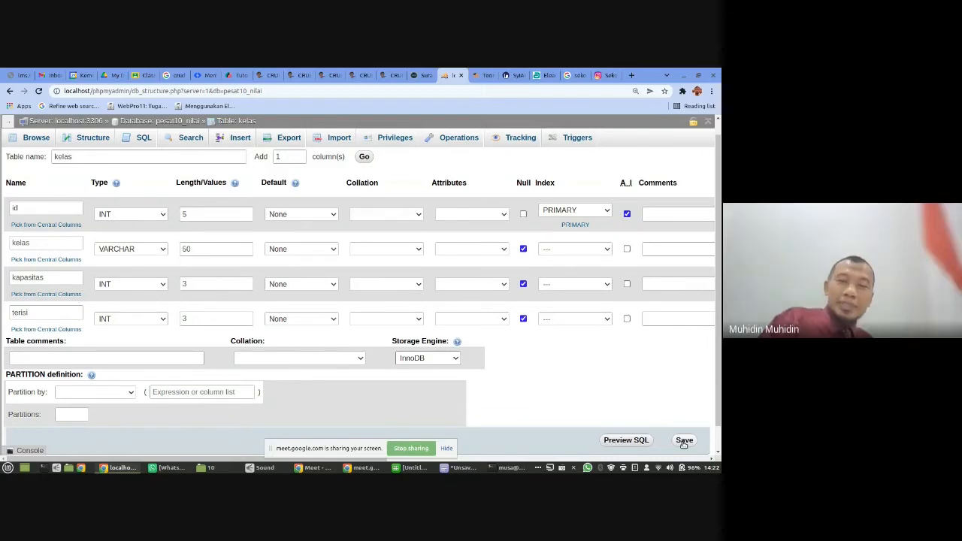
click(684, 441)
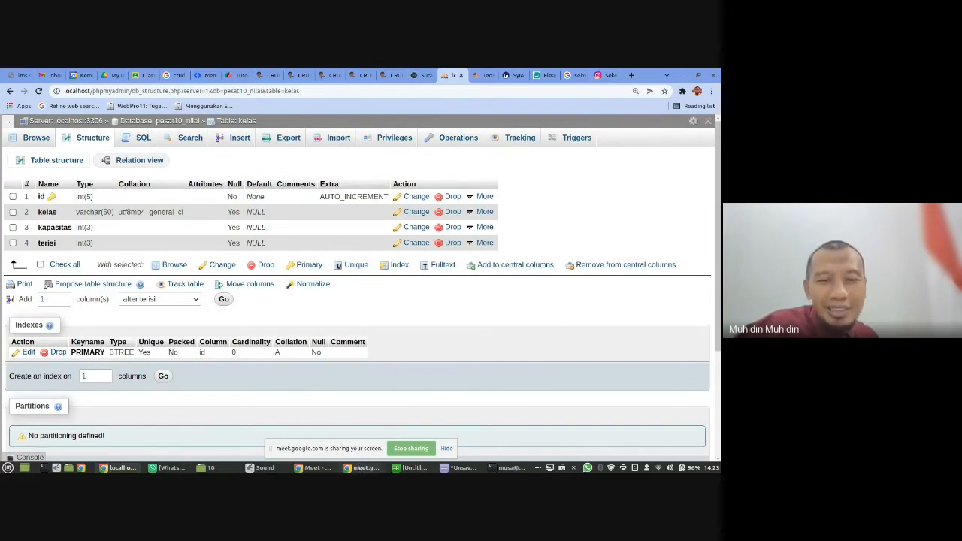
- Switch from the Meet call to the kelas table form in the nilai database, hide the sharing notice and try to save the table
mouse_move(364, 468)
click(315, 468)
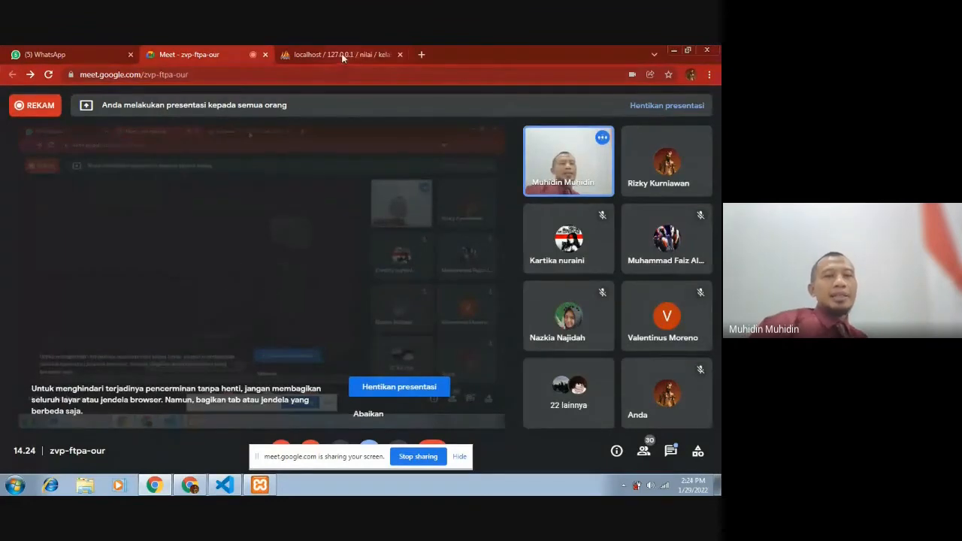
click(343, 54)
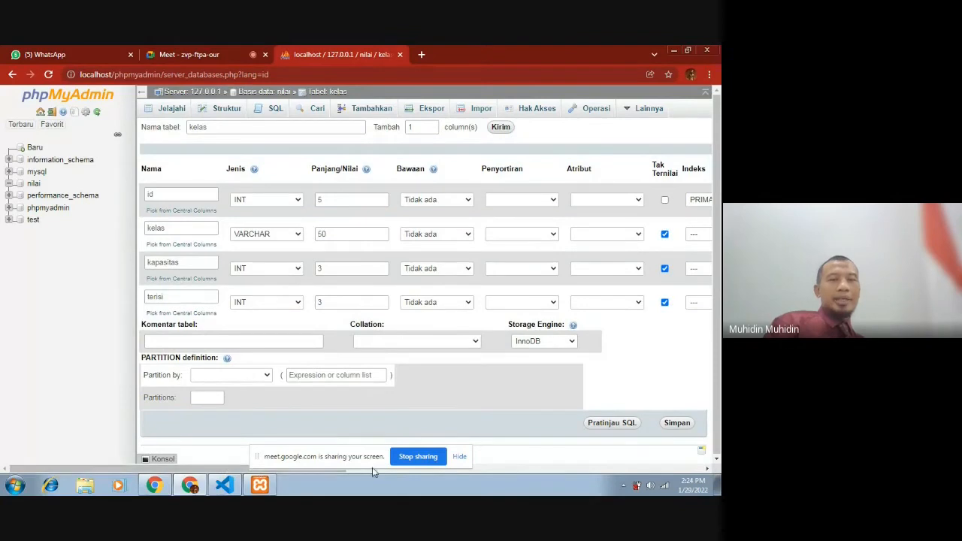
click(460, 457)
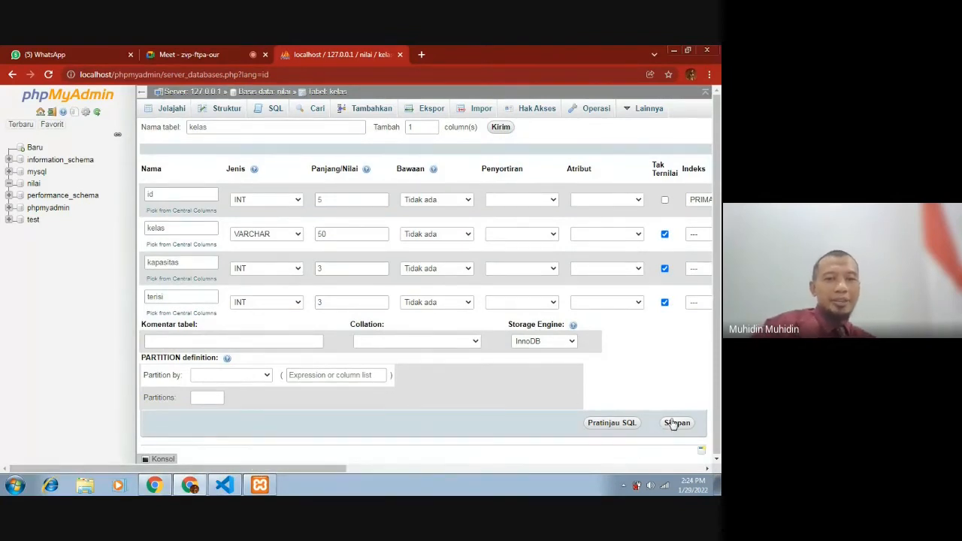
click(674, 424)
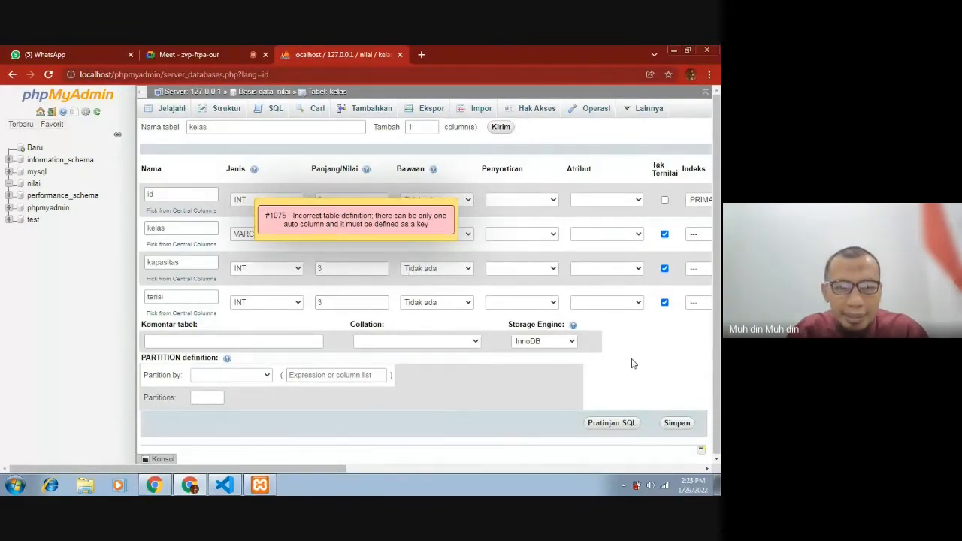
- Dismiss the error, turn off auto-increment for the id column and reset its index to none
click(392, 218)
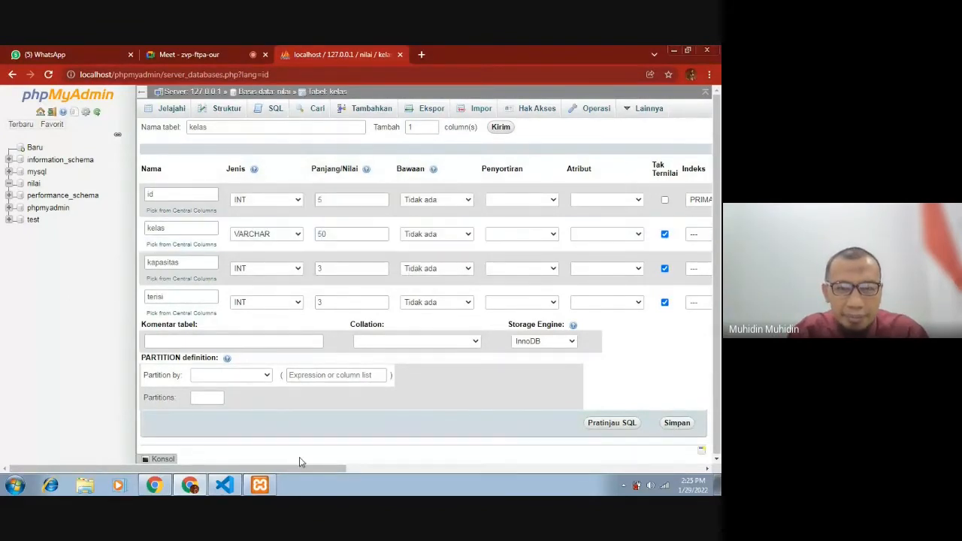
drag(316, 469, 421, 459)
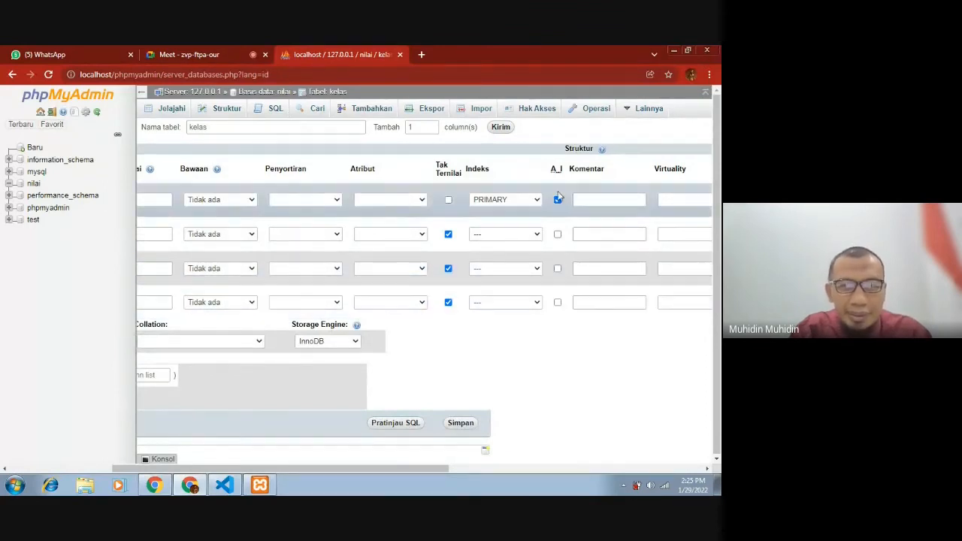
click(537, 200)
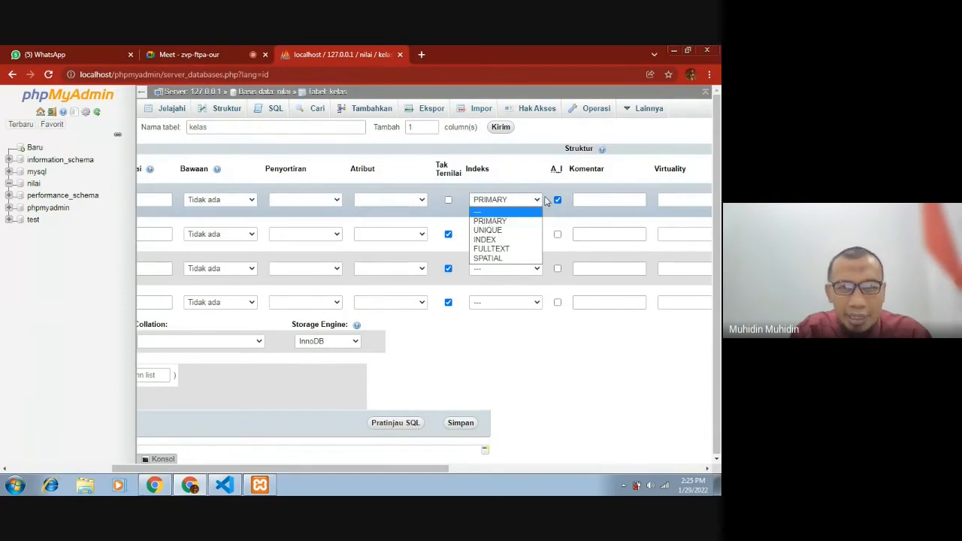
click(557, 201)
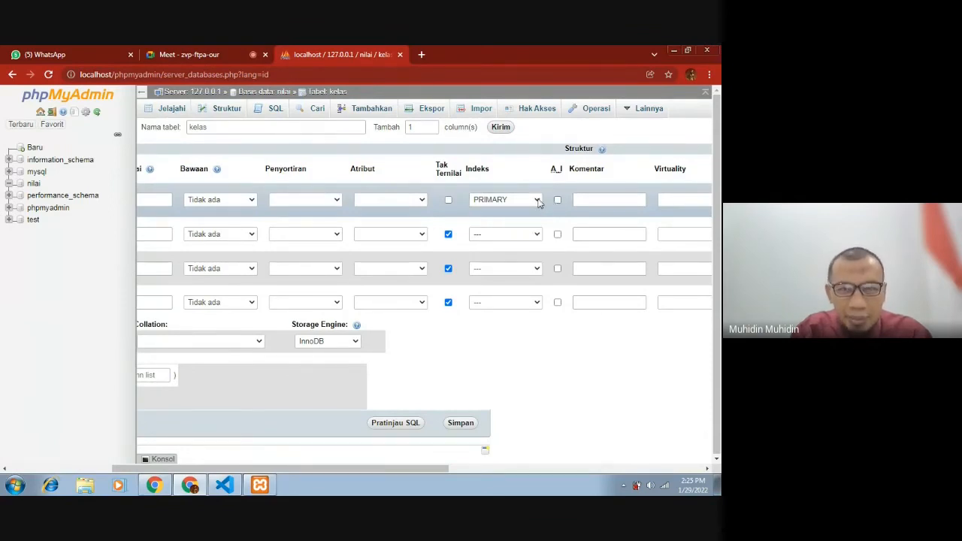
click(538, 200)
click(526, 210)
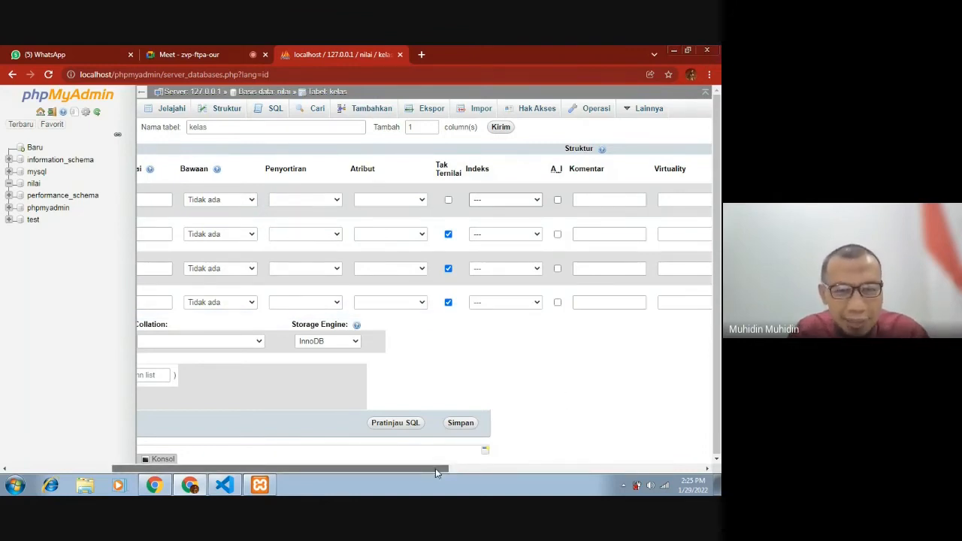
drag(435, 468, 307, 462)
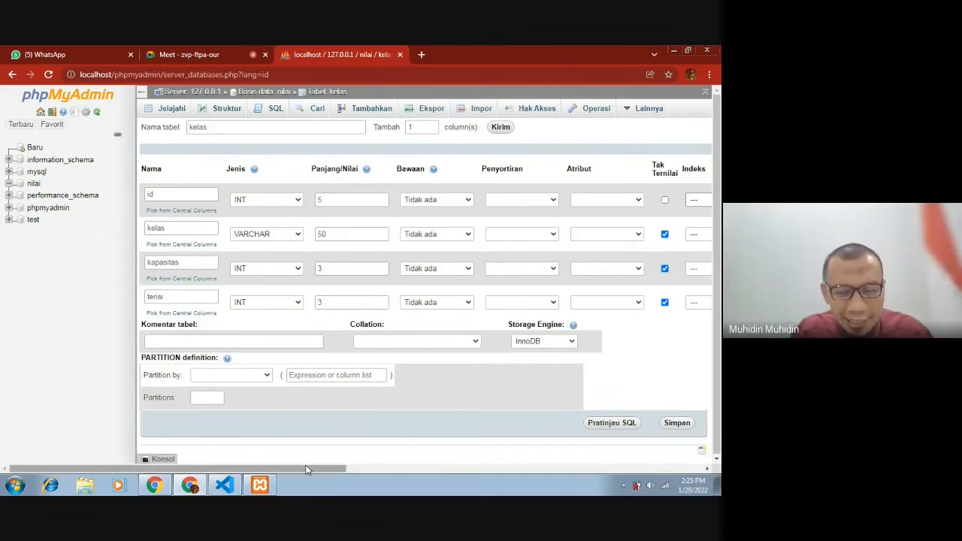
- Add a PRIMARY index on the id column, turn on its auto-increment and save the kelas table
drag(306, 470, 455, 467)
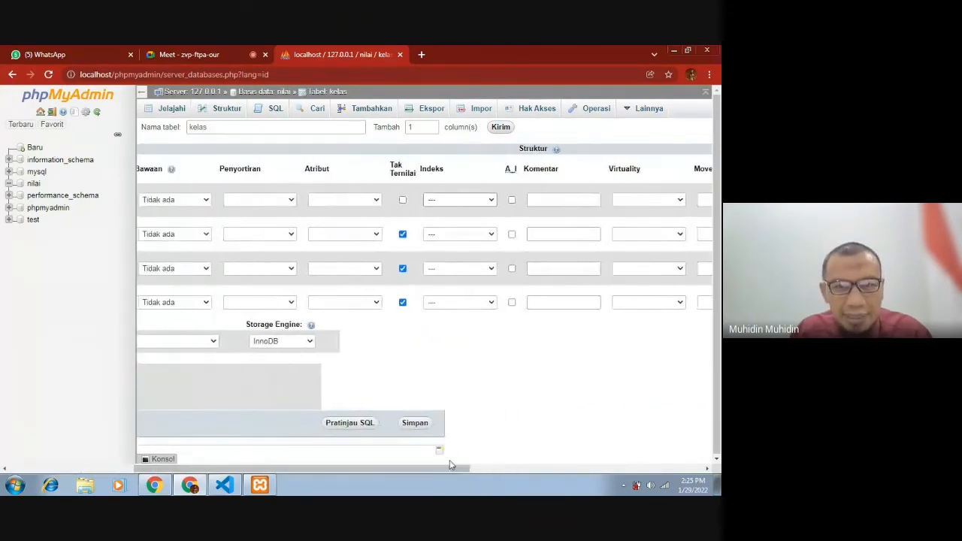
click(492, 199)
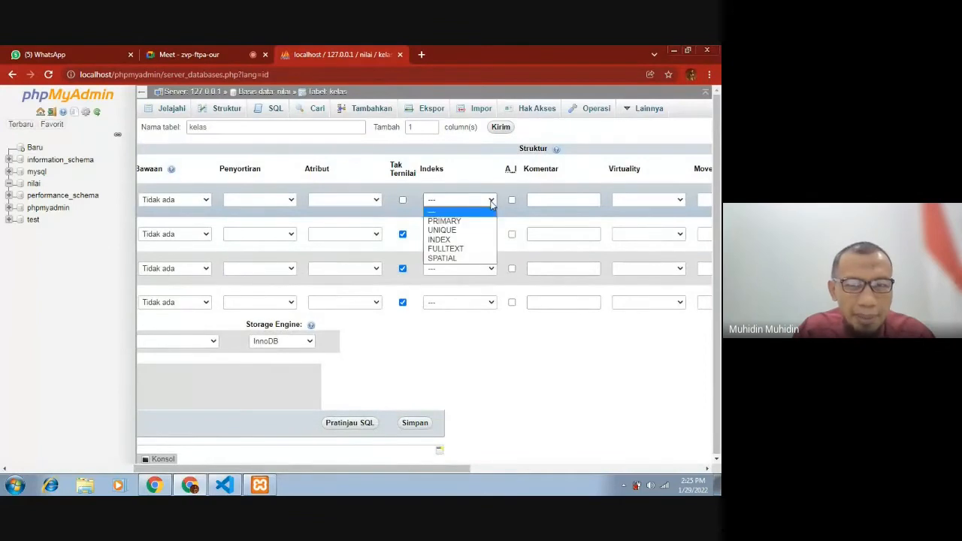
click(480, 221)
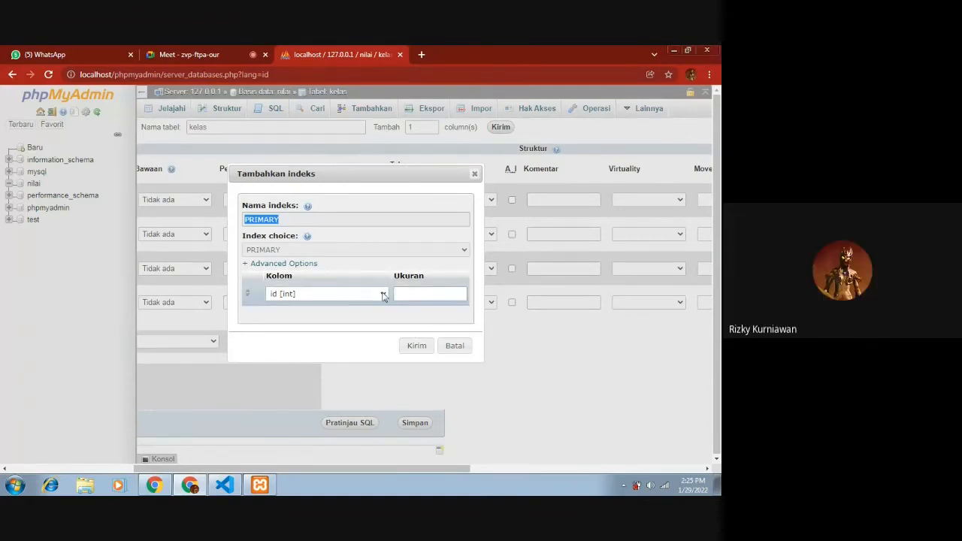
click(411, 348)
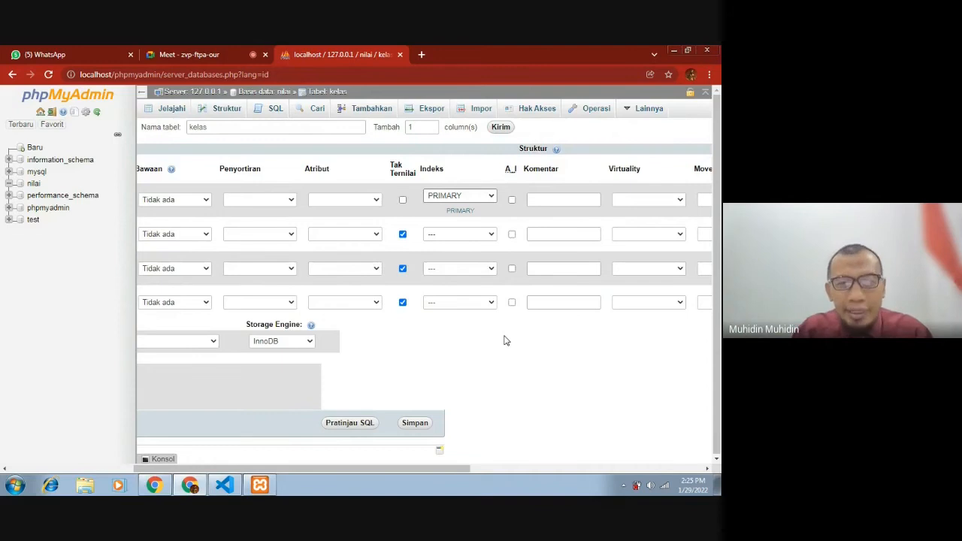
click(512, 201)
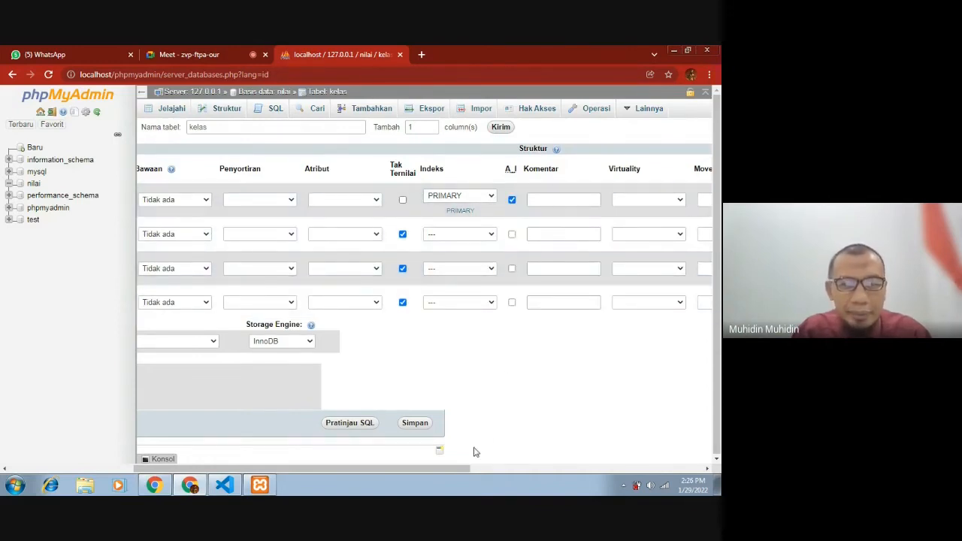
click(429, 424)
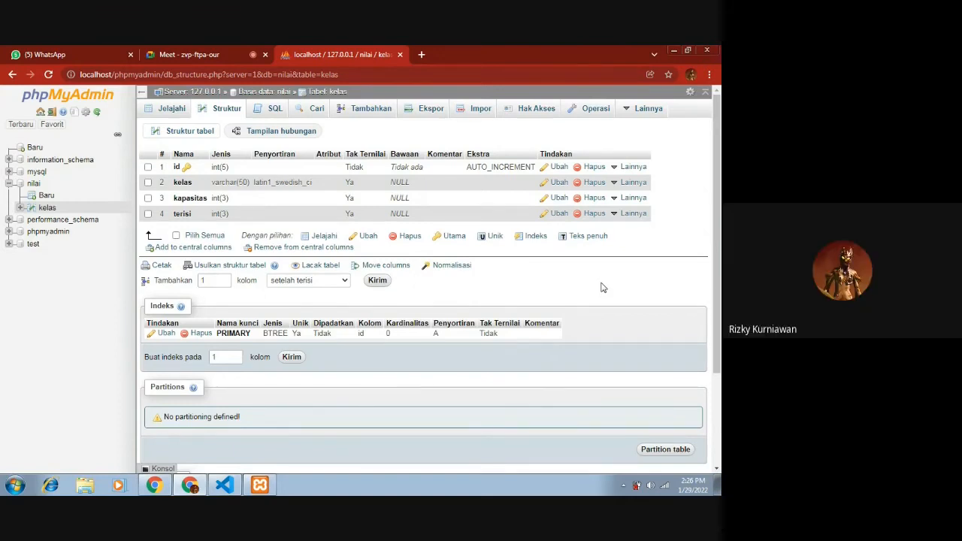
- Return to the Meet call and stop presenting the screen
click(215, 50)
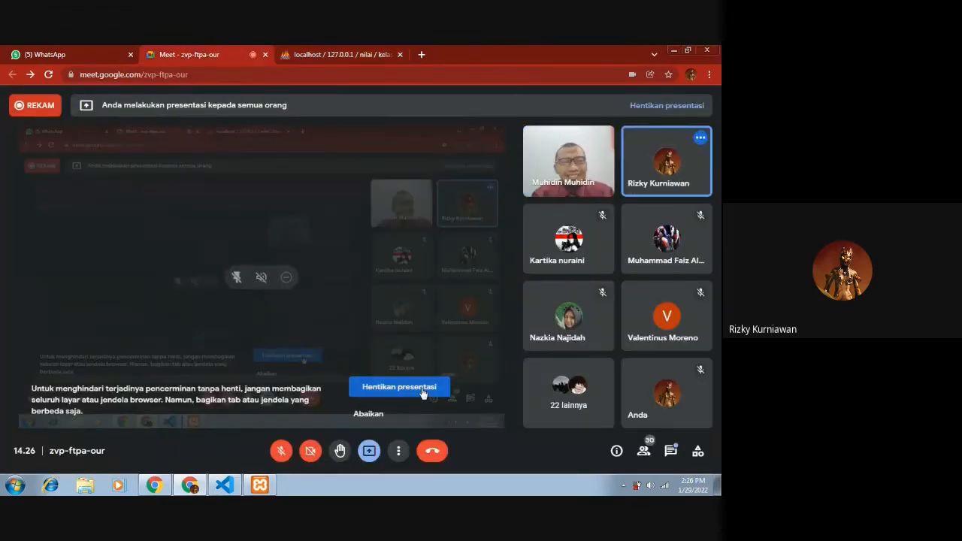
click(399, 387)
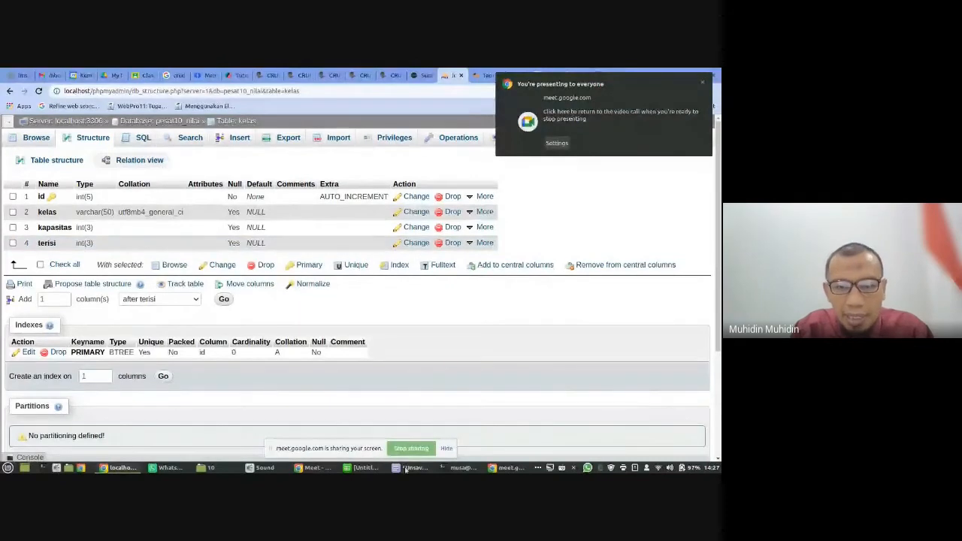
- Show the Tabel Siswa column list in the unsaved text notes and reduce the browser window so the list stays readable beside it
click(411, 467)
scroll(194, 329, down, 3)
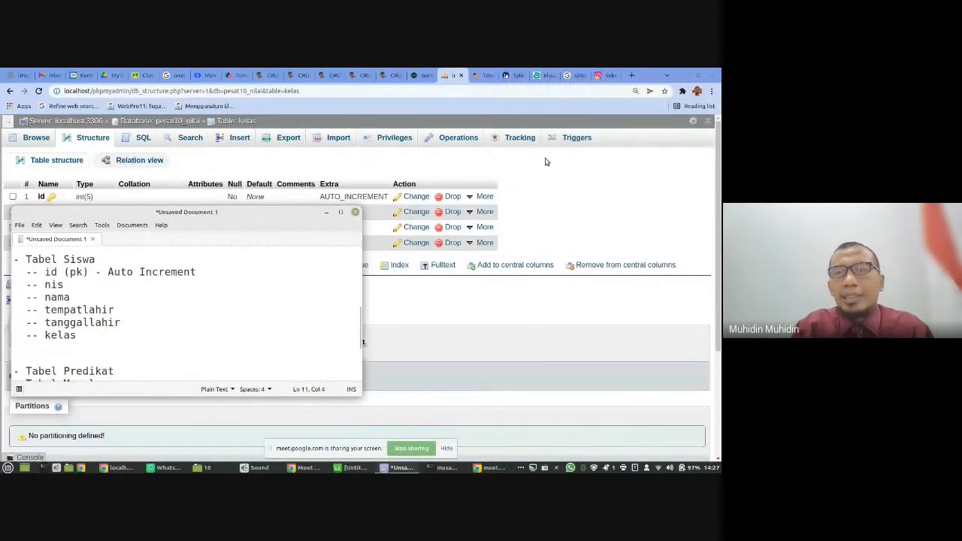
click(696, 77)
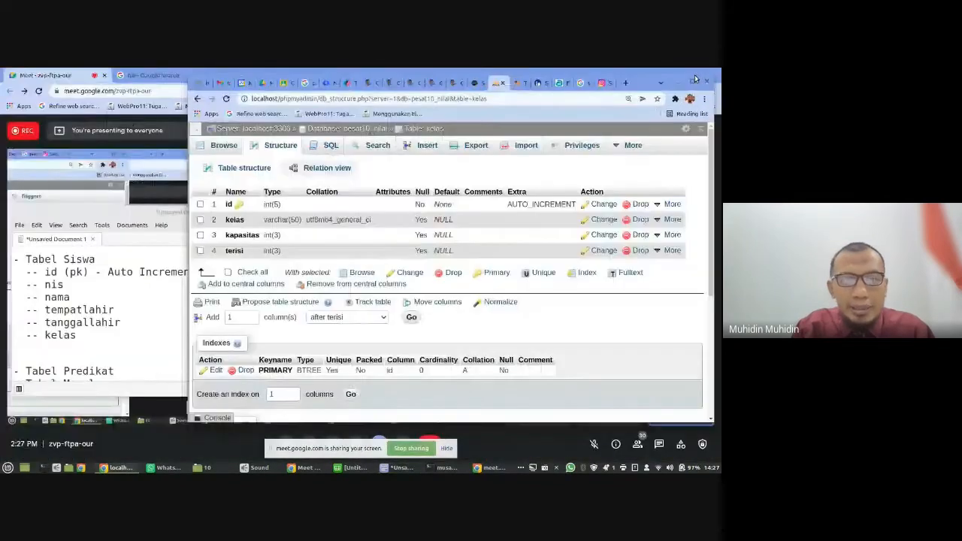
click(400, 467)
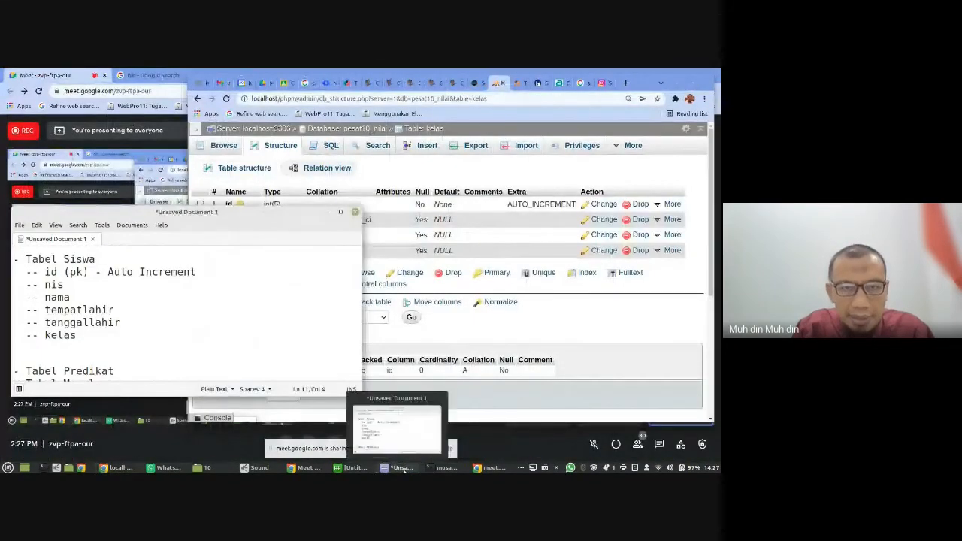
click(465, 129)
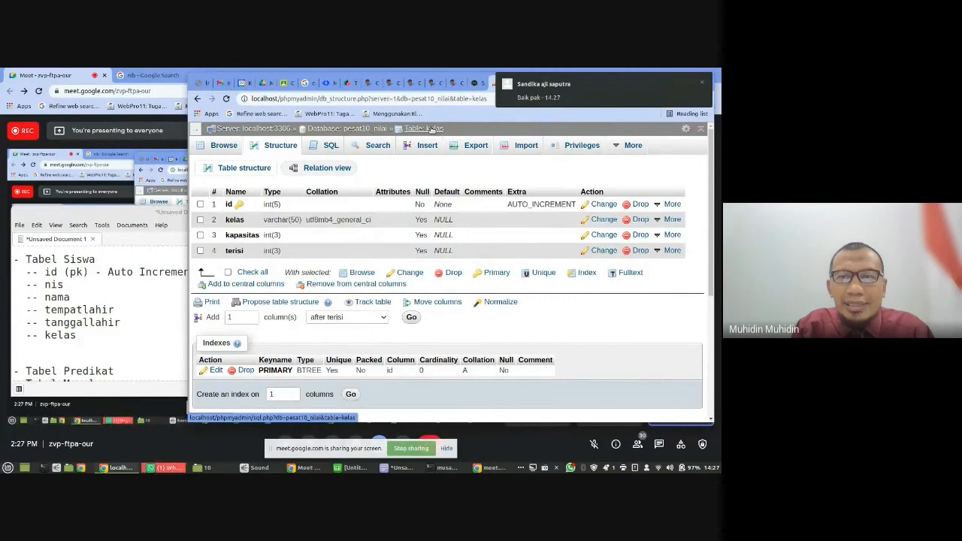
- Start a new table named siswa with 6 columns in the pesat10_nilai database
click(362, 129)
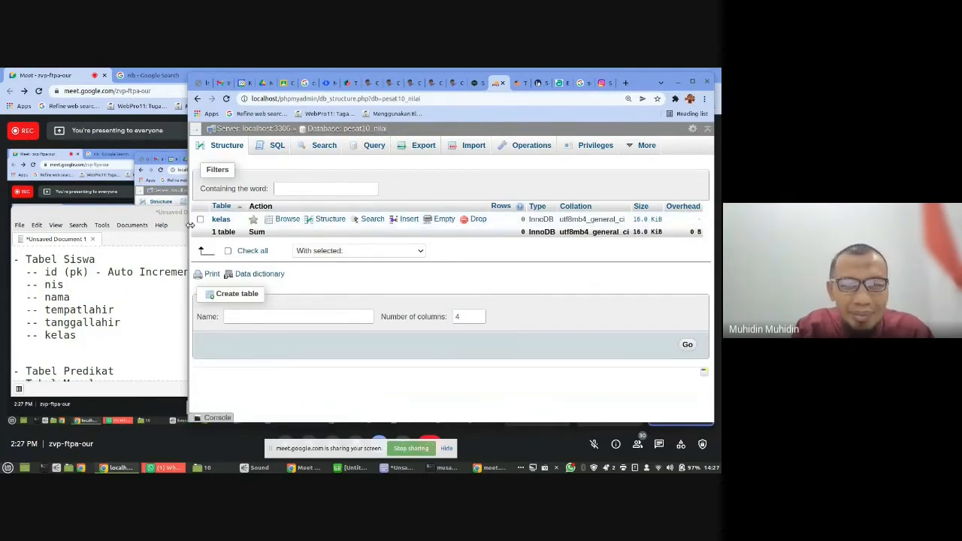
click(258, 318)
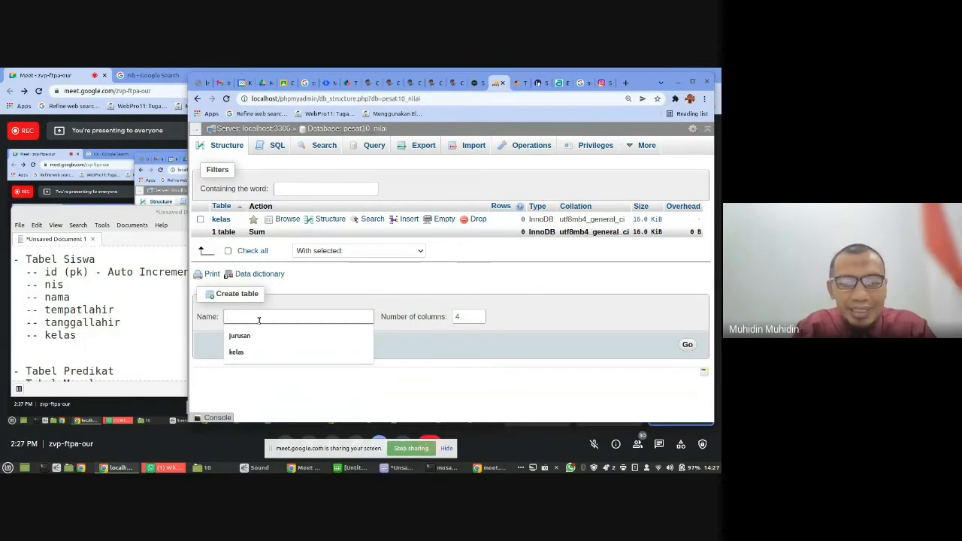
text(siswa)
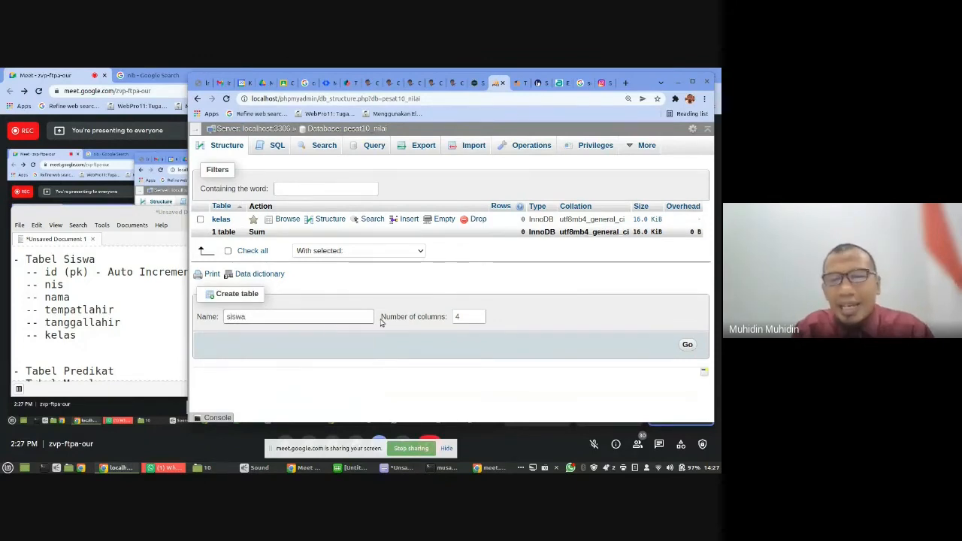
click(461, 318)
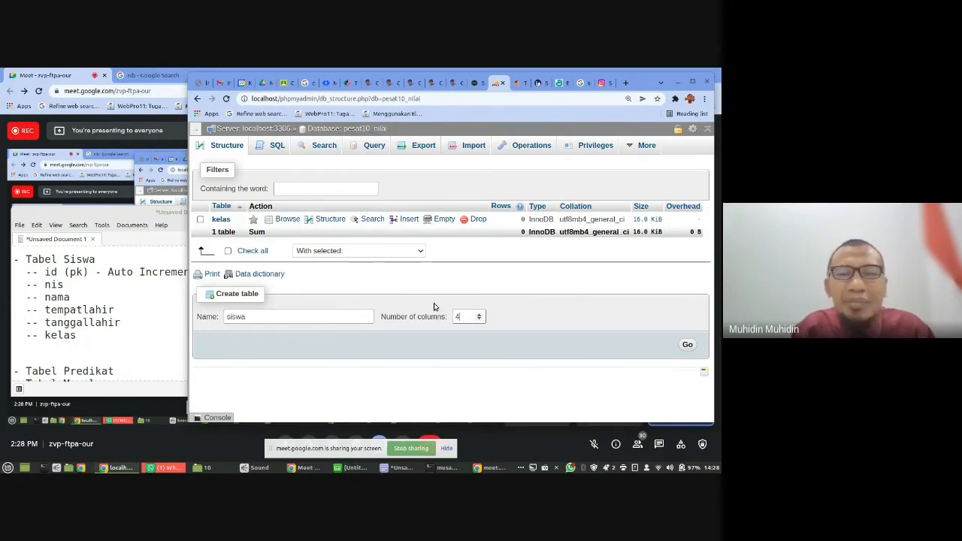
click(478, 320)
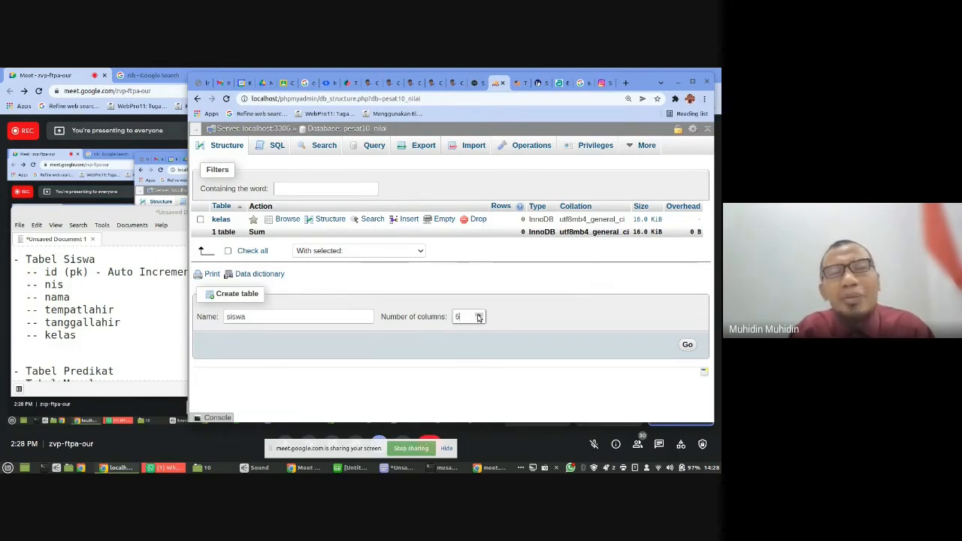
click(478, 314)
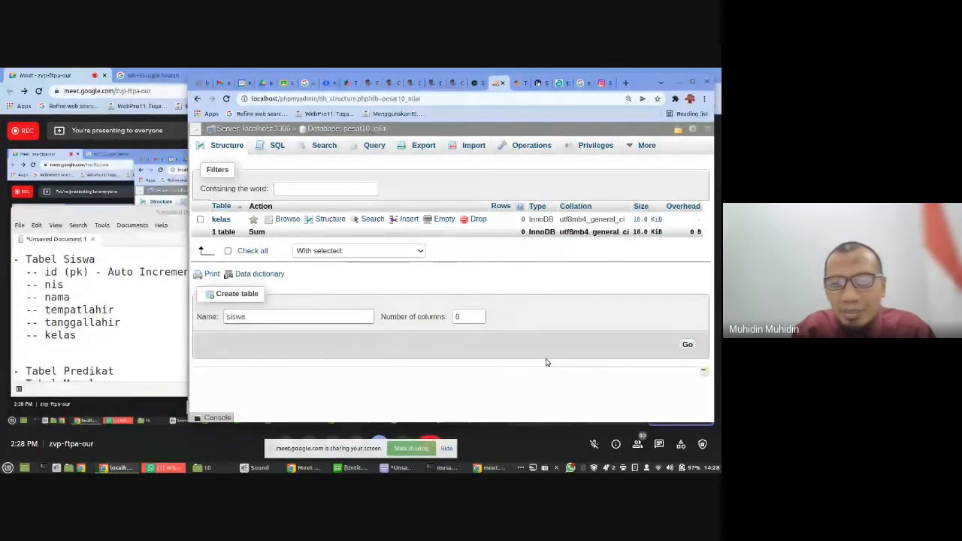
click(687, 347)
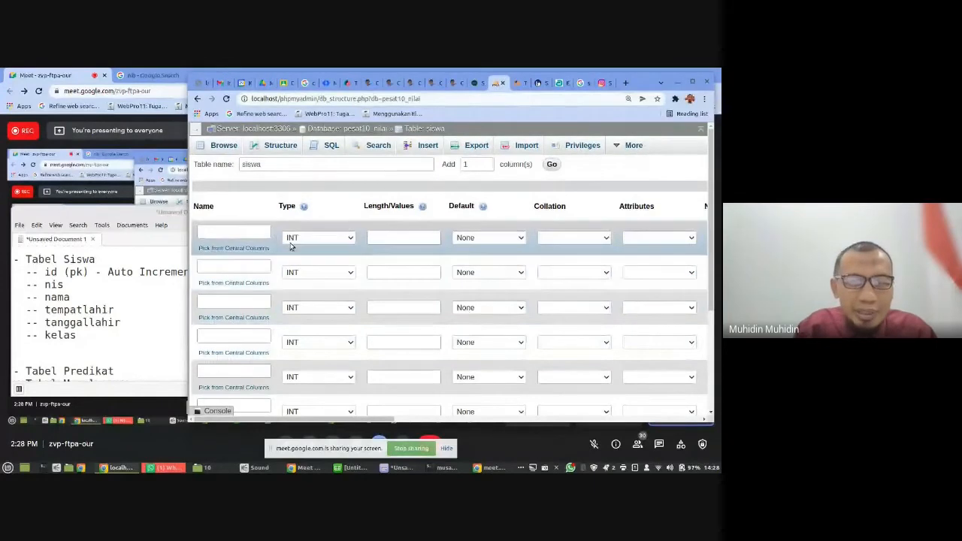
- Name the first column of the siswa table id
click(260, 231)
text(id)
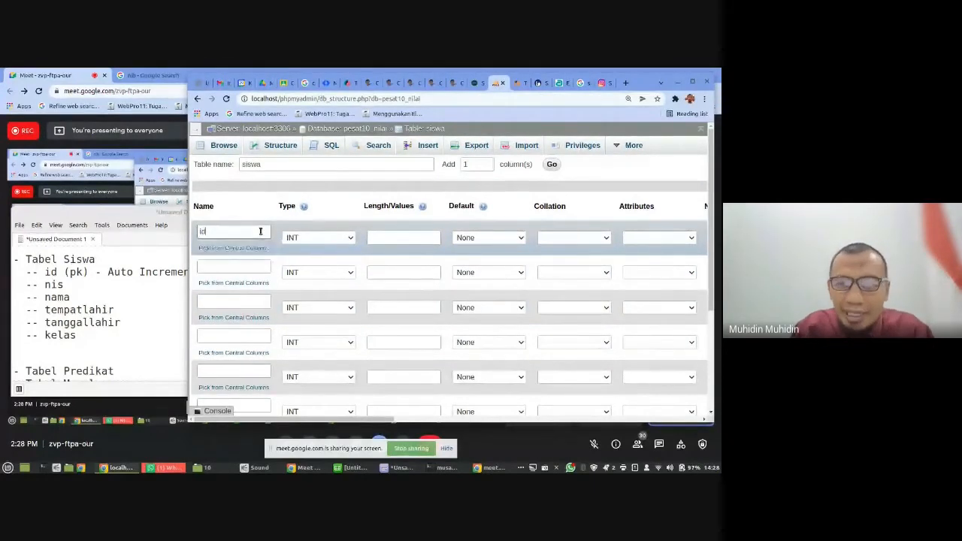
click(632, 224)
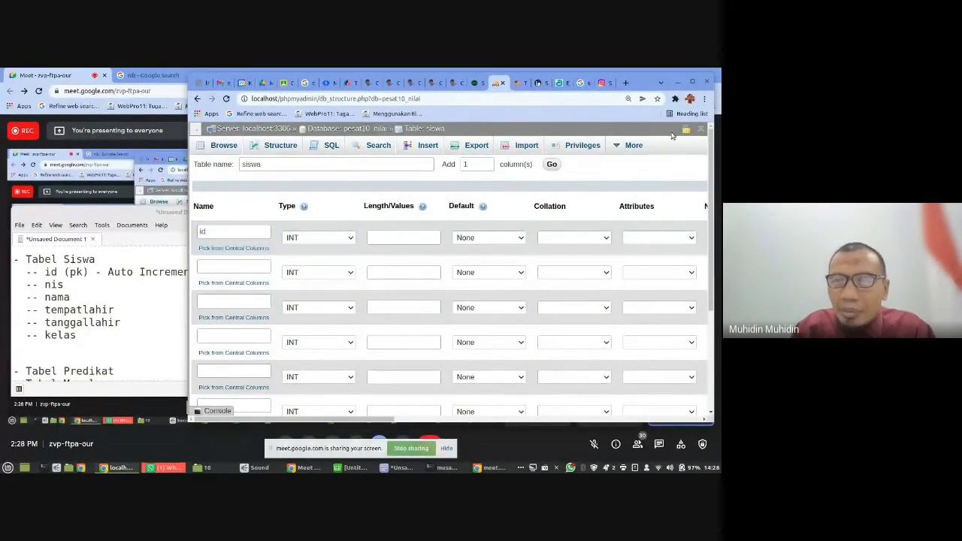
click(692, 84)
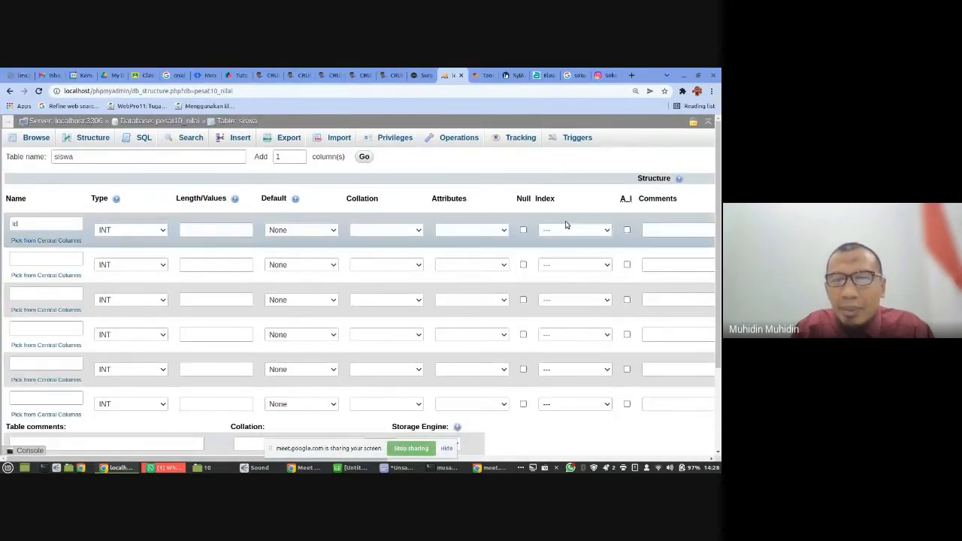
click(568, 230)
click(558, 252)
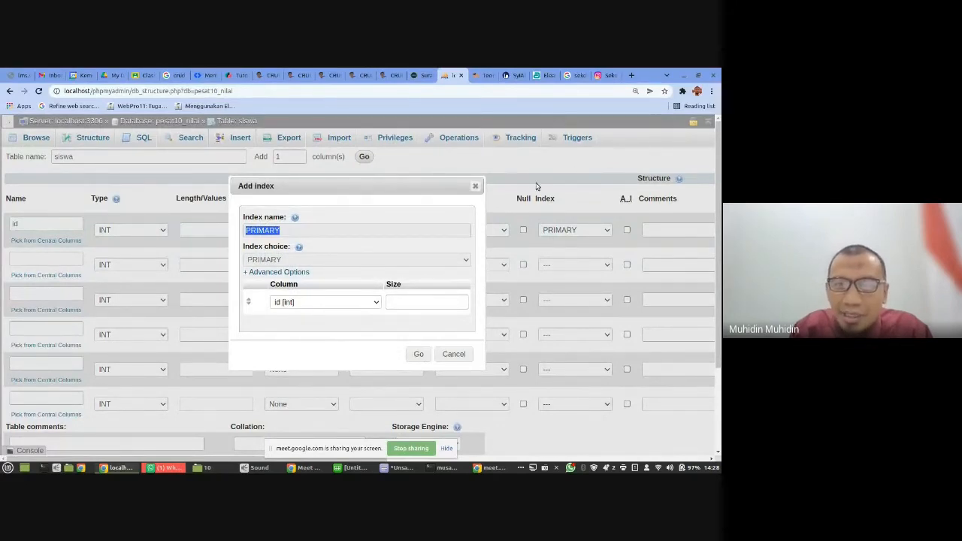
click(474, 187)
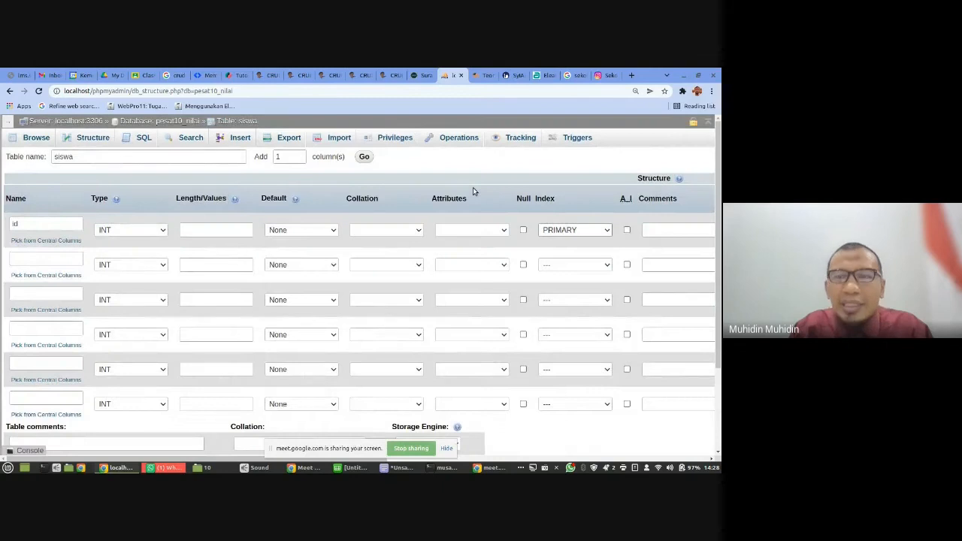
click(575, 234)
click(568, 241)
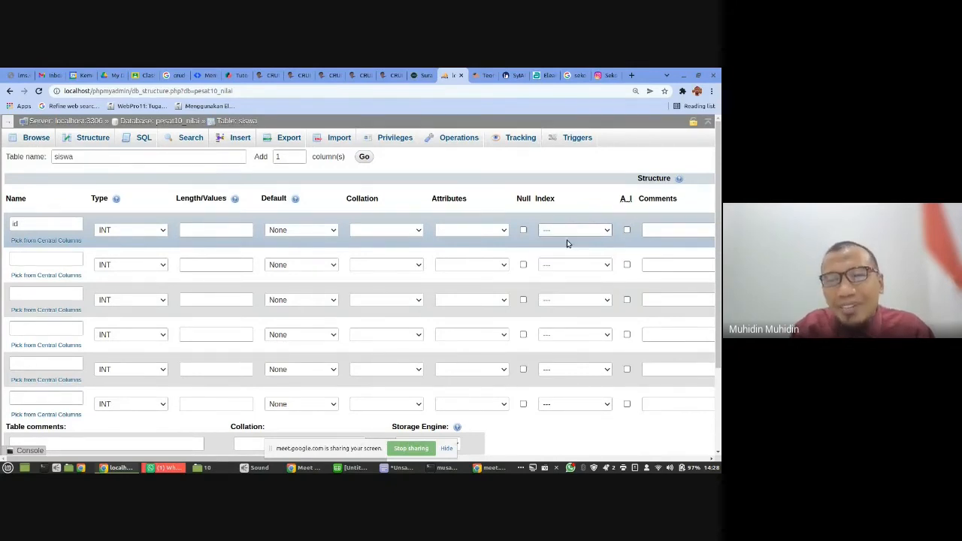
click(699, 76)
- Name the second column of the siswa table nis and the third column nama
click(245, 266)
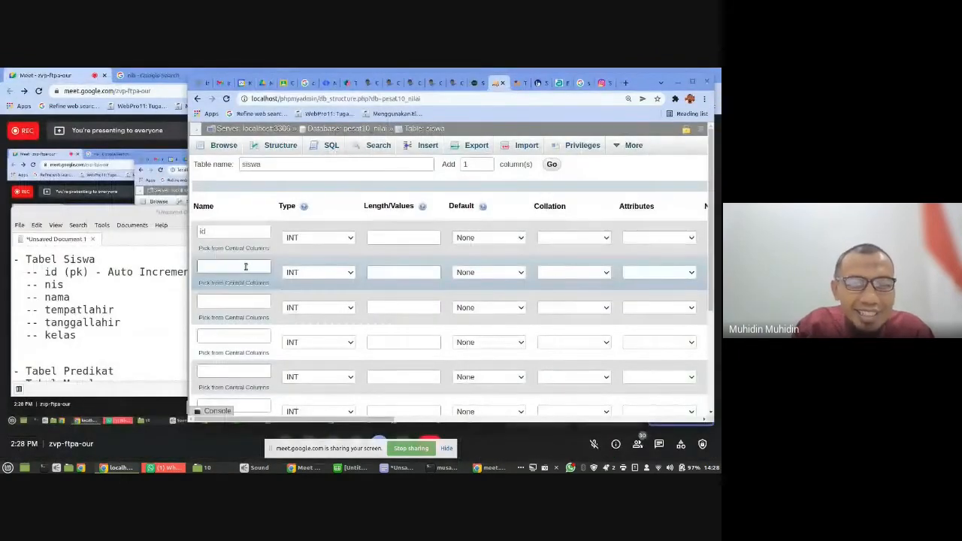
text(nis)
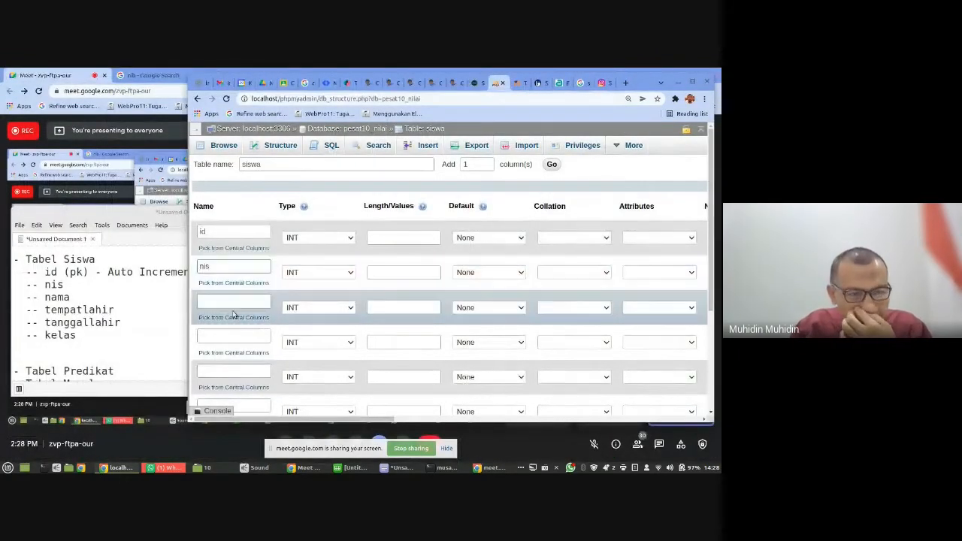
click(238, 302)
text(n)
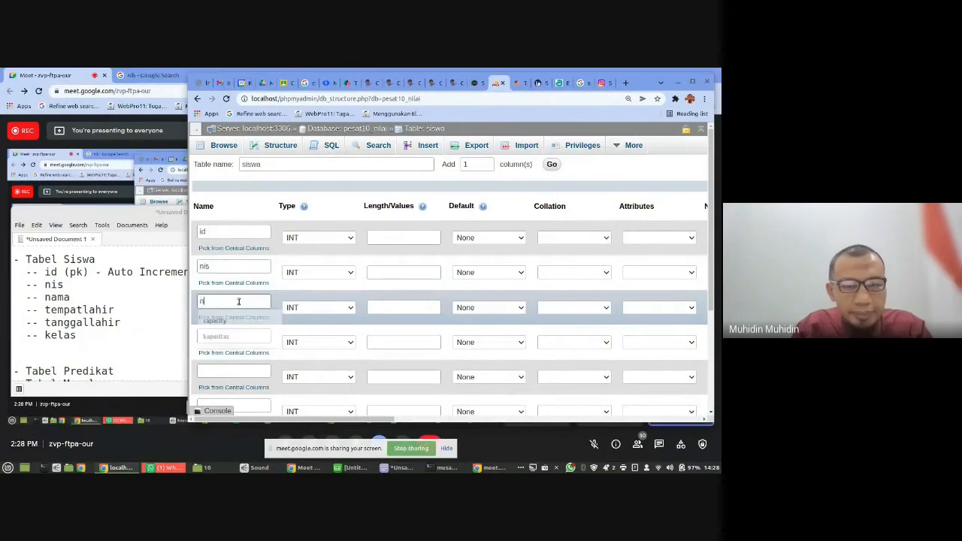
text(ama)
- Name the fourth column of the siswa table tempat_lahir and the fifth column tanggal_lahir
click(224, 336)
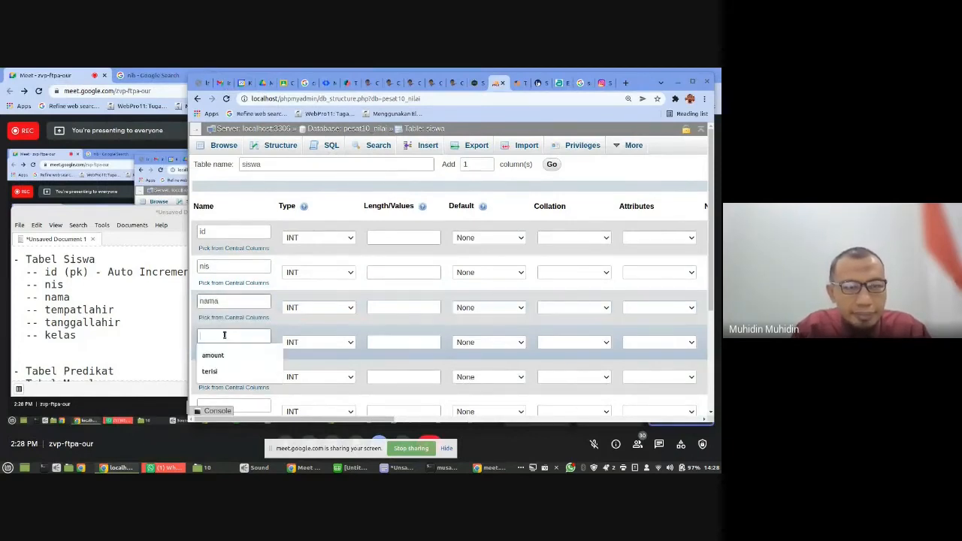
text(tempat)
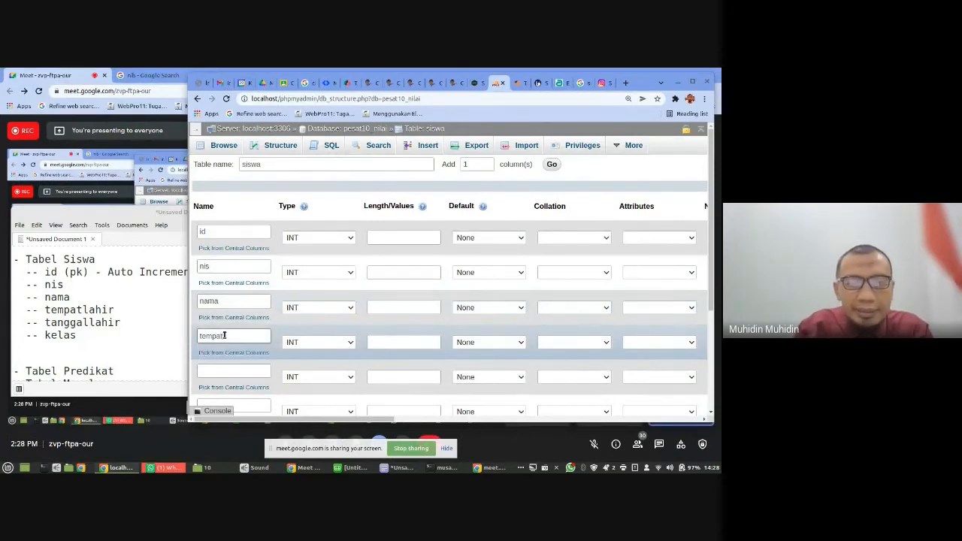
text(lahi)
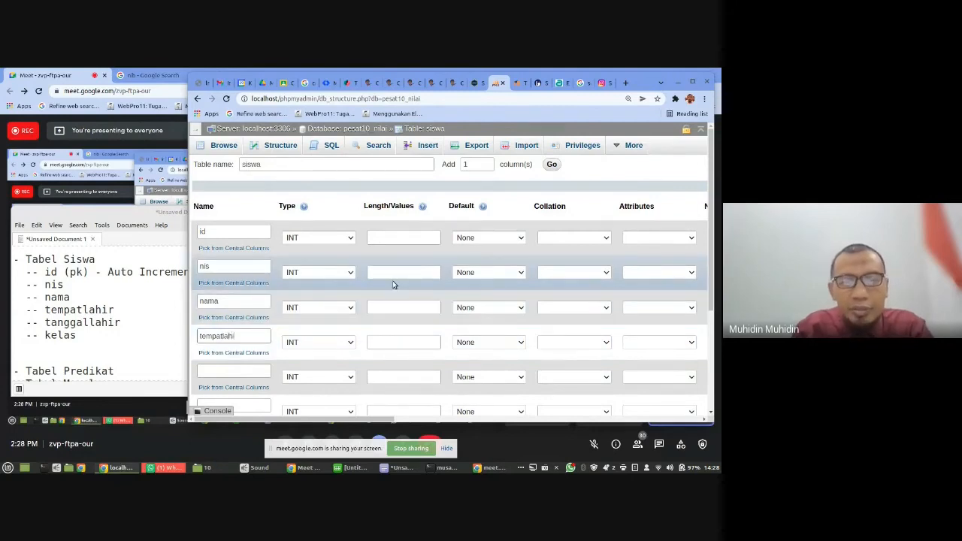
text(r)
click(262, 369)
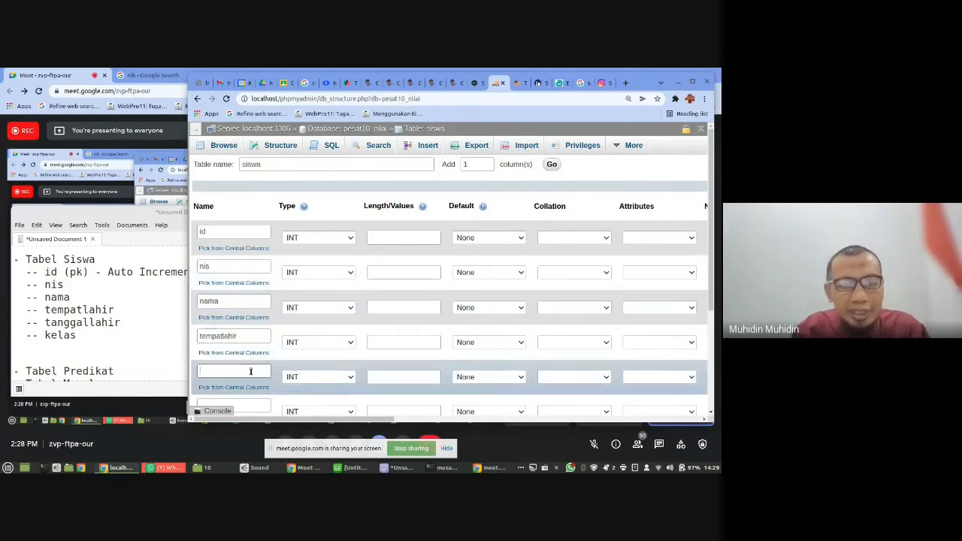
text(tan)
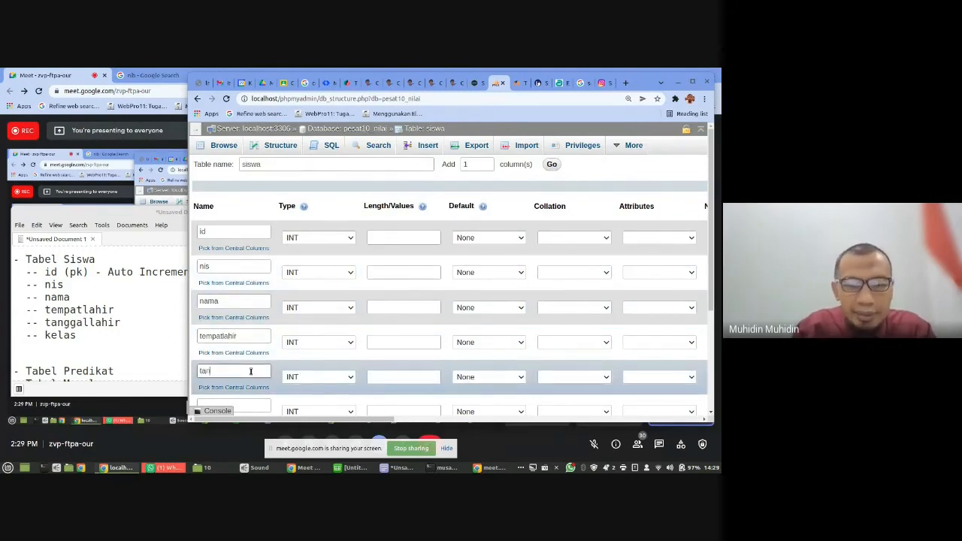
text(ggal_)
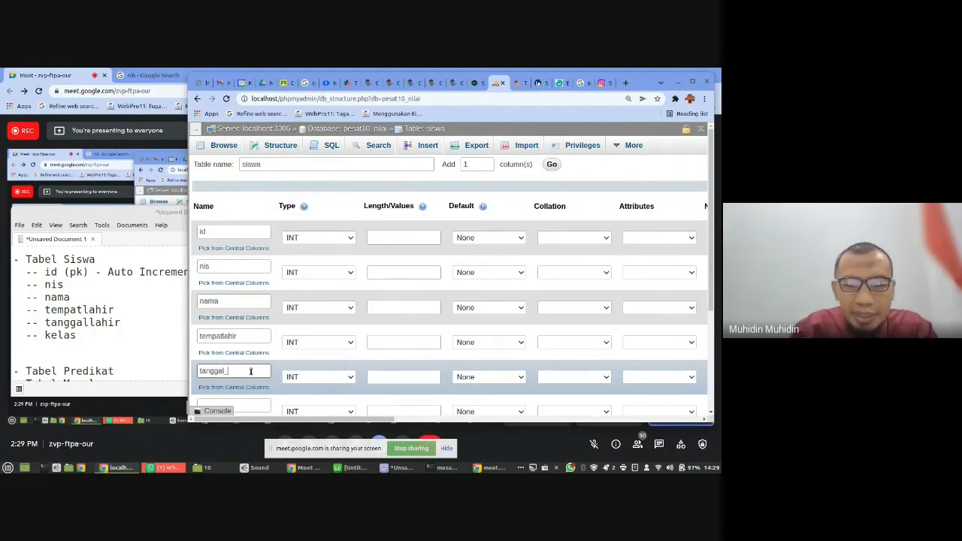
text(lahir)
click(247, 339)
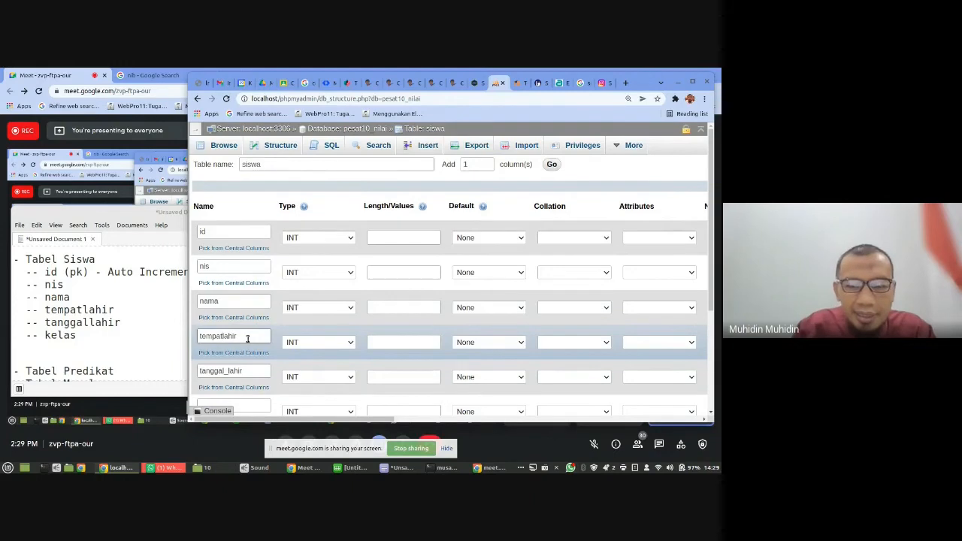
text(_)
- Name the sixth column of the siswa table idkelas and set its length to 5
scroll(248, 339, down, 1)
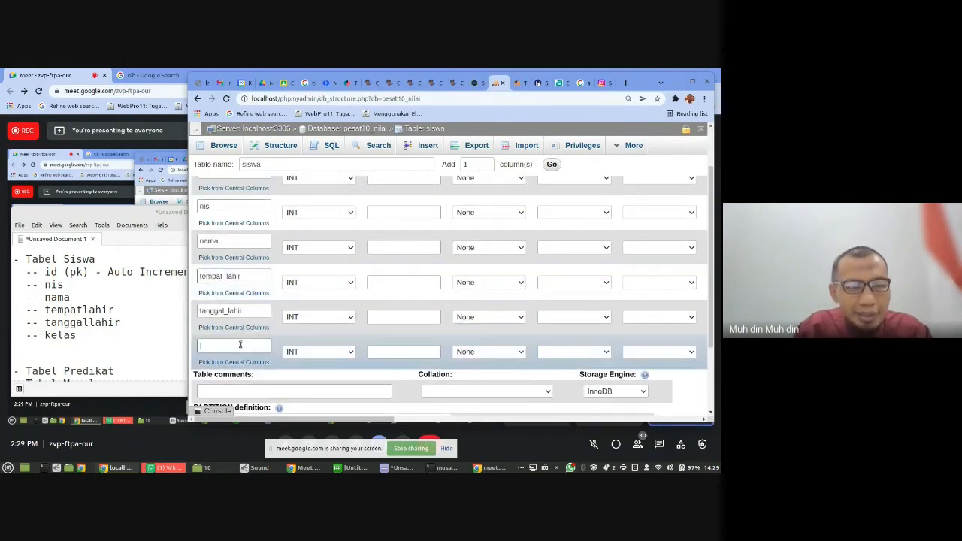
click(240, 344)
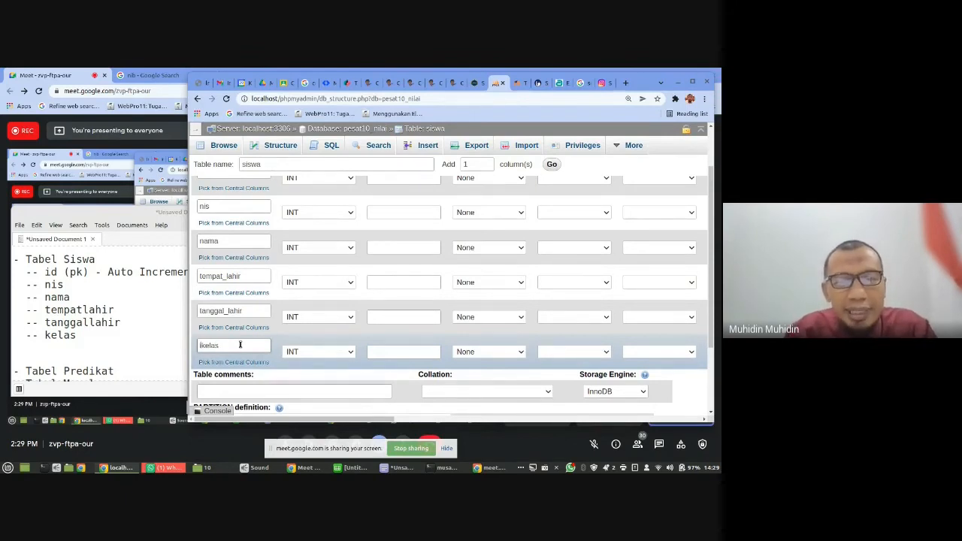
text(id)
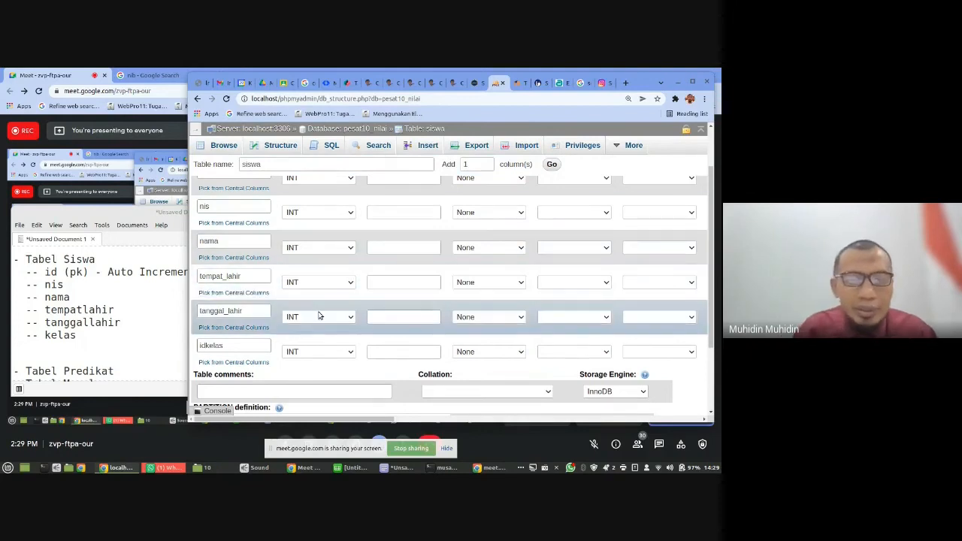
click(382, 353)
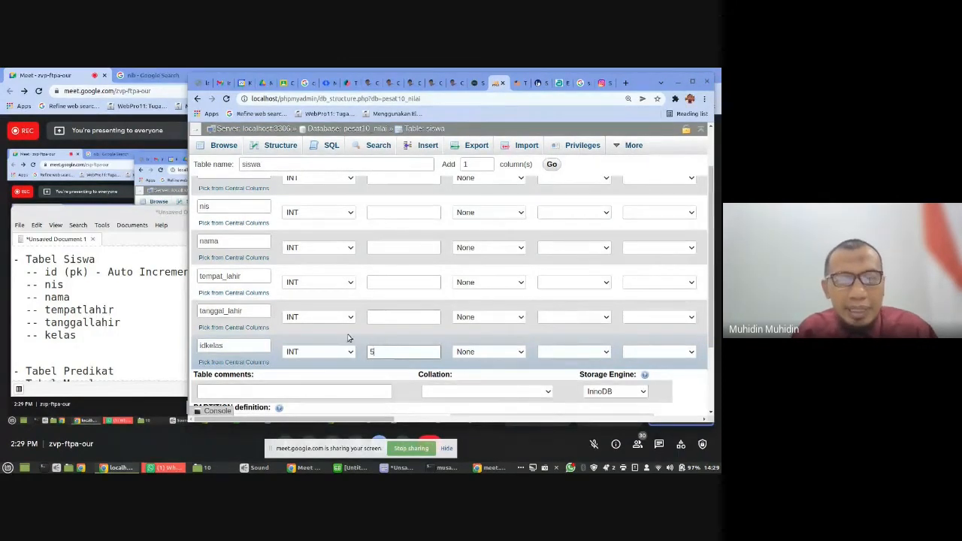
- Set the tanggal_lahir column's type to DATE and make tempat_lahir a VARCHAR with length 50
click(328, 318)
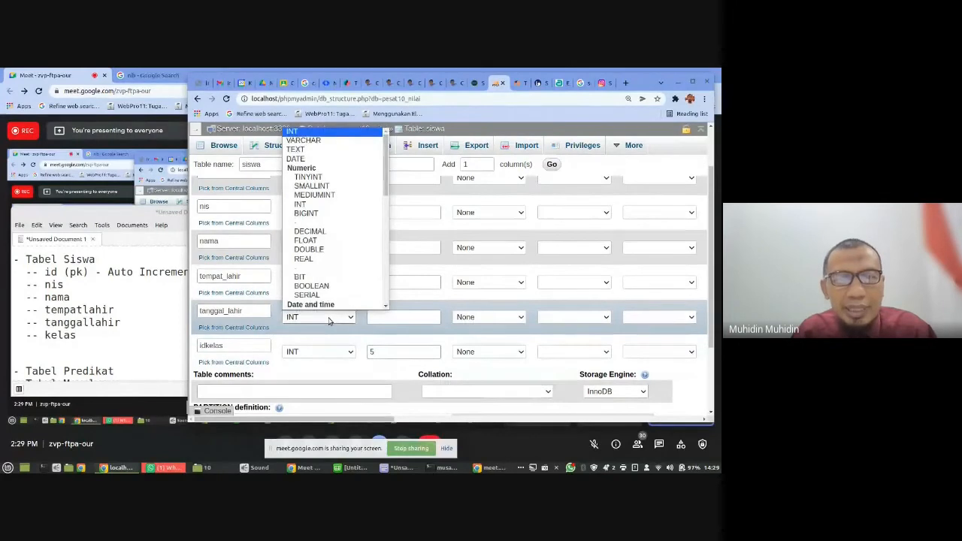
click(305, 139)
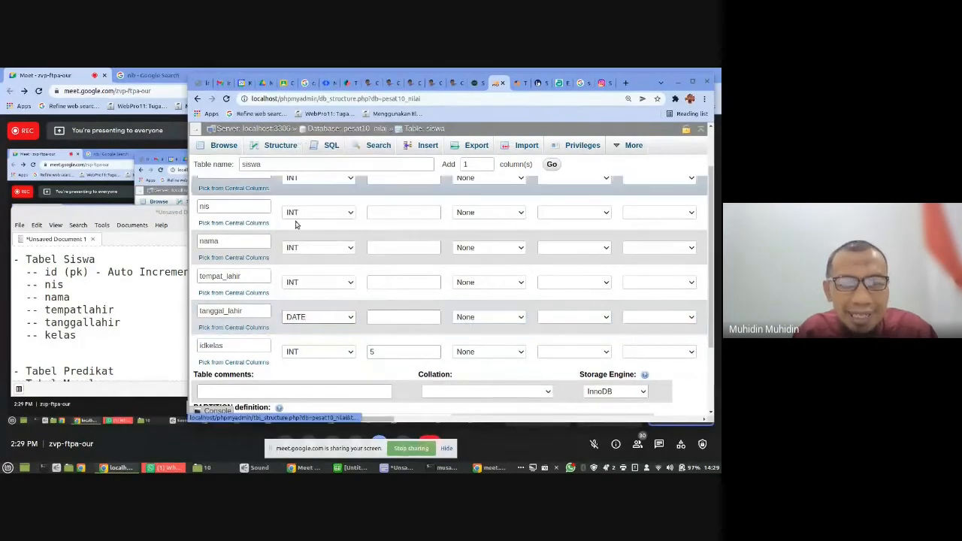
click(303, 282)
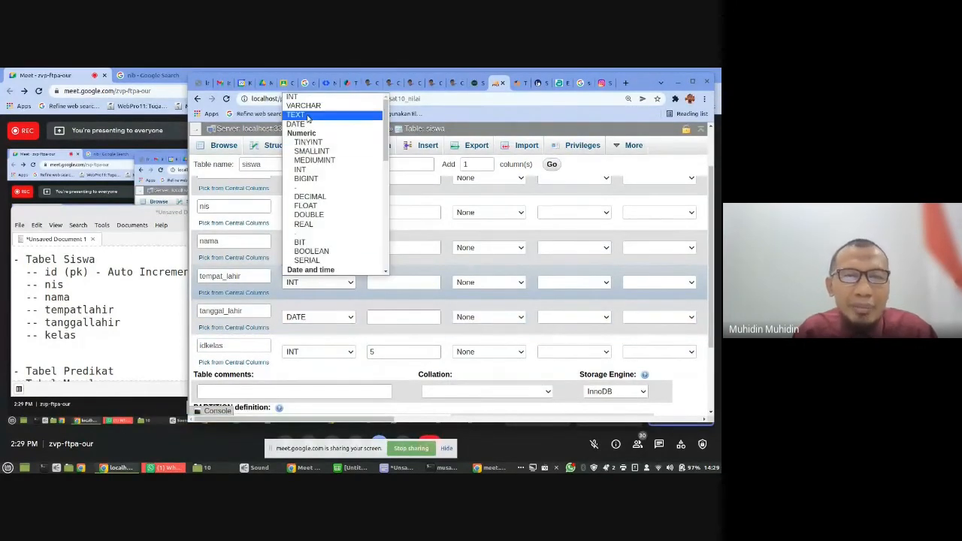
click(304, 105)
click(377, 283)
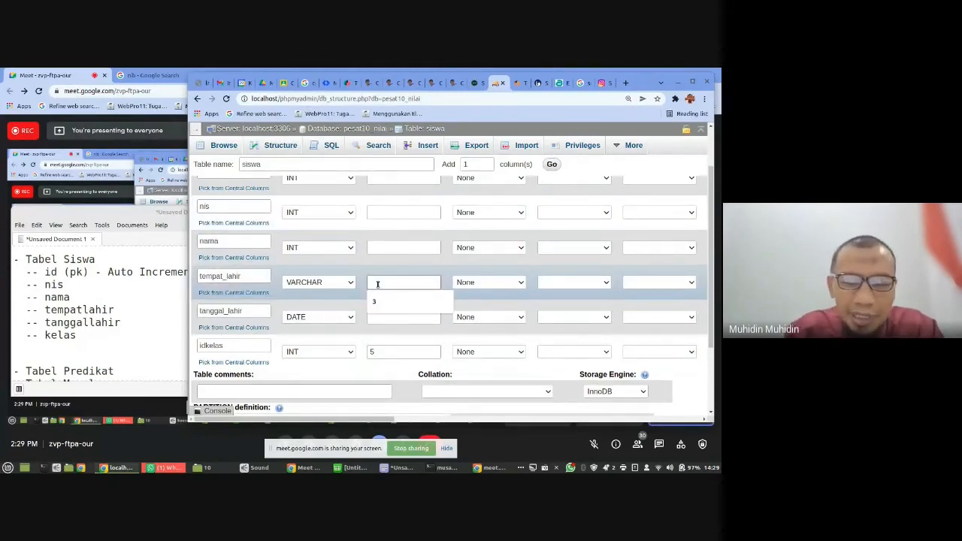
text(50)
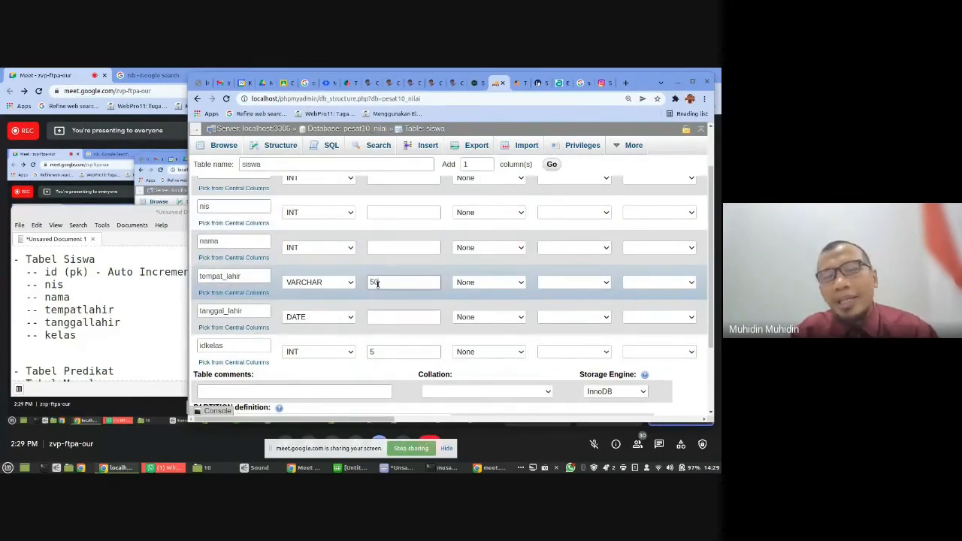
- Set the data type of the nis and nama columns to VARCHAR
scroll(377, 283, up, 2)
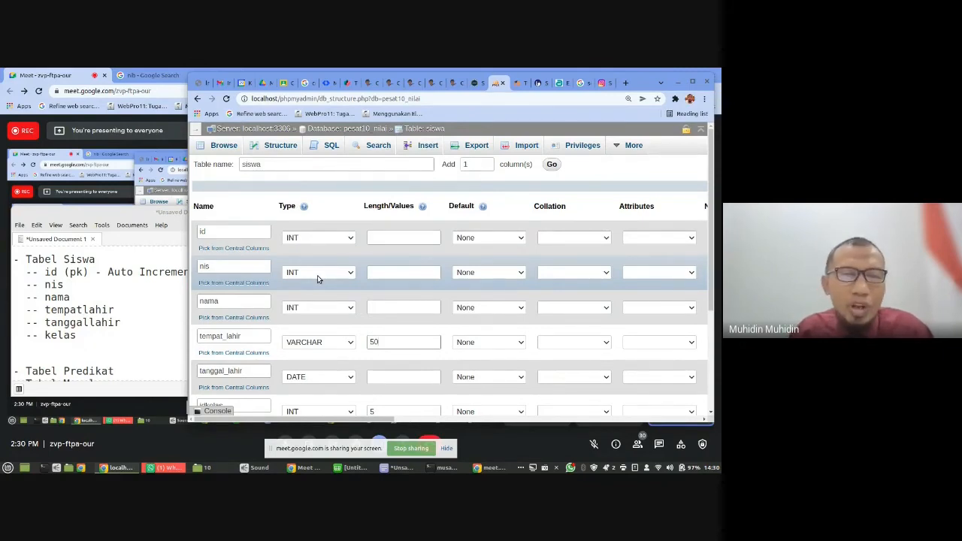
click(318, 275)
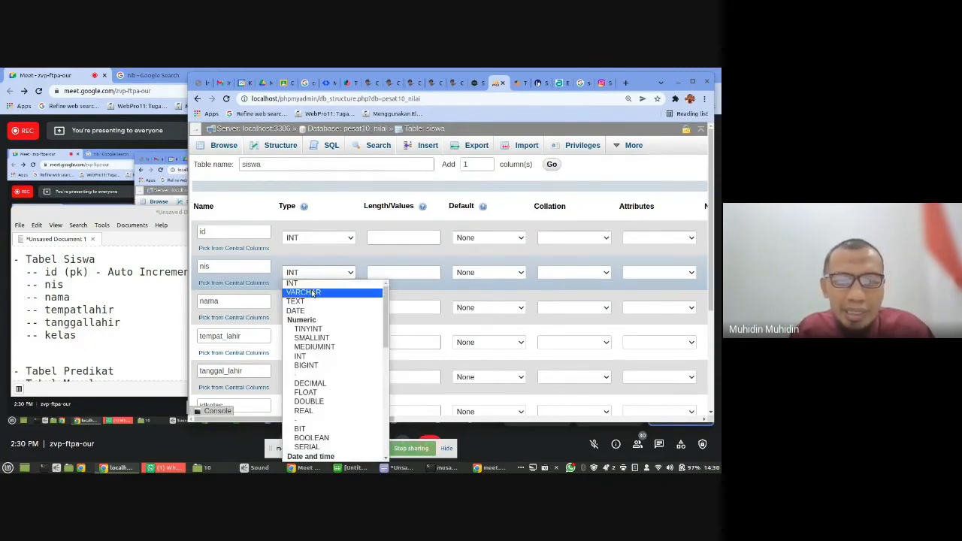
click(315, 283)
click(316, 276)
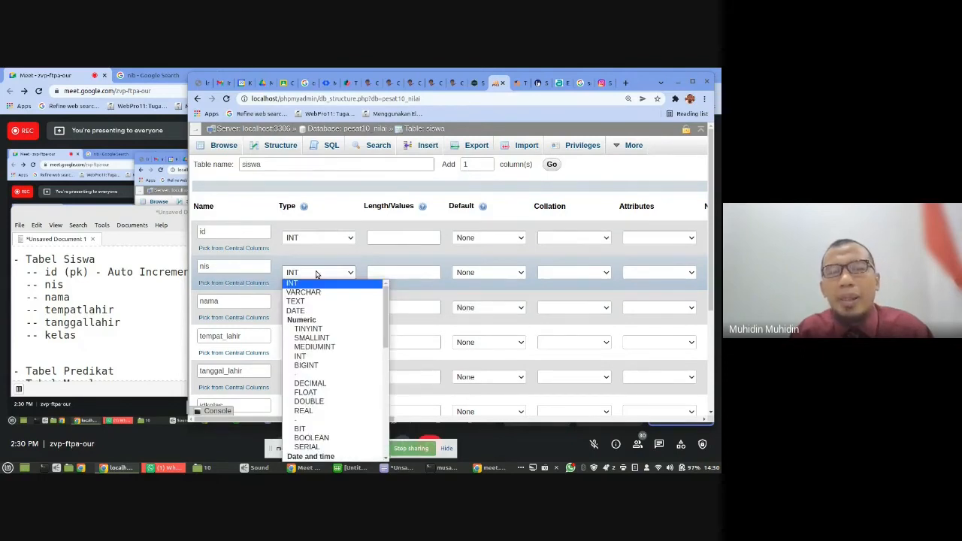
click(315, 289)
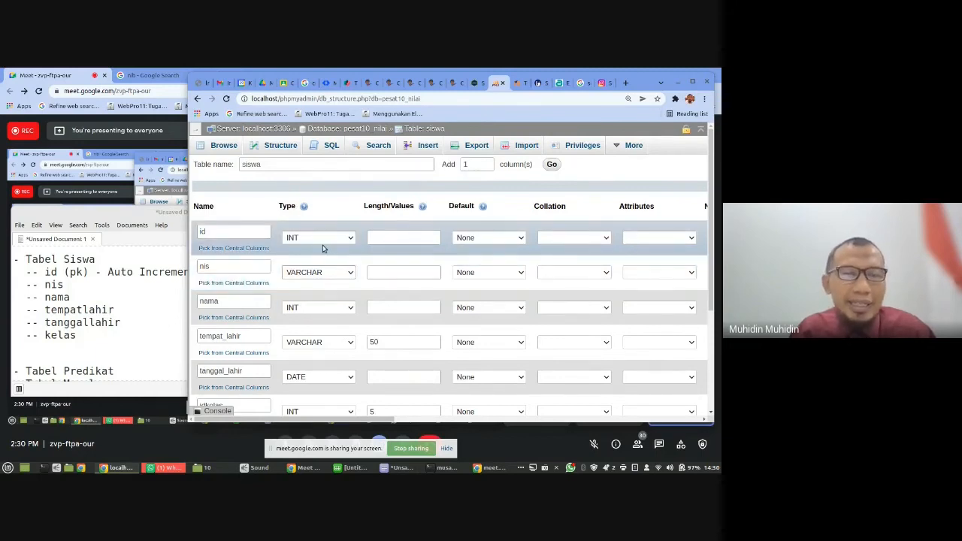
click(306, 308)
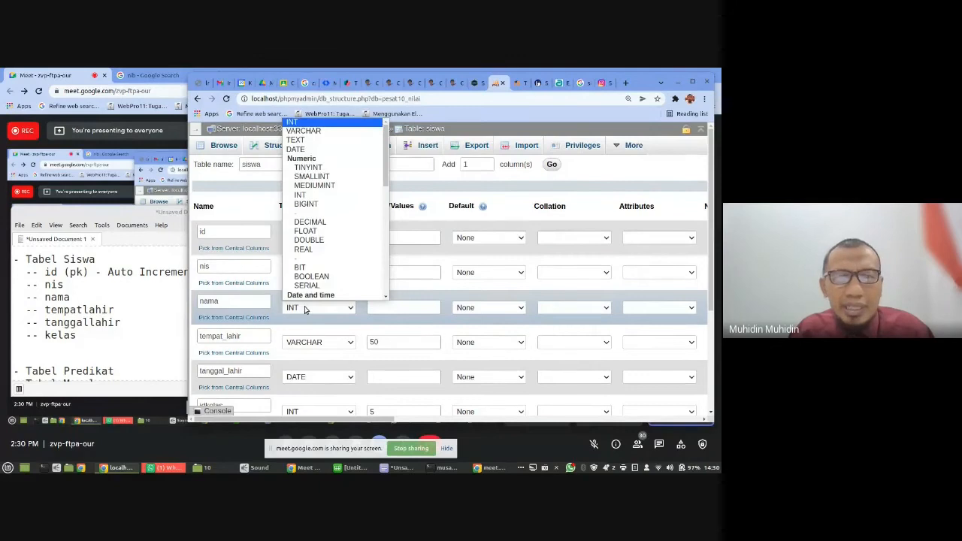
click(307, 131)
- Set the column lengths to 5 for id, 9 for nis and 75 for nama
click(388, 241)
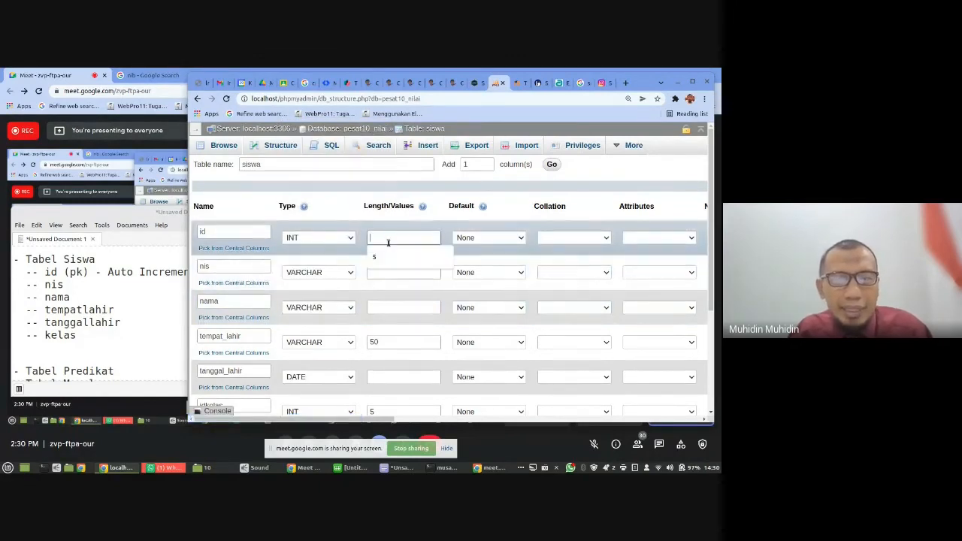
text(5)
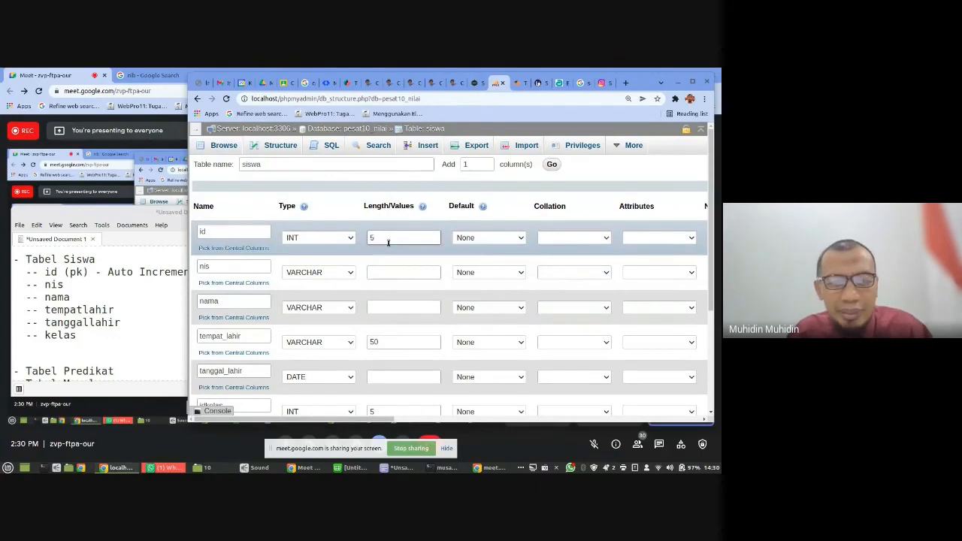
click(388, 275)
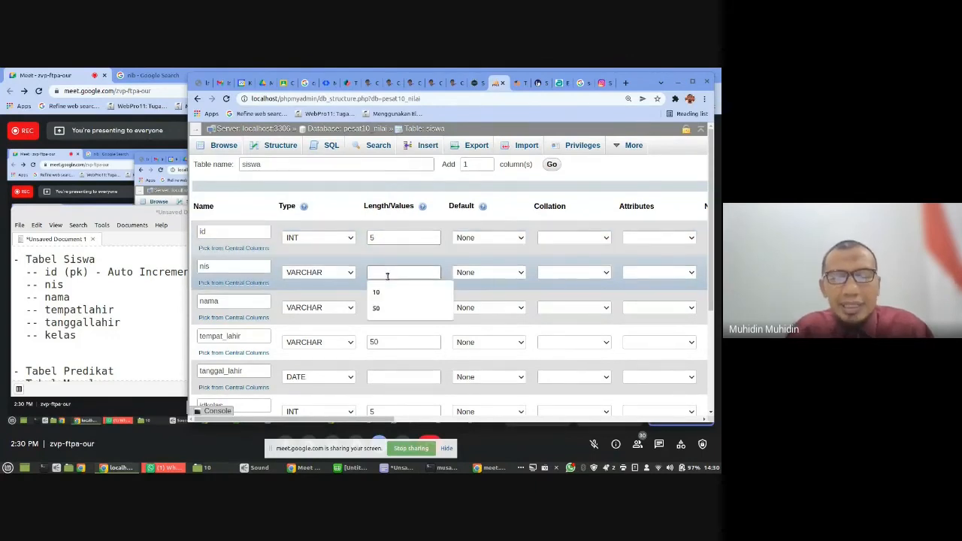
text(9)
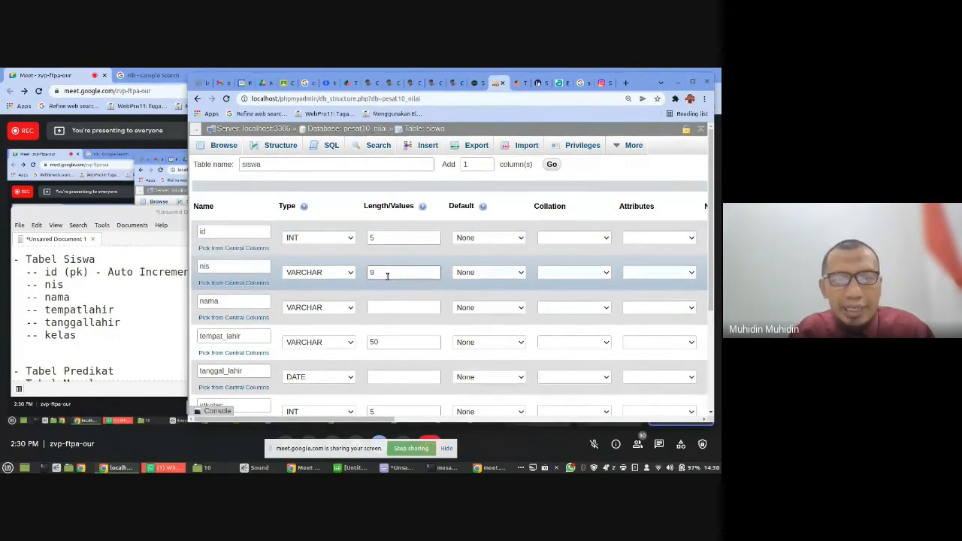
click(381, 305)
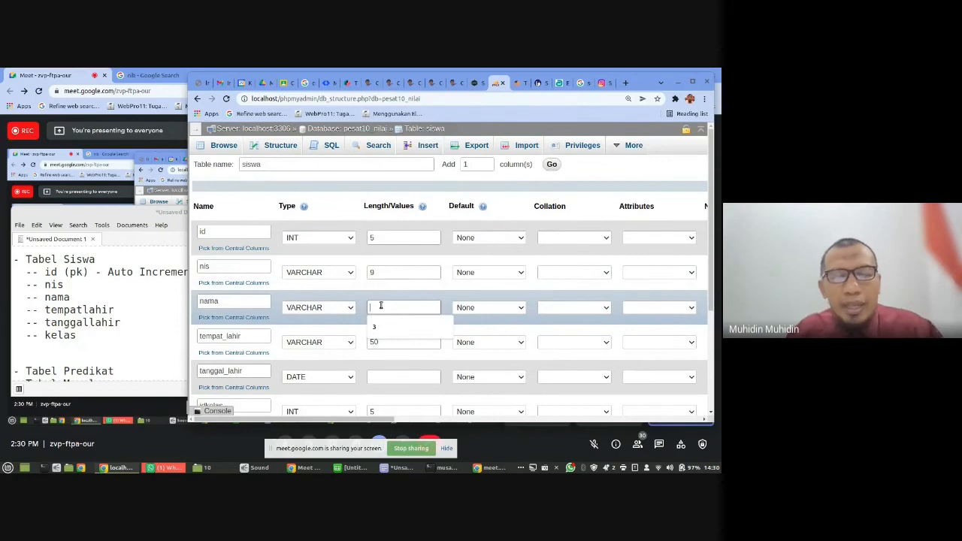
text(75)
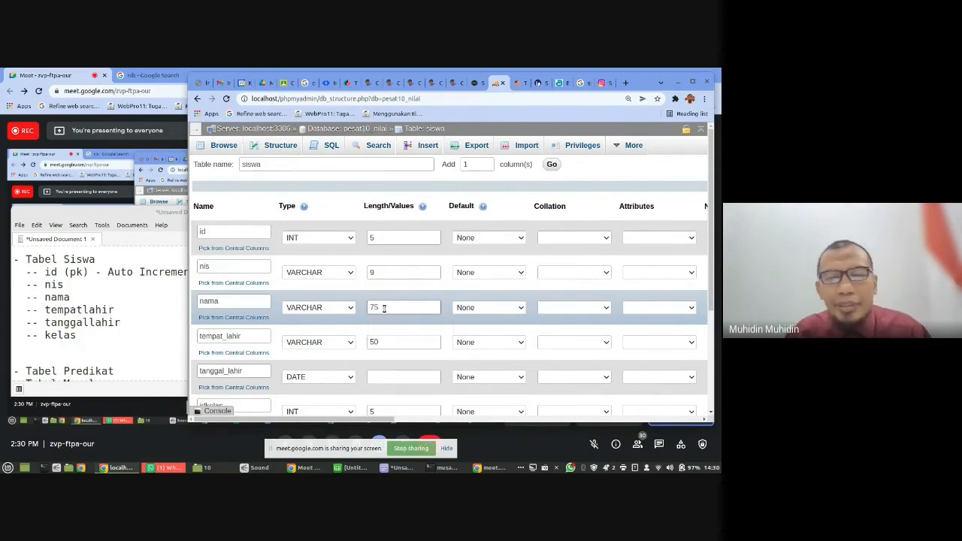
scroll(387, 314, down, 1)
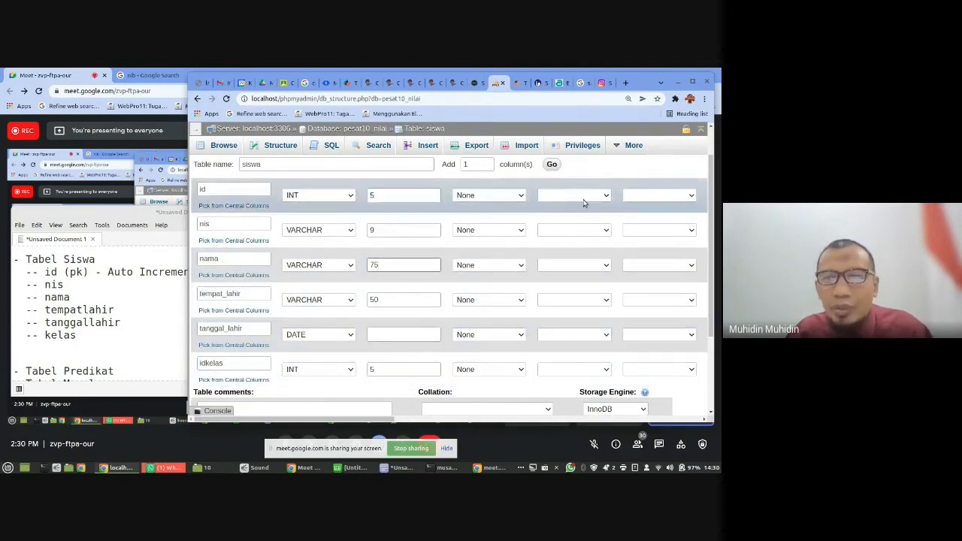
- Maximize the browser window and allow null values for the tanggal_lahir, tempat_lahir, nama and nis columns
click(693, 83)
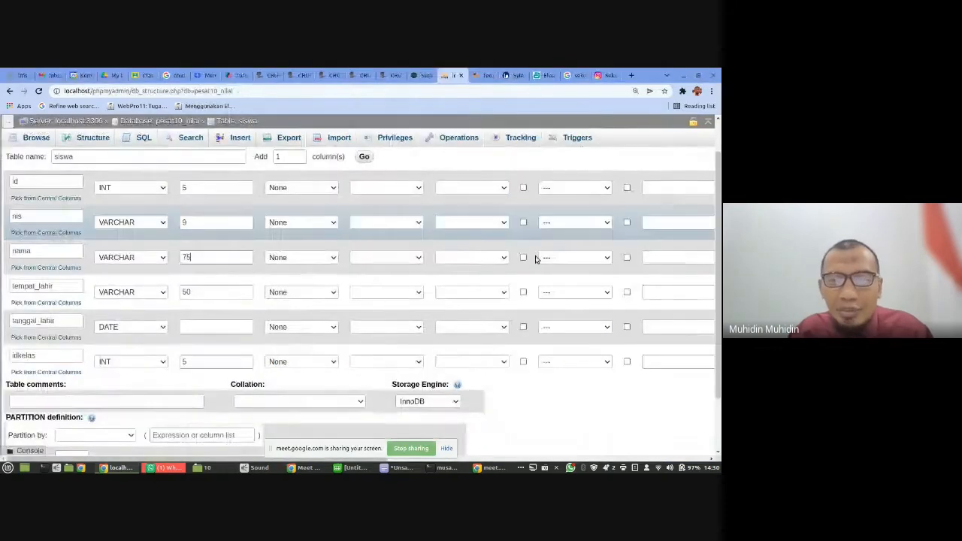
click(524, 327)
click(524, 293)
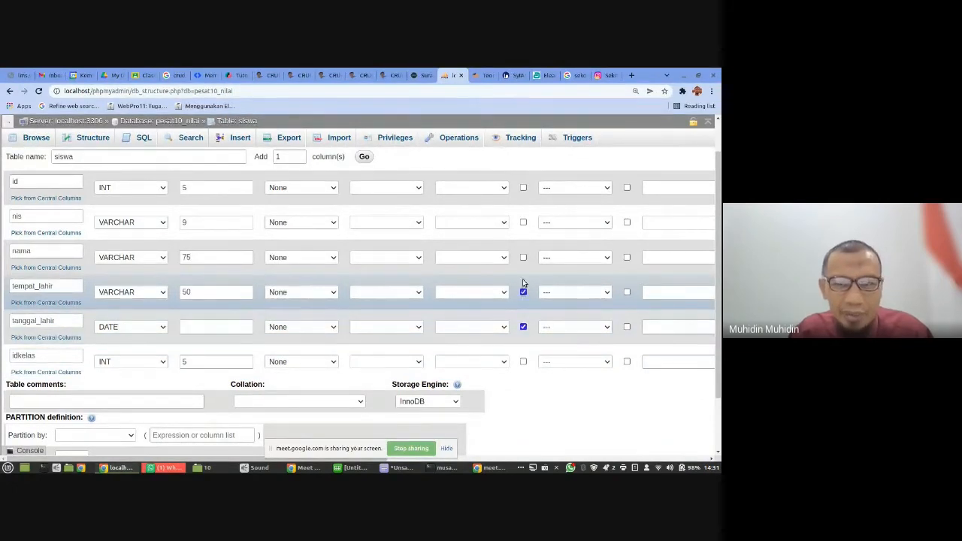
click(524, 257)
click(524, 223)
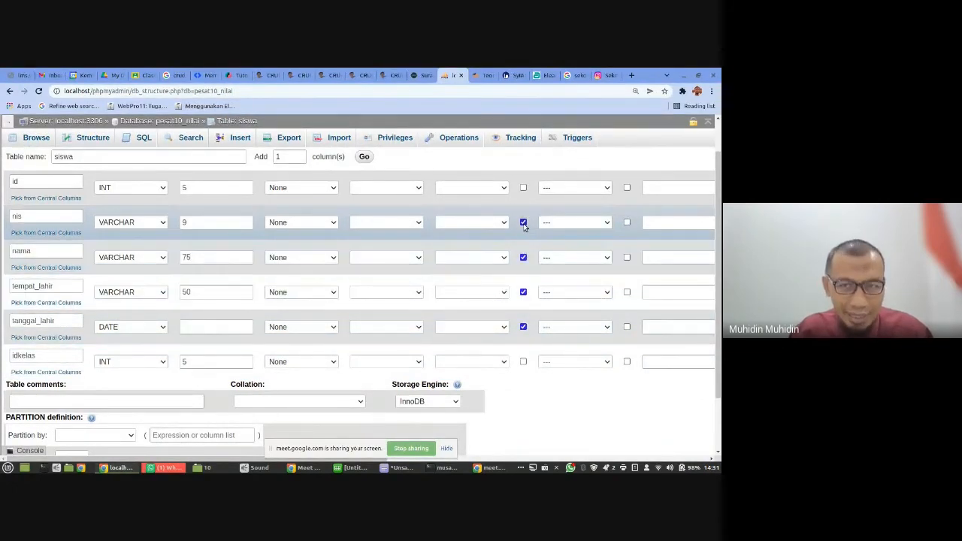
- Enable auto-increment on the id column and confirm its PRIMARY index
scroll(594, 207, up, 1)
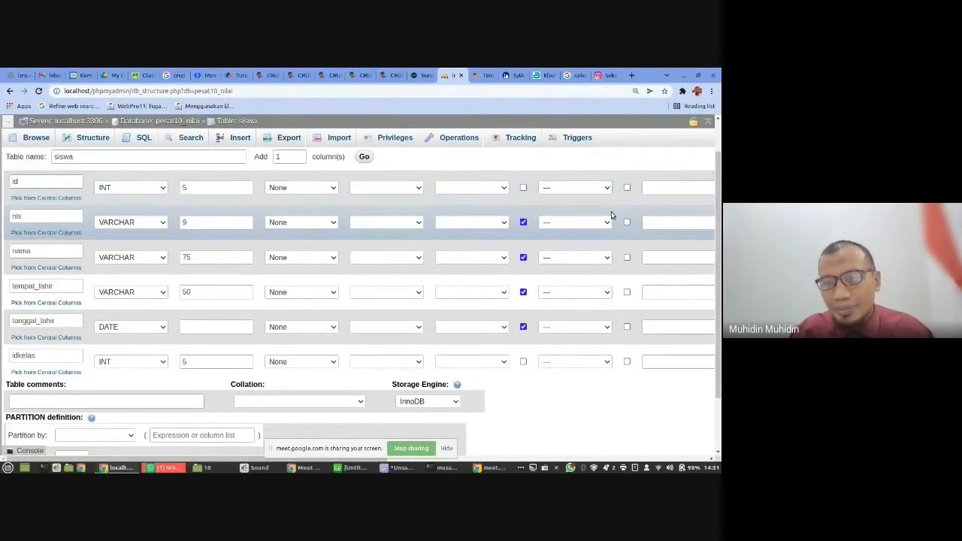
scroll(611, 211, down, 1)
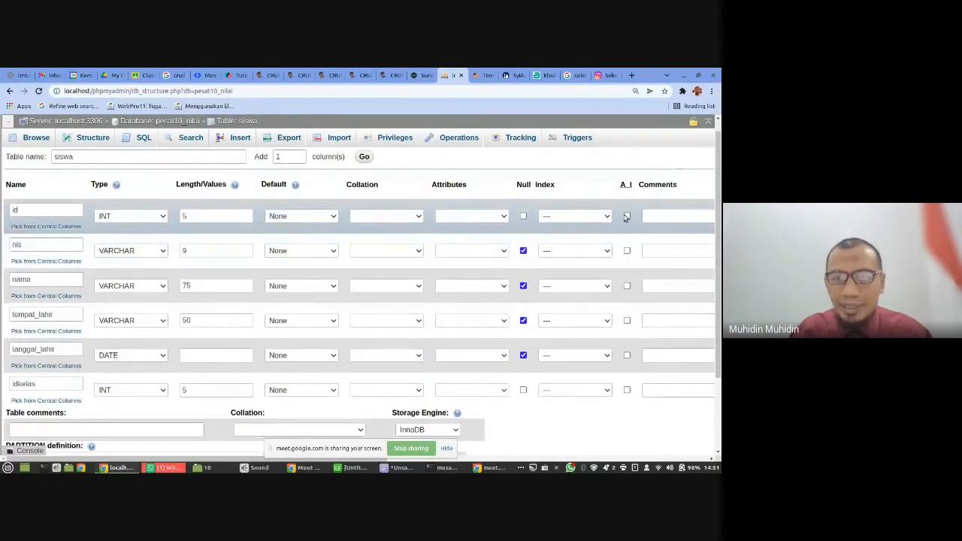
click(627, 215)
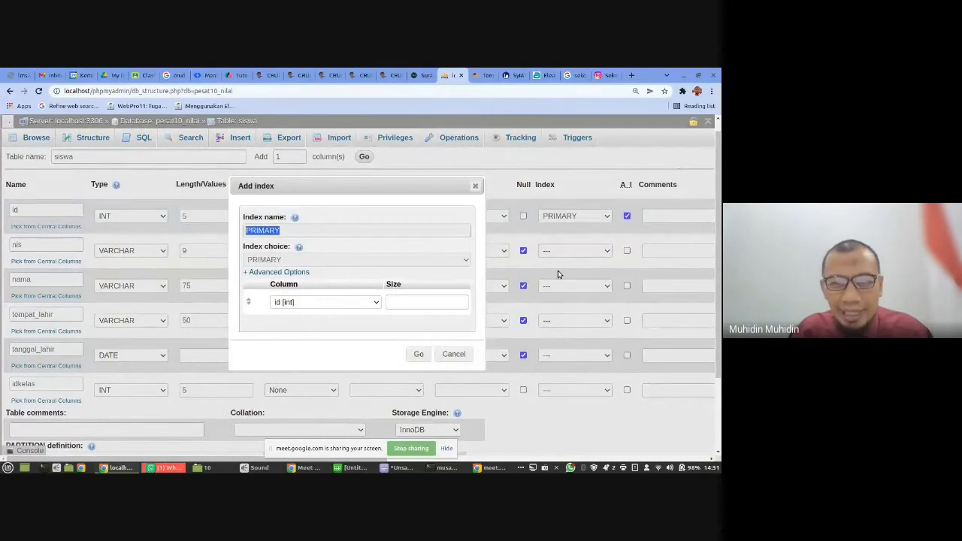
click(418, 353)
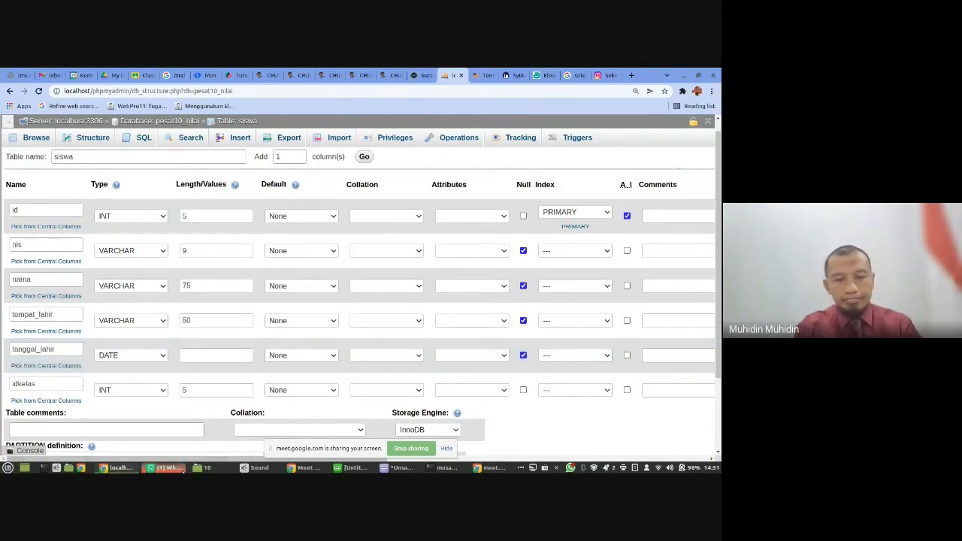
- Switch to the Google Meet call, hide the screen-sharing notice, turn the camera off and return to phpMyAdmin
click(304, 468)
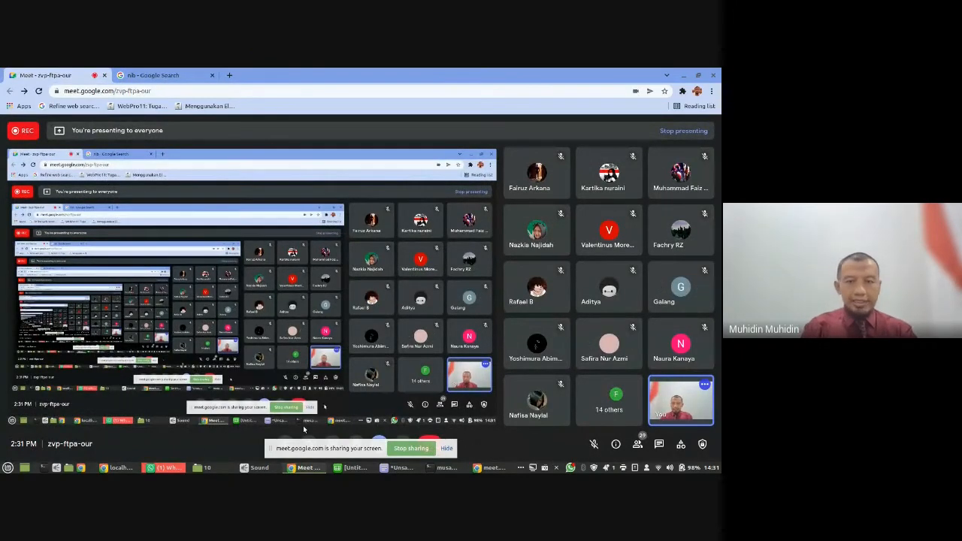
click(446, 449)
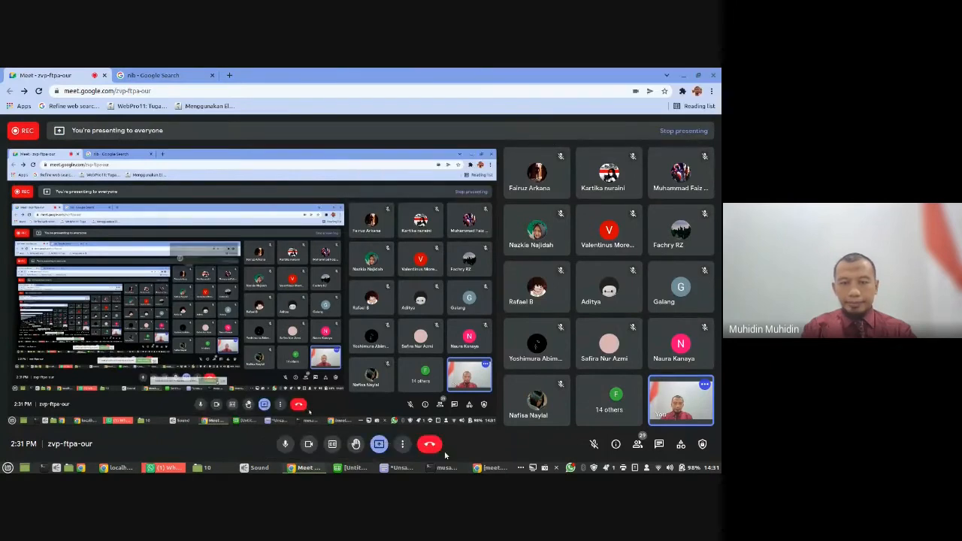
click(308, 444)
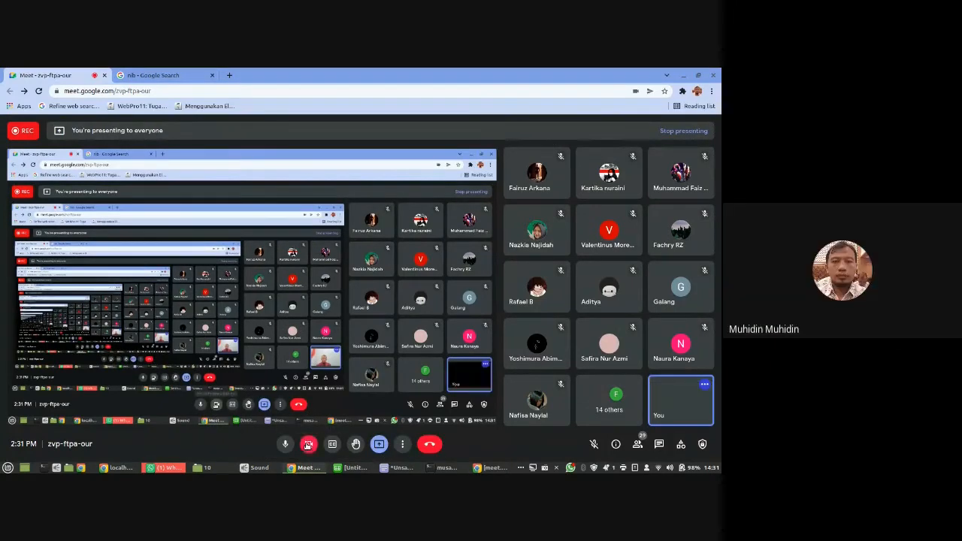
click(686, 75)
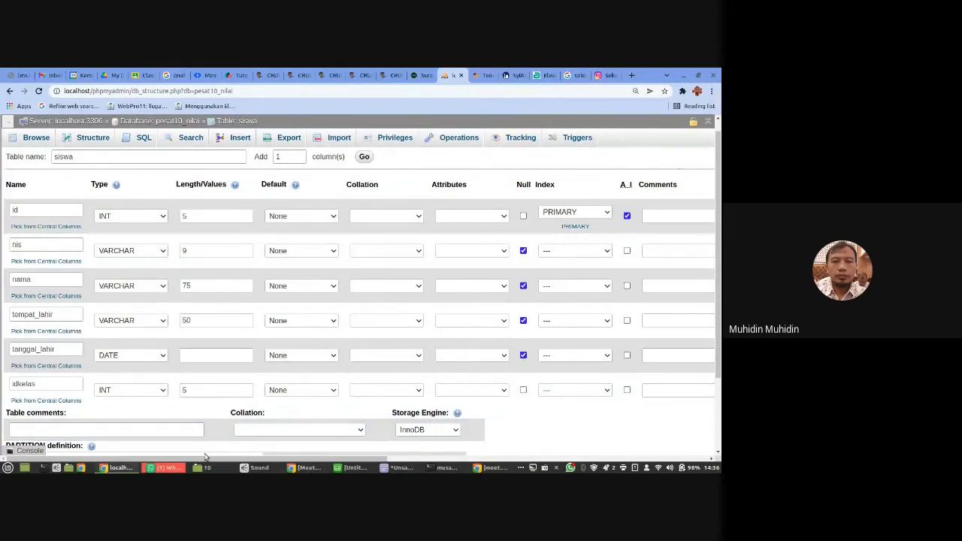
- Turn the camera on in the Google Meet call and go back to the siswa table definition in phpMyAdmin
click(308, 469)
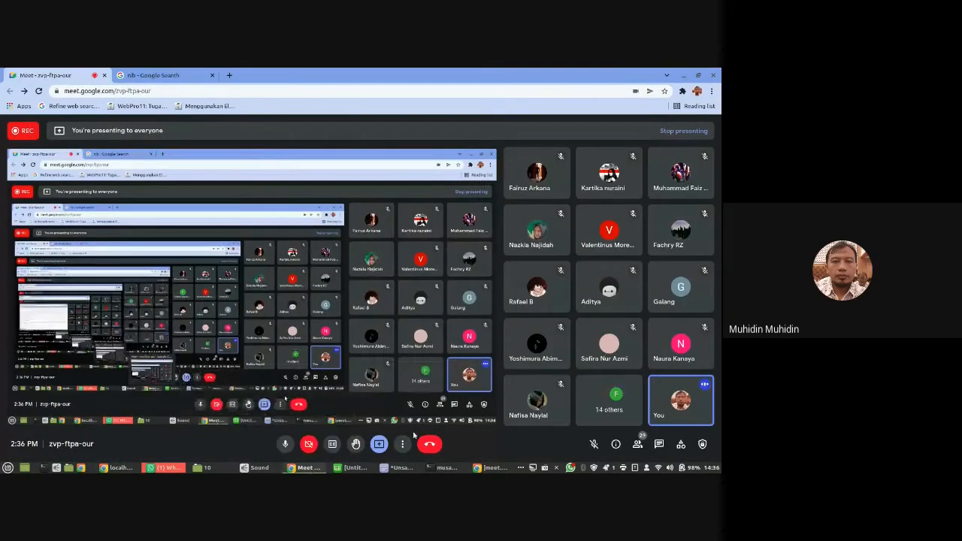
click(308, 444)
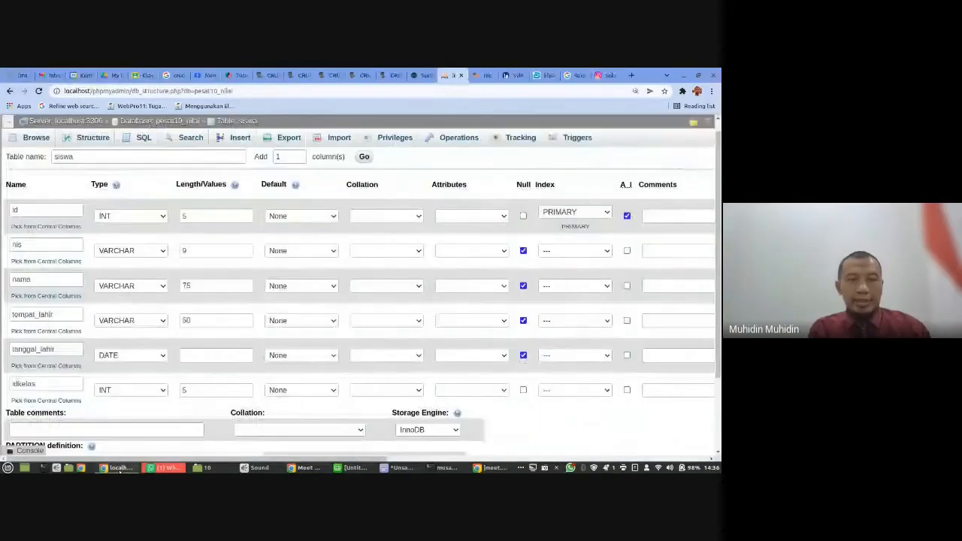
click(119, 467)
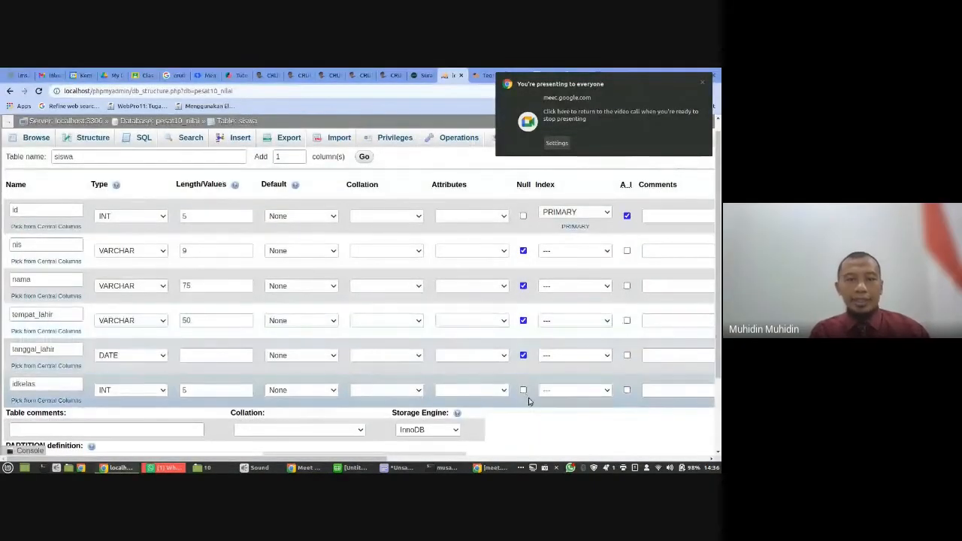
- Try to reset the id column's index to PRIMARY without confirming the index dialog, re-enable auto-increment and save the siswa table
scroll(528, 398, down, 1)
scroll(528, 402, up, 2)
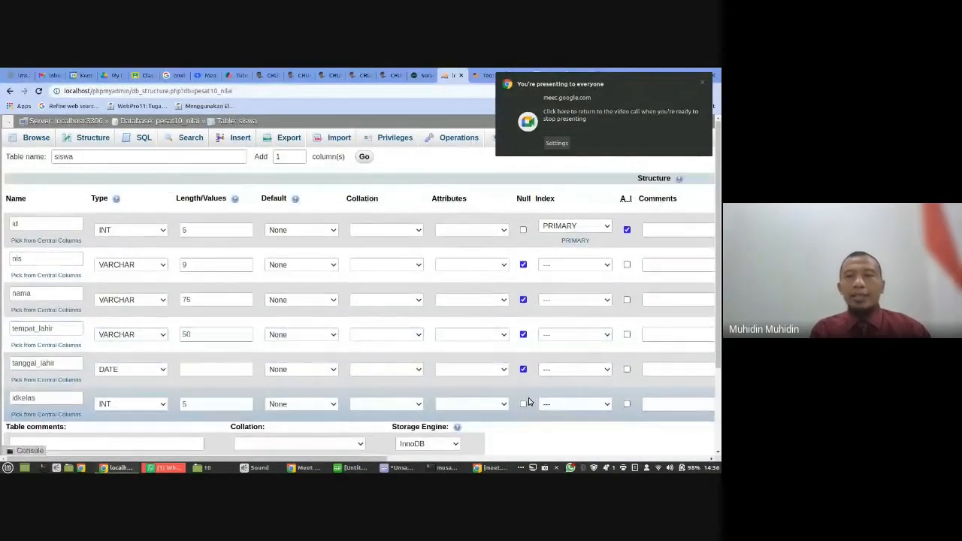
click(601, 226)
click(583, 239)
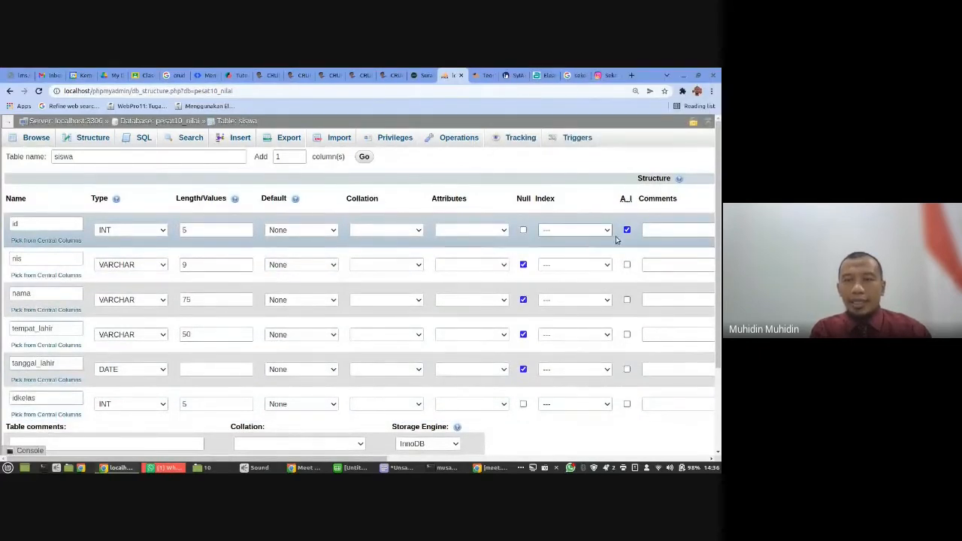
click(599, 232)
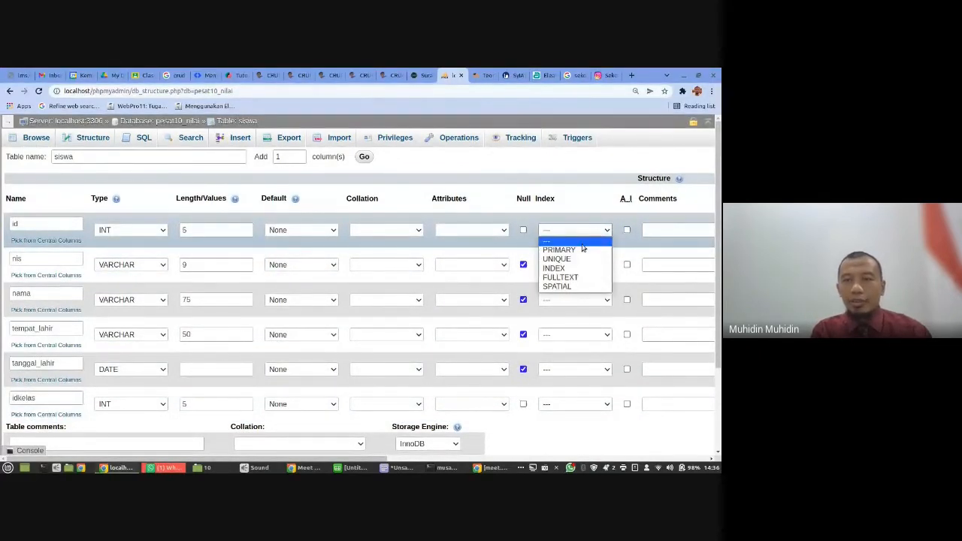
click(579, 248)
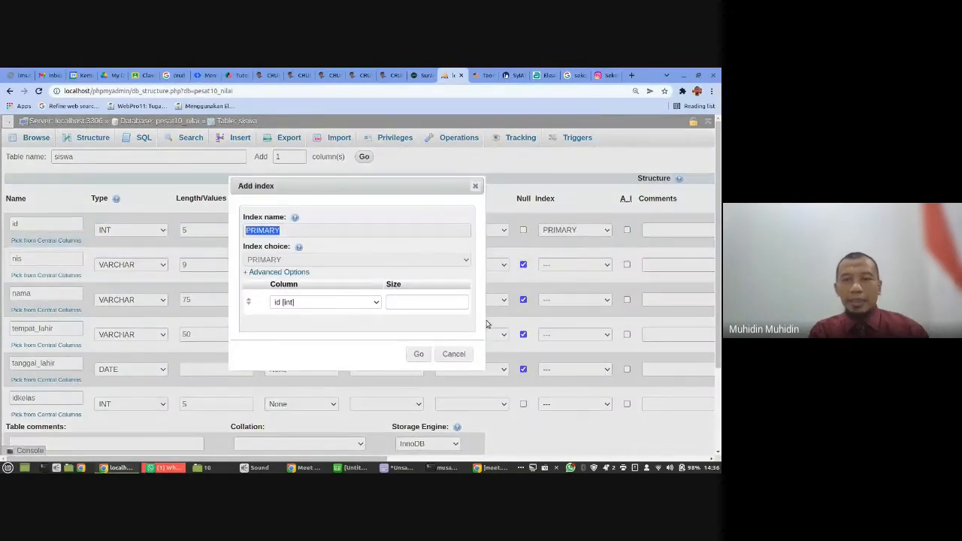
click(475, 186)
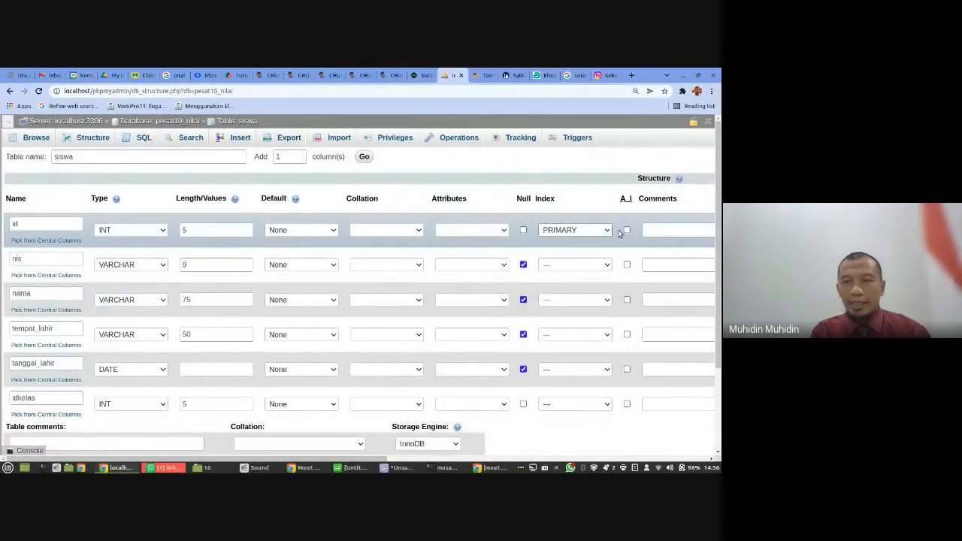
click(626, 230)
scroll(623, 304, down, 3)
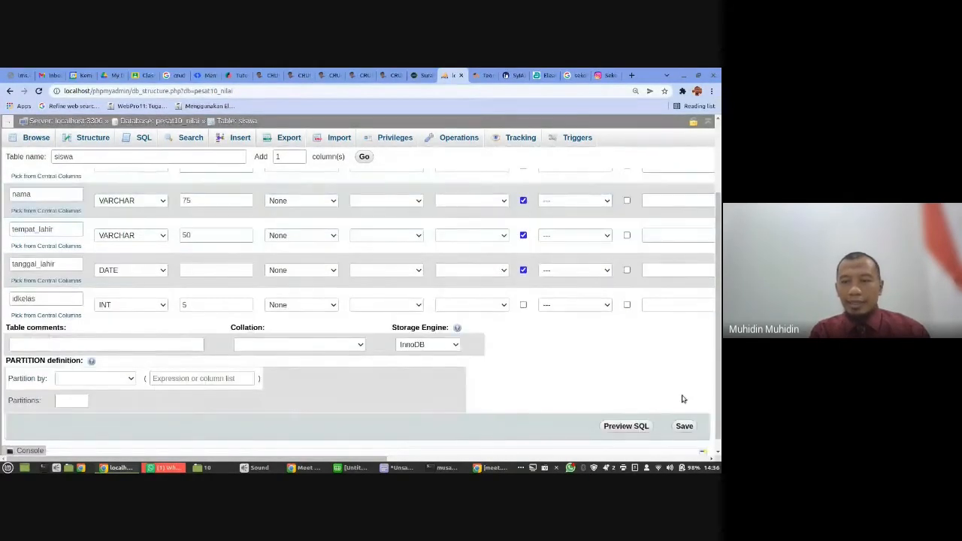
click(684, 426)
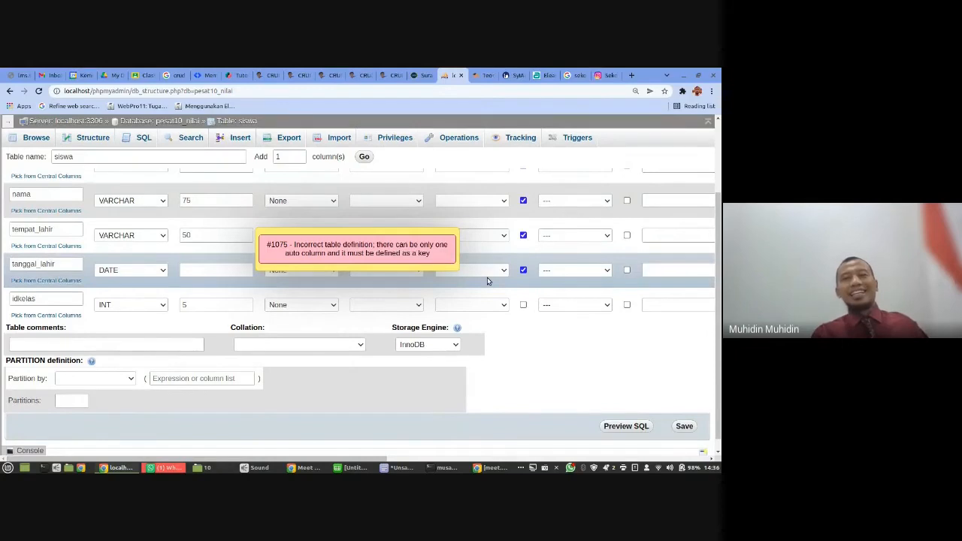
- Reassign the PRIMARY index to the id column, confirm the index definition and save the siswa table
scroll(487, 279, up, 3)
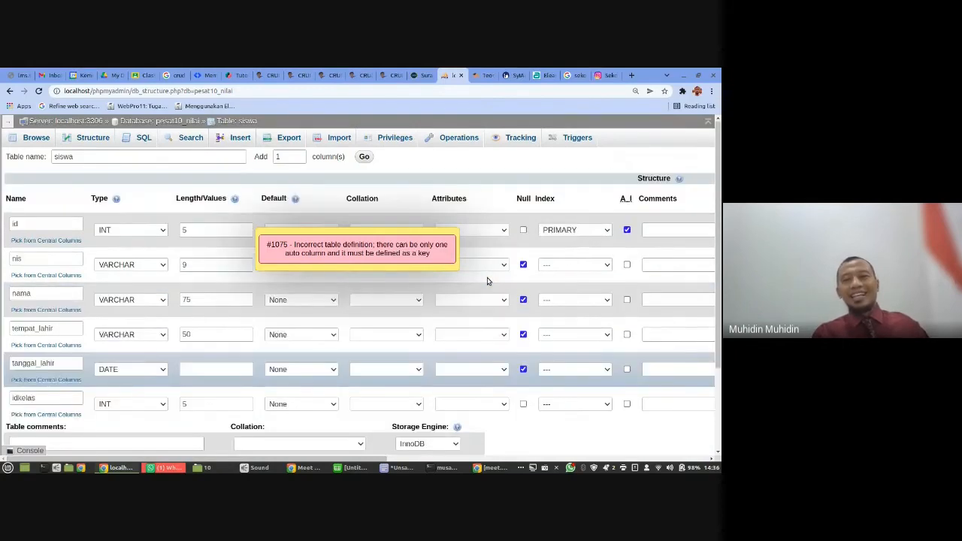
click(599, 231)
click(579, 246)
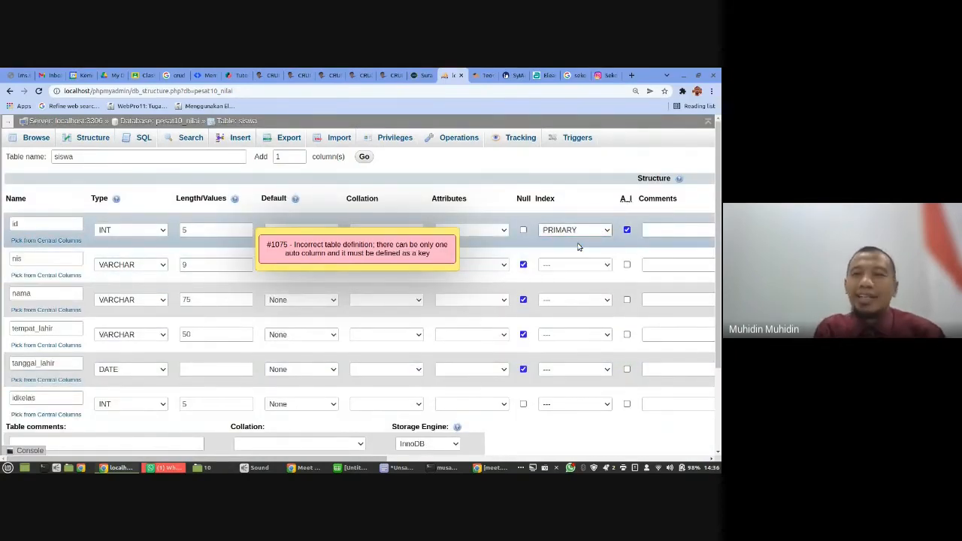
click(582, 230)
click(569, 249)
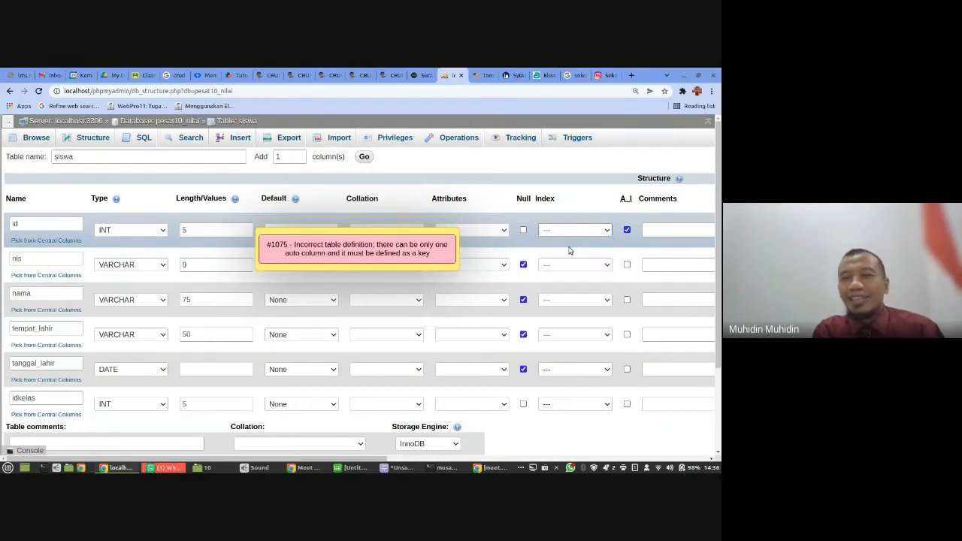
click(420, 354)
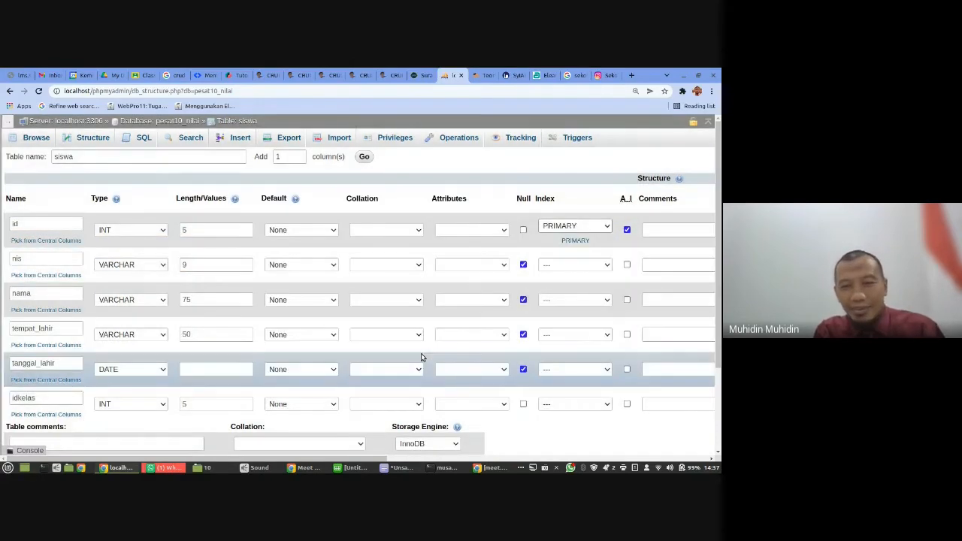
scroll(541, 315, down, 3)
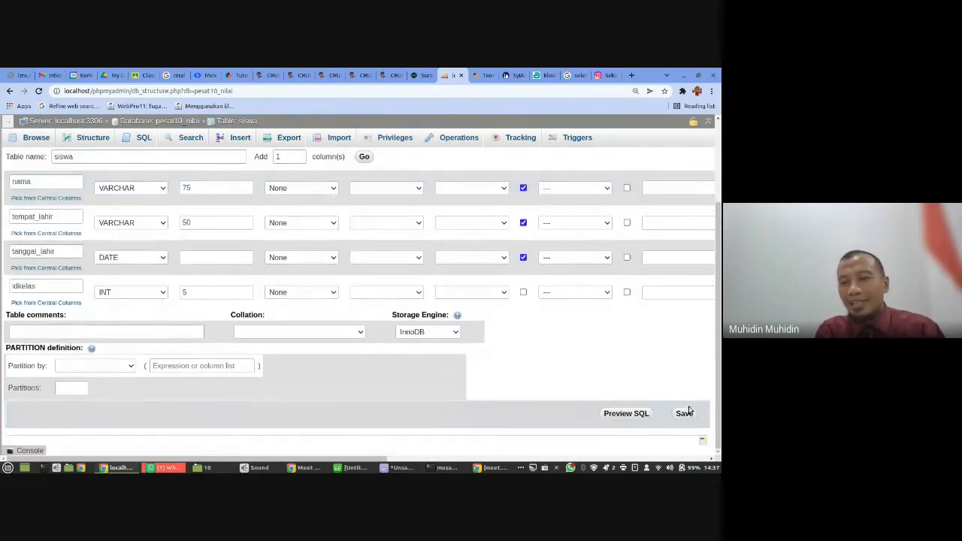
click(684, 413)
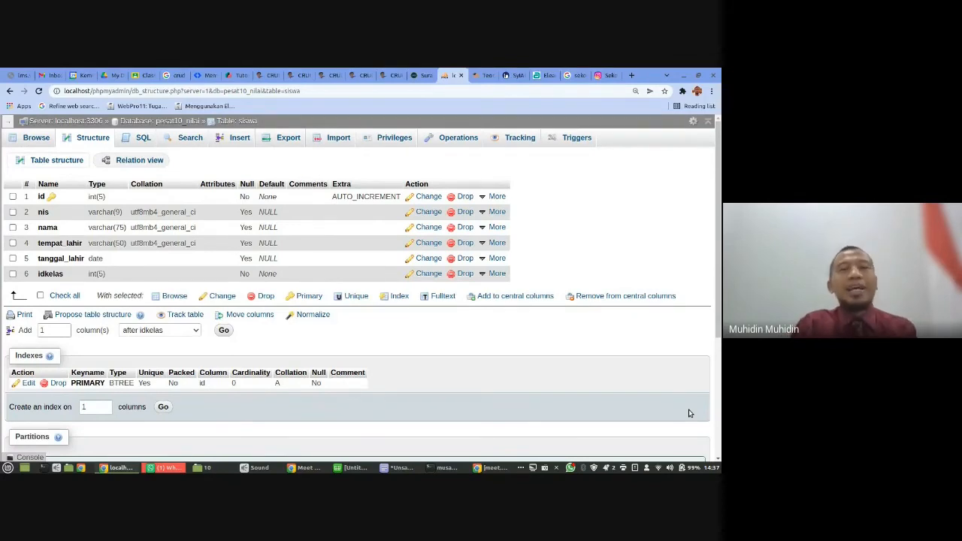
- Show the table list of pesat10_nilai and review the planned tables in the text editor notes, highlighting Tabel Kelas and Tabel Nilai
click(160, 121)
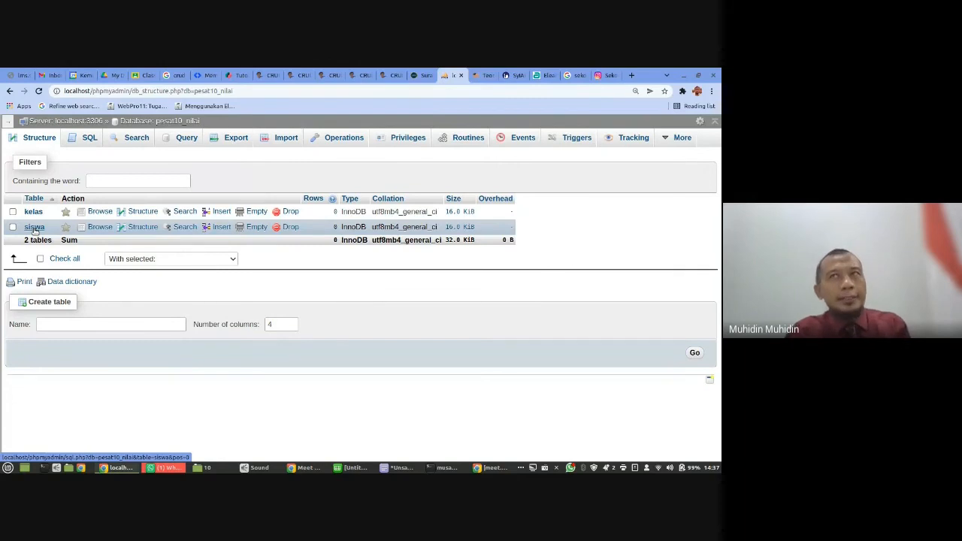
click(396, 468)
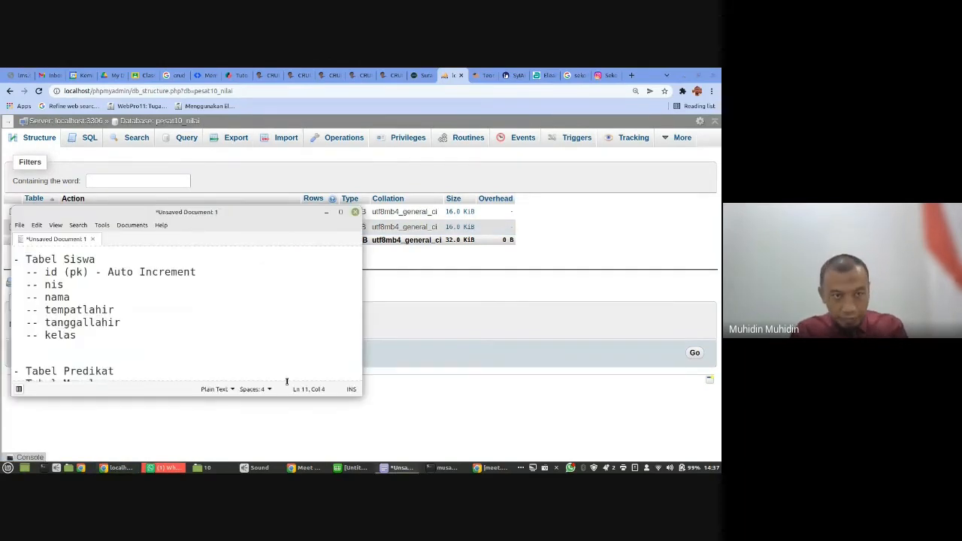
scroll(263, 368, up, 5)
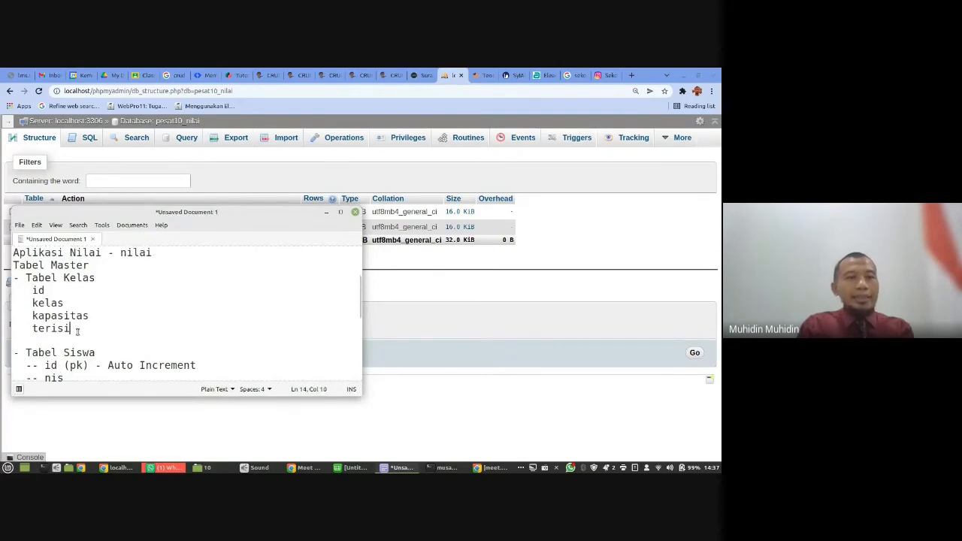
drag(77, 328, 13, 277)
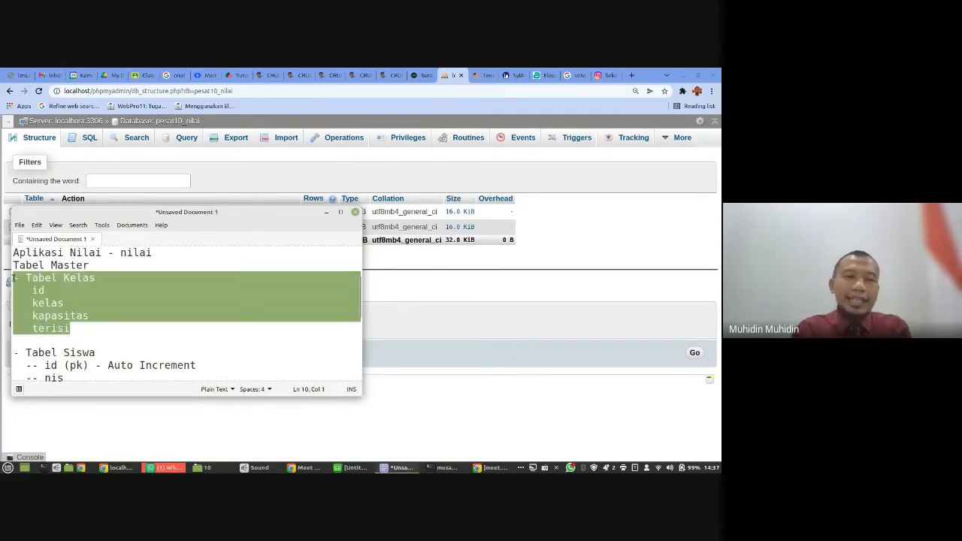
click(83, 353)
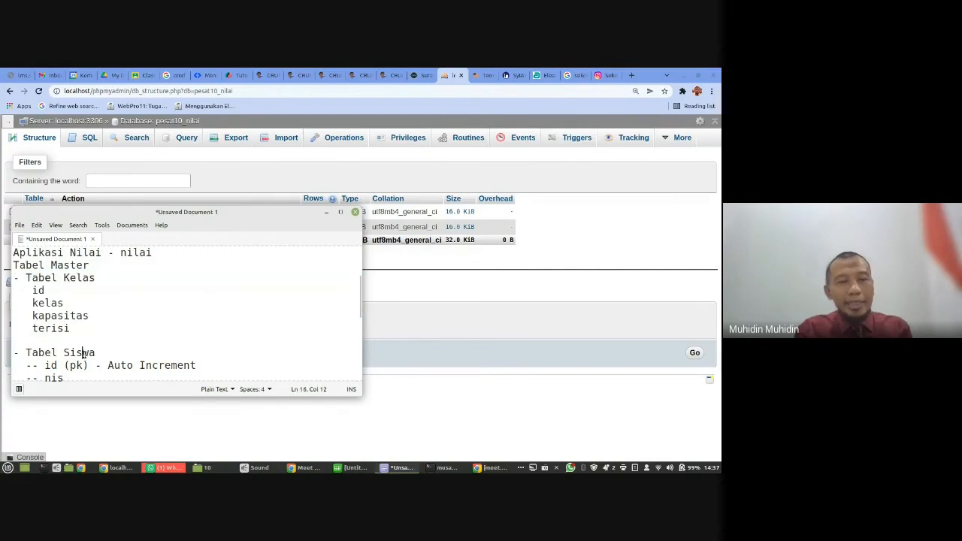
scroll(84, 356, down, 1)
scroll(84, 358, down, 1)
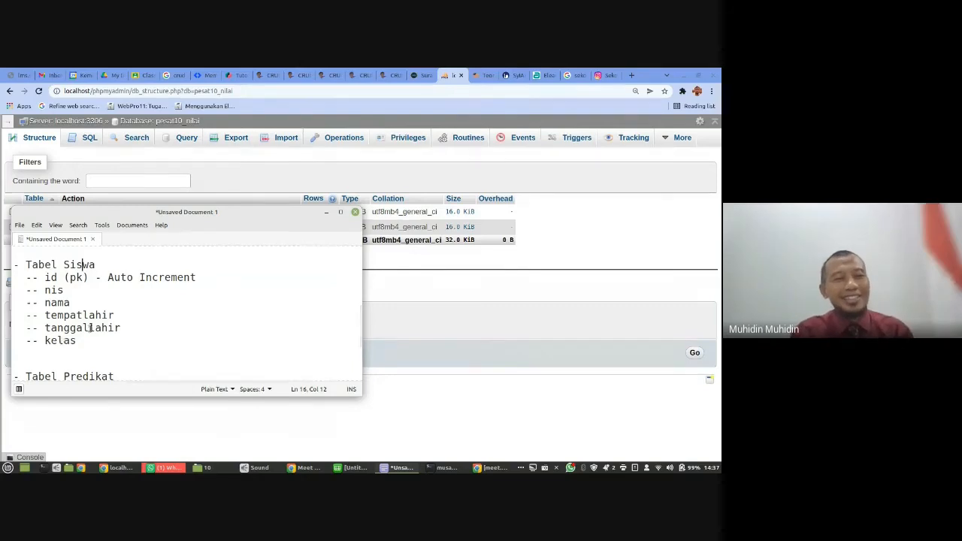
scroll(103, 323, down, 3)
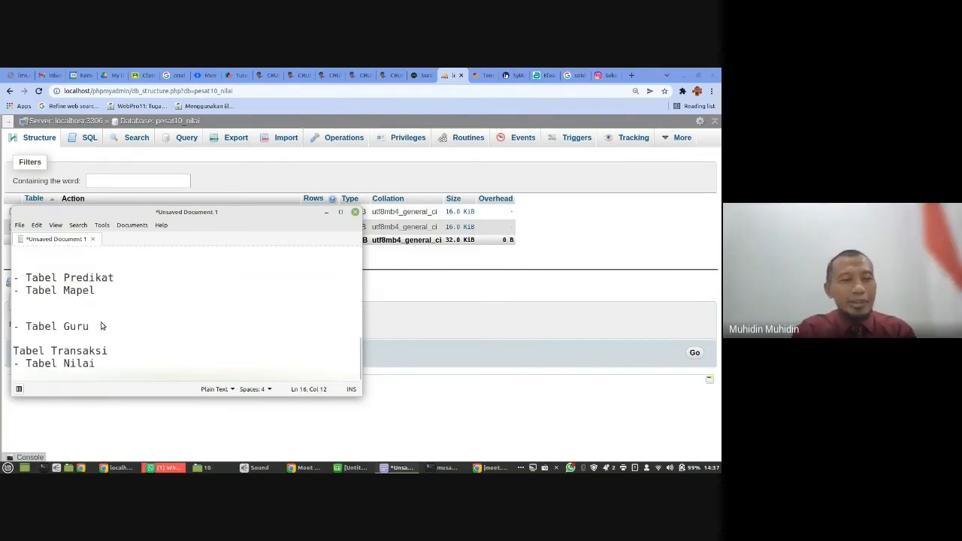
click(93, 363)
drag(99, 363, 21, 363)
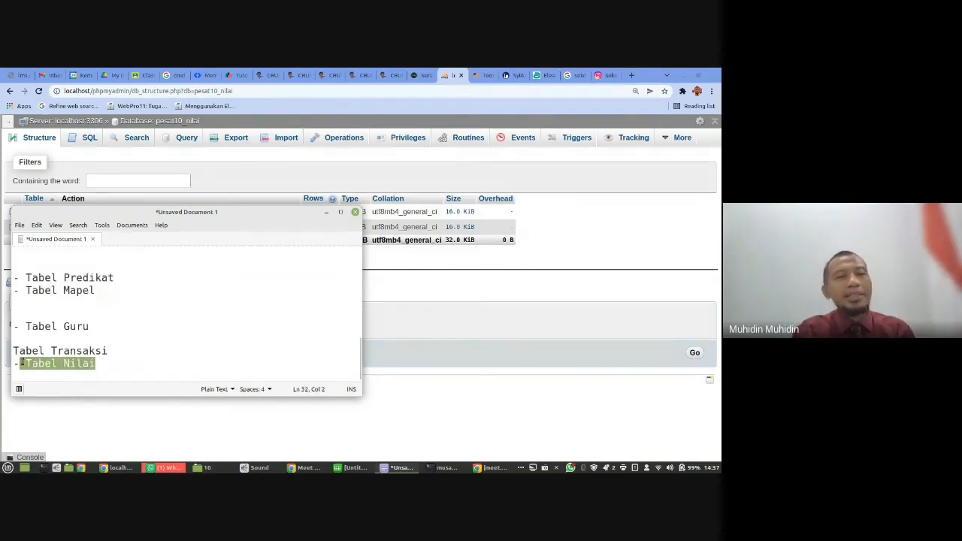
- Add the fields idmapel, idguru and idsiswa on separate lines under Tabel Nilai in the text editor notes
click(105, 363)
key(Return)
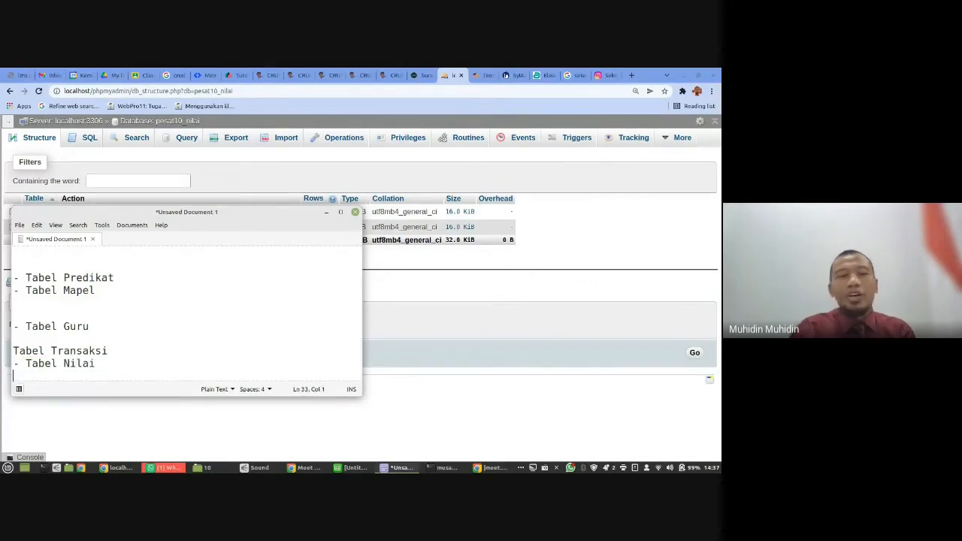
key(BackSpace)
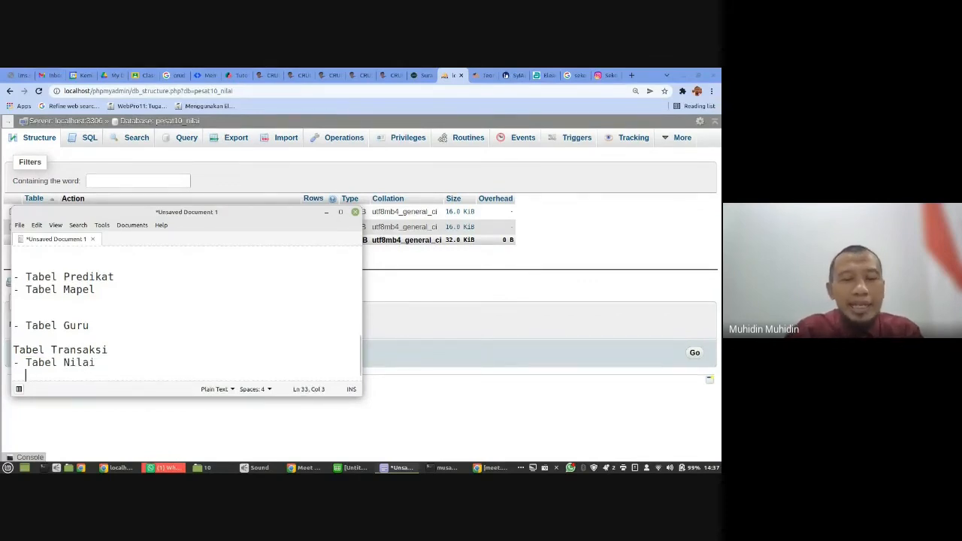
text(idmapel)
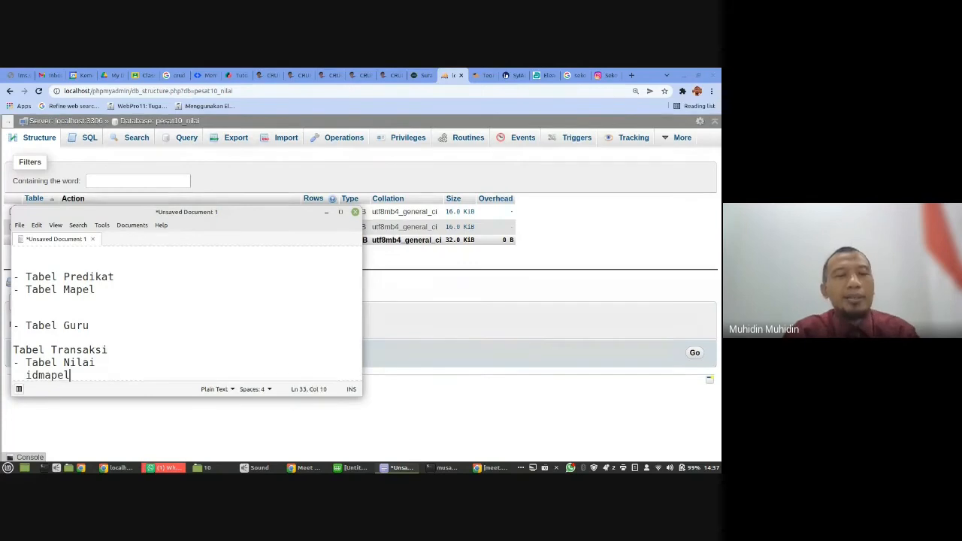
key(Return)
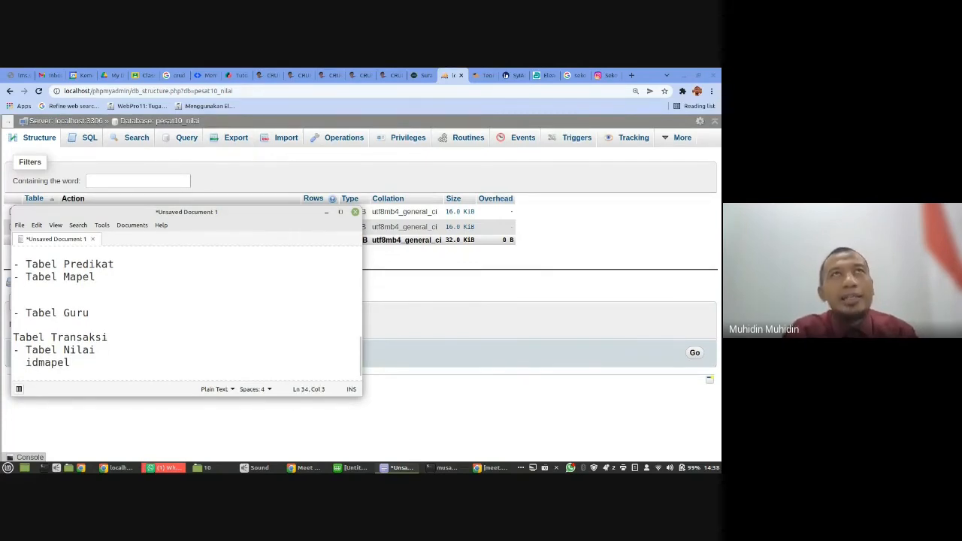
text(idguru)
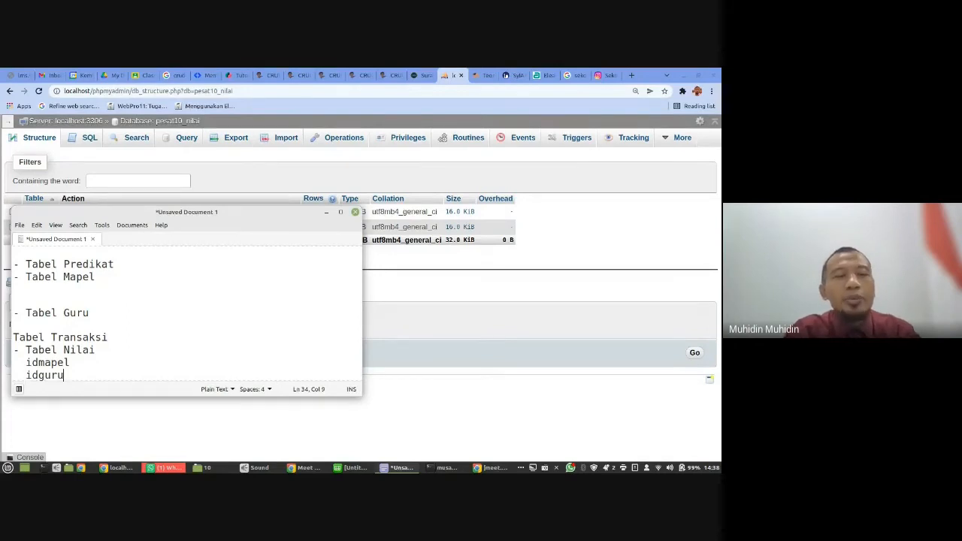
key(Return)
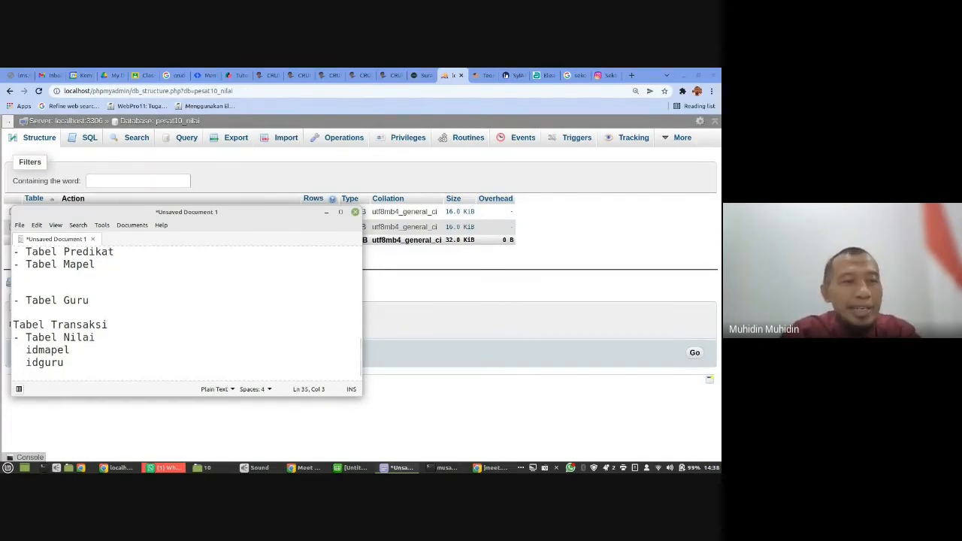
text(idsiswa)
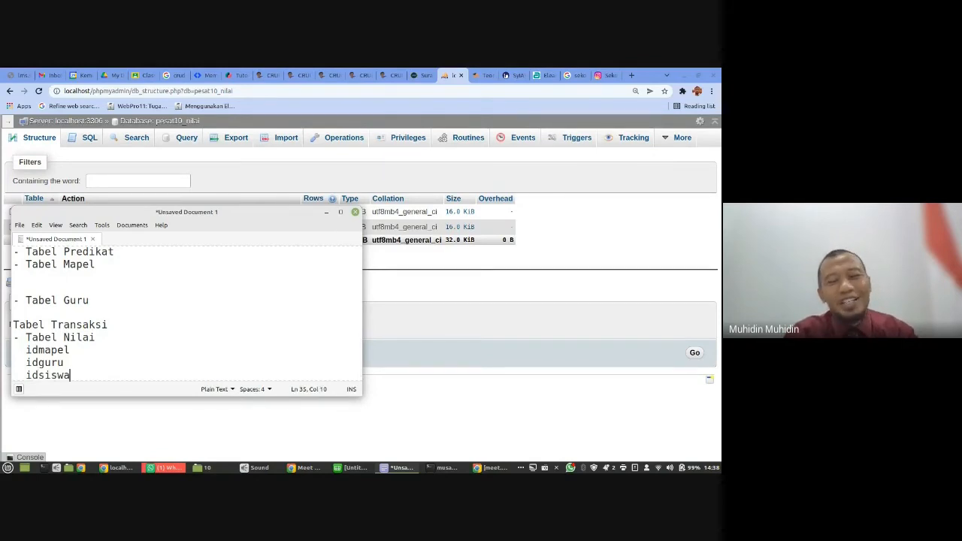
key(Return)
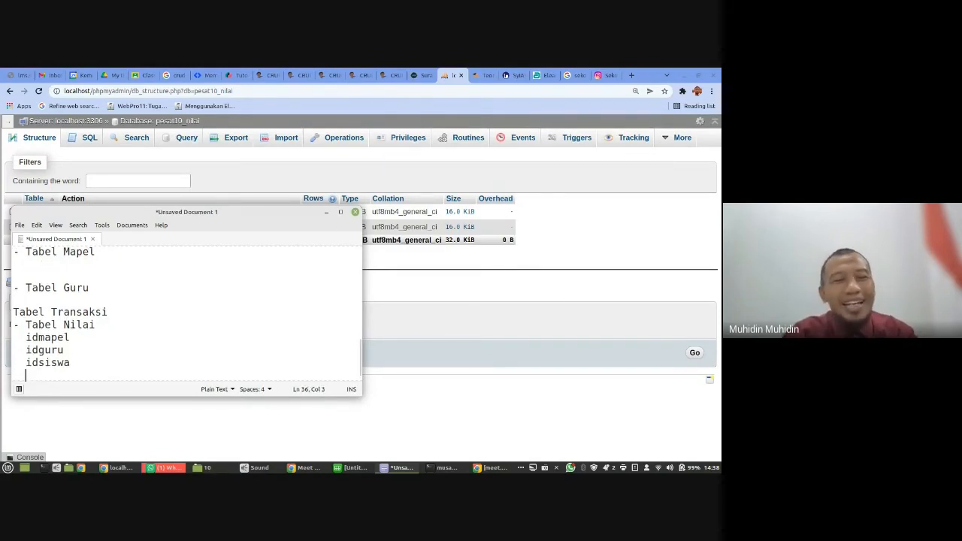
- Add the fields nilai and idpredikat to the end of the Tabel Nilai field list
text(nilai)
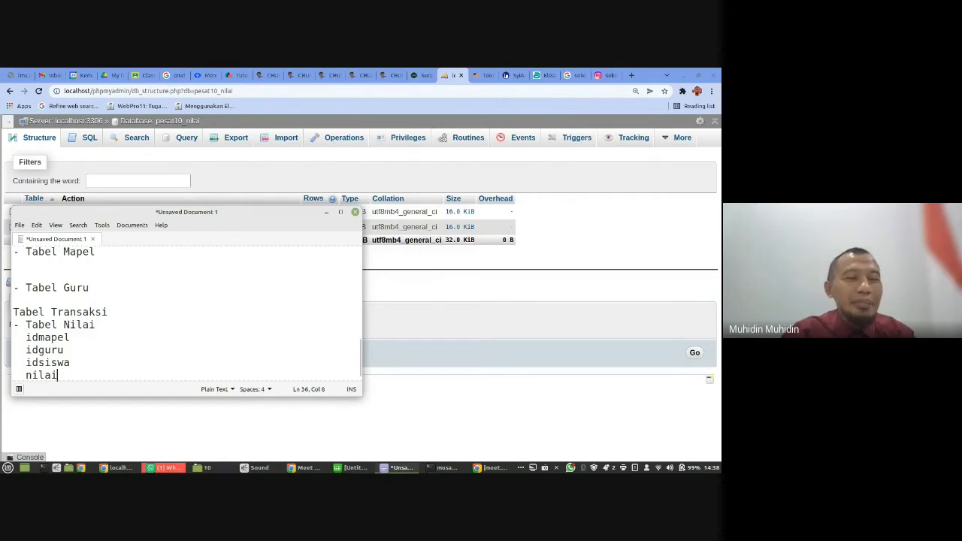
key(Return)
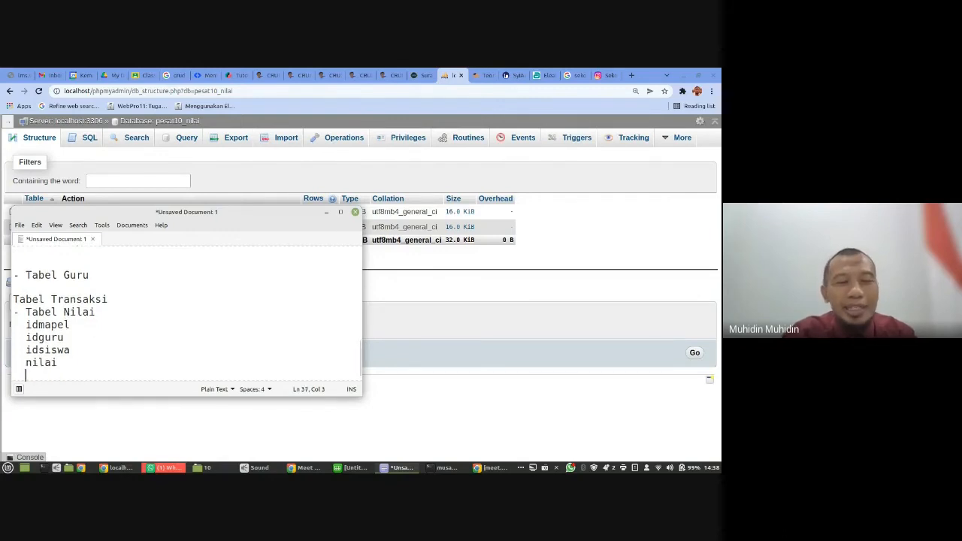
text(id)
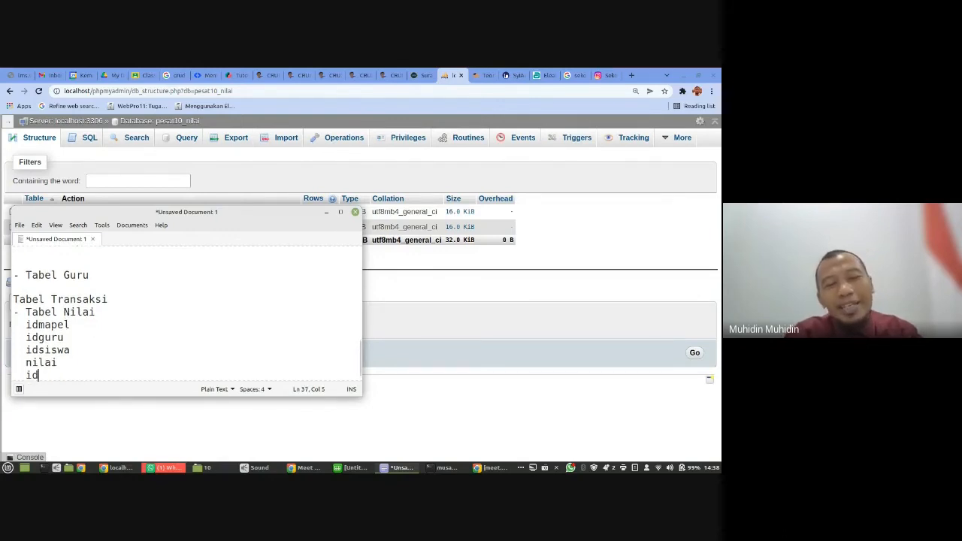
text(predi)
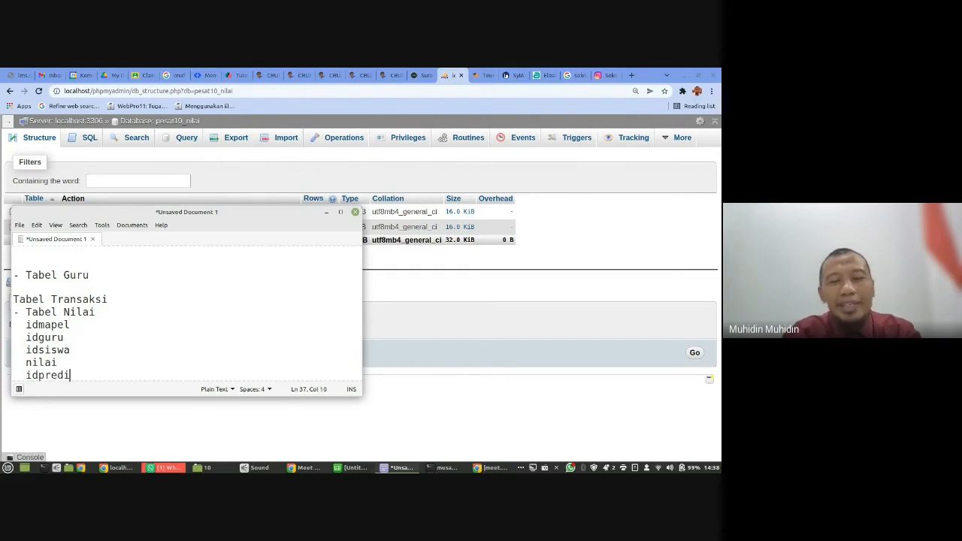
text(kat)
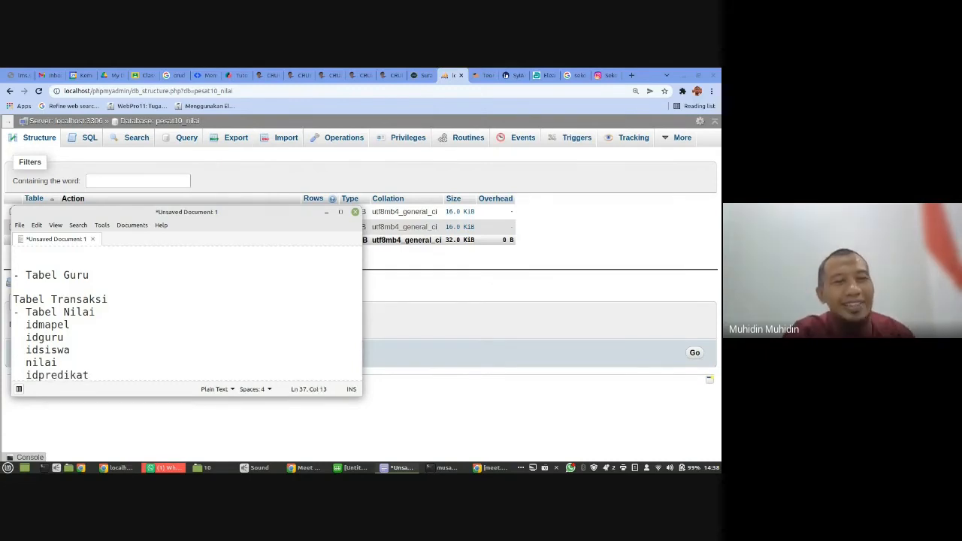
- Review the planned tables in the notes, highlighting Tabel Transaksi and checking the fields of Tabel Siswa and Tabel Kelas
click(120, 311)
drag(115, 305, 15, 293)
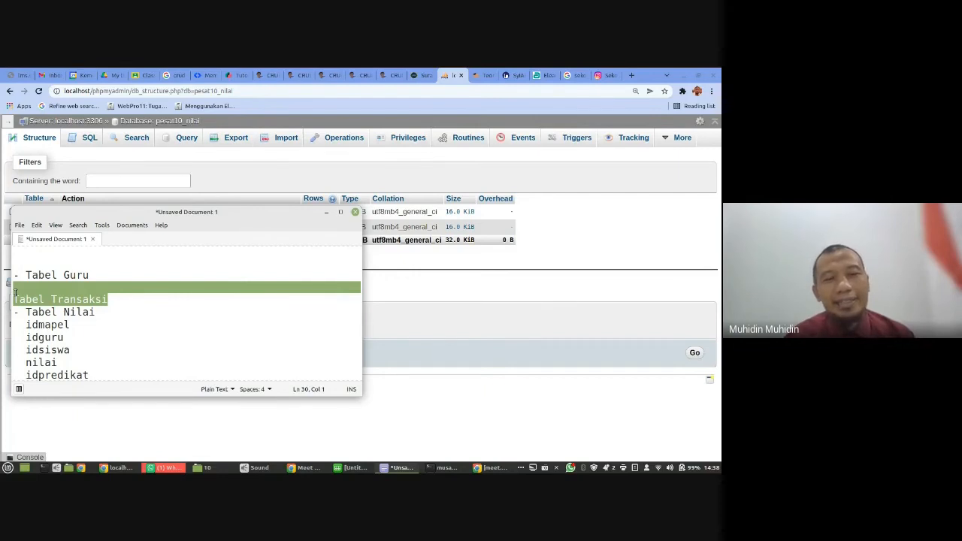
scroll(69, 297, up, 4)
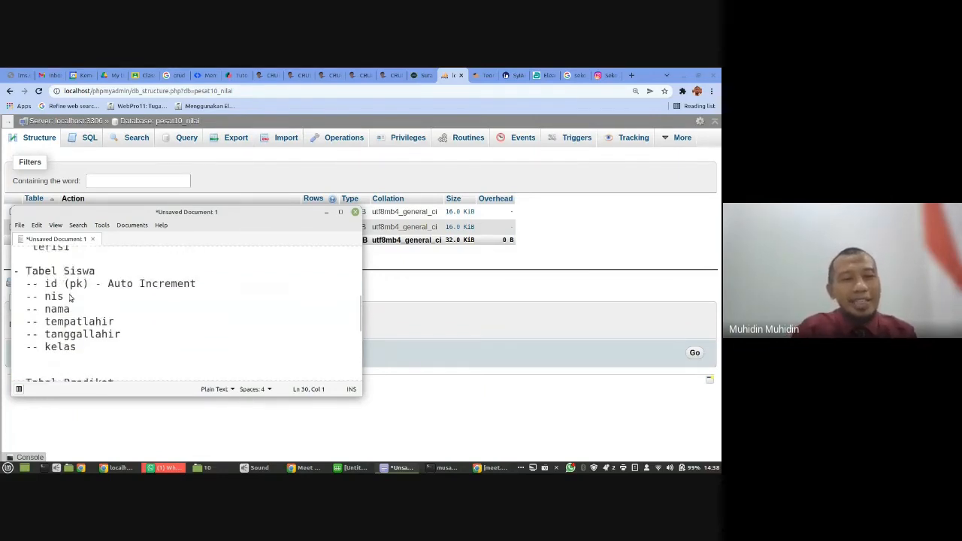
click(90, 283)
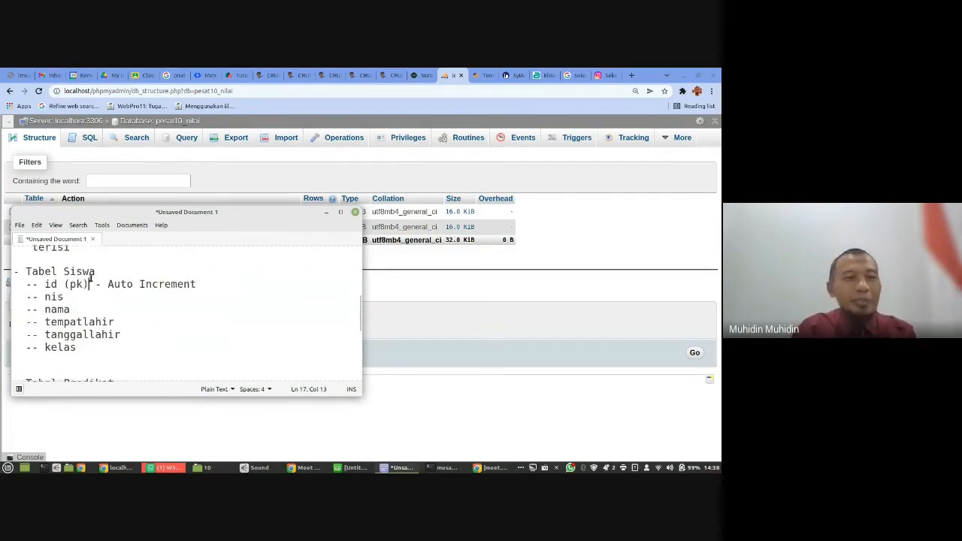
click(83, 346)
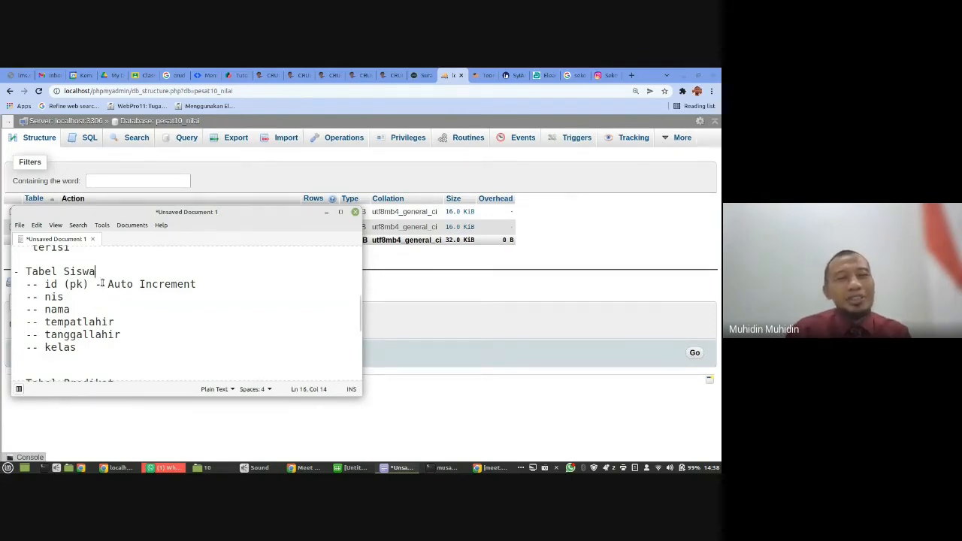
scroll(101, 284, up, 3)
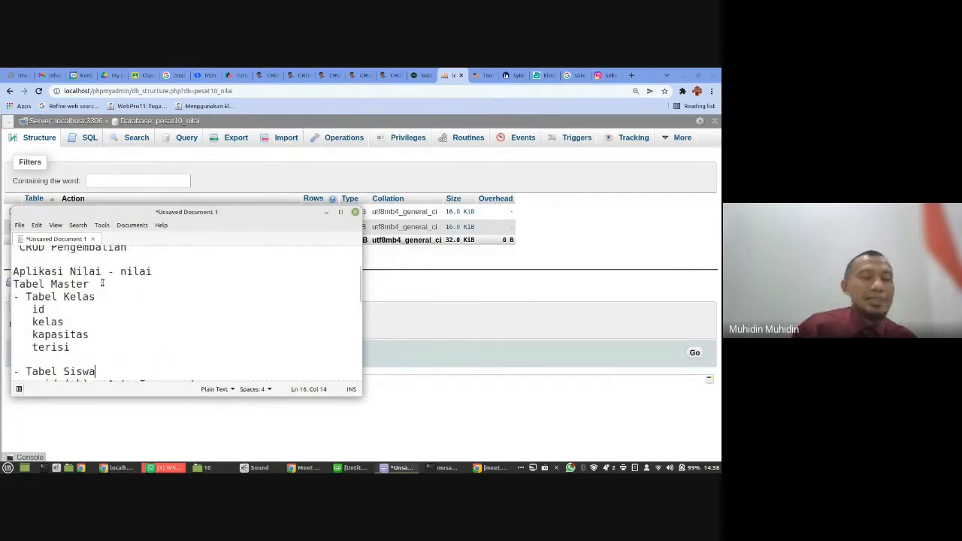
scroll(103, 283, down, 1)
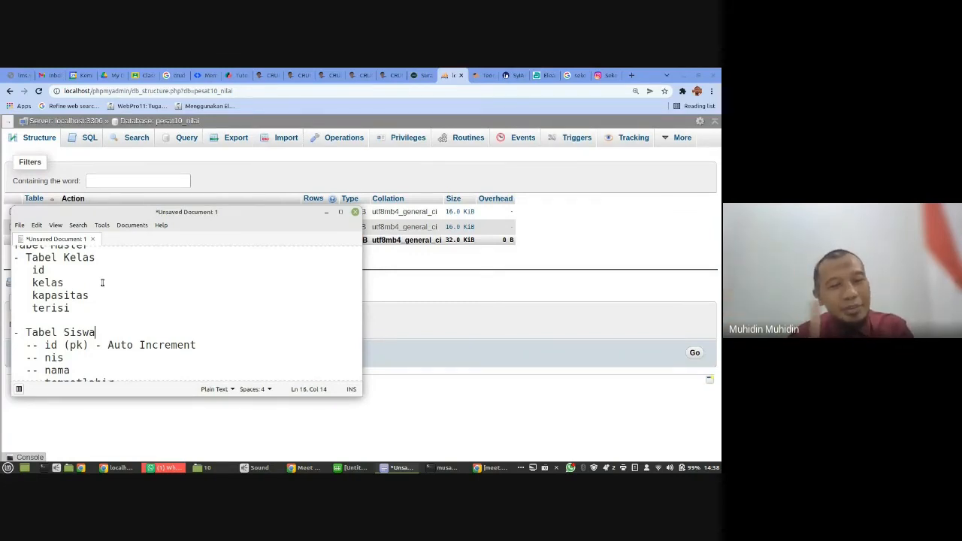
- Start inserting rows into the kelas table in phpMyAdmin, filling the first with kelas X IPA 1, kapasitas 42 and terisi 41
click(610, 236)
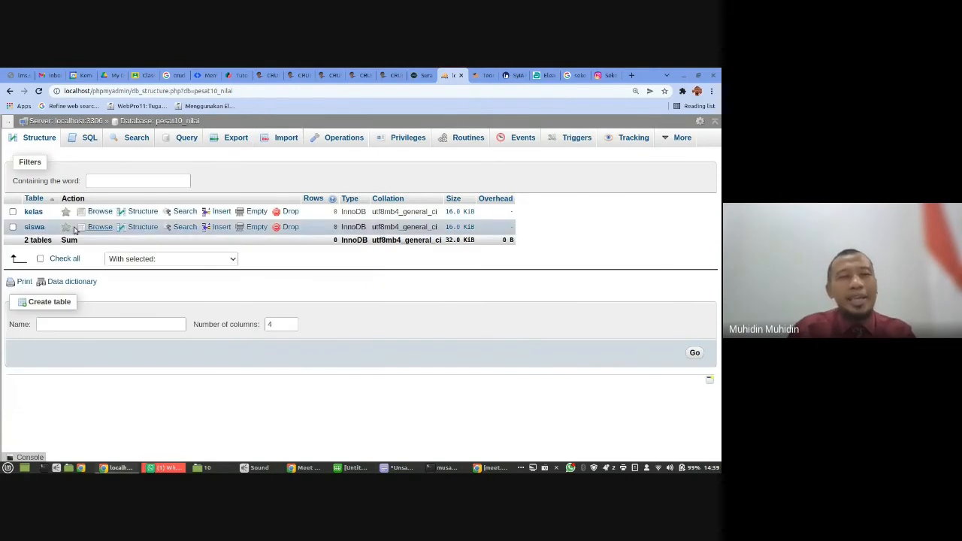
click(33, 213)
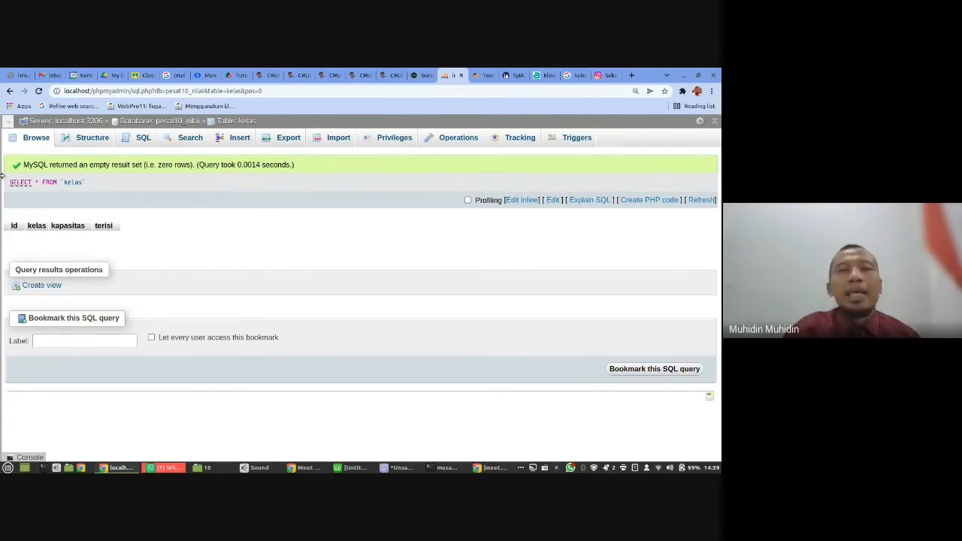
click(239, 137)
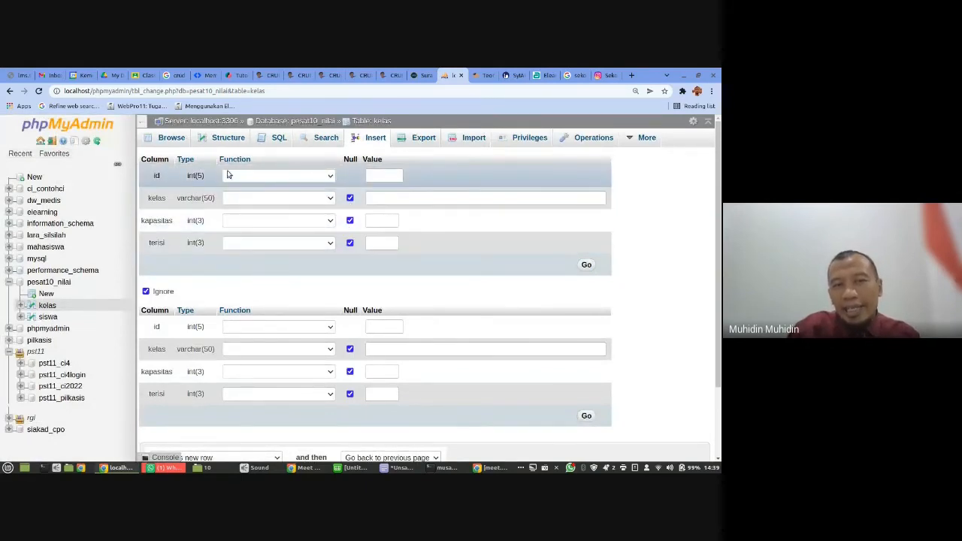
click(377, 195)
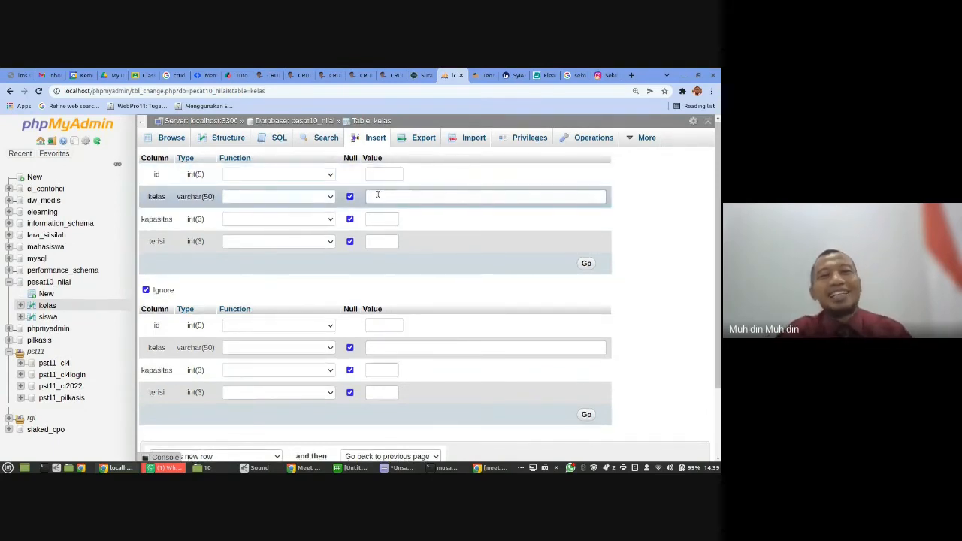
text(X)
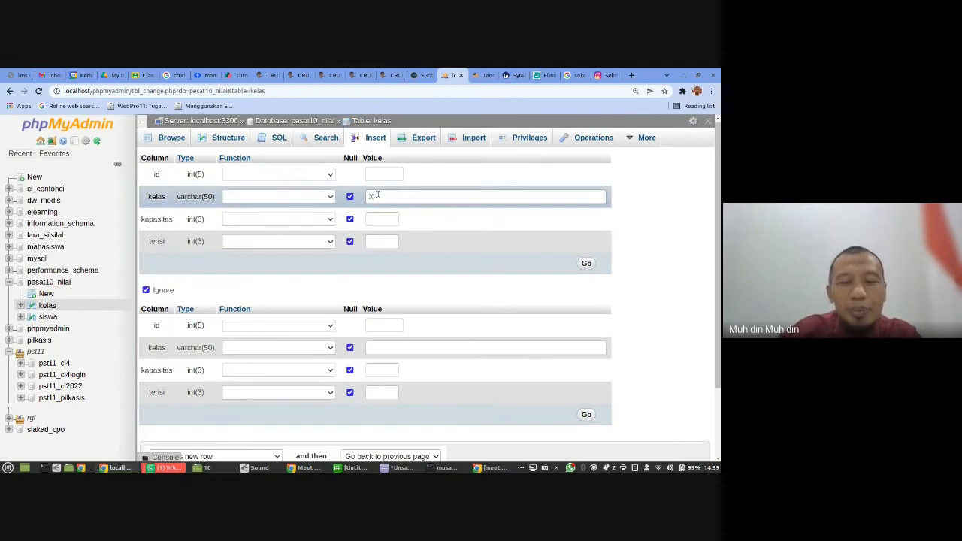
text( IPA 1)
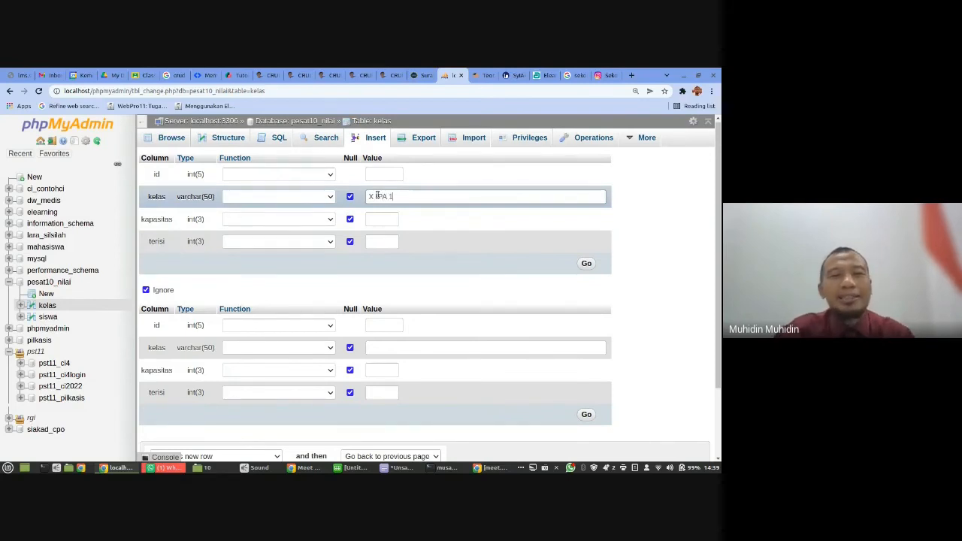
click(381, 219)
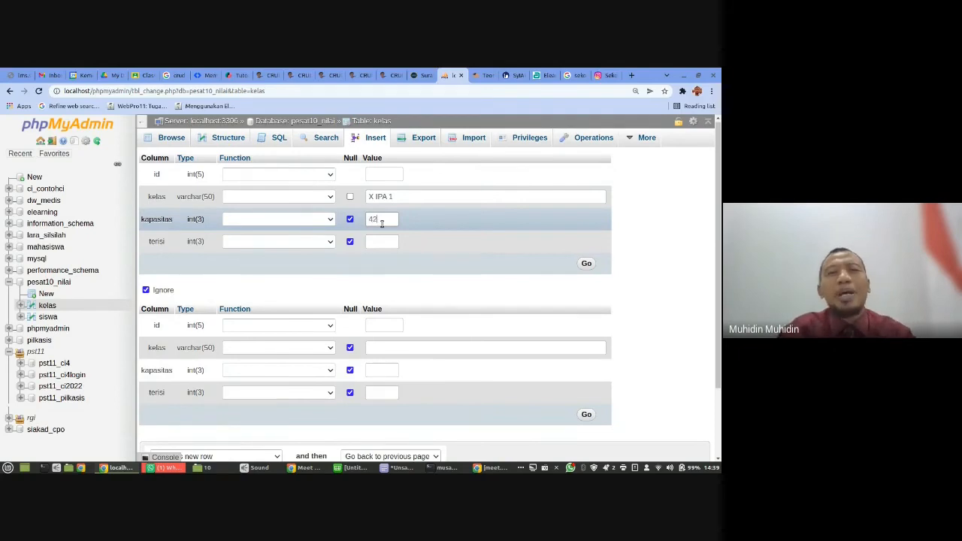
click(380, 239)
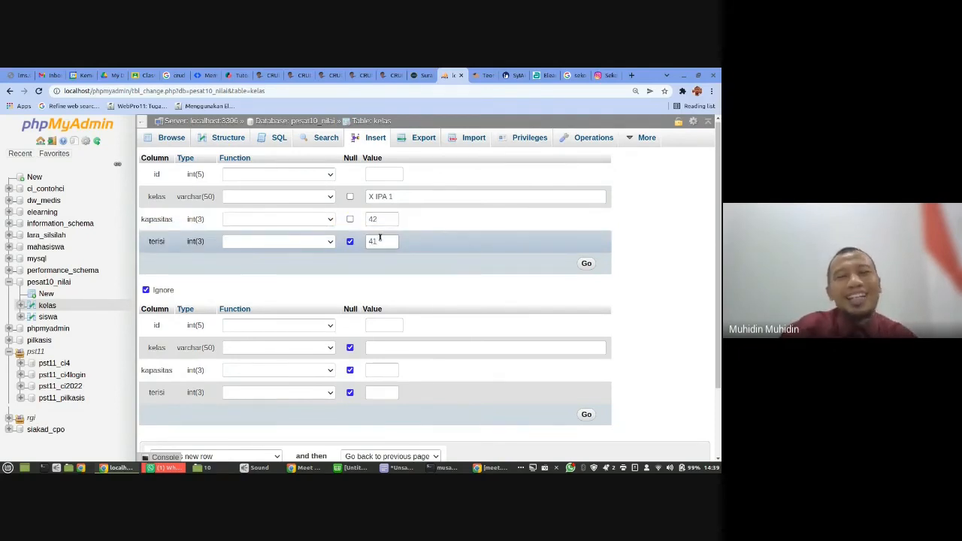
text(41)
- Fill in the second new row with kelas X IPA U2, kapasitas 32 and terisi 32, leaving the id empty
click(377, 348)
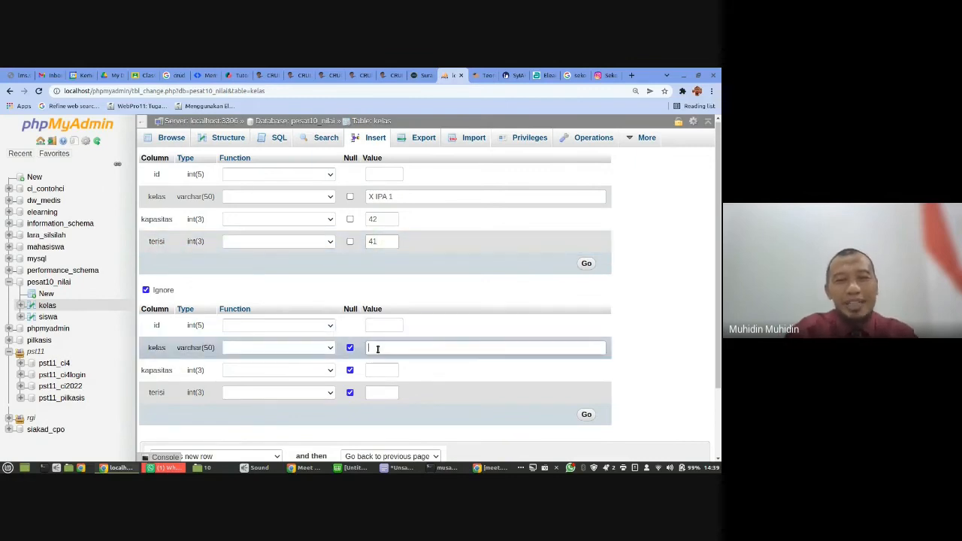
text(X )
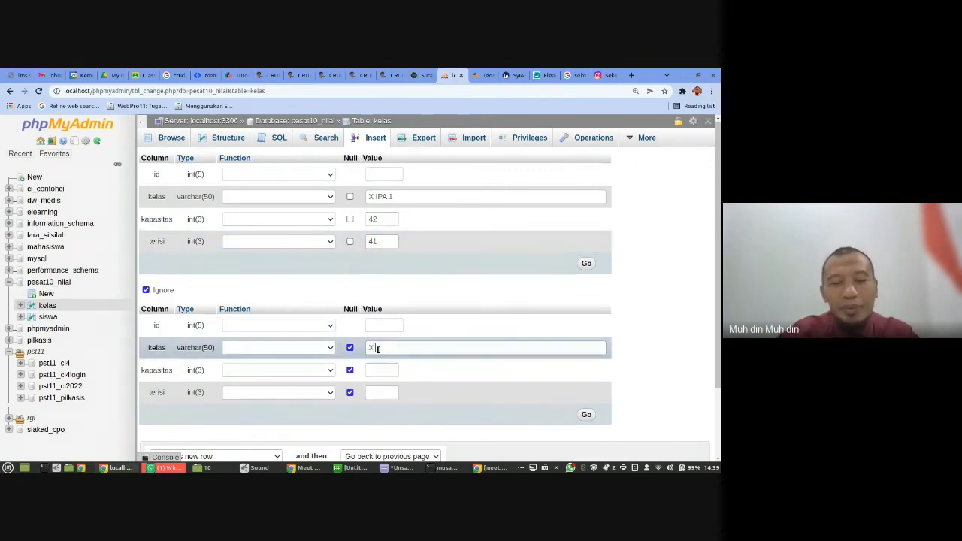
text(IPA U2)
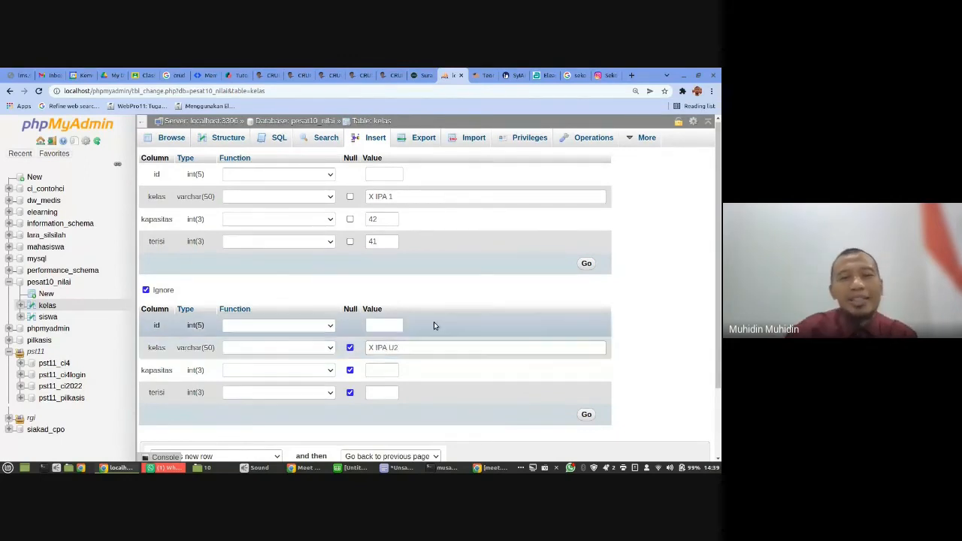
click(380, 372)
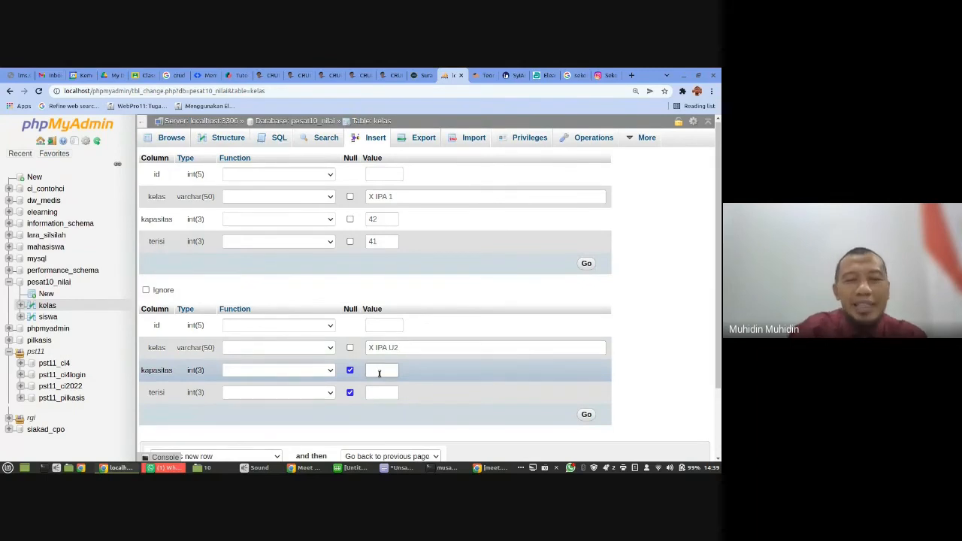
text(32)
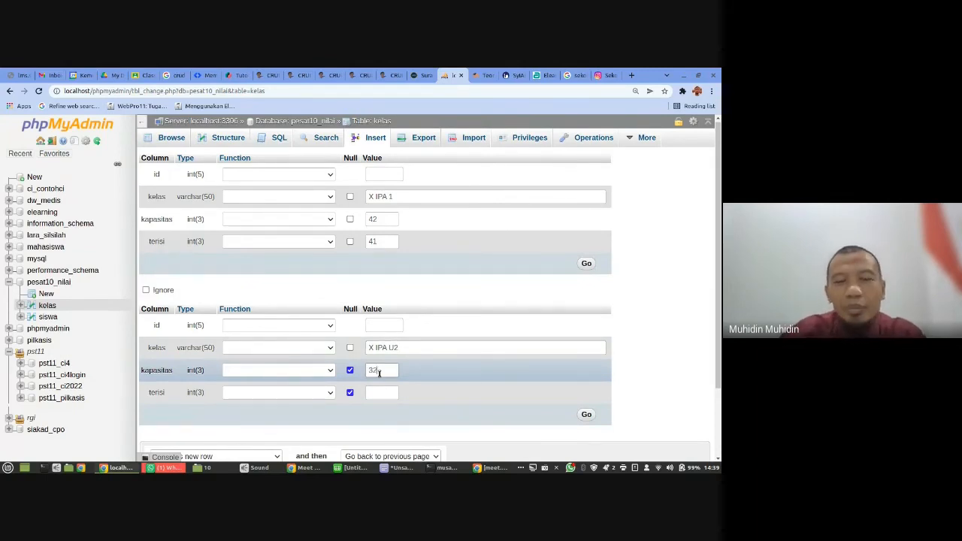
click(378, 391)
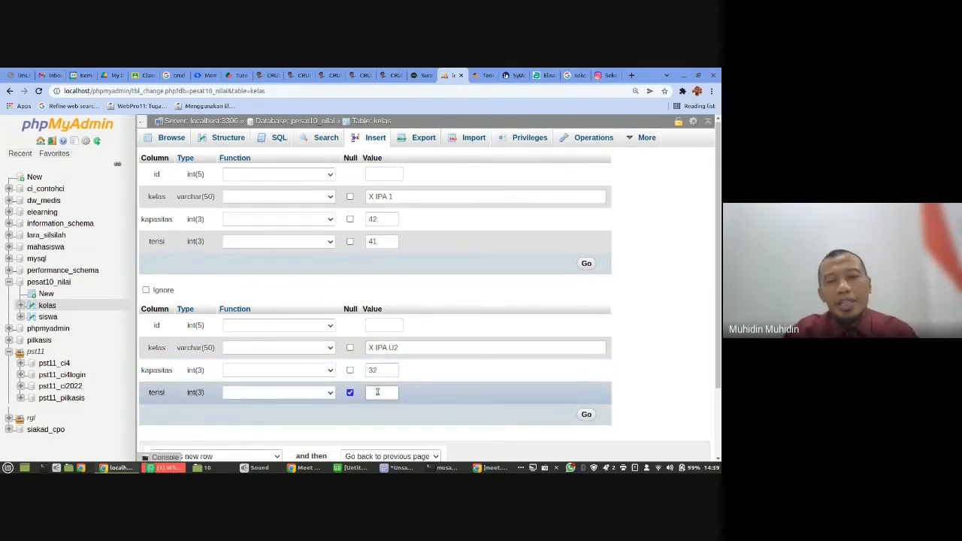
text(32)
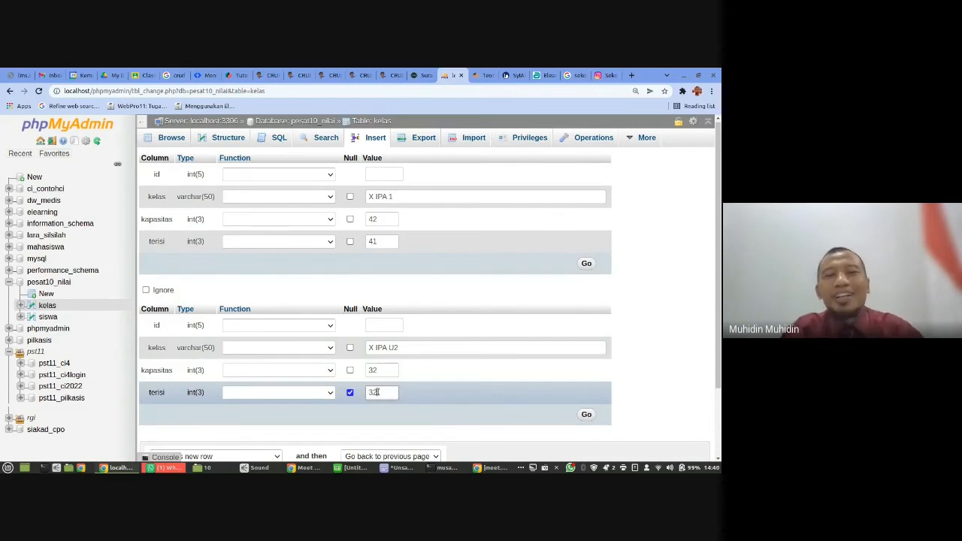
scroll(474, 354, down, 2)
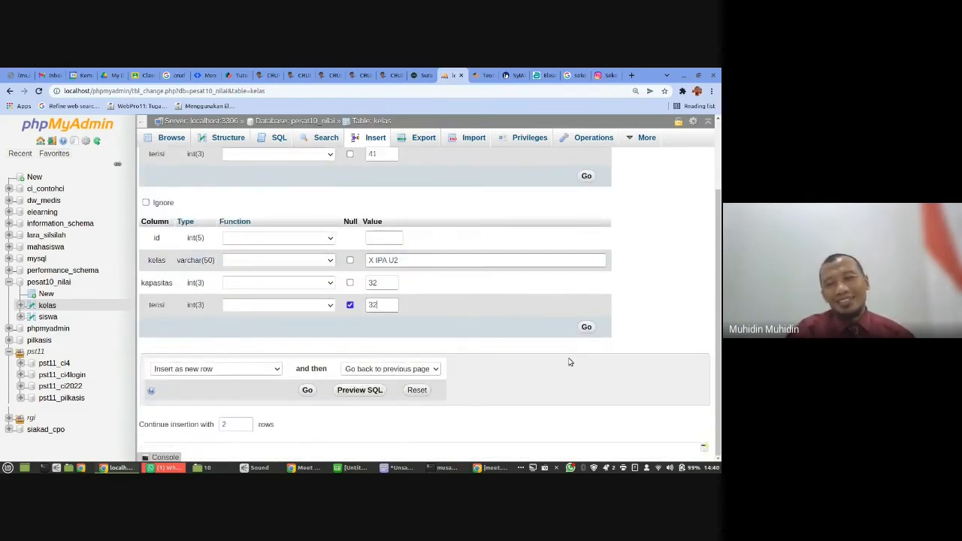
- Submit the two filled kelas rows and browse the table's records
scroll(484, 308, up, 2)
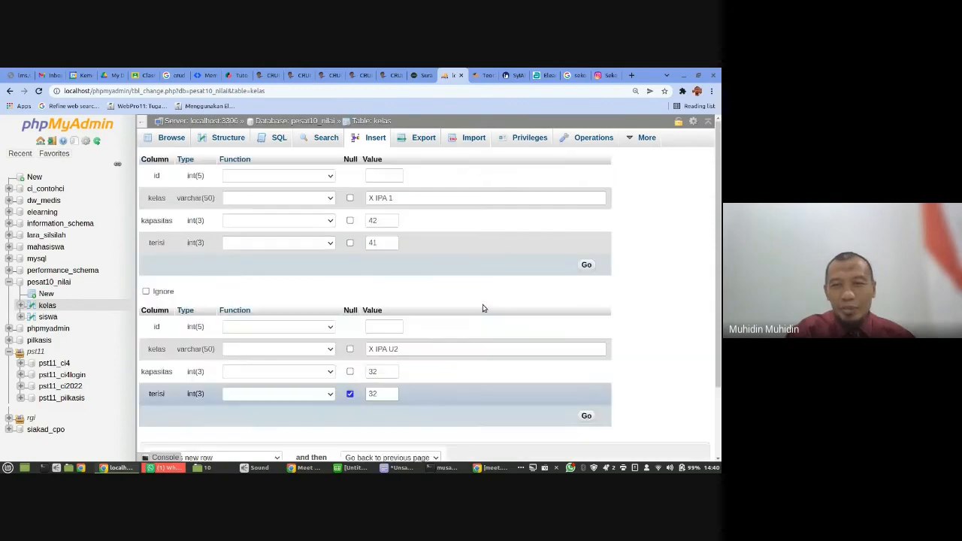
scroll(483, 308, down, 2)
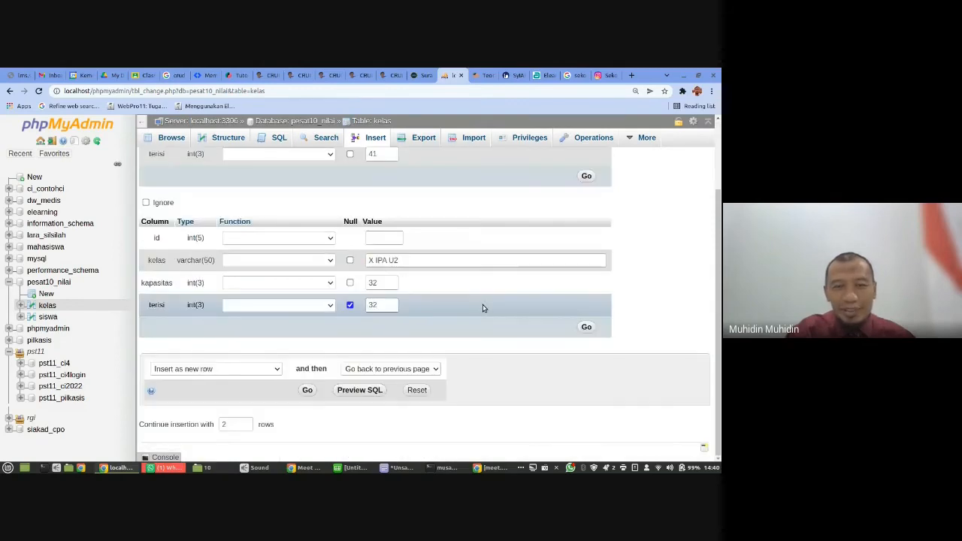
click(307, 391)
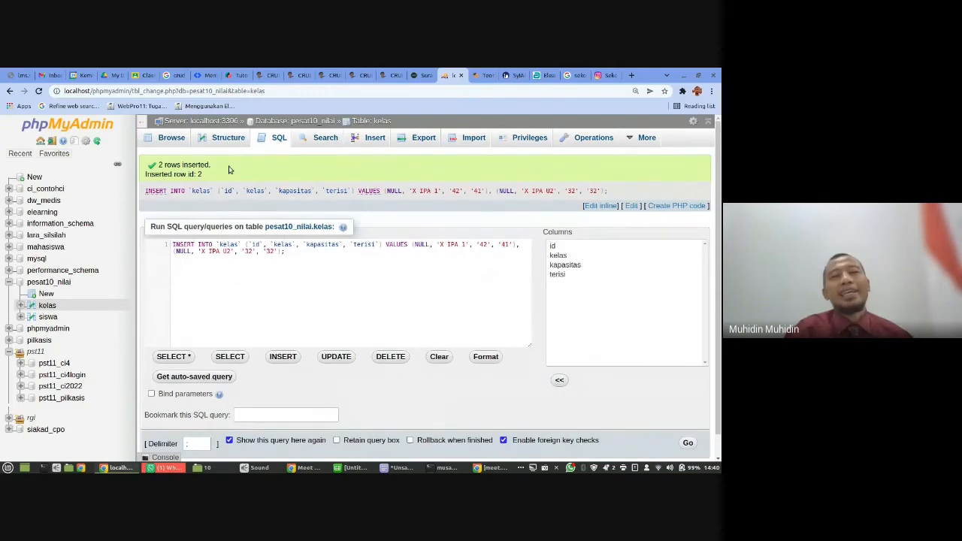
click(186, 138)
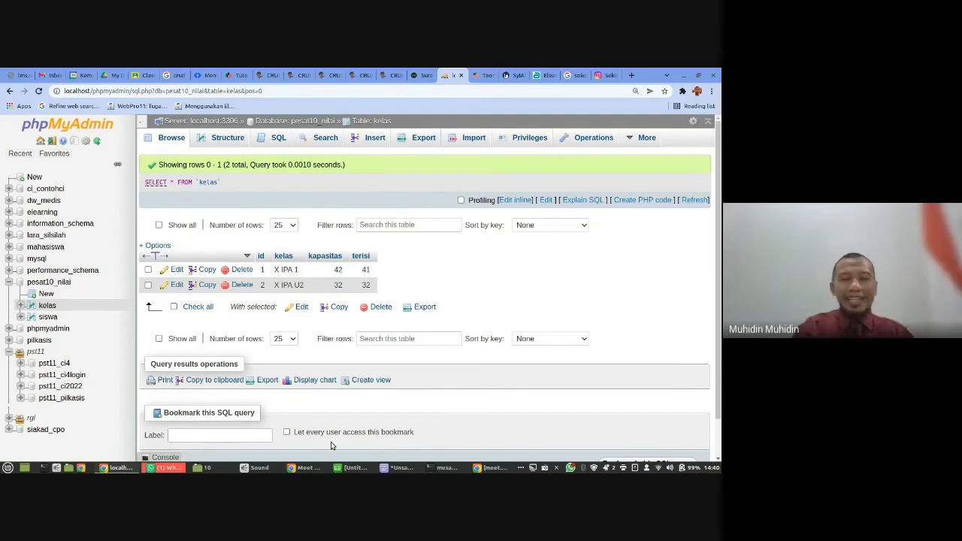
- Switch to the Google Meet call, restore its window to a smaller size, and return to phpMyAdmin, dismissing the presenting notification
mouse_move(463, 470)
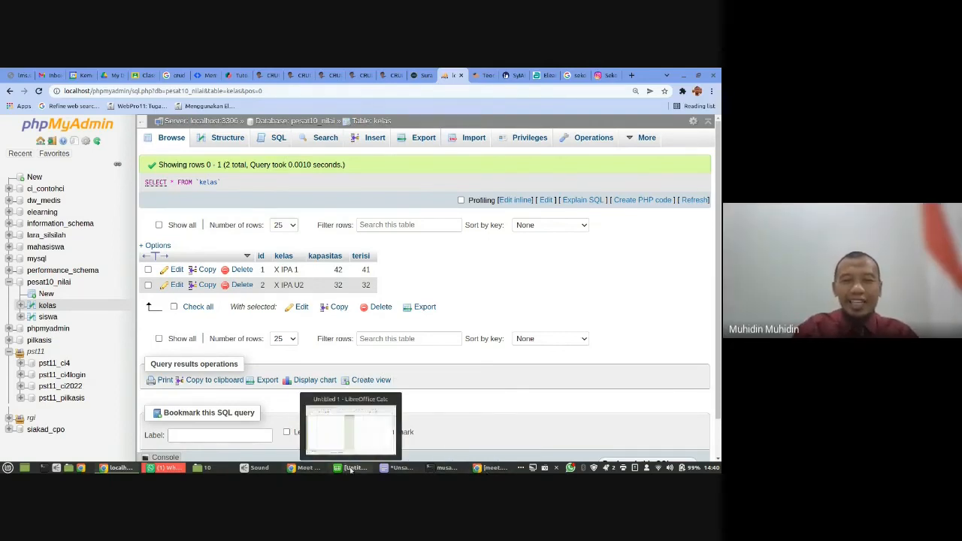
click(308, 468)
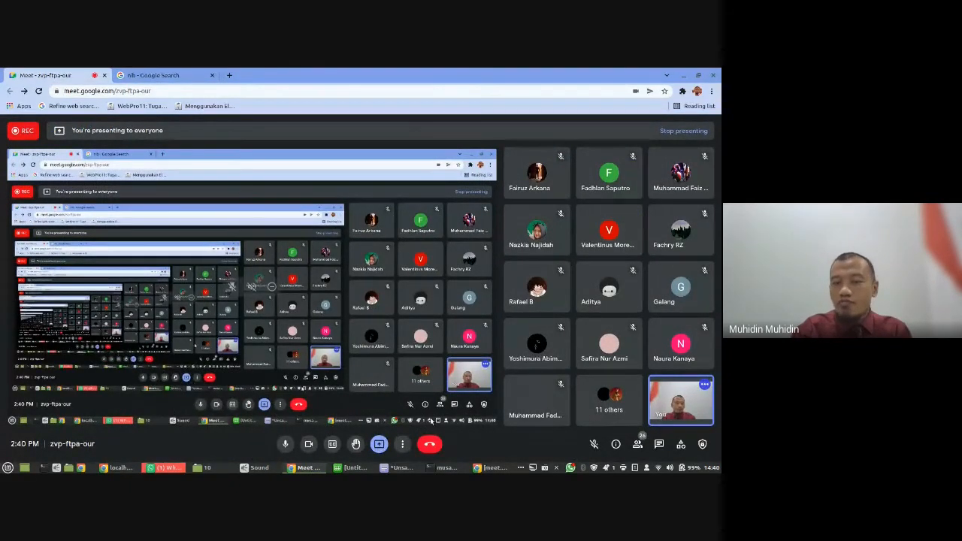
click(698, 75)
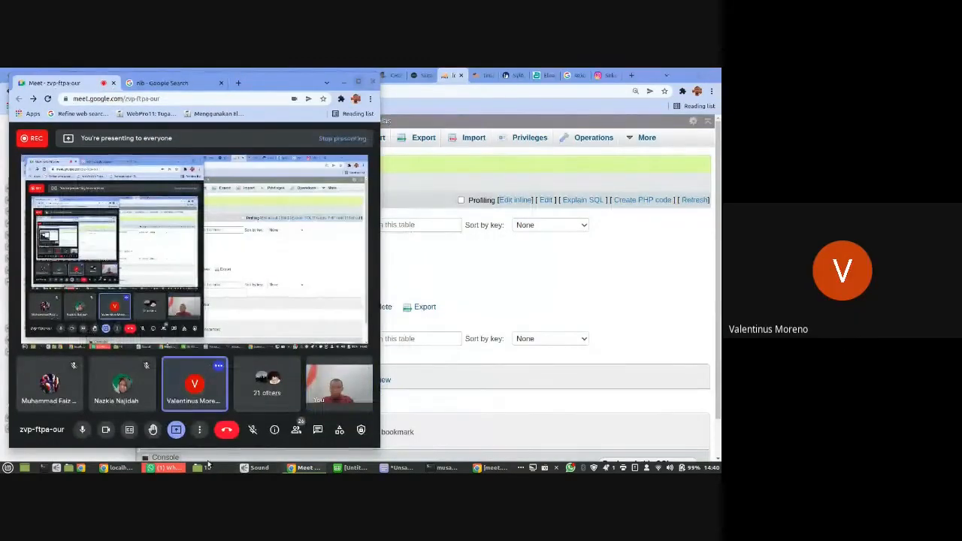
click(118, 468)
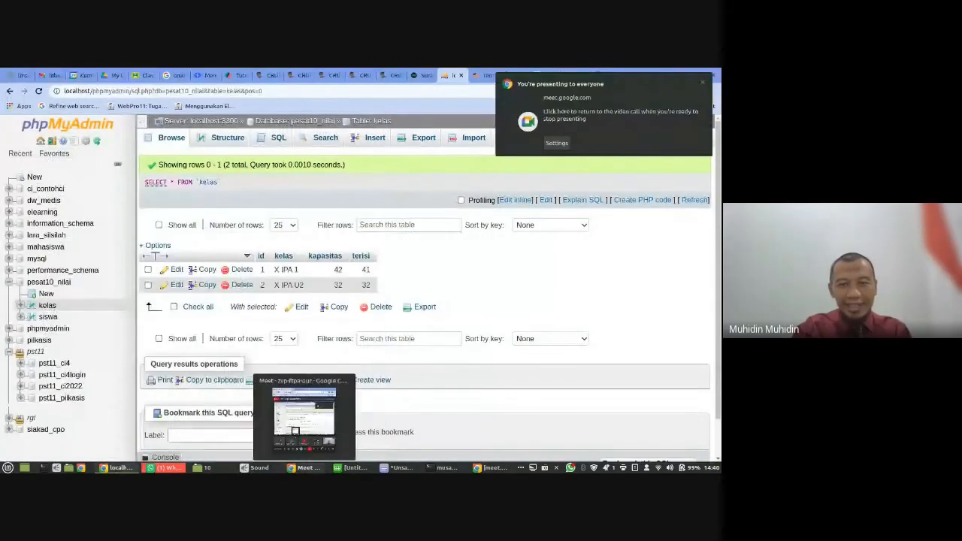
click(308, 467)
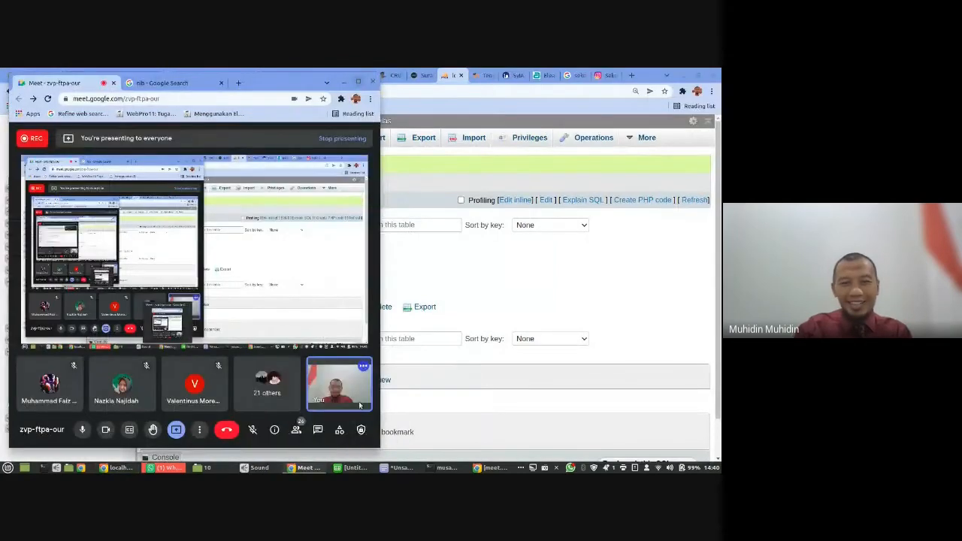
click(508, 311)
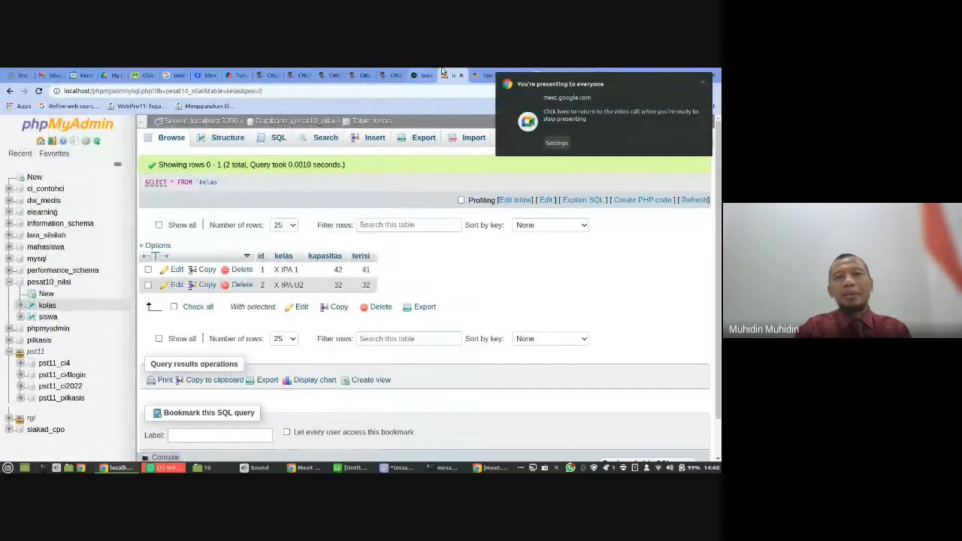
click(702, 82)
- Restore the phpMyAdmin window to a smaller size and resize it and the Meet window so they sit side by side
click(698, 76)
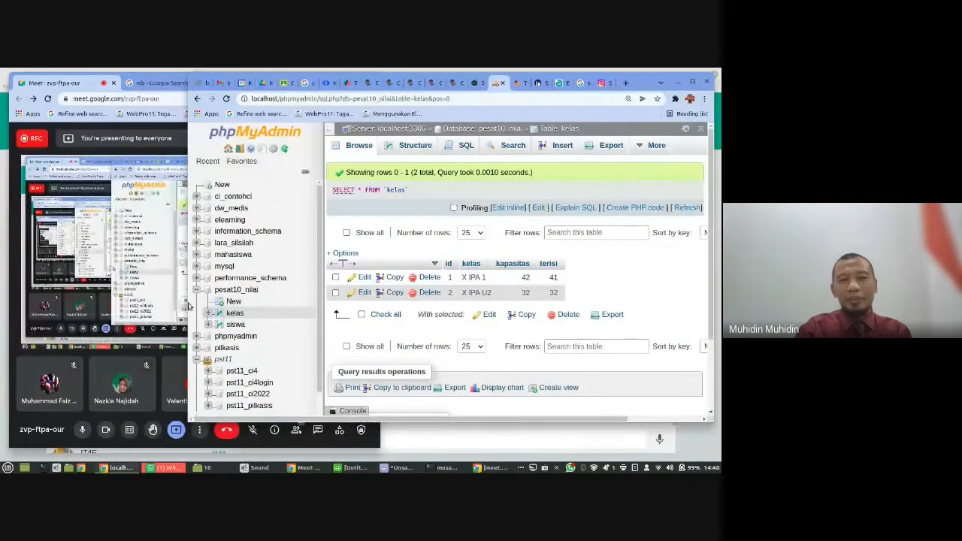
drag(188, 302, 303, 301)
click(324, 439)
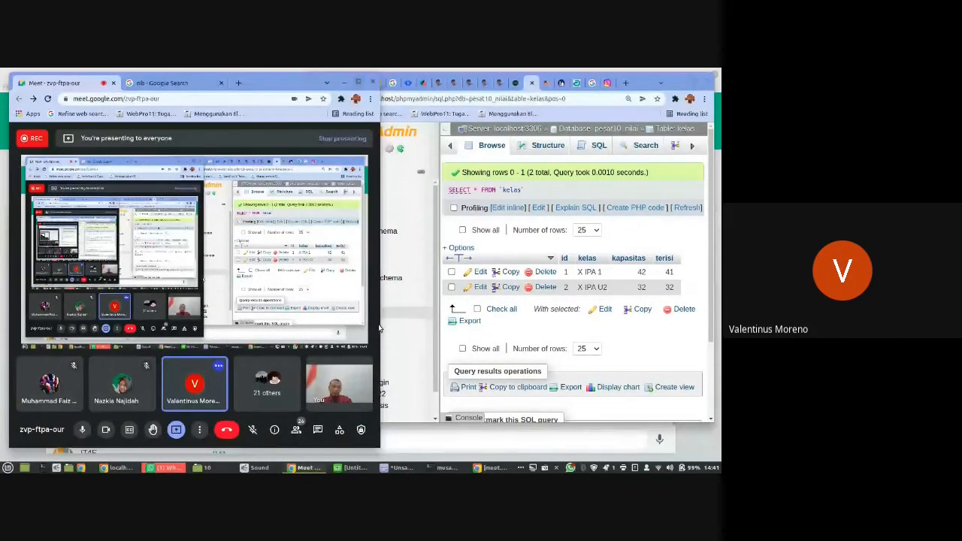
drag(380, 329, 246, 319)
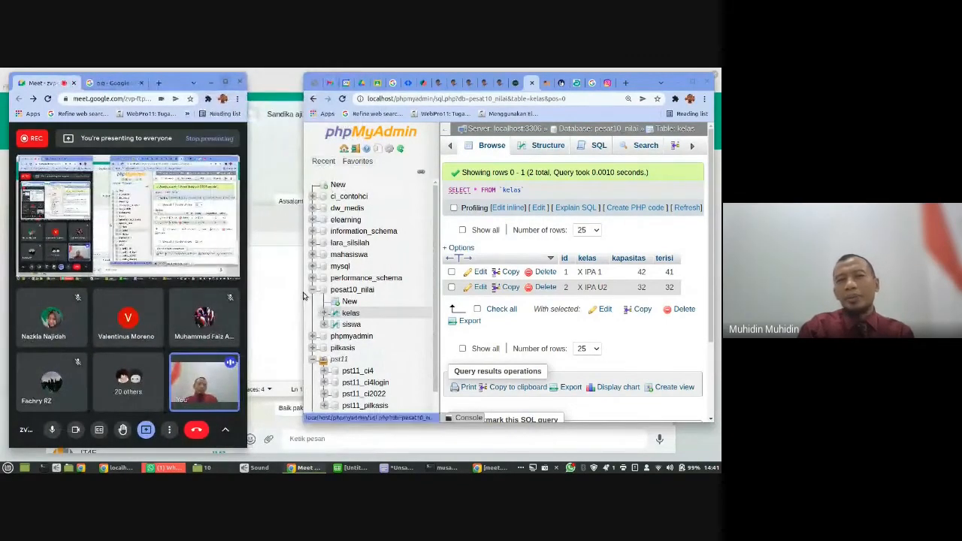
drag(304, 293, 254, 285)
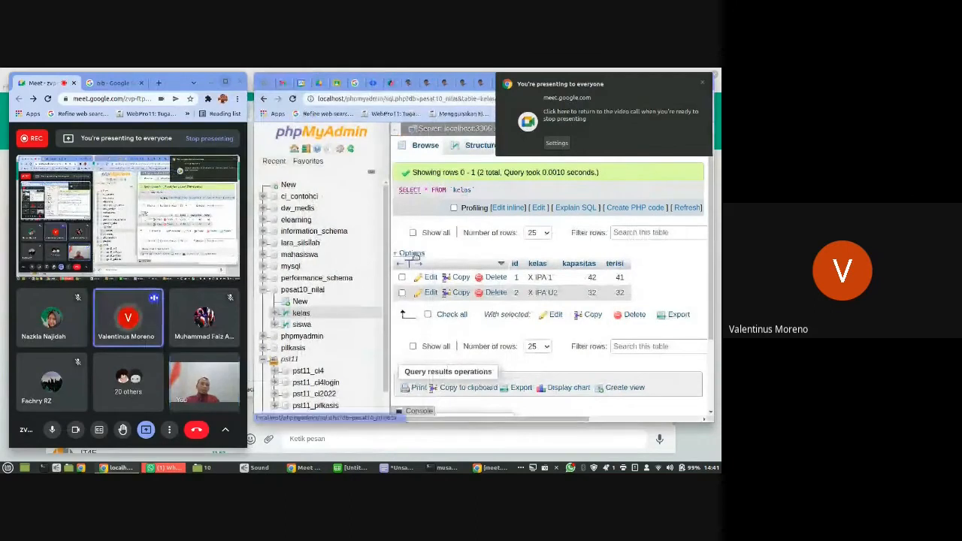
click(702, 84)
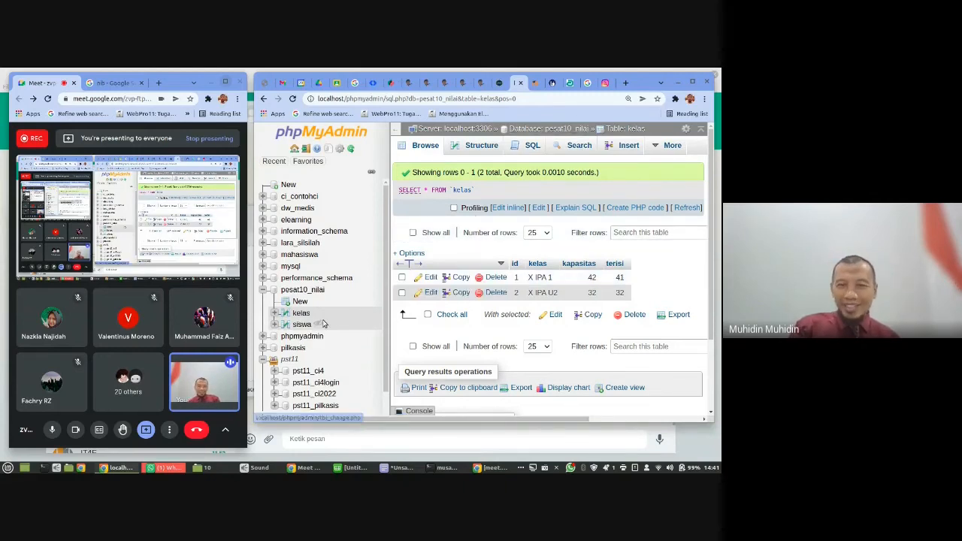
- Start inserting rows into the siswa table and enter the student's full name as nama in the first row, keeping nis empty
click(299, 325)
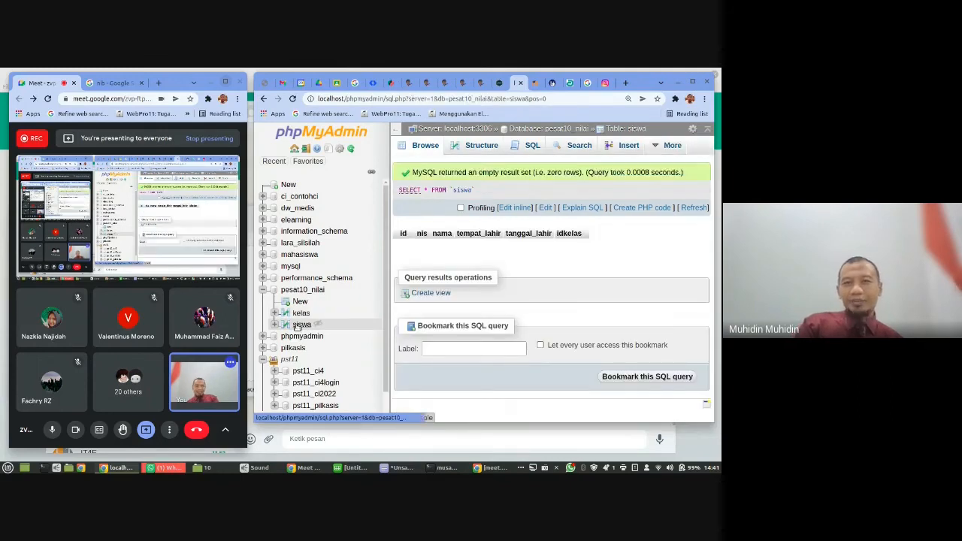
click(628, 146)
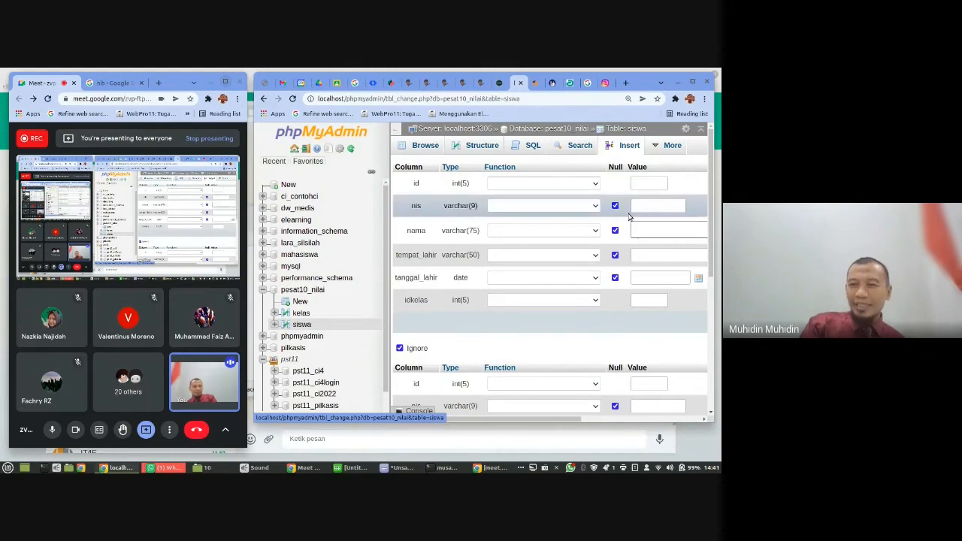
click(651, 204)
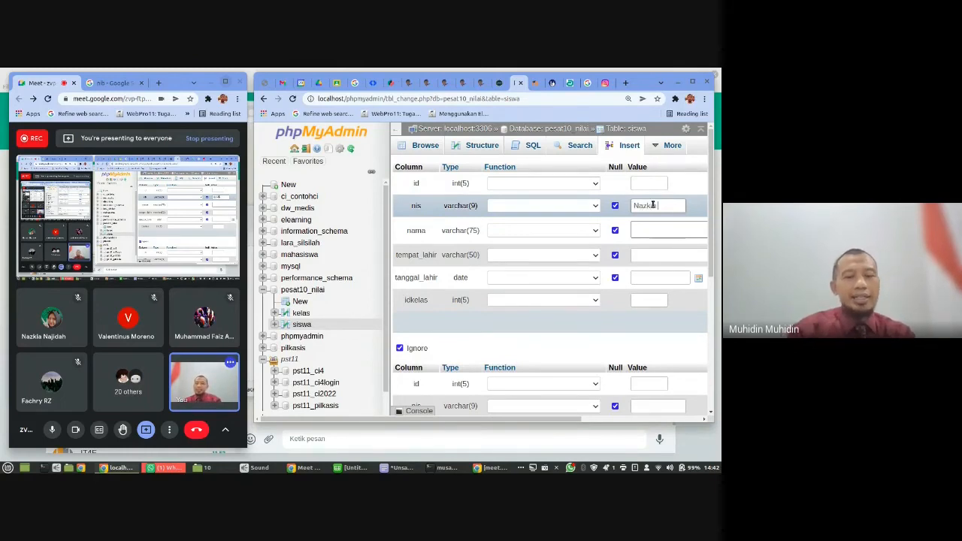
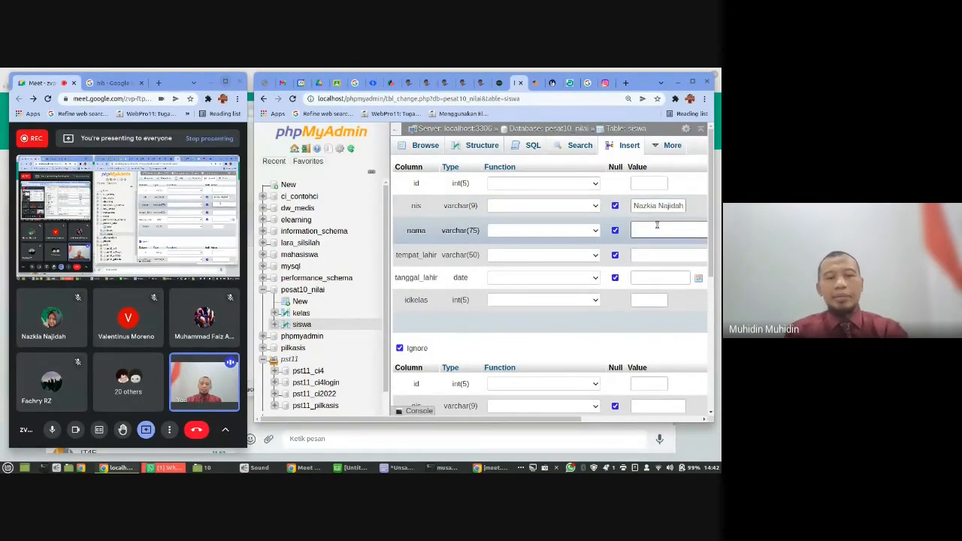
key(ctrl+a)
key(ctrl+c)
key(BackSpace)
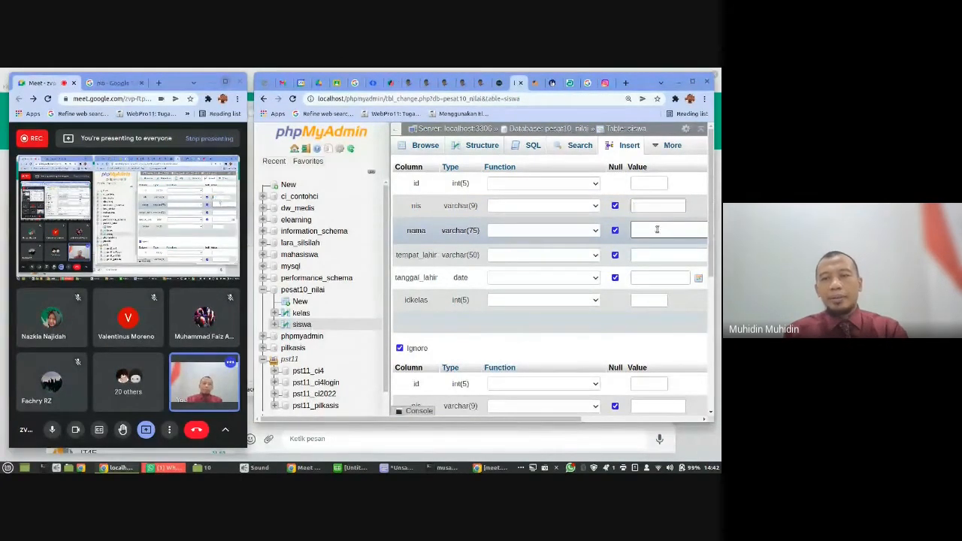
click(657, 229)
key(ctrl+v)
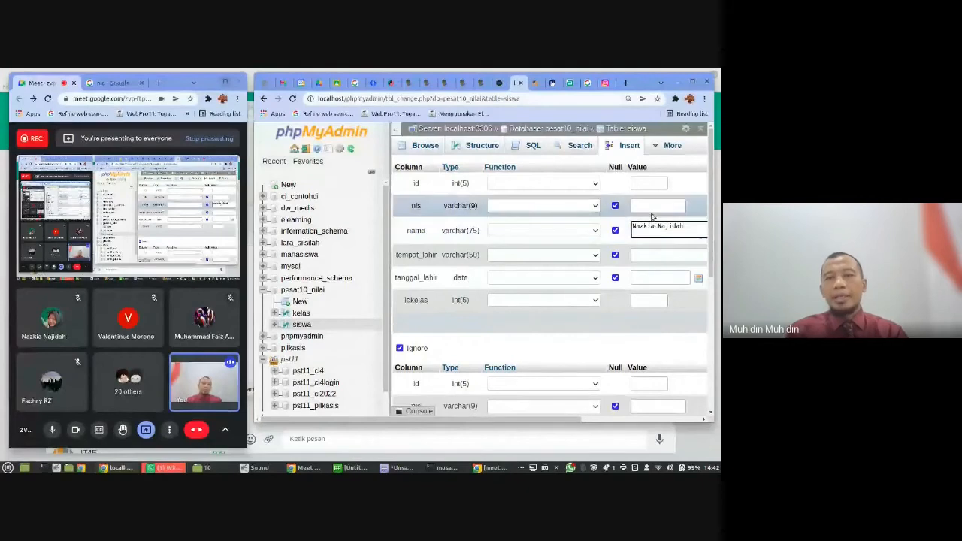
- Enter the student's nis number and set tempat_lahir to Bogor in the first siswa row
click(652, 207)
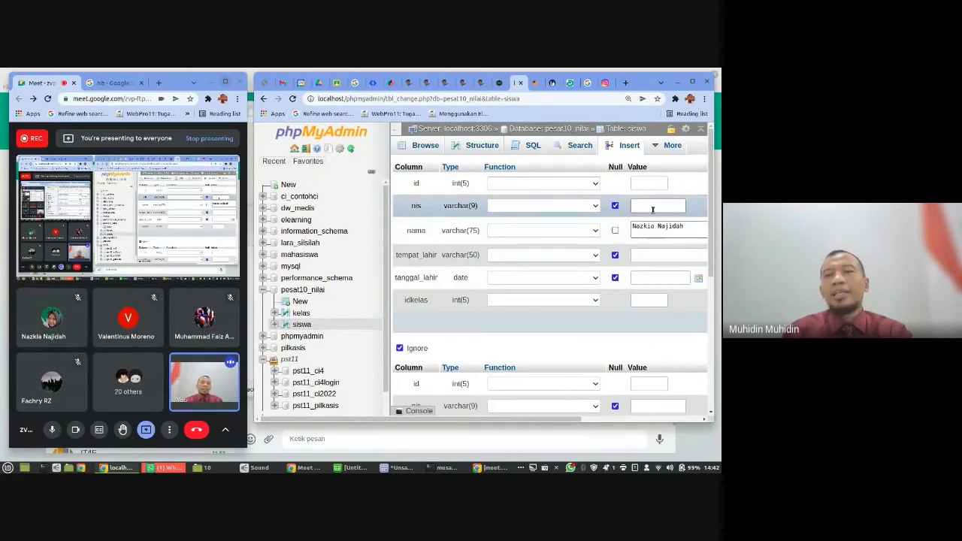
text(2122)
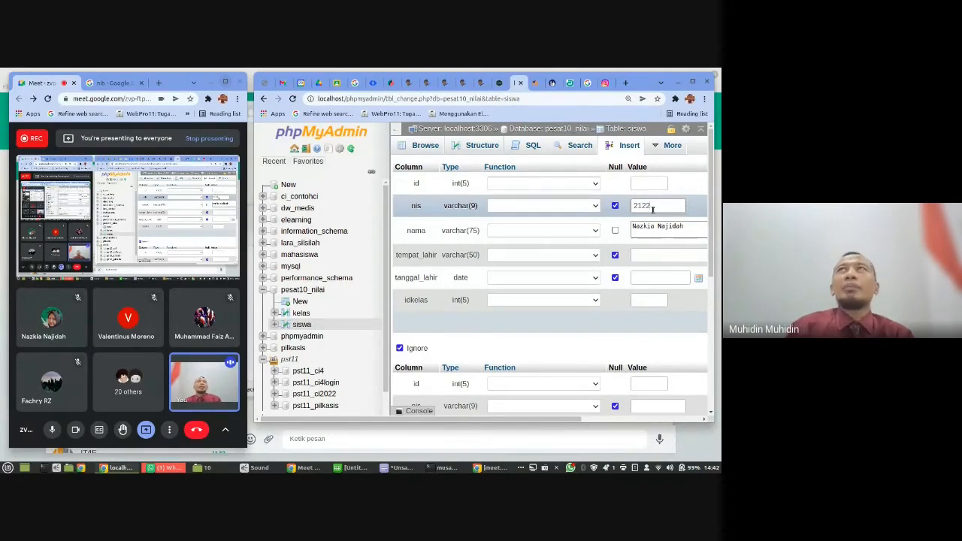
text(10)
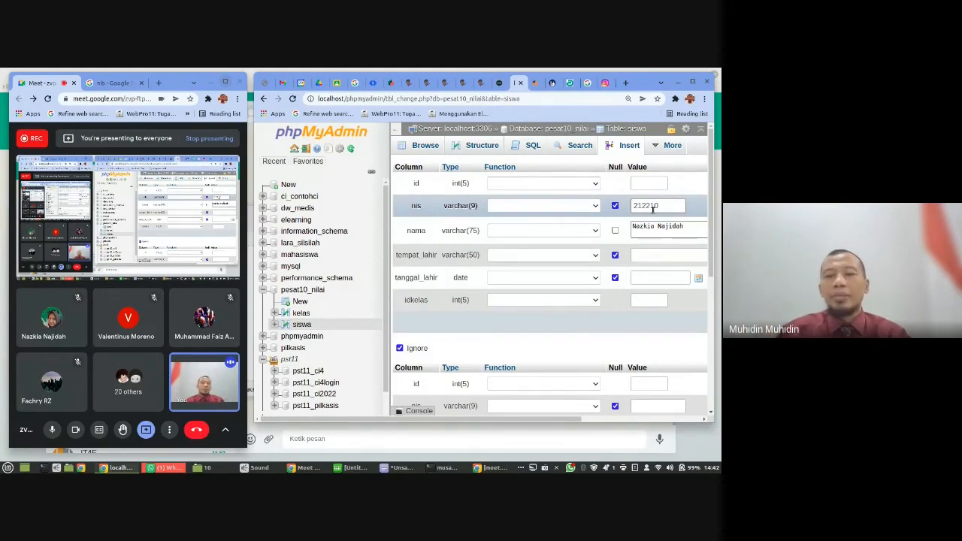
text(1)
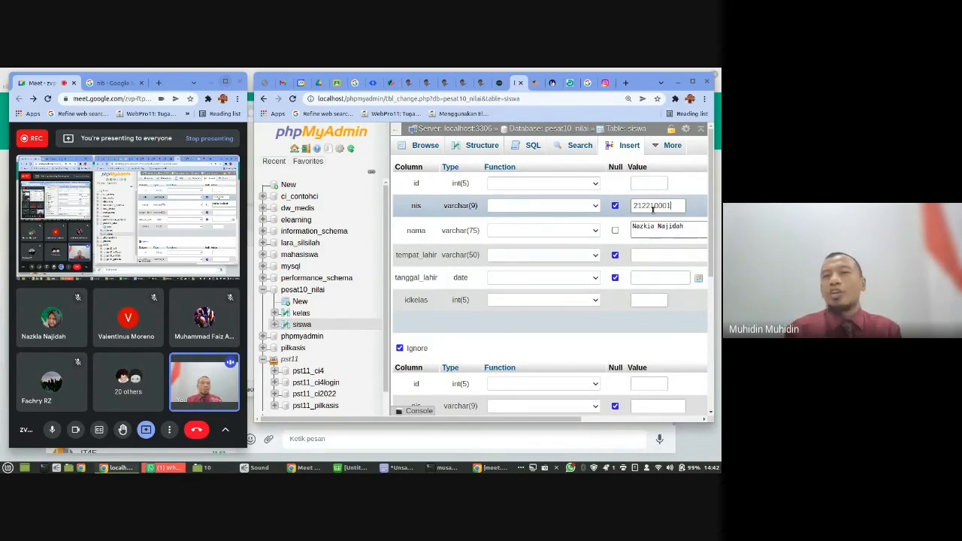
click(657, 256)
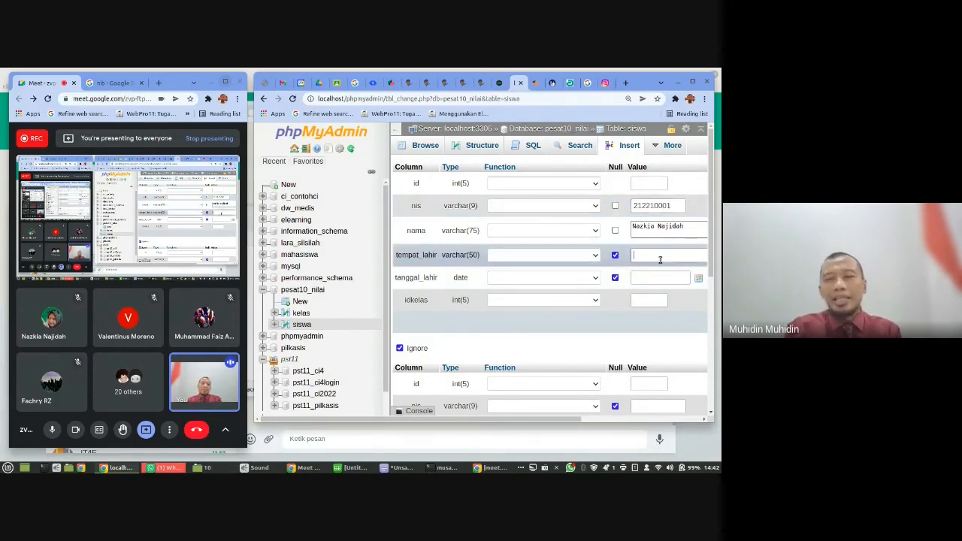
text(B)
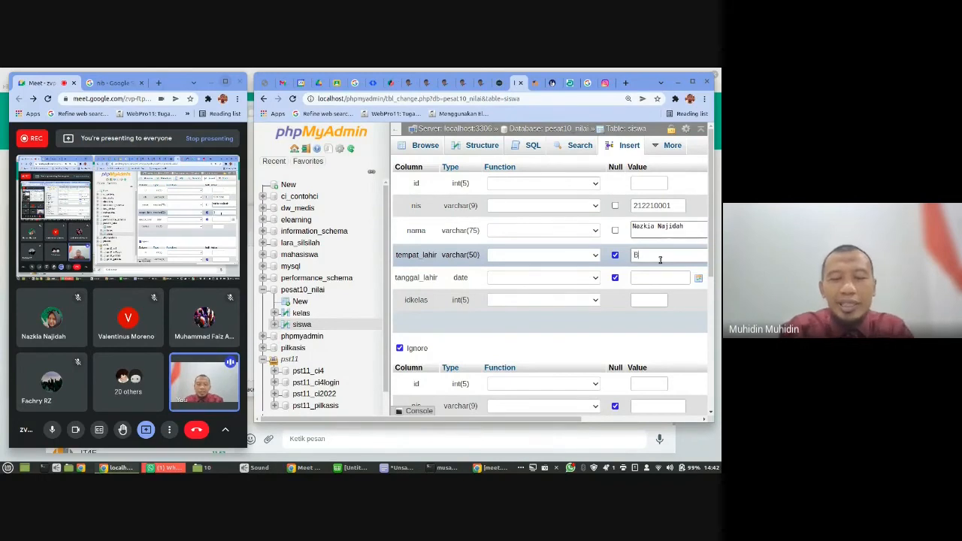
text(ogor)
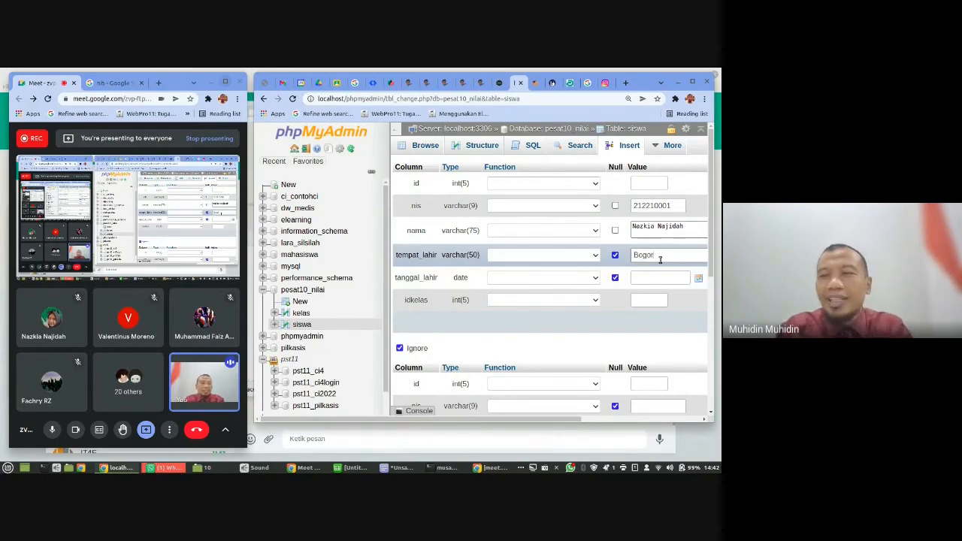
- Enter the student's date of birth as tanggal_lahir in the first siswa row, picking a calendar date and correcting its year
click(699, 278)
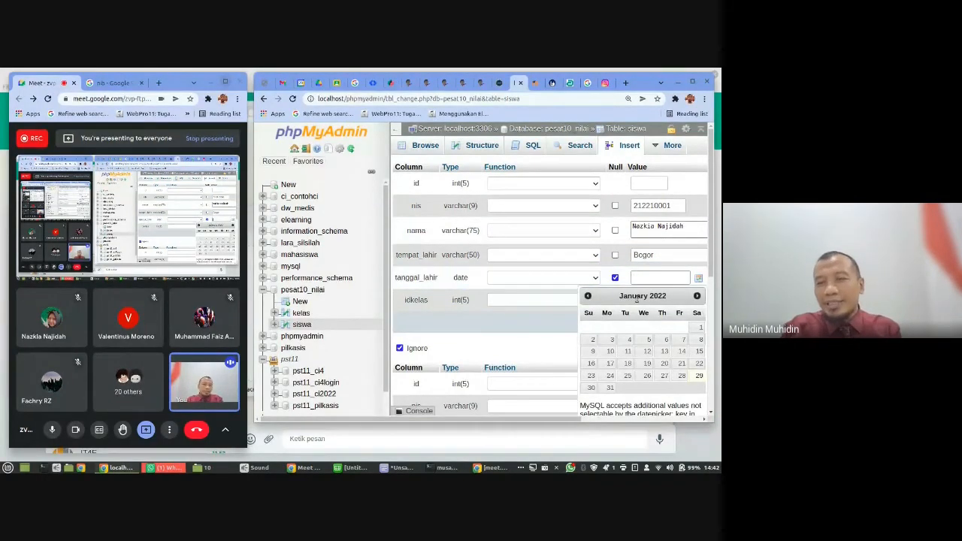
click(588, 295)
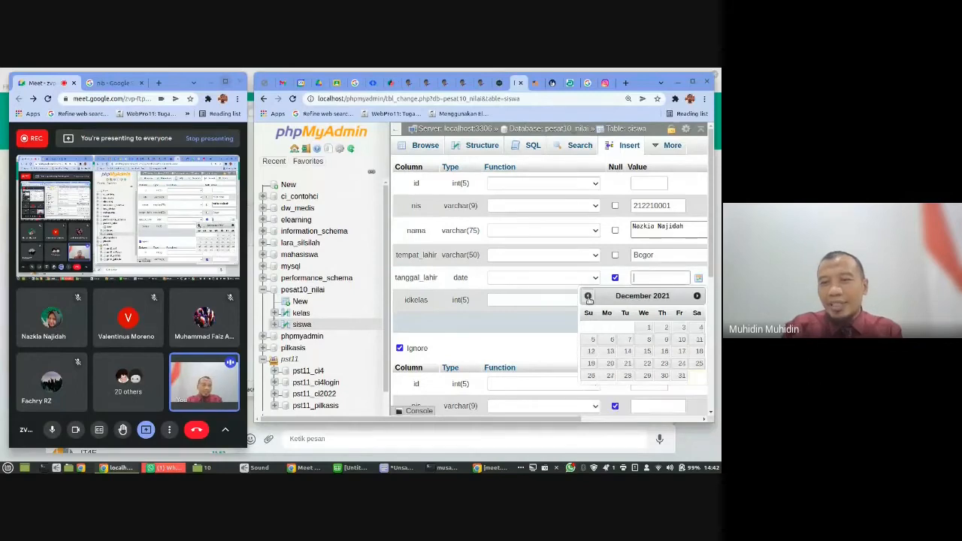
double_click(657, 297)
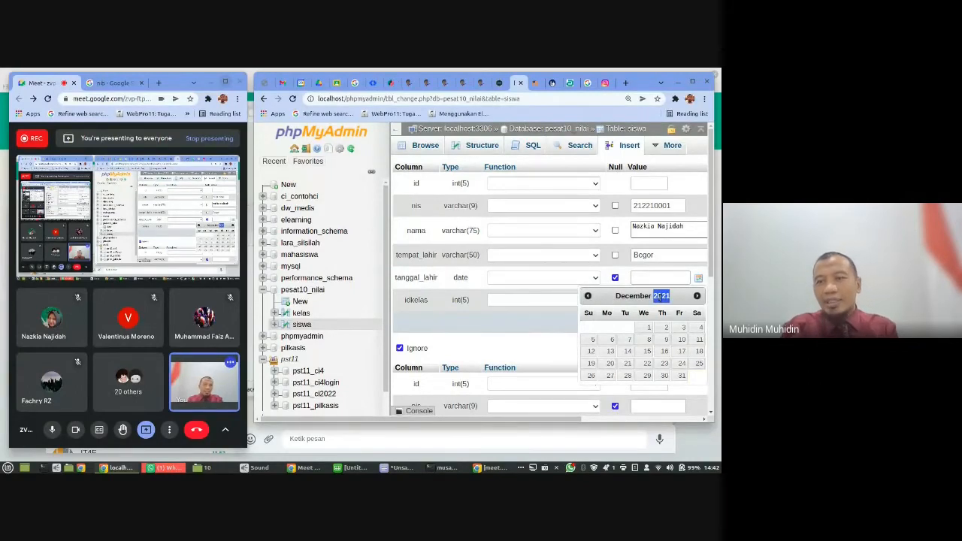
click(588, 296)
click(589, 296)
click(588, 296)
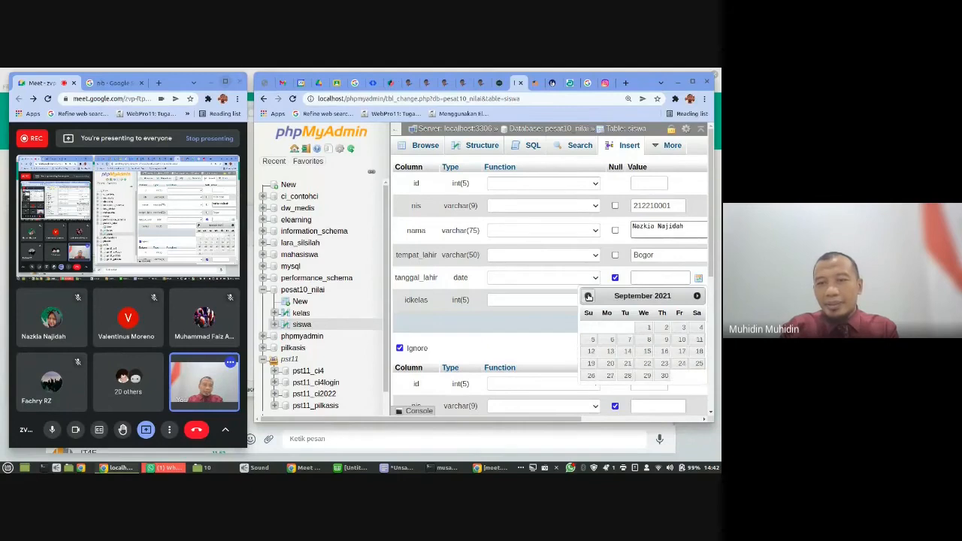
click(589, 296)
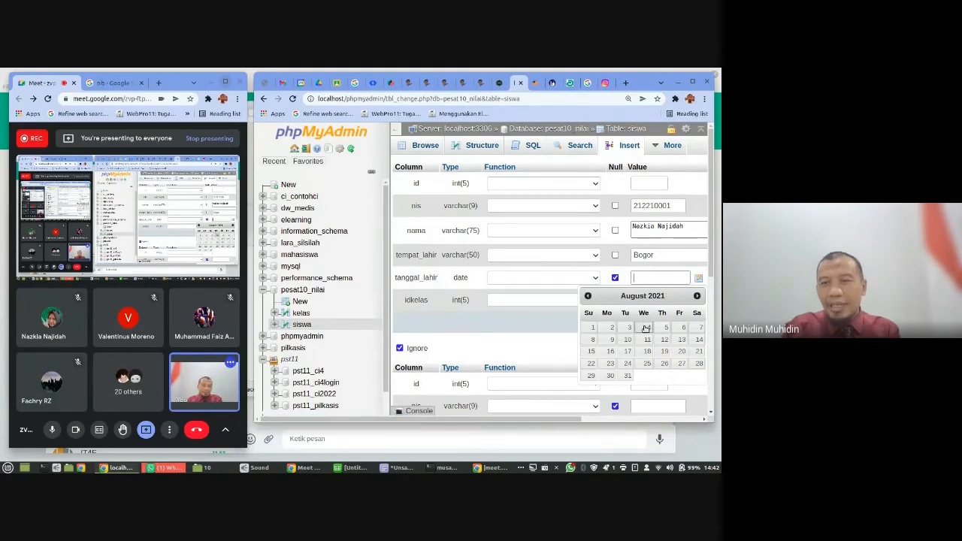
click(644, 329)
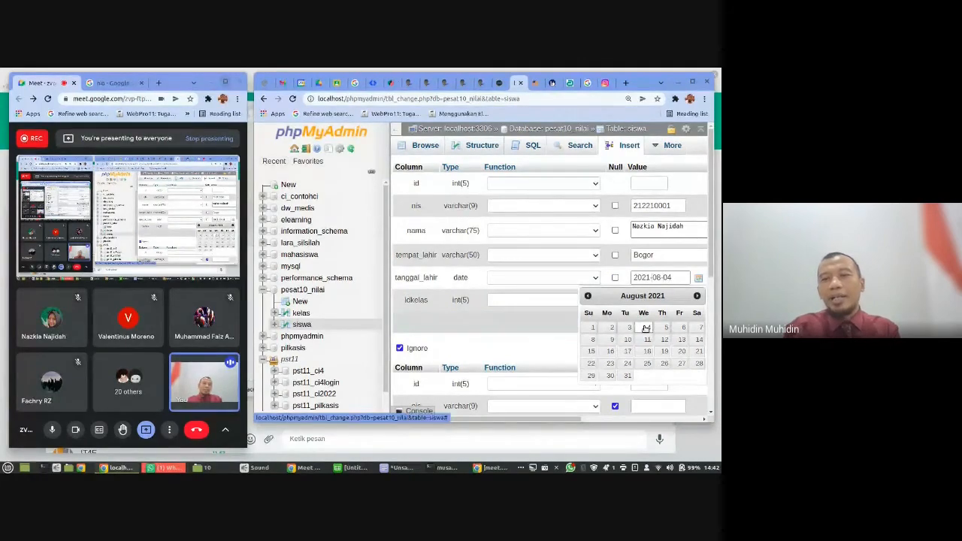
key(BackSpace)
key(BackSpace)
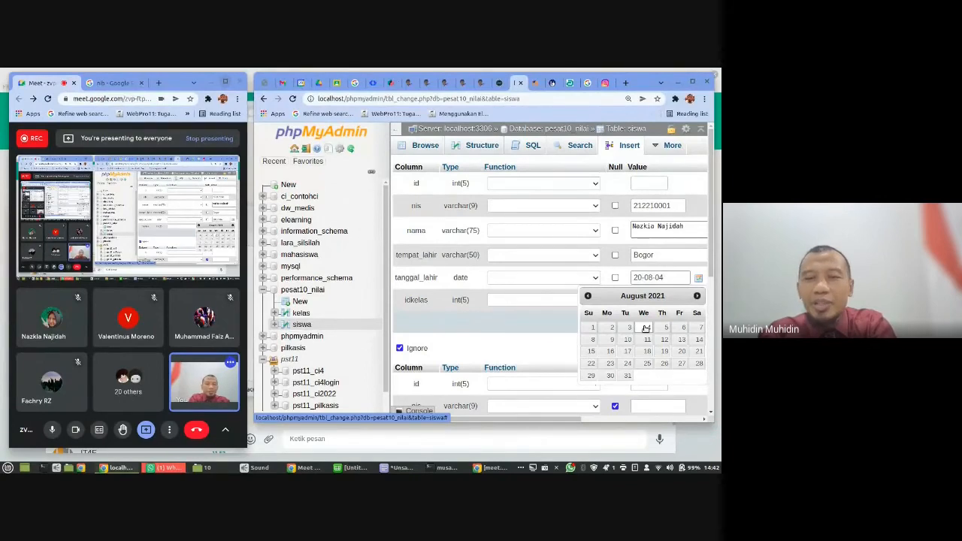
text(05)
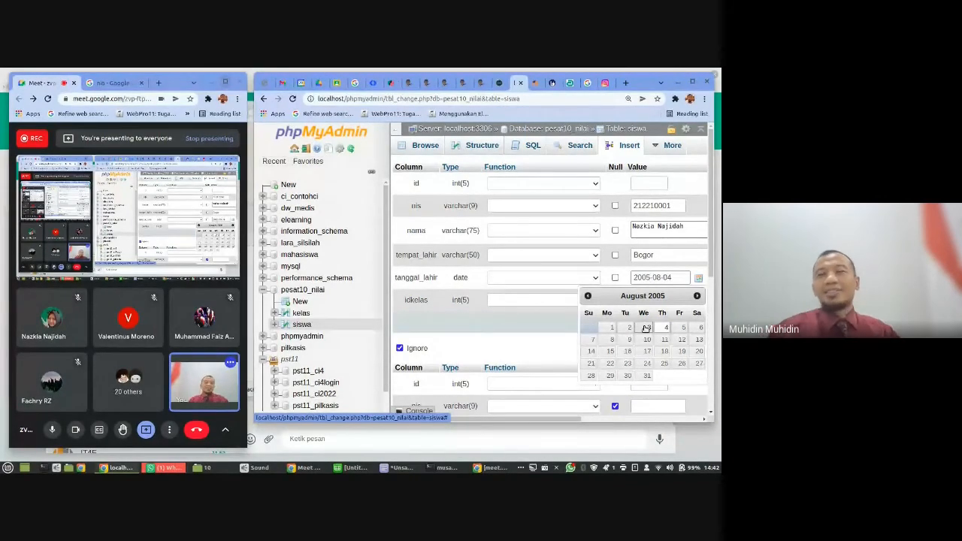
click(684, 269)
- Set idkelas to 1 in the first siswa row, clearing the stray text pasted into the field
click(646, 302)
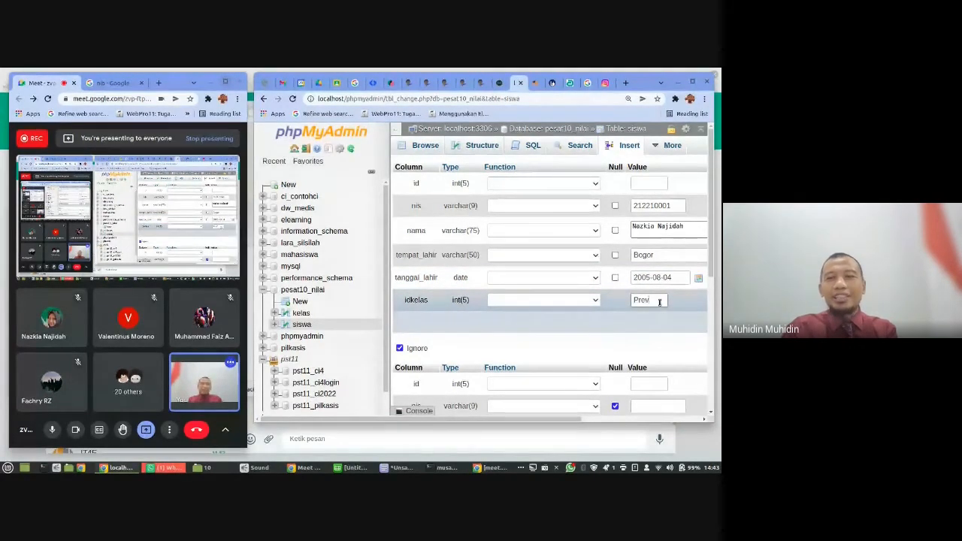
middle_click(660, 302)
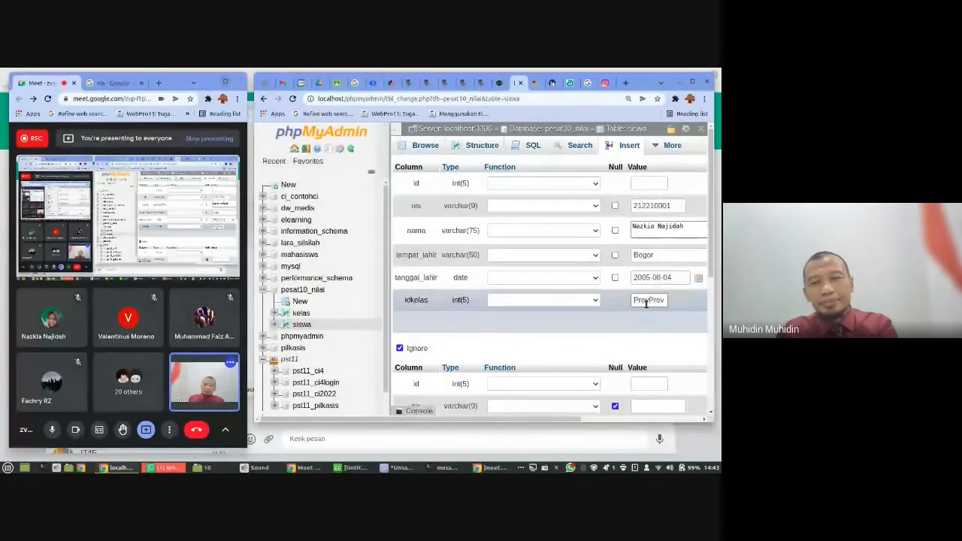
double_click(645, 302)
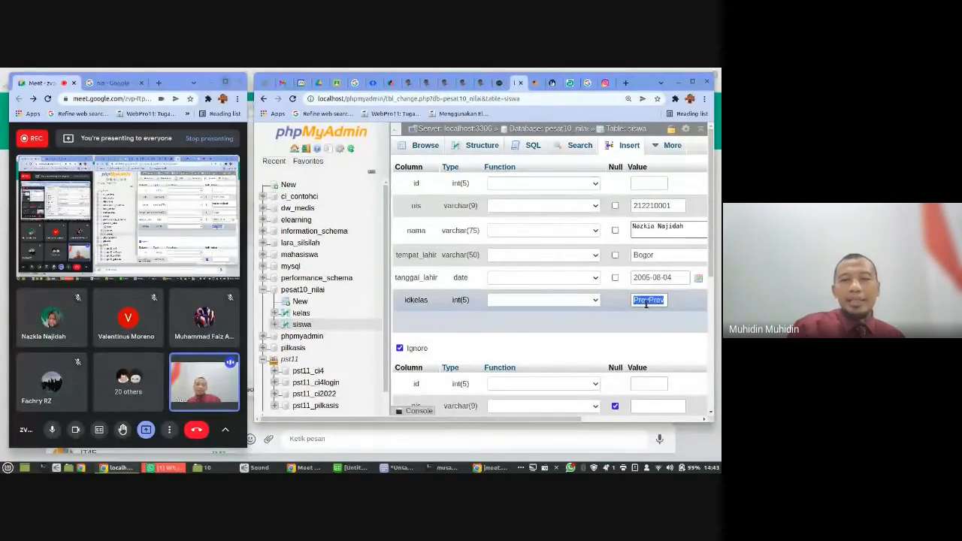
key(BackSpace)
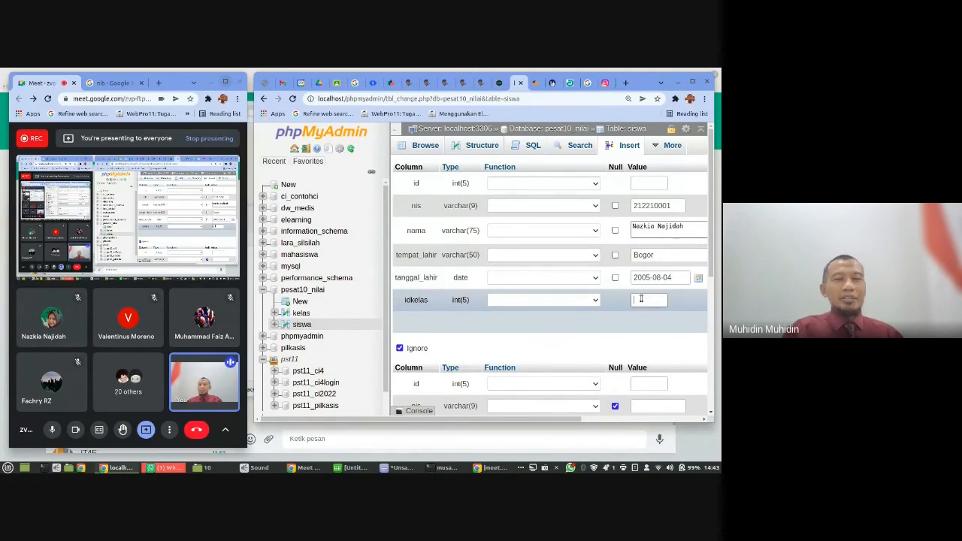
text(1)
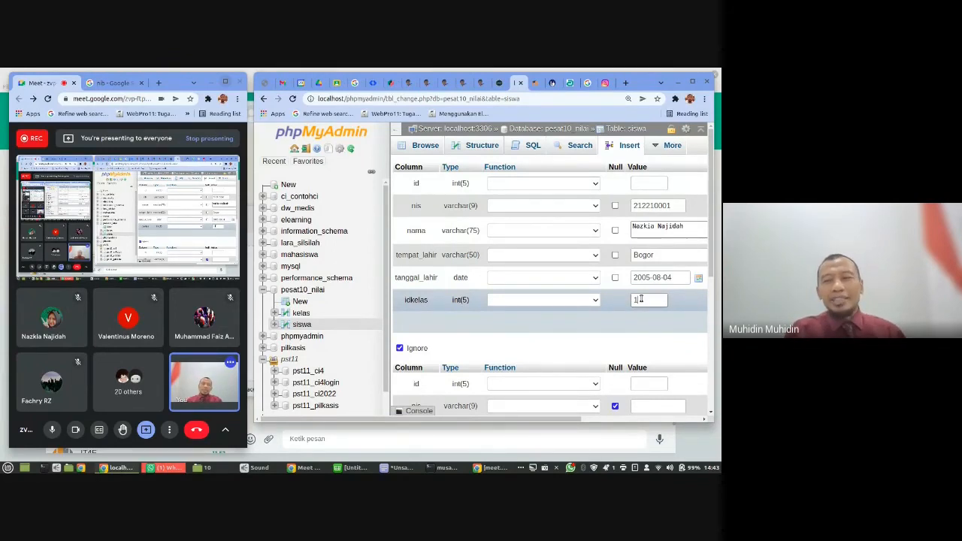
- Try to submit the completed first siswa row from the narrow window
scroll(669, 309, down, 3)
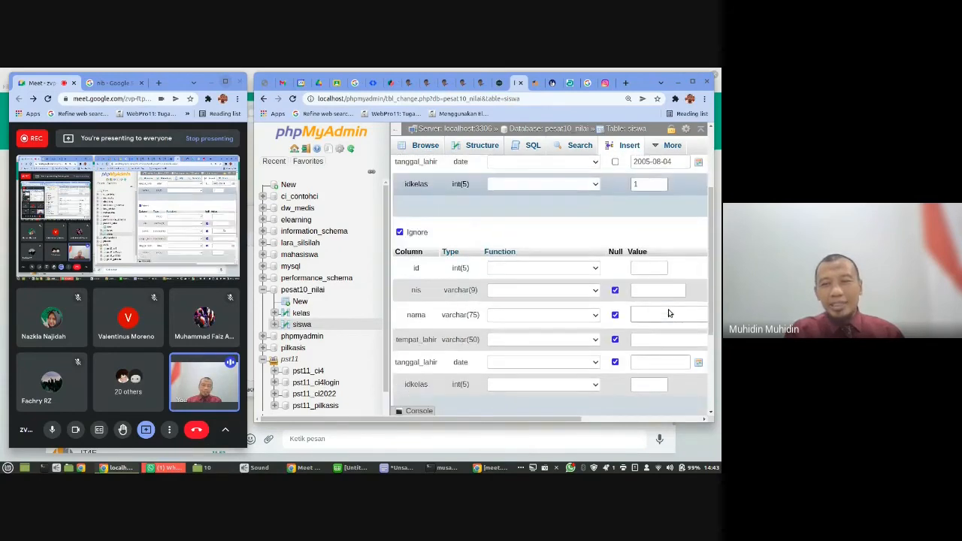
scroll(668, 313, down, 4)
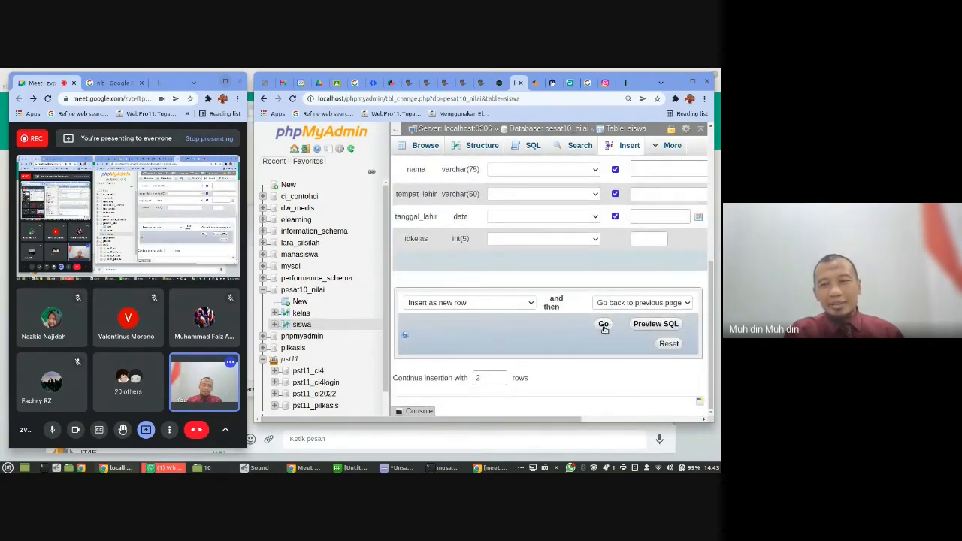
scroll(659, 327, up, 5)
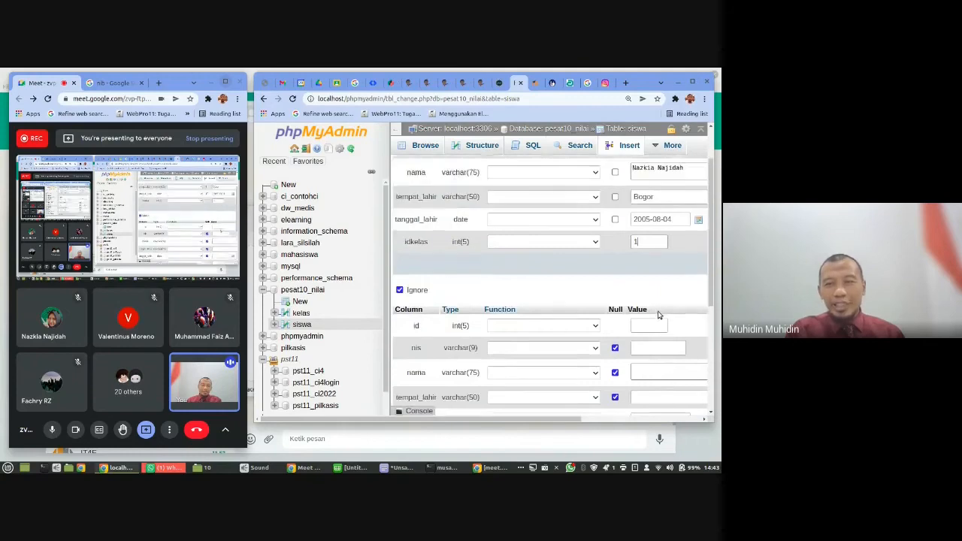
scroll(659, 315, up, 1)
drag(520, 418, 695, 418)
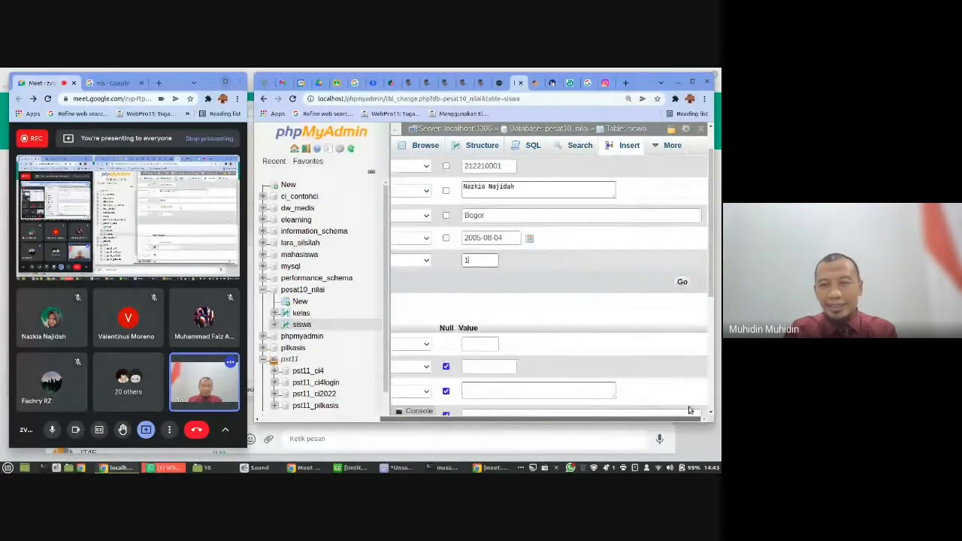
click(682, 283)
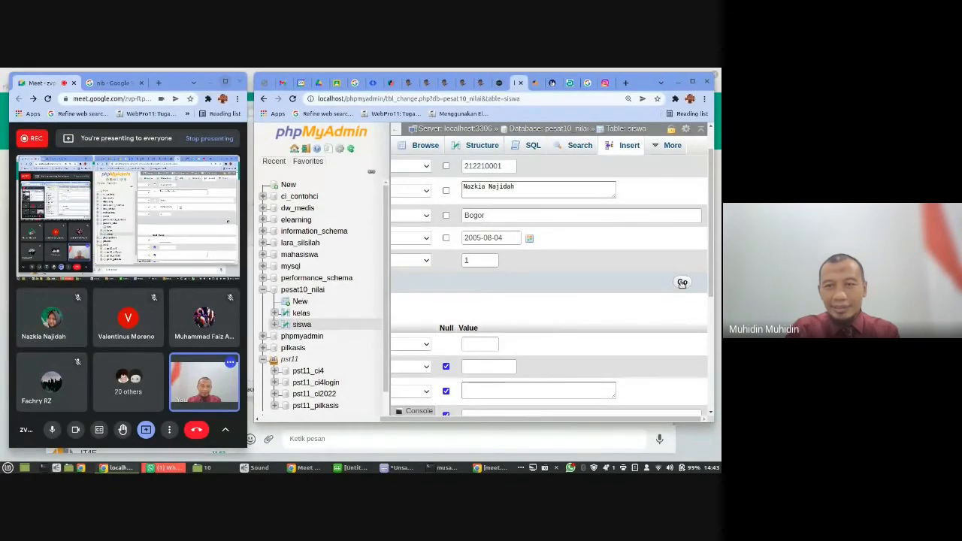
- Maximize the phpMyAdmin window and submit the completed first row to the siswa table
click(692, 81)
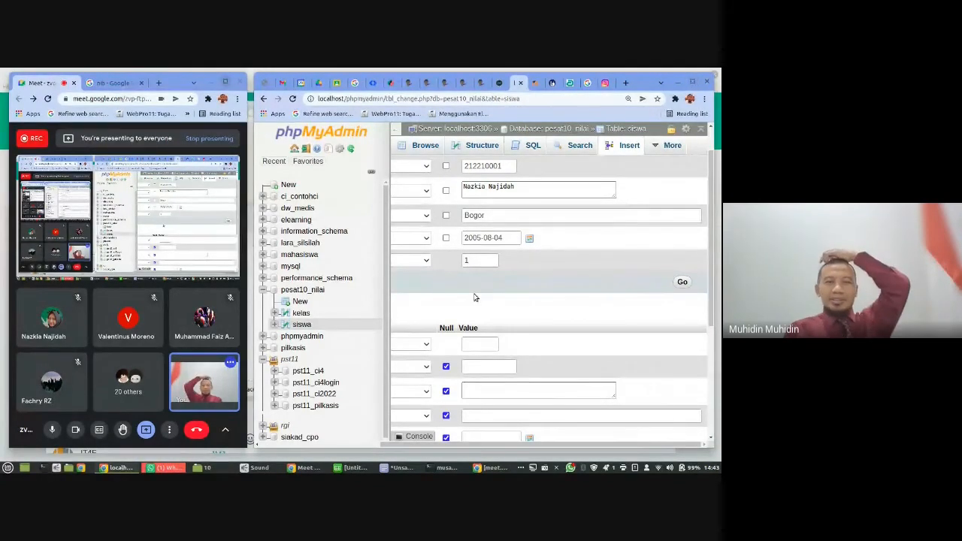
scroll(474, 298, up, 1)
scroll(474, 298, down, 1)
scroll(476, 298, up, 1)
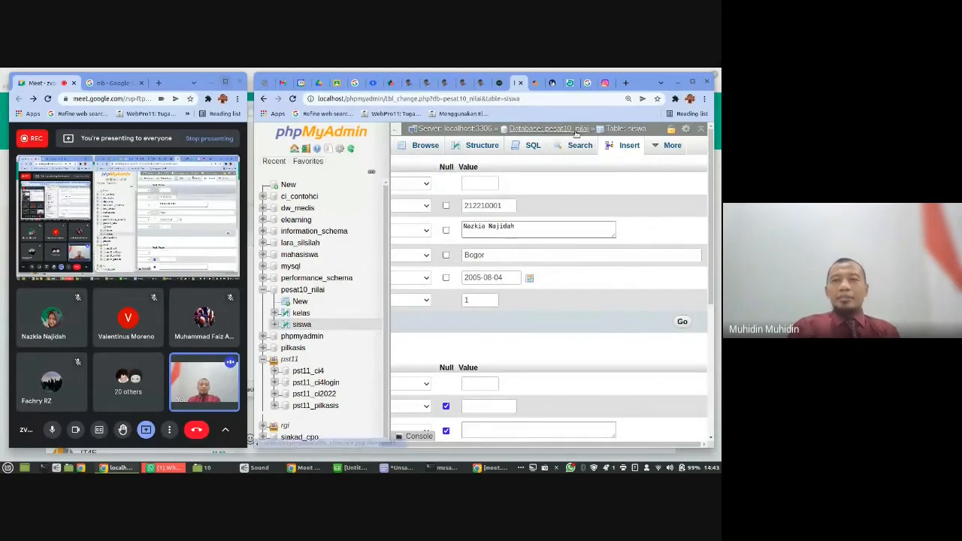
click(687, 84)
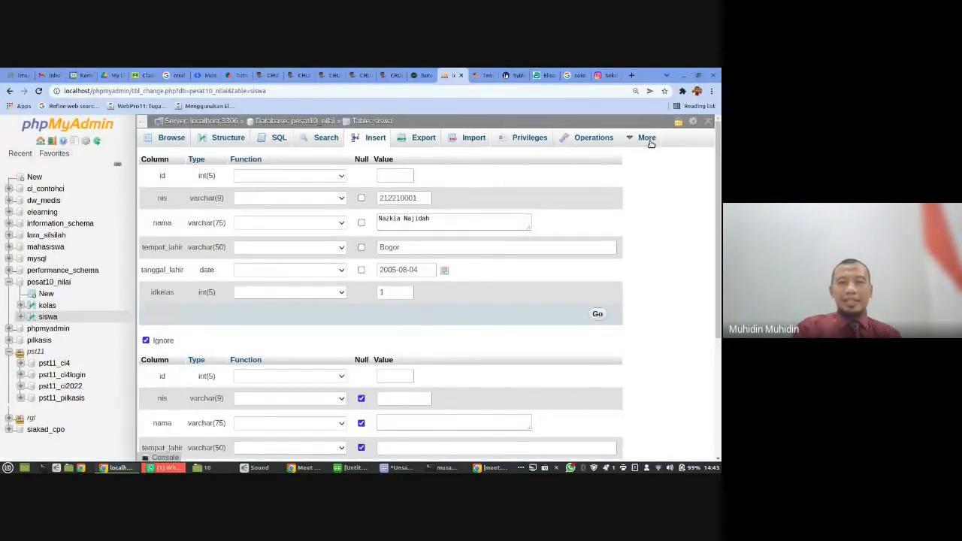
click(598, 314)
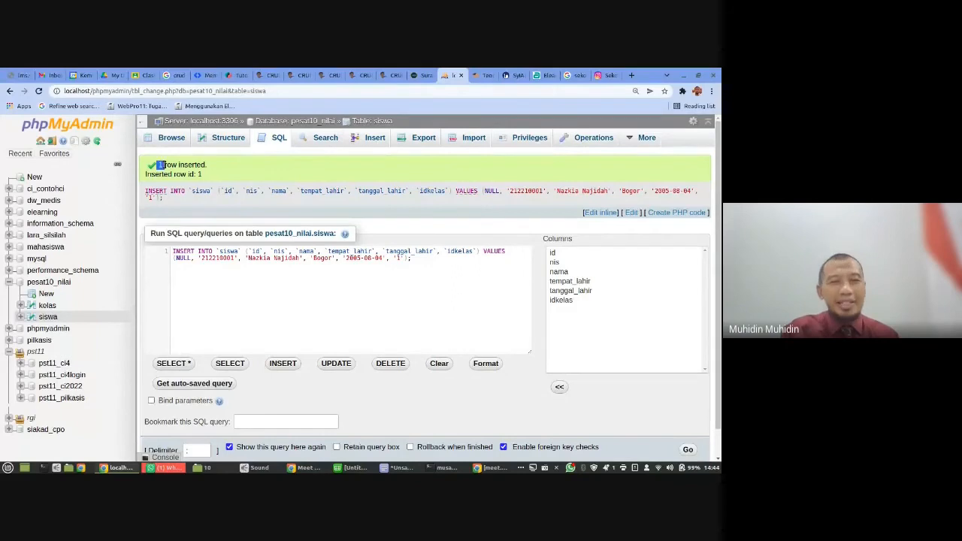
- Review the insert result, the stored siswa record, the pesat10_nilai table list and the kelas records
drag(157, 165, 221, 174)
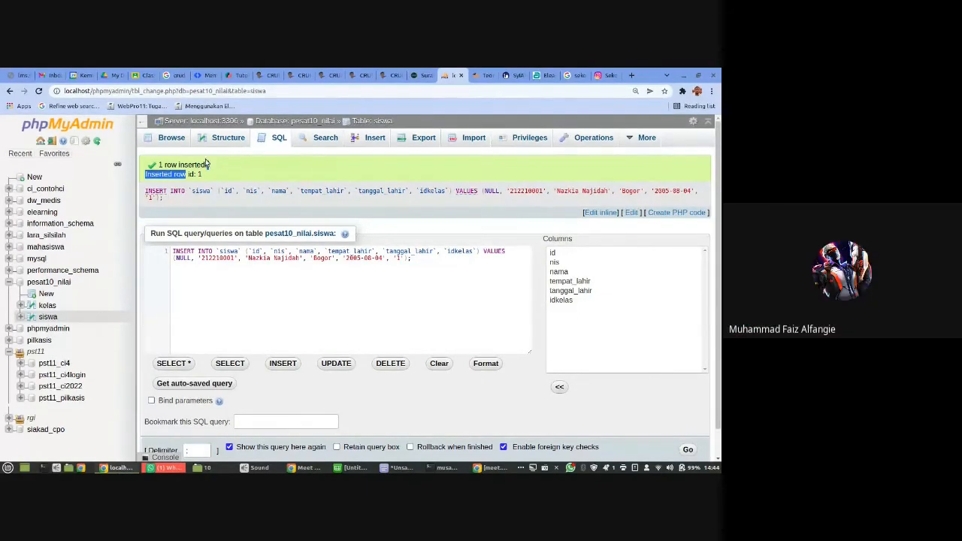
click(170, 139)
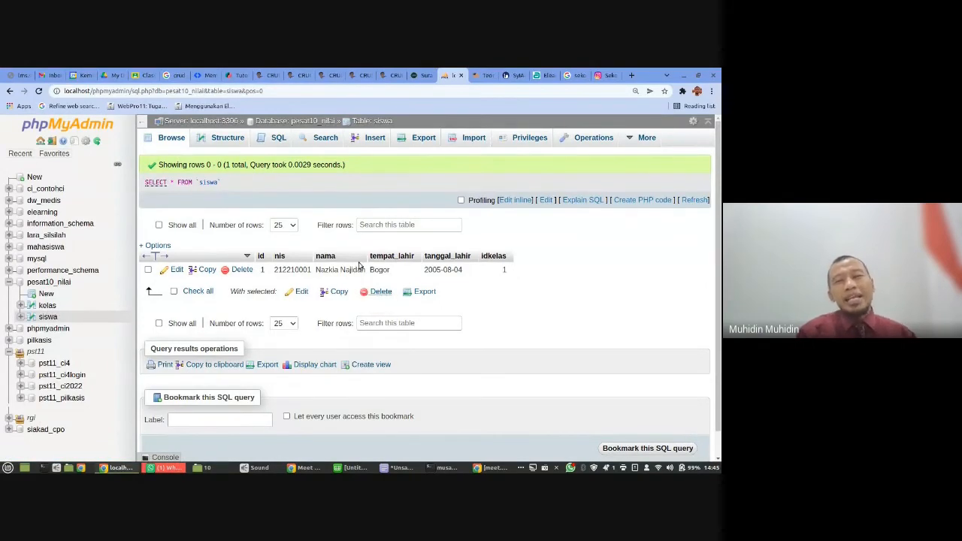
click(314, 122)
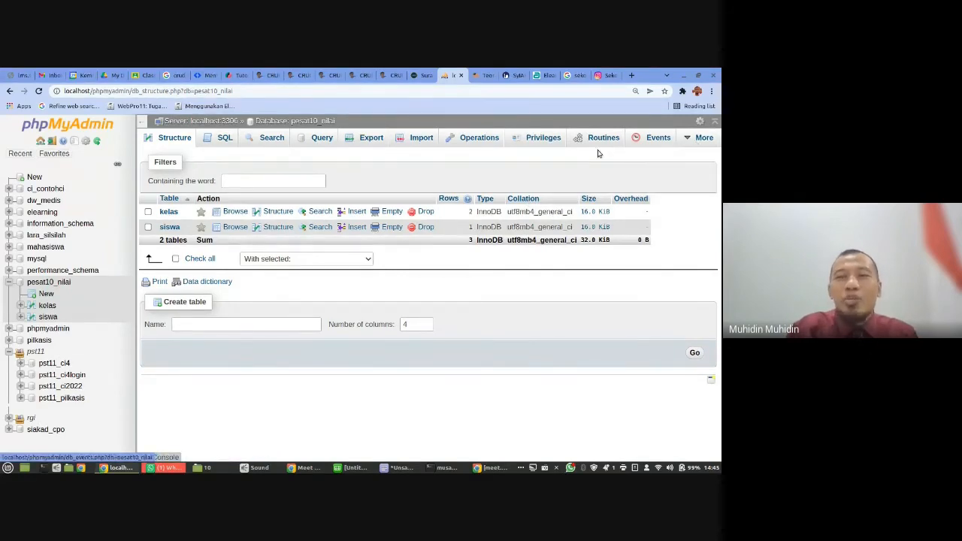
click(46, 305)
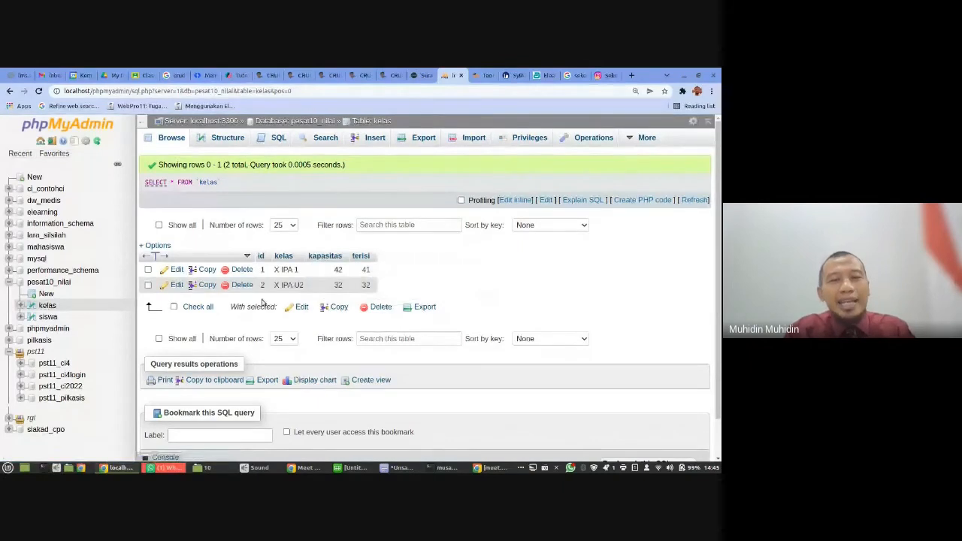
- Change idkelas of the siswa record to 10 directly in the table's data view
click(47, 316)
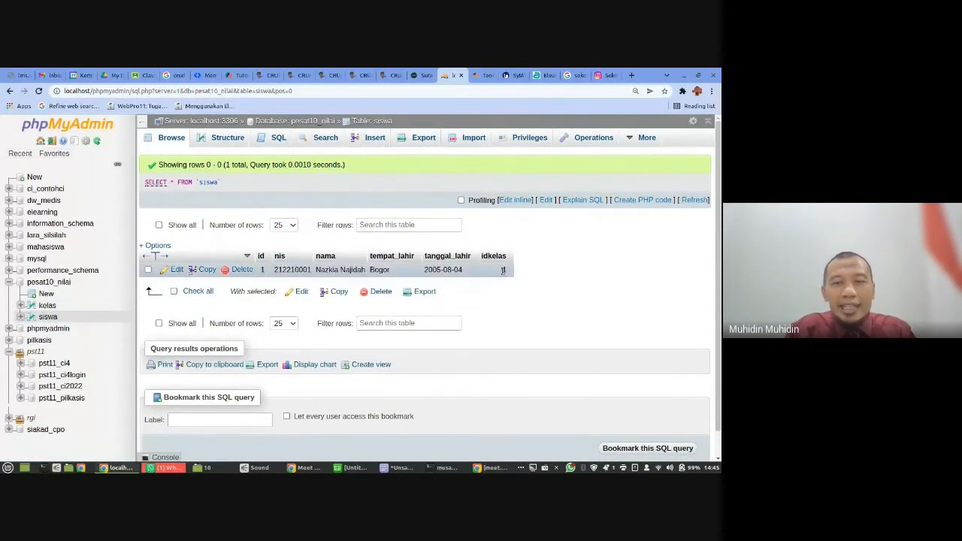
double_click(503, 270)
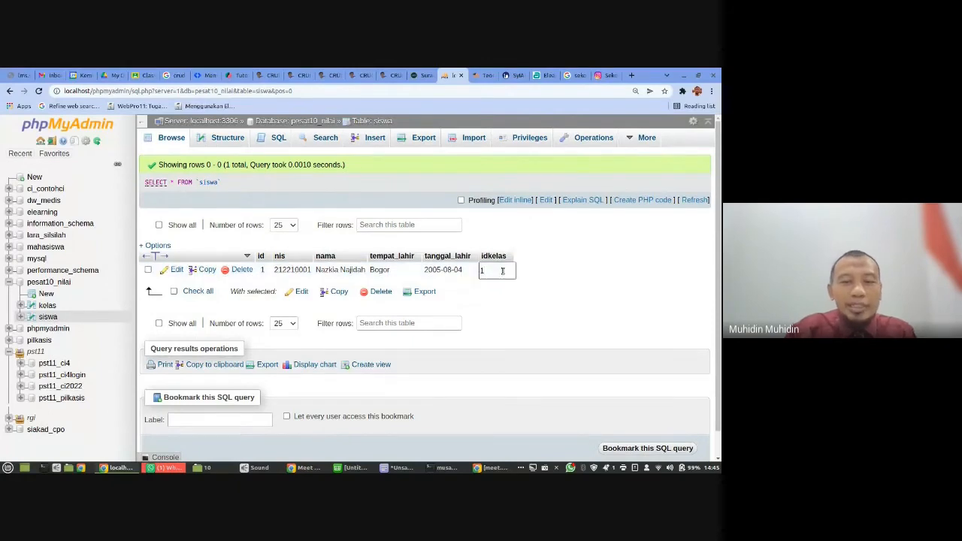
text(0)
key(Return)
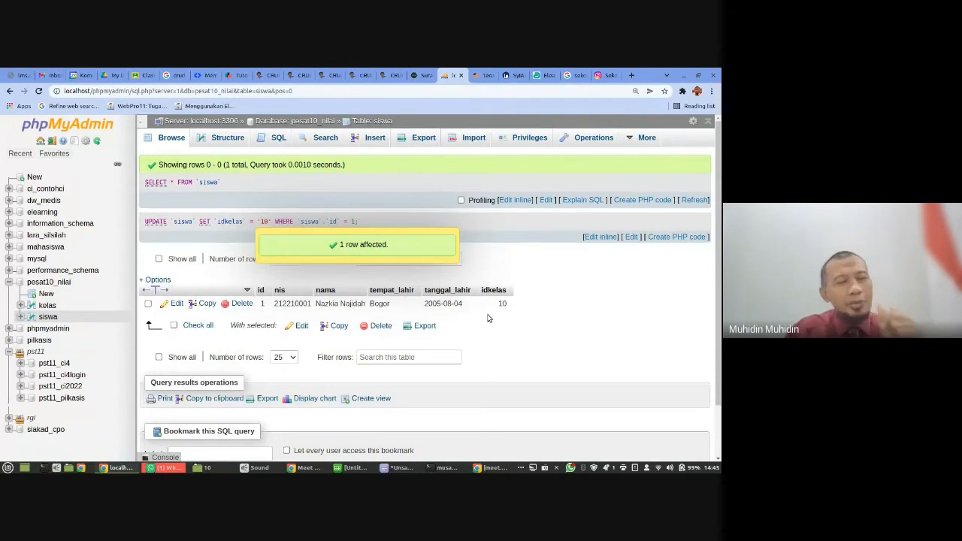
- Check the kelas records and set idkelas of the siswa record back to 1
click(48, 305)
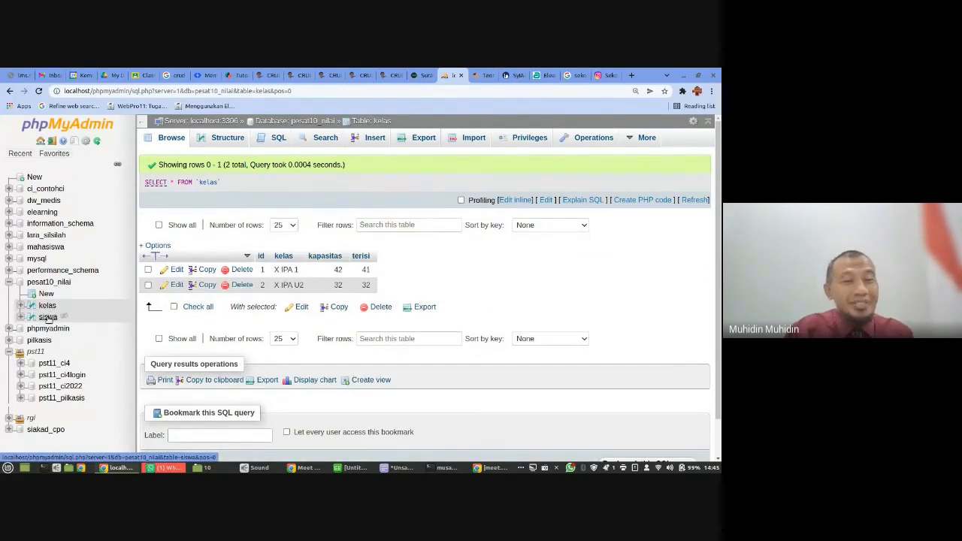
click(47, 317)
double_click(493, 269)
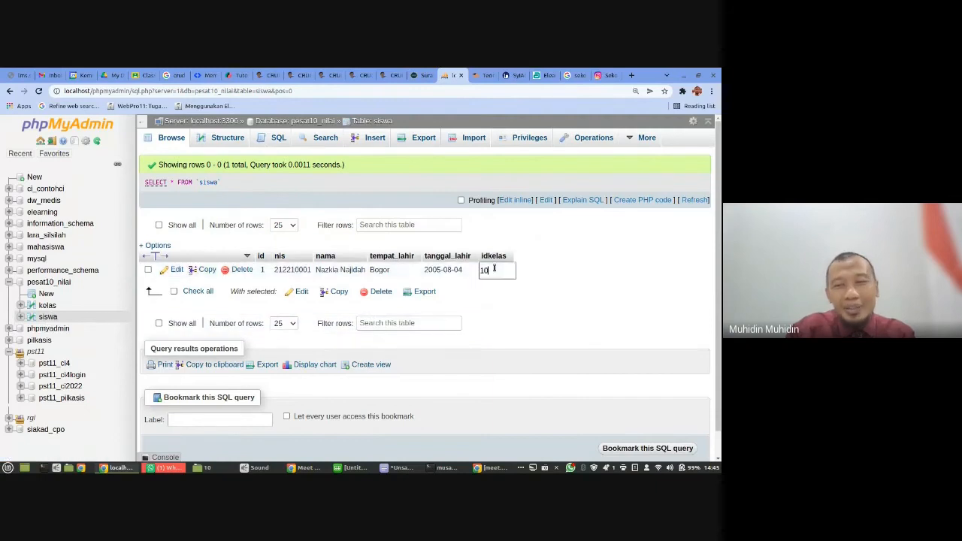
key(Return)
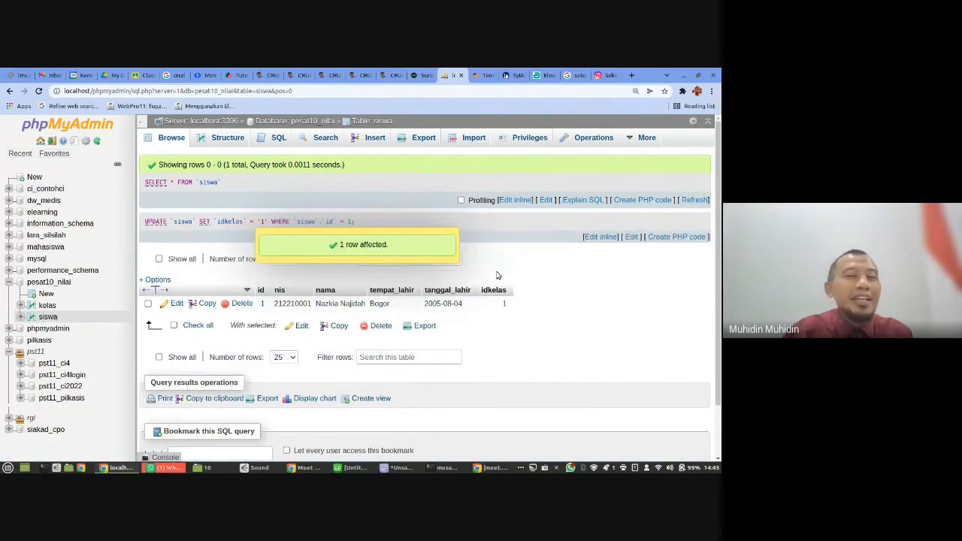
- View the pesat10_nilai table list and examine the column structure of the kelas table
click(307, 123)
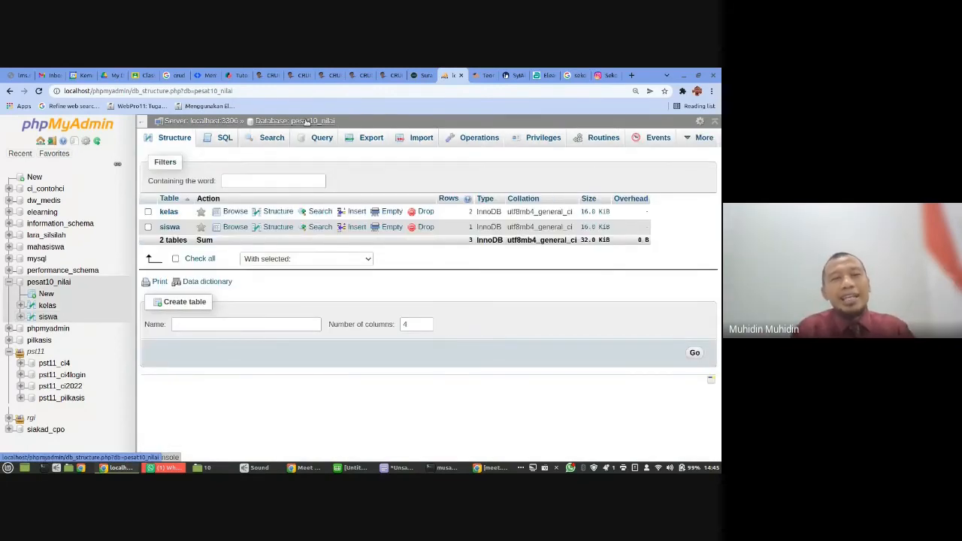
click(47, 306)
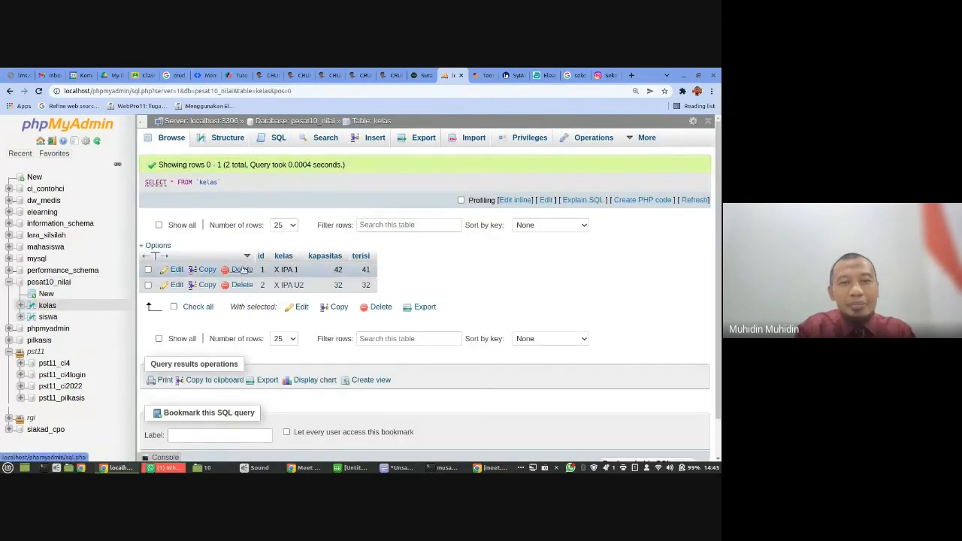
click(225, 137)
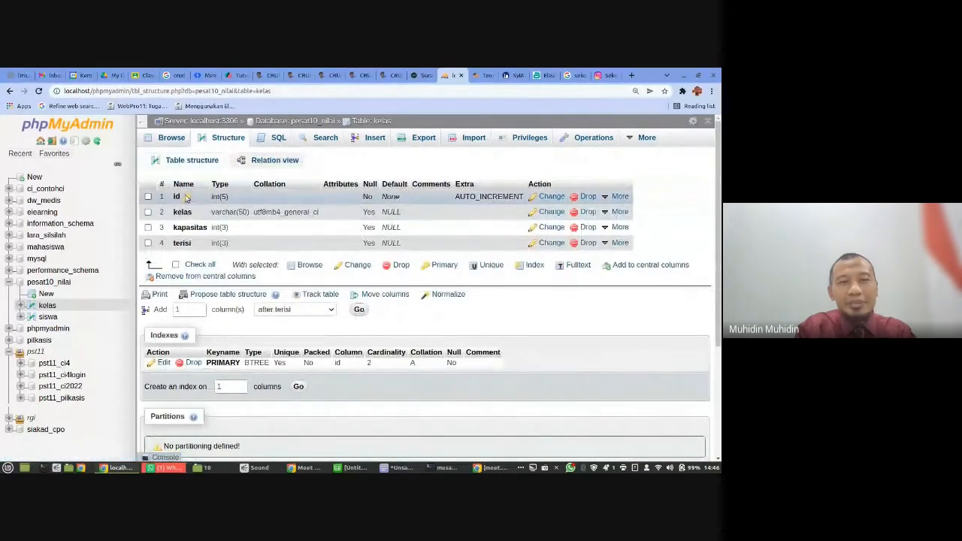
- Open the definition of the siswa table's idkelas column and check its available attribute options
click(48, 317)
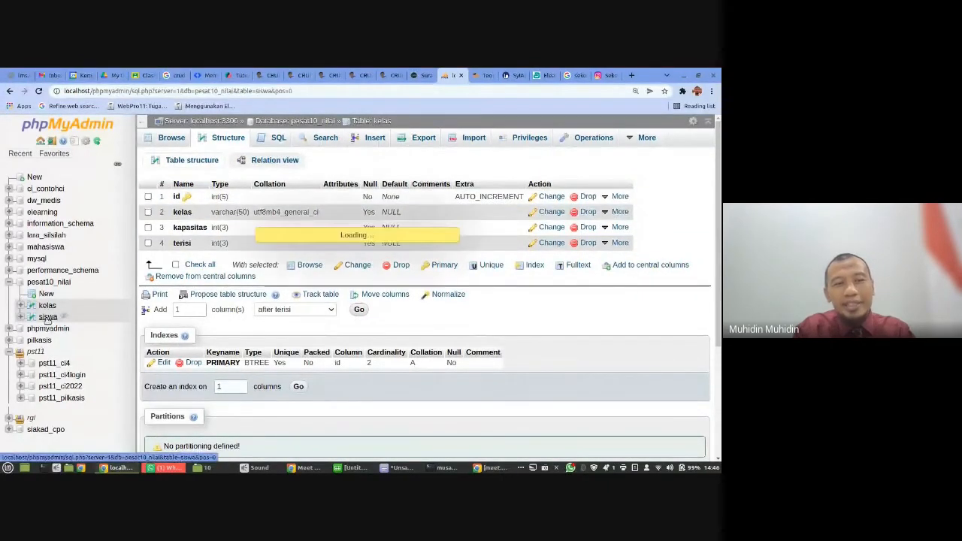
click(228, 139)
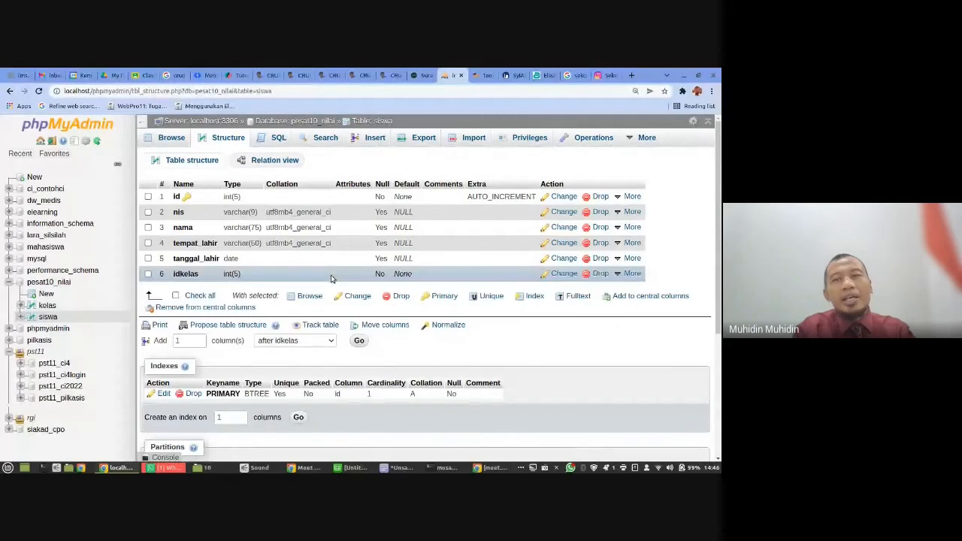
click(563, 275)
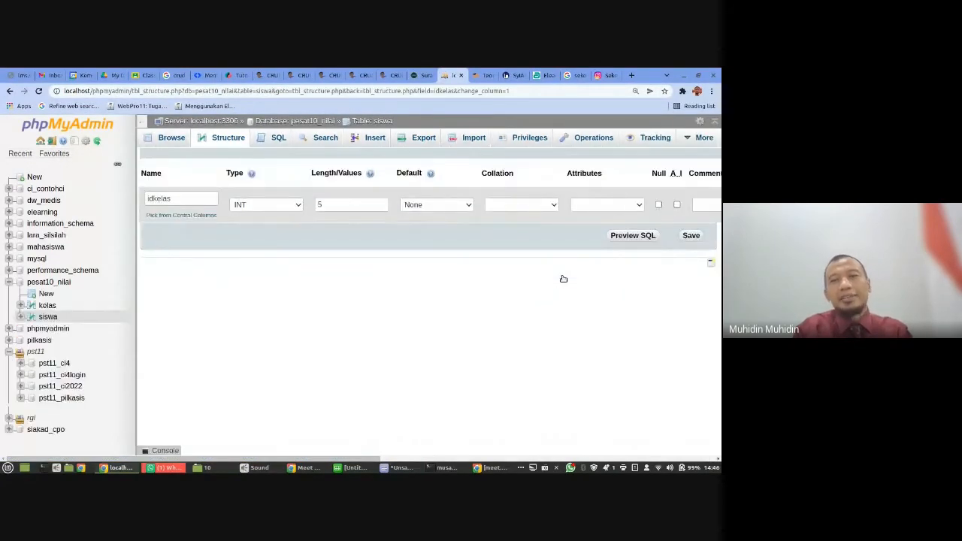
click(621, 207)
click(393, 279)
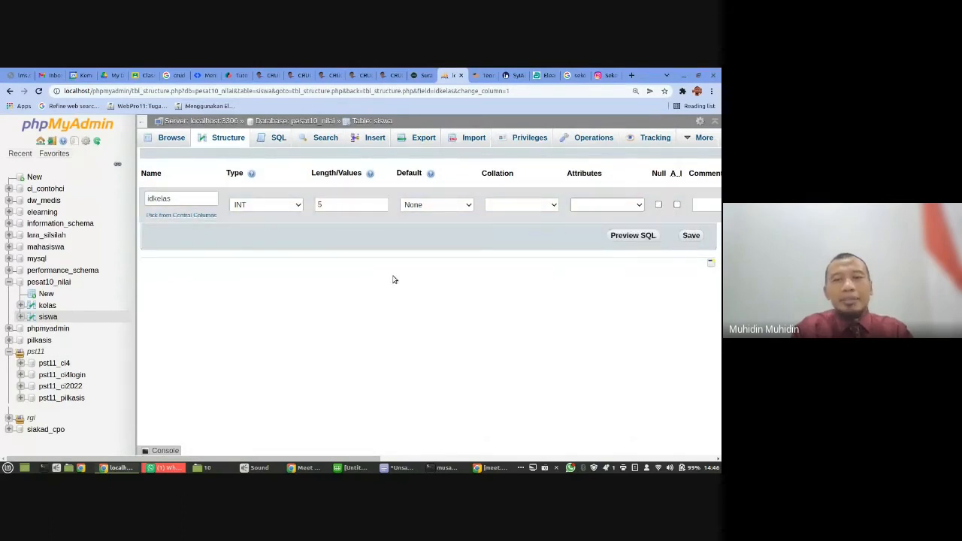
click(597, 207)
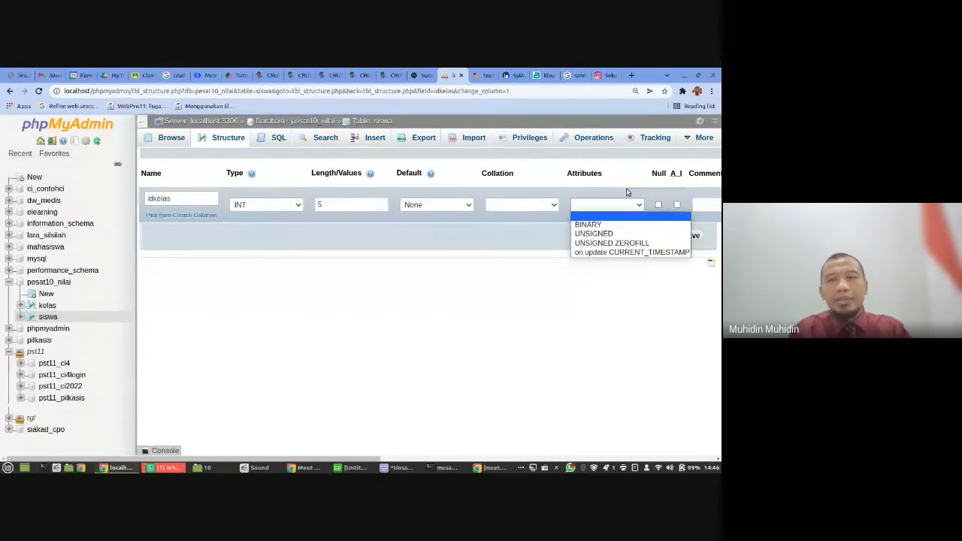
click(577, 191)
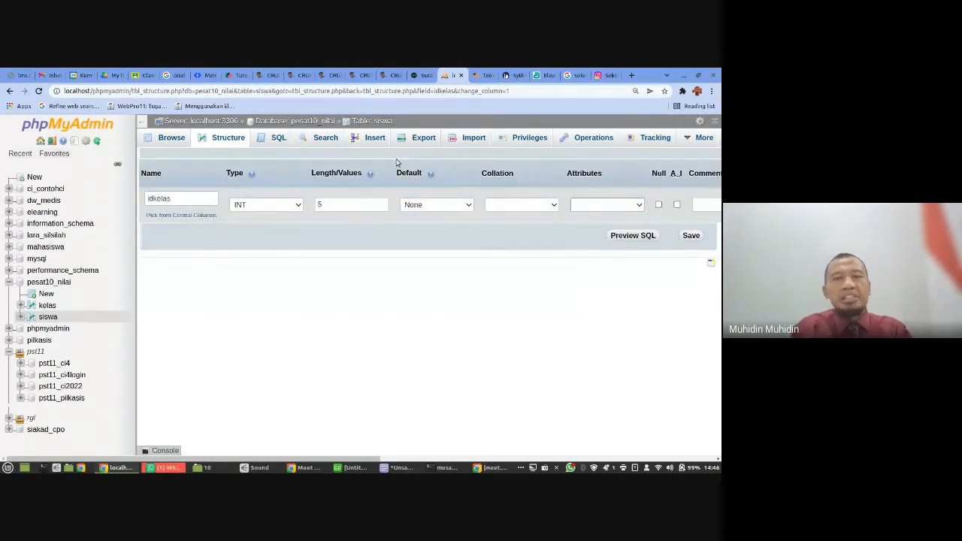
- Open the pesat10_nilai database in the Designer and arrange the siswa and kelas tables side by side
click(326, 121)
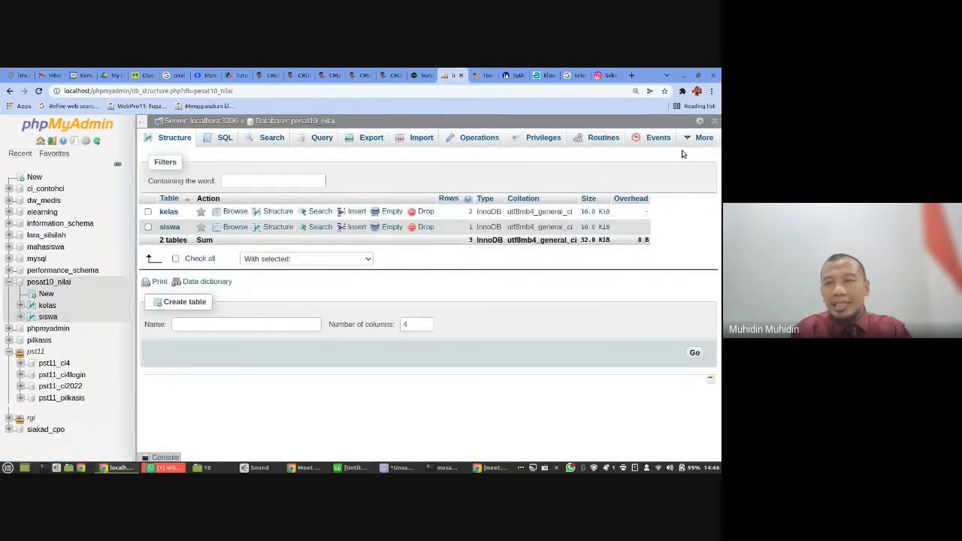
mouse_move(697, 140)
click(669, 193)
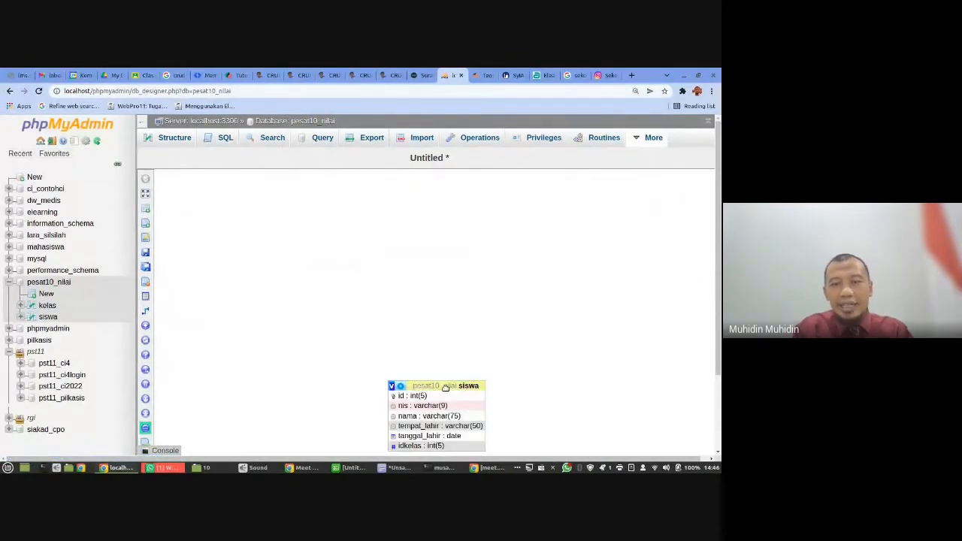
drag(445, 386, 332, 272)
scroll(419, 338, down, 2)
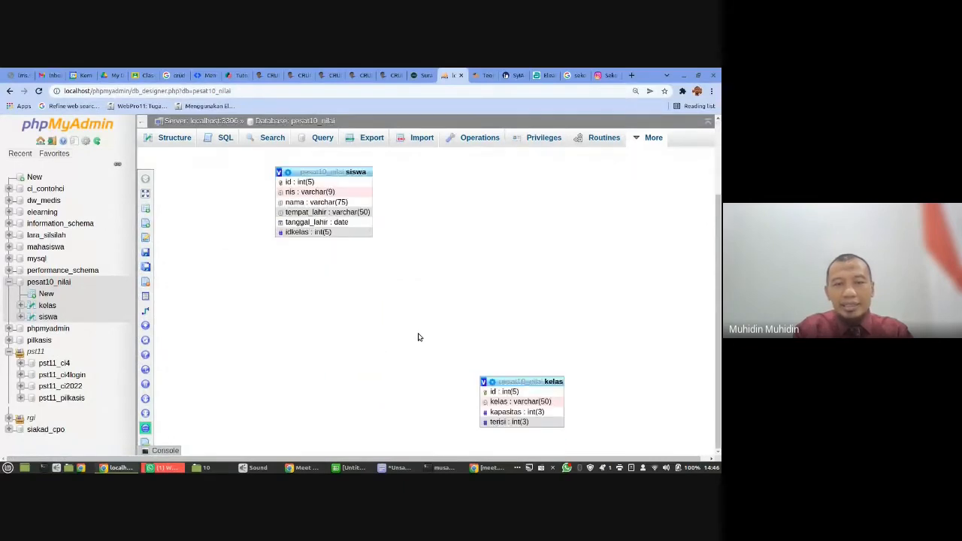
drag(505, 381, 437, 178)
scroll(438, 178, up, 2)
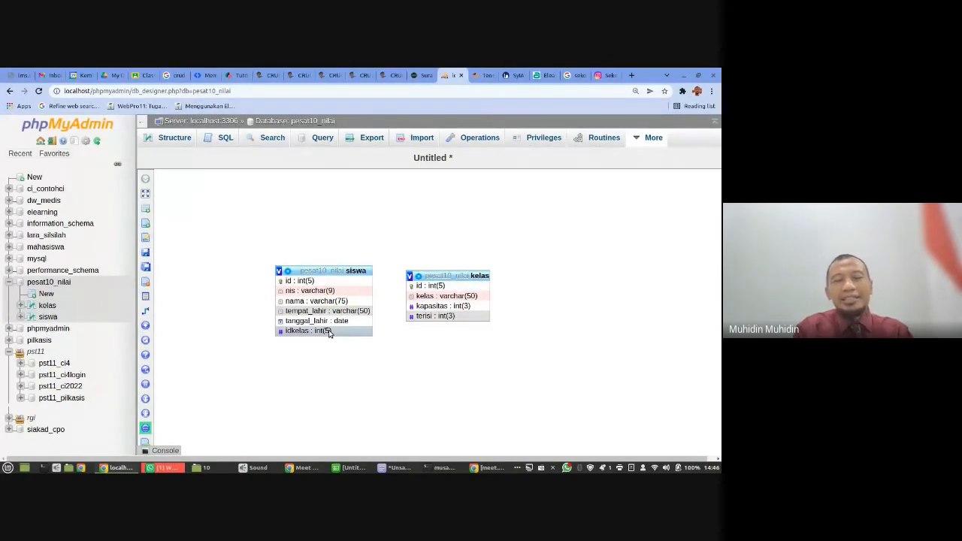
- Try to create a relationship with kelas.id as the referenced key and siswa.idkelas as the foreign key
mouse_move(145, 314)
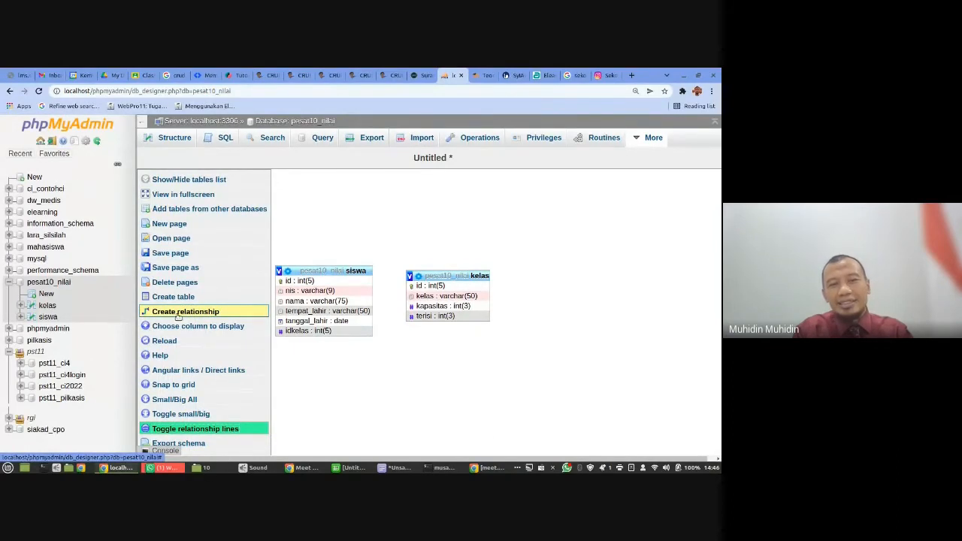
click(227, 313)
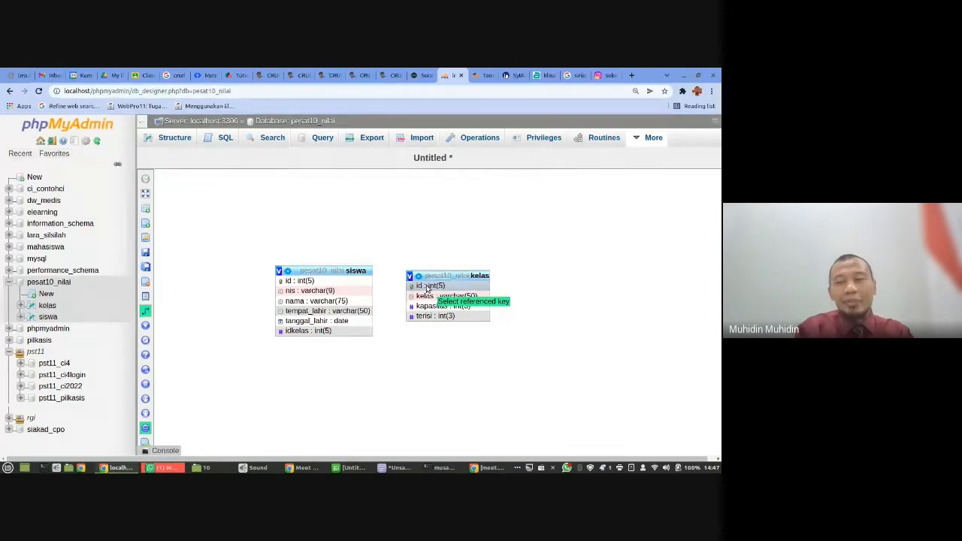
click(426, 286)
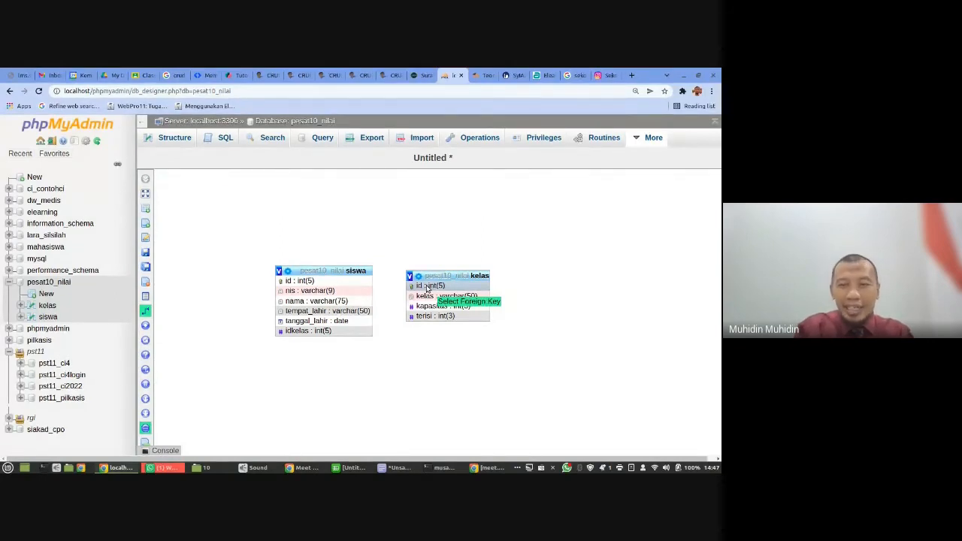
click(346, 333)
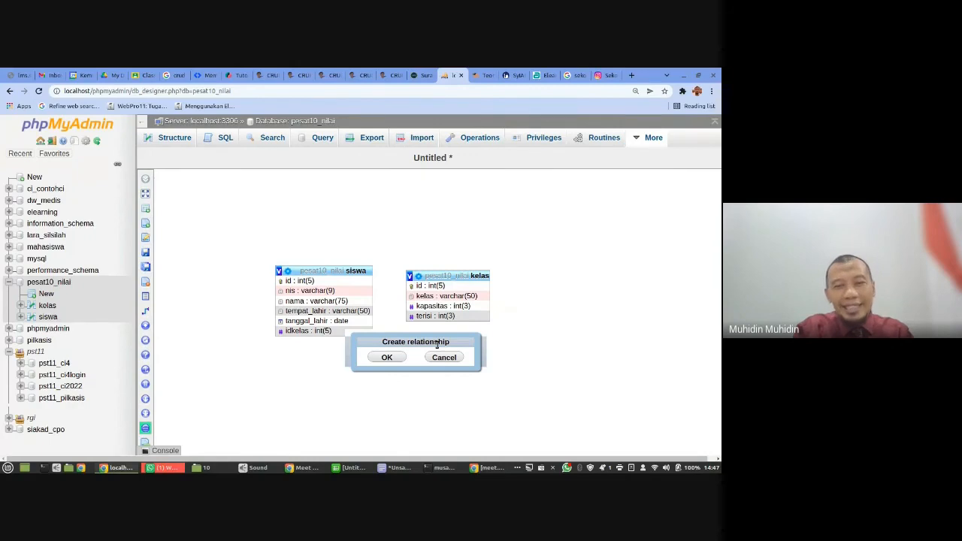
click(387, 358)
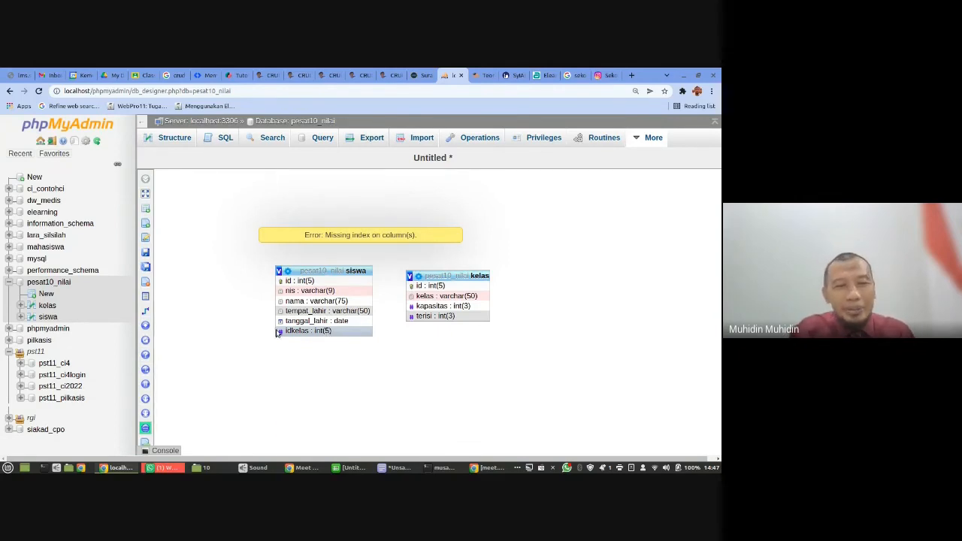
- Reopen the siswa table's idkelas column definition and inspect its attribute, collation and default value options
click(47, 317)
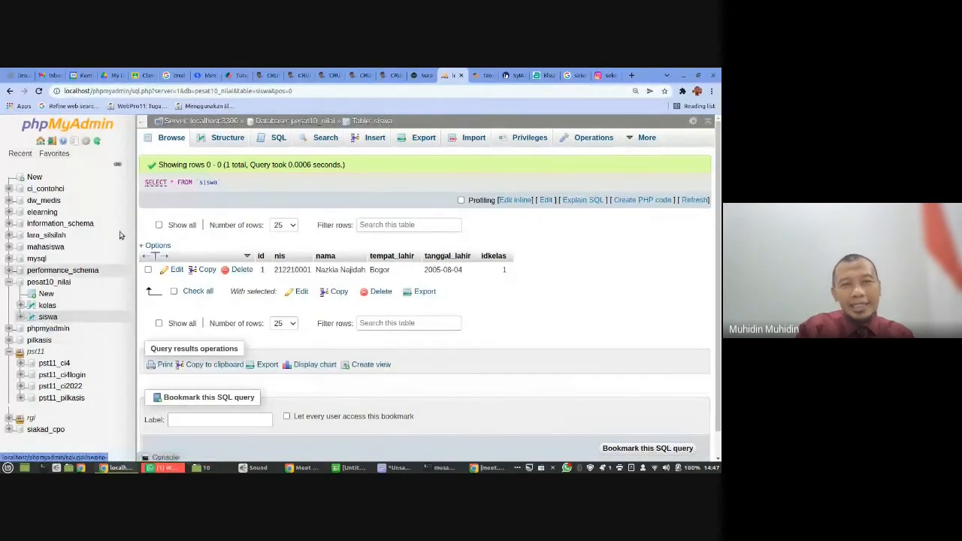
click(224, 140)
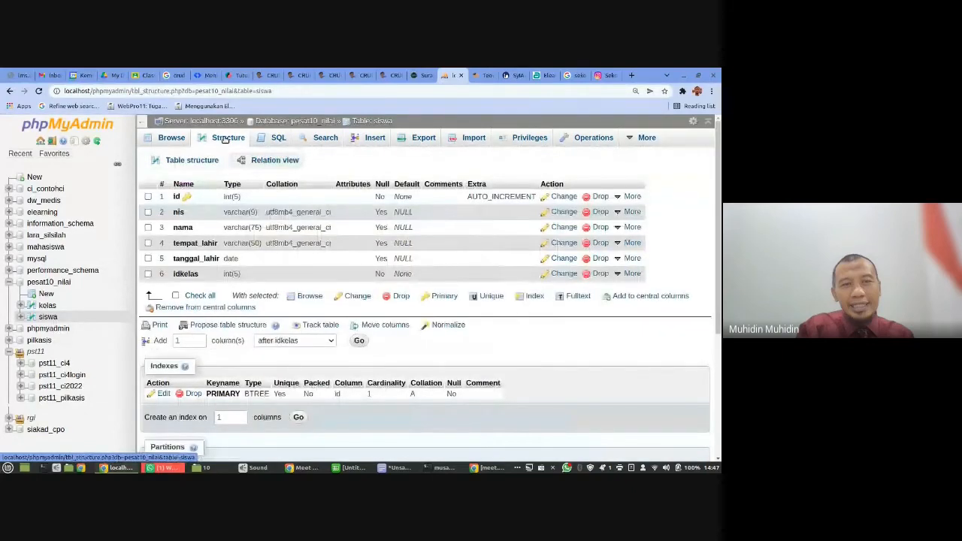
click(564, 274)
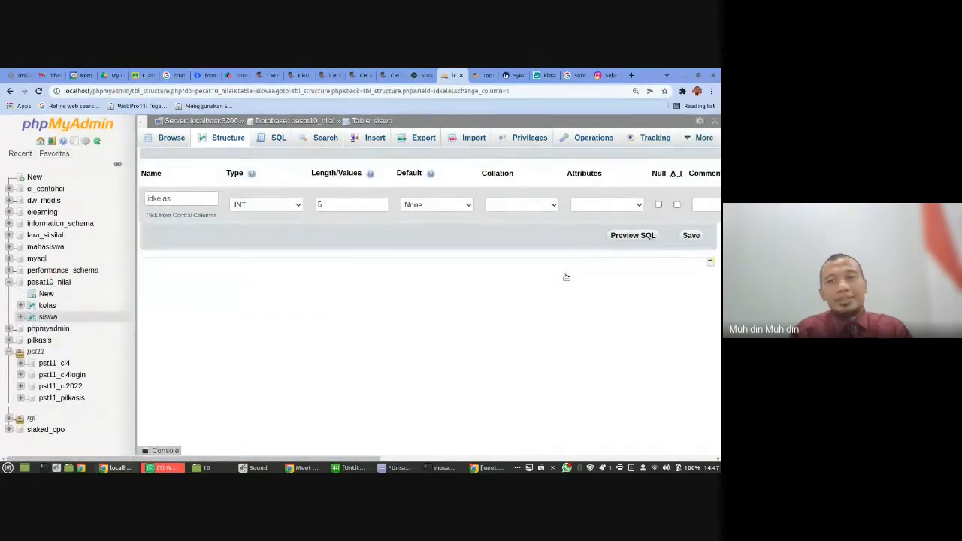
click(638, 206)
click(640, 210)
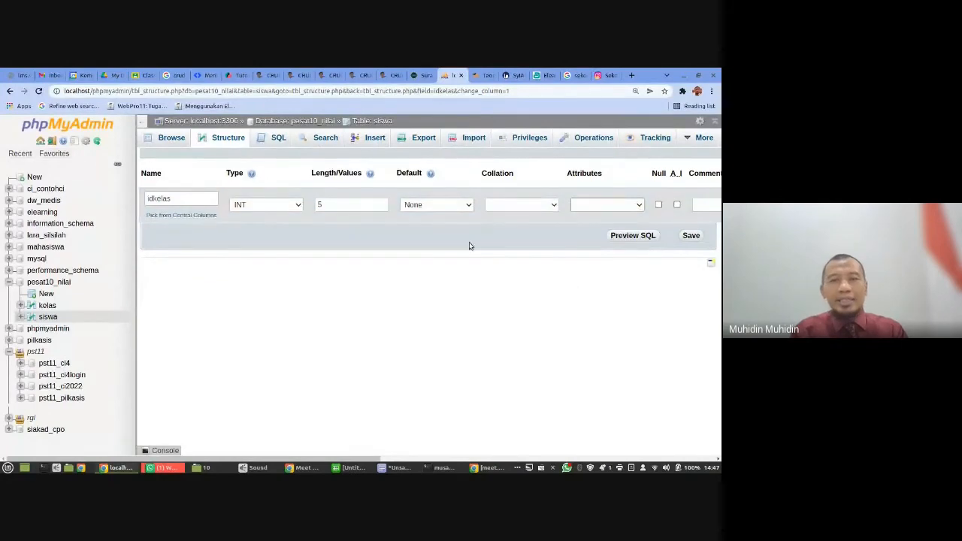
click(511, 206)
click(534, 205)
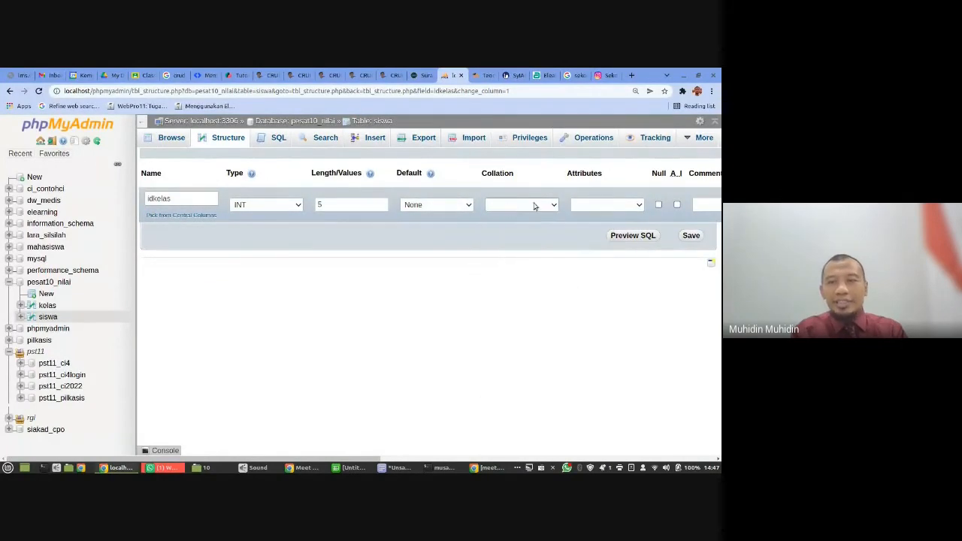
click(598, 210)
click(598, 210)
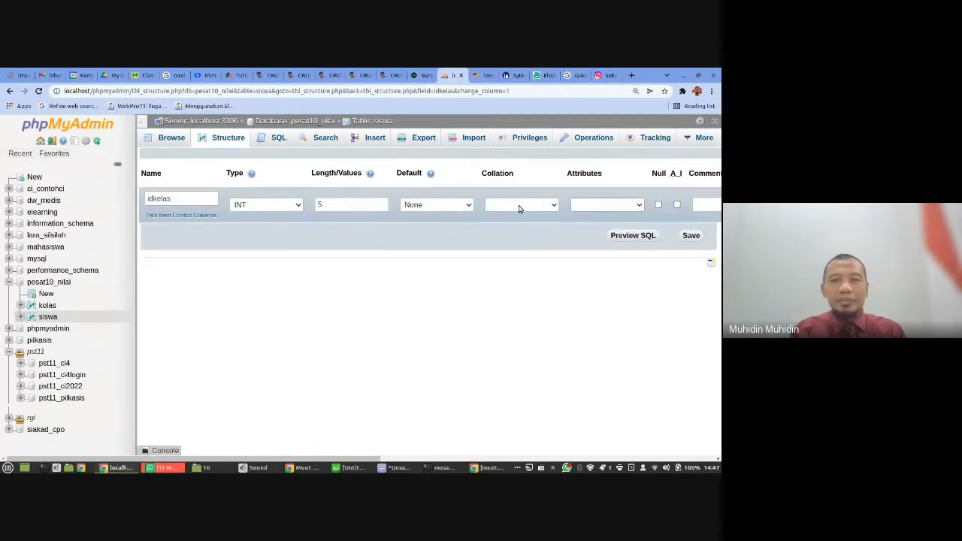
click(445, 208)
click(445, 208)
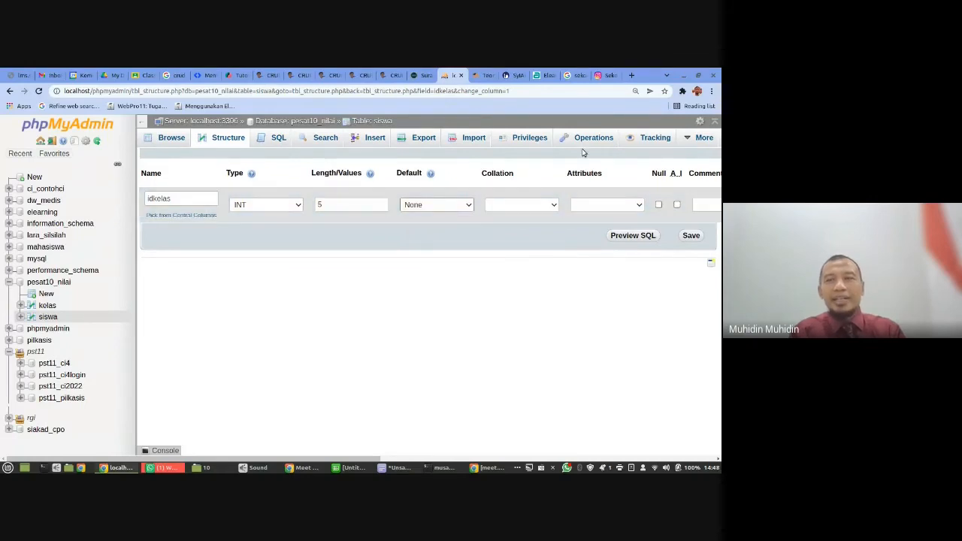
- Collapse the database navigation tree and inspect the virtuality, type and collation options of the idkelas column
click(141, 122)
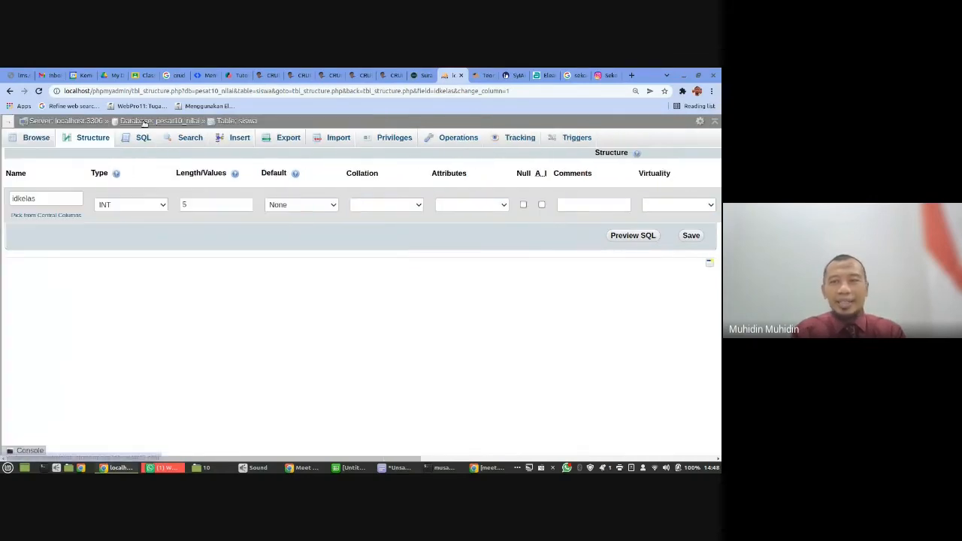
click(677, 206)
click(677, 207)
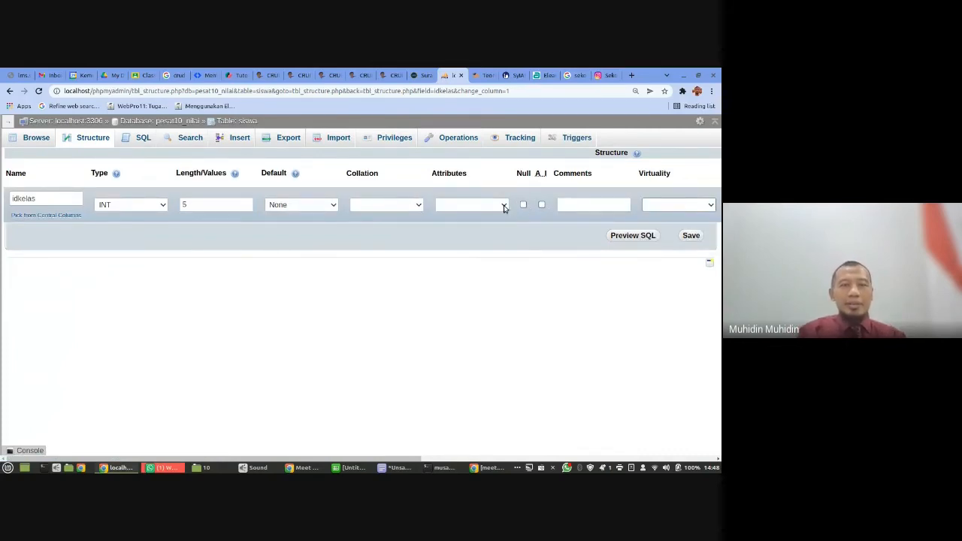
click(138, 209)
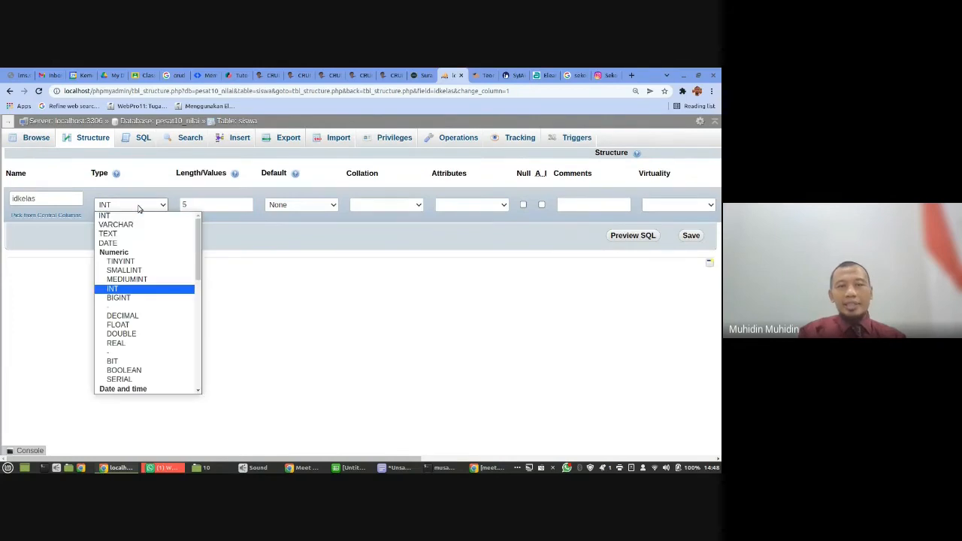
click(138, 209)
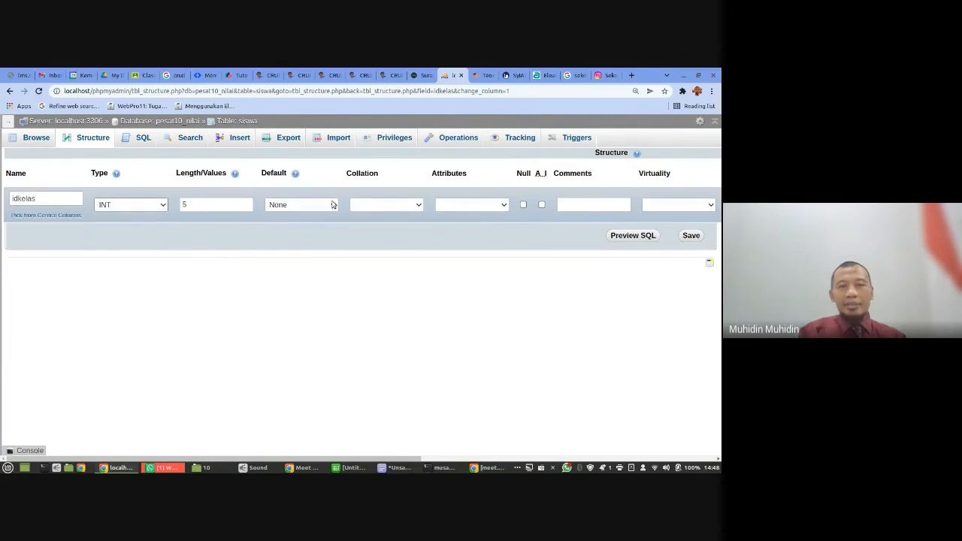
click(390, 207)
click(390, 208)
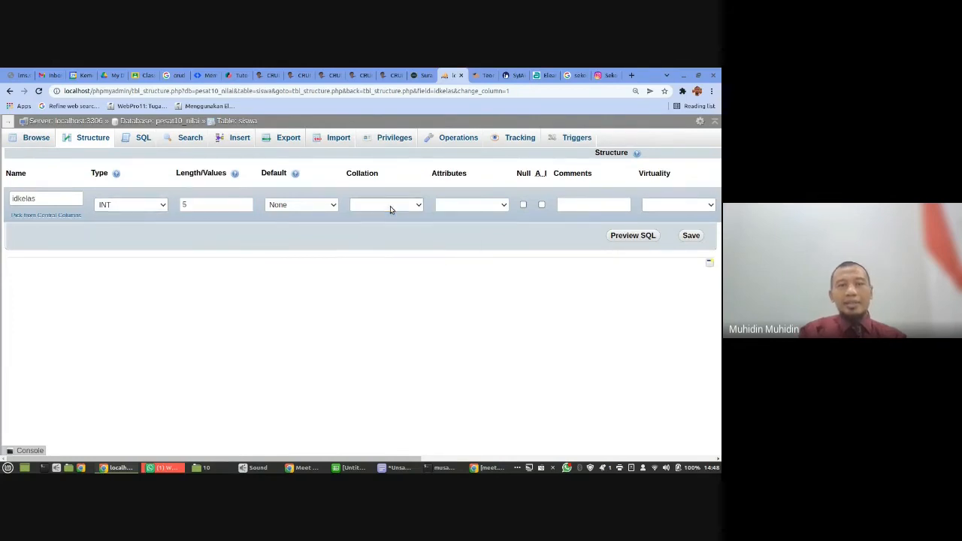
- Add an index on the idkelas column in the siswa table's structure and confirm the ALTER TABLE statement
click(231, 122)
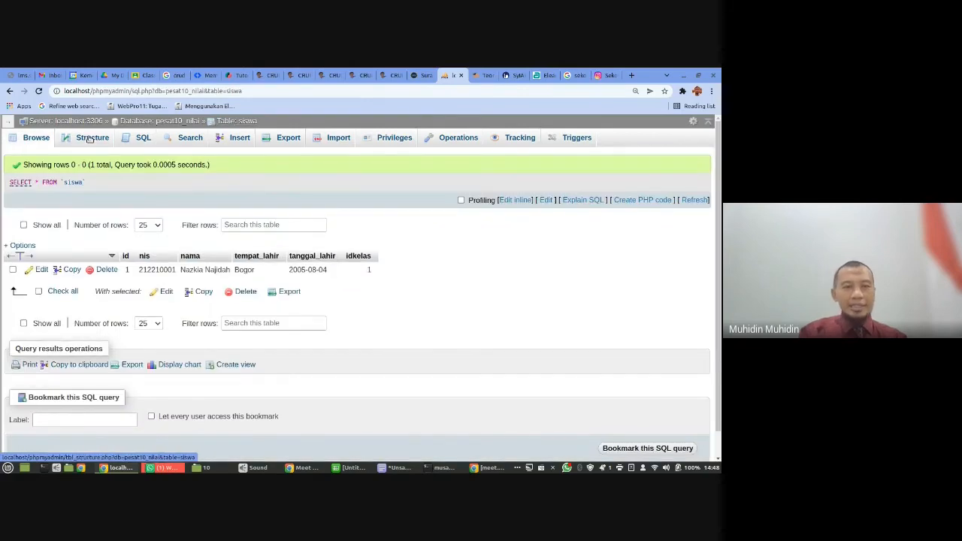
click(89, 139)
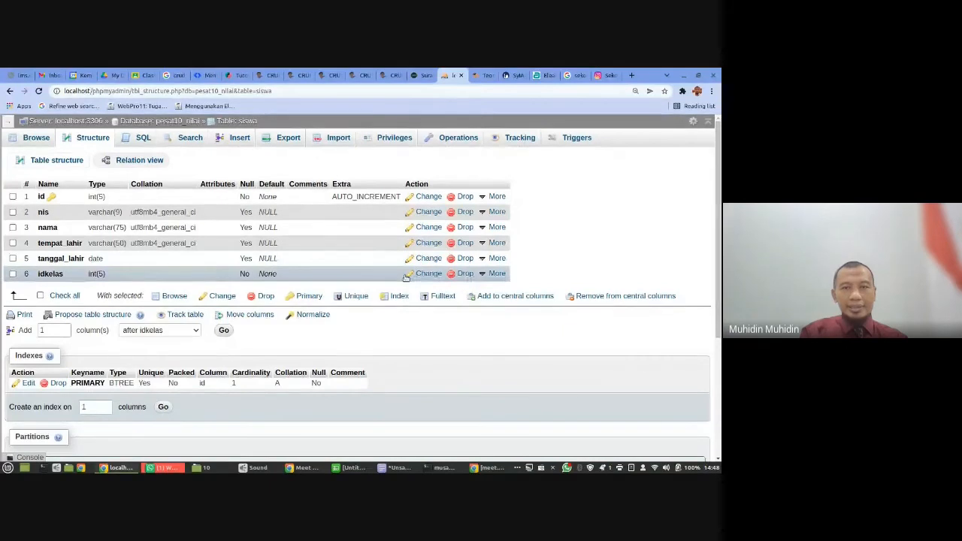
click(495, 274)
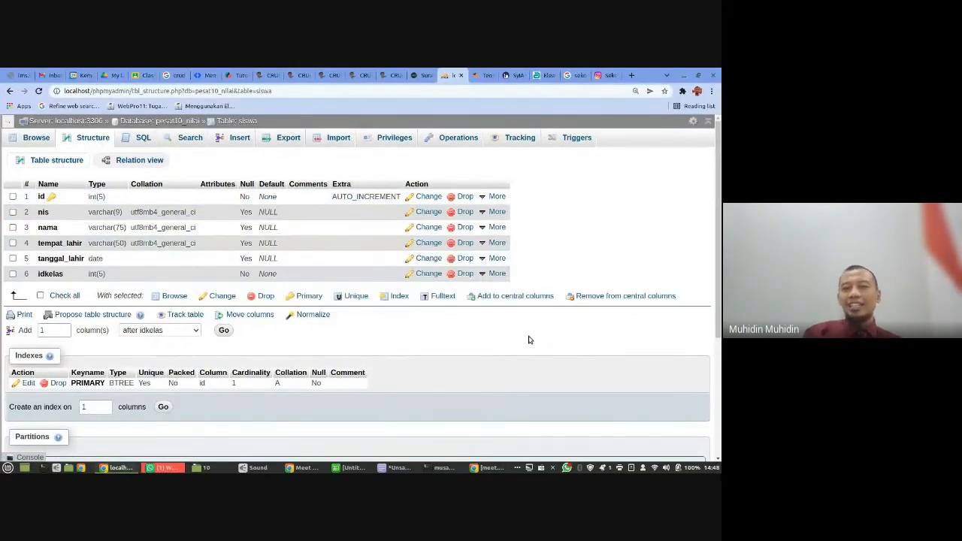
click(496, 274)
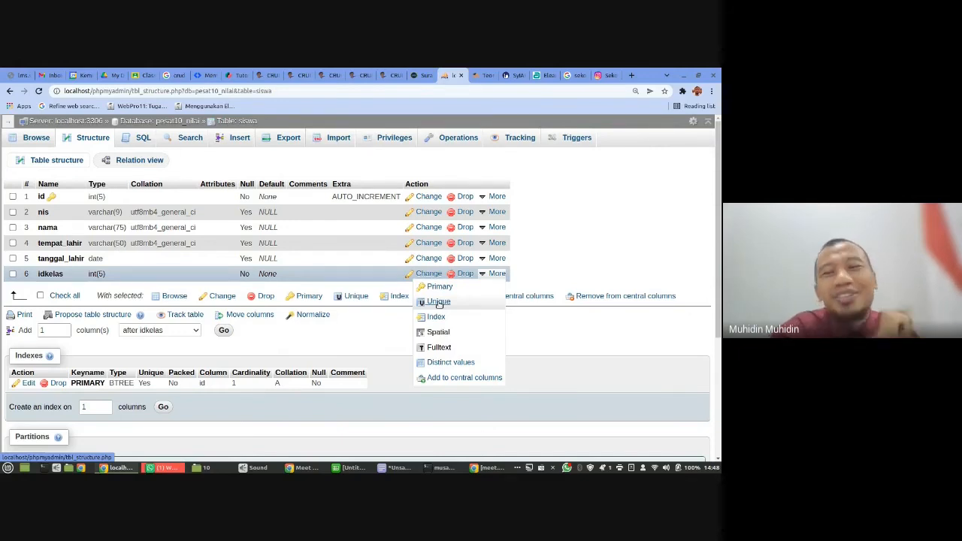
click(436, 318)
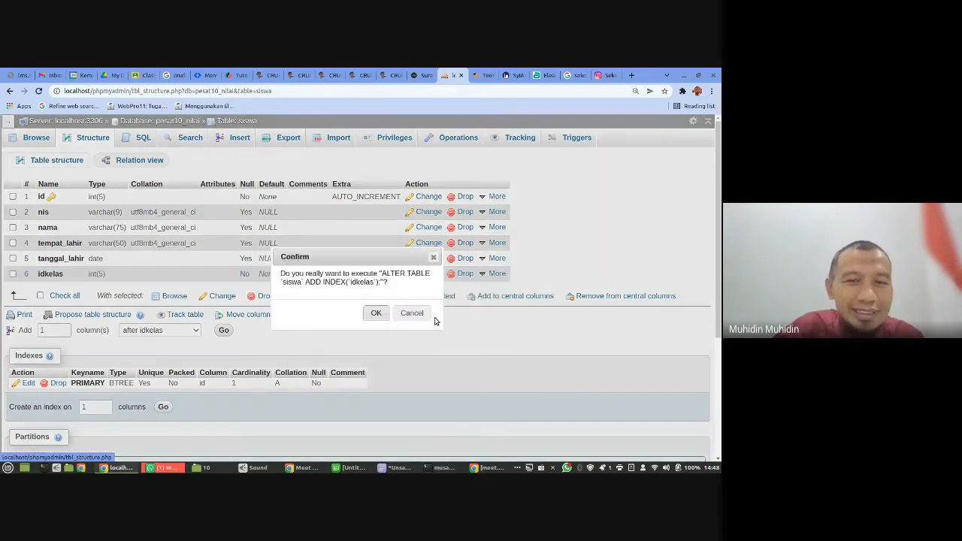
click(376, 312)
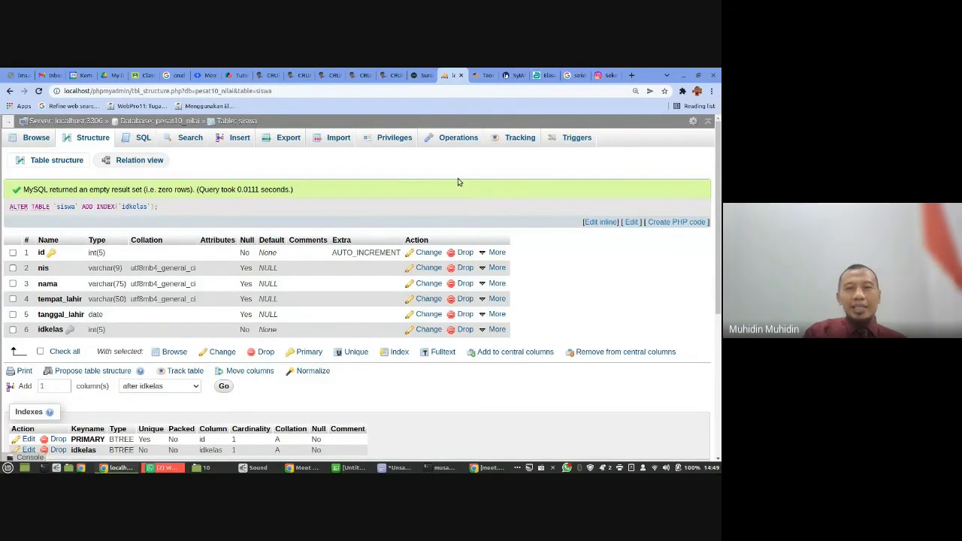
- View the siswa table's foreign key constraint settings and return to the pesat10_nilai table list
click(140, 161)
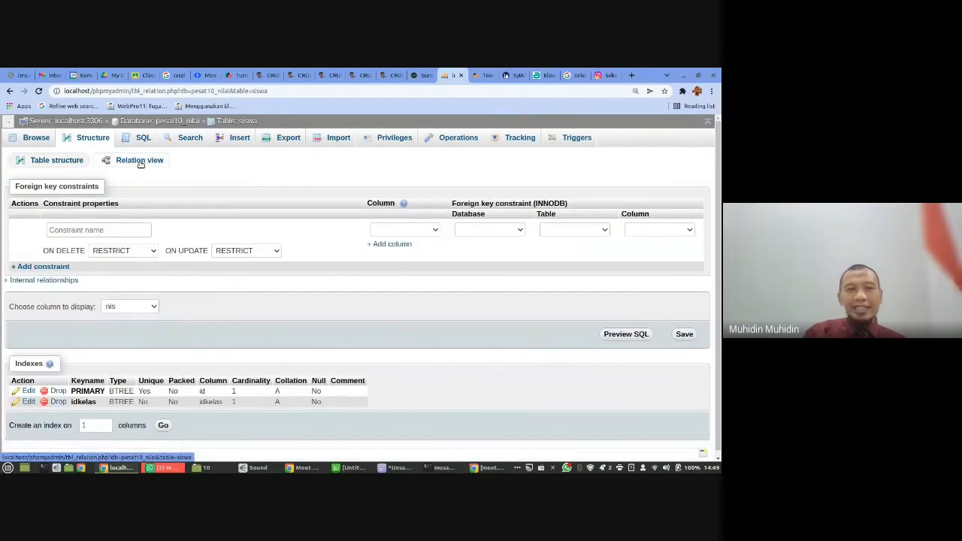
click(158, 121)
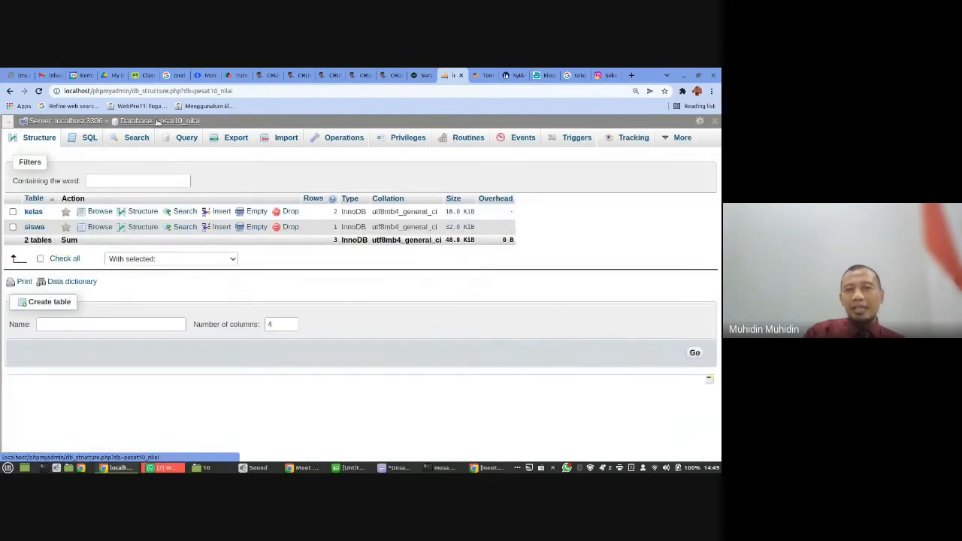
- Open the Designer view of the pesat10_nilai database and move the siswa table up beside the kelas table
mouse_move(680, 139)
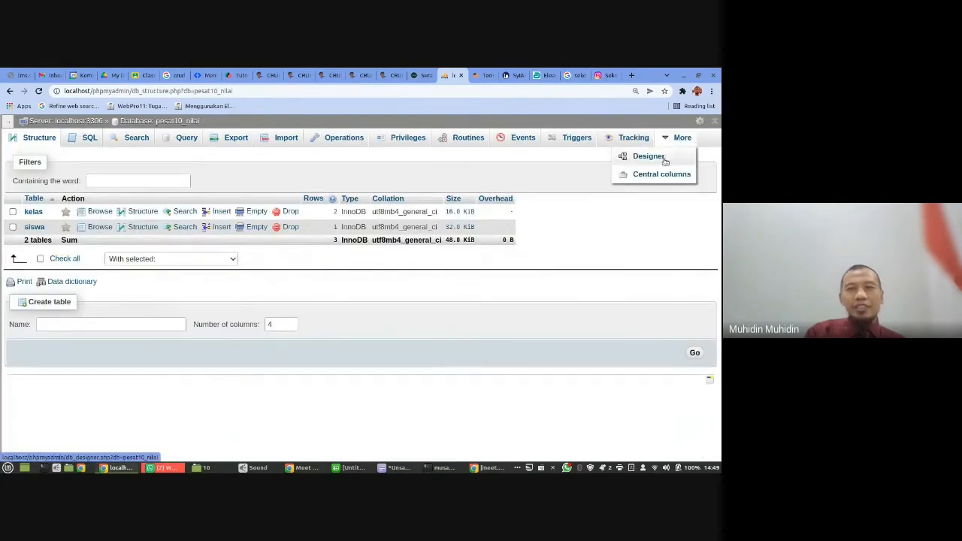
click(664, 160)
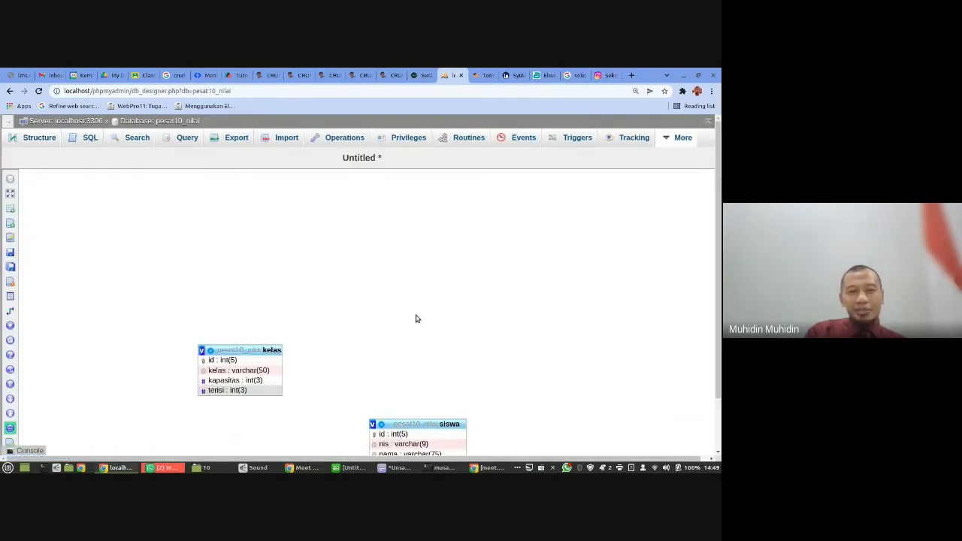
drag(417, 424, 425, 319)
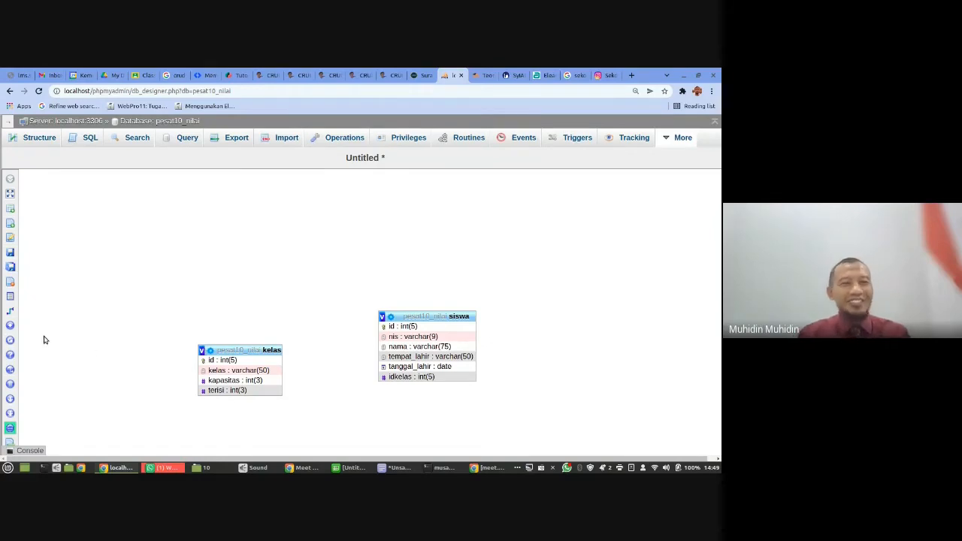
- Start a new relationship with kelas.id as the referenced key and siswa.idkelas as the foreign key
mouse_move(12, 312)
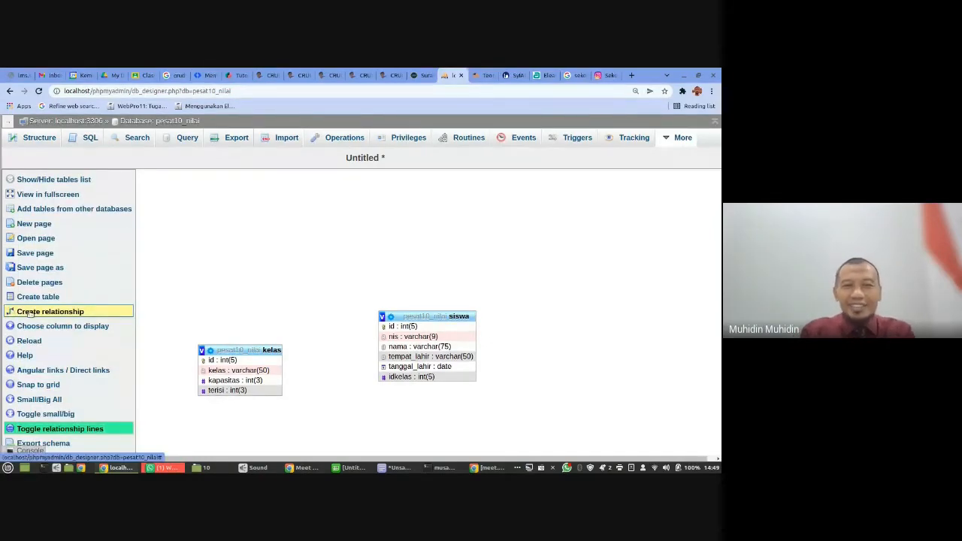
click(29, 311)
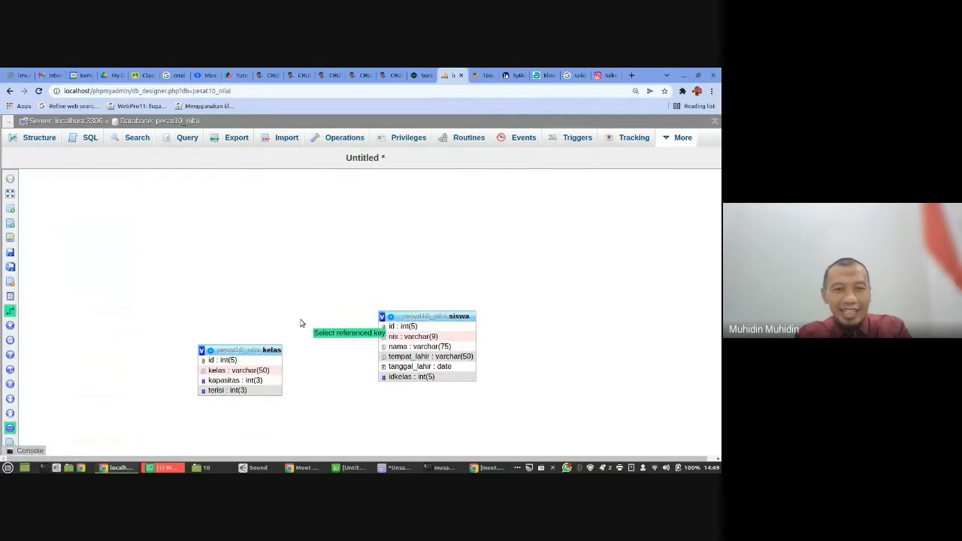
click(248, 362)
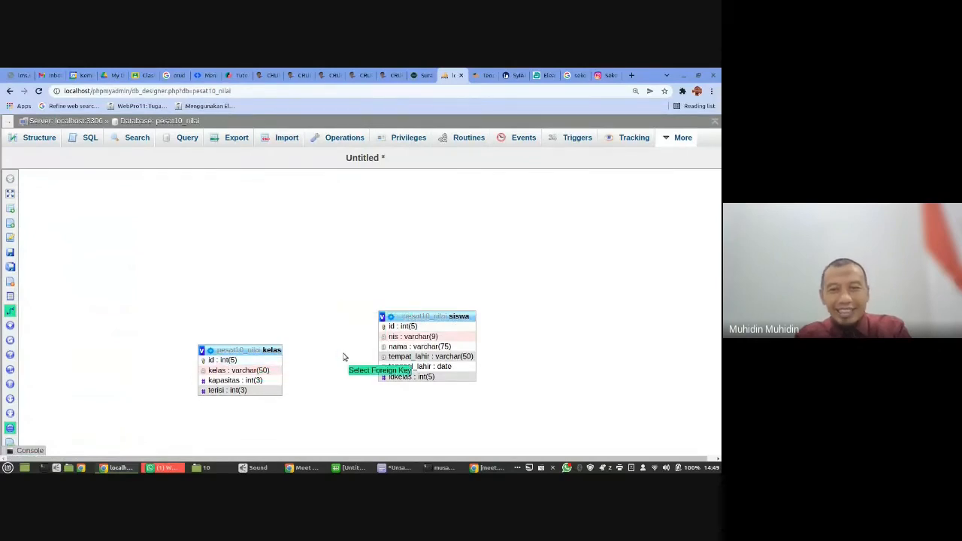
click(408, 378)
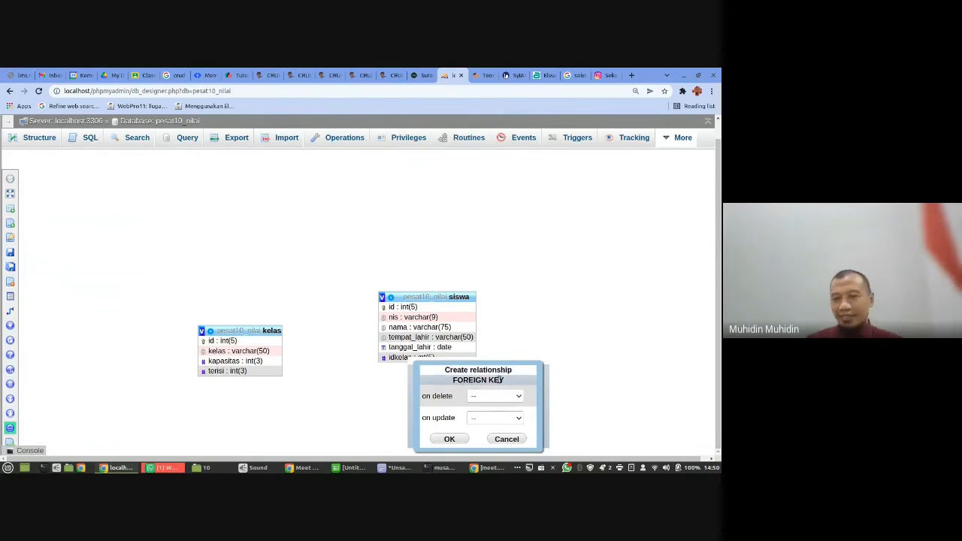
- Set both the on delete and on update actions of the foreign key relationship to CASCADE
click(500, 400)
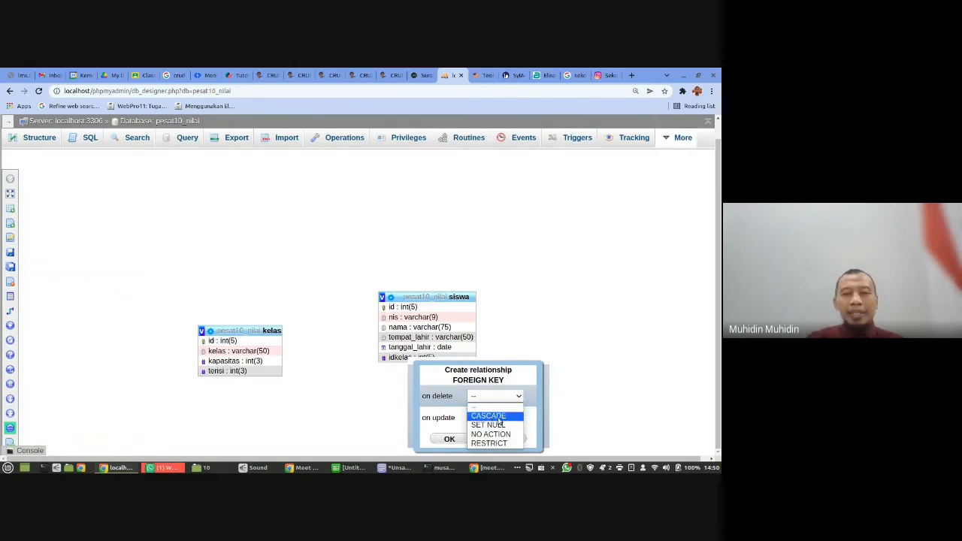
click(500, 421)
click(493, 423)
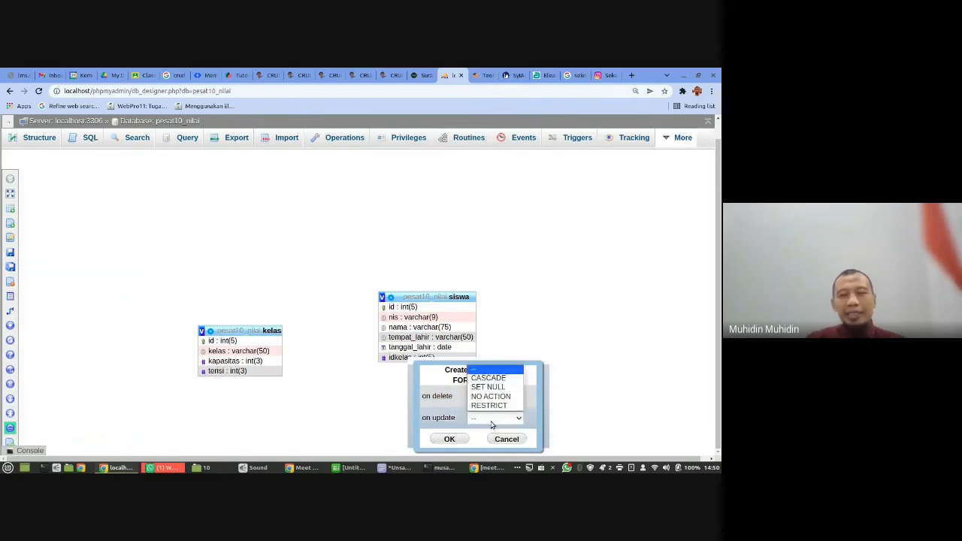
click(499, 378)
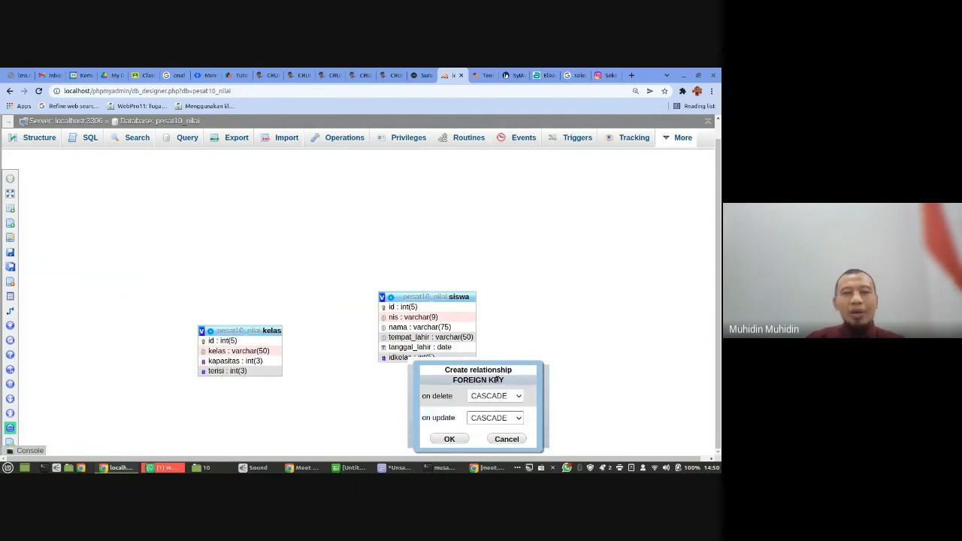
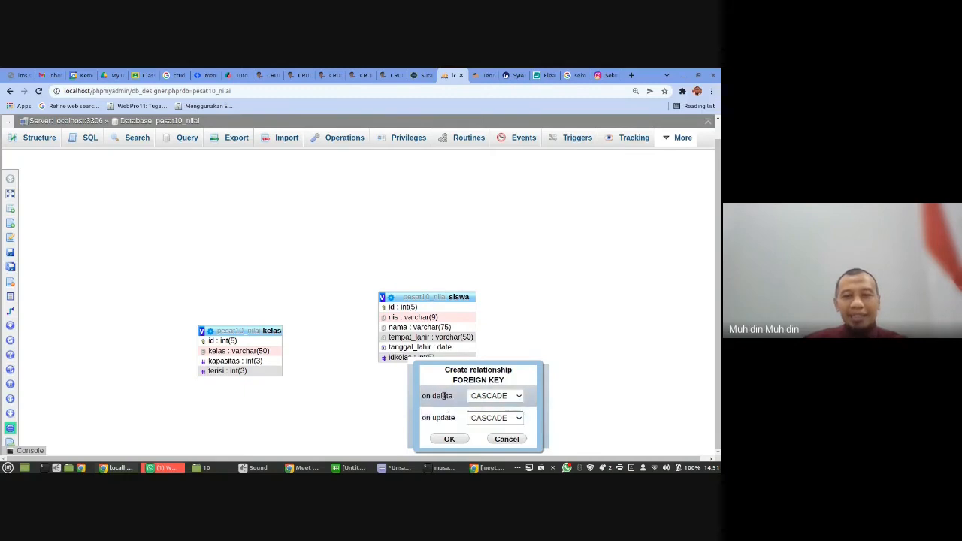
- Create the cascading foreign key relationship and move the siswa table beside kelas so the connecting line runs level
click(449, 439)
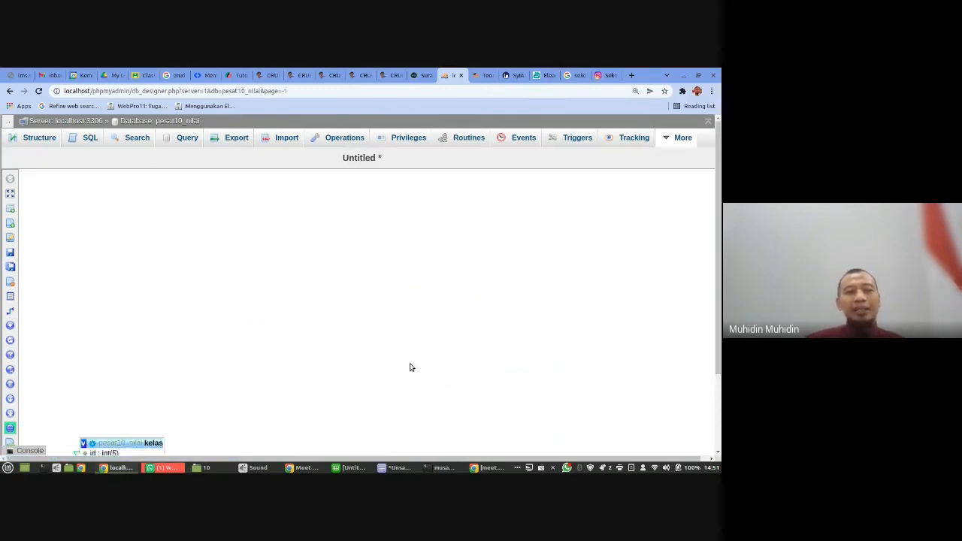
scroll(411, 367, down, 3)
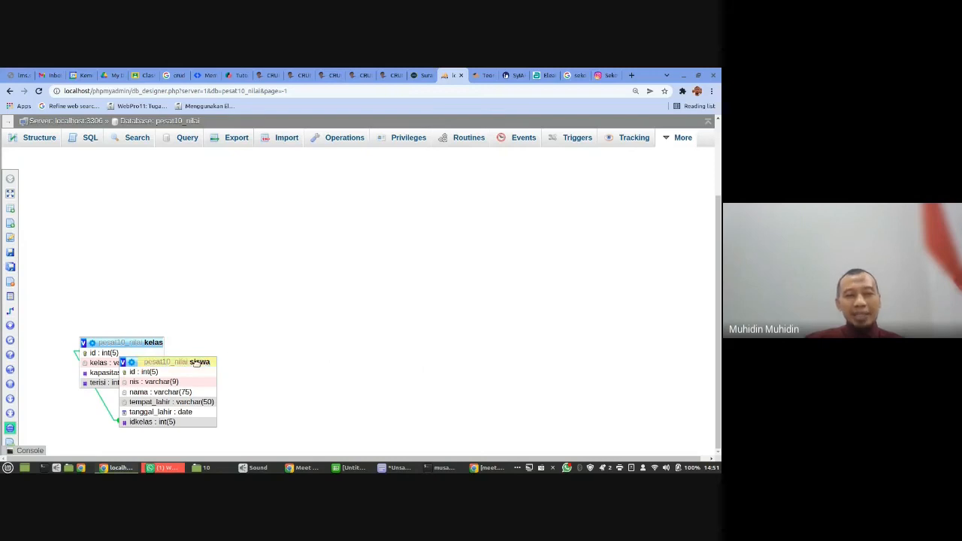
drag(196, 364, 365, 318)
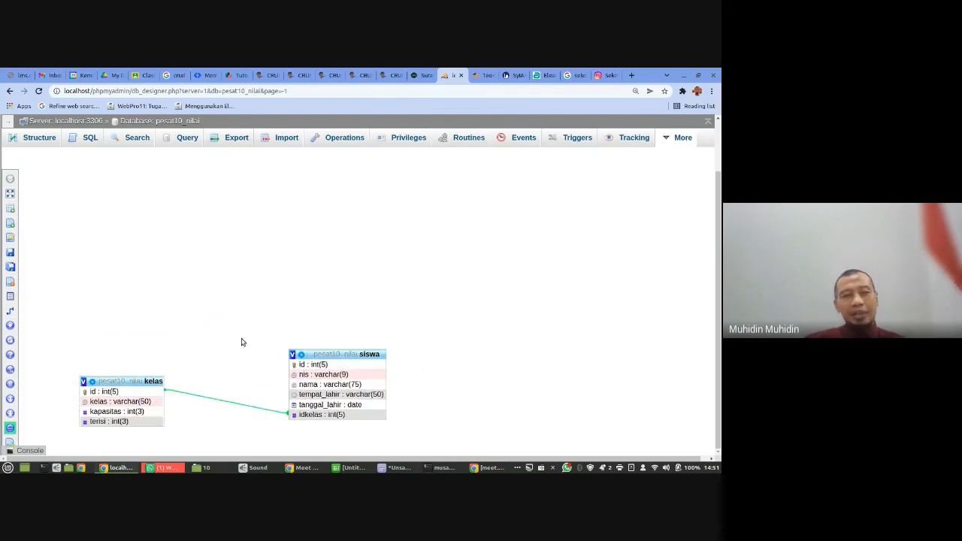
drag(326, 353, 327, 330)
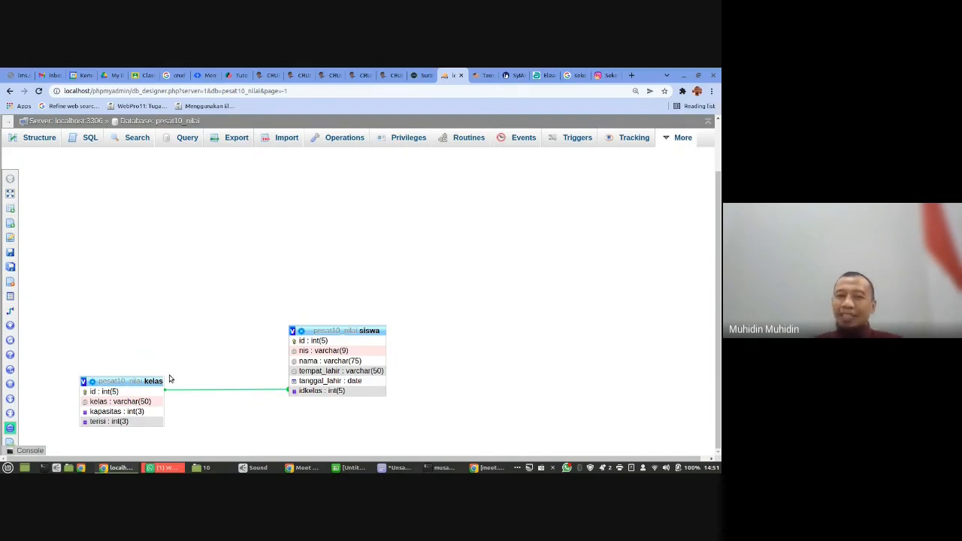
- Start inserting new rows in the siswa table and enter the first student's nis number and full name
click(152, 122)
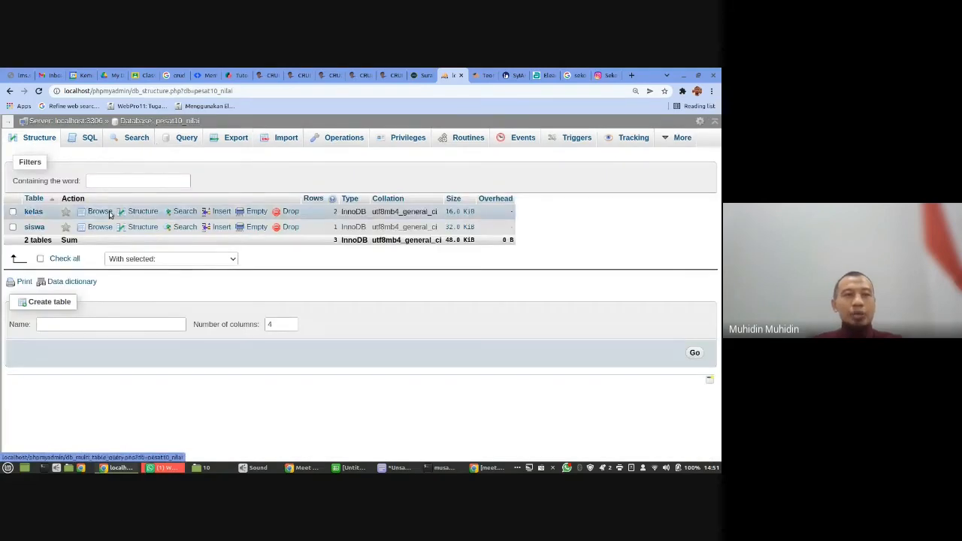
click(34, 227)
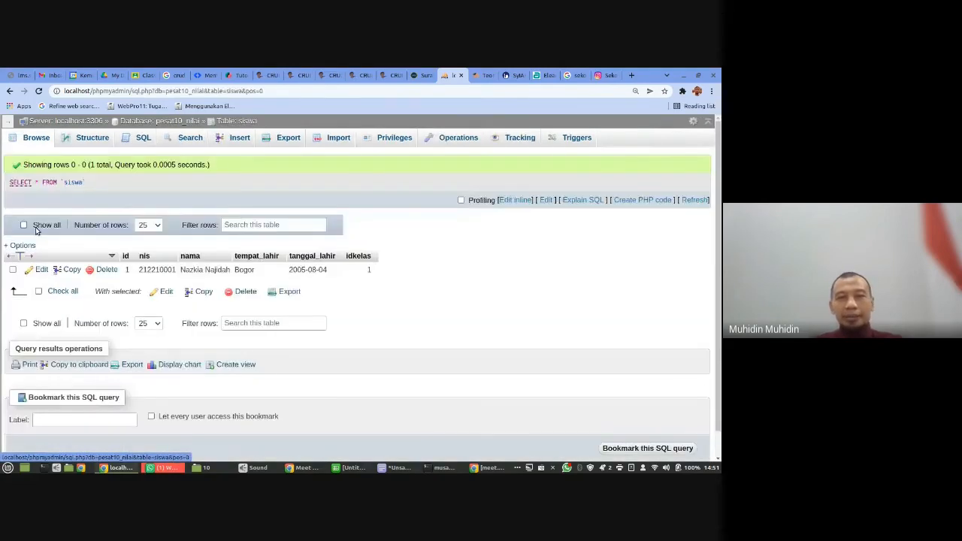
click(242, 139)
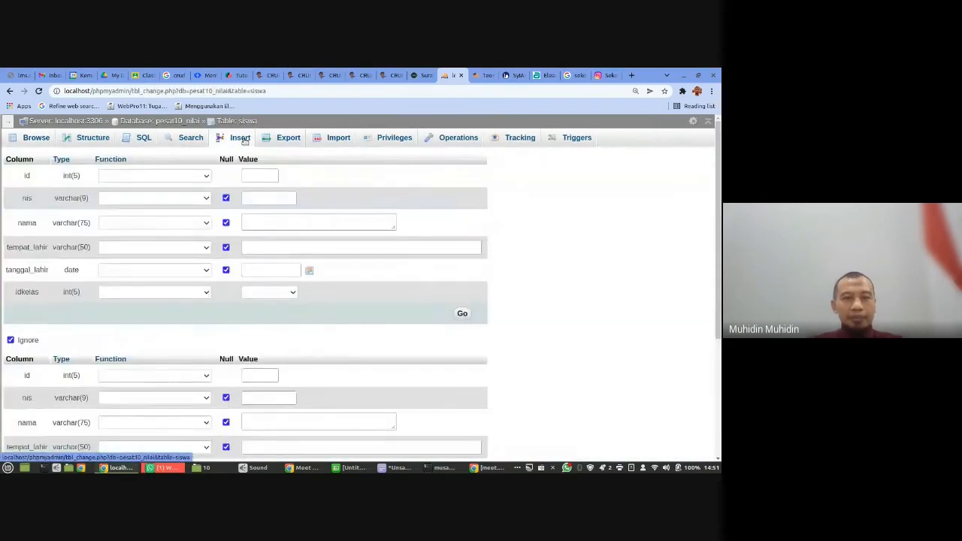
click(273, 196)
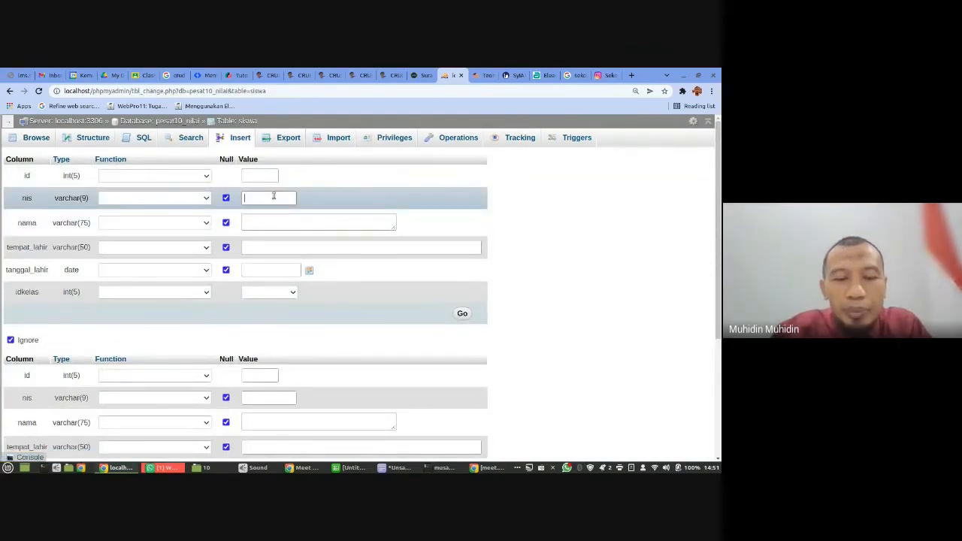
text(212210002)
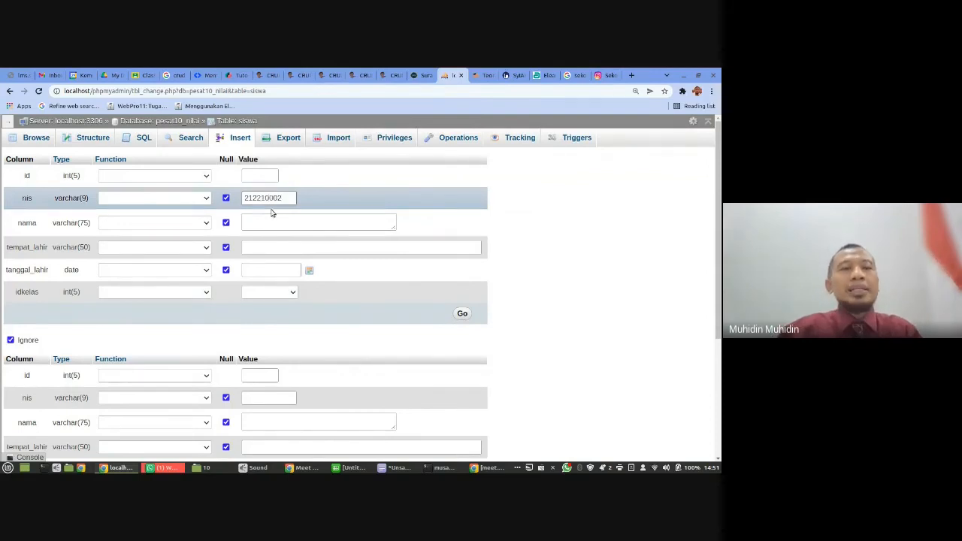
click(272, 219)
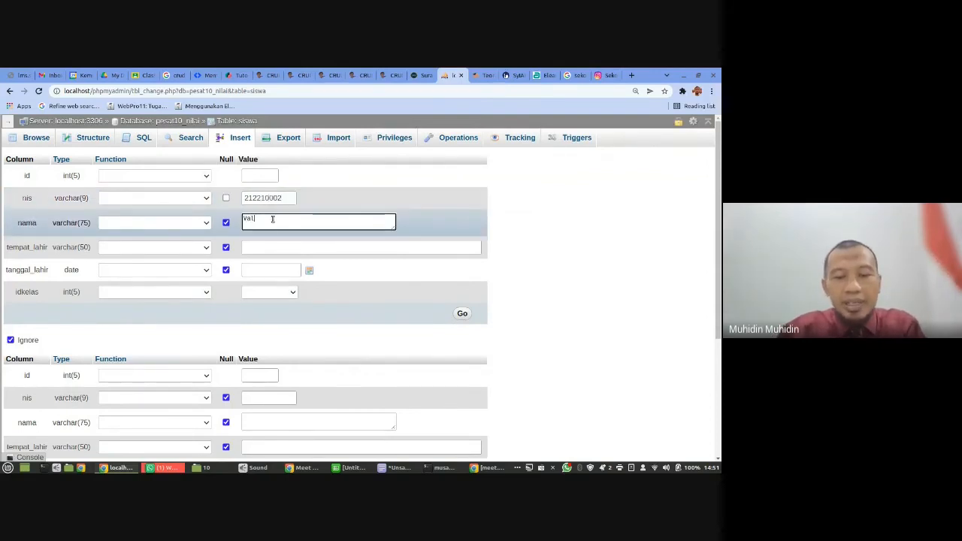
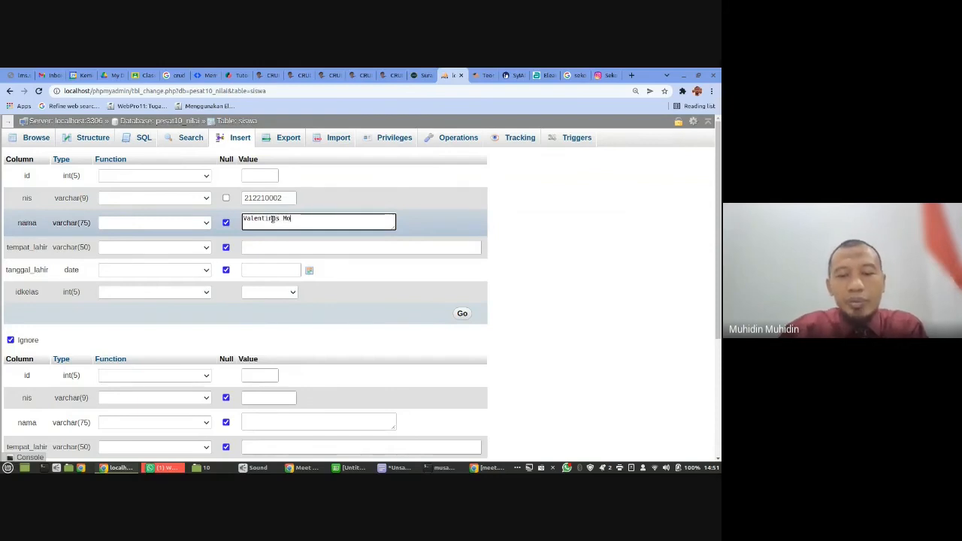
- Set the first new student's tempat_lahir to Depok and fill in the date of birth
click(282, 248)
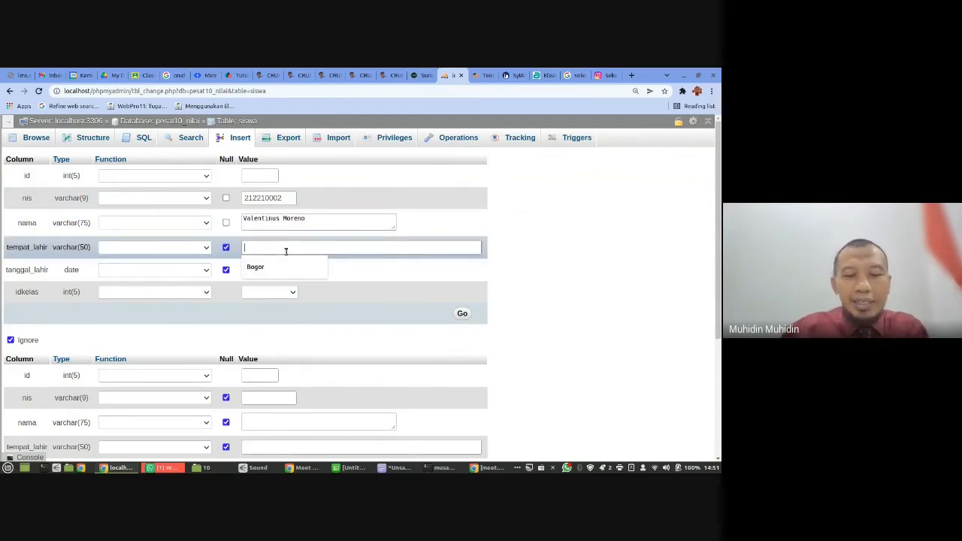
text(Depok)
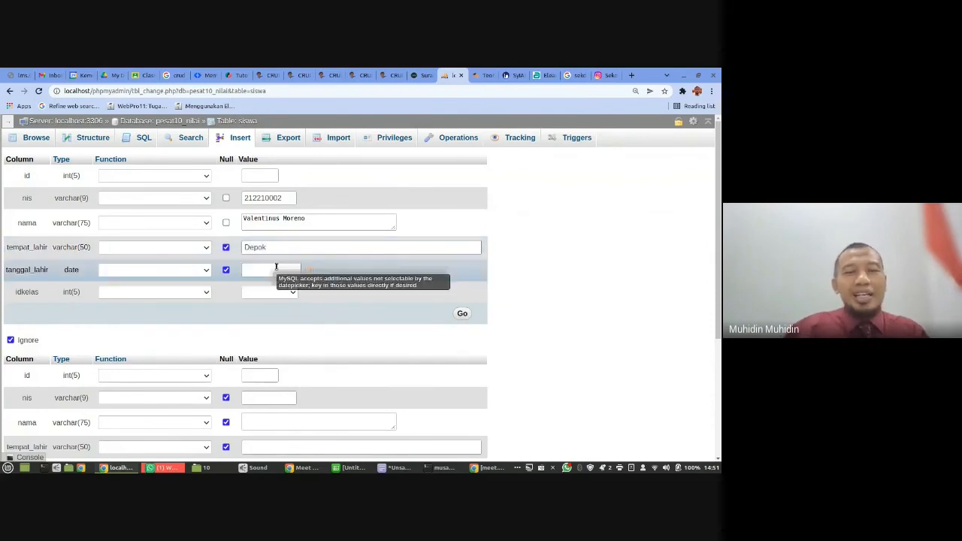
click(276, 267)
text(200)
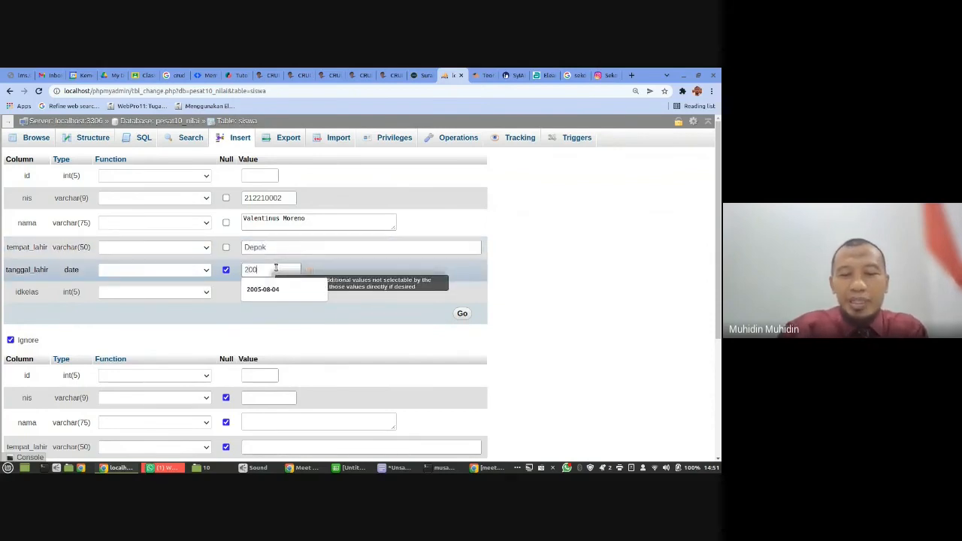
text(5-09-10)
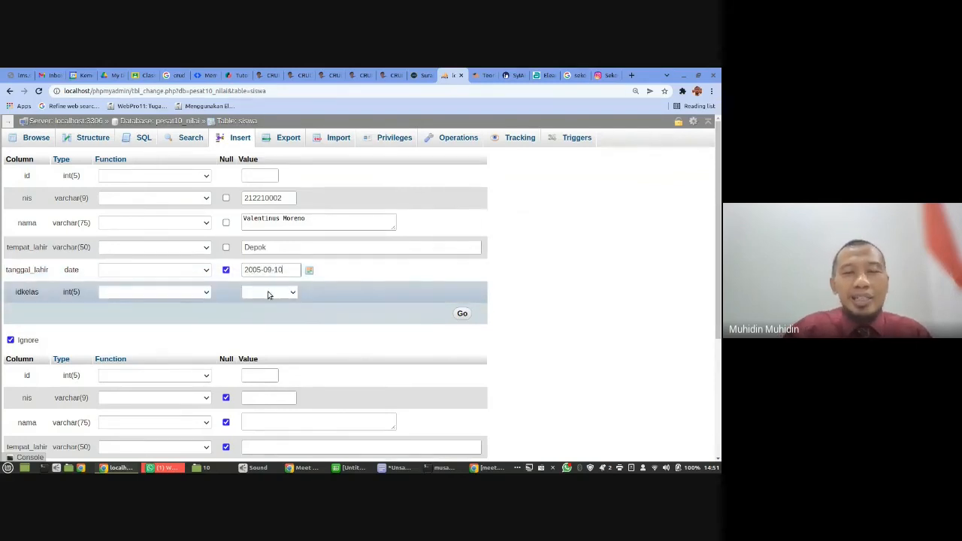
- Set the first new student's idkelas to X IPA 1 - 1 and review the available class options
click(290, 295)
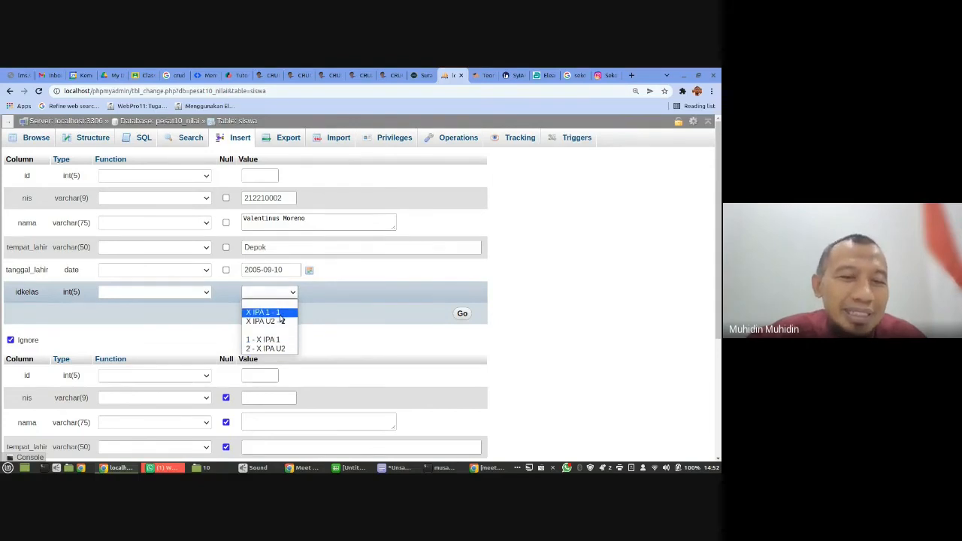
click(282, 311)
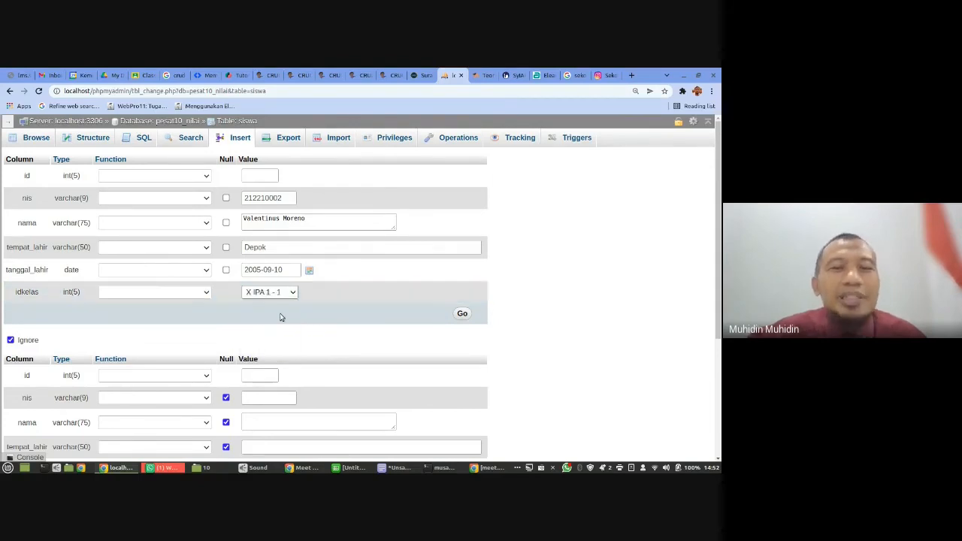
scroll(325, 306, down, 1)
scroll(325, 306, up, 1)
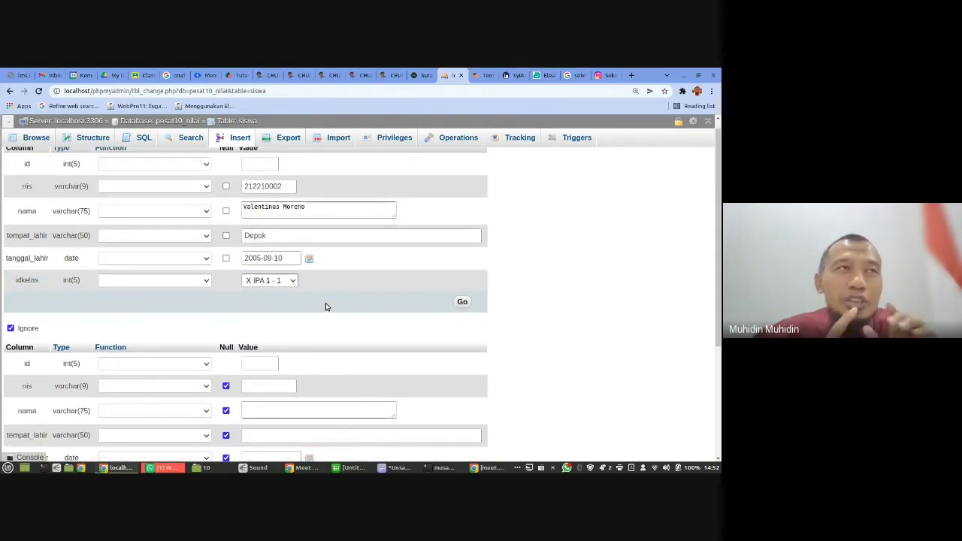
click(291, 281)
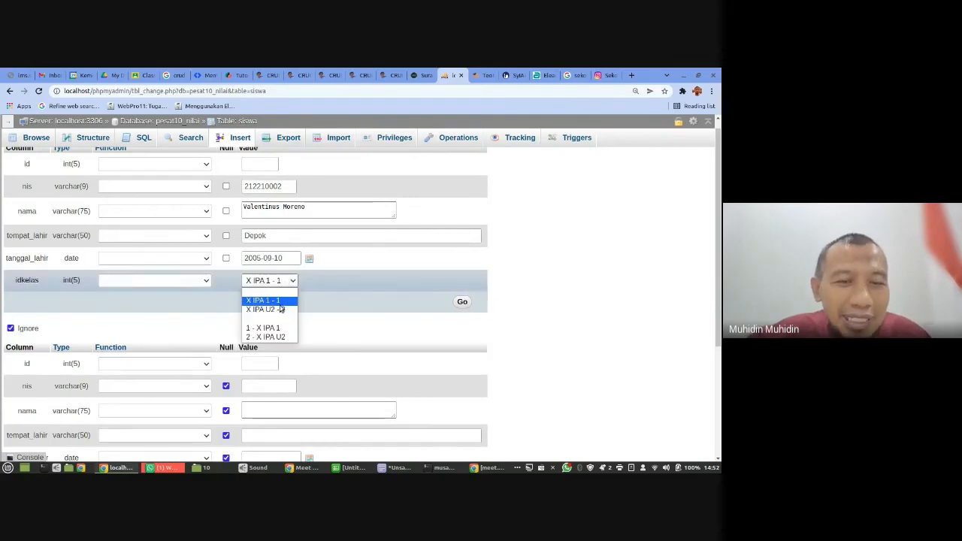
click(320, 284)
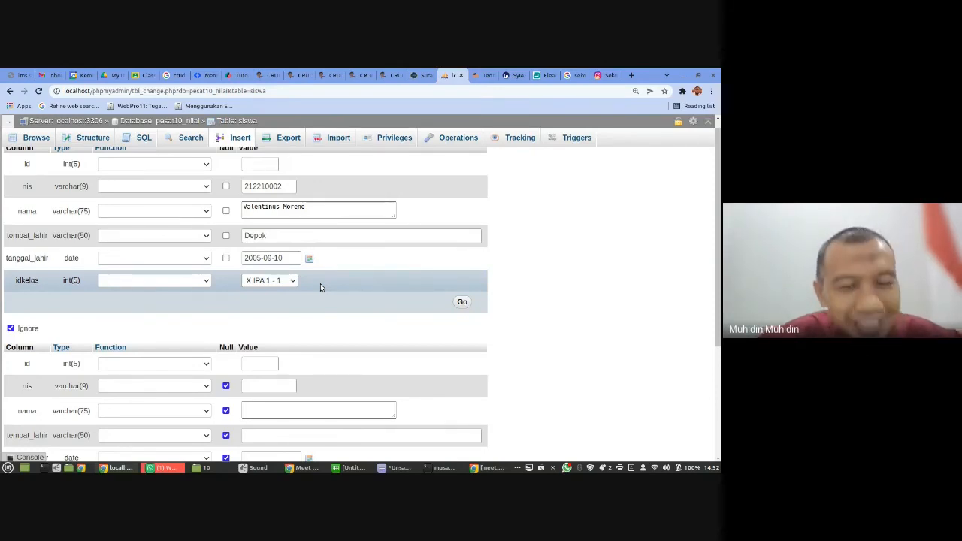
- Enter the second student's nis number and full name in the second insert row
scroll(320, 284, down, 1)
click(268, 310)
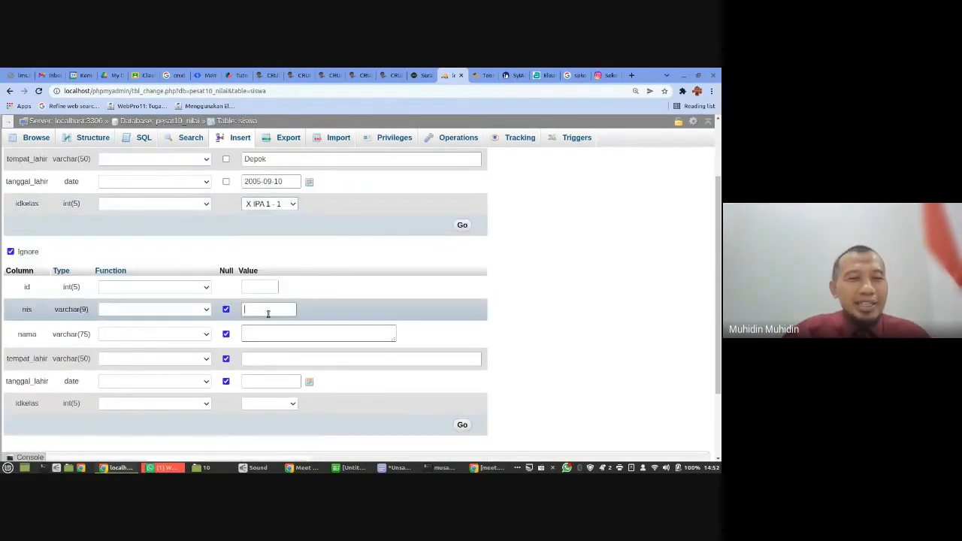
text(2122)
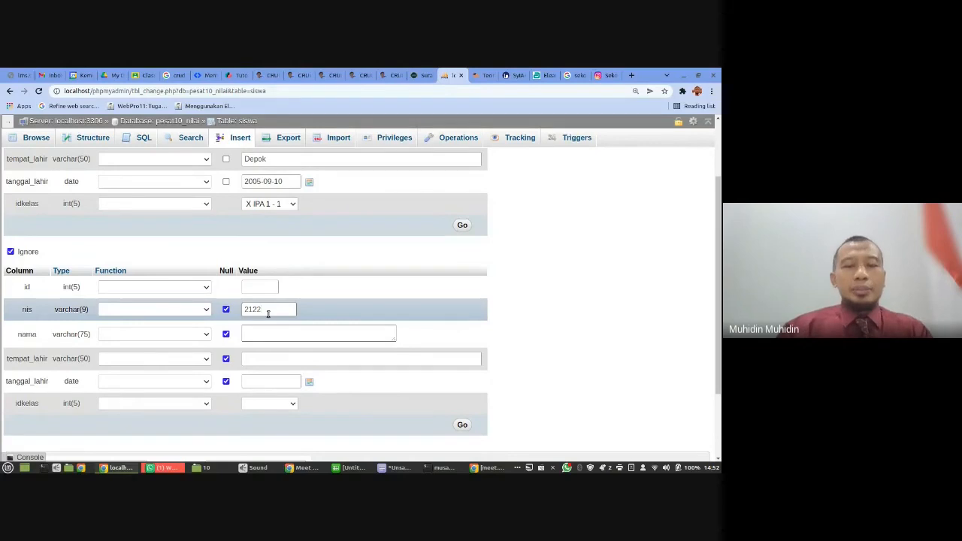
text(10003)
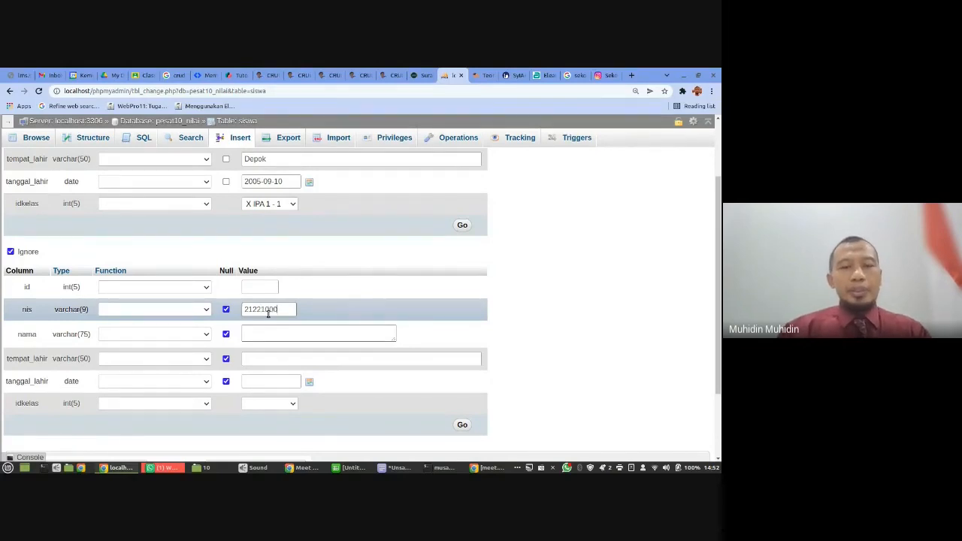
click(271, 333)
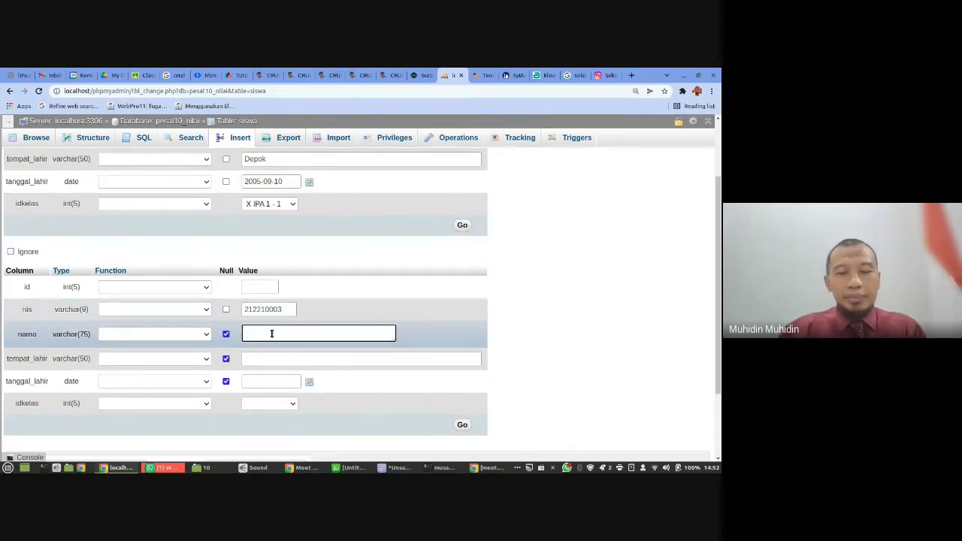
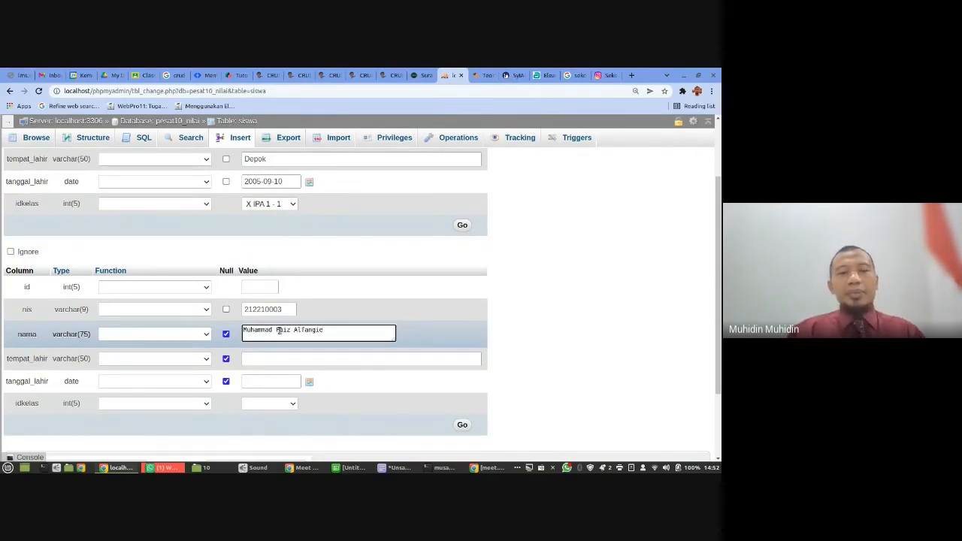
- Set the second student's tempat_lahir to Bandung and fill in the date of birth
click(252, 359)
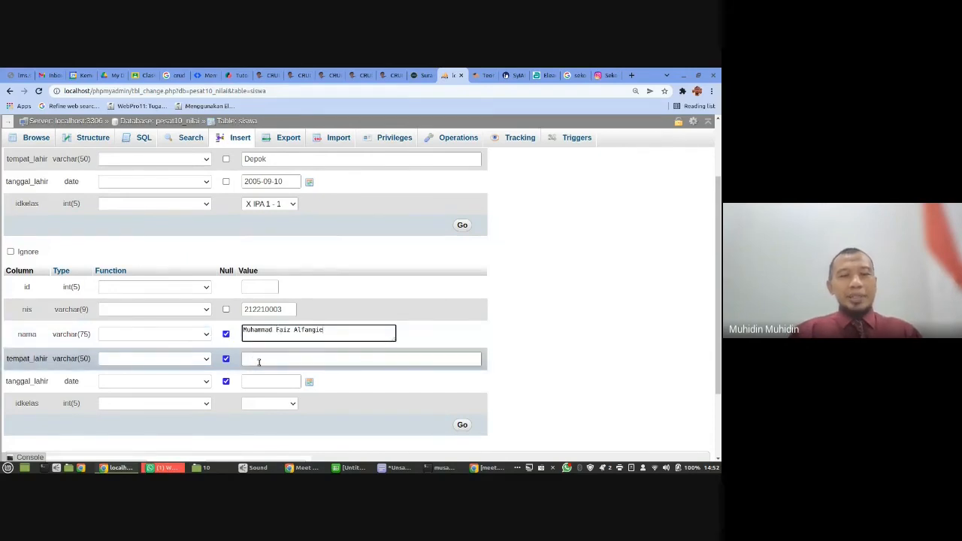
text(Bandung)
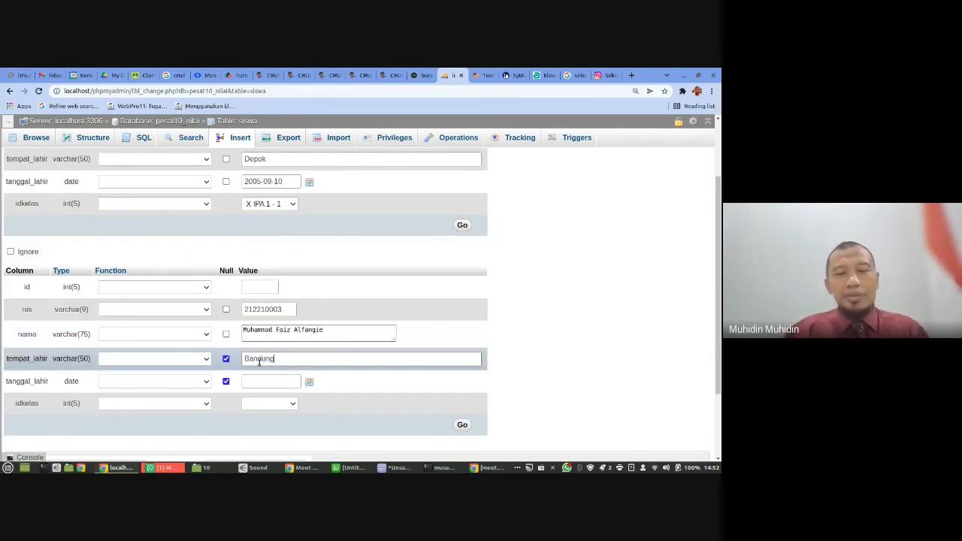
click(260, 381)
text(2)
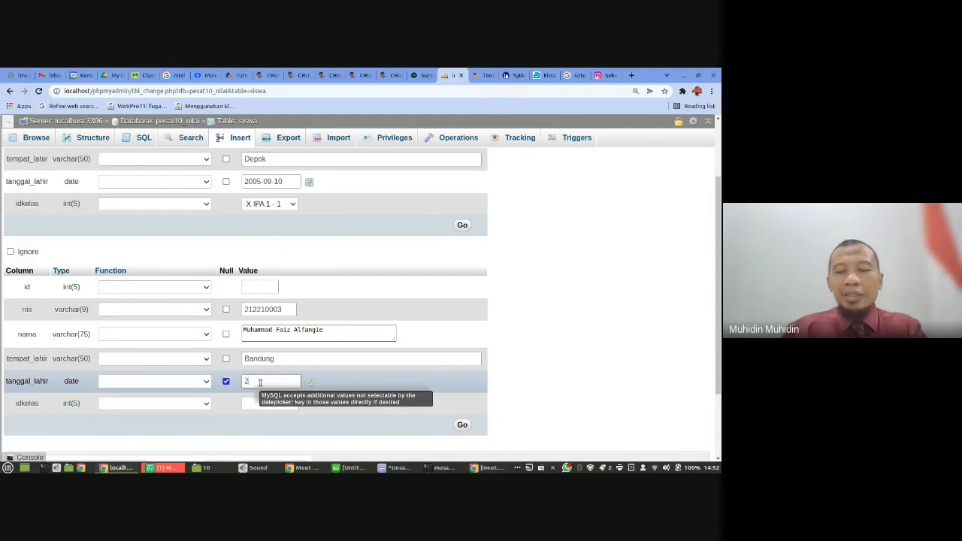
text(005)
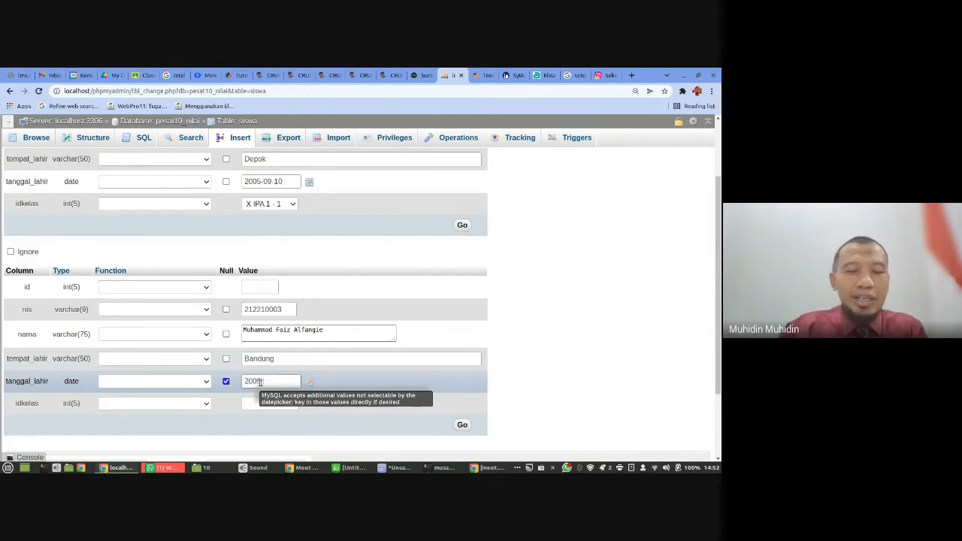
text(-10-11)
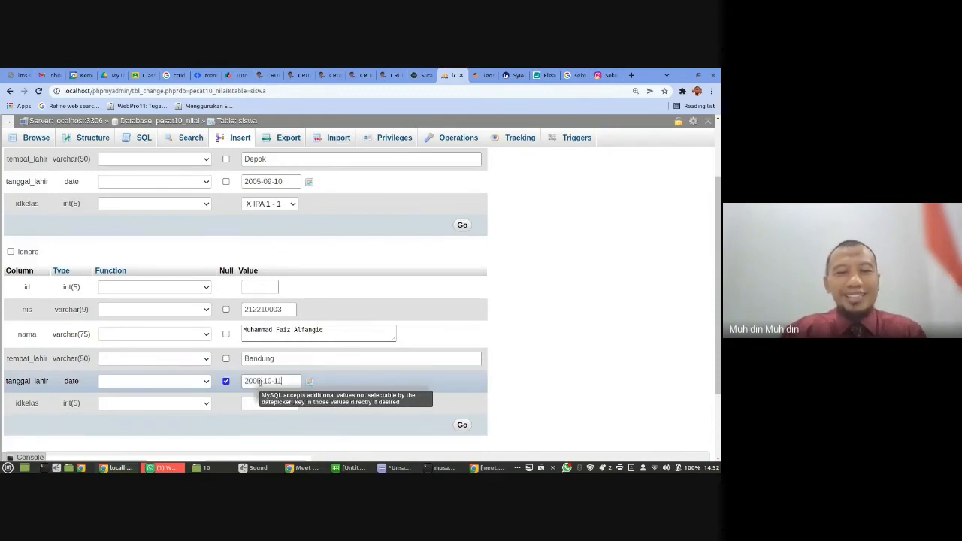
- Set the second student's idkelas to X IPA U2 - 2 and insert both new rows into siswa
click(257, 402)
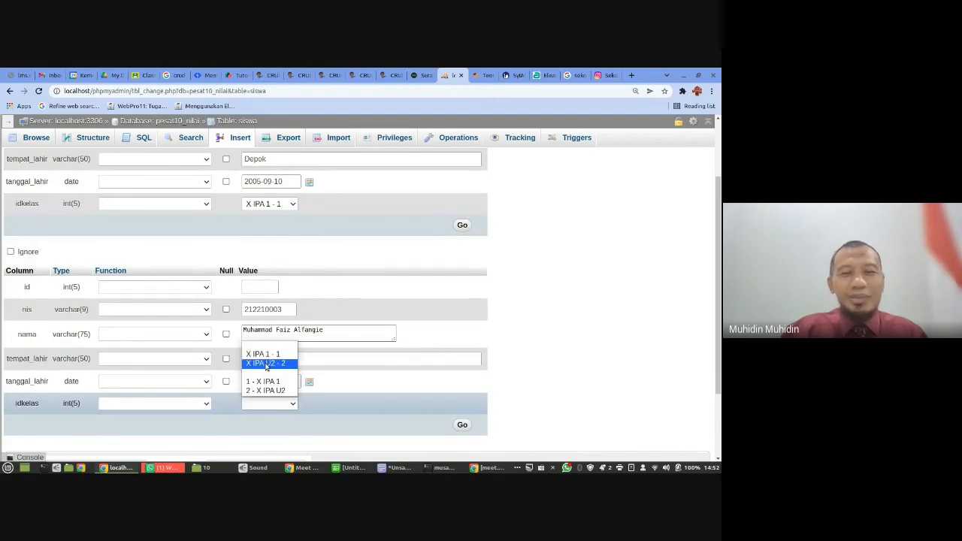
click(265, 361)
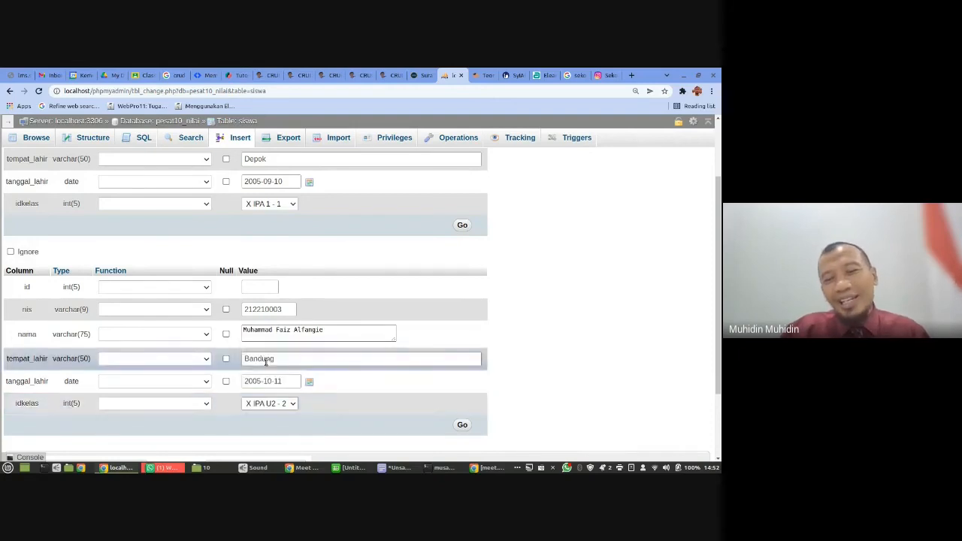
click(464, 428)
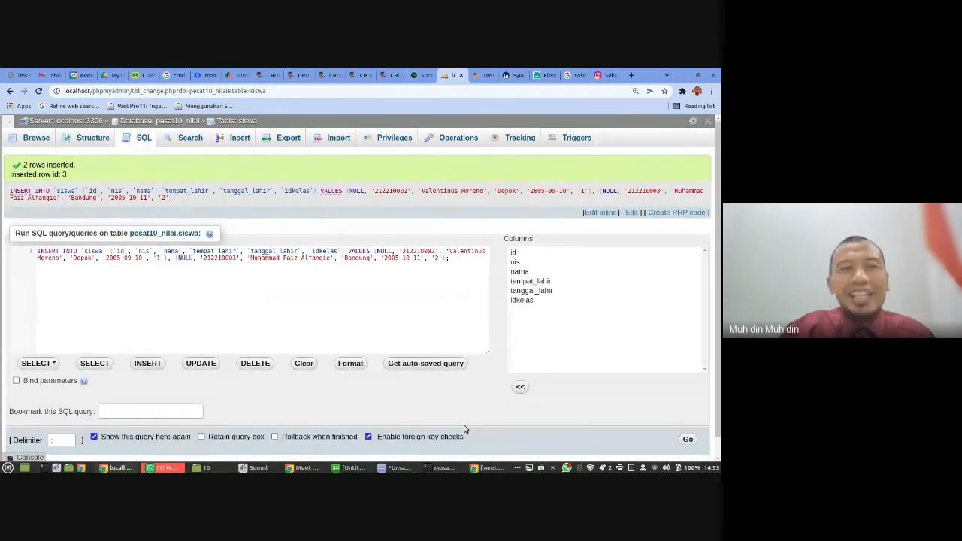
- Check the kelas record linked from the second student's idkelas in siswa and review the siswa table's column structure
click(36, 138)
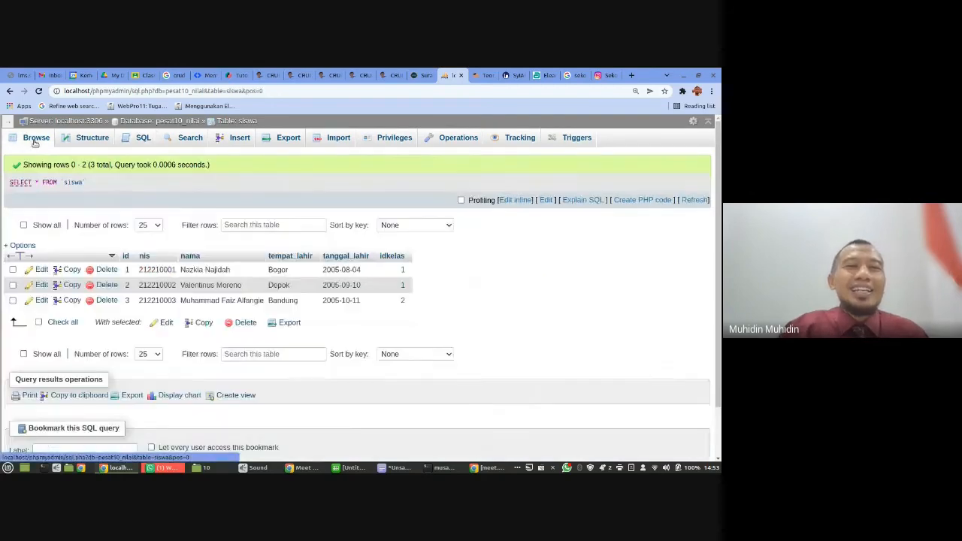
click(402, 287)
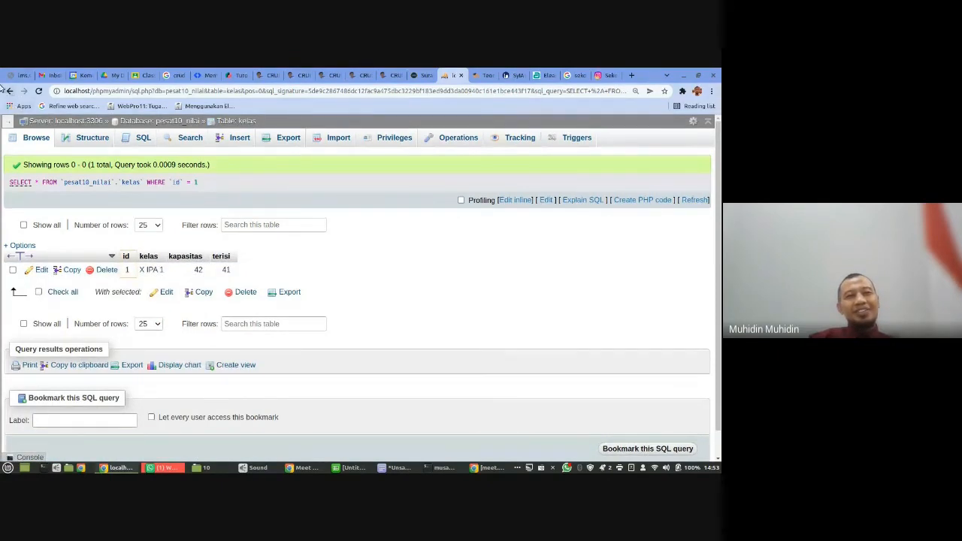
click(184, 121)
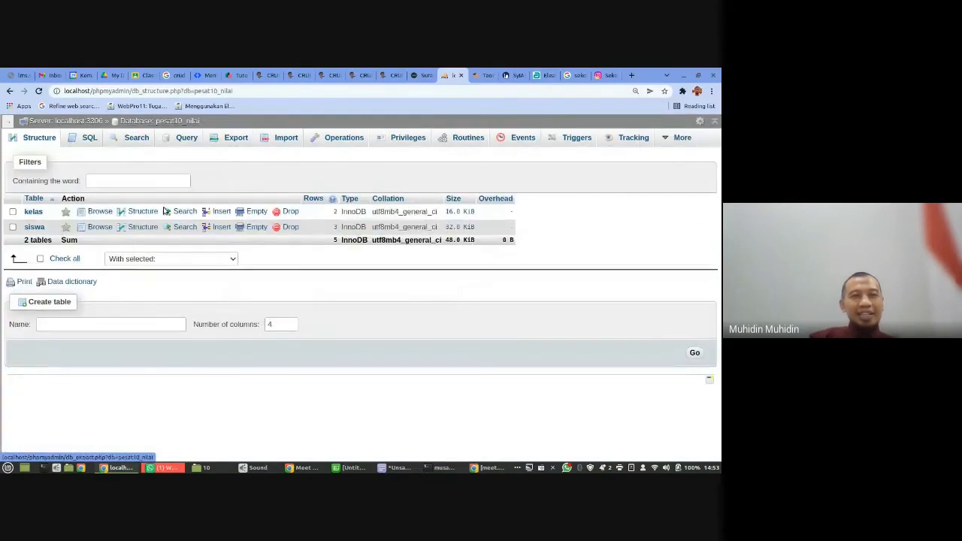
click(34, 226)
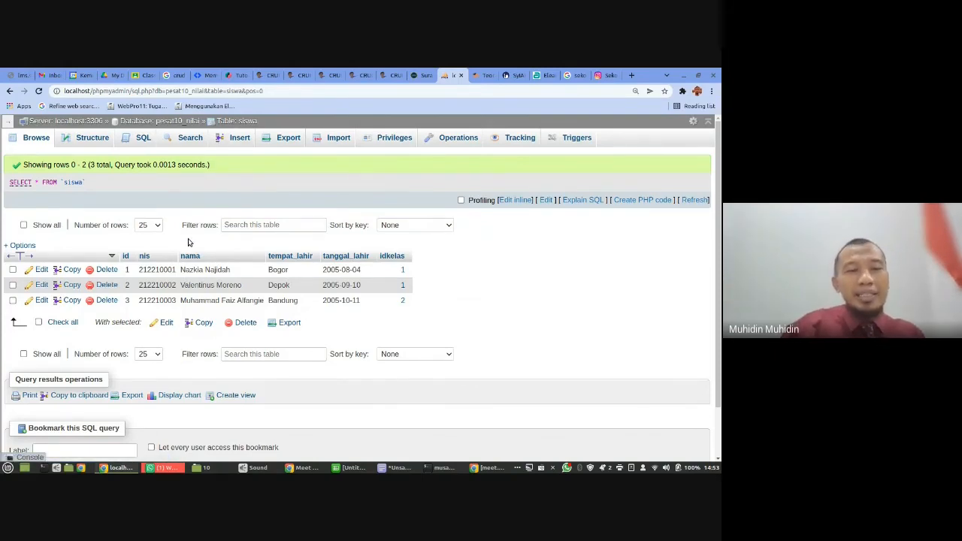
click(92, 138)
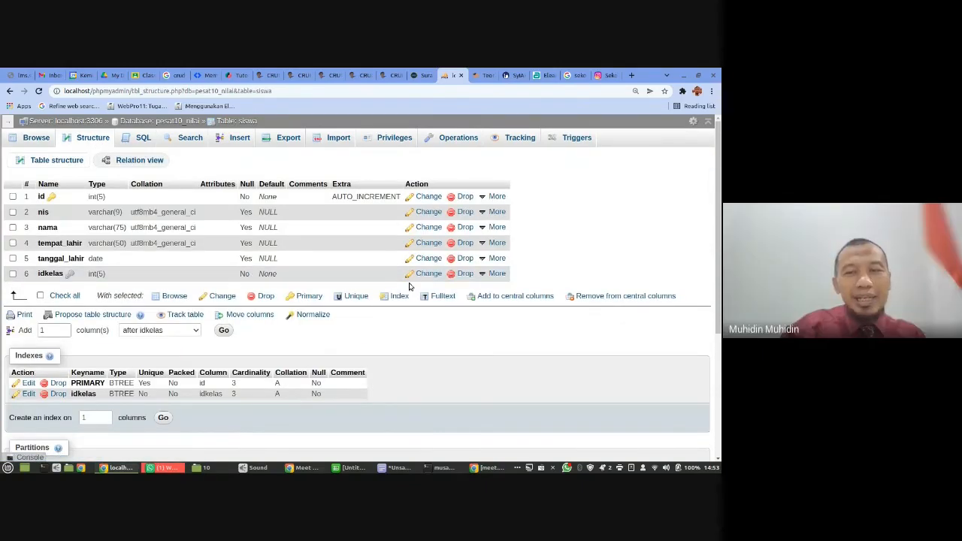
click(493, 275)
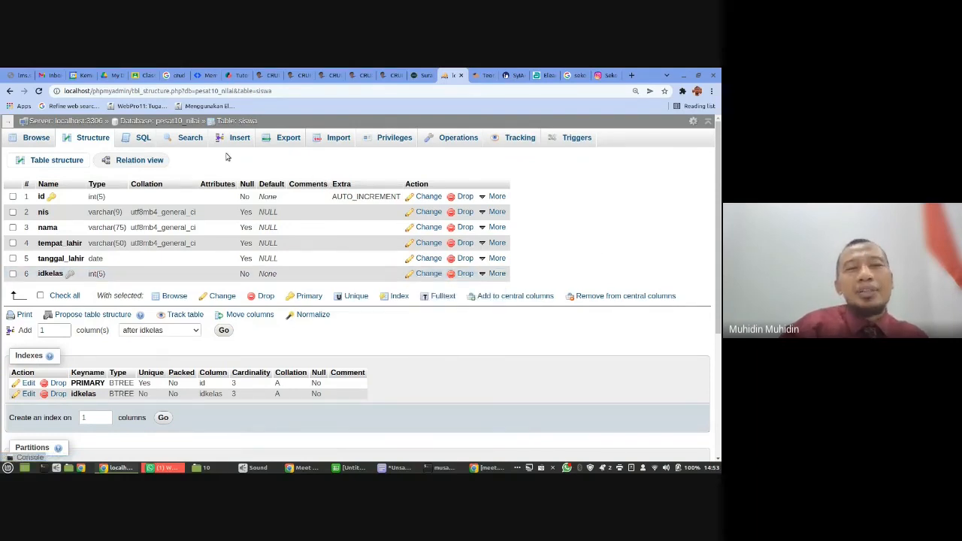
- Open the designer for pesat10_nilai and arrange the siswa and kelas tables side by side
click(183, 123)
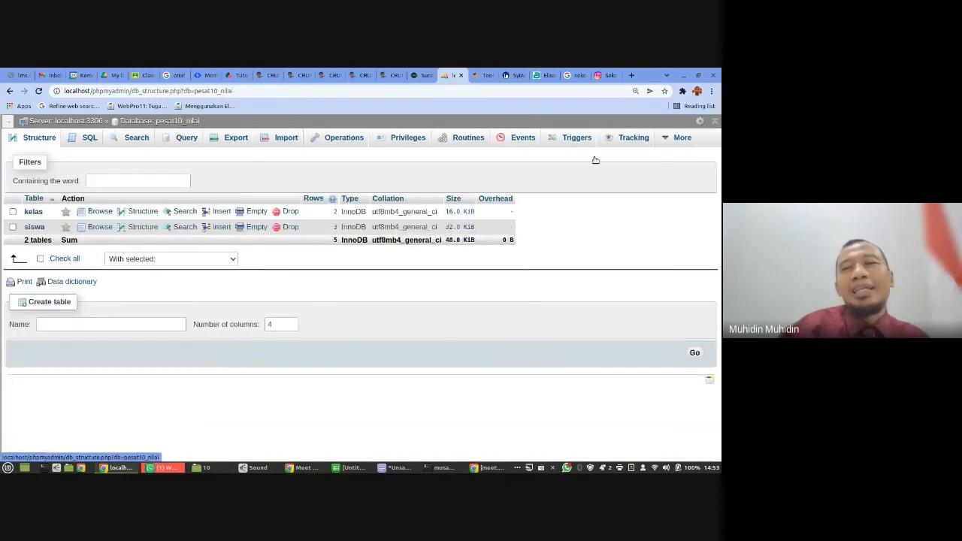
mouse_move(679, 137)
click(649, 156)
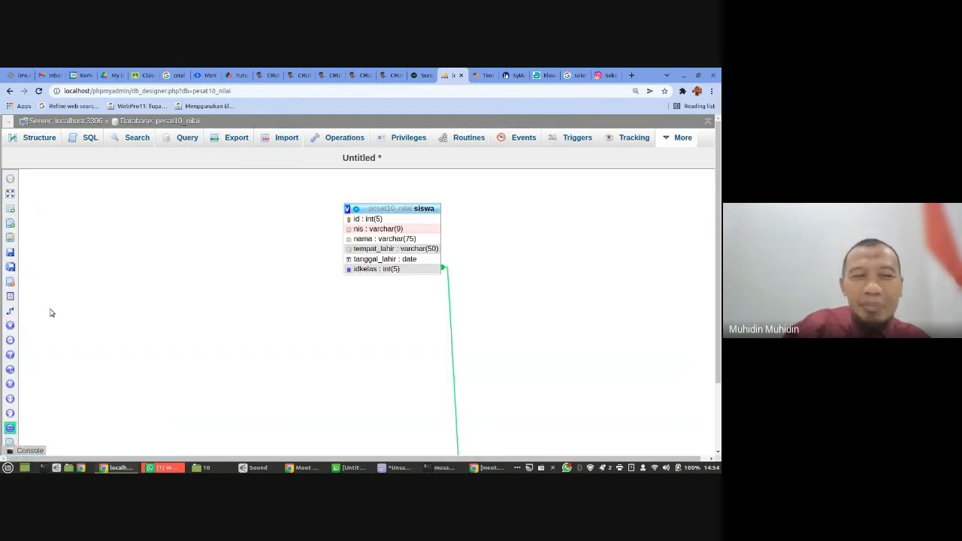
mouse_move(26, 317)
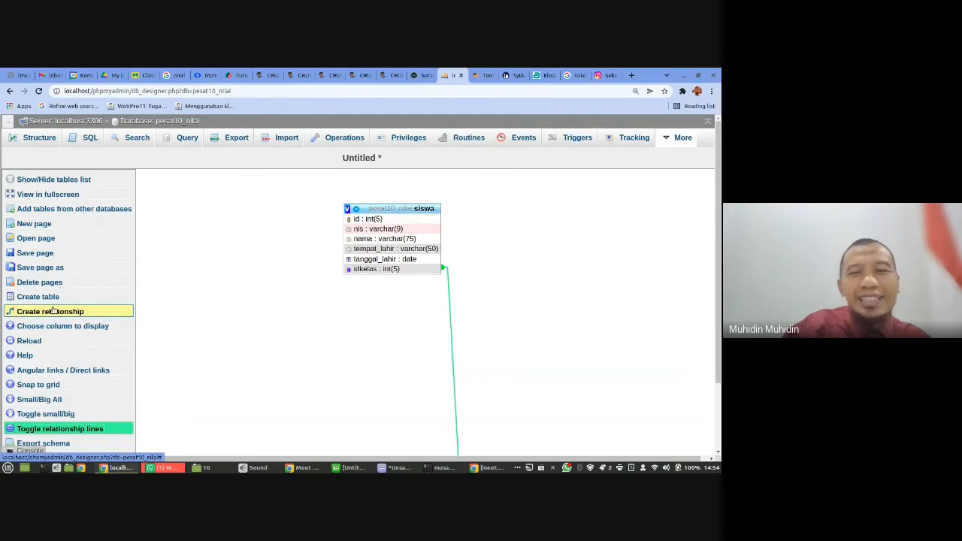
drag(382, 208, 228, 251)
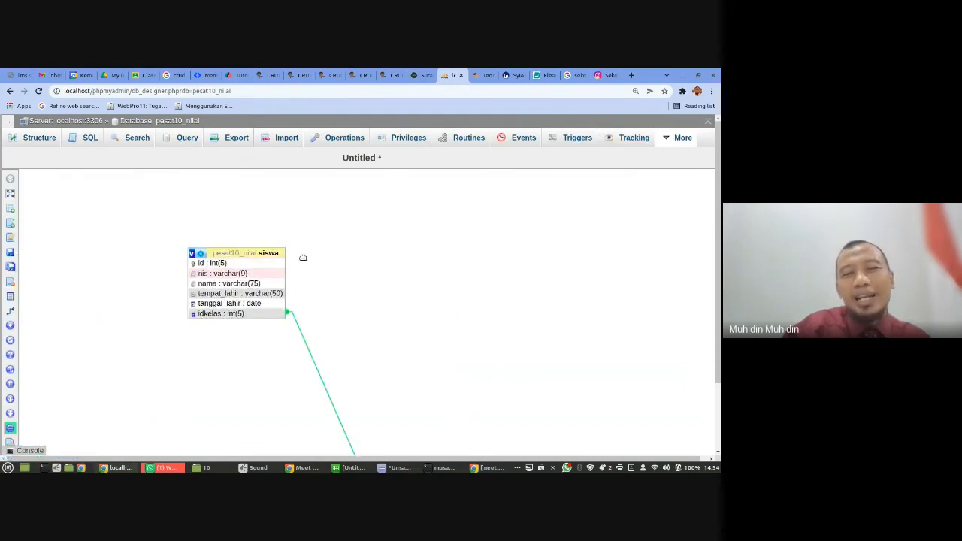
scroll(407, 293, down, 2)
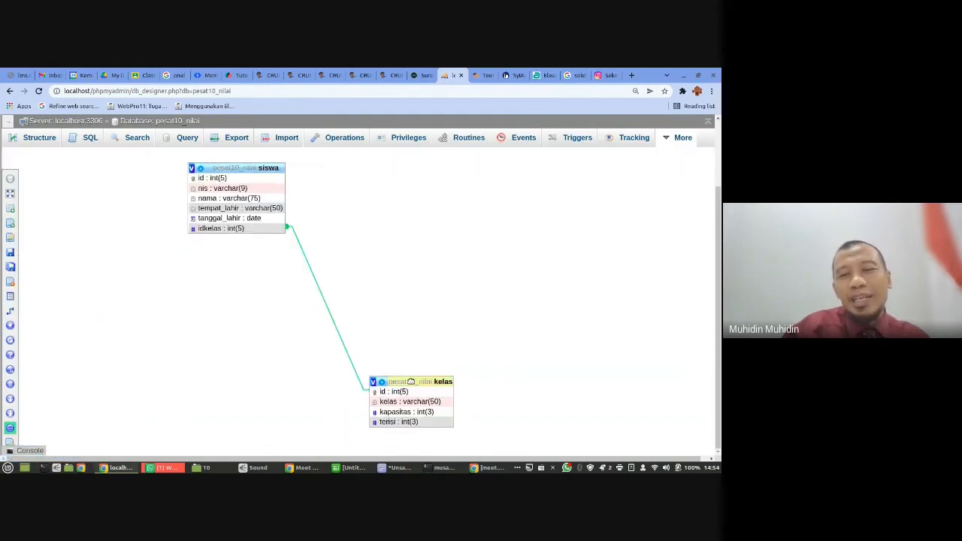
drag(410, 381, 391, 180)
scroll(329, 195, up, 2)
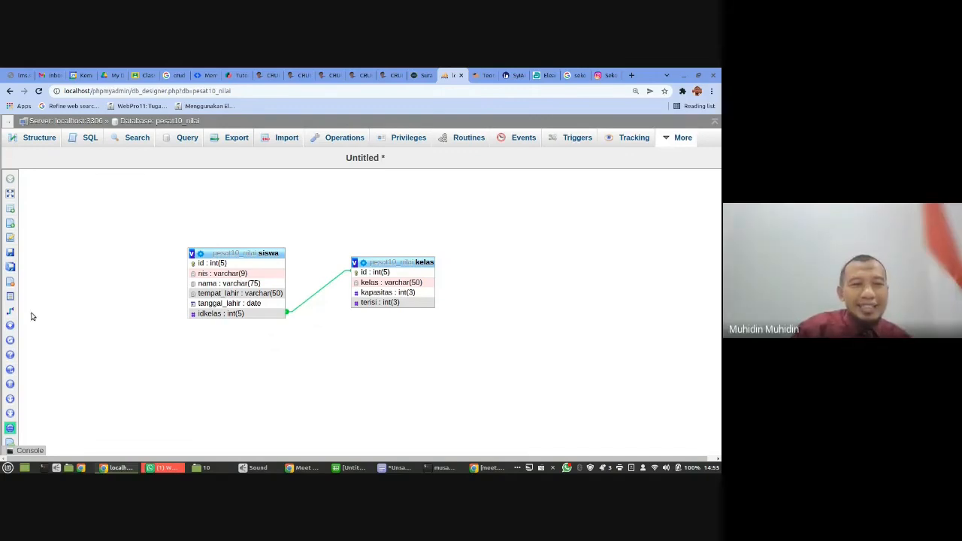
- Start a designer relationship with siswa.idkelas as the referenced key and switch to the Google Meet window
mouse_move(30, 316)
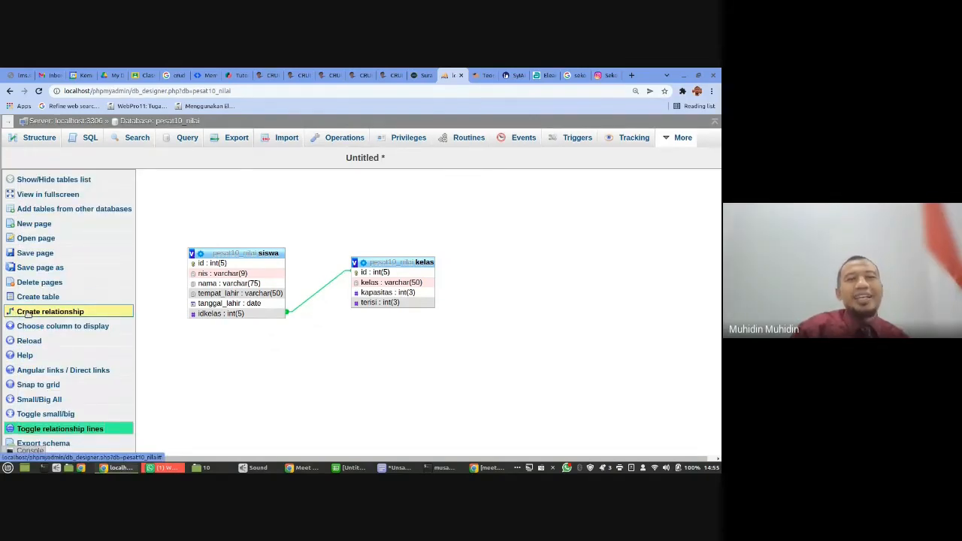
click(30, 311)
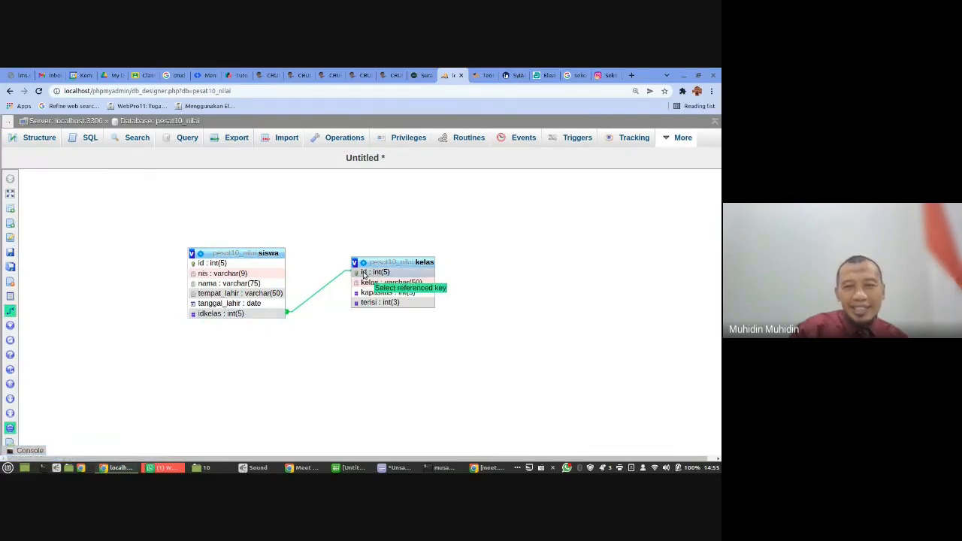
click(250, 315)
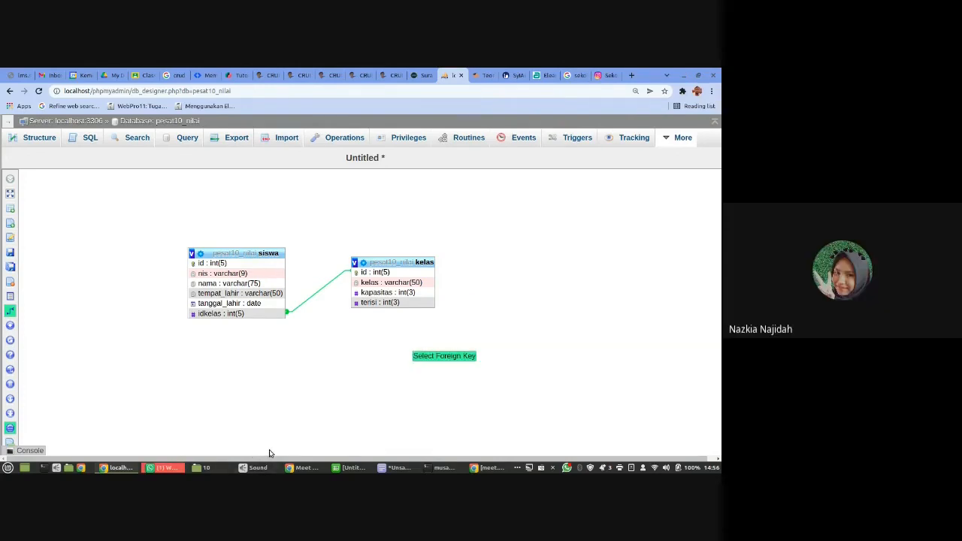
click(302, 467)
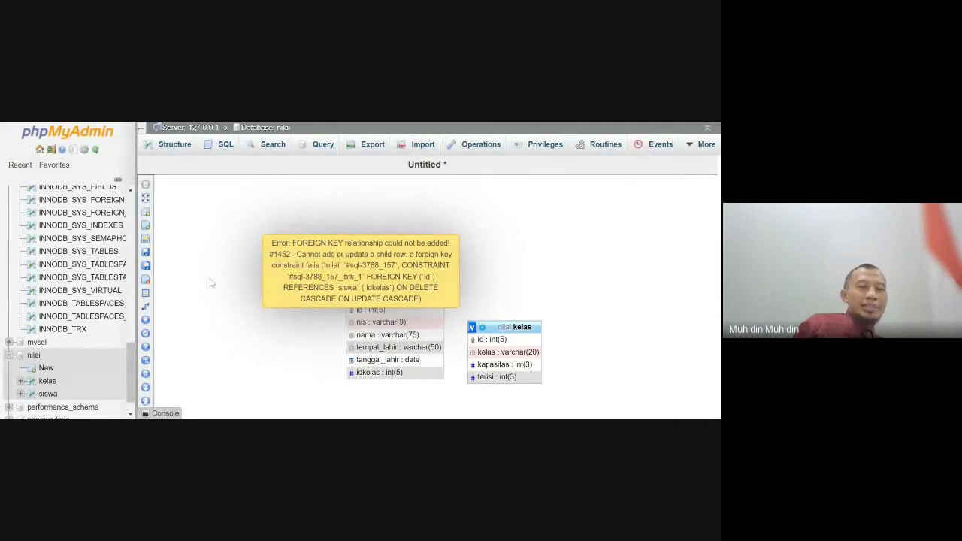
- Examine the rows and column structures of the siswa and kelas tables in the shared nilai database
click(48, 393)
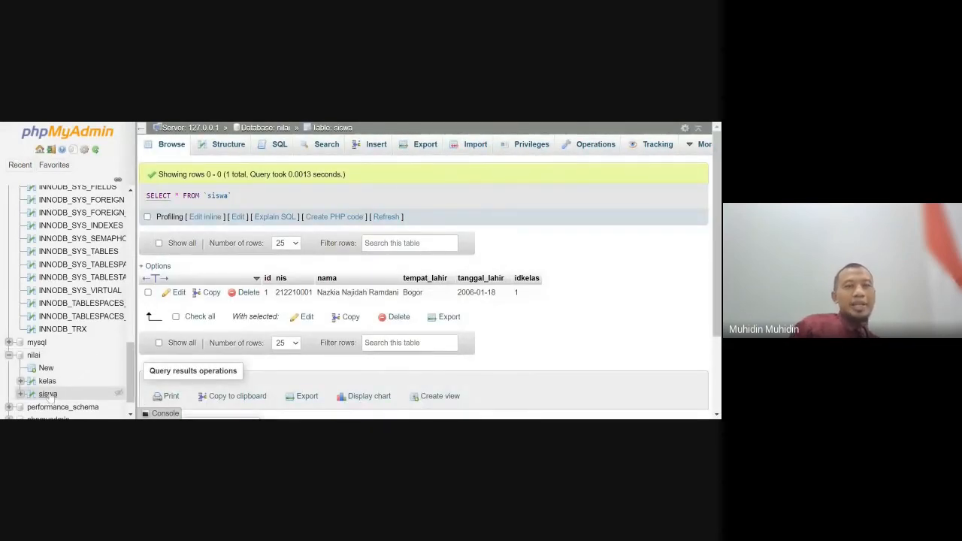
click(233, 152)
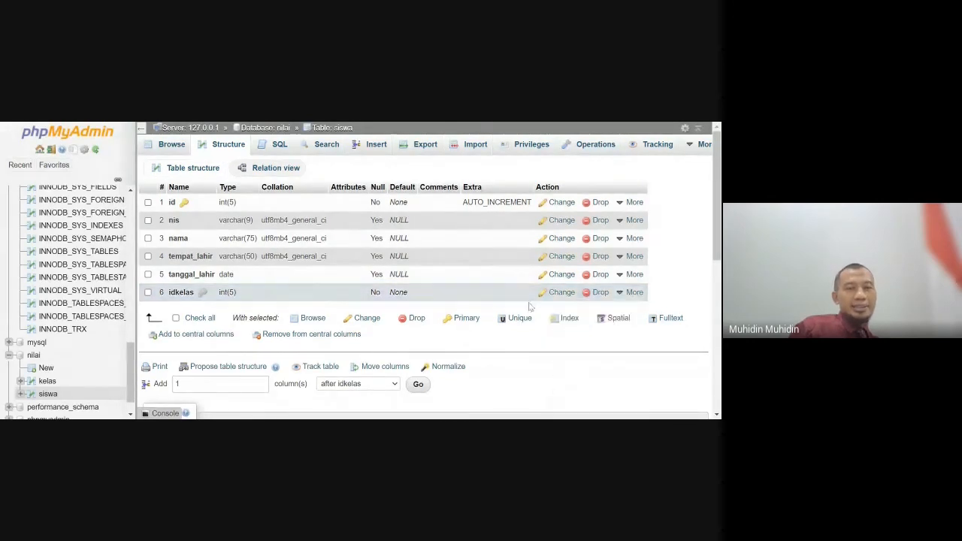
click(48, 382)
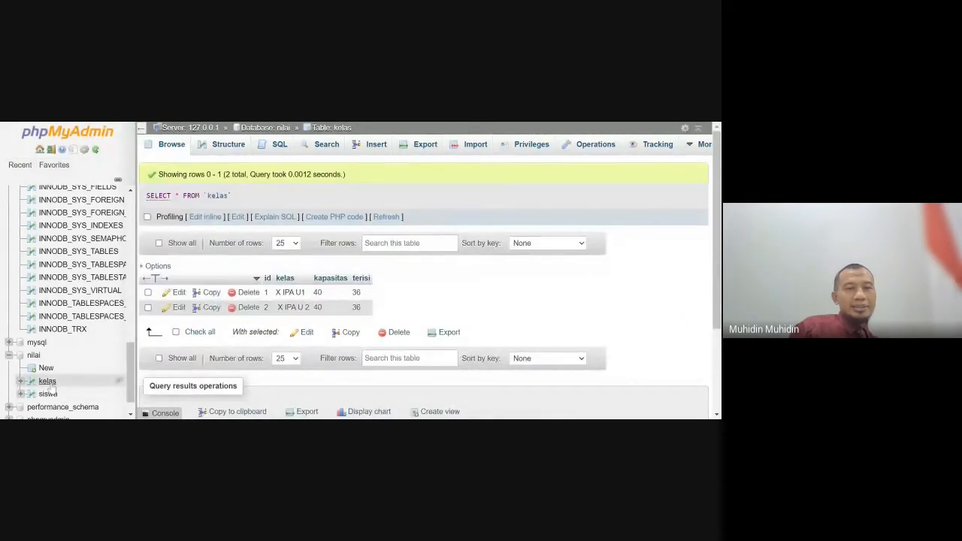
click(220, 146)
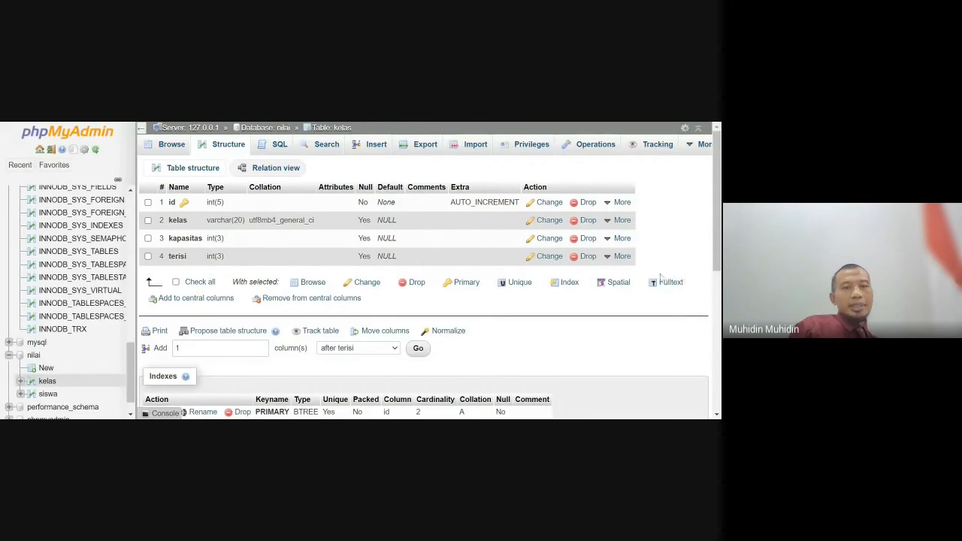
mouse_move(624, 258)
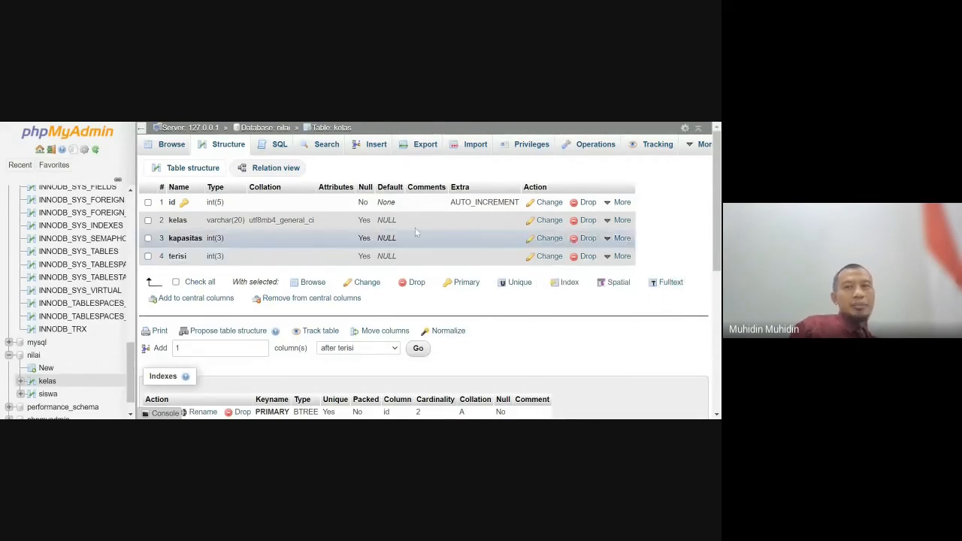
click(48, 394)
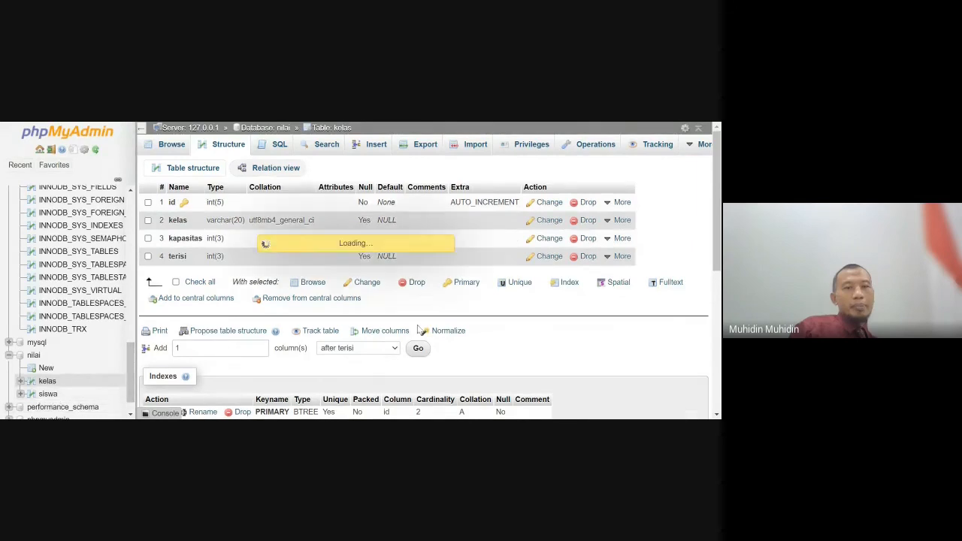
click(216, 143)
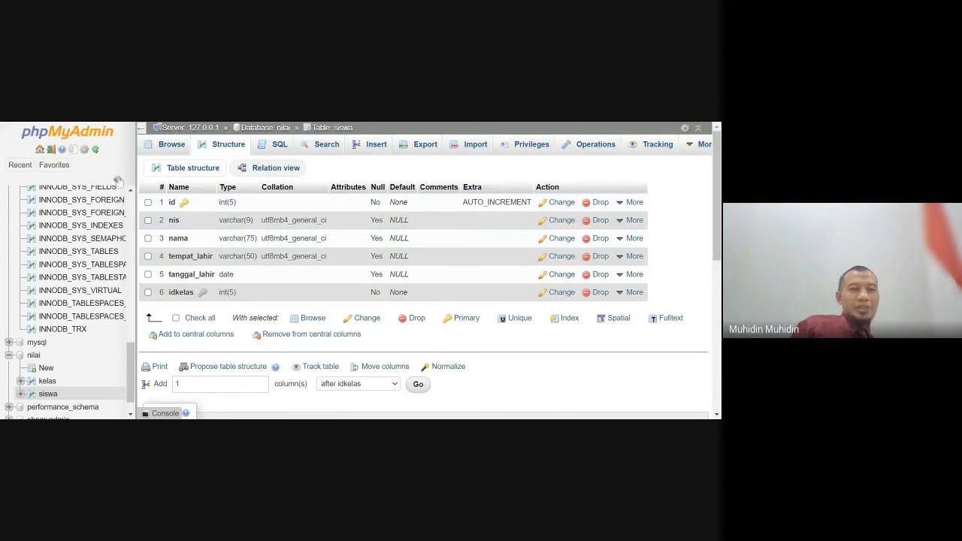
click(184, 147)
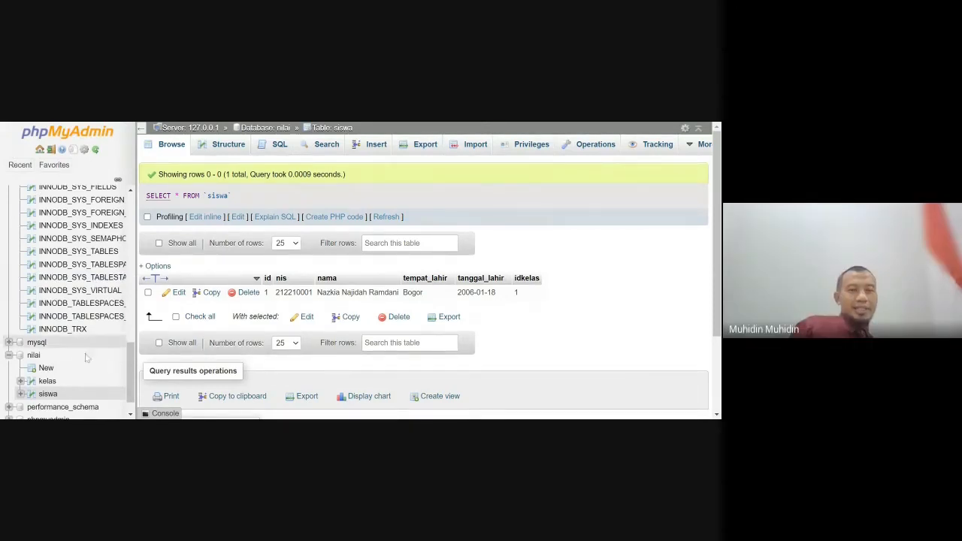
click(46, 383)
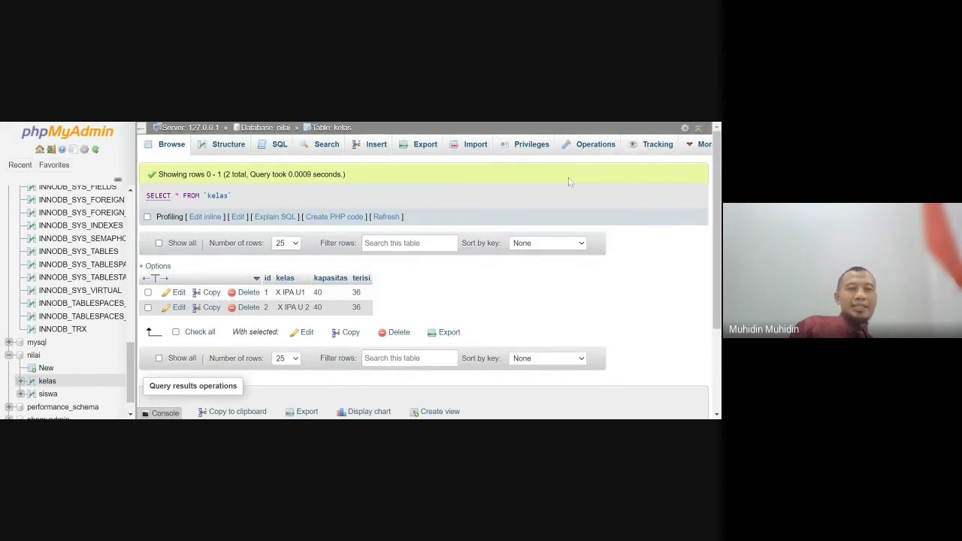
- Open the designer for the nilai database and reposition the siswa table on the canvas
click(34, 354)
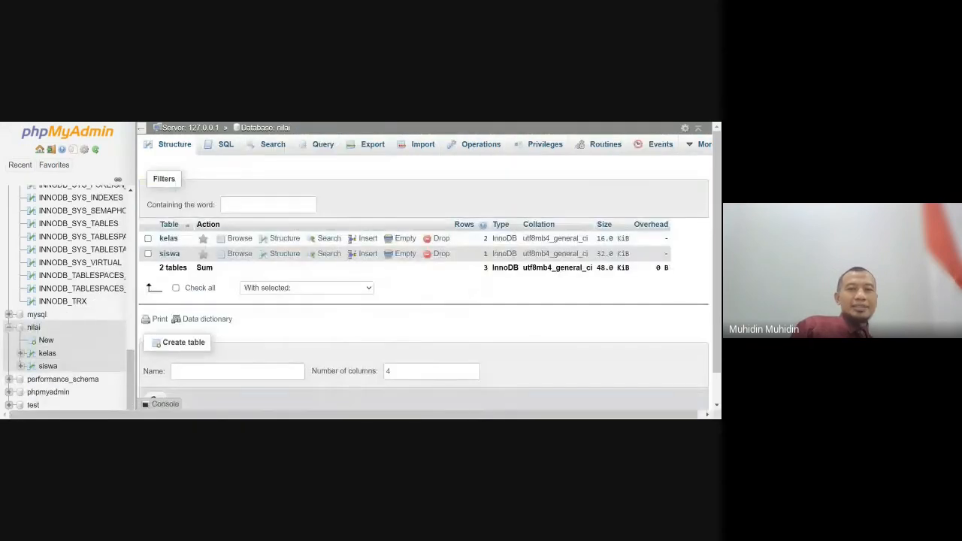
click(697, 153)
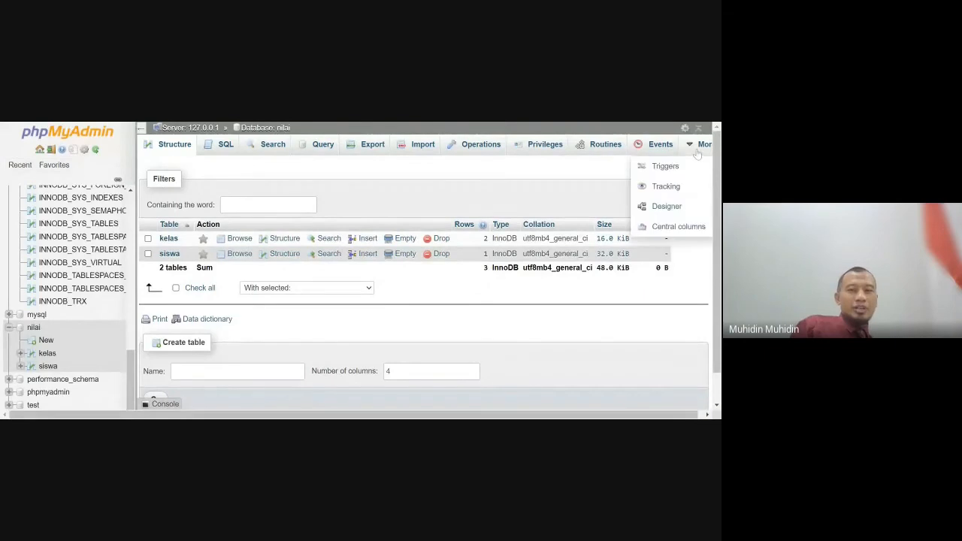
click(680, 210)
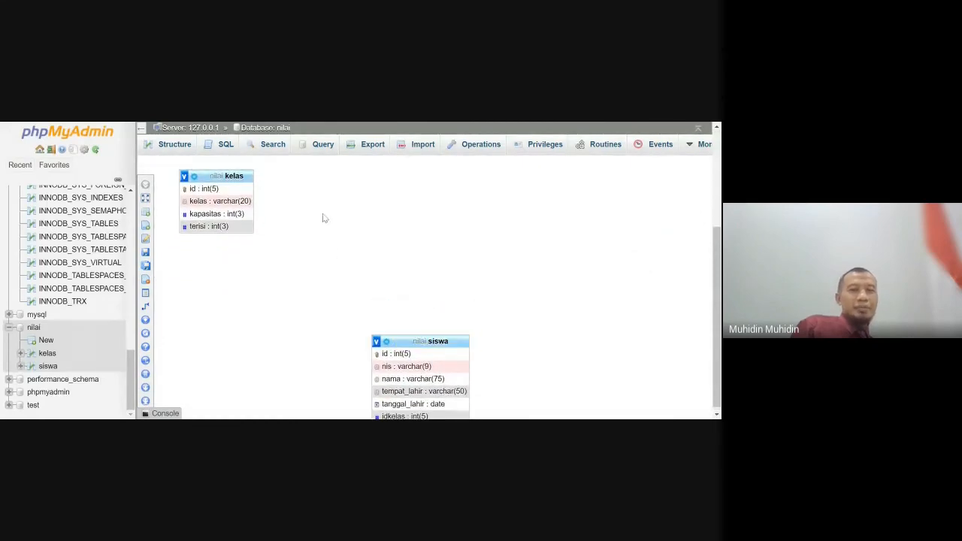
mouse_move(393, 319)
mouse_down()
mouse_move(398, 338)
mouse_move(394, 323)
mouse_up()
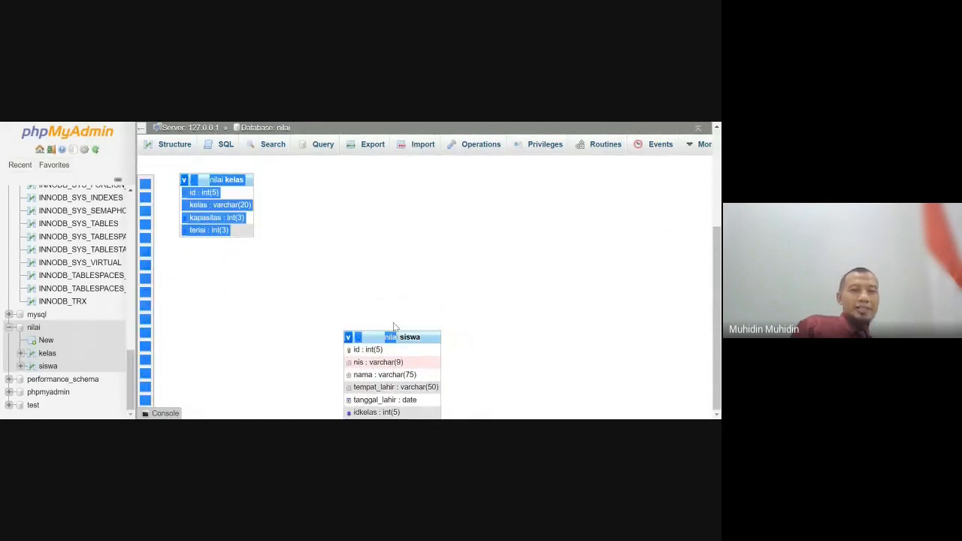
click(365, 239)
- Try to create a relationship in the nilai designer and move the kelas table clear of siswa
mouse_move(148, 308)
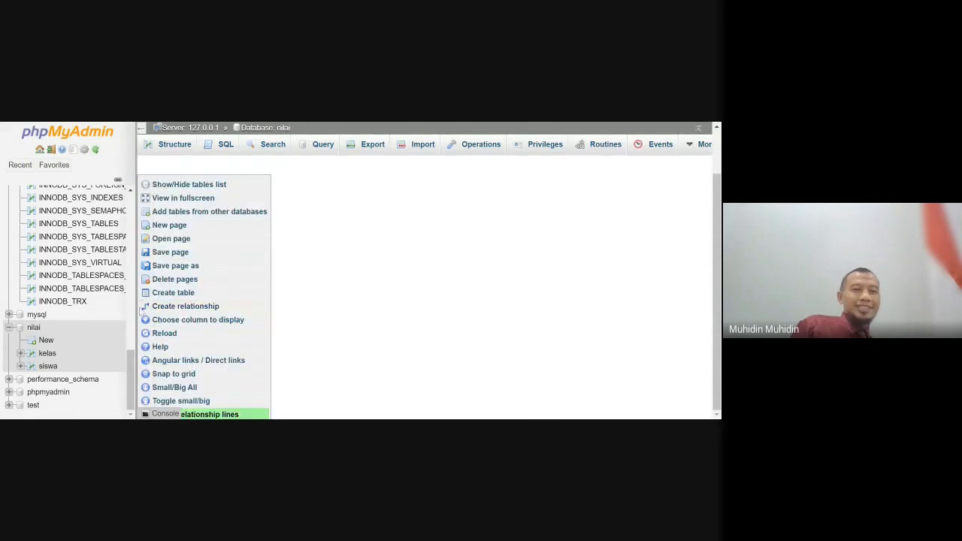
click(150, 307)
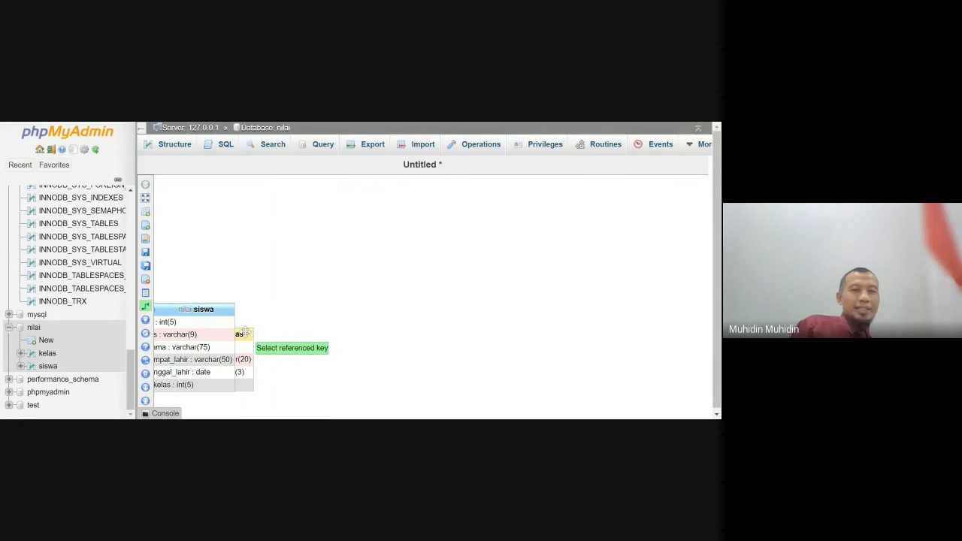
drag(245, 333, 348, 312)
drag(294, 338, 271, 333)
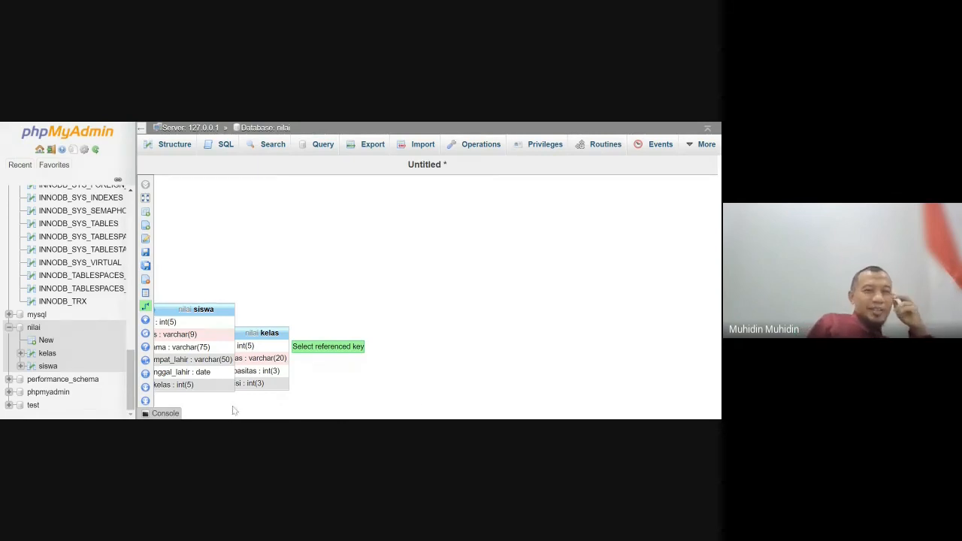
drag(267, 331, 354, 305)
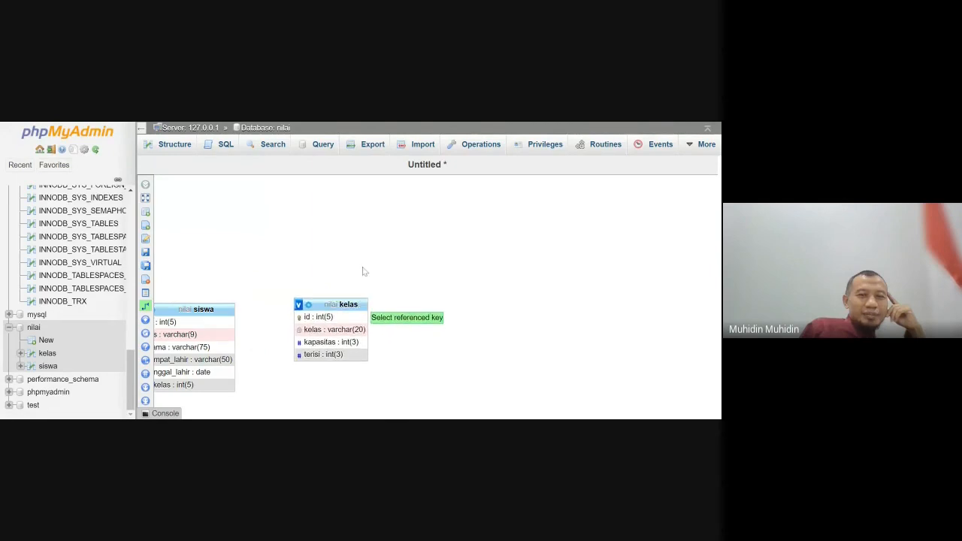
click(147, 305)
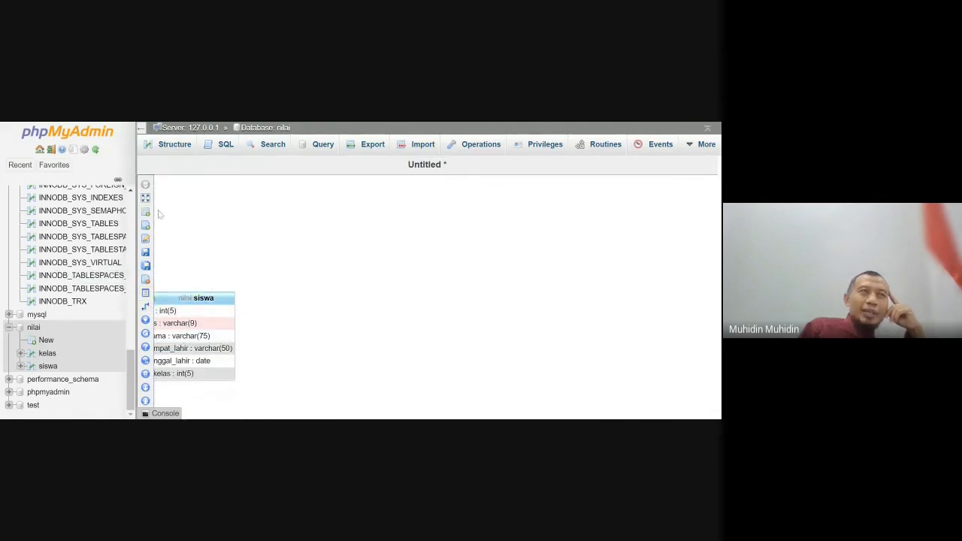
- Hide the database navigation tree to widen the designer canvas
click(142, 131)
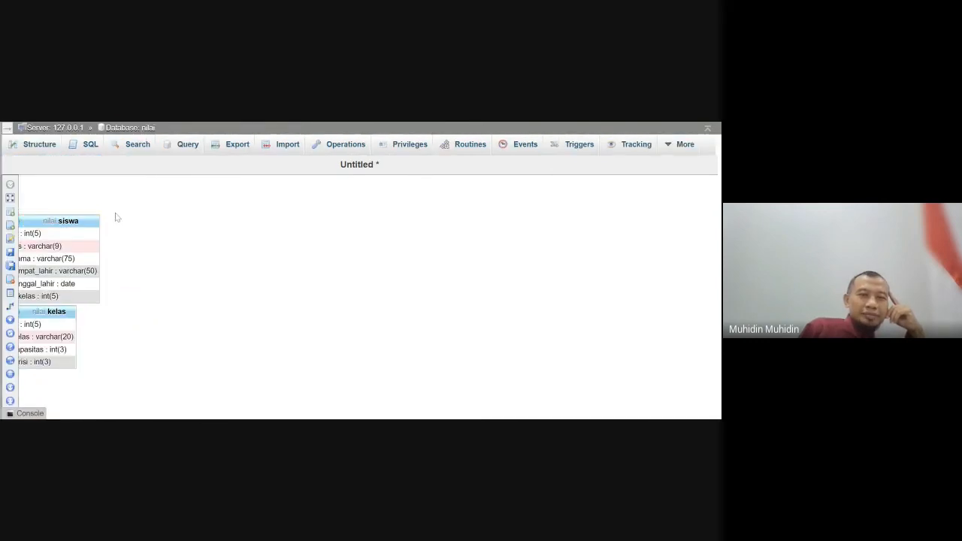
- Start a new relationship in the nilai designer and reposition the siswa table clear above kelas
drag(68, 221, 59, 299)
click(141, 333)
mouse_move(23, 238)
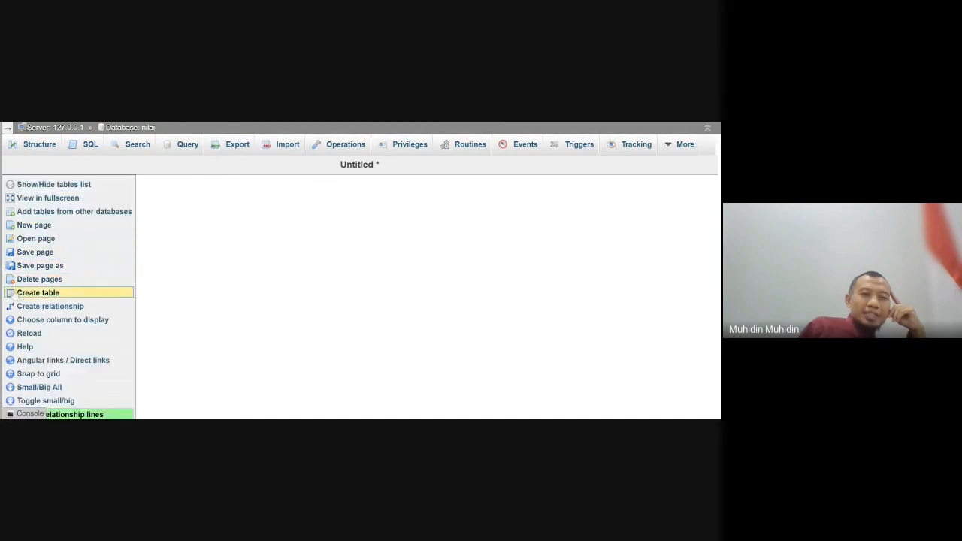
click(26, 306)
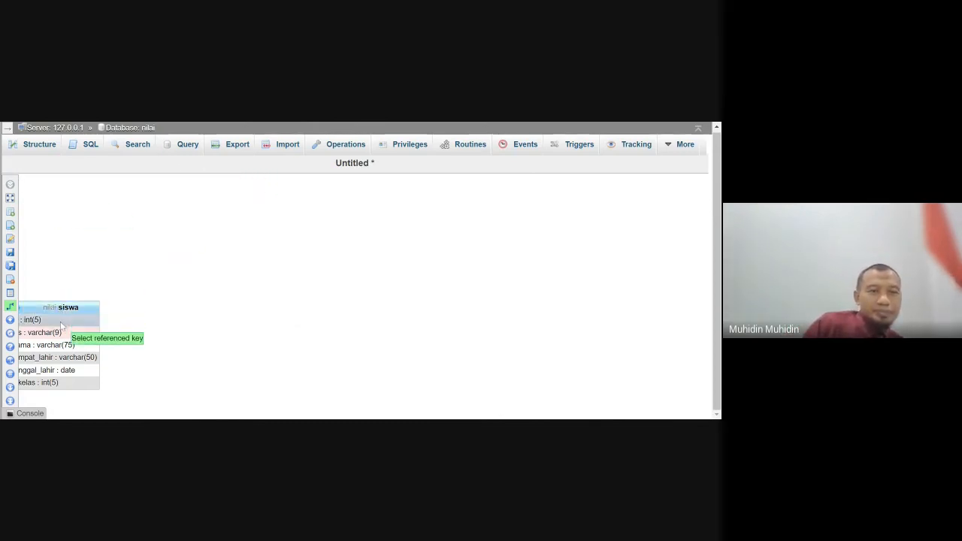
drag(74, 308, 142, 319)
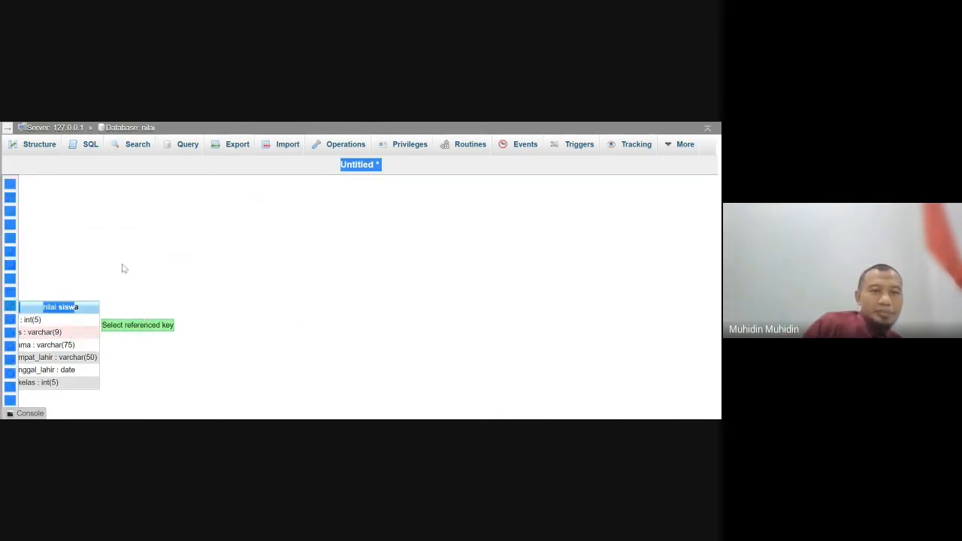
drag(124, 268, 57, 164)
click(52, 124)
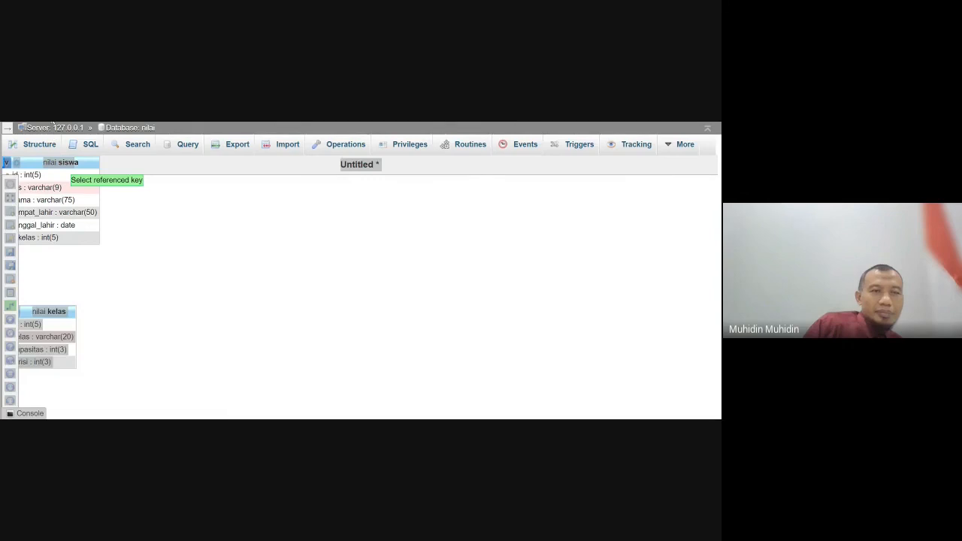
click(77, 163)
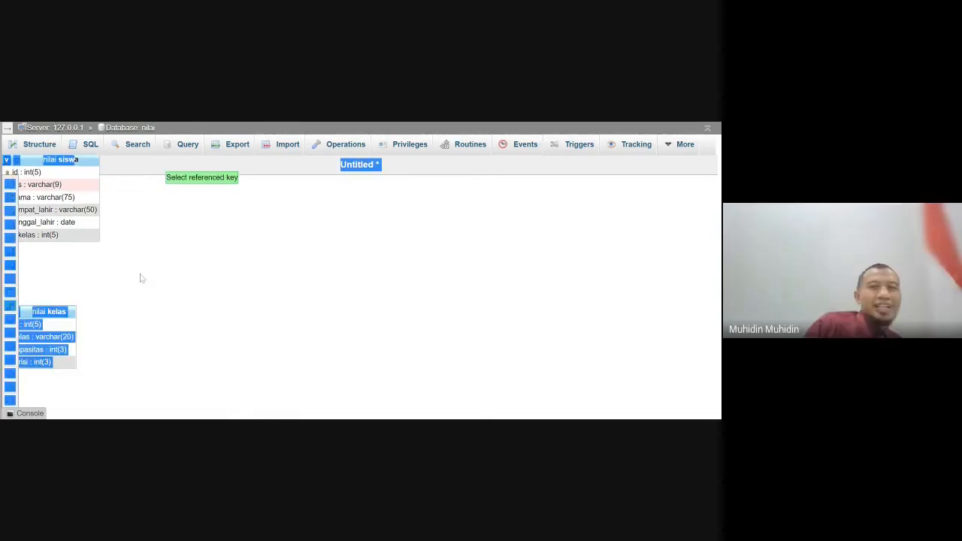
click(135, 297)
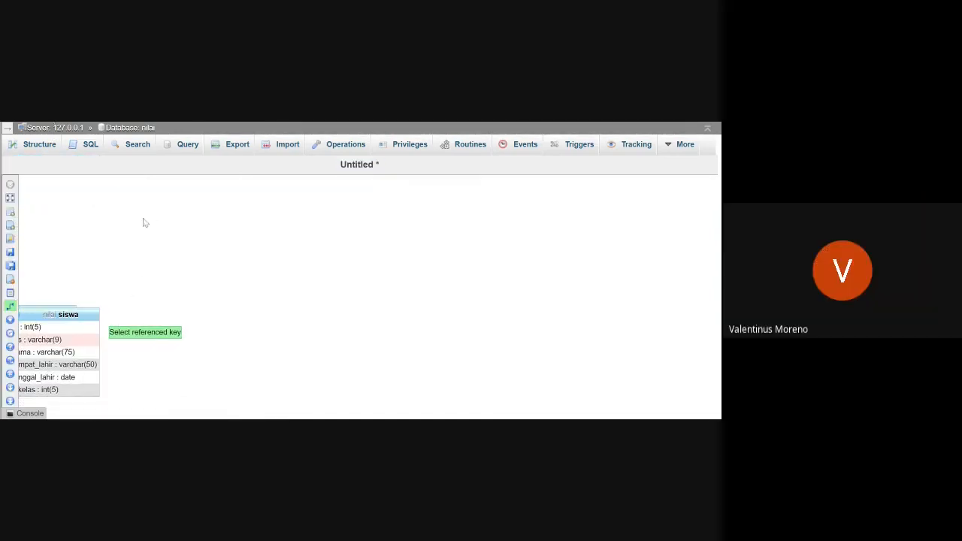
drag(98, 314, 78, 202)
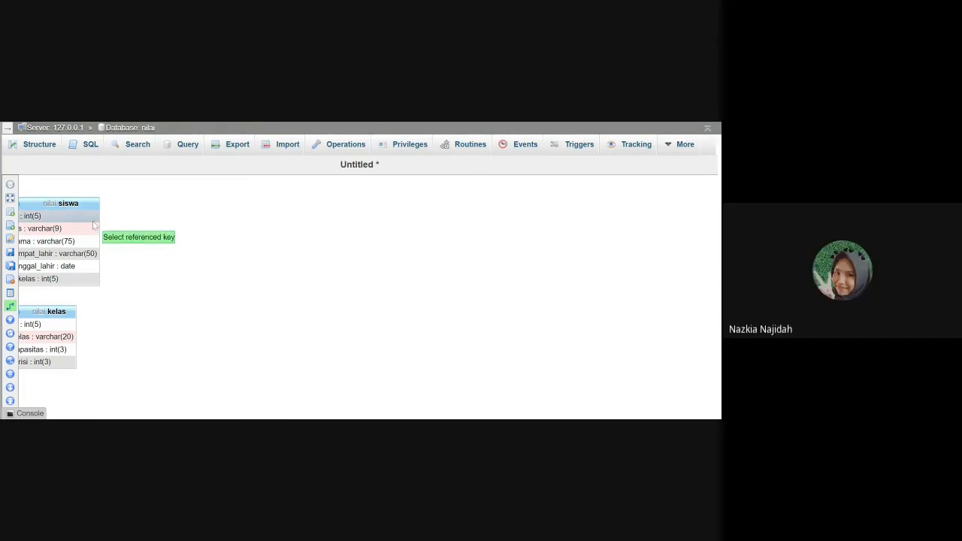
- Relate the id column of kelas to idkelas in siswa as a foreign key, with CASCADE on delete and on update
click(63, 326)
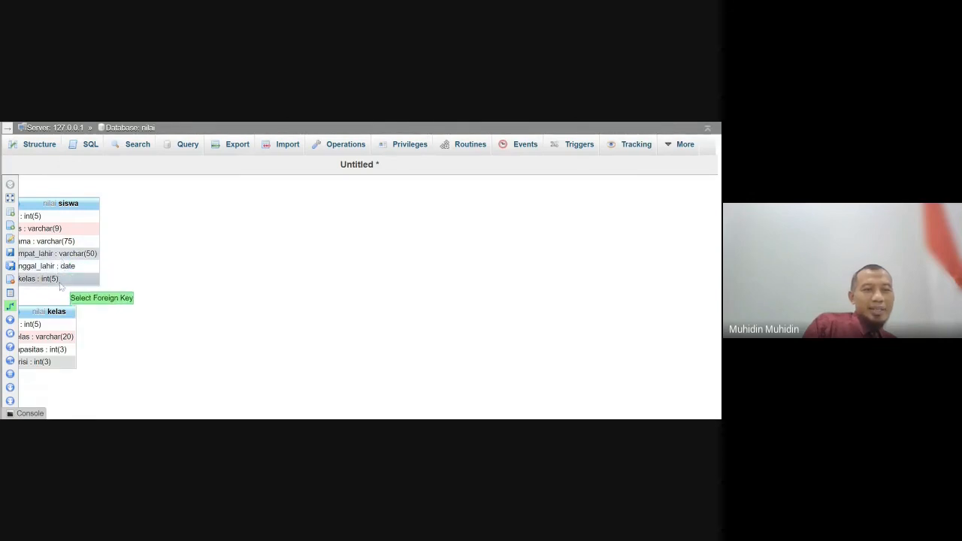
click(59, 278)
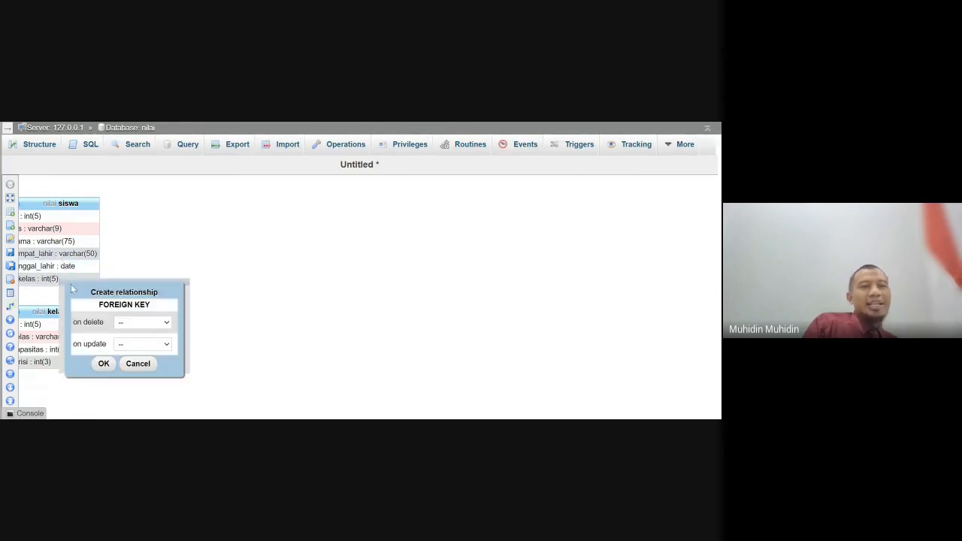
click(136, 336)
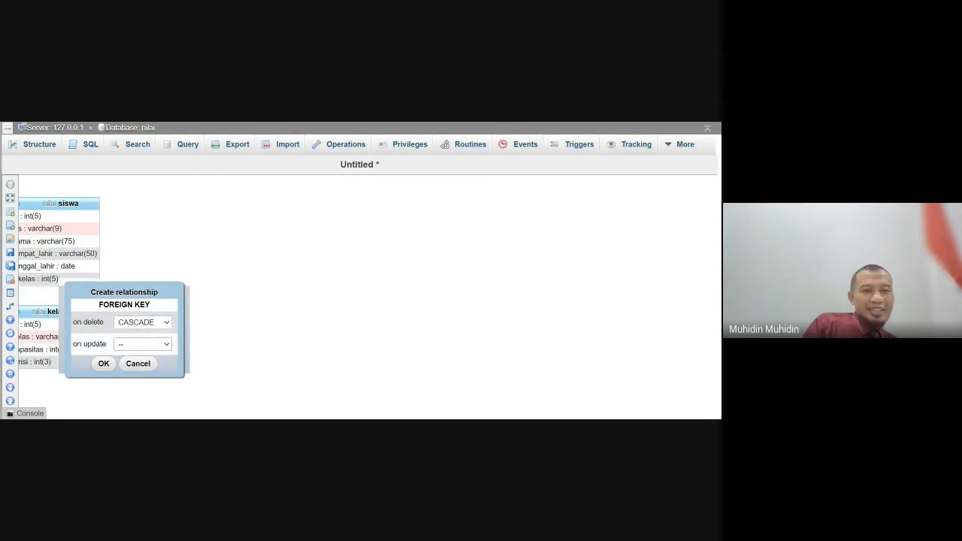
click(127, 357)
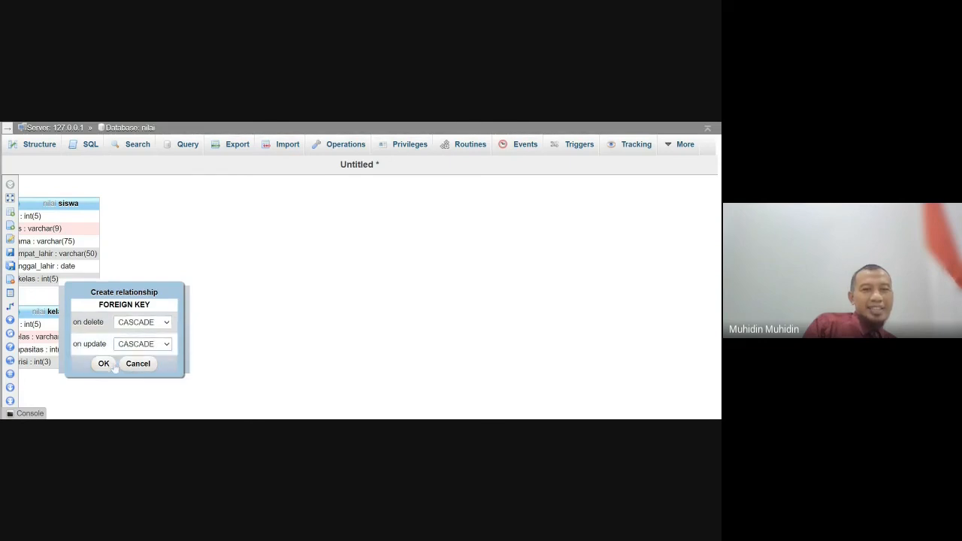
click(109, 366)
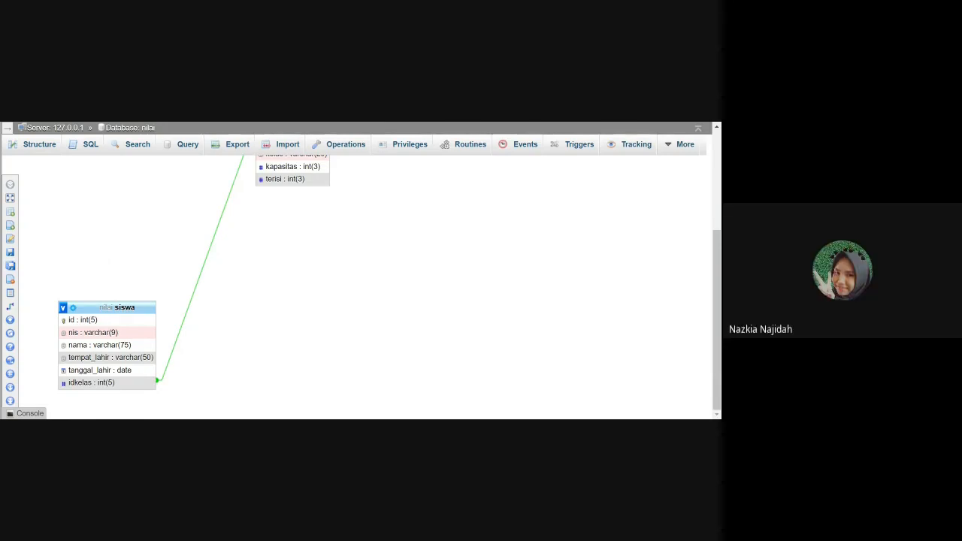
- Open the siswa table from the nilai database structure and review its stored rows
click(19, 147)
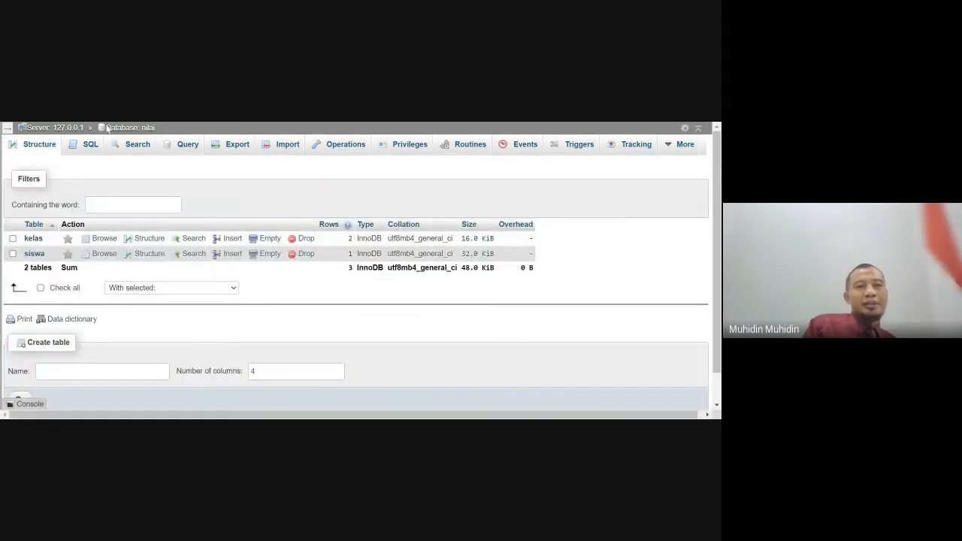
click(34, 254)
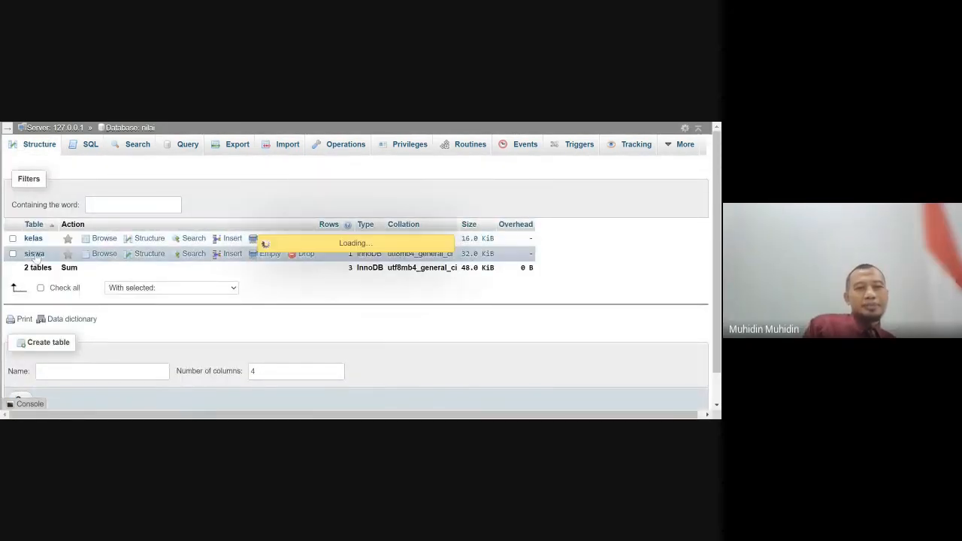
scroll(240, 286, down, 3)
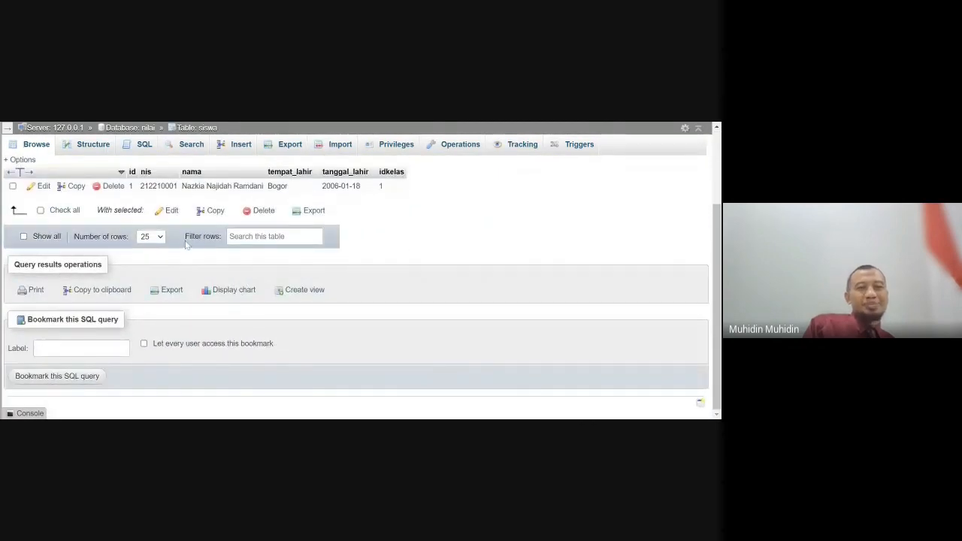
scroll(187, 225, up, 3)
scroll(186, 240, down, 2)
scroll(186, 245, down, 1)
scroll(165, 230, up, 3)
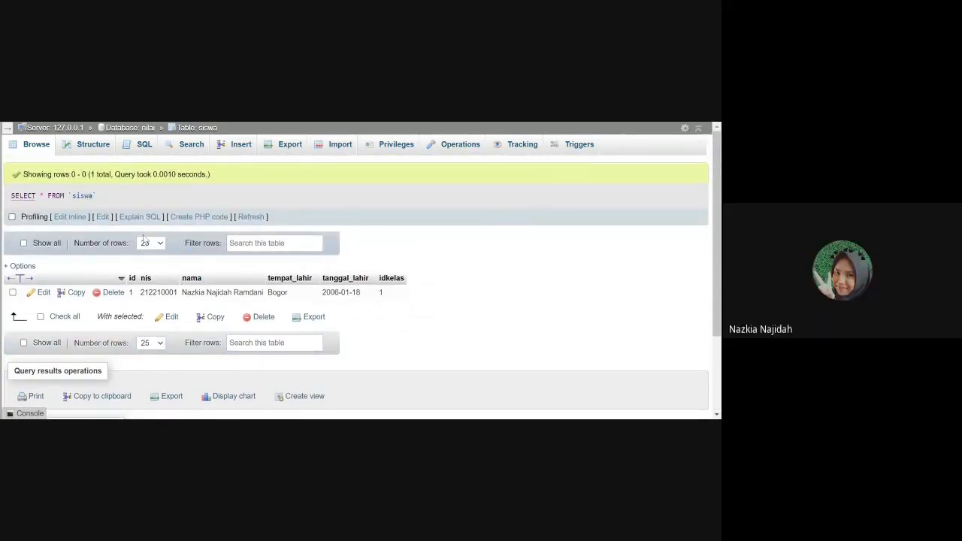
- Begin a new siswa record and enter the student's ID number in nis
click(228, 144)
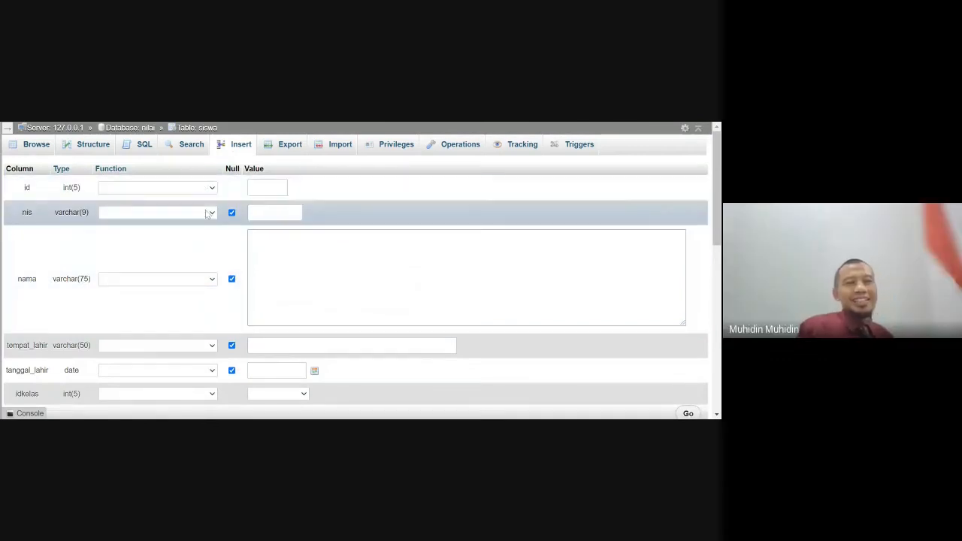
click(275, 212)
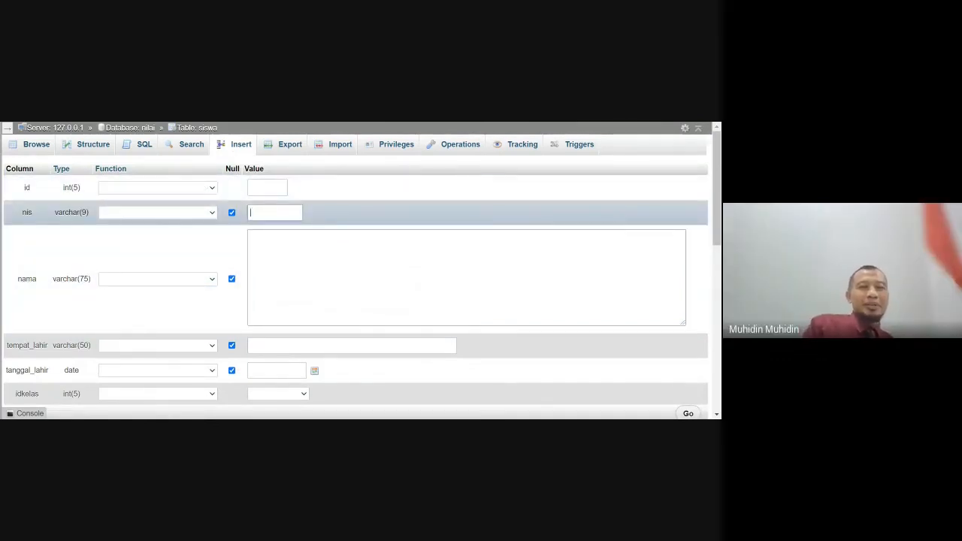
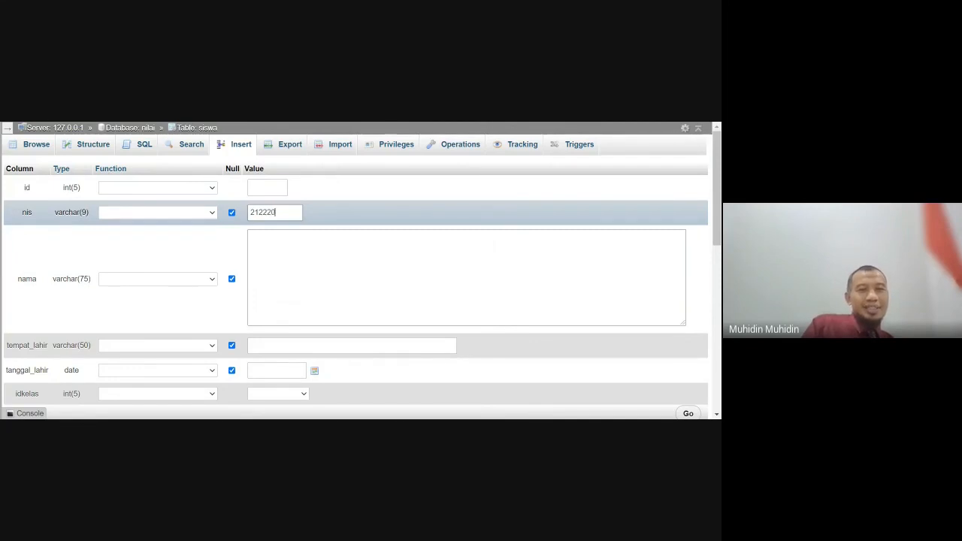
key(Tab)
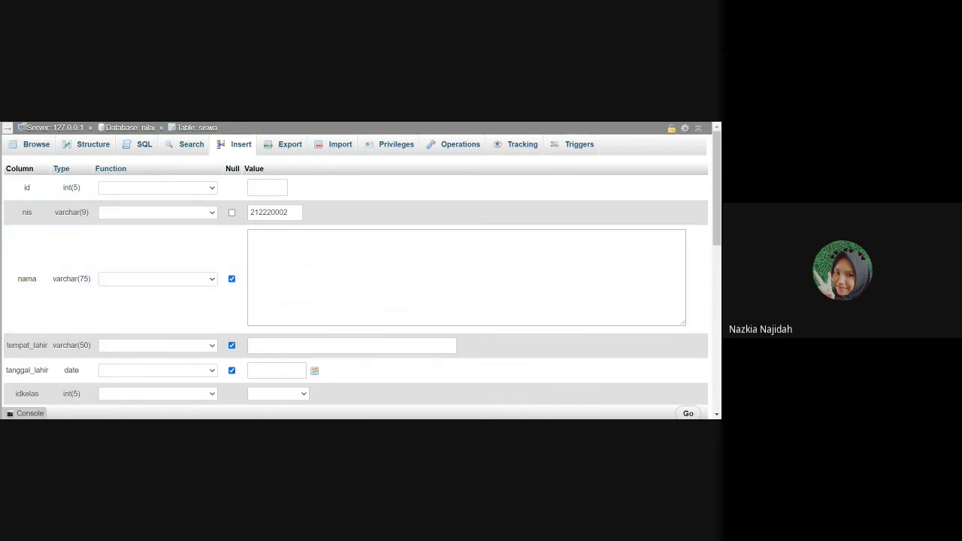
- Fill in the student's full name, the birthplace Bogor and the date of birth
click(250, 237)
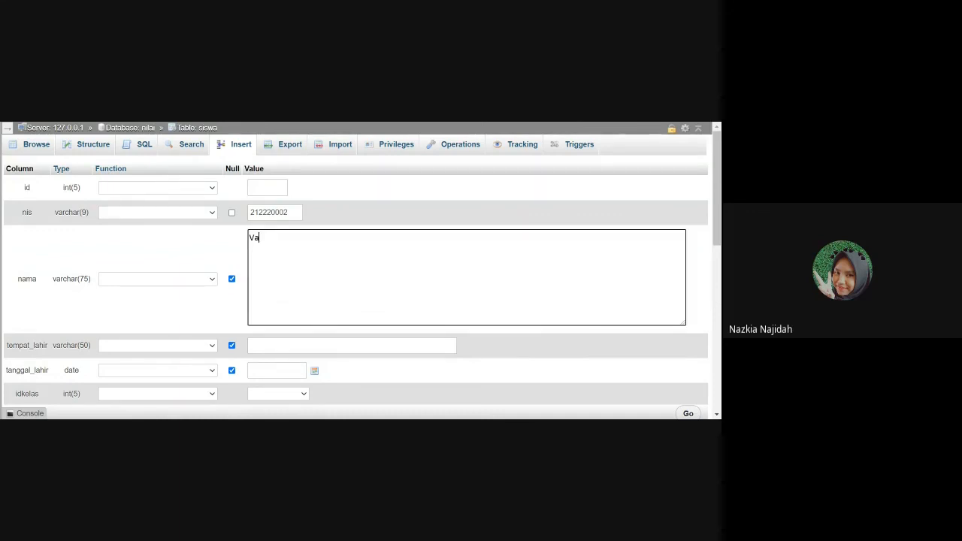
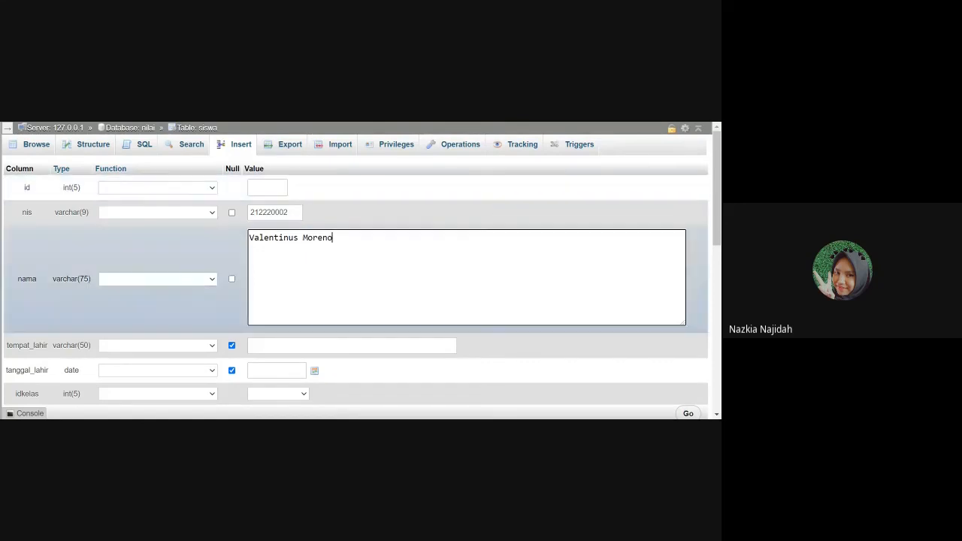
click(352, 345)
text(Bogor)
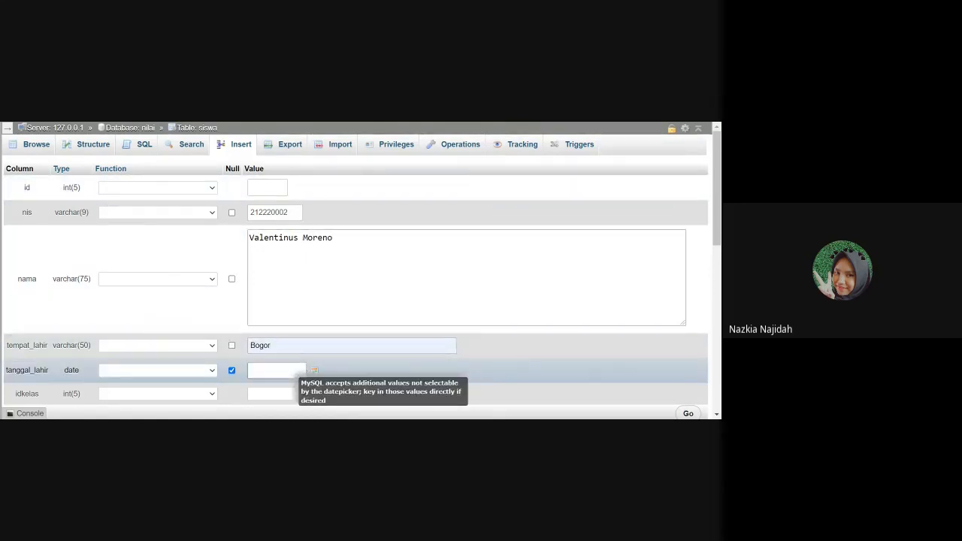
click(295, 369)
click(269, 385)
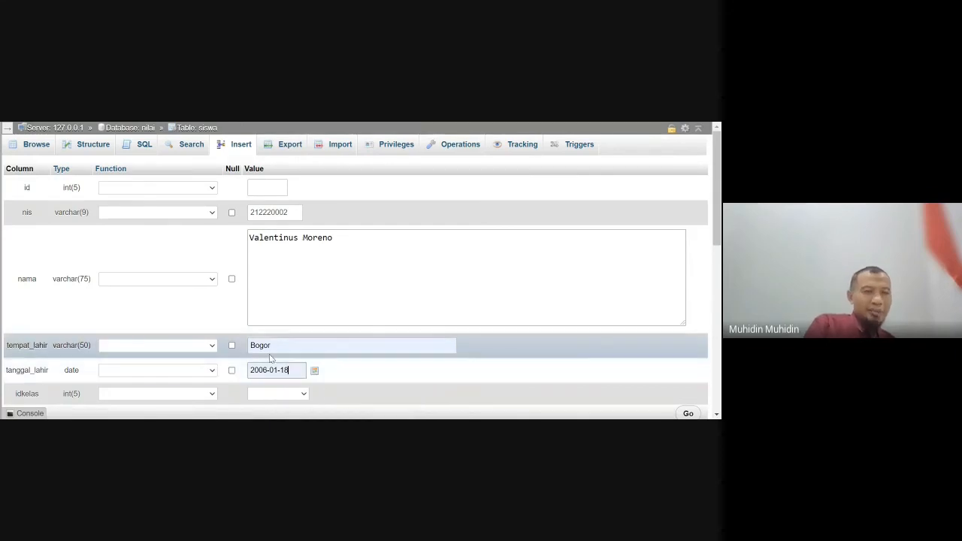
- Set idkelas to X IPA U 2 - 2 and submit the new siswa record
scroll(269, 354, down, 1)
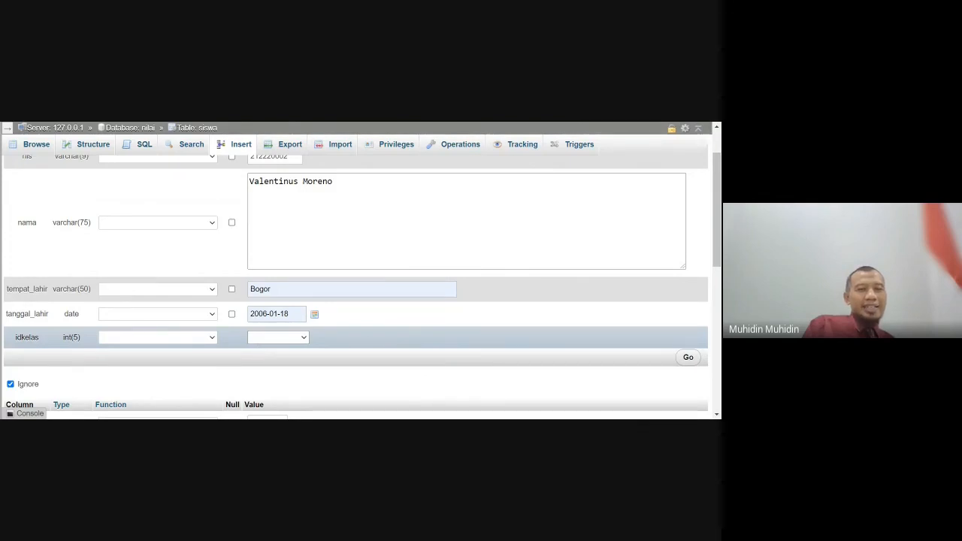
click(275, 370)
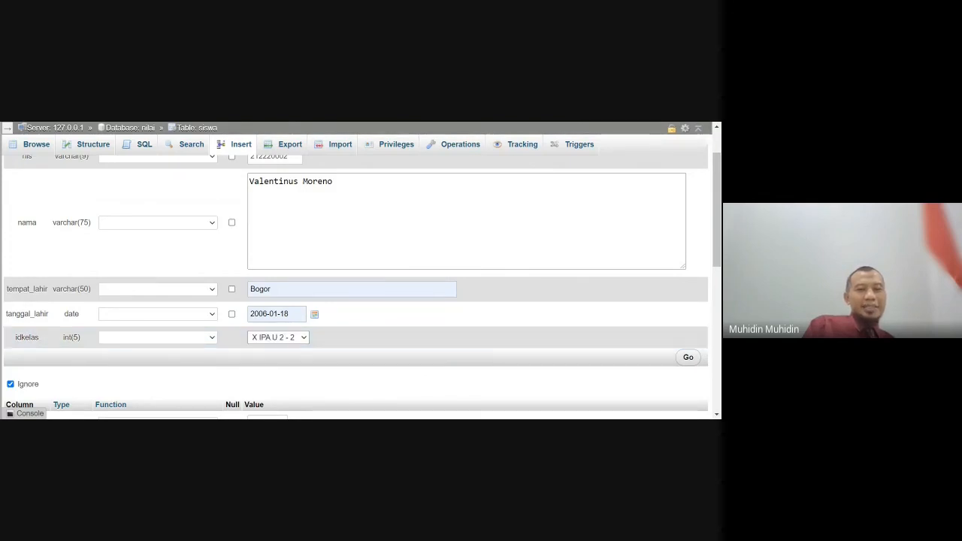
scroll(269, 372, down, 3)
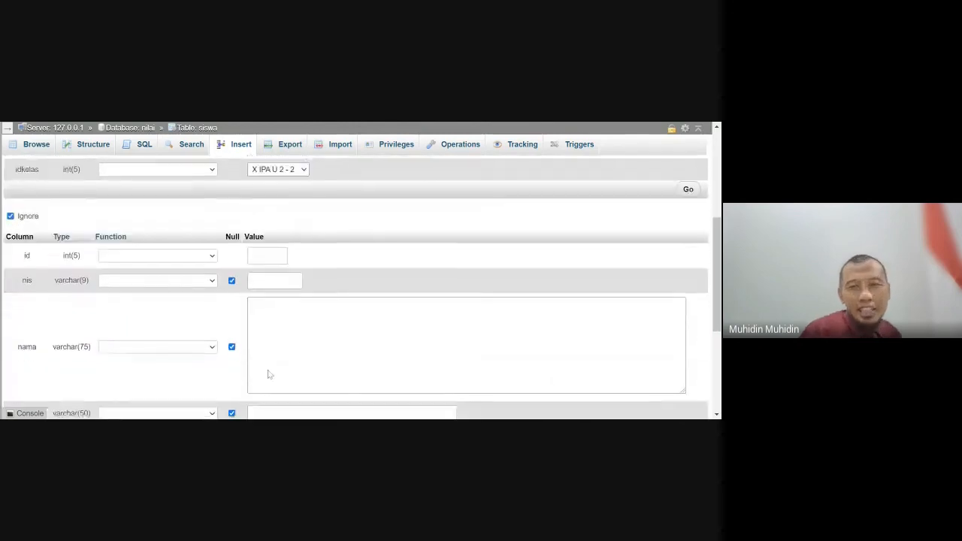
scroll(281, 334, up, 2)
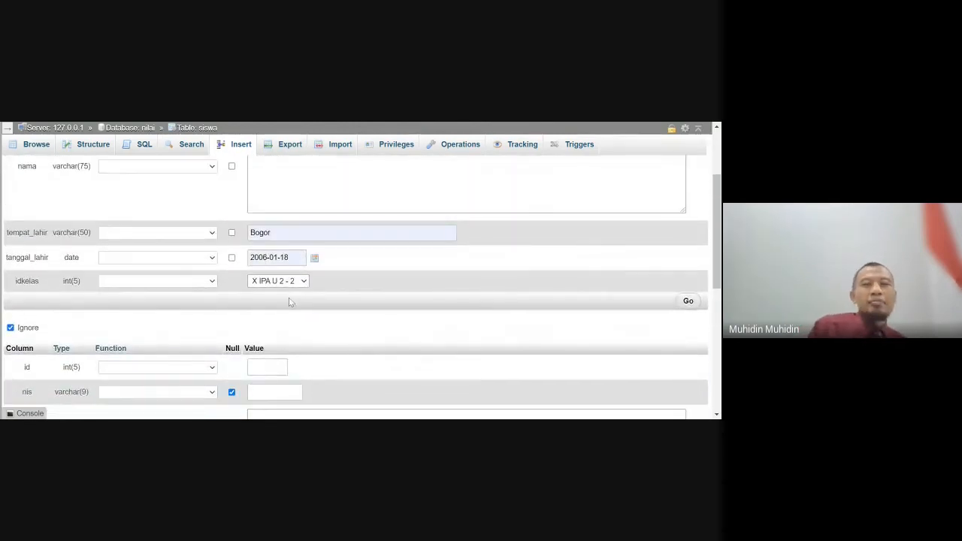
scroll(289, 302, up, 2)
scroll(290, 302, down, 1)
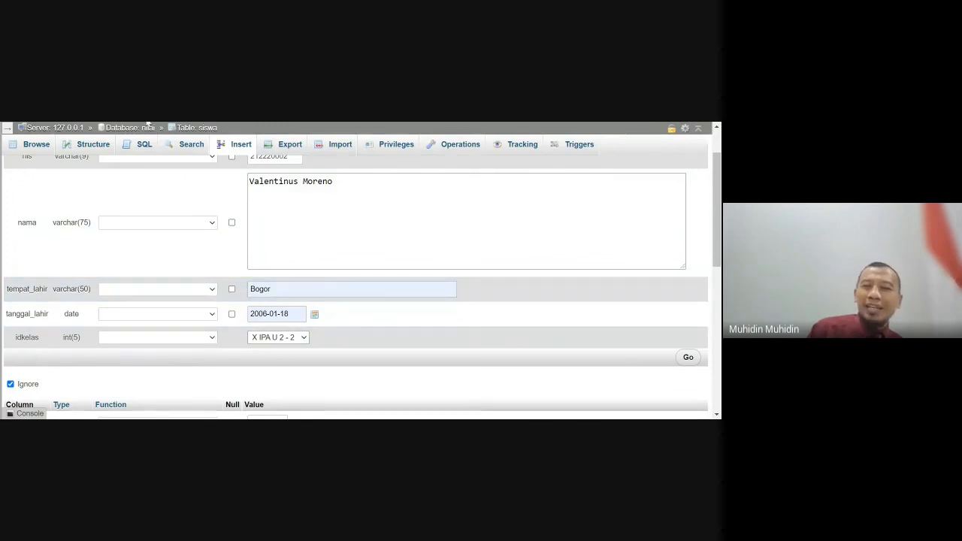
click(688, 357)
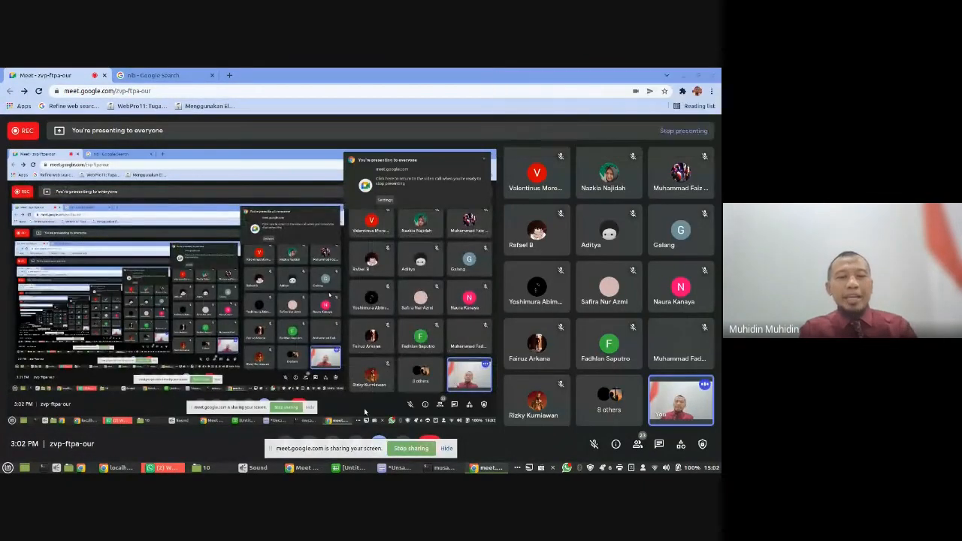
- Switch to the file manager and create a folder named nilai inside /var/www/html/pesat/10
key(alt+Tab)
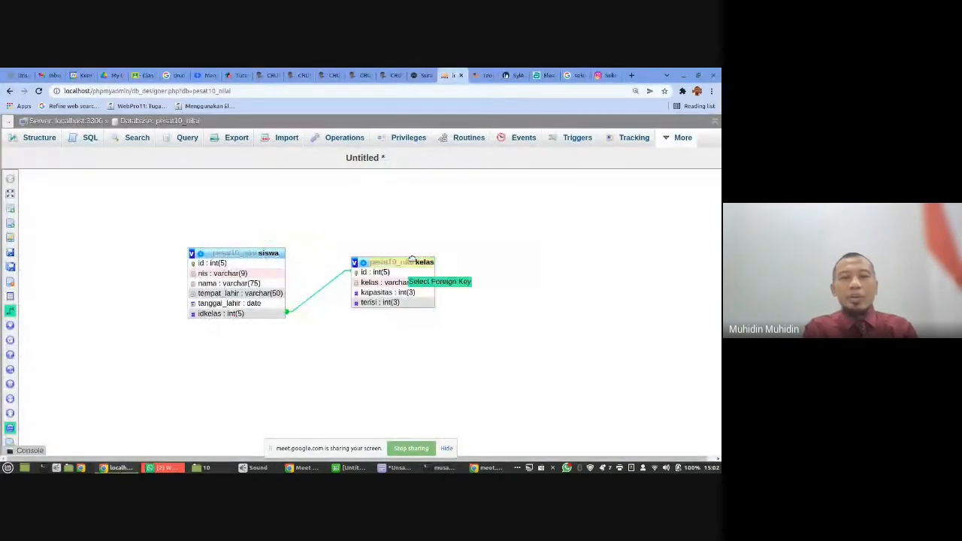
key(alt+Tab)
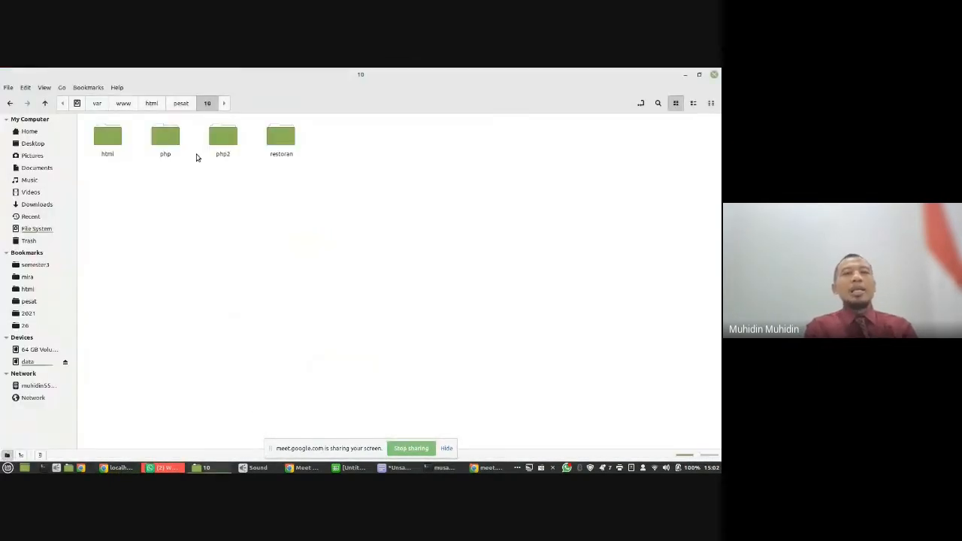
right_click(163, 198)
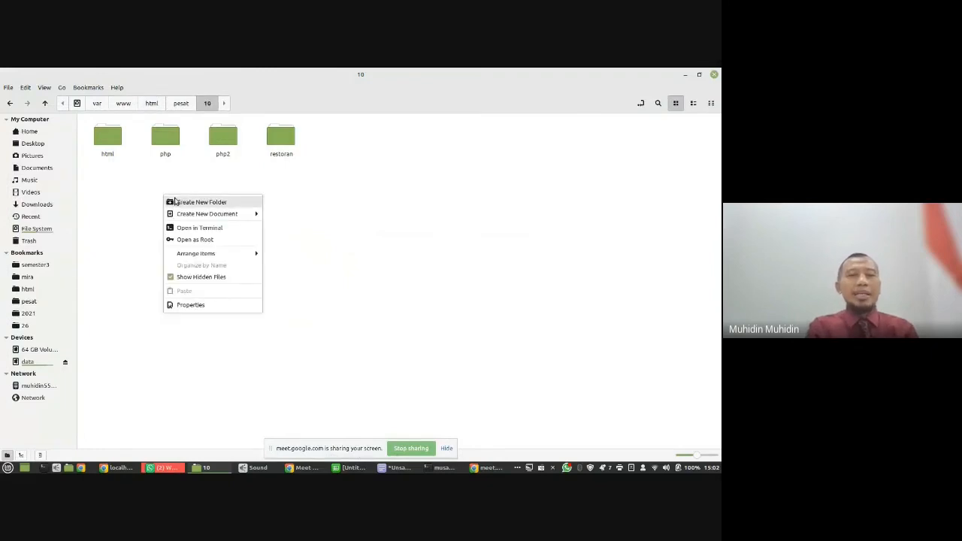
click(174, 201)
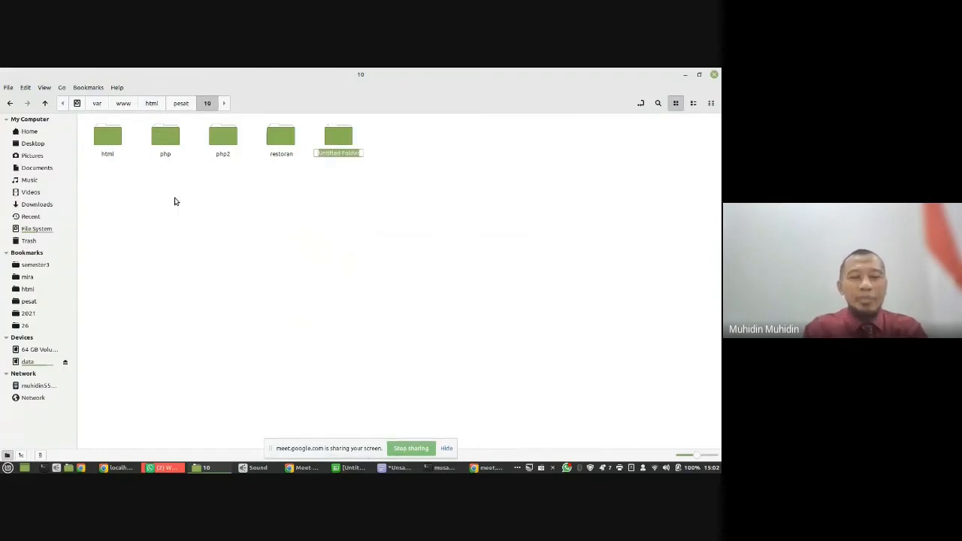
text(nilai)
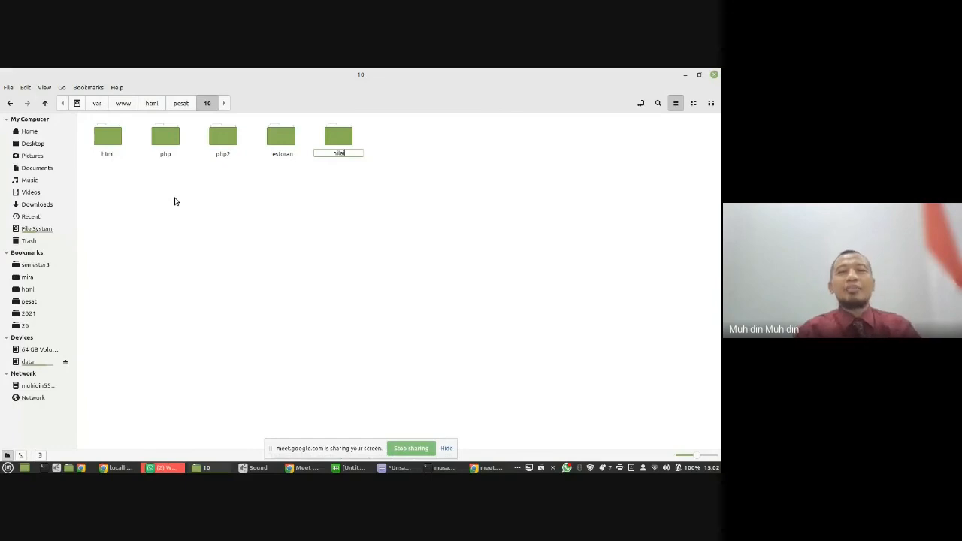
key(Return)
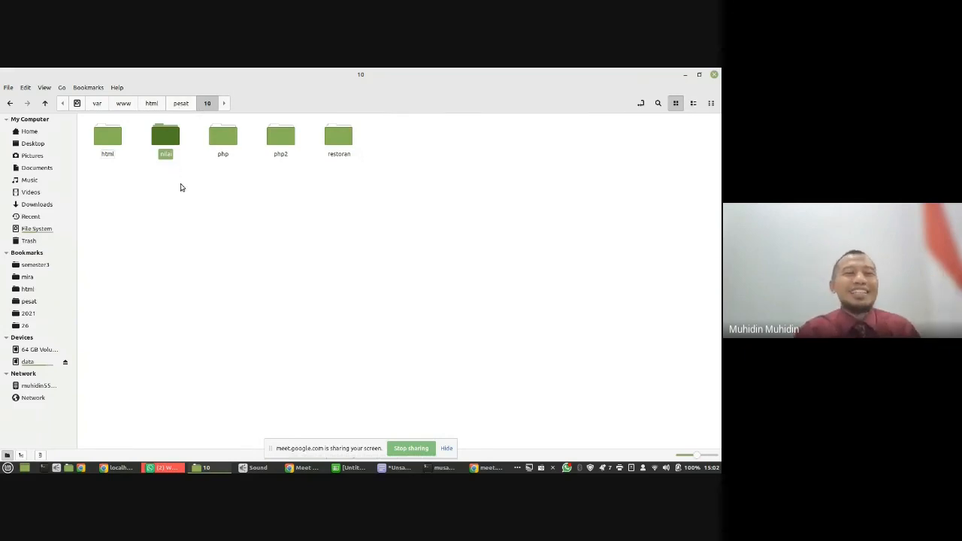
- Load localhost/pesat/10 in a new browser tab and open the nilai directory listing
click(119, 467)
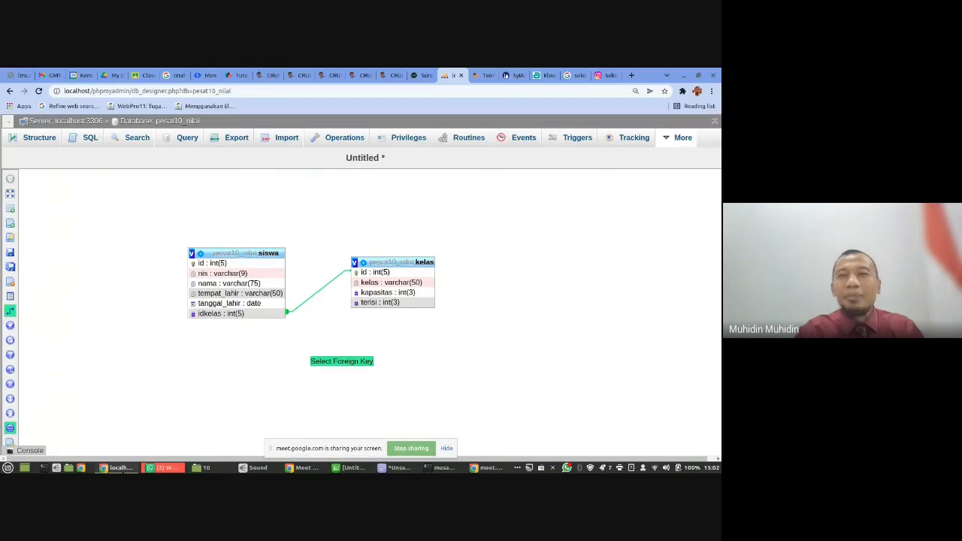
click(631, 75)
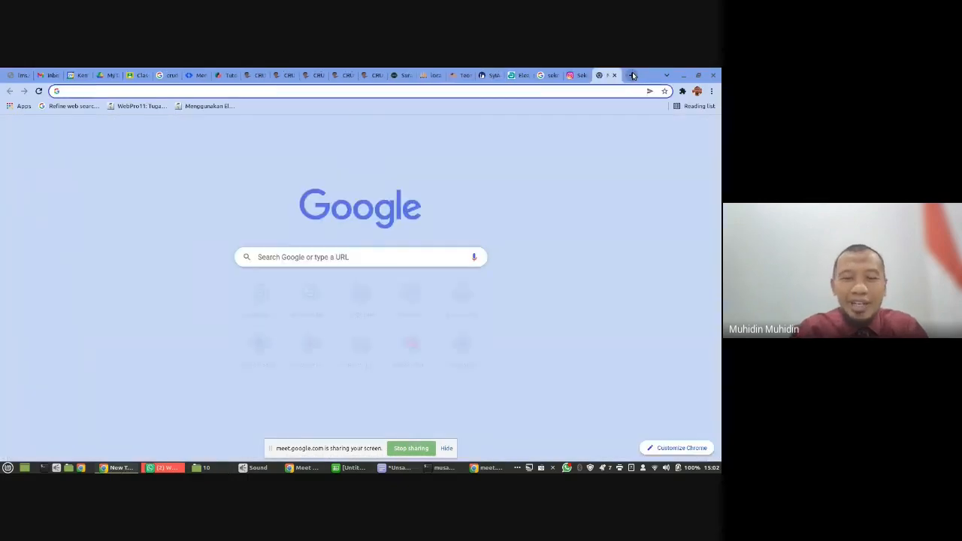
text(loca)
key(Right)
key(BackSpace)
key(BackSpace)
key(BackSpace)
key(BackSpace)
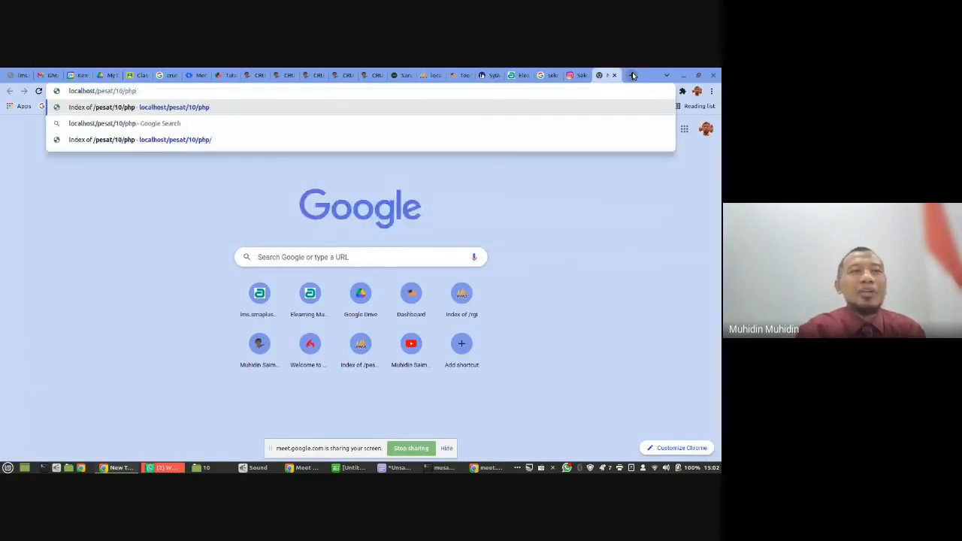
key(Return)
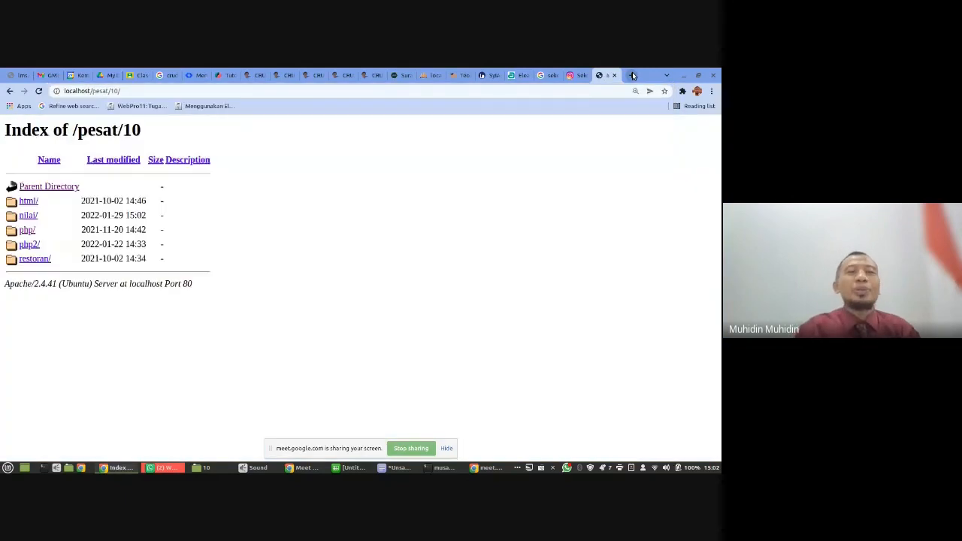
click(30, 216)
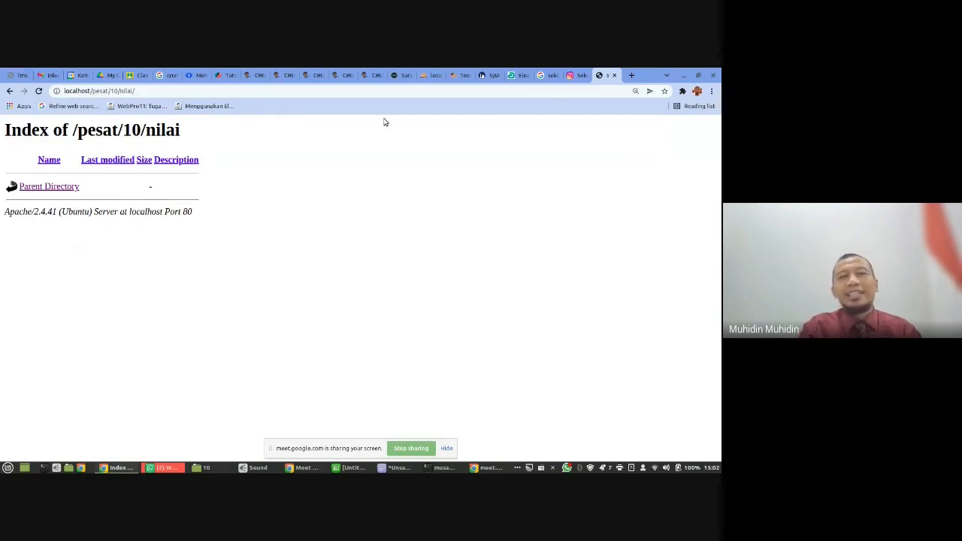
- Open the CRUD PHP Native Anggota (2) article from the tutorial's contents page and review its Menu Awal and index.php code
click(371, 75)
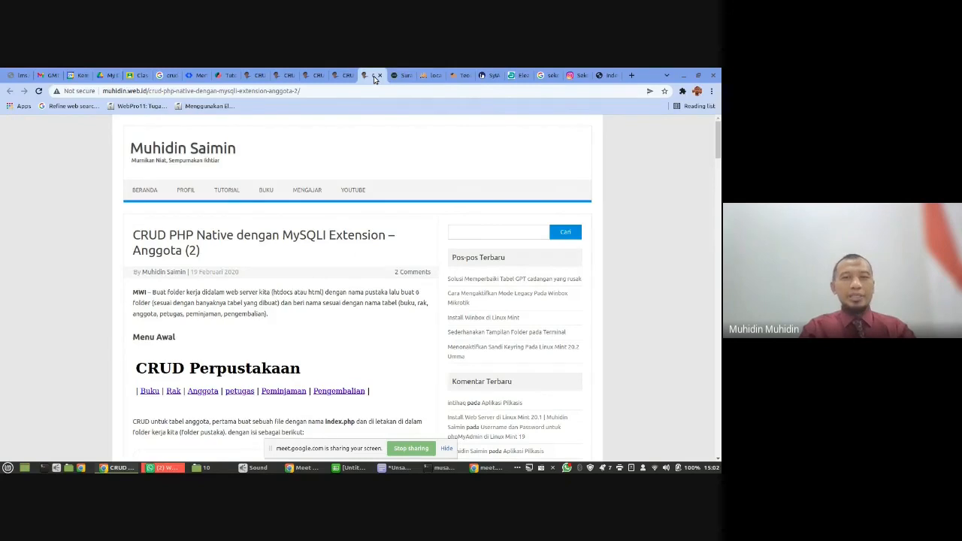
click(278, 75)
click(254, 75)
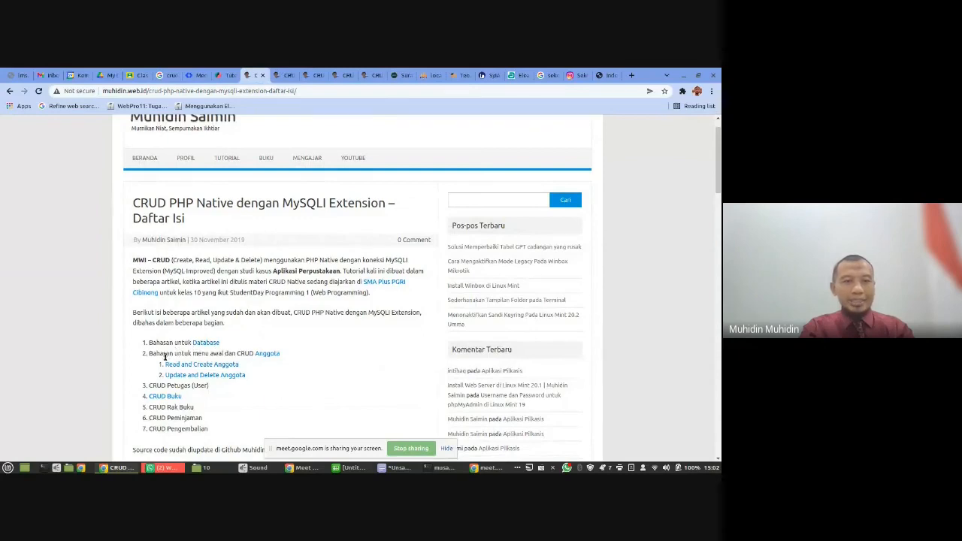
right_click(264, 353)
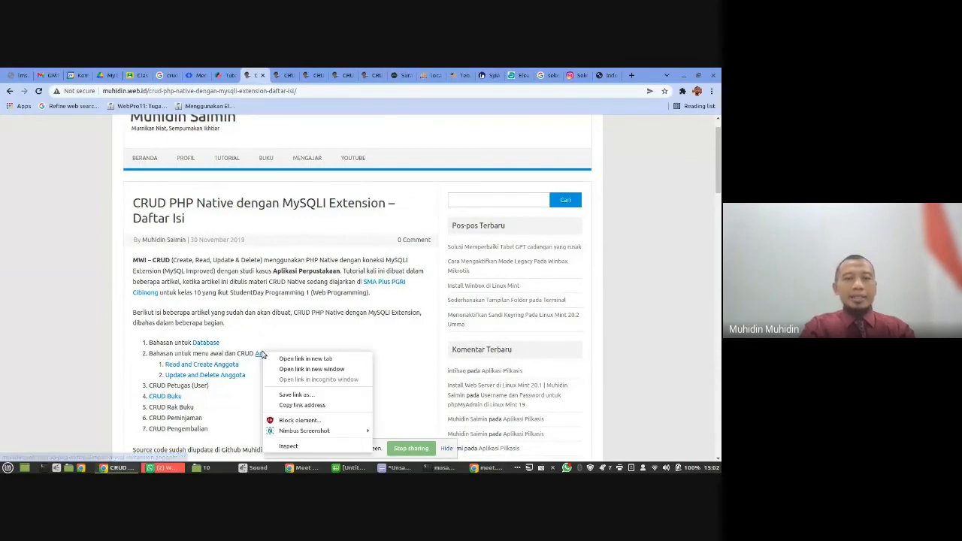
click(281, 360)
click(274, 77)
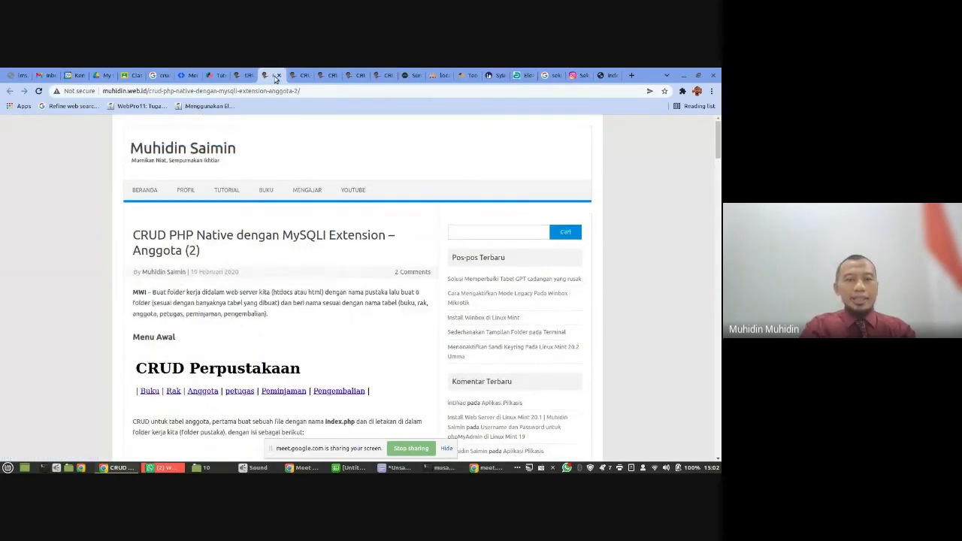
scroll(226, 226, down, 3)
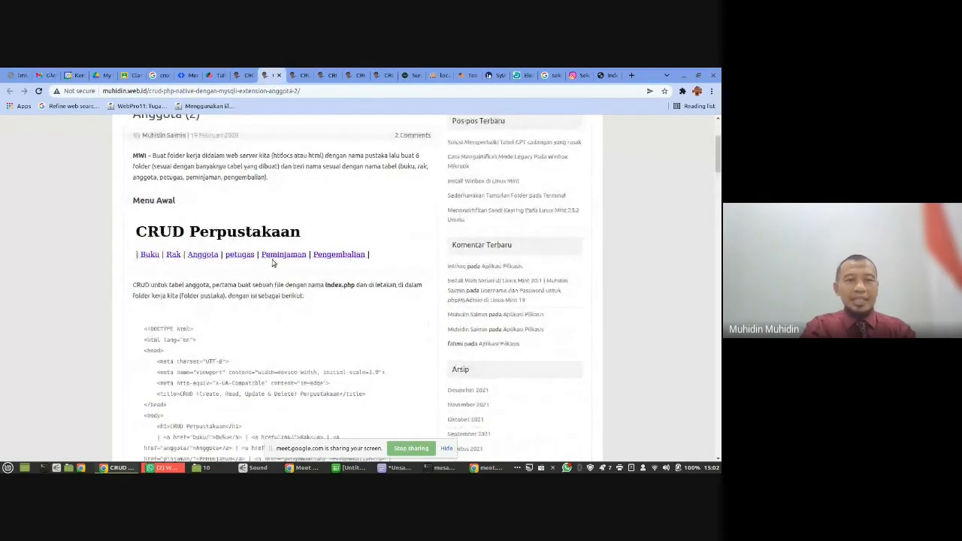
scroll(229, 356, down, 3)
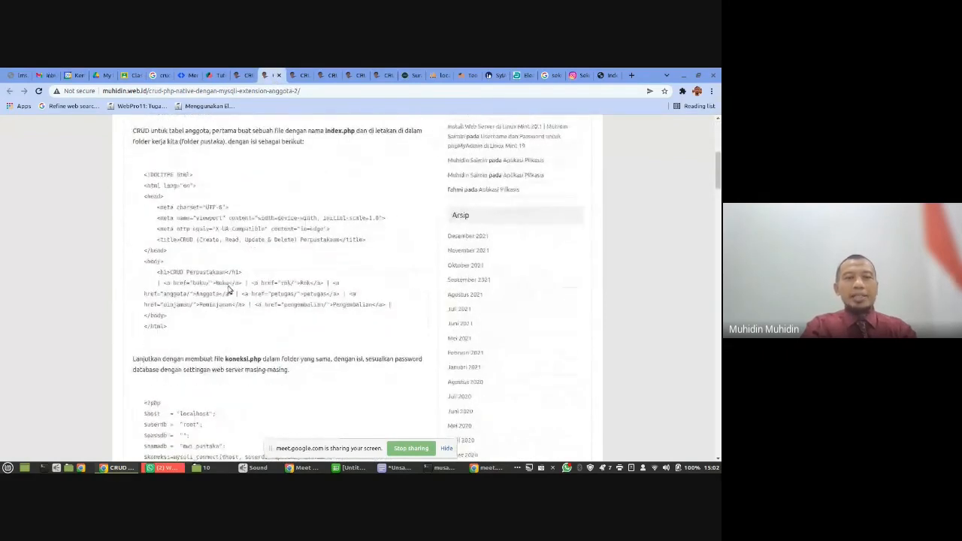
scroll(229, 289, up, 2)
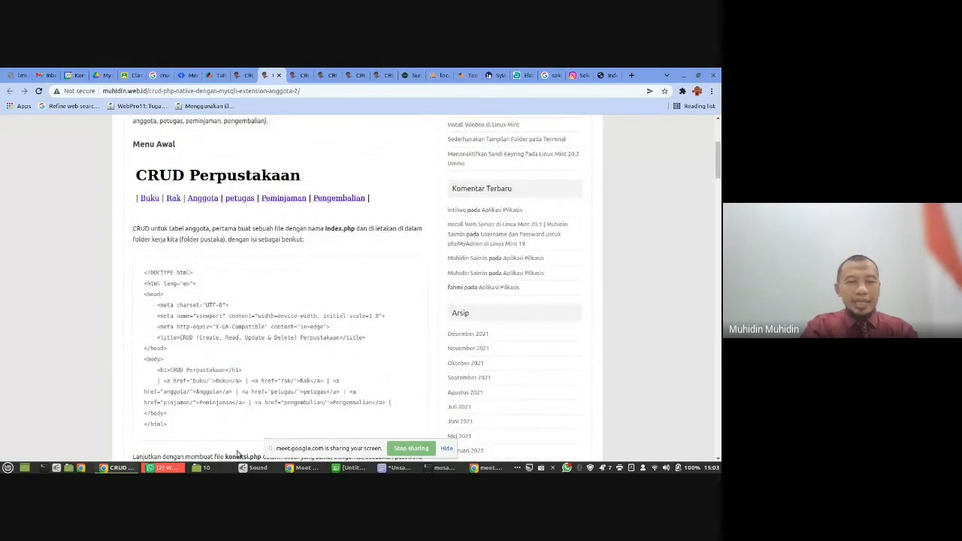
- Launch Visual Studio Code and open the pesat/10/nilai folder as the project
click(8, 467)
click(27, 316)
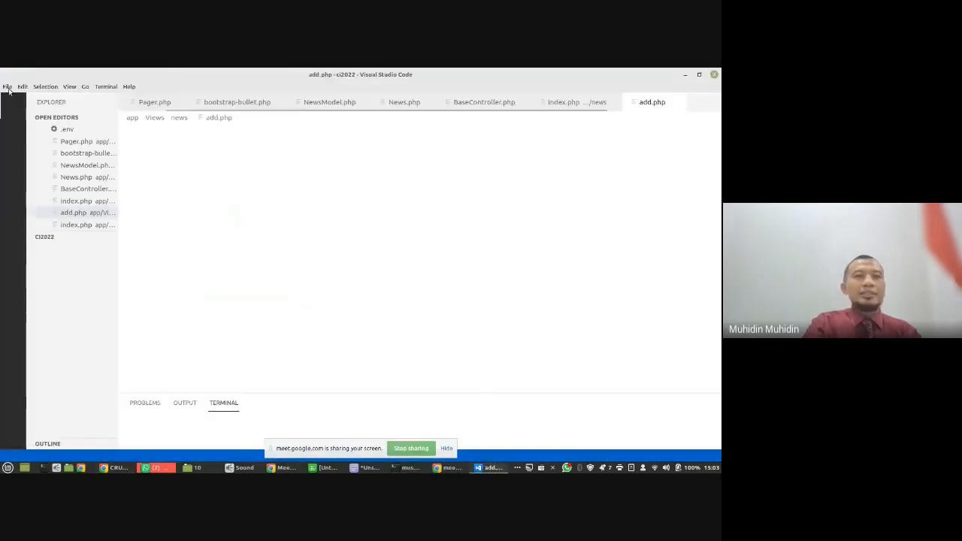
click(8, 87)
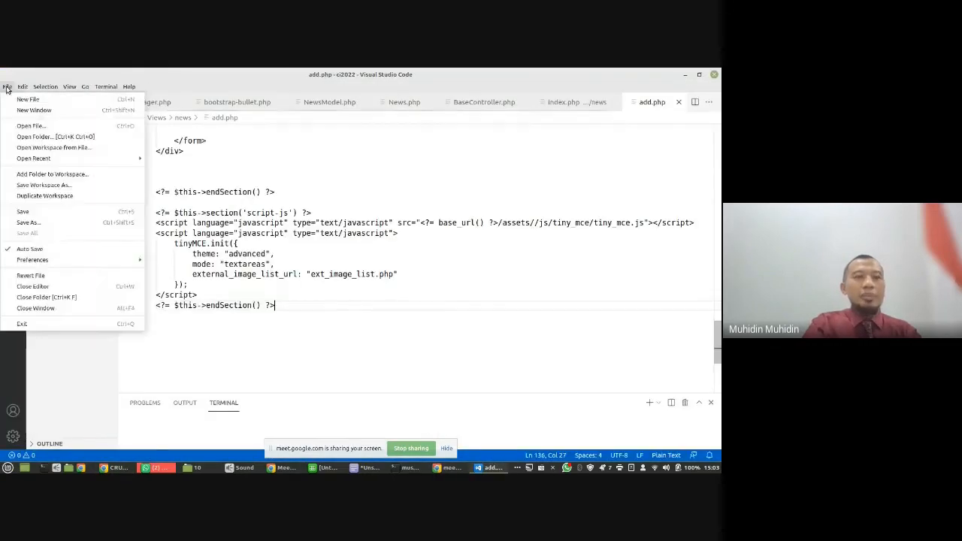
click(35, 137)
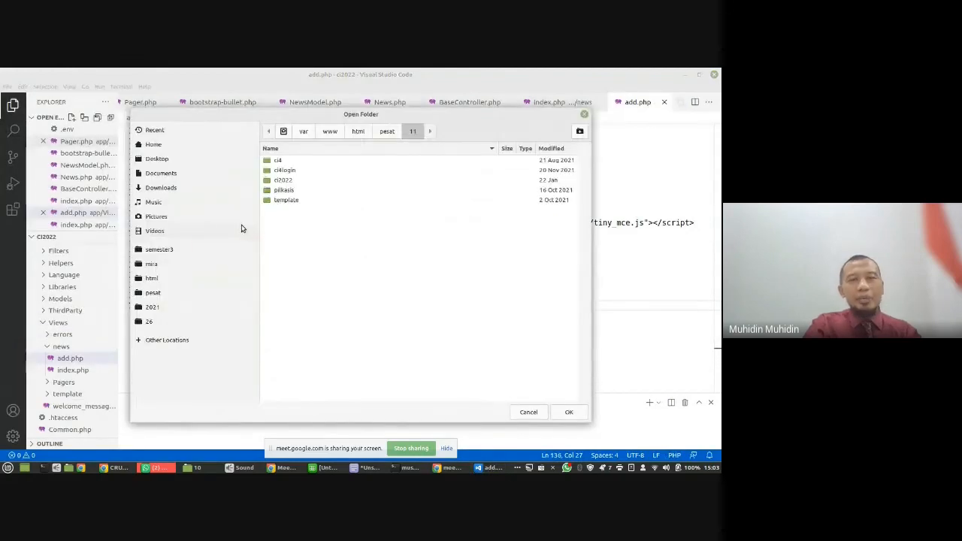
click(387, 131)
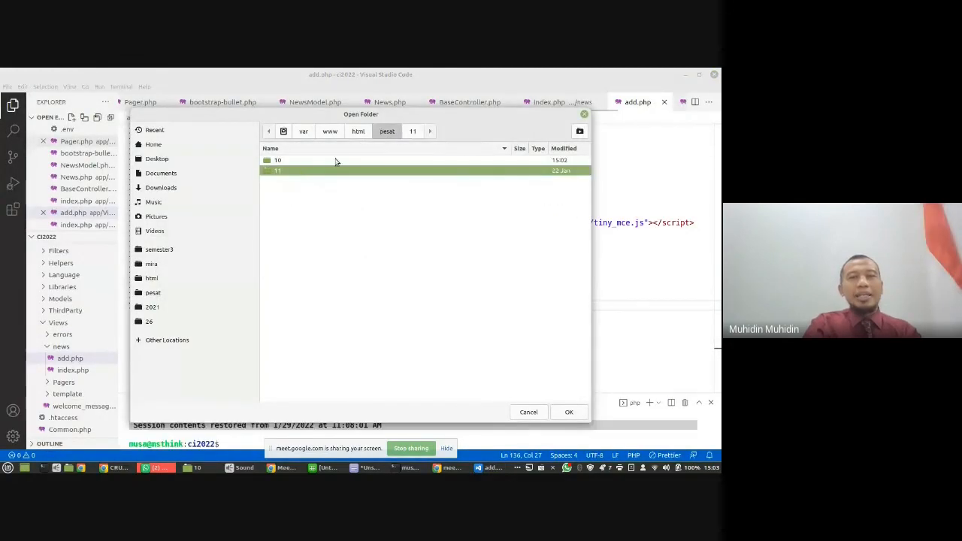
double_click(295, 160)
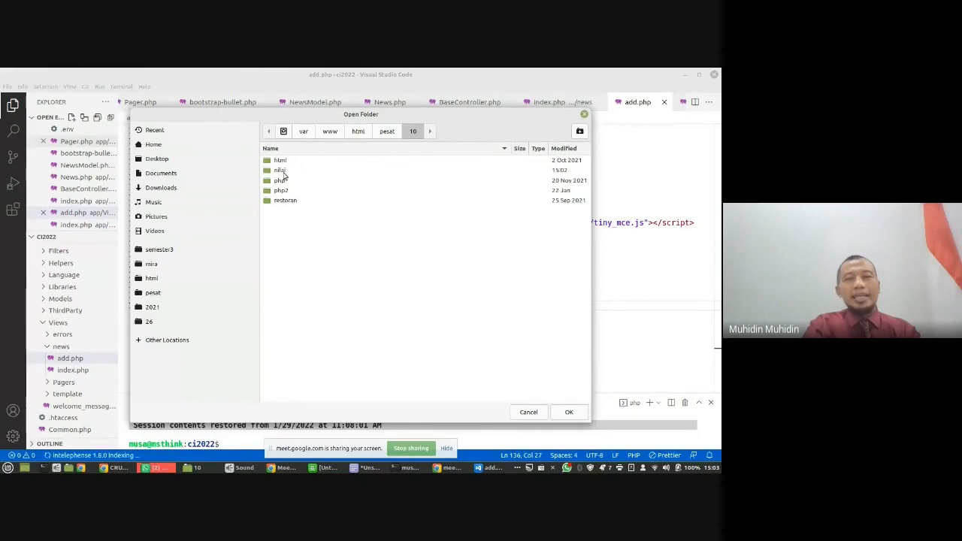
double_click(280, 171)
click(568, 412)
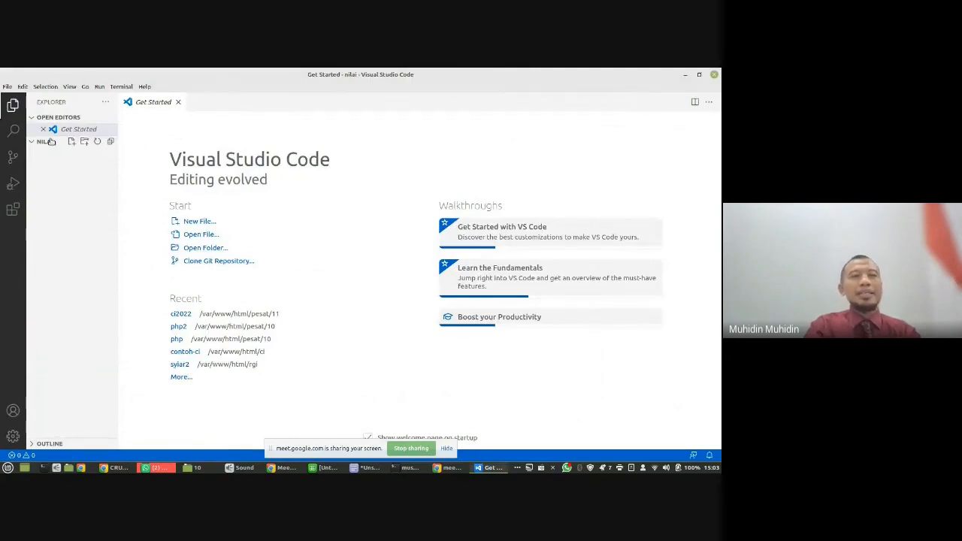
- Create a new file named index.php in the nilai project
click(72, 142)
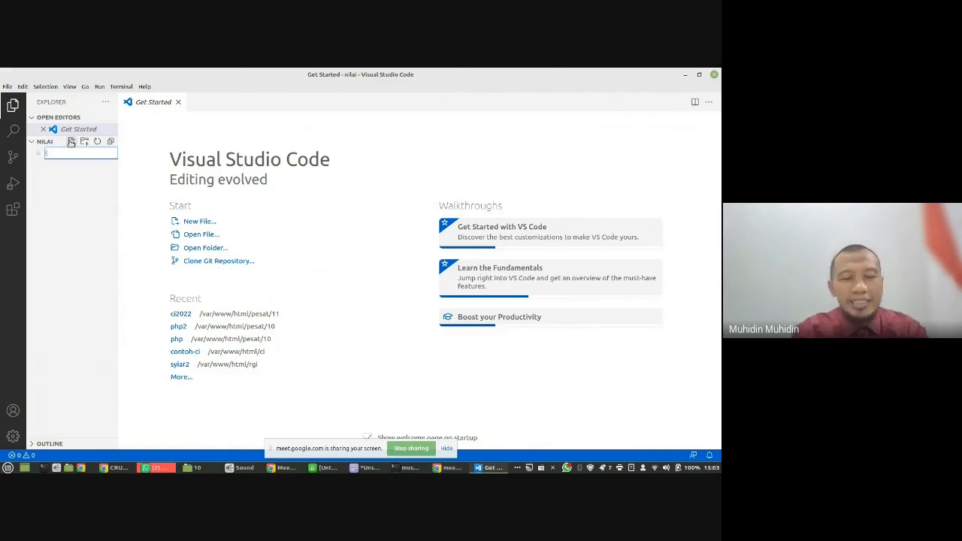
text(index.php)
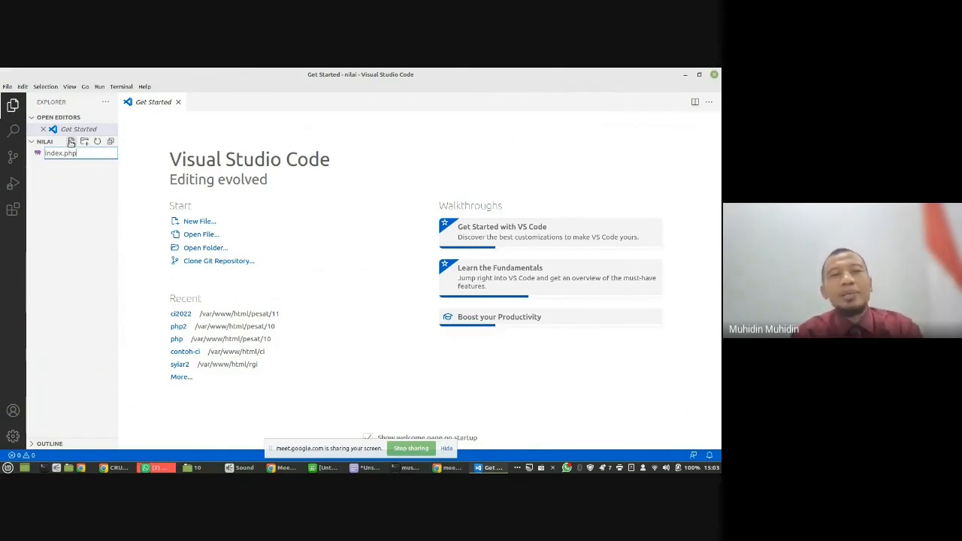
key(Return)
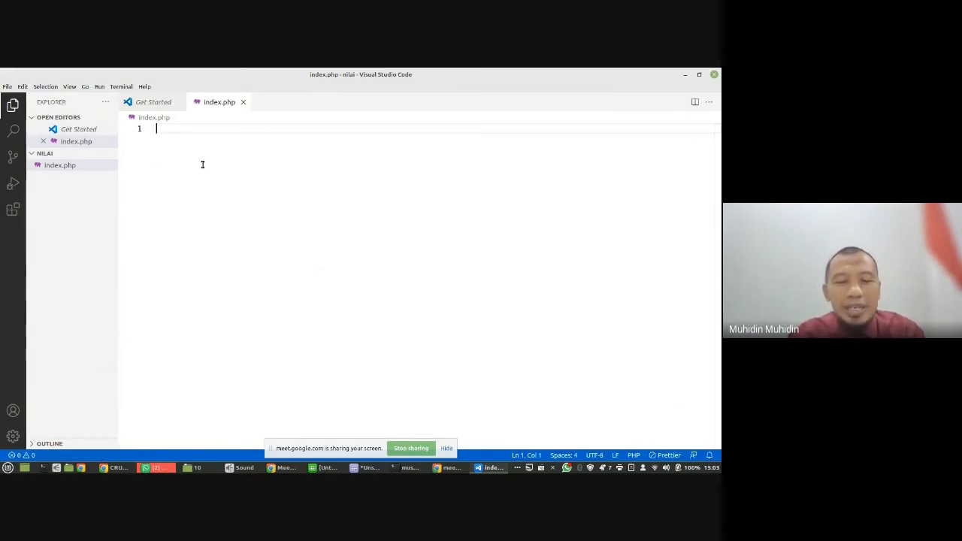
- Insert the HTML5 boilerplate in index.php and set the page title to "Data Nilai Siswa"
text(html)
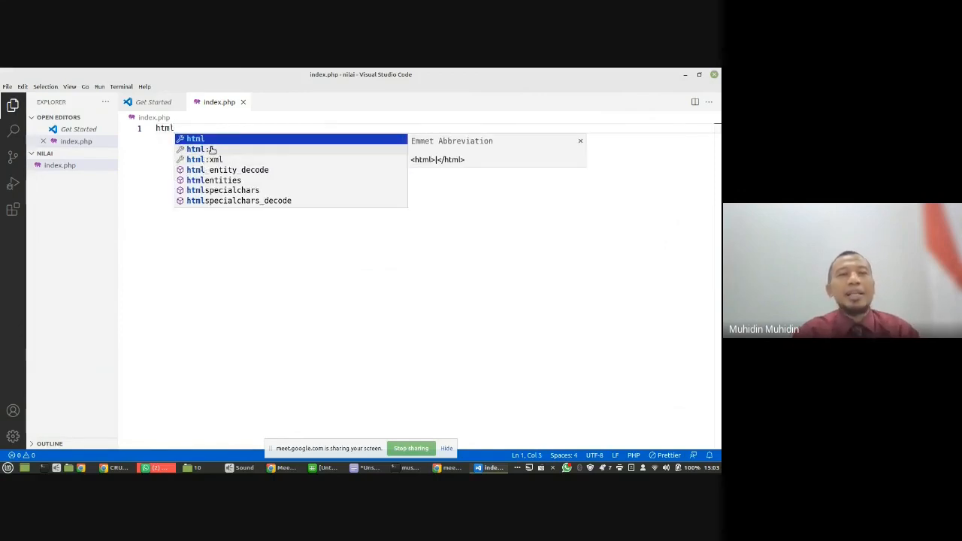
click(212, 150)
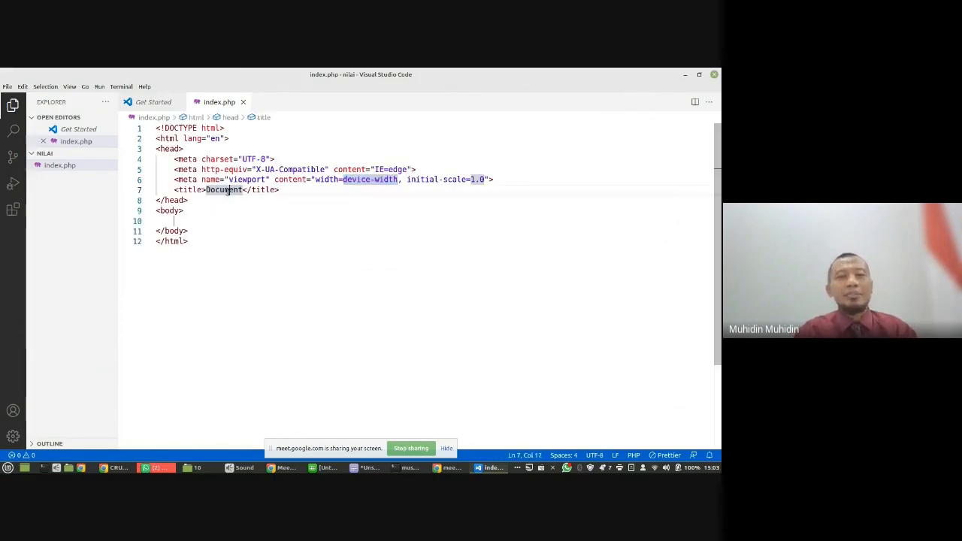
double_click(227, 192)
text(Data )
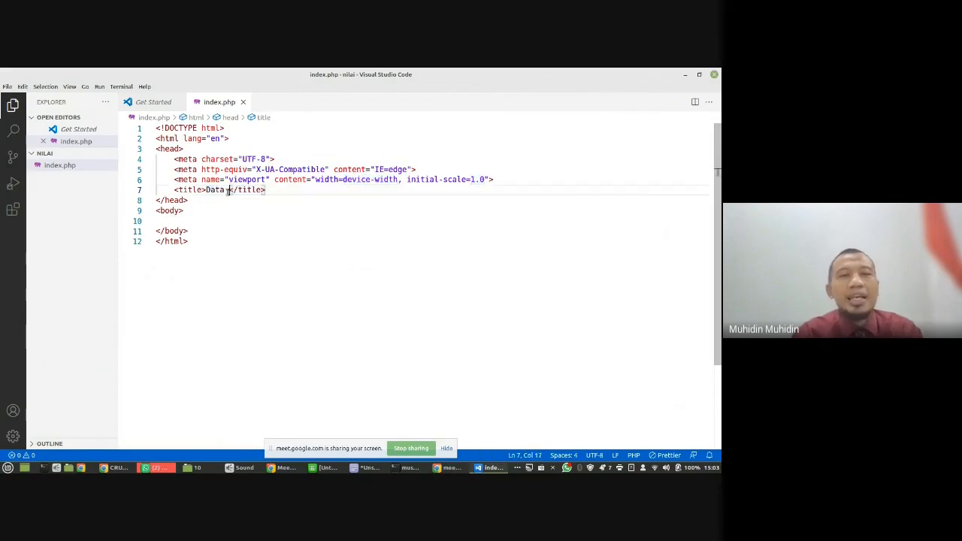
text(Nilai Siswa)
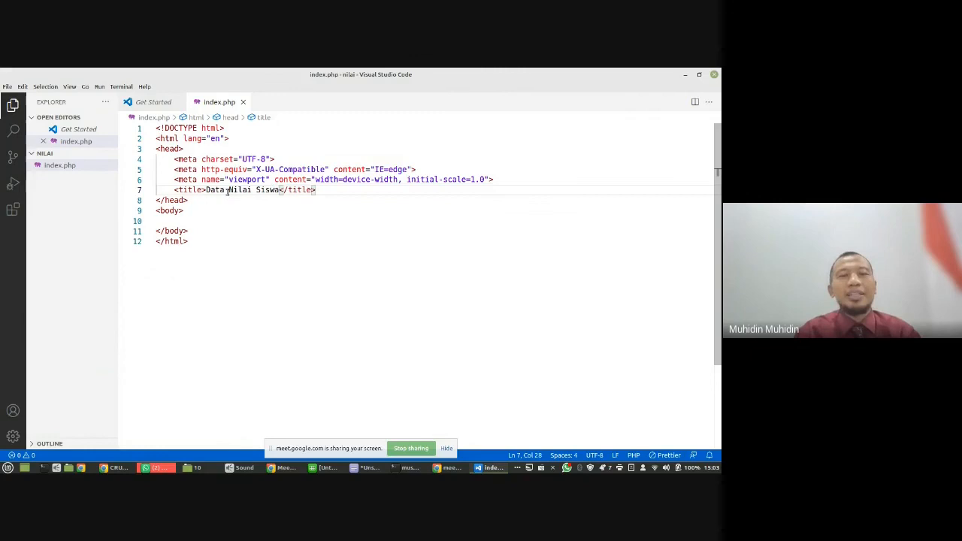
- Add an h1 heading reading "Data Nilai Siswa" inside the body of index.php
click(199, 225)
text(h1)
key(Tab)
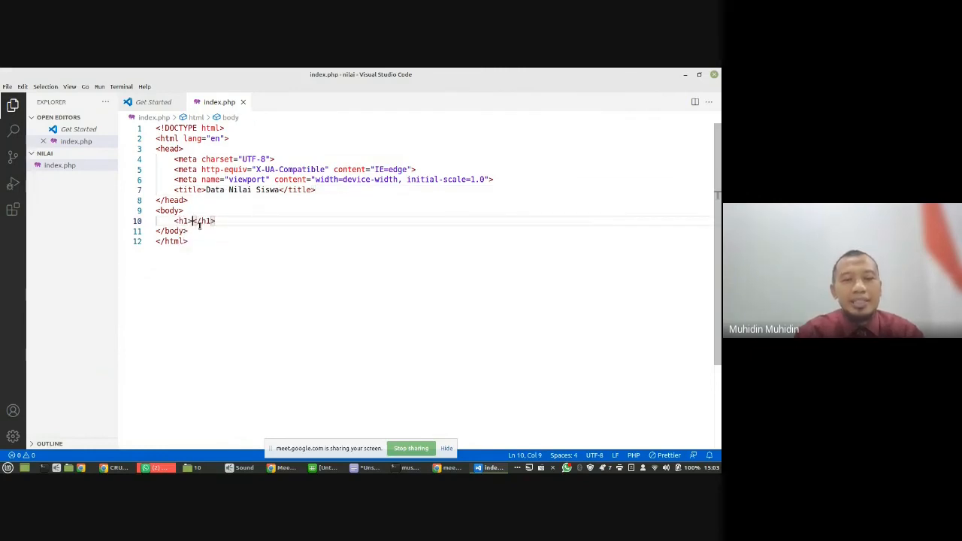
text(Data Nil)
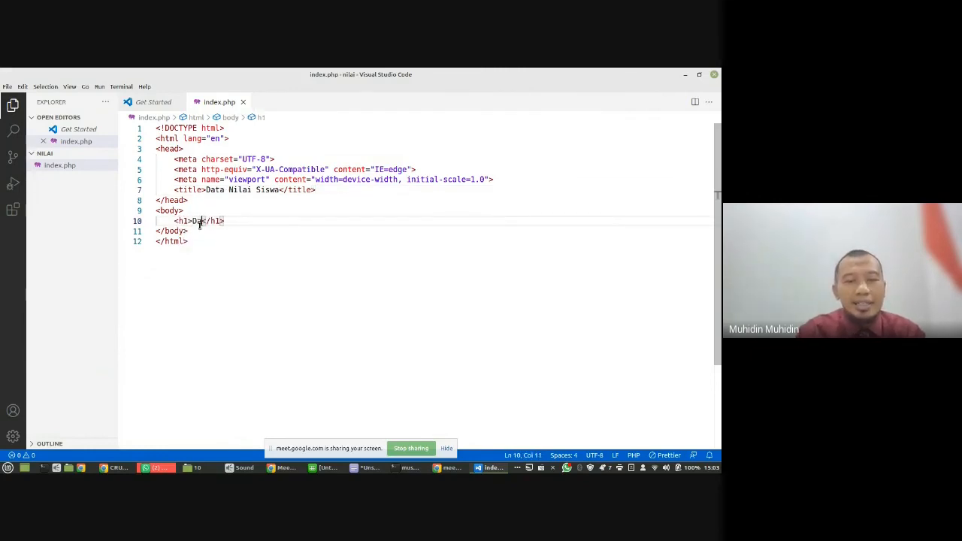
text(ai Siswa)
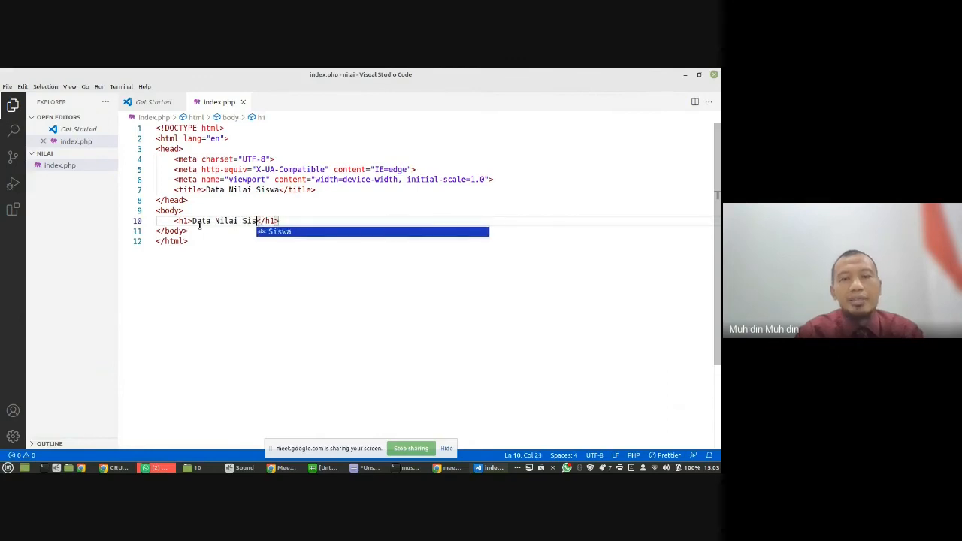
key(Right)
key(Right)
key(Right)
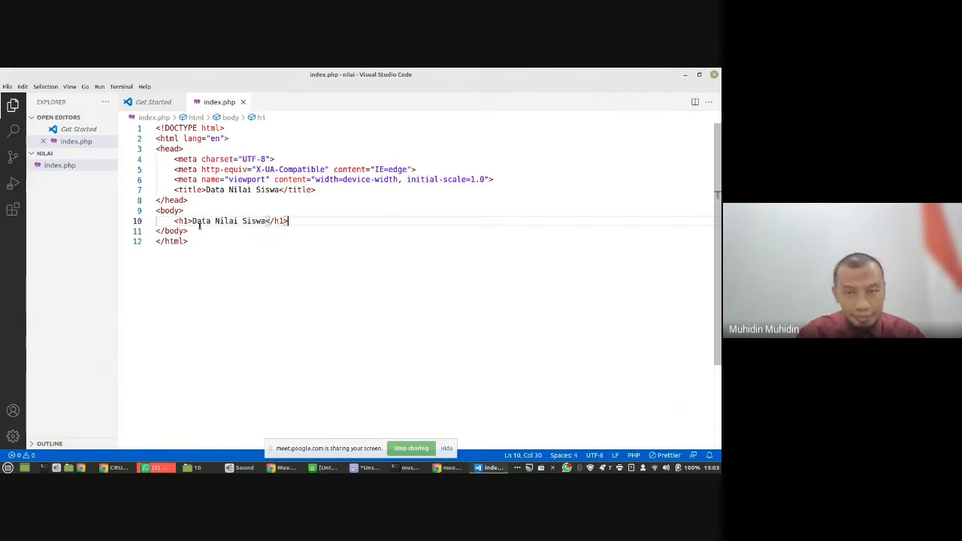
- Add an empty line below the h1 heading in the body of index.php
key(Return)
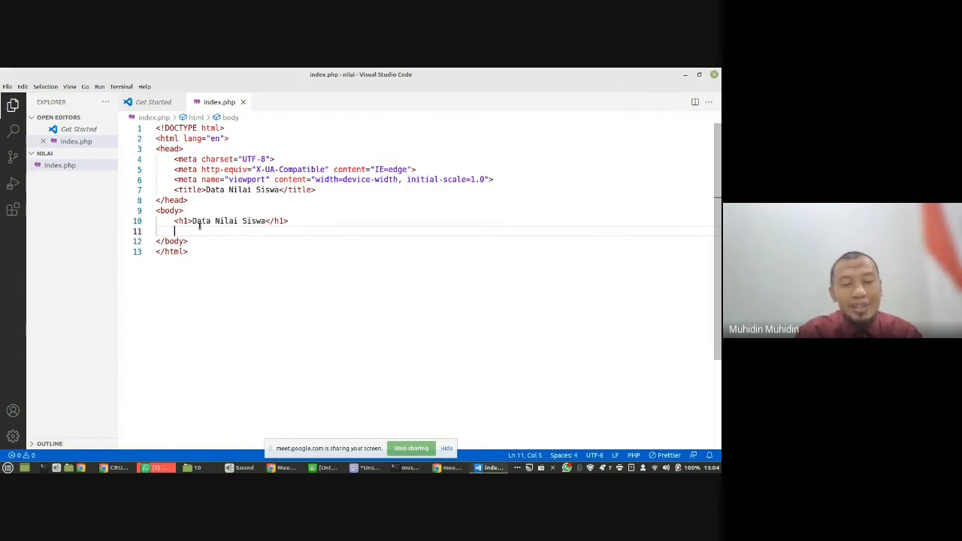
text(Tabel)
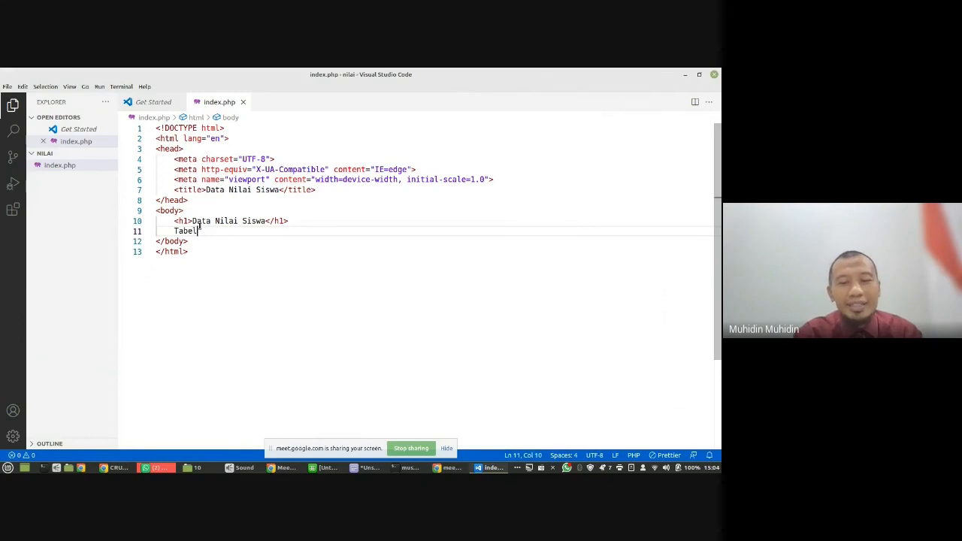
key(BackSpace)
key(BackSpace)
key(BackSpace)
key(BackSpace)
key(BackSpace)
key(BackSpace)
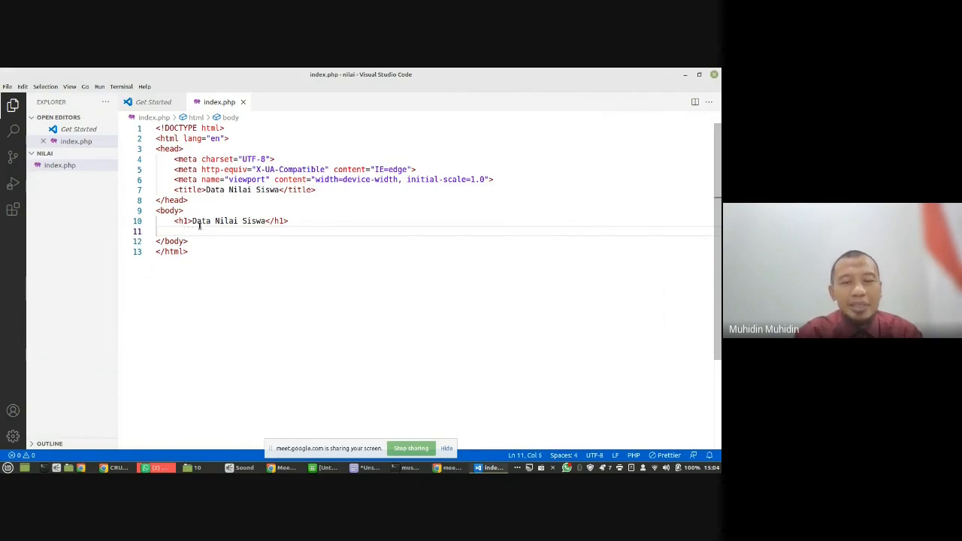
text(Kelas)
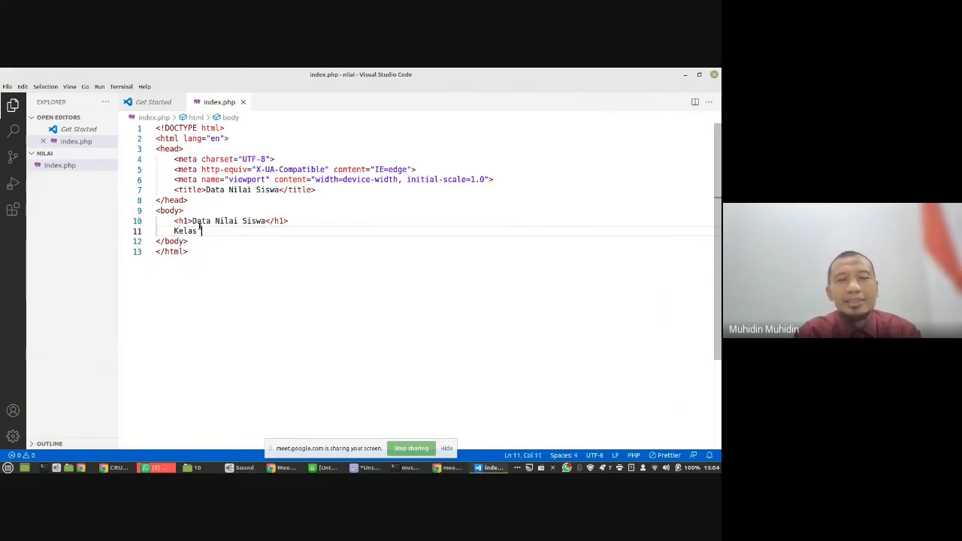
key(BackSpace)
key(BackSpace)
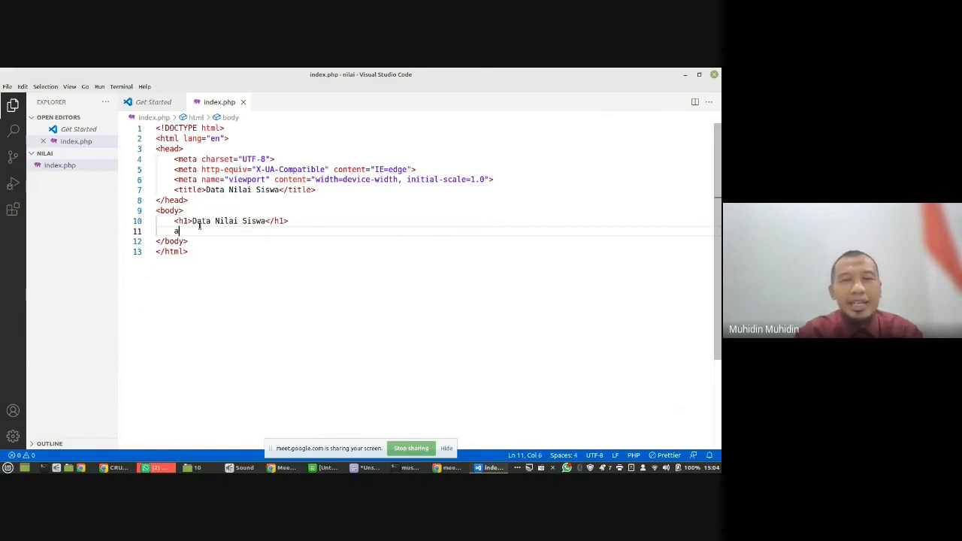
- Add a link with href "kelas" and the text "Kelas" below the h1 heading
key(Return)
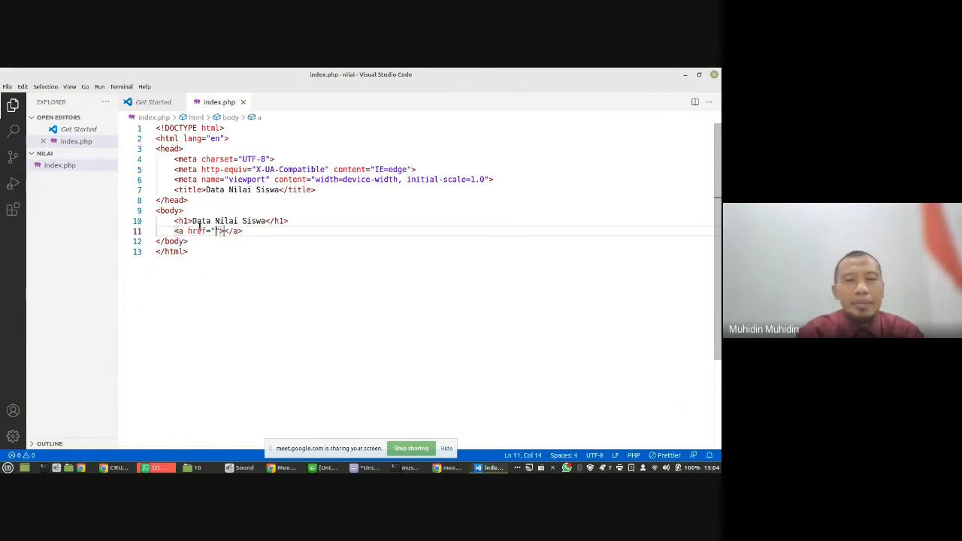
text(kelas)
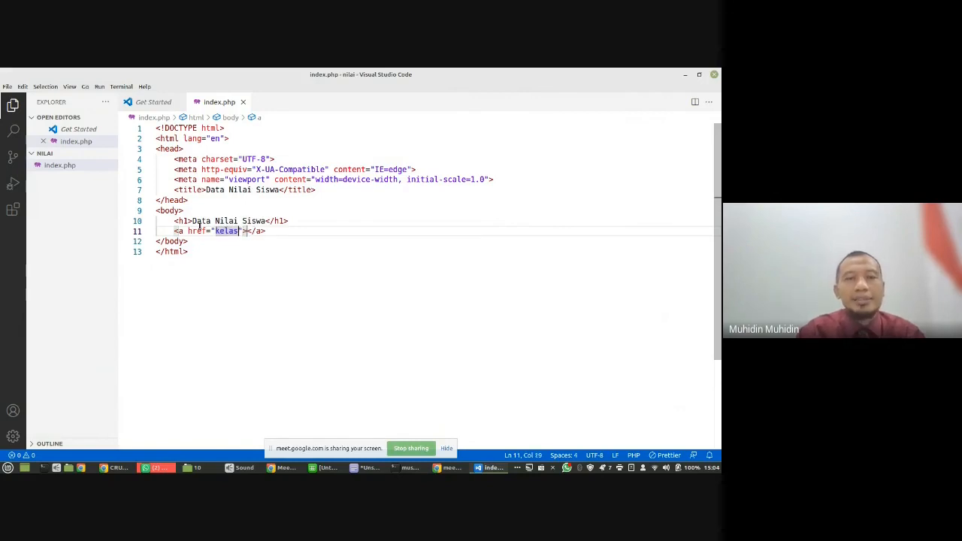
key(Tab)
text(Kelas)
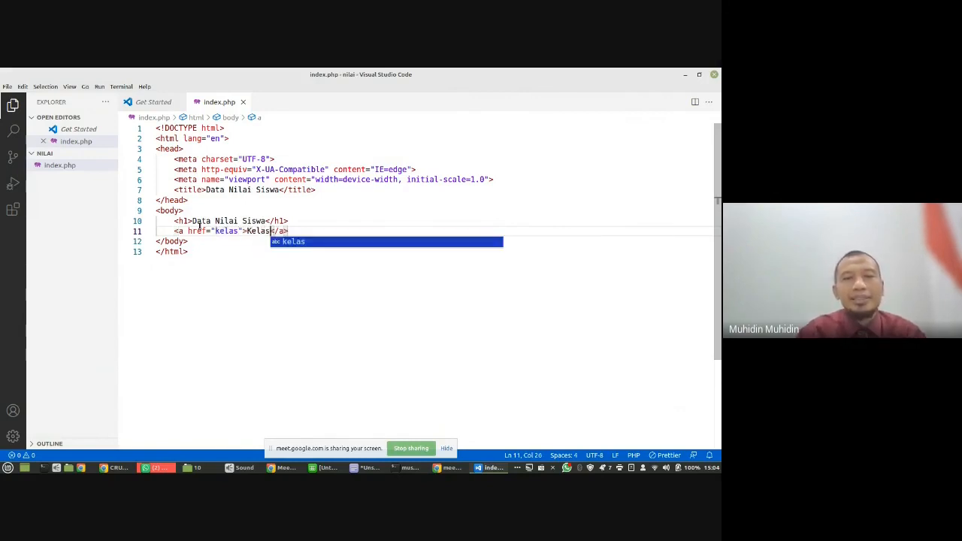
key(Right)
key(Right)
key(Right)
key(Right)
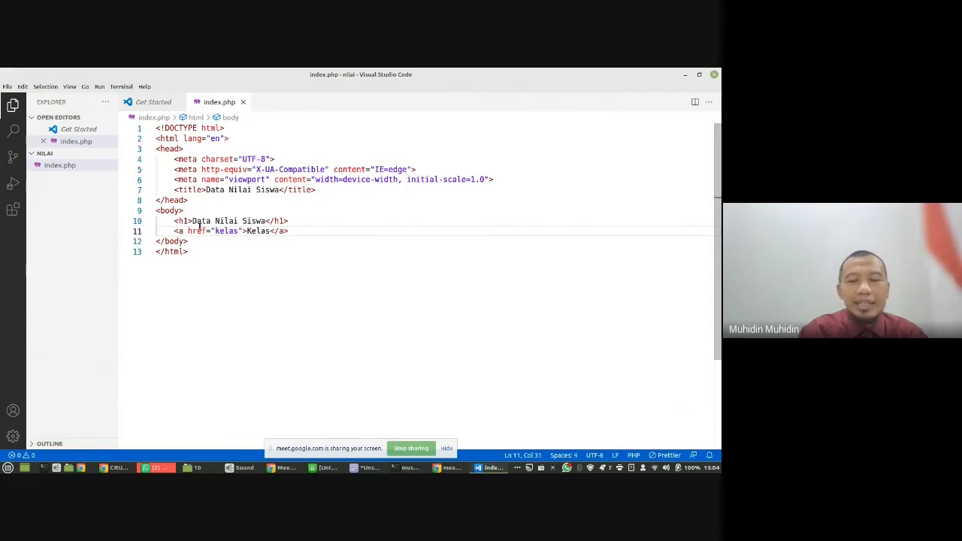
- Add a "|" separator after the Kelas link, followed by a link with href "siswa" and the text "Siswa"
text(|)
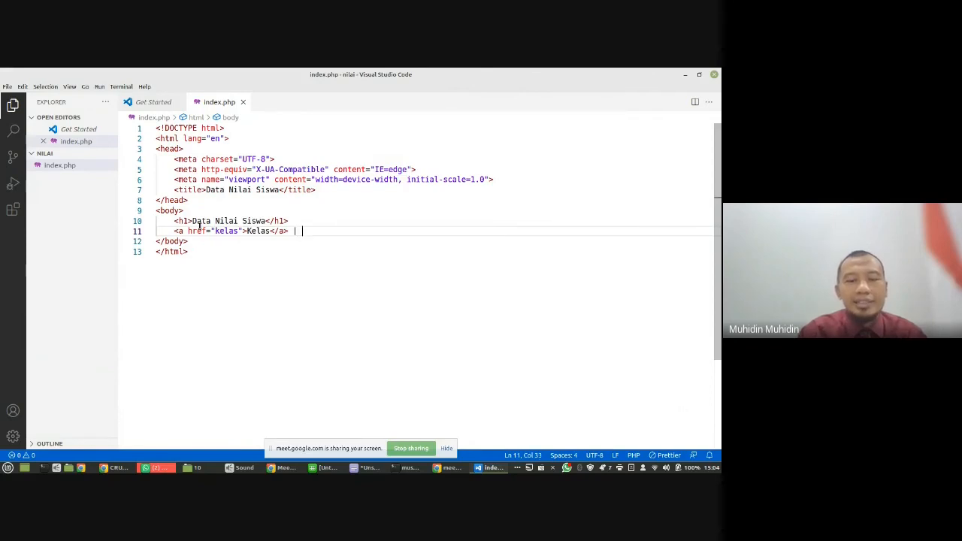
text( <a)
key(Tab)
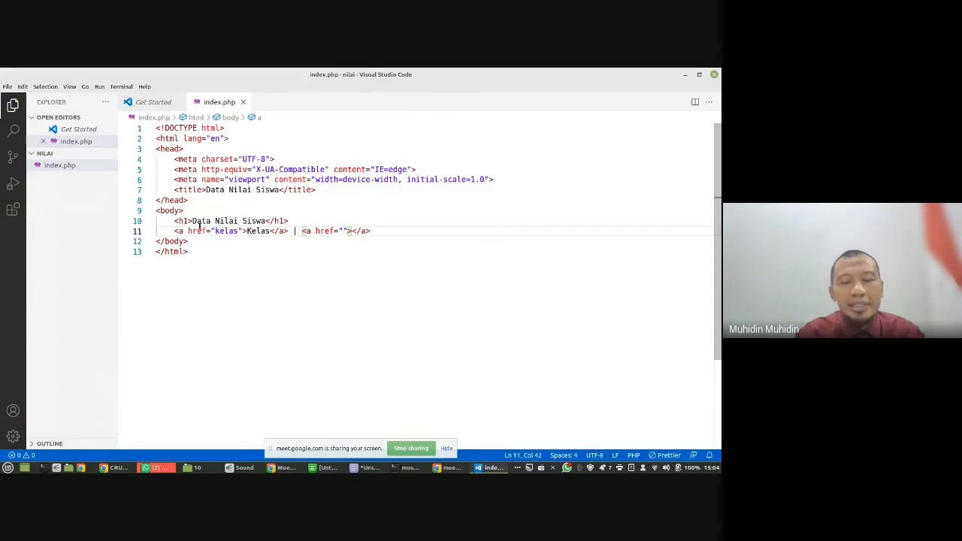
text(siswa)
key(Tab)
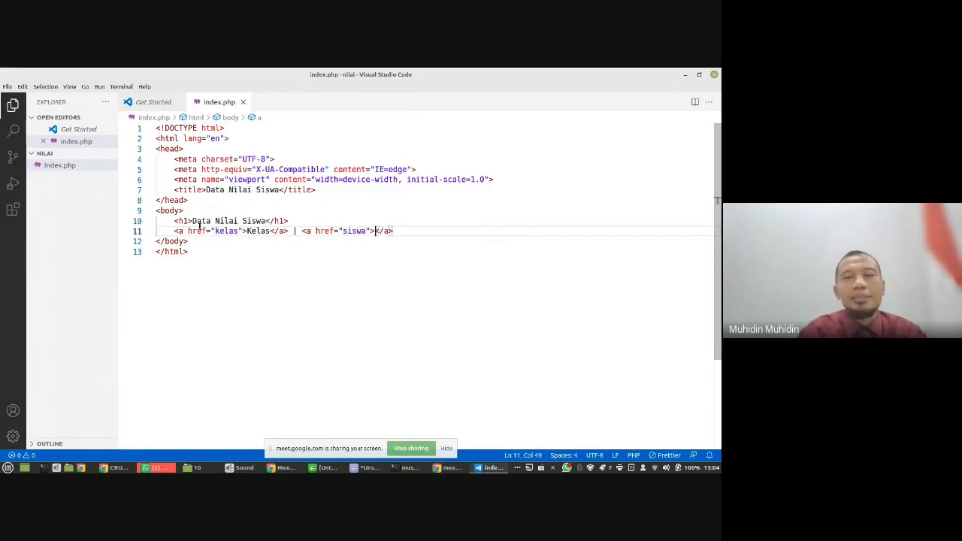
text(Siswa)
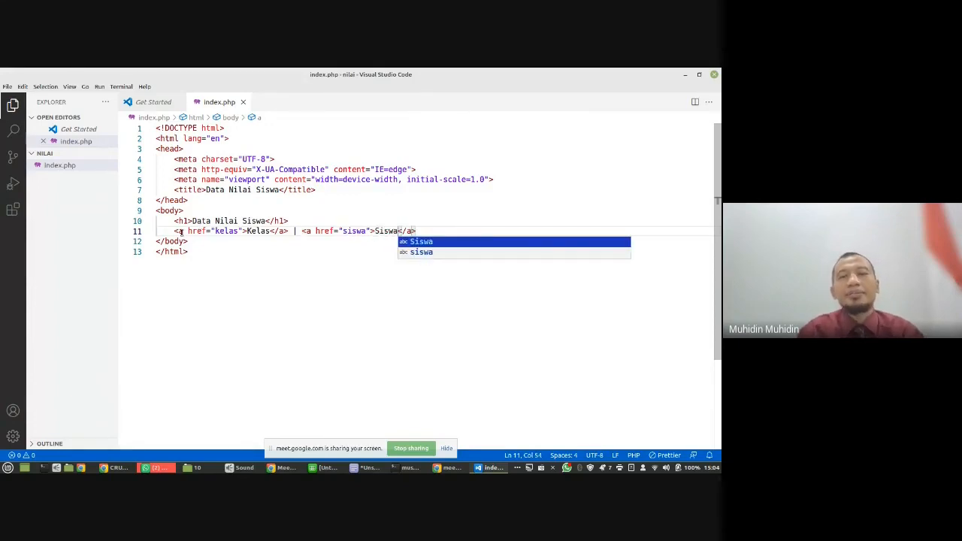
key(Escape)
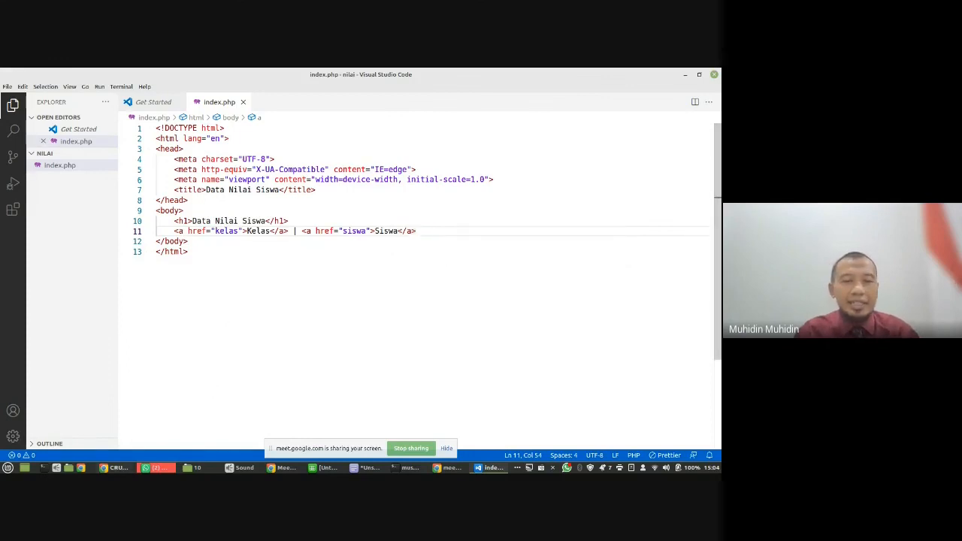
- Switch to Chrome, reload localhost/pesat/10/nilai/ and test the Kelas link, returning to the menu page
click(121, 468)
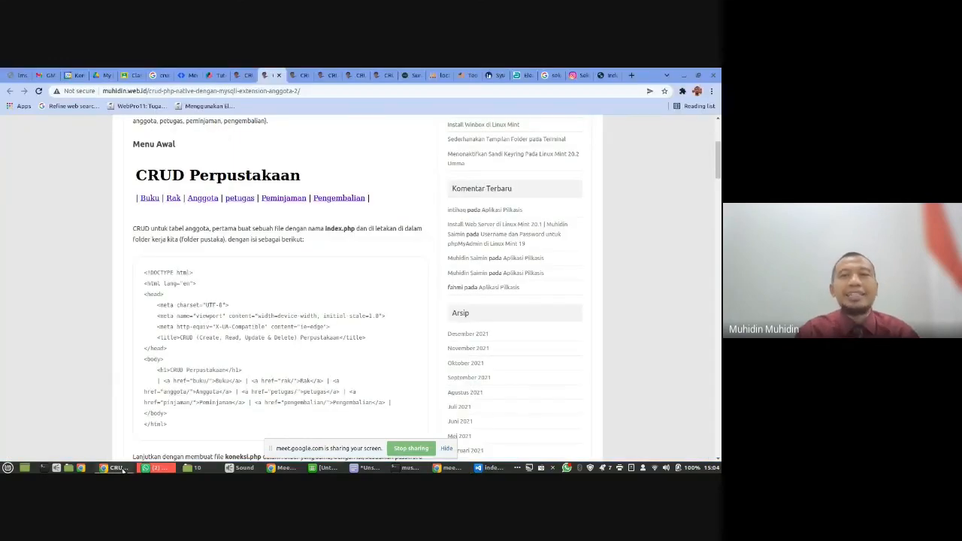
click(597, 74)
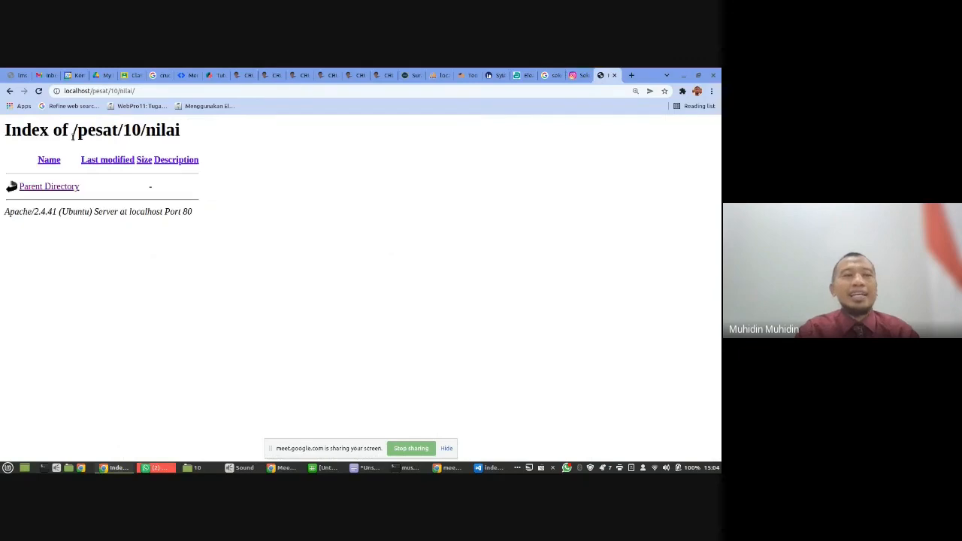
click(38, 91)
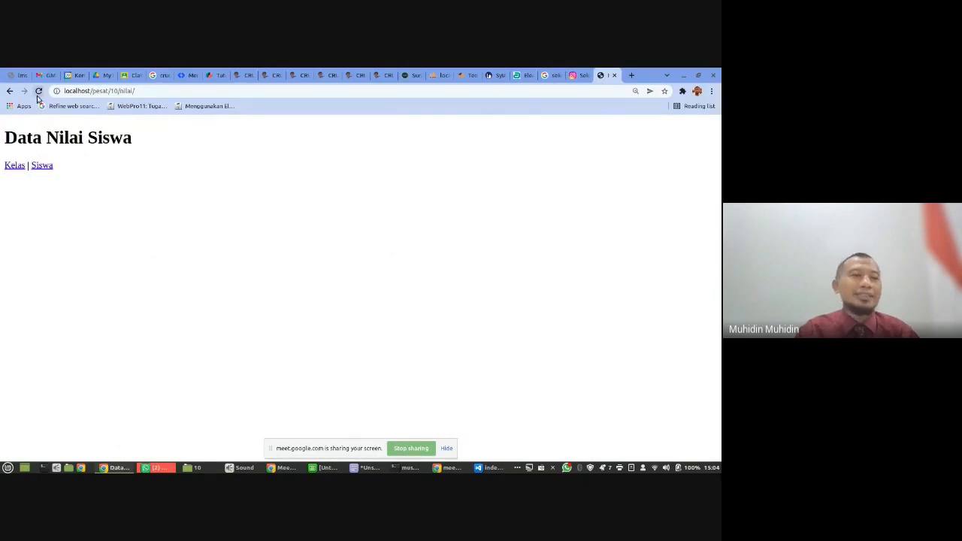
drag(21, 137, 129, 138)
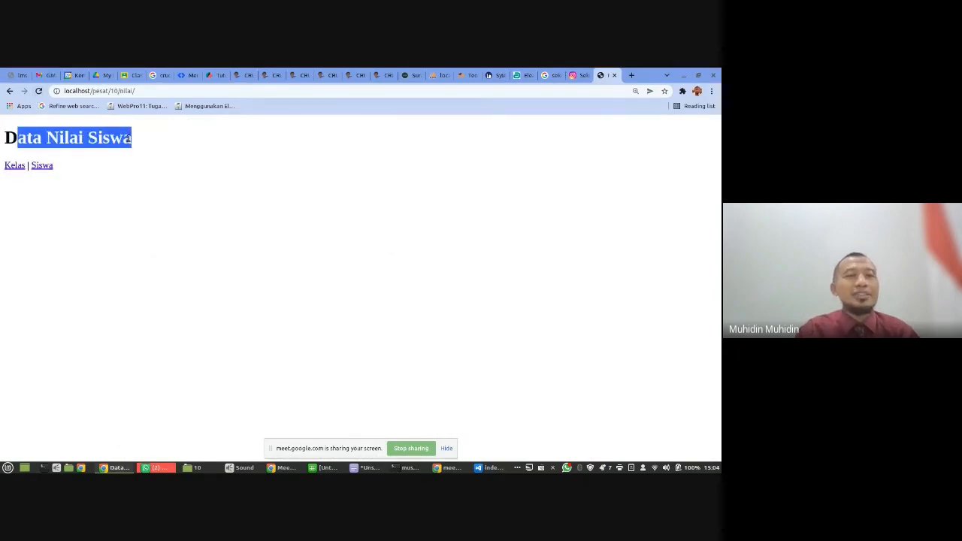
click(62, 181)
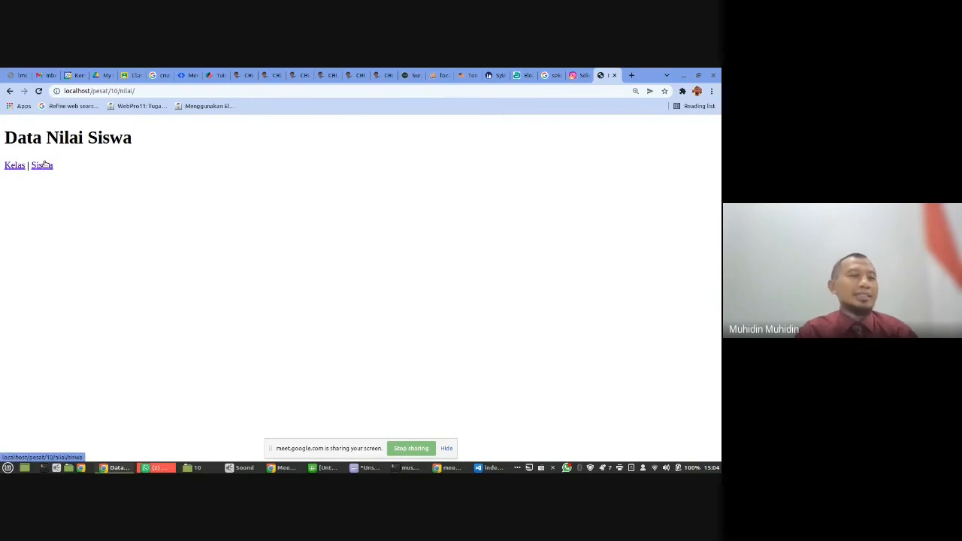
click(21, 166)
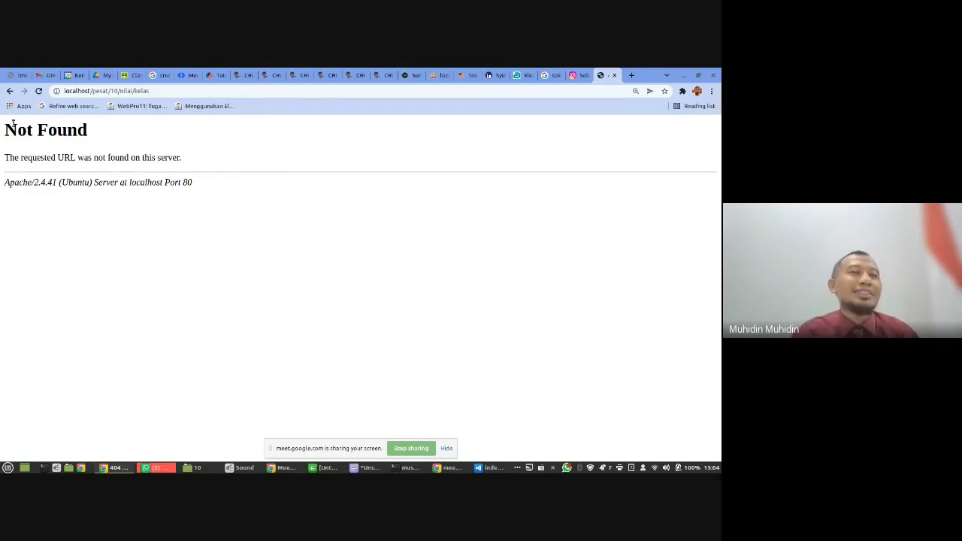
click(9, 90)
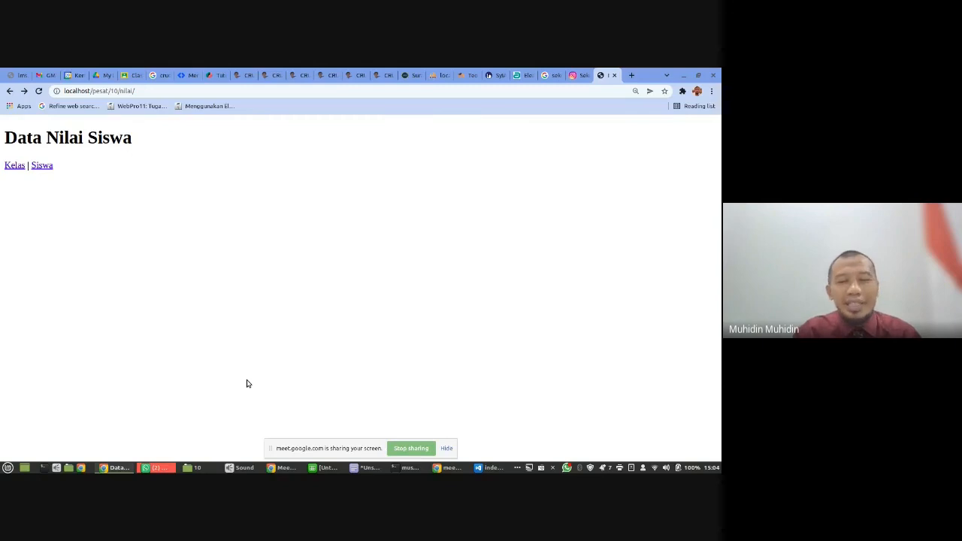
- Switch back to Visual Studio Code and enlarge the whole interface slightly
click(492, 468)
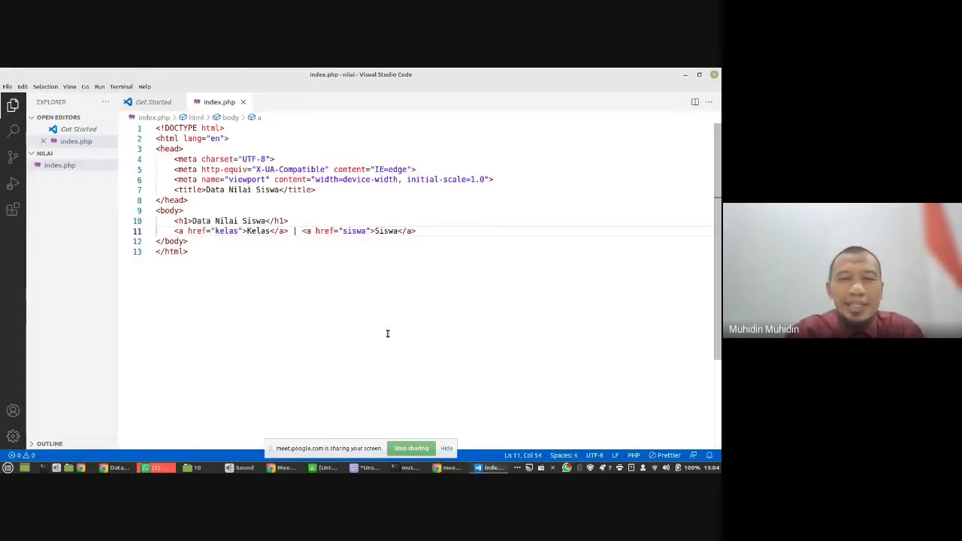
key(ctrl+equal)
key(ctrl+equal)
key(ctrl+equal)
key(ctrl+minus)
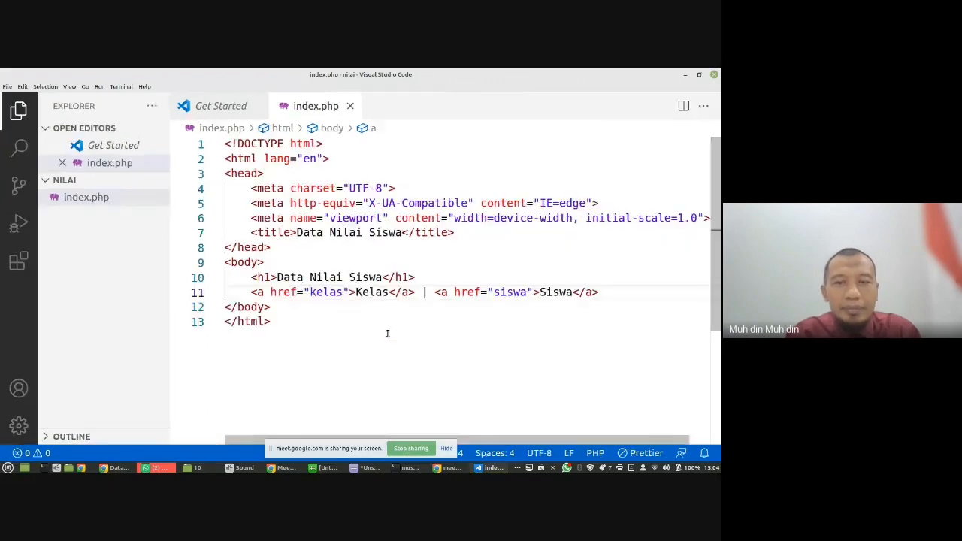
key(ctrl+minus)
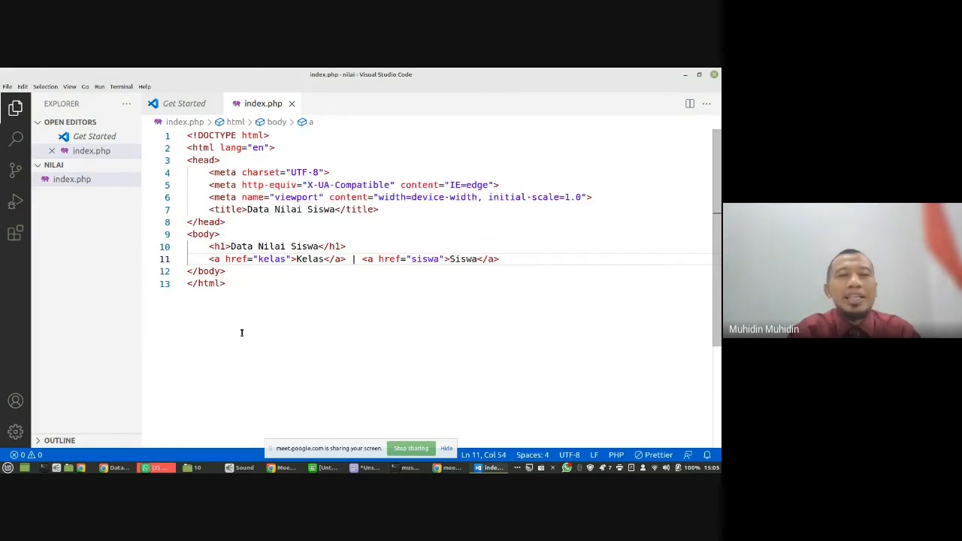
- Examine the title, the h1 heading and the href targets and texts of the Kelas and Siswa links in index.php
click(243, 282)
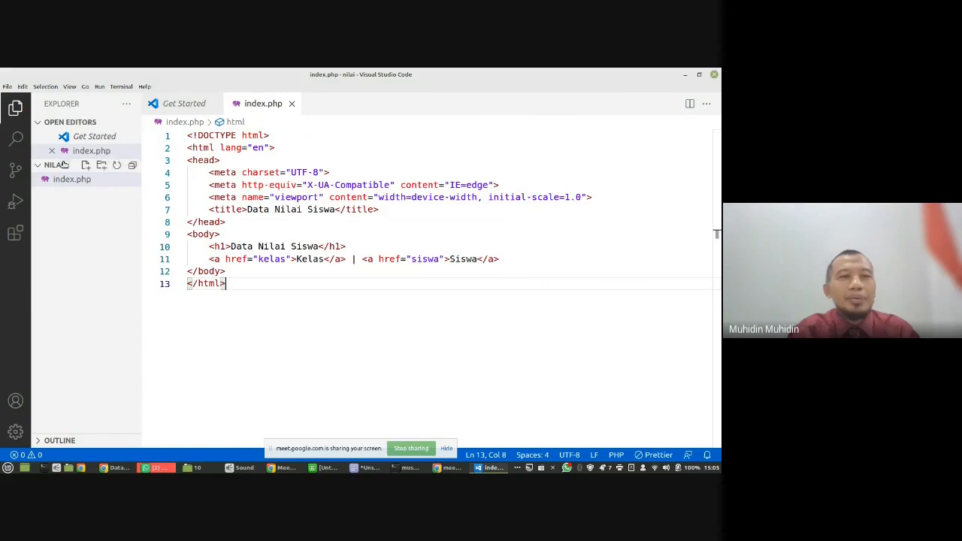
click(7, 86)
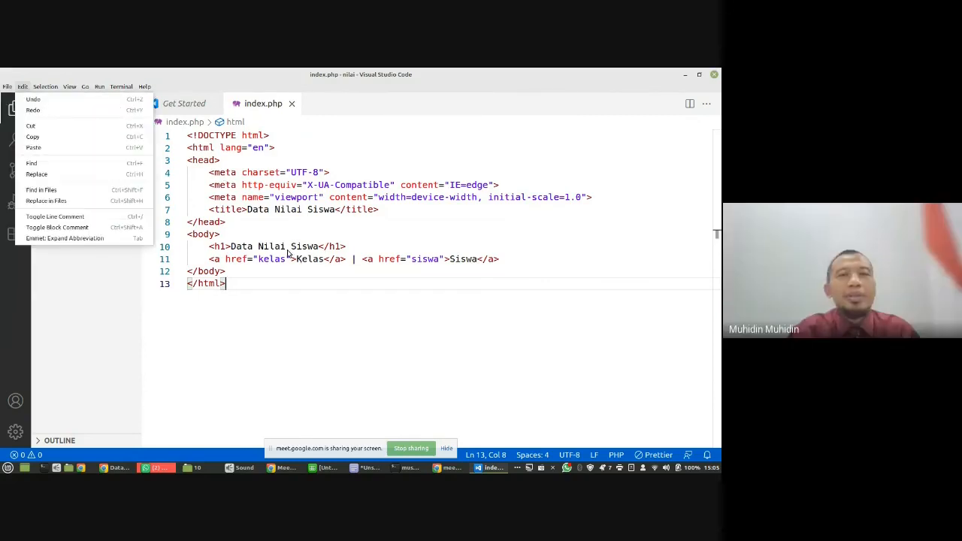
click(322, 327)
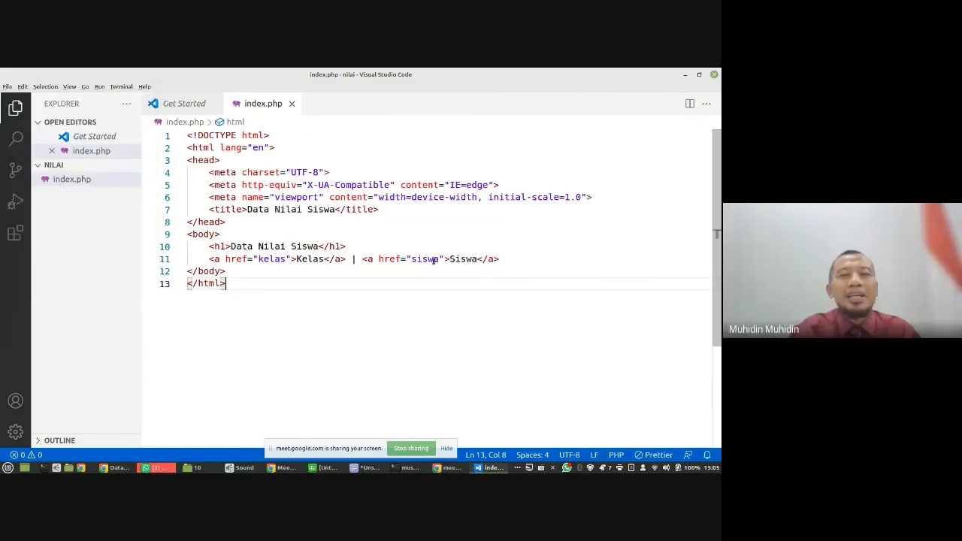
drag(511, 259, 209, 248)
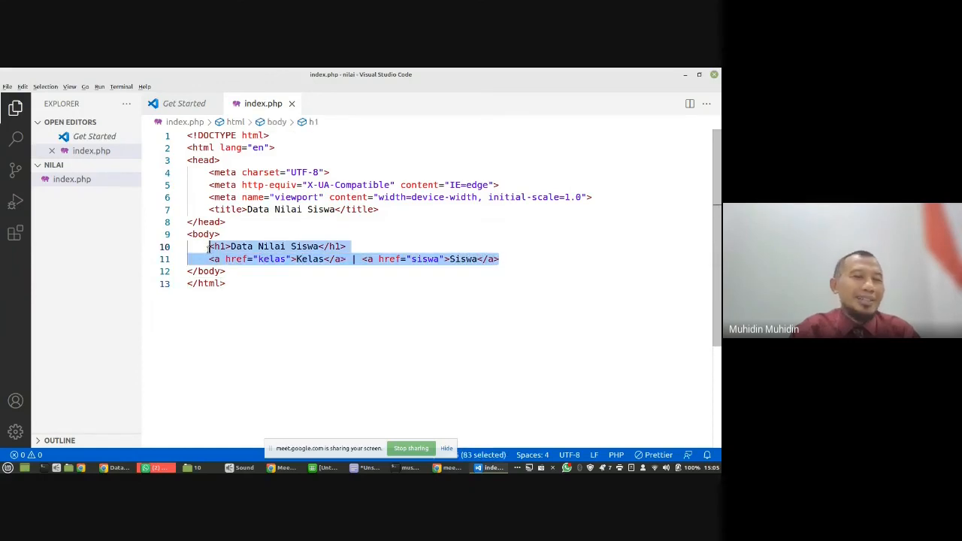
double_click(218, 248)
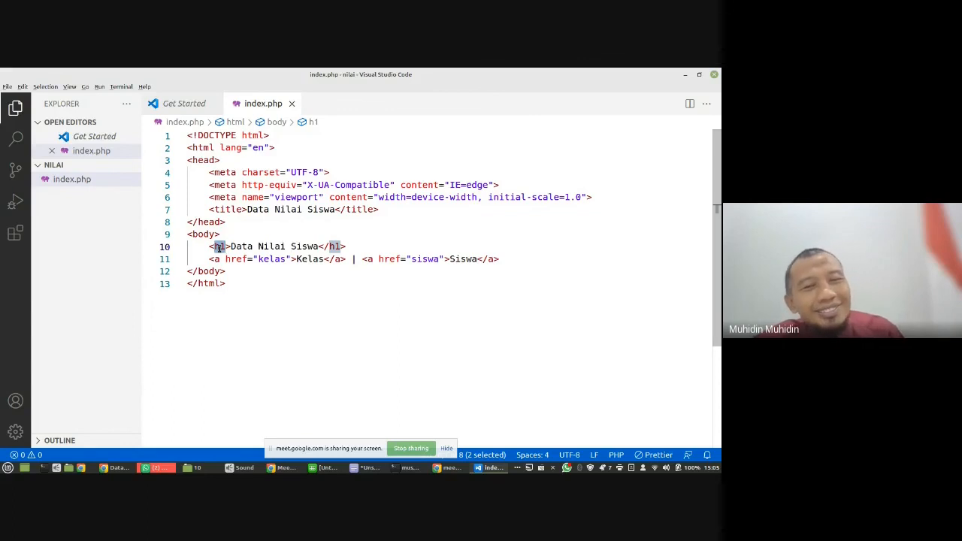
double_click(268, 258)
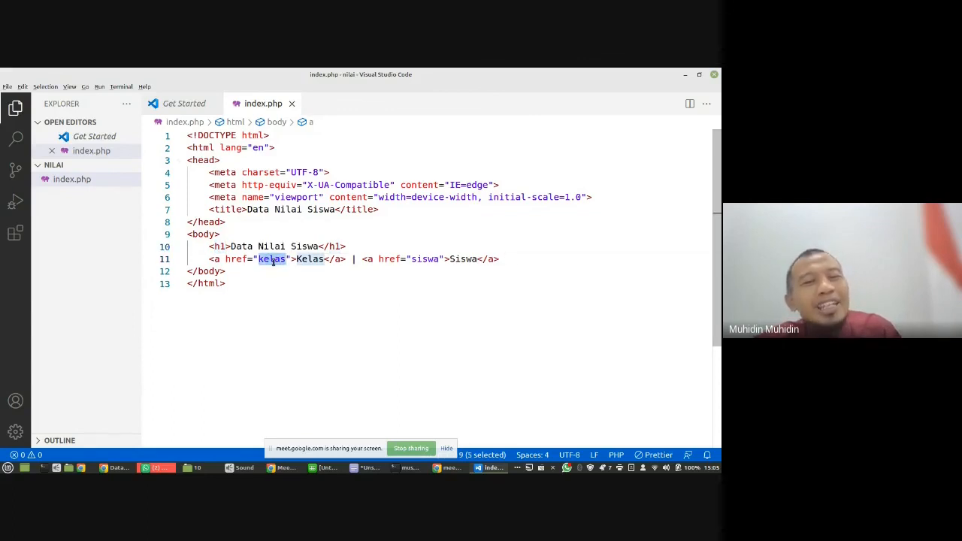
double_click(424, 260)
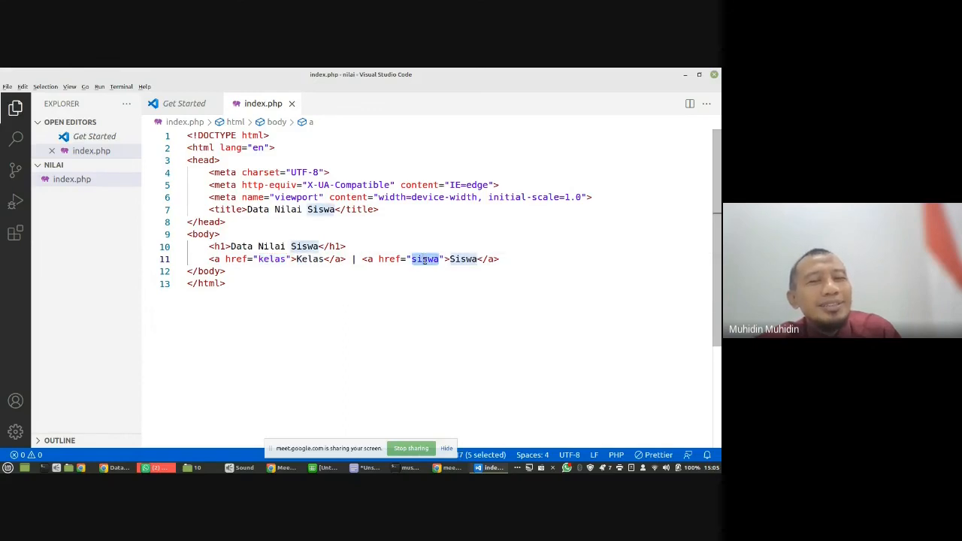
double_click(463, 259)
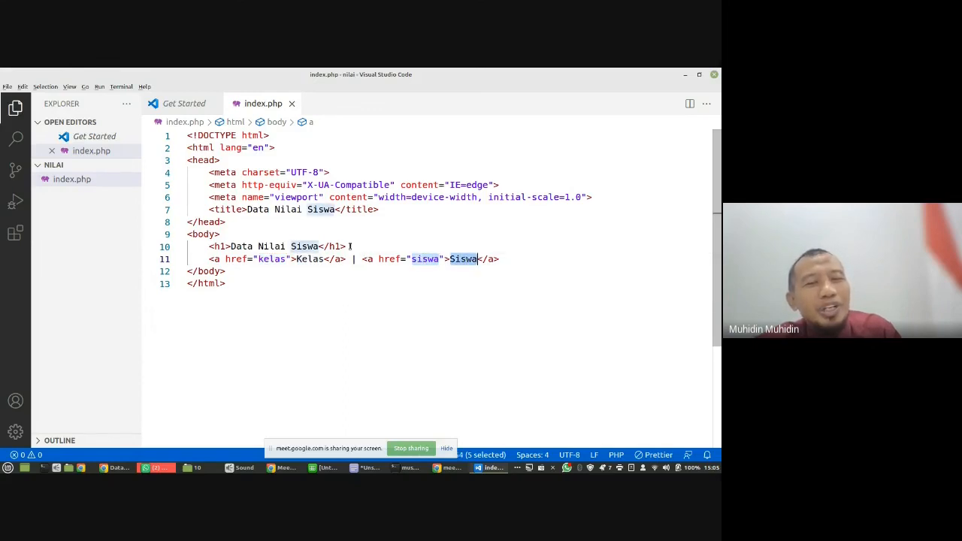
double_click(306, 259)
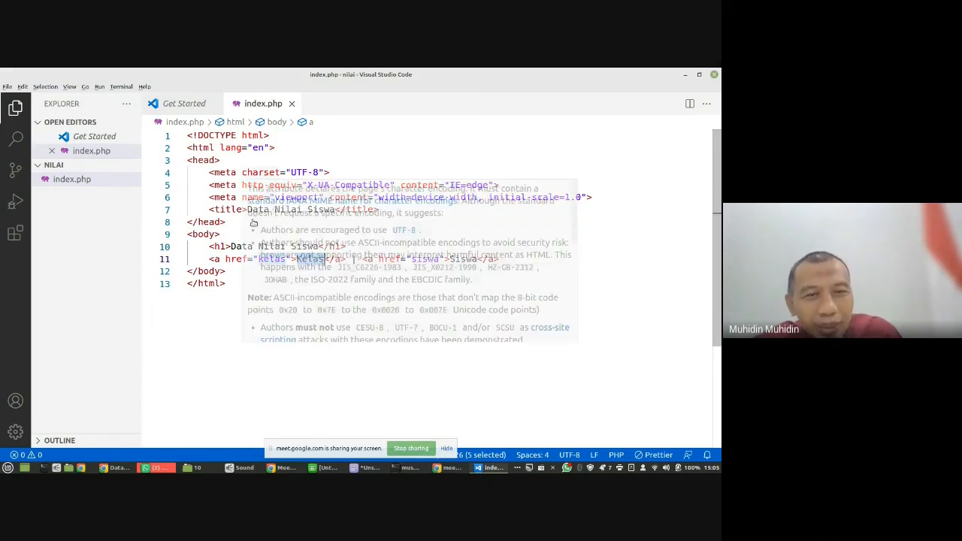
click(226, 209)
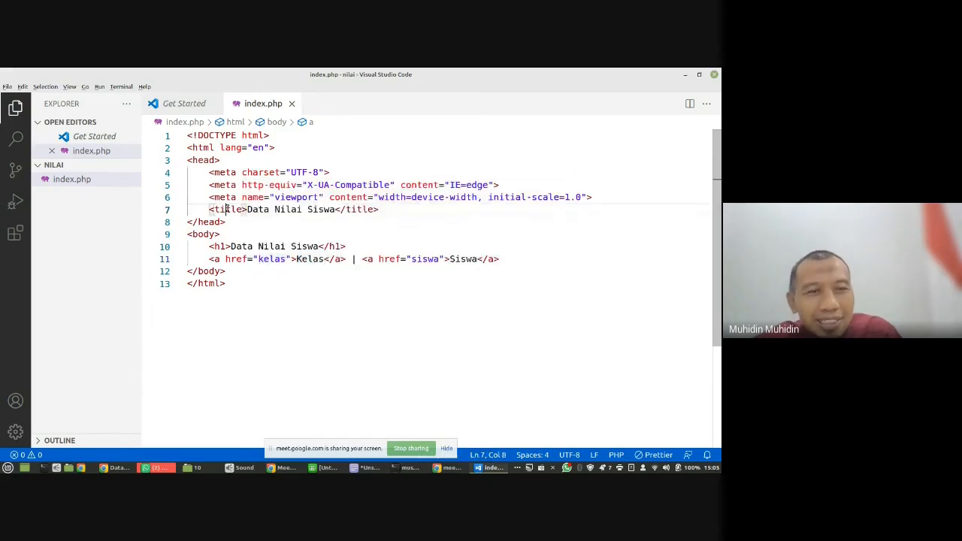
click(208, 247)
click(202, 259)
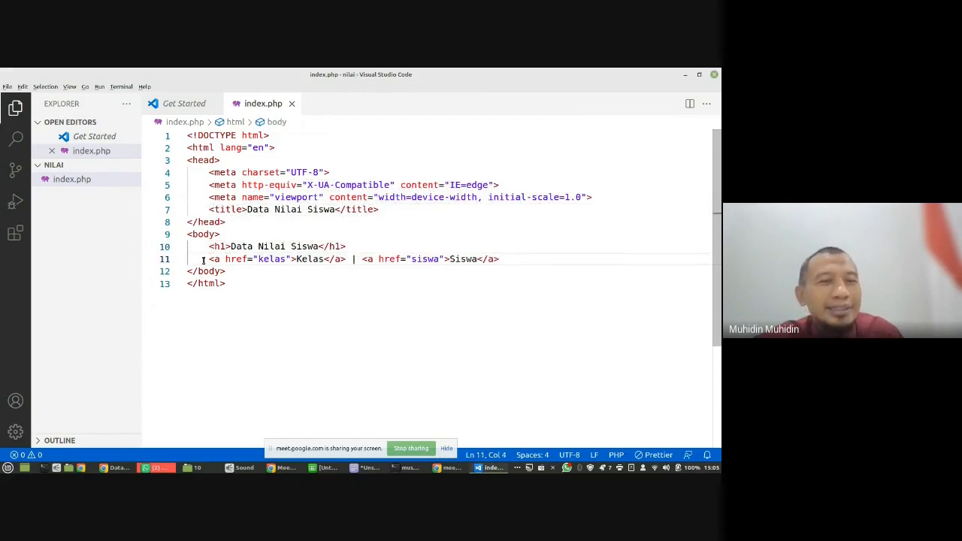
- Close the Get Started page and stop sharing the screen in Google Meet
click(213, 105)
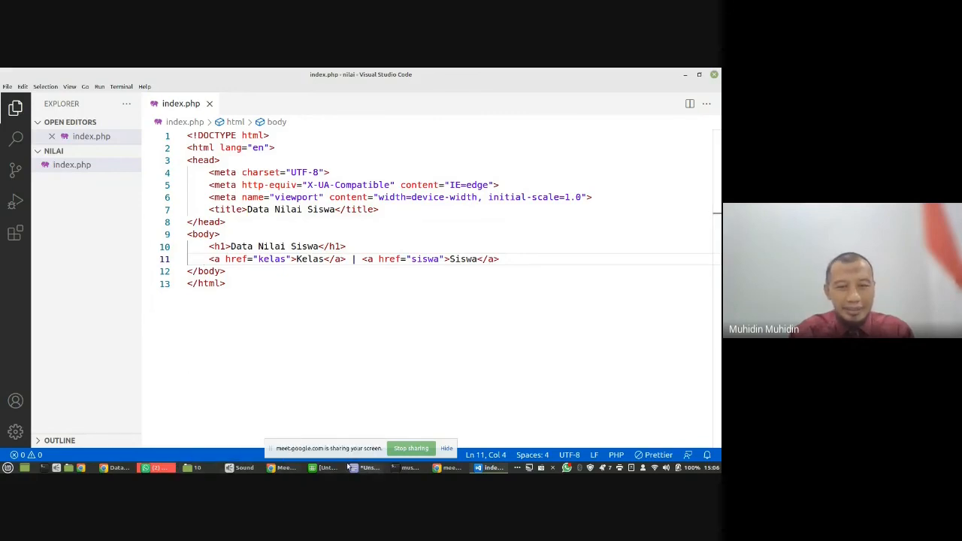
click(415, 448)
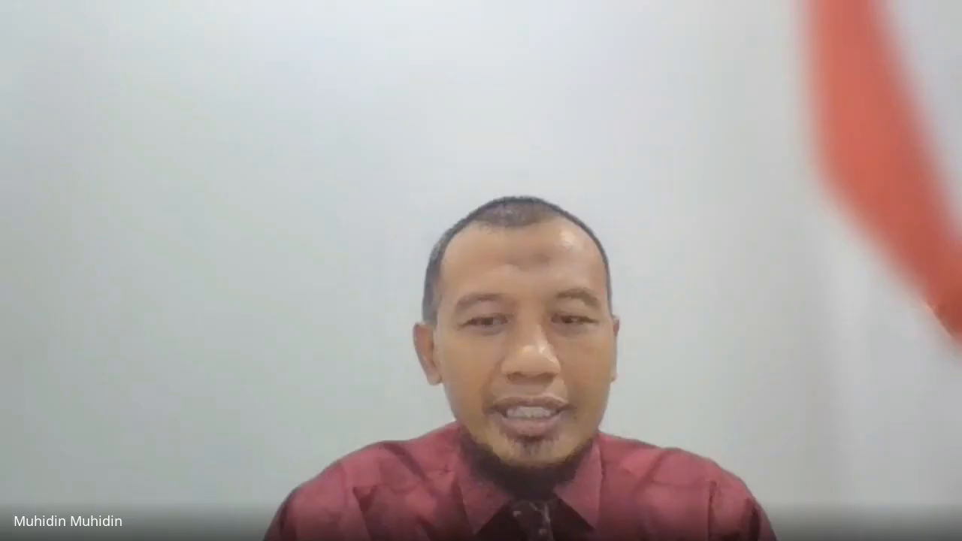